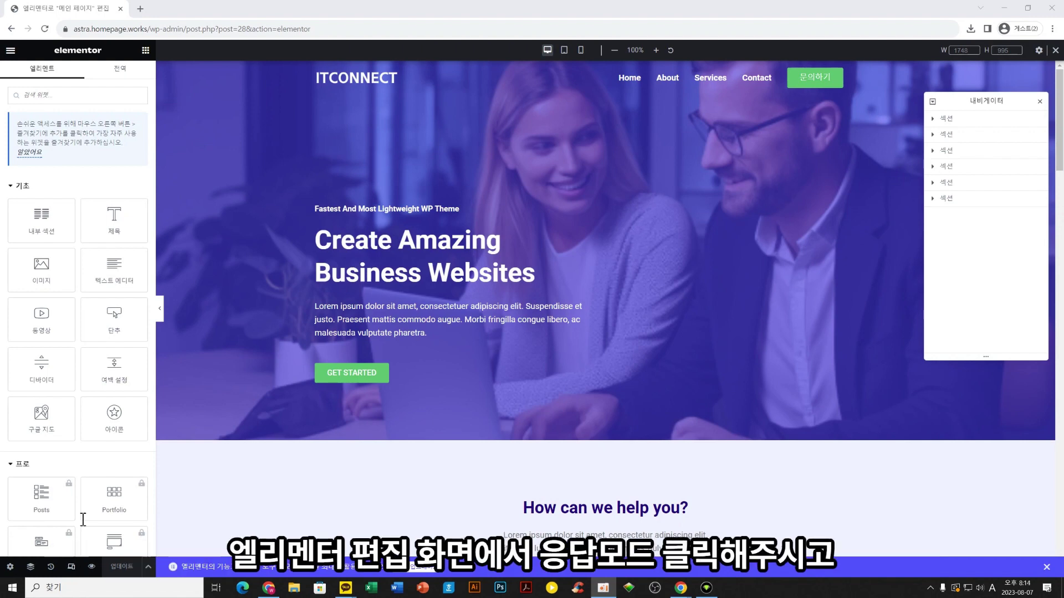
Turn on responsive mode and view the main page in the mobile portrait layout
left_click(71, 566)
left_click(69, 570)
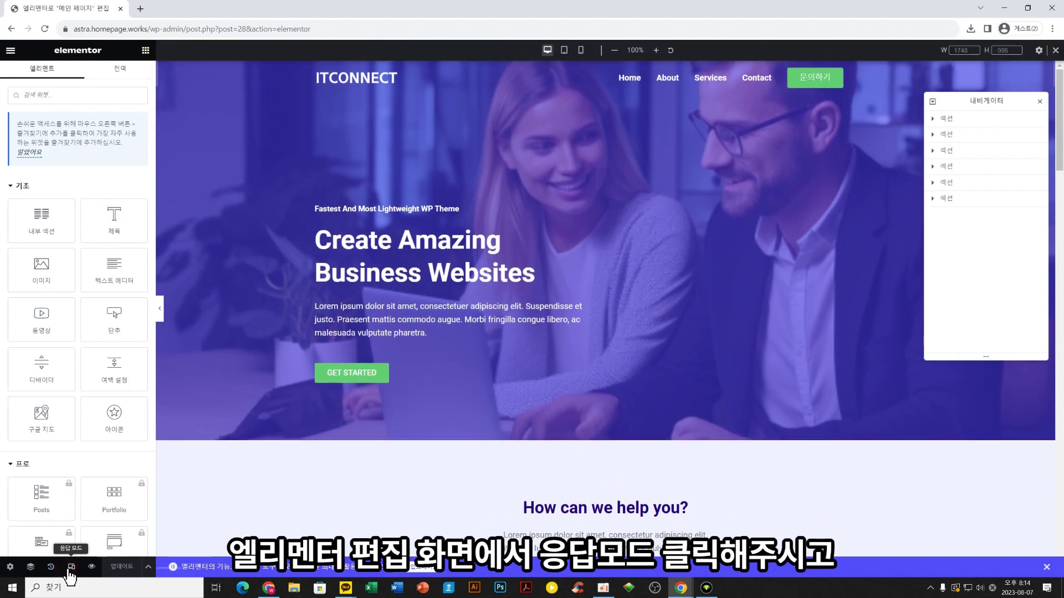
left_click(581, 53)
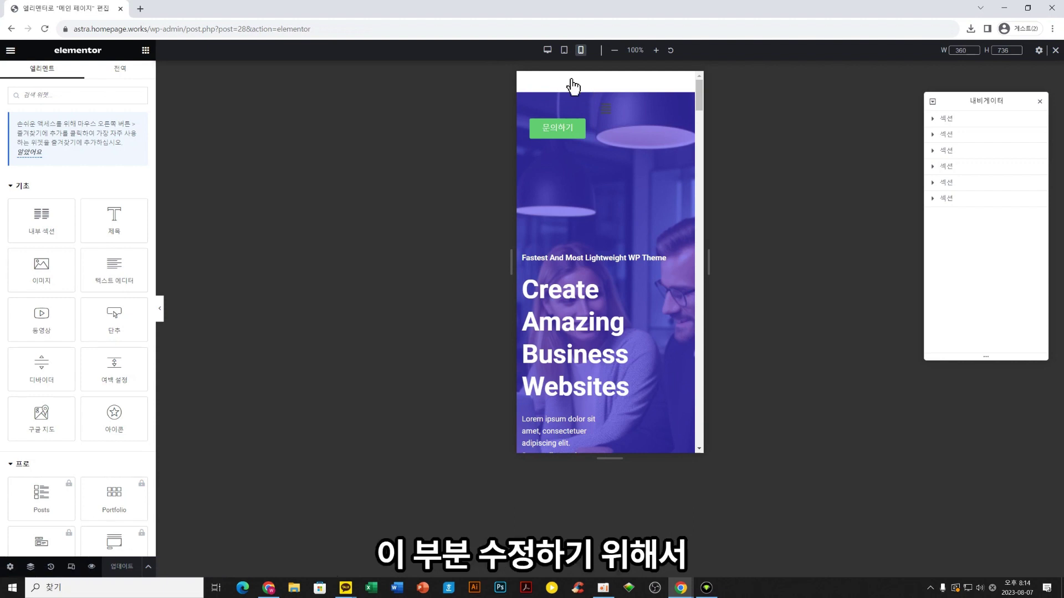
Exit the page editor and return to the WordPress dashboard's page list
left_click(12, 54)
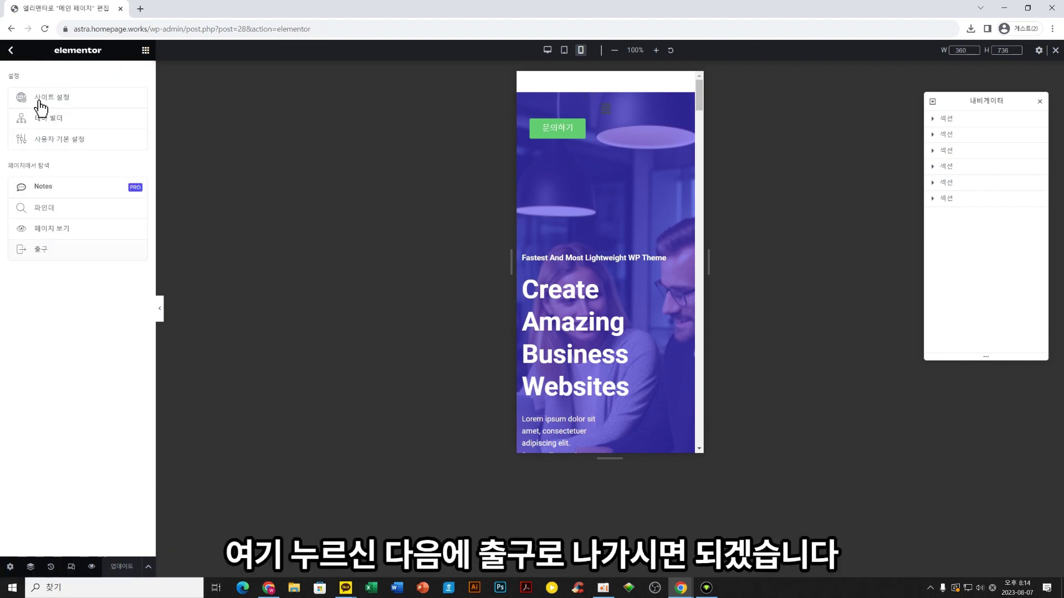
left_click(45, 249)
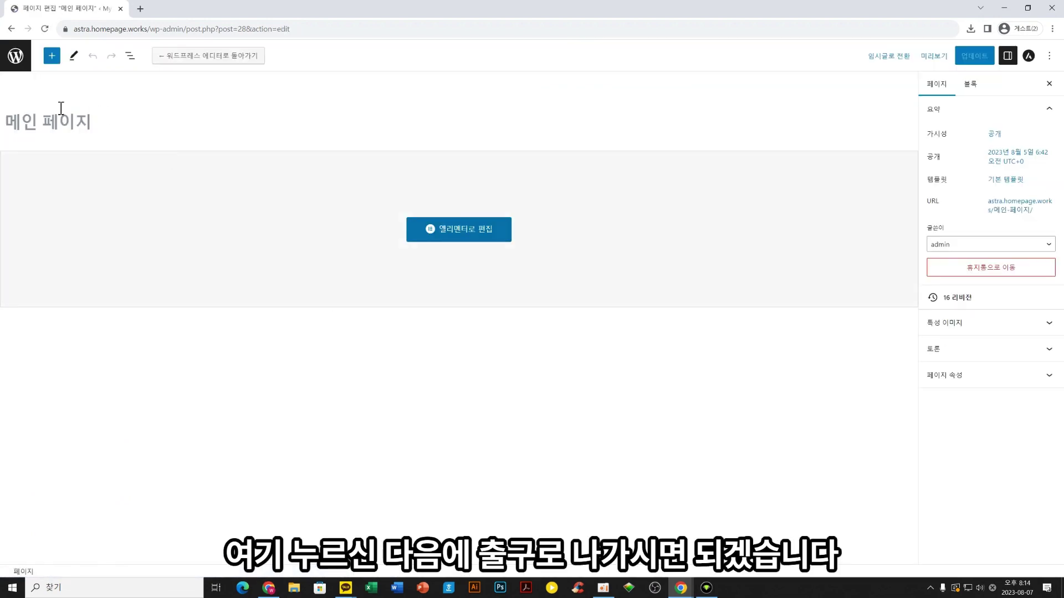
left_click(18, 61)
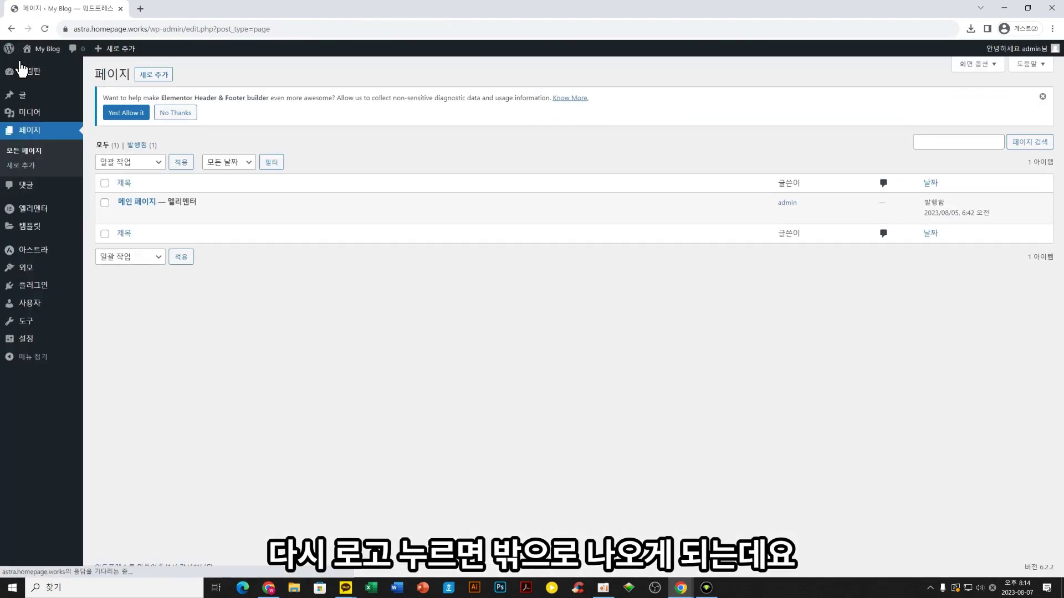
Open the Header template from the Elementor Header & Footer Builder for editing with Elementor
mouse_move(38, 267)
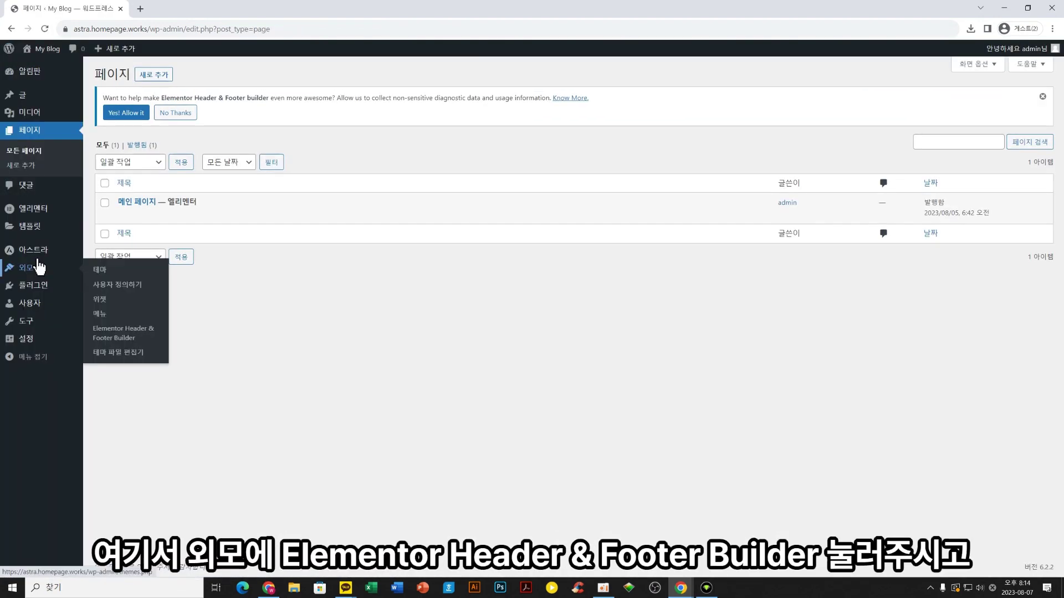
left_click(158, 339)
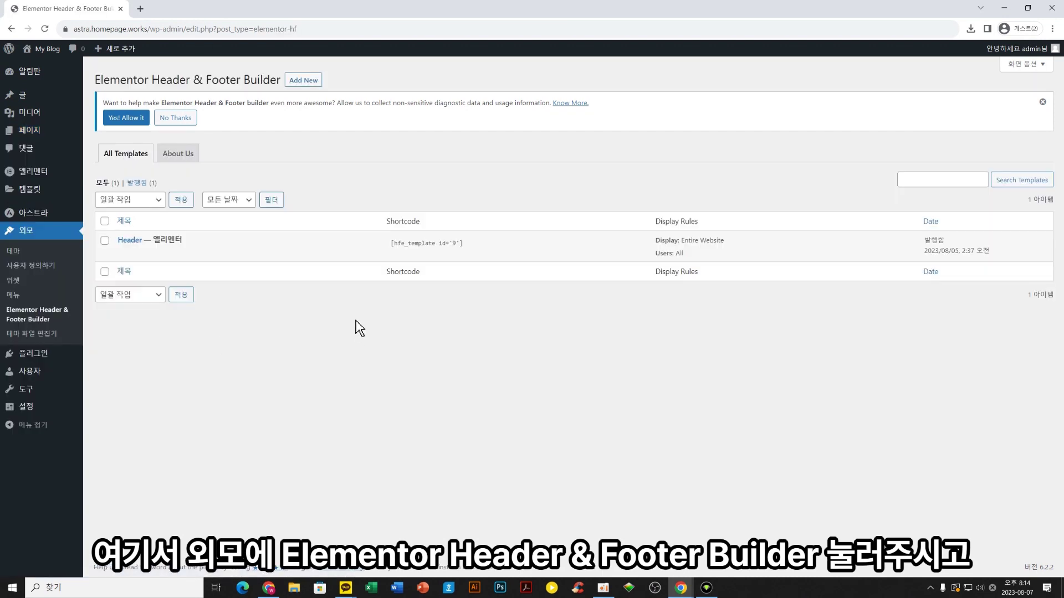
mouse_move(119, 249)
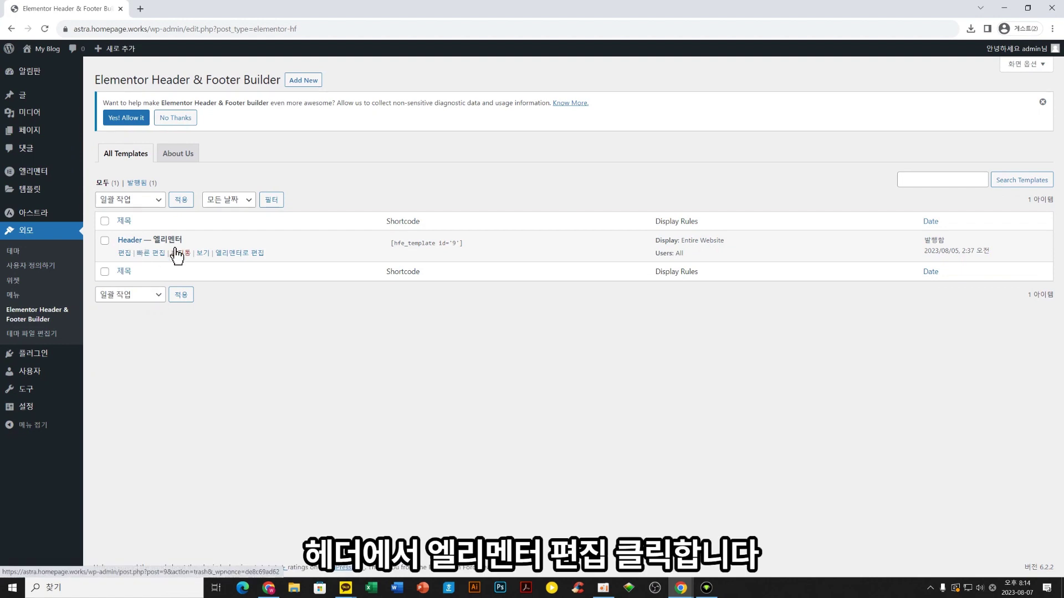
left_click(258, 254)
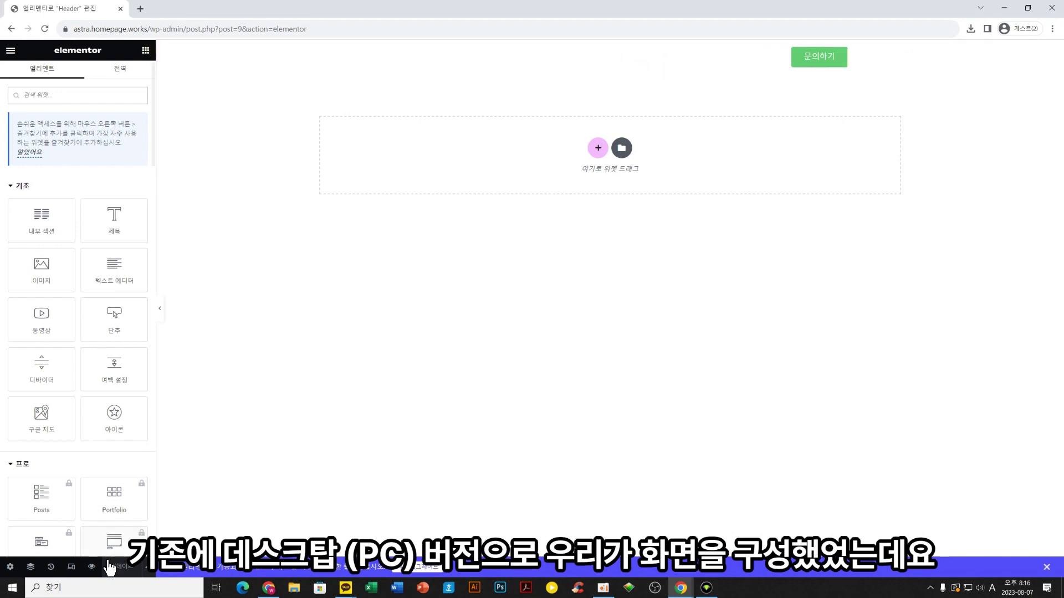
Switch the header to the mobile portrait view and set the upper, logo-side column's width to 50%
left_click(72, 567)
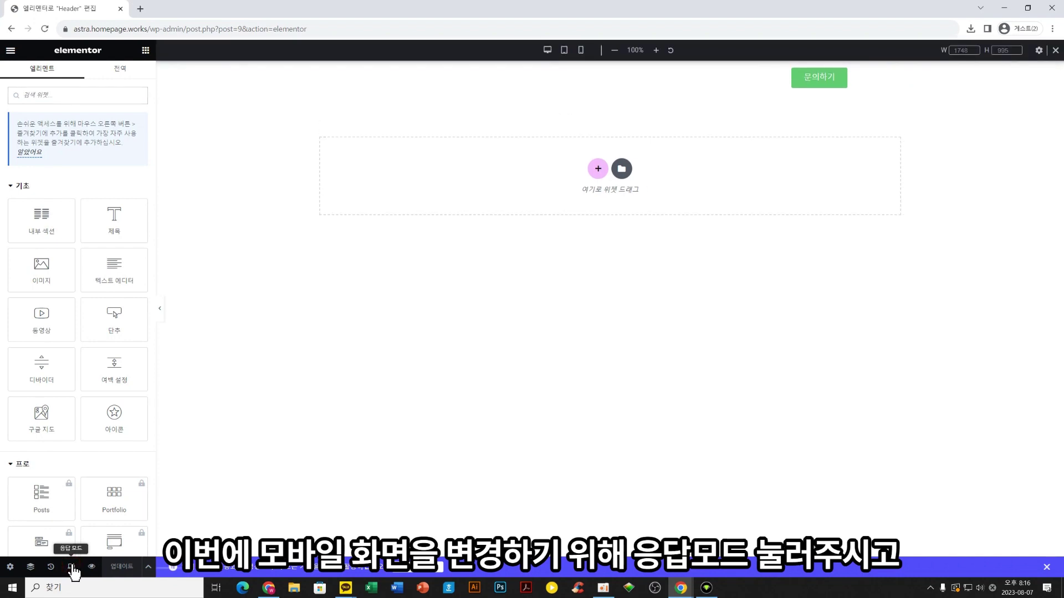
left_click(580, 50)
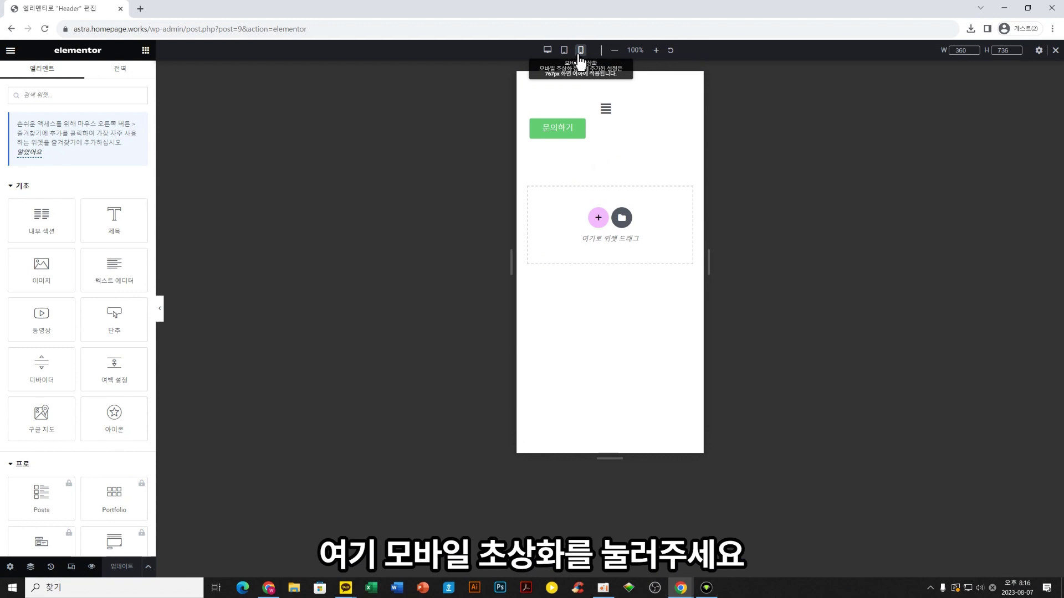
left_click(546, 91)
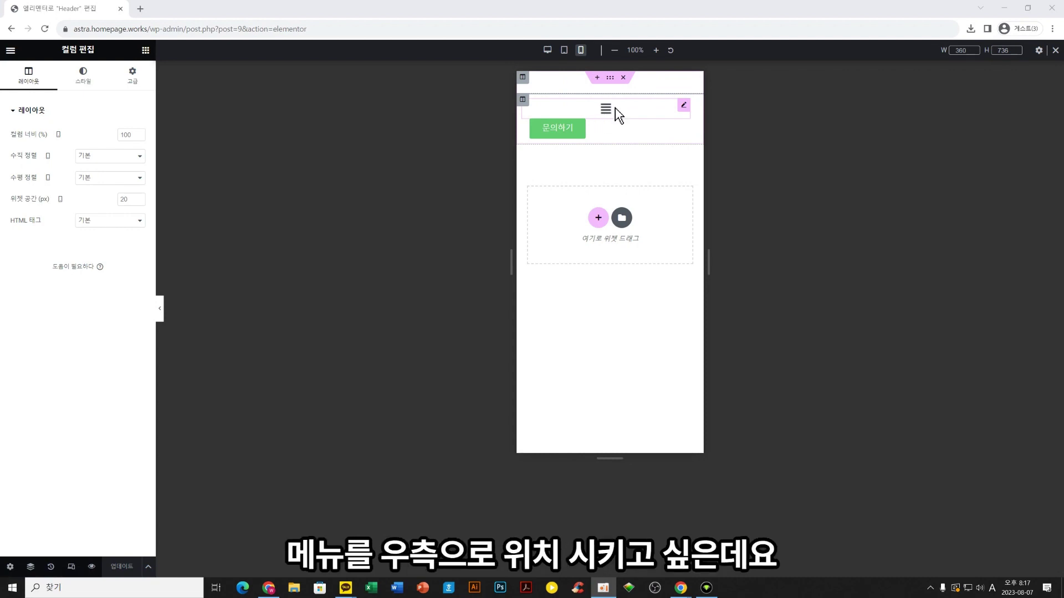
left_click(685, 105)
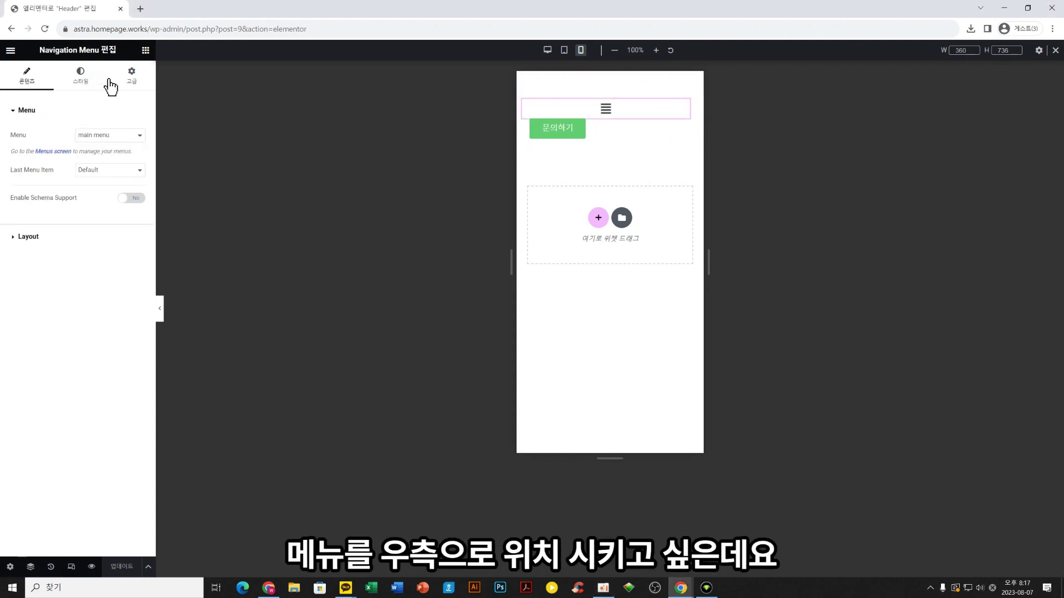
left_click(523, 78)
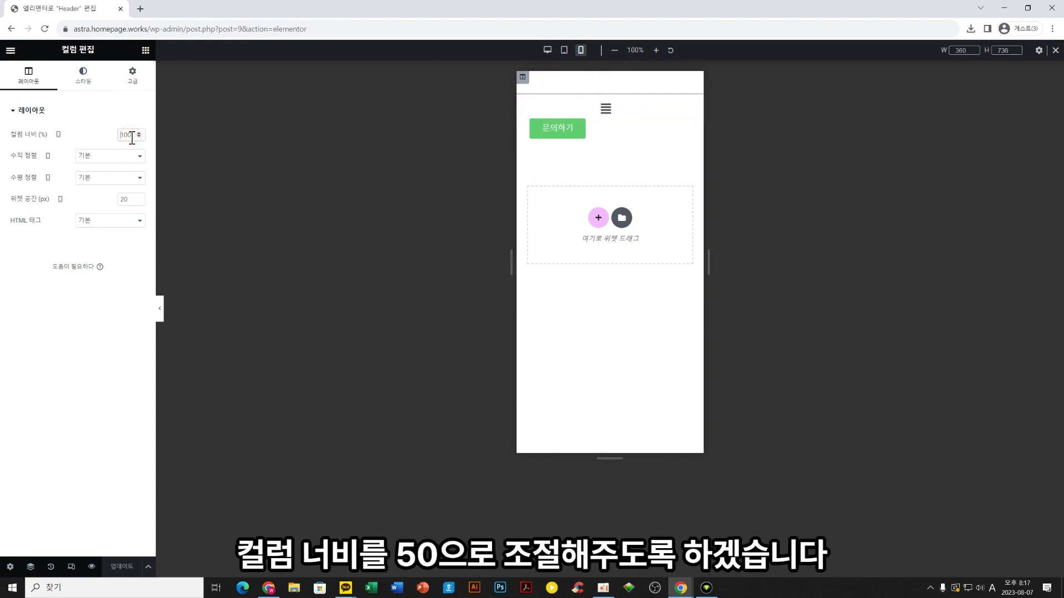
type("50")
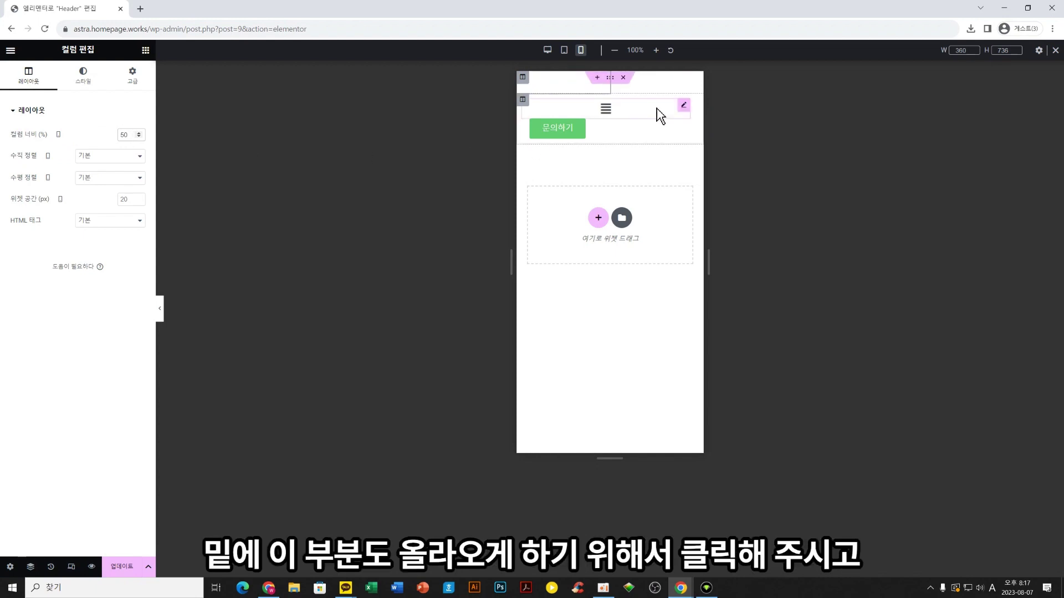
Set the mobile width of the column holding the navigation menu and the 문의하기 button to 50%
left_click(683, 107)
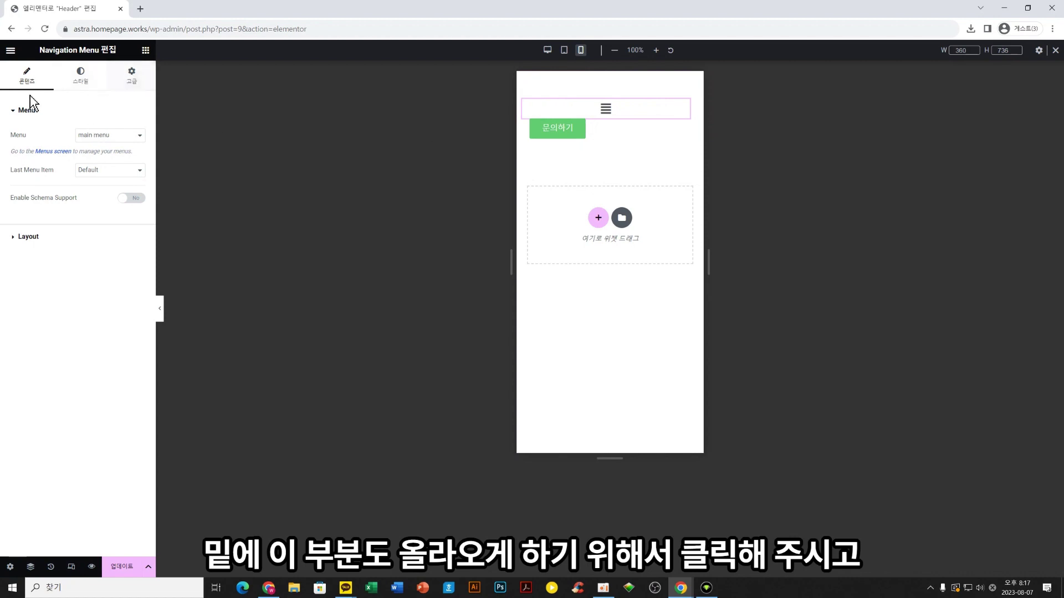
left_click(24, 78)
left_click(524, 100)
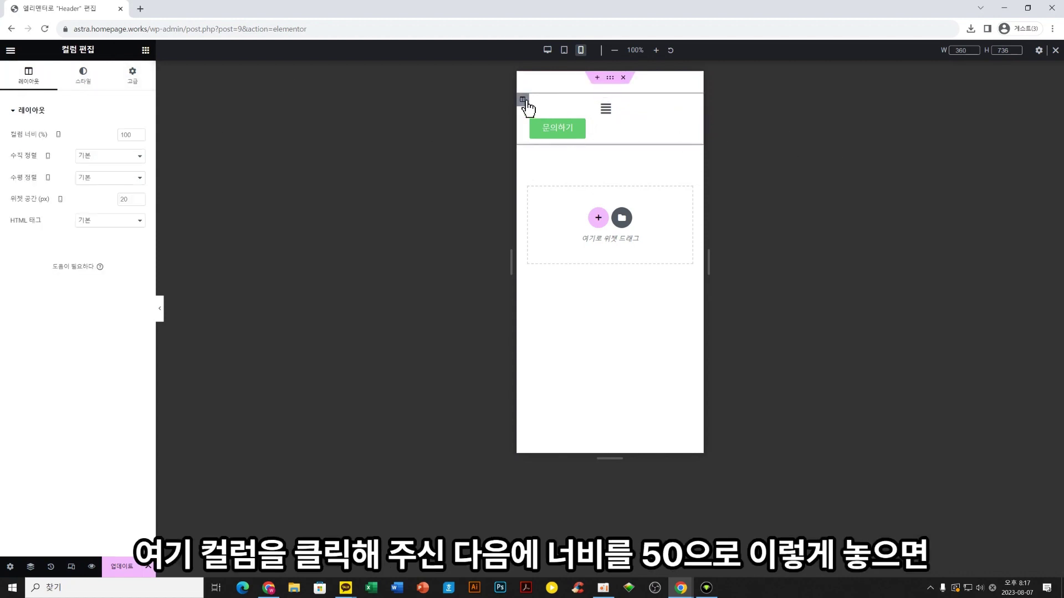
left_click(126, 134)
type("50")
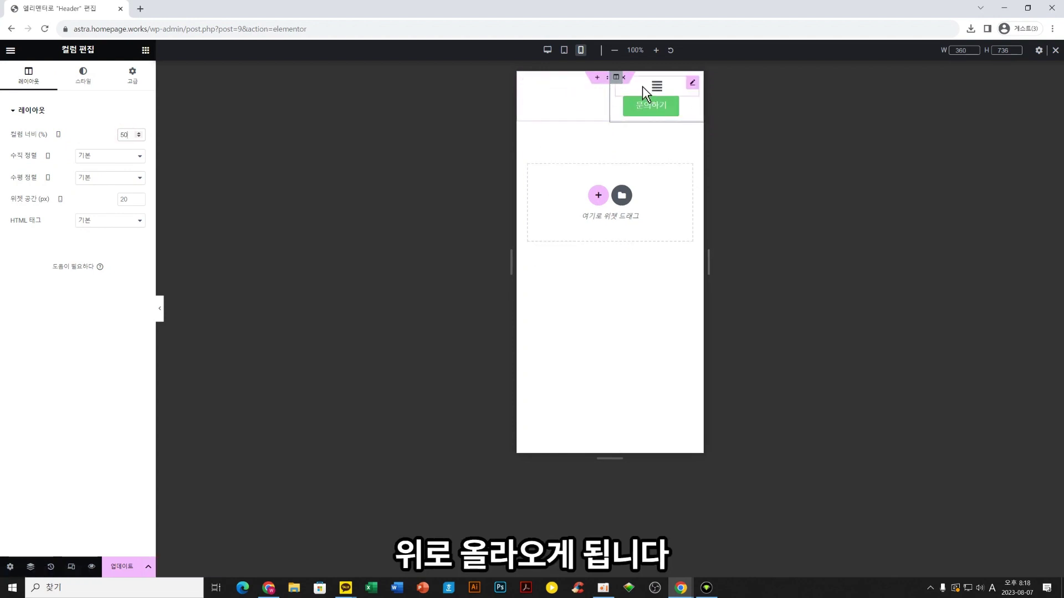
Hide the 문의하기 button on mobile portrait and tablet portrait through its responsive visibility settings
left_click(673, 104)
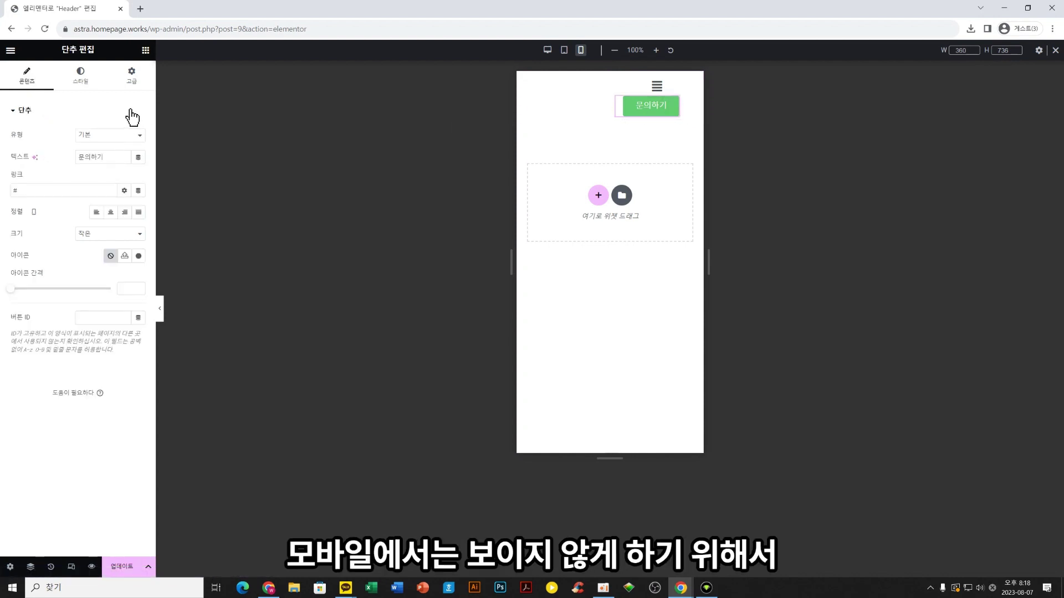
left_click(133, 73)
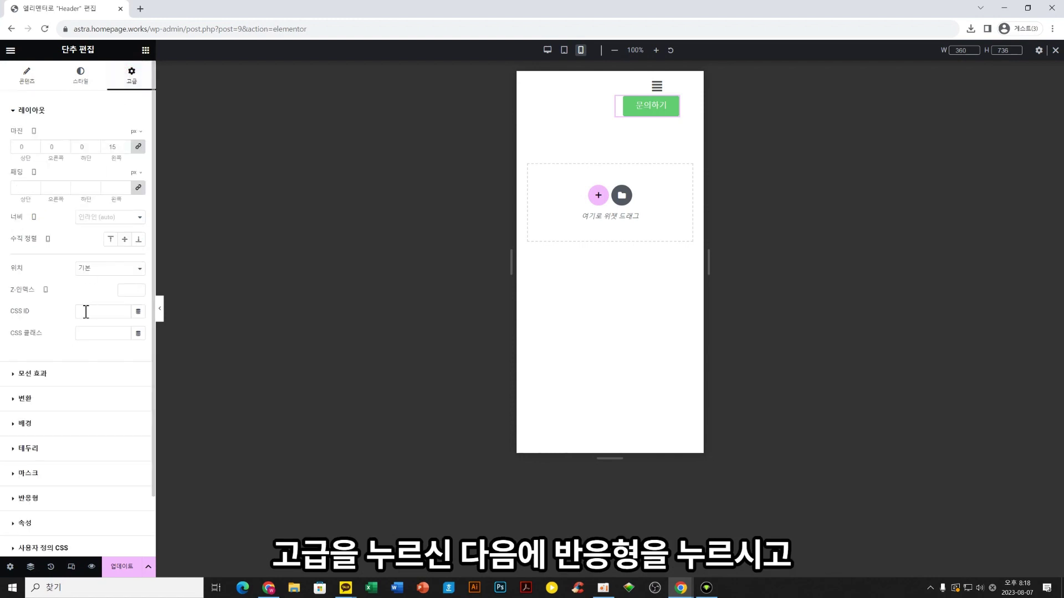
scroll(85, 309, "down", 1)
left_click(27, 432)
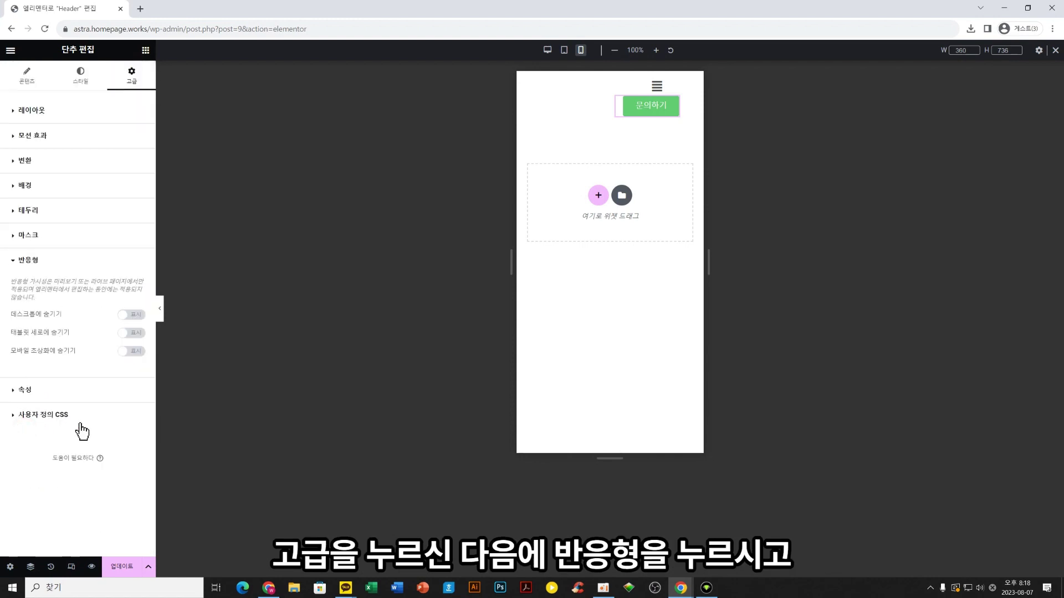
left_click(132, 354)
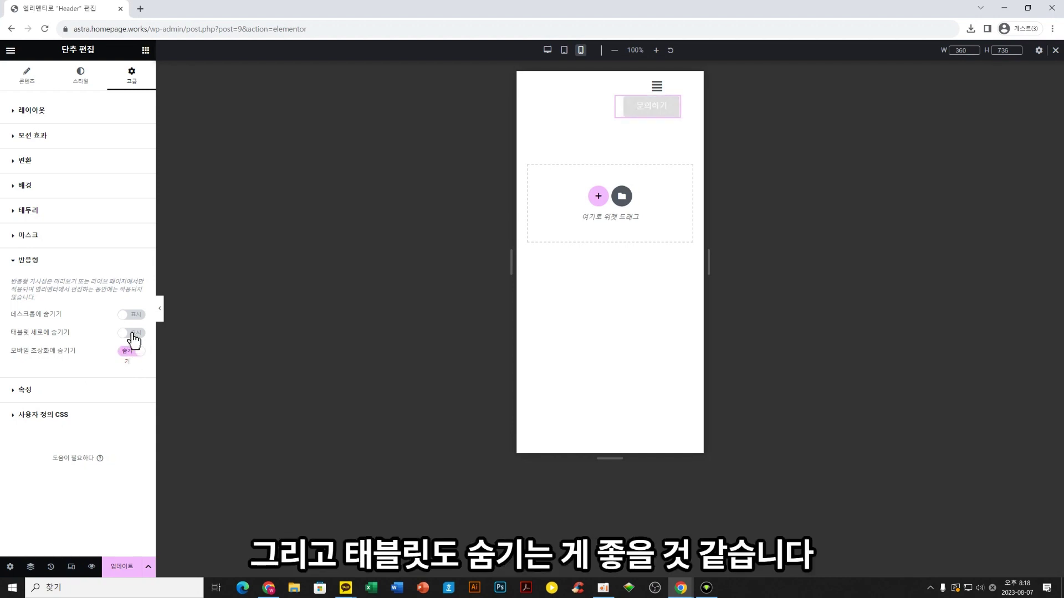
left_click(132, 333)
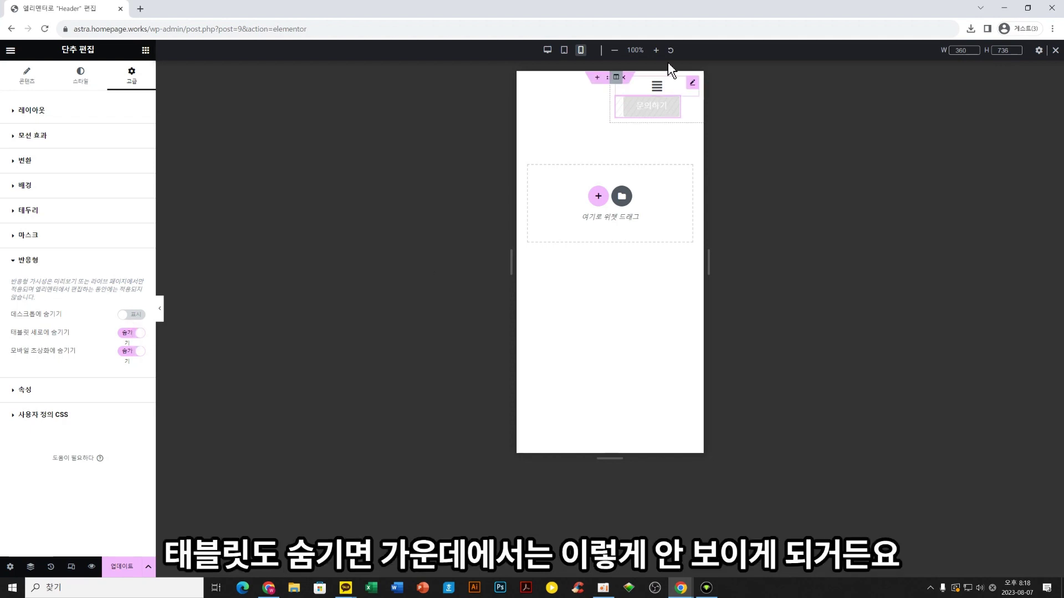
Check the 문의하기 button's visibility in the tablet, desktop and mobile views, ending in the mobile view
left_click(564, 50)
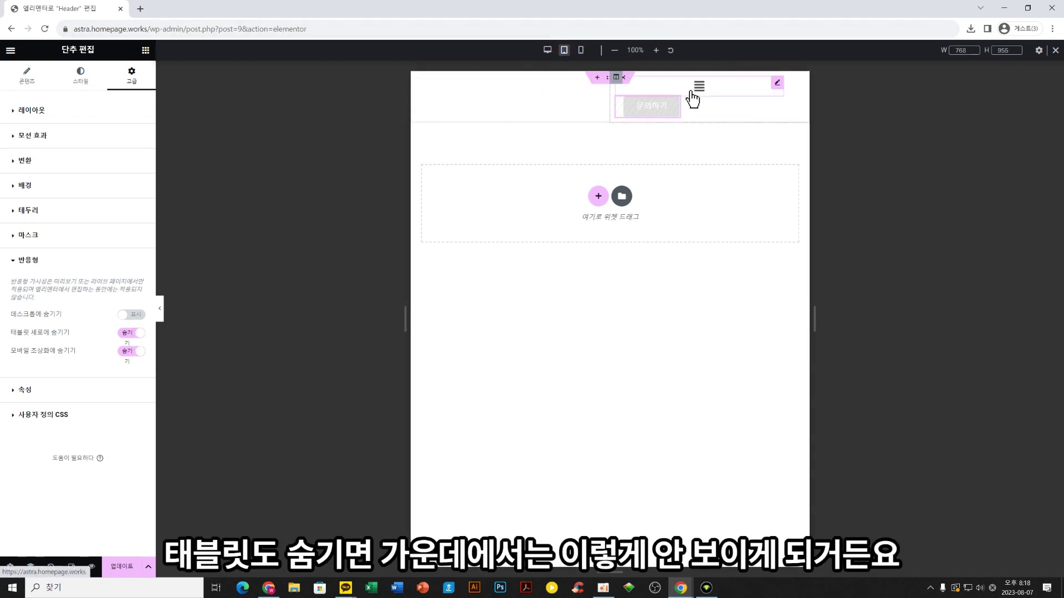
left_click(581, 50)
left_click(548, 50)
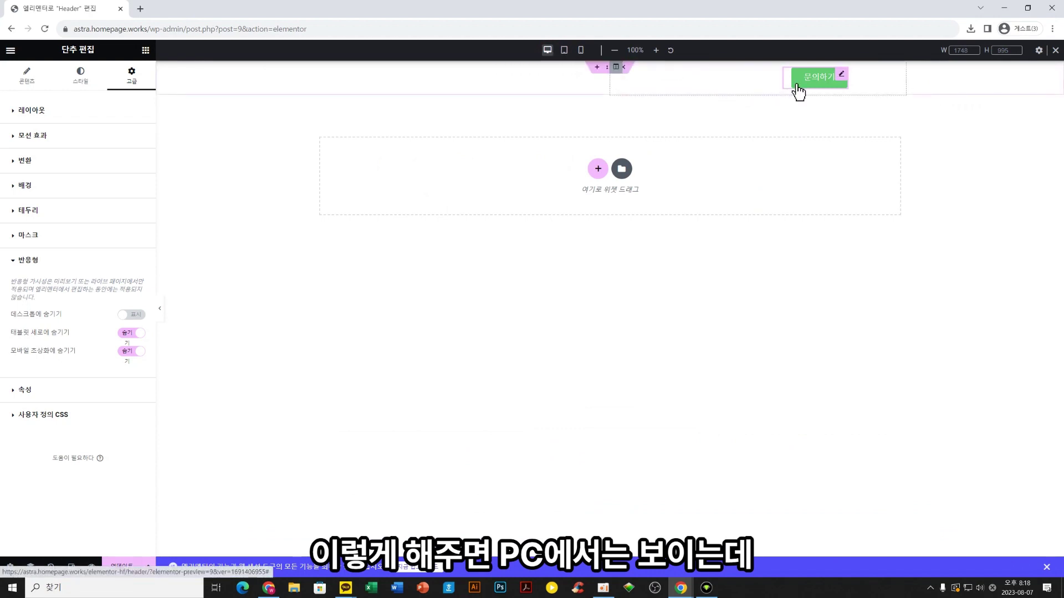
left_click(564, 50)
left_click(582, 51)
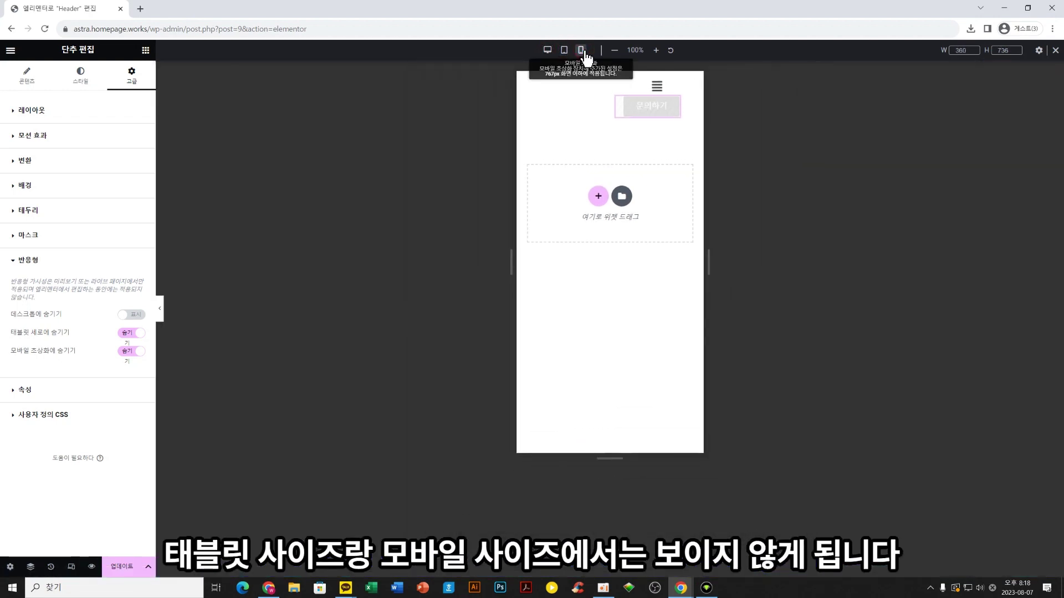
Set the navigation menu's responsive icon alignment to Right in its layout settings
left_click(656, 89)
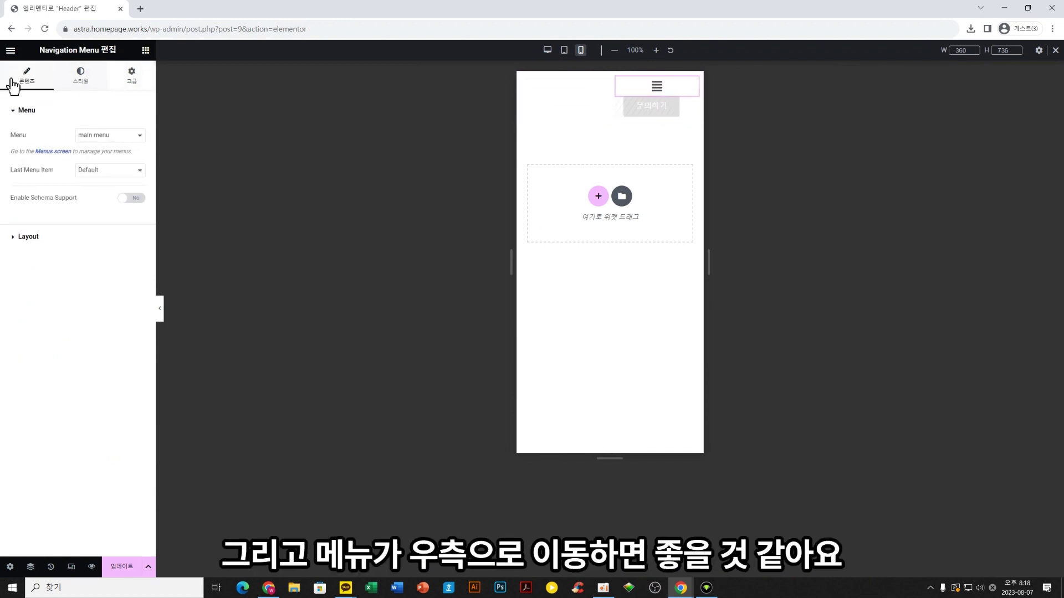
left_click(37, 238)
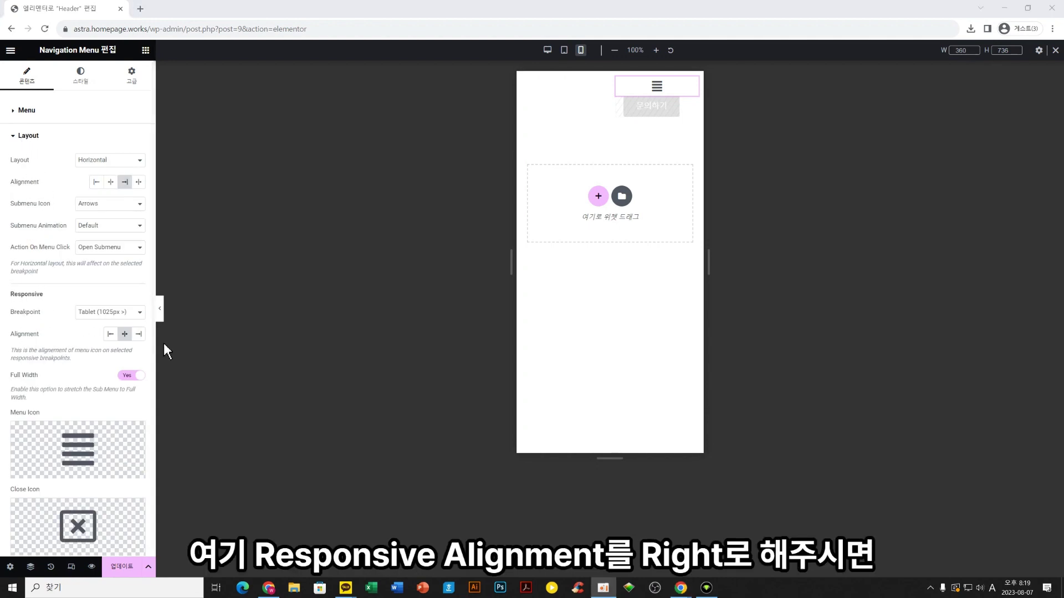
left_click(139, 334)
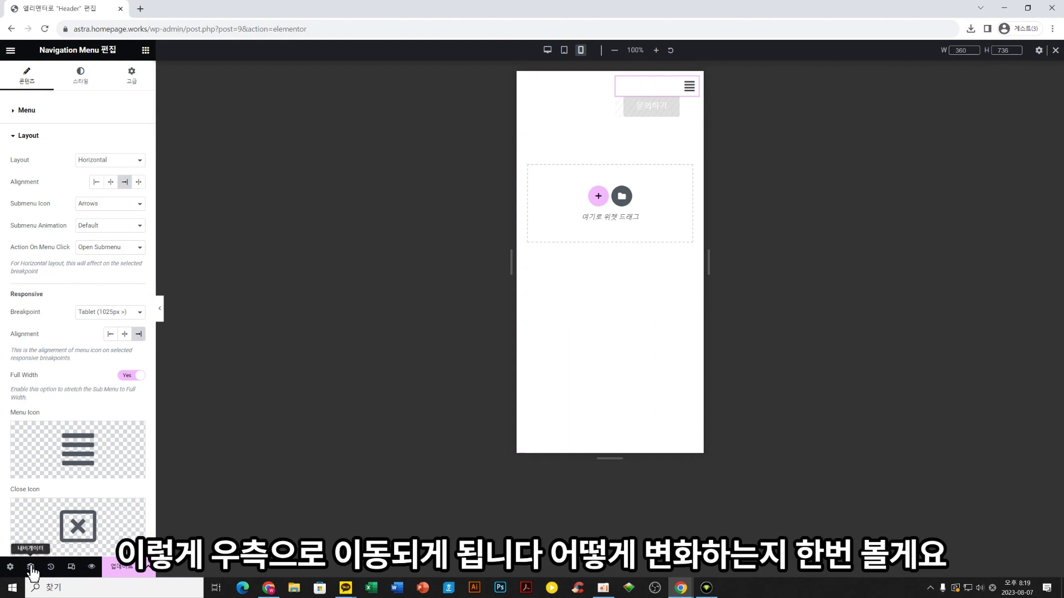
Review the header in the mobile view and preview the changes in a separate browser tab
left_click(78, 574)
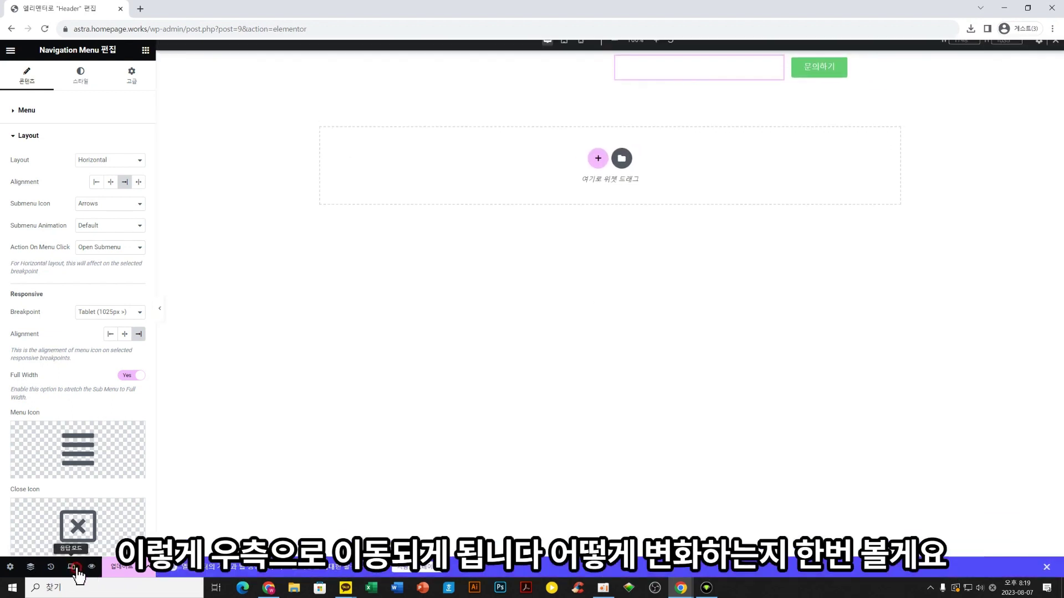
left_click(580, 51)
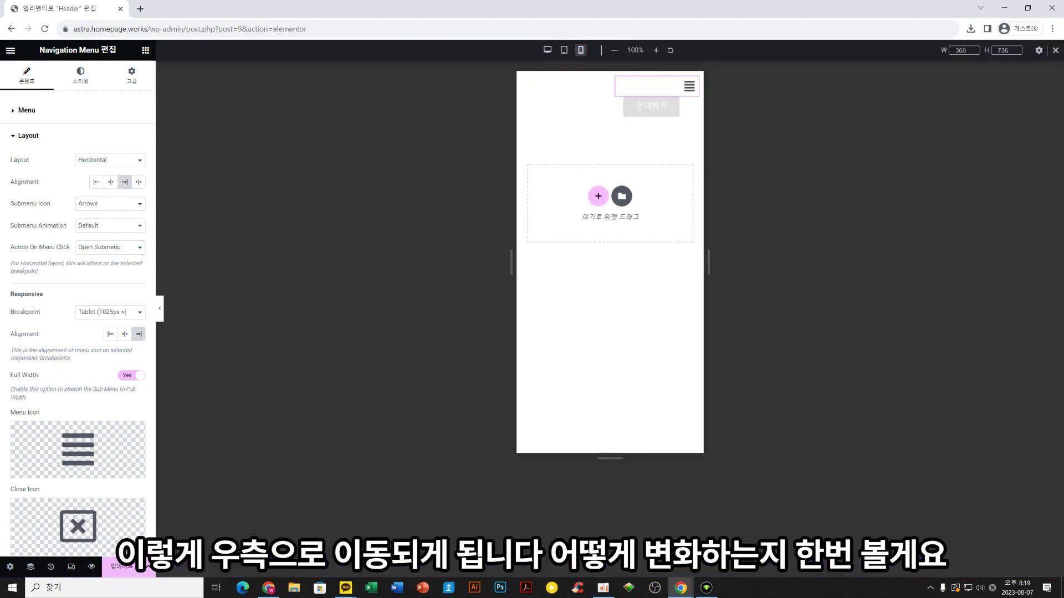
left_click(90, 568)
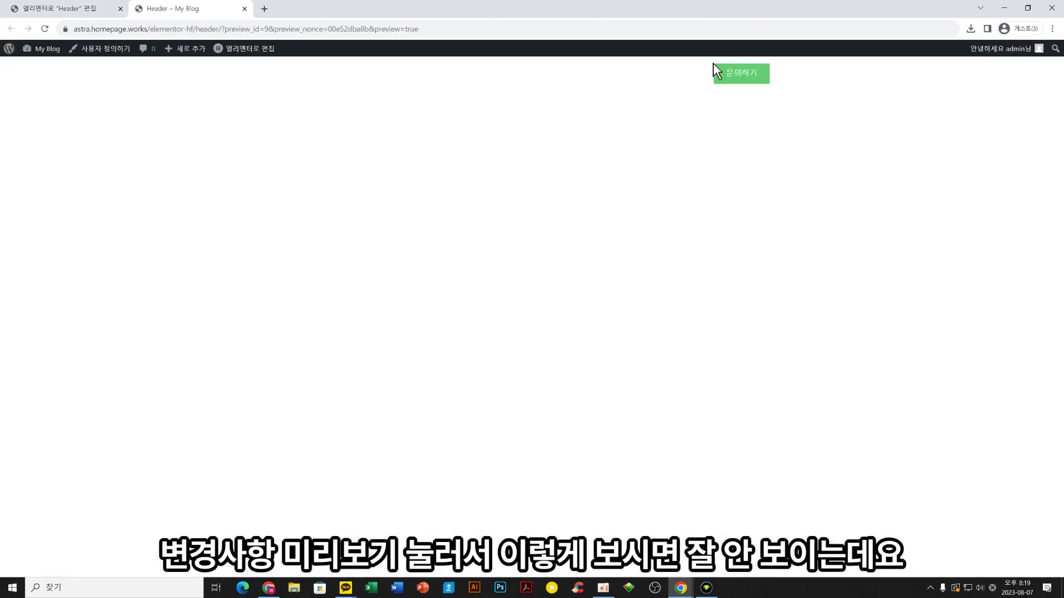
key("F12")
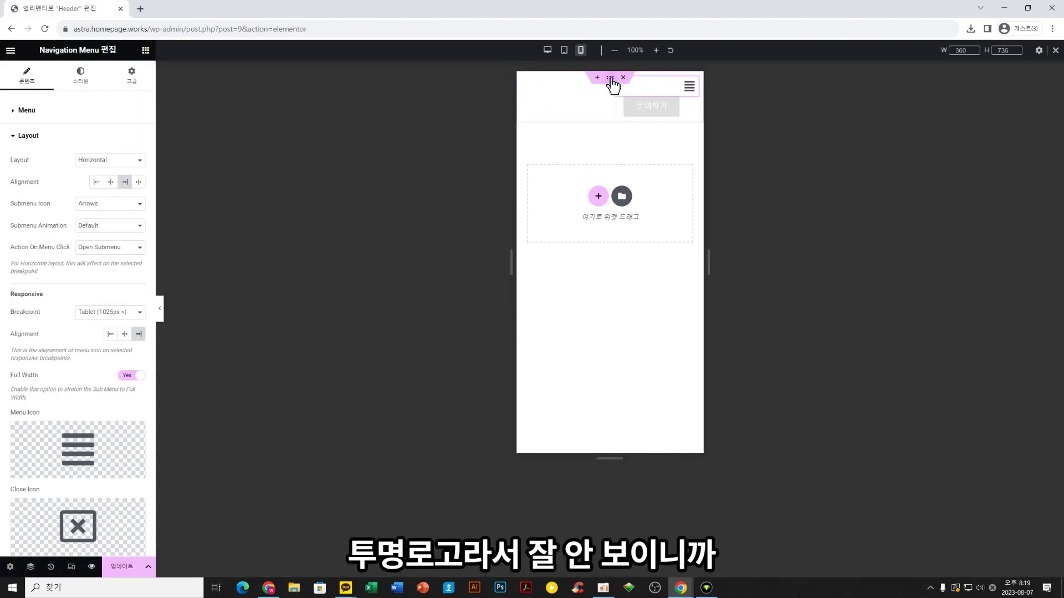
Set the header section's background color to light pink (#FFABAB) so the transparent logo can be seen
left_click(611, 79)
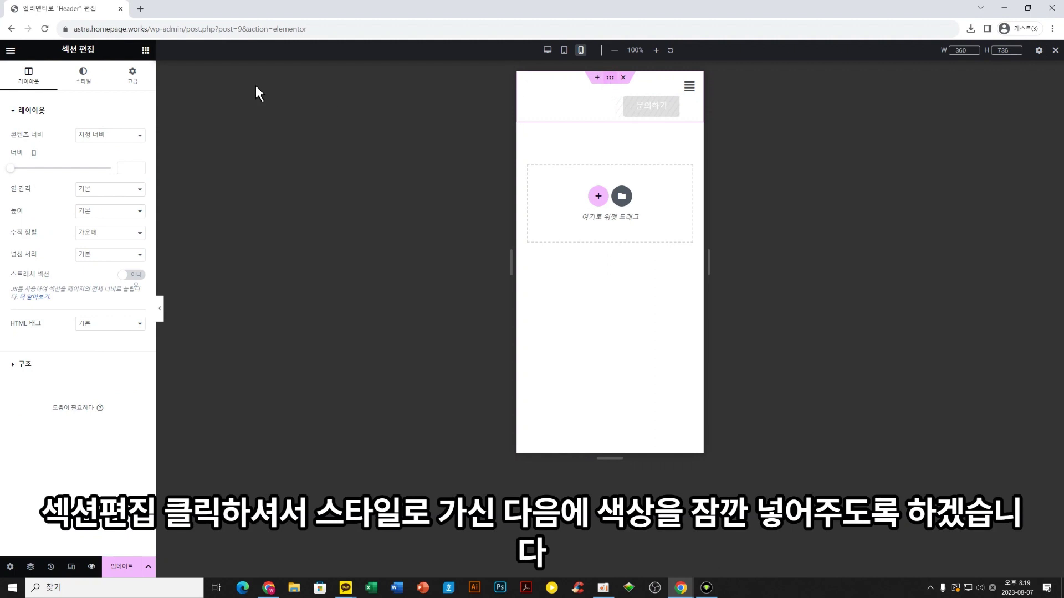
left_click(84, 75)
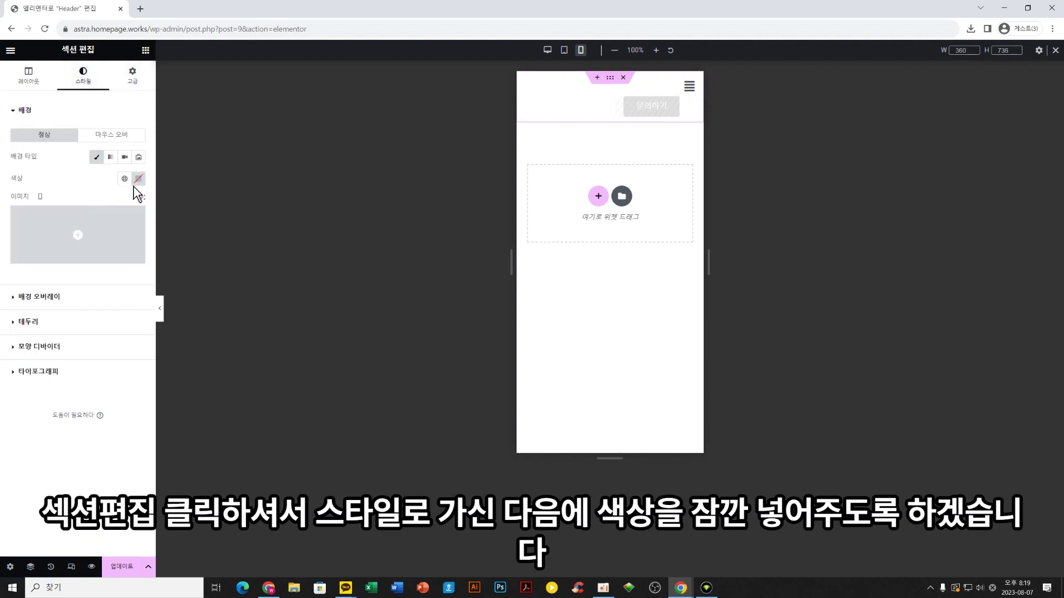
left_click(138, 179)
left_click_drag(119, 234, 119, 220)
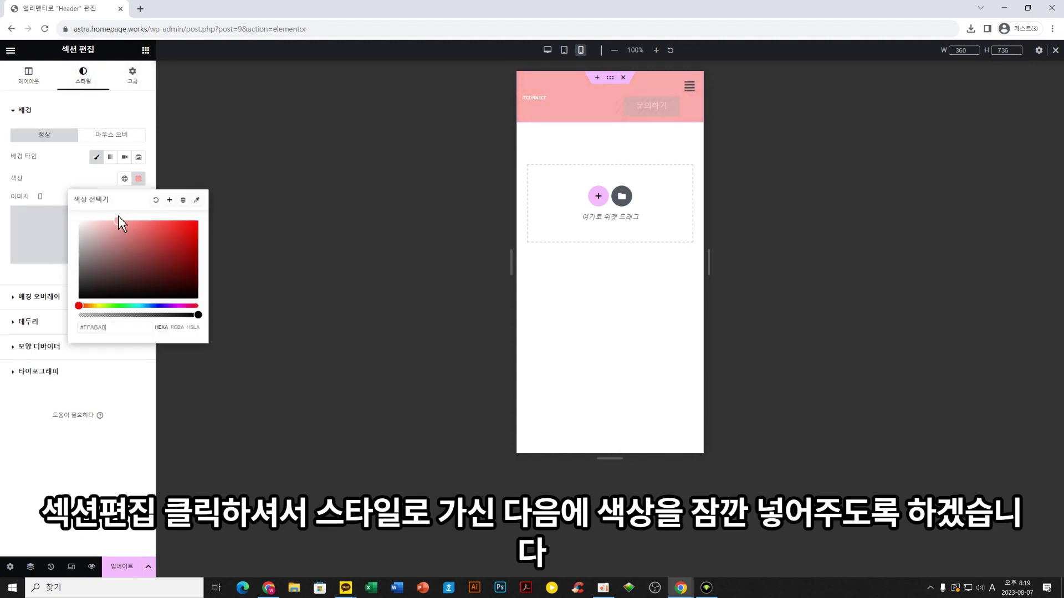
Set the site logo's width to 80% in its style settings for the mobile view
left_click(599, 98)
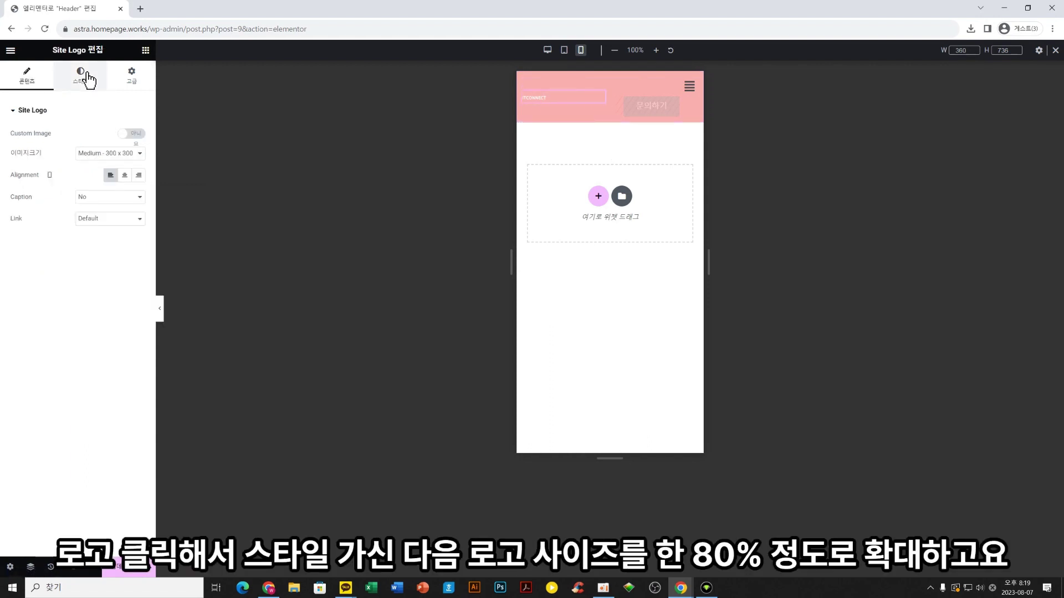
left_click(86, 77)
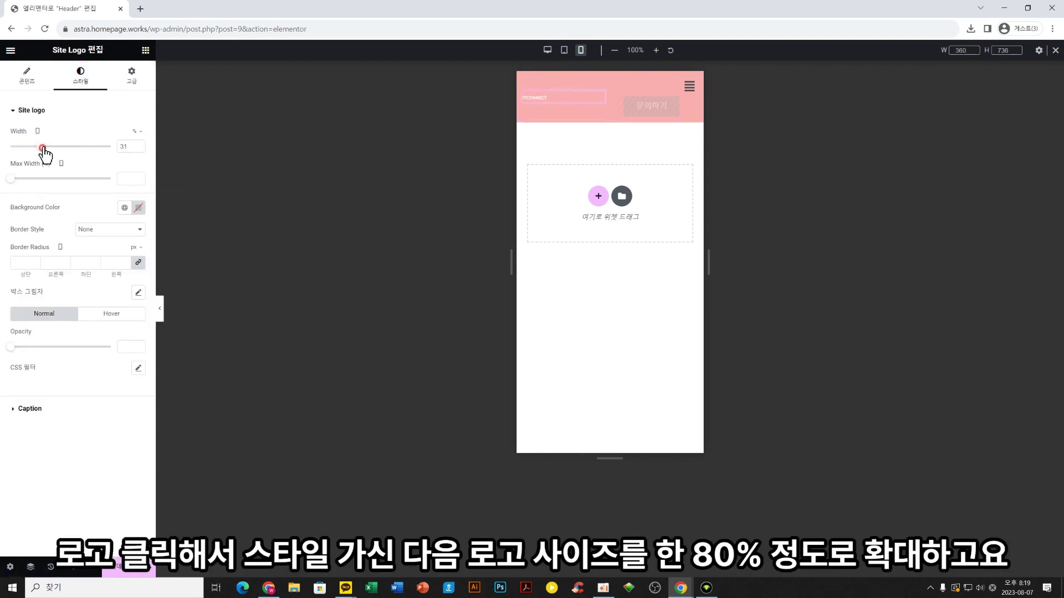
left_click_drag(44, 148, 91, 147)
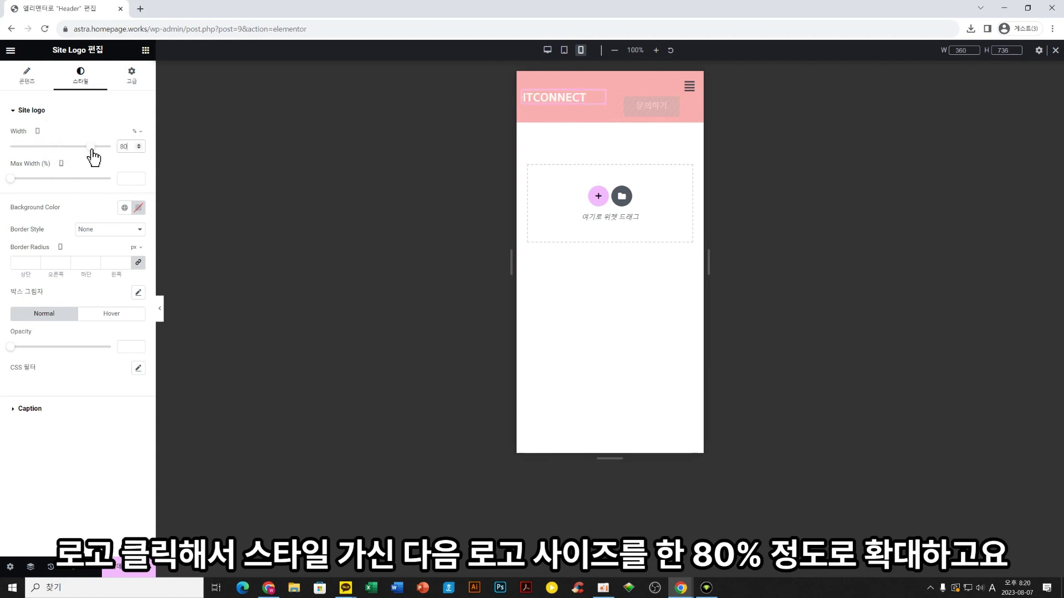
Set the navigation menu's trigger and close icon color to white
left_click(689, 95)
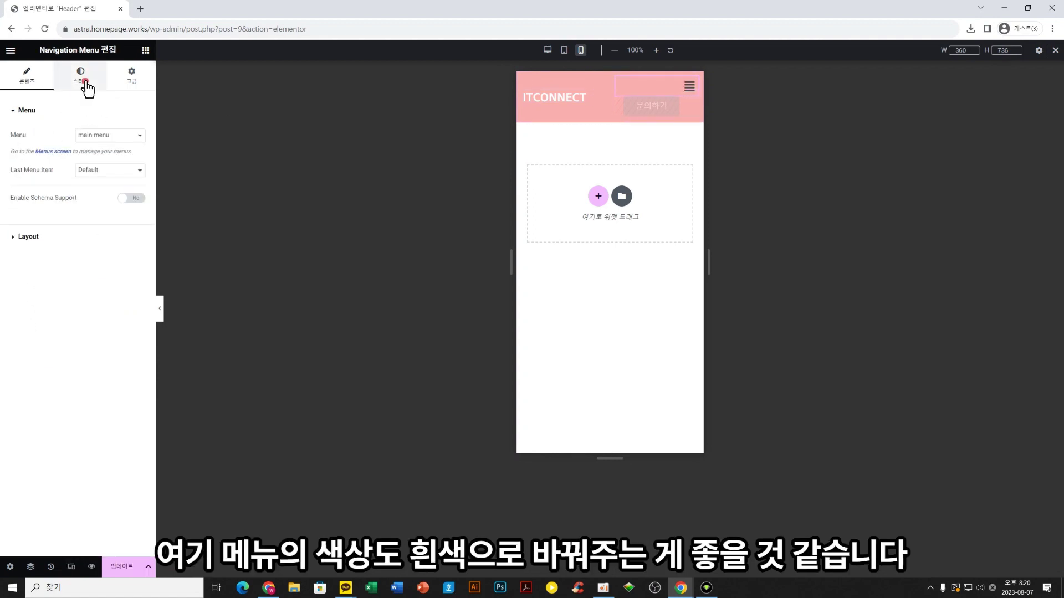
left_click(85, 83)
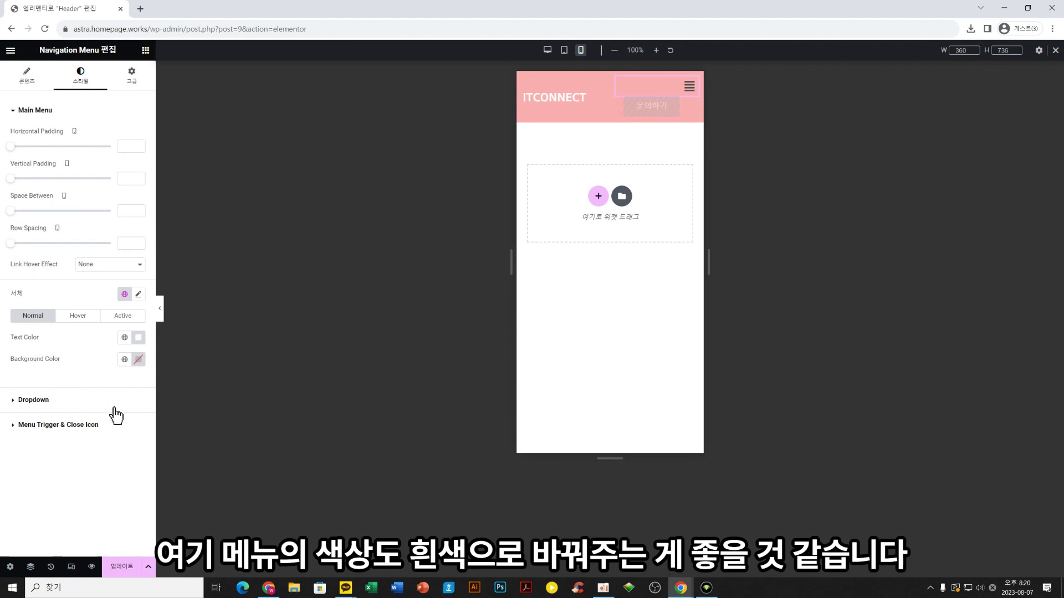
left_click(59, 430)
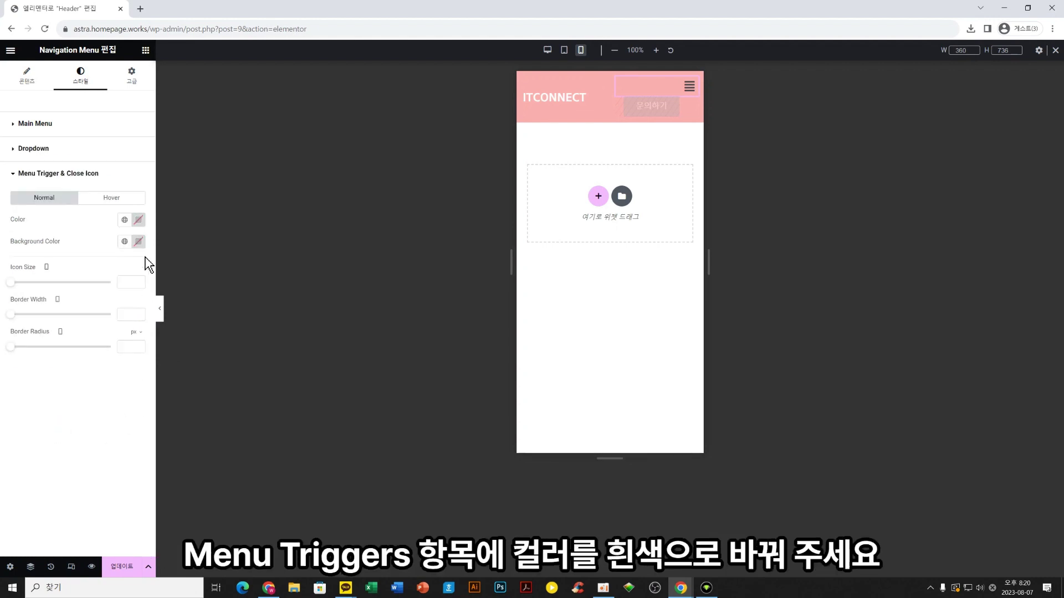
left_click(138, 220)
left_click_drag(107, 277, 24, 245)
left_click(57, 429)
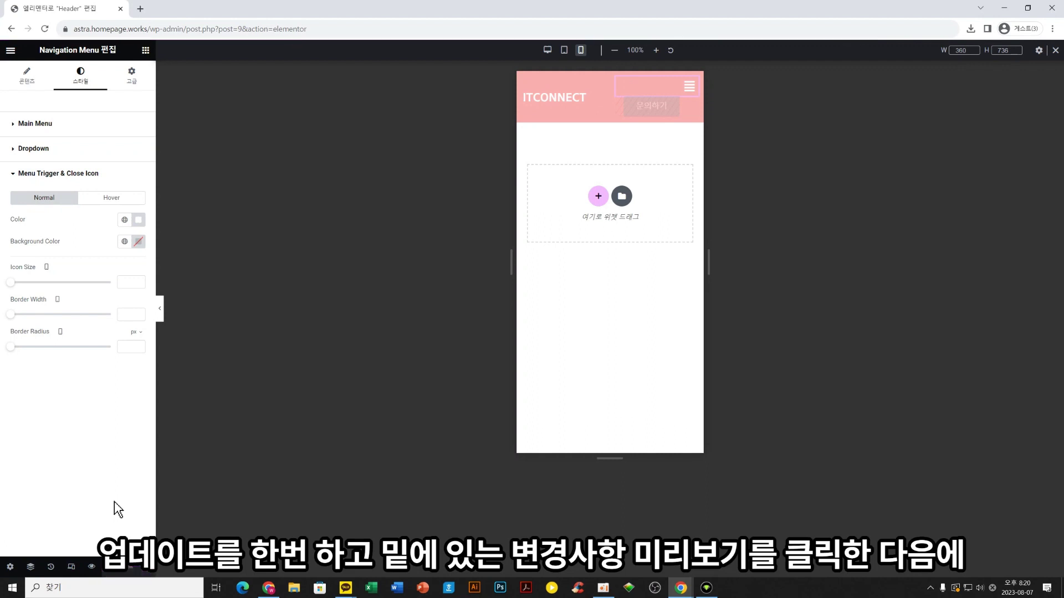
Preview the header in a separate browser tab with mobile device emulation, and open and close the menu there
left_click(91, 567)
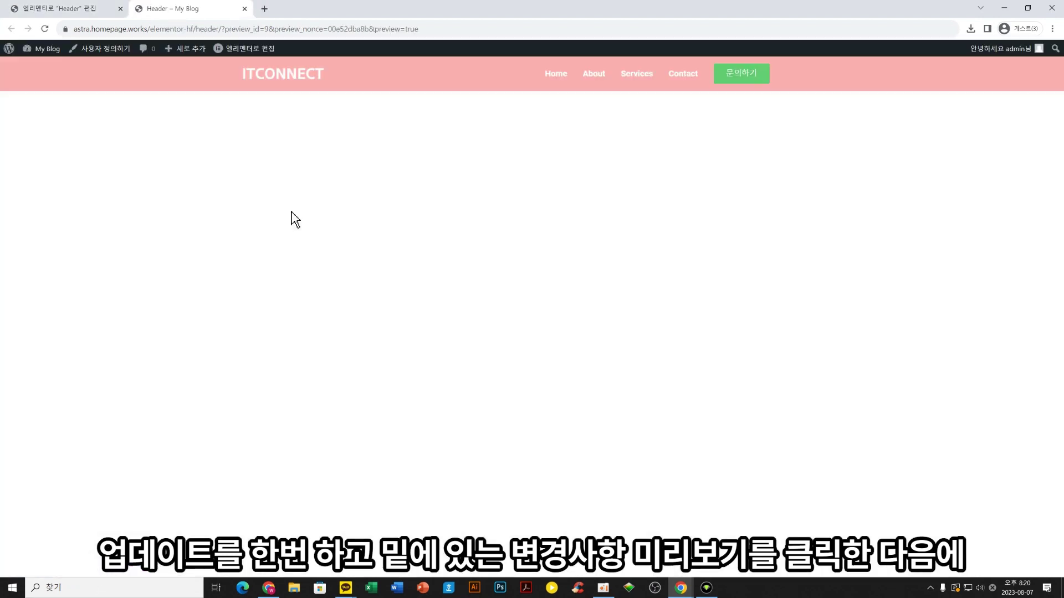
key("F12")
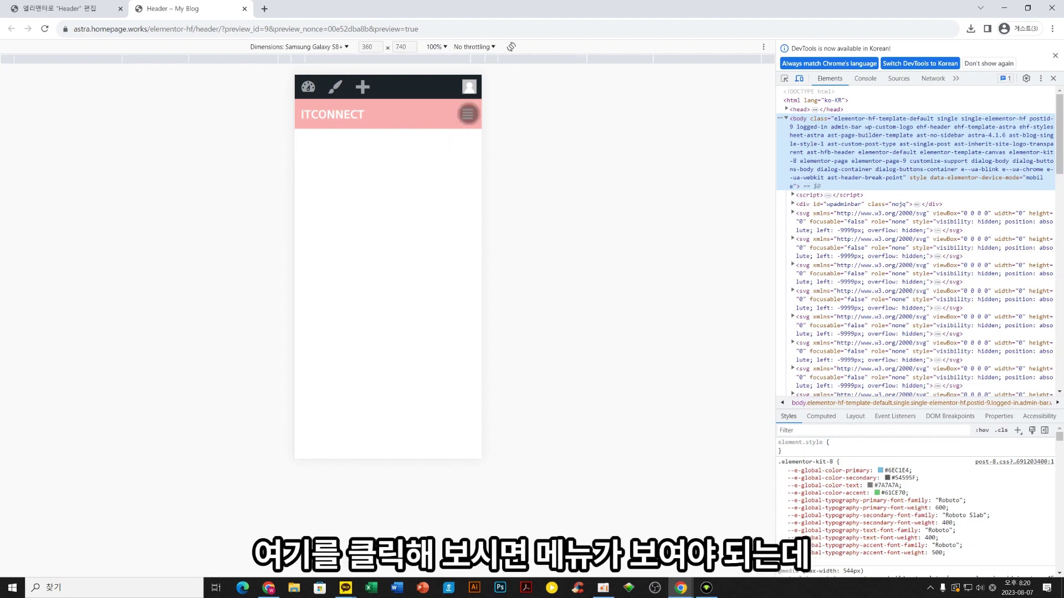
left_click(468, 114)
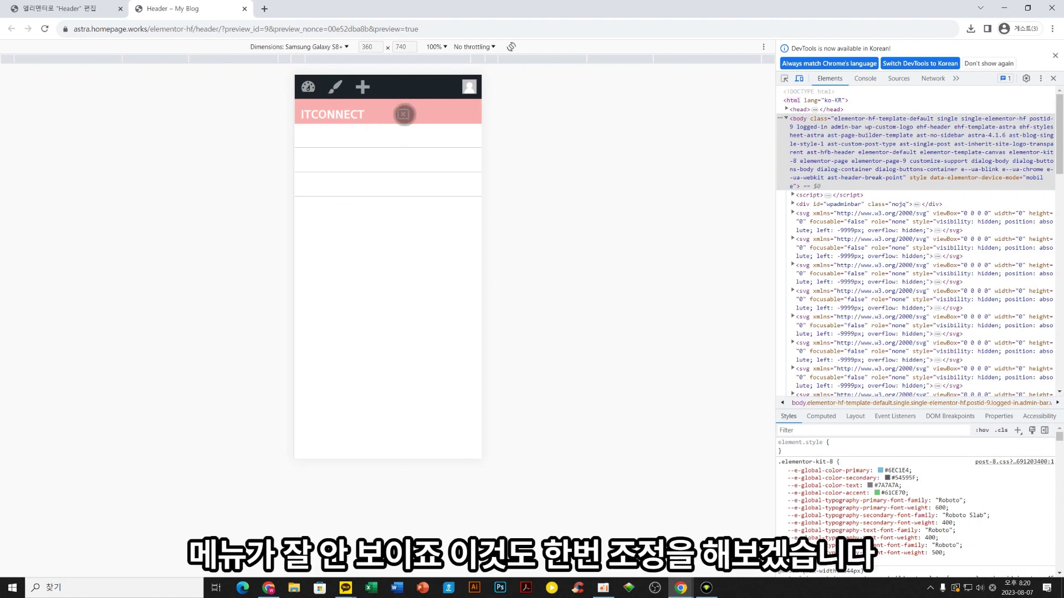
left_click(404, 114)
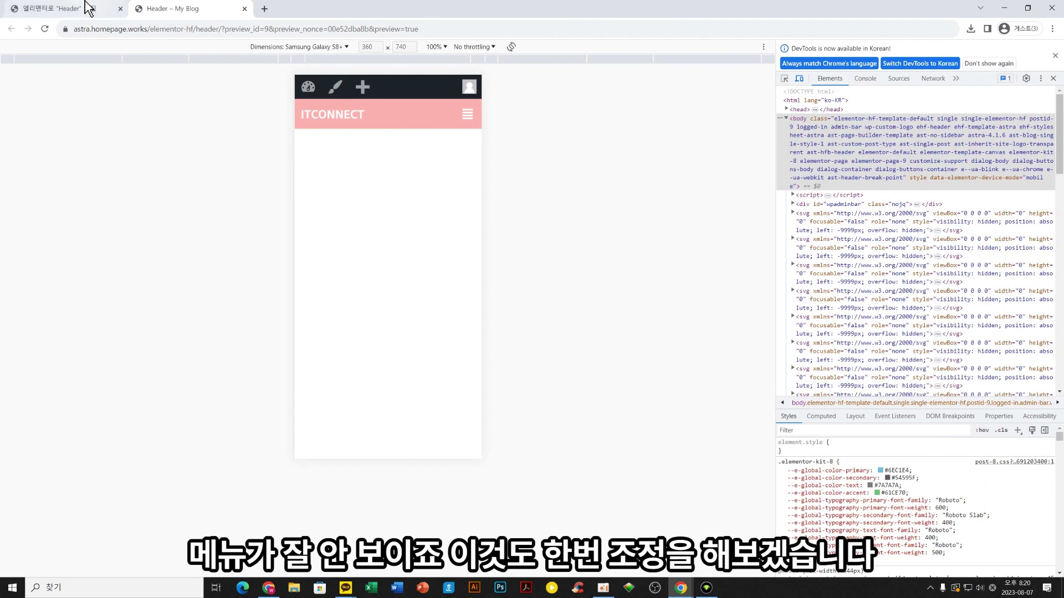
Back in the header editor, set the main menu's normal text color to black (#000000) and update the header
left_click(87, 8)
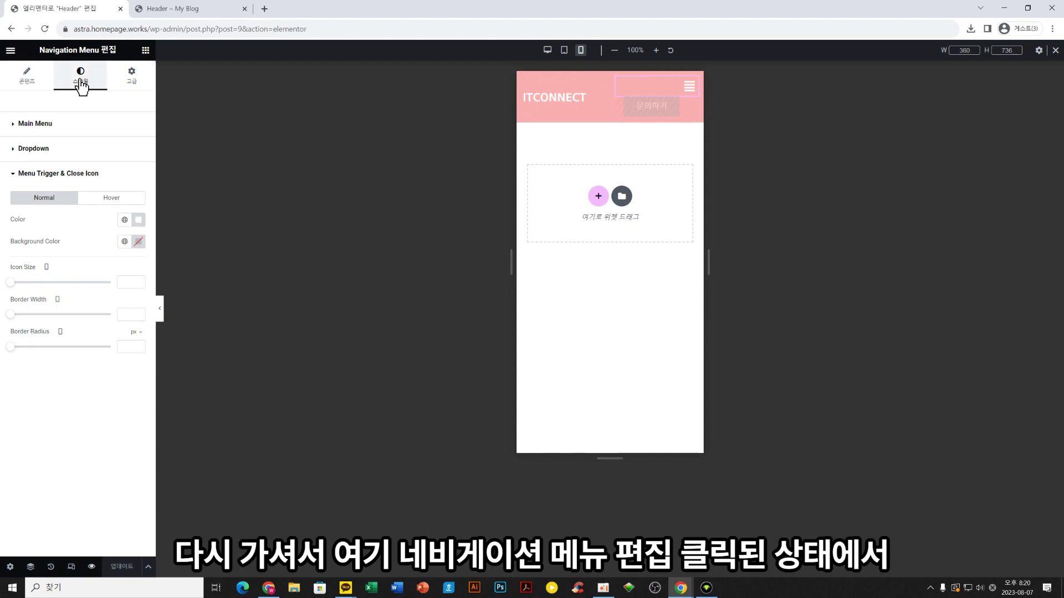
left_click(79, 175)
left_click(77, 175)
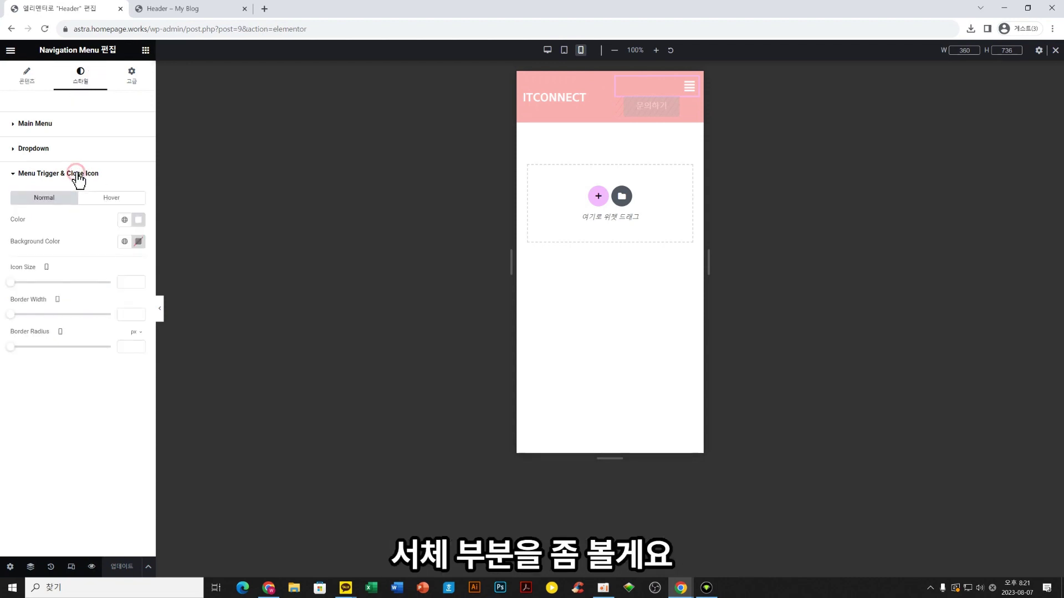
left_click(24, 89)
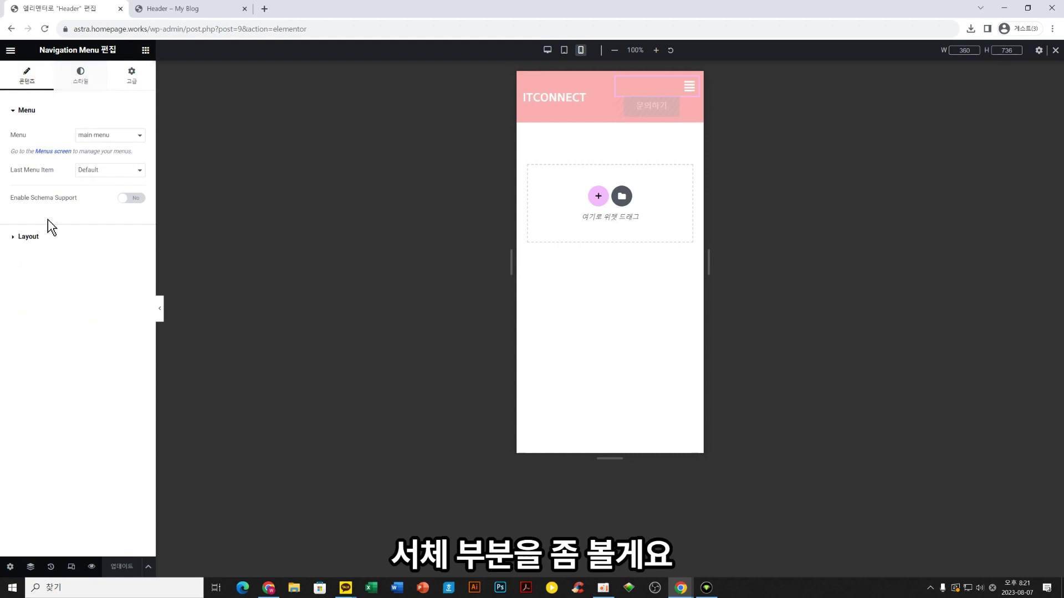
left_click(85, 86)
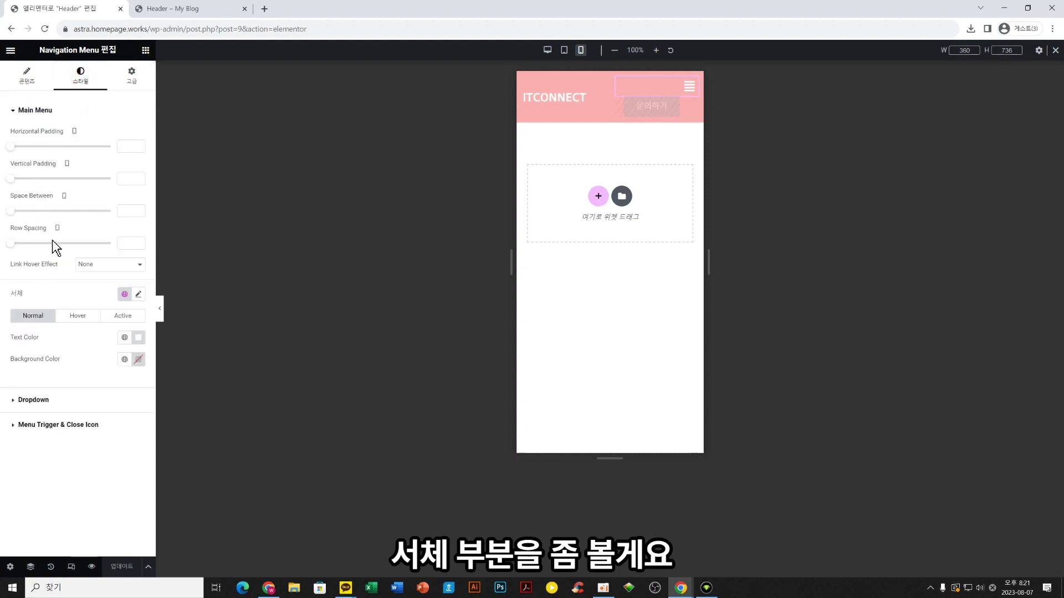
left_click(689, 90)
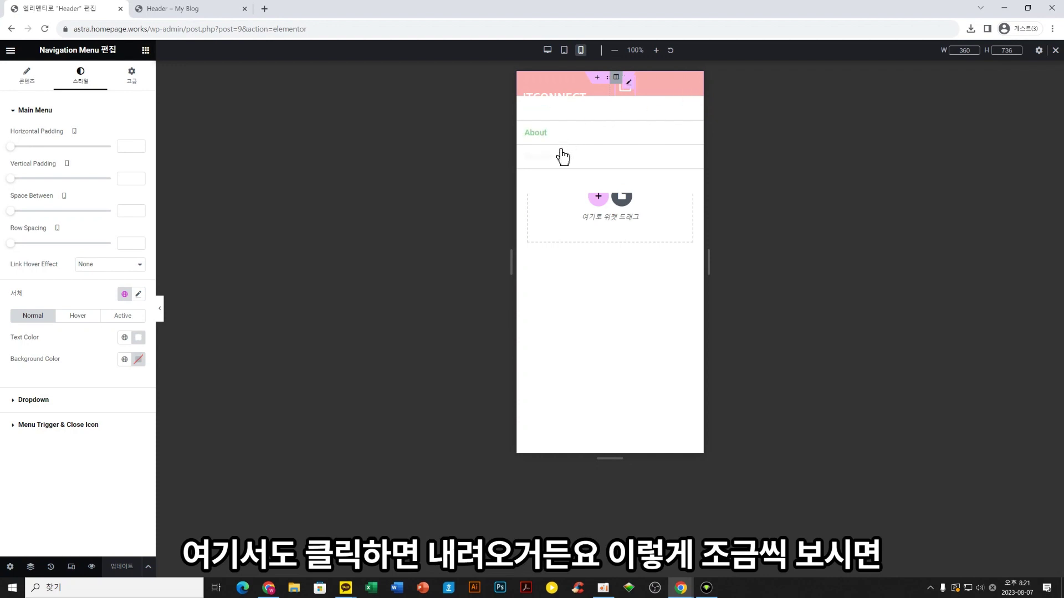
left_click(139, 339)
left_click_drag(116, 400, 62, 458)
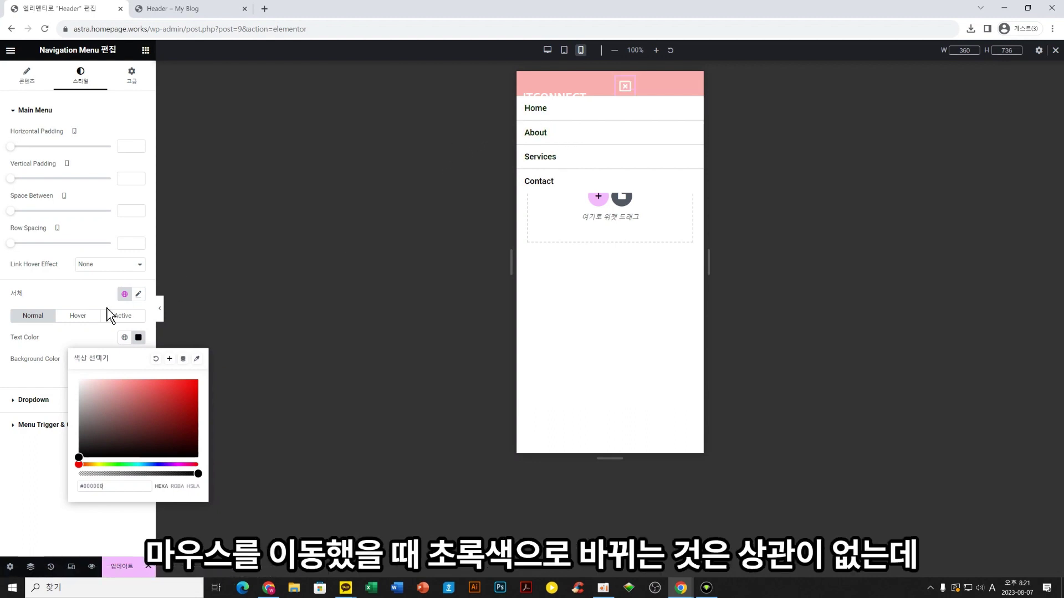
left_click(89, 316)
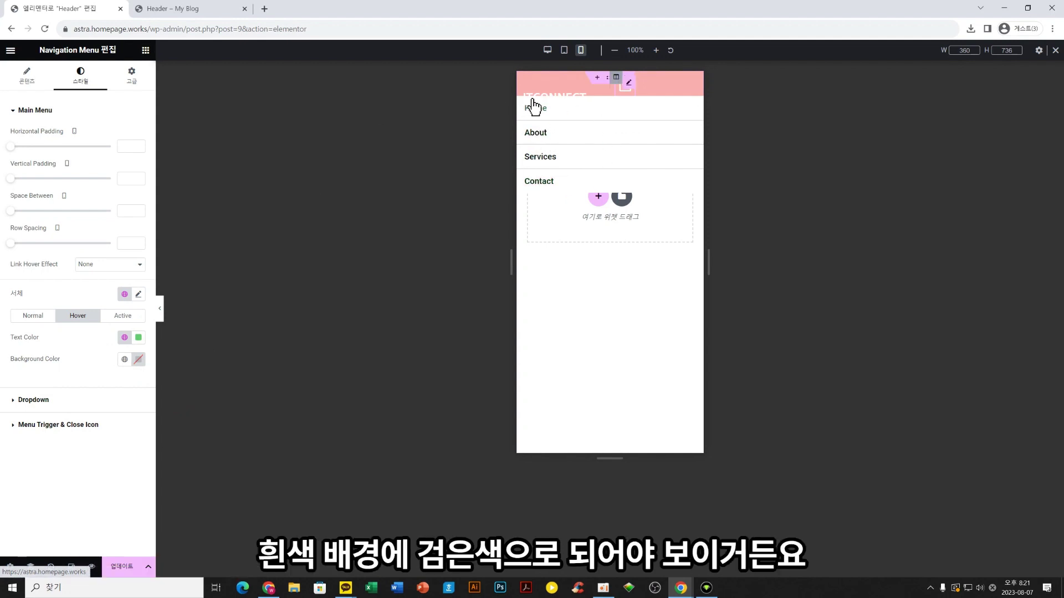
left_click(129, 569)
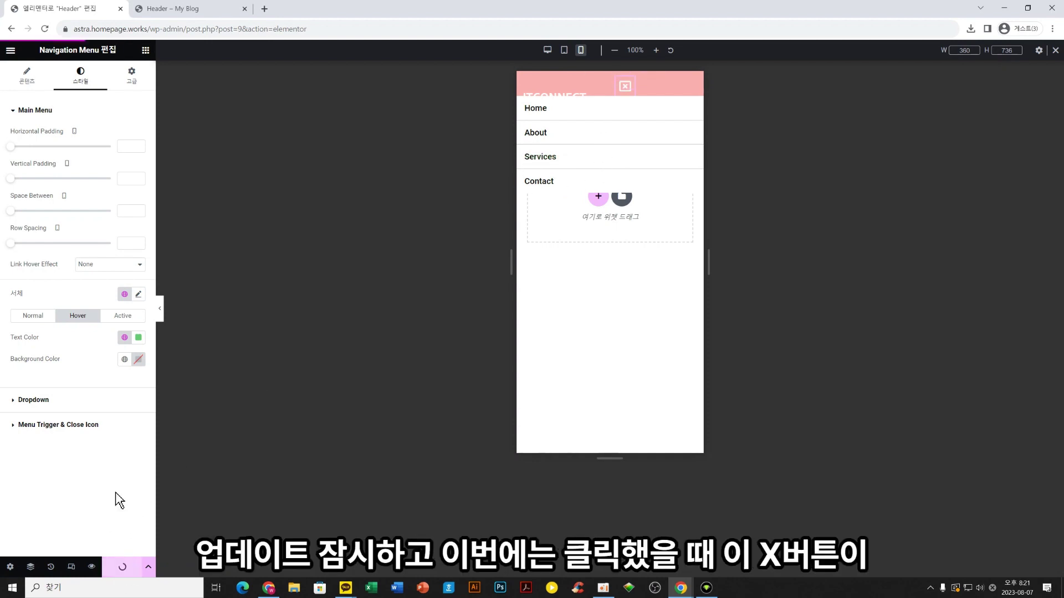
Examine the close icon's position by opening and closing the mobile menu, and look for its alignment option in the layout settings
left_click(627, 95)
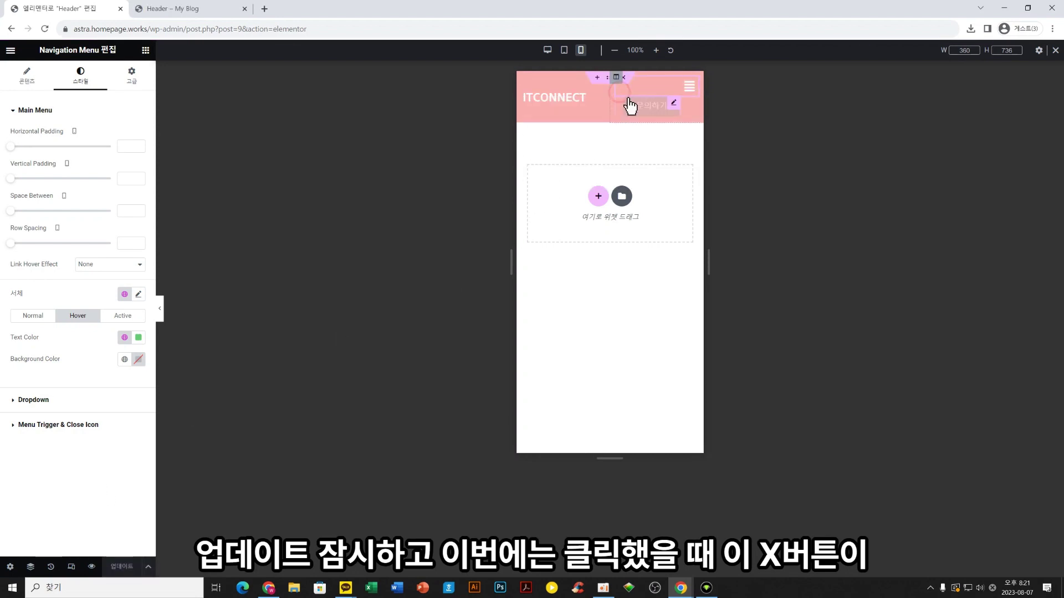
left_click(688, 93)
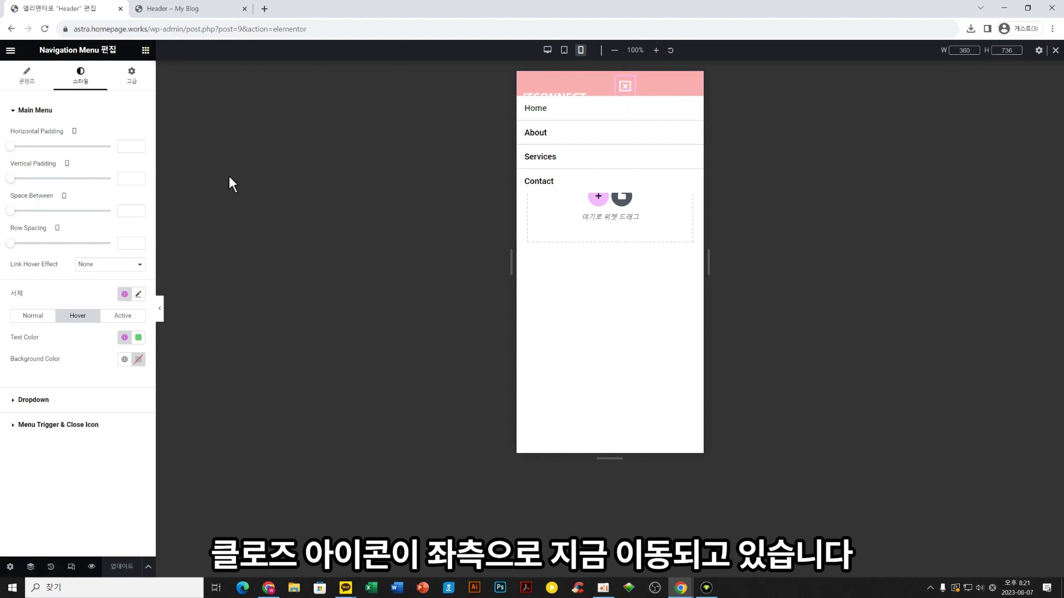
left_click(27, 83)
left_click(39, 245)
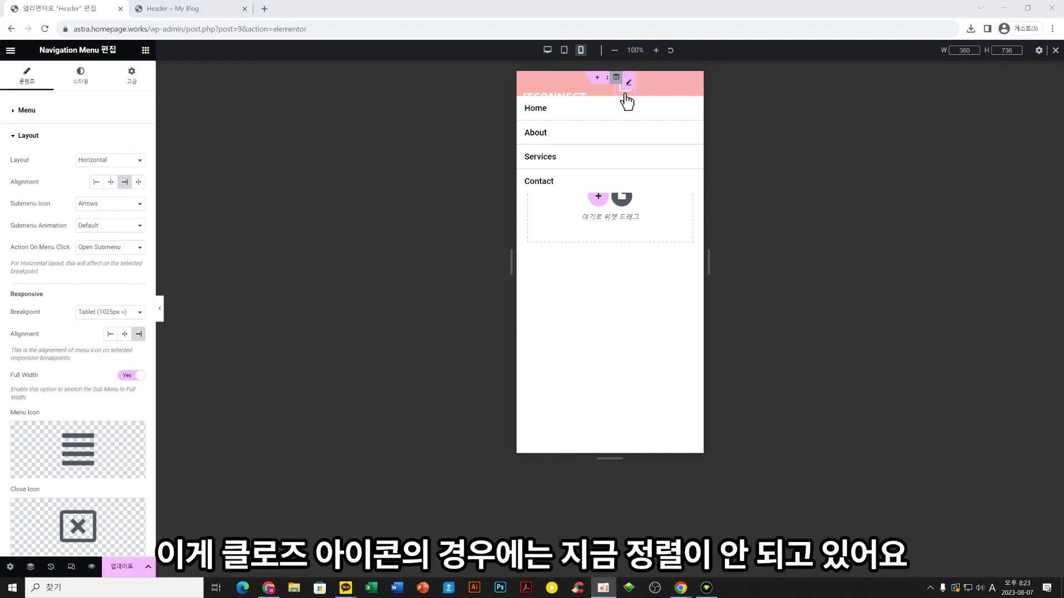
left_click(625, 94)
left_click(692, 91)
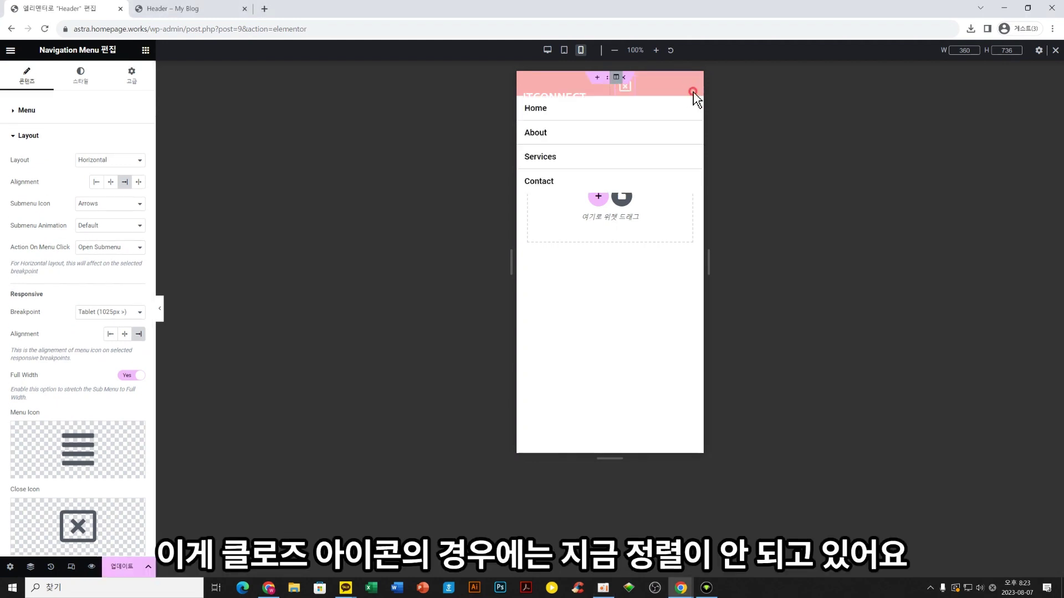
left_click(625, 93)
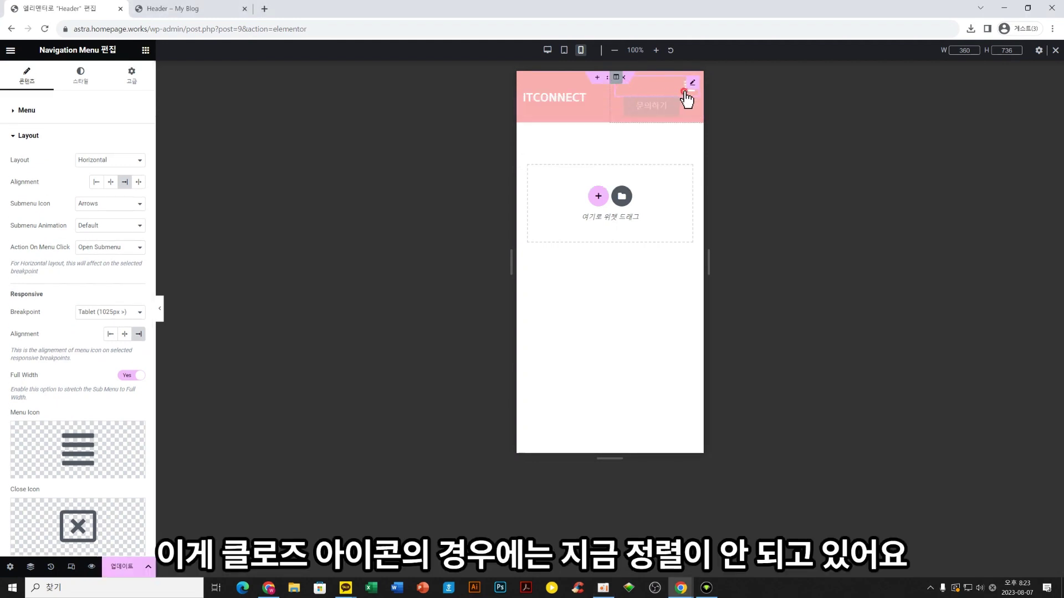
left_click(685, 93)
left_click(627, 94)
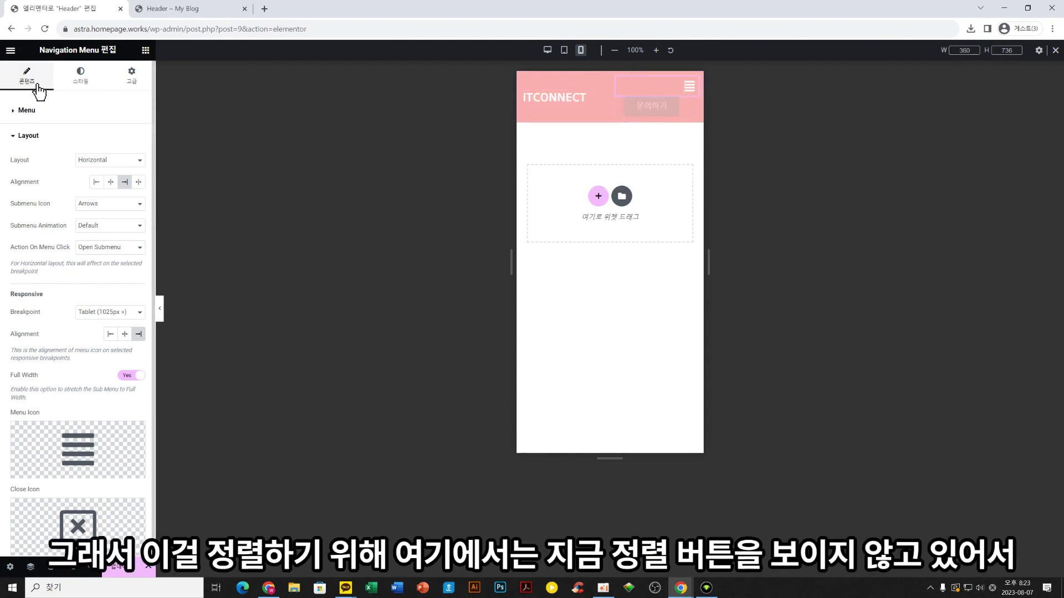
left_click(20, 113)
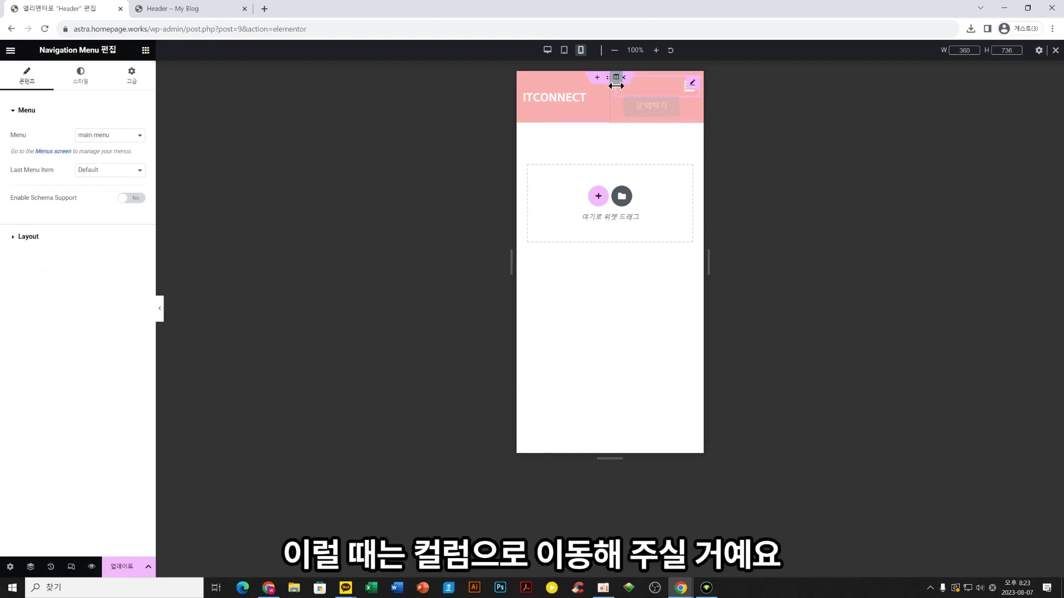
Set the menu column's horizontal alignment to 끝 (end) and check the close icon's position by opening and closing the mobile menu
left_click(616, 79)
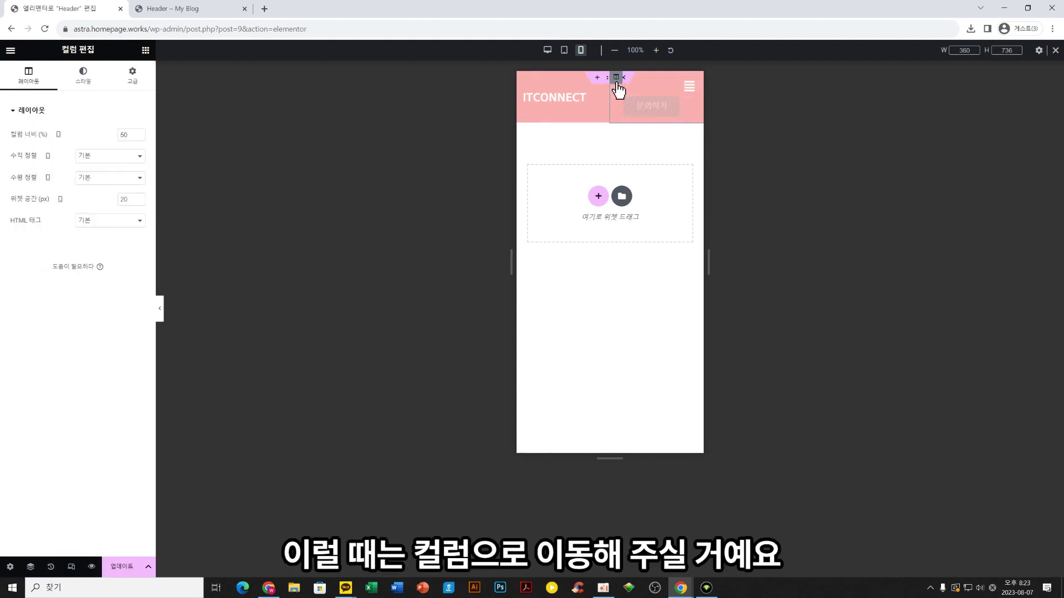
left_click(131, 178)
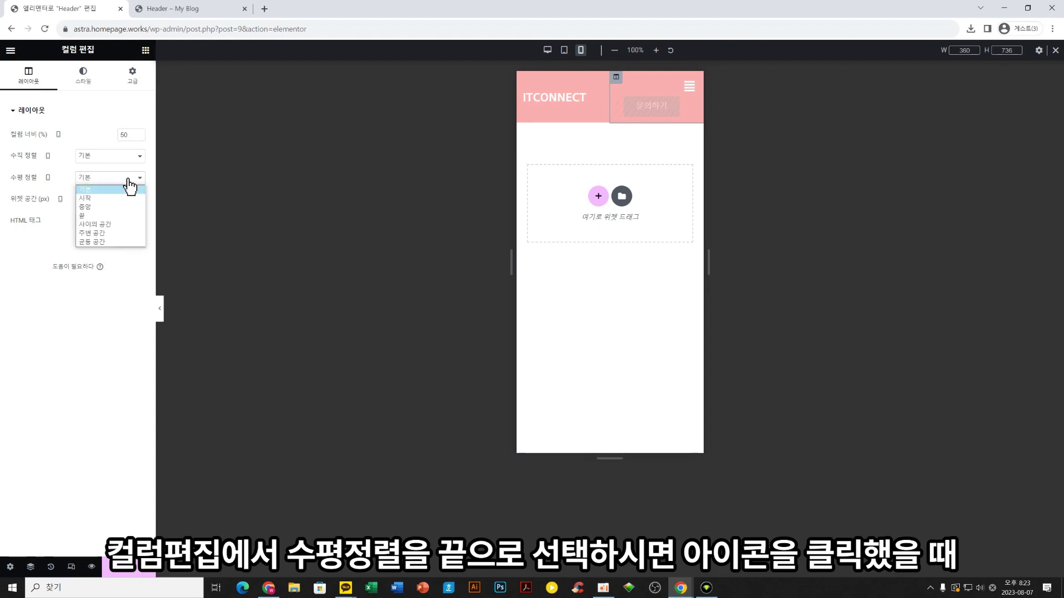
left_click(84, 216)
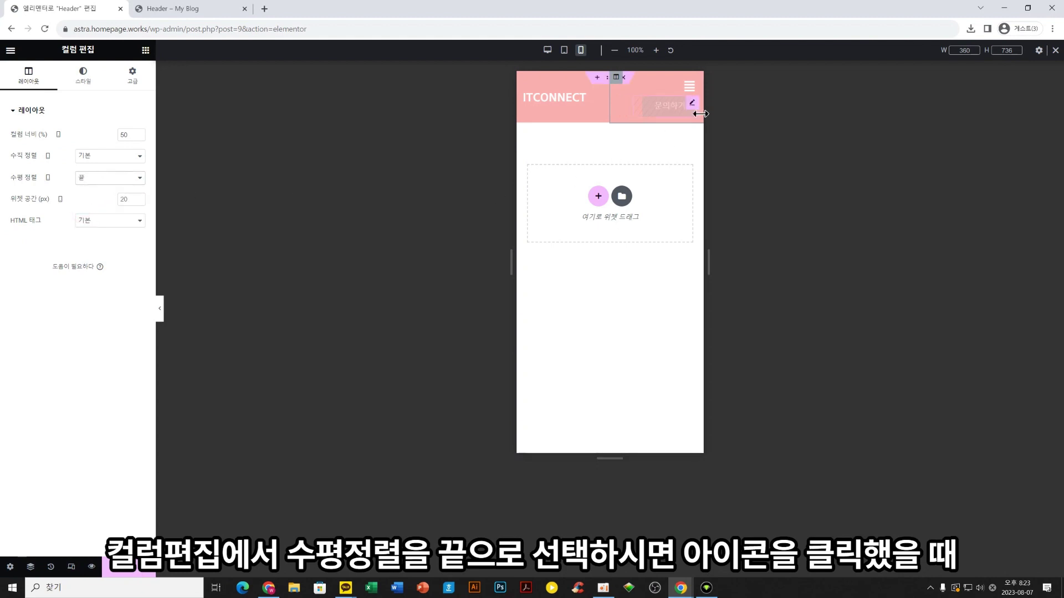
left_click(690, 87)
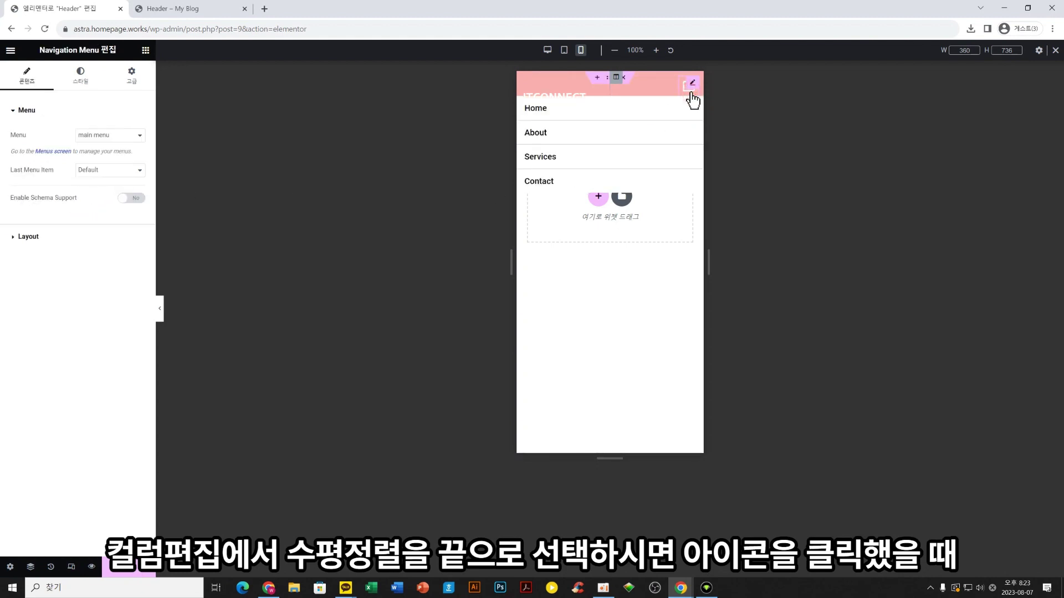
left_click(687, 93)
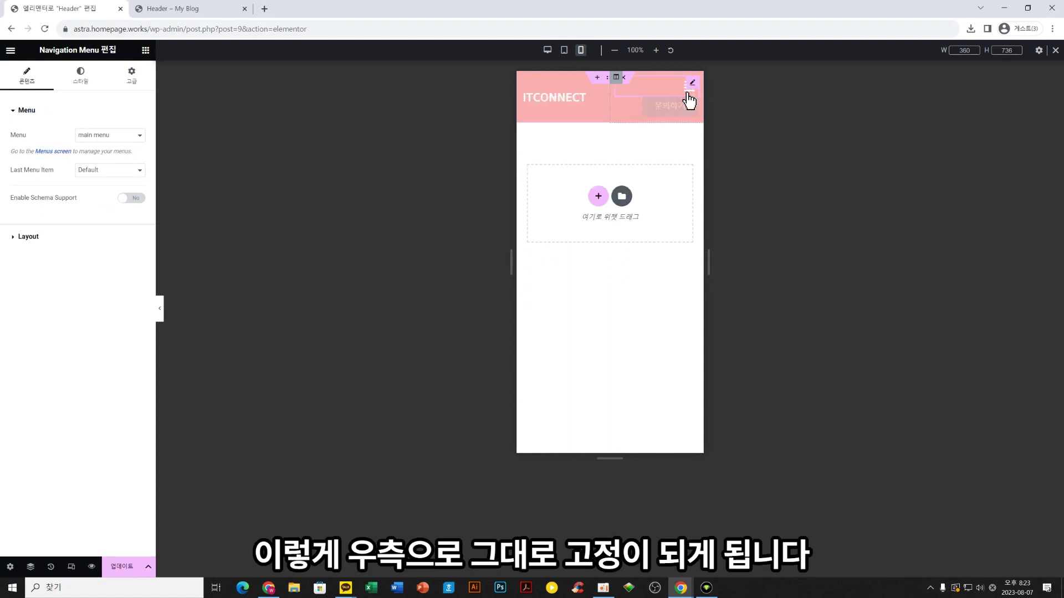
left_click(687, 93)
left_click(689, 98)
left_click(688, 97)
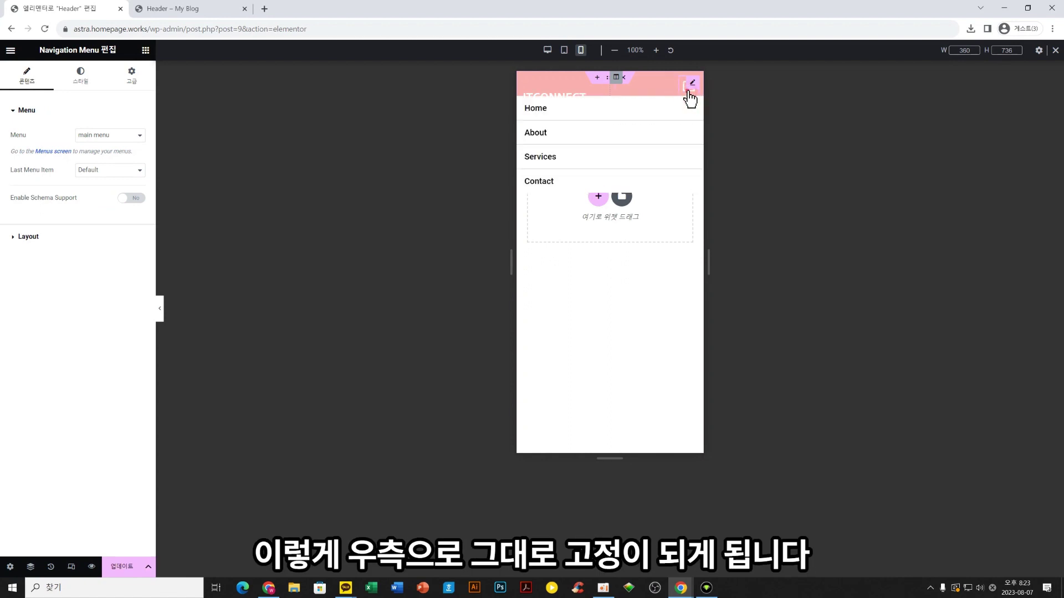
Toggle the mobile menu in the header editor, then check its opening and closing in the header's mobile preview tab
left_click(689, 99)
left_click(689, 99)
left_click(689, 98)
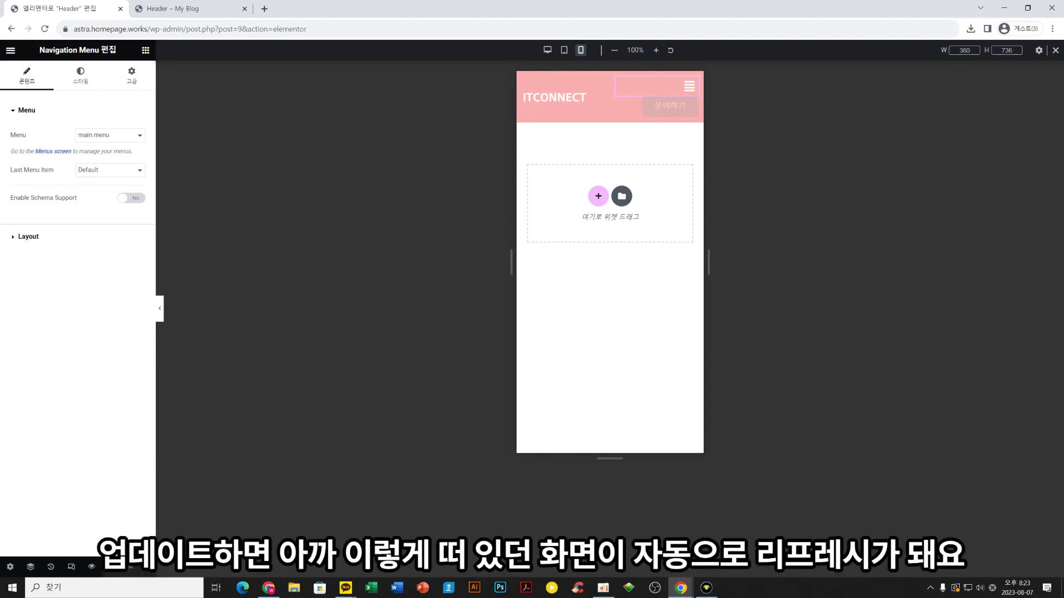
left_click(179, 10)
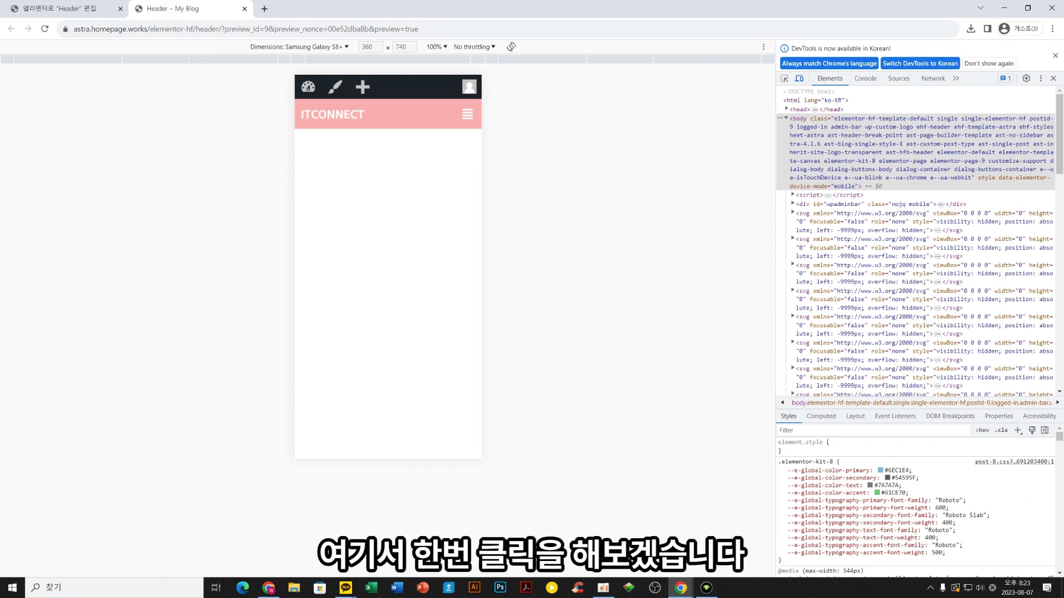
left_click(467, 115)
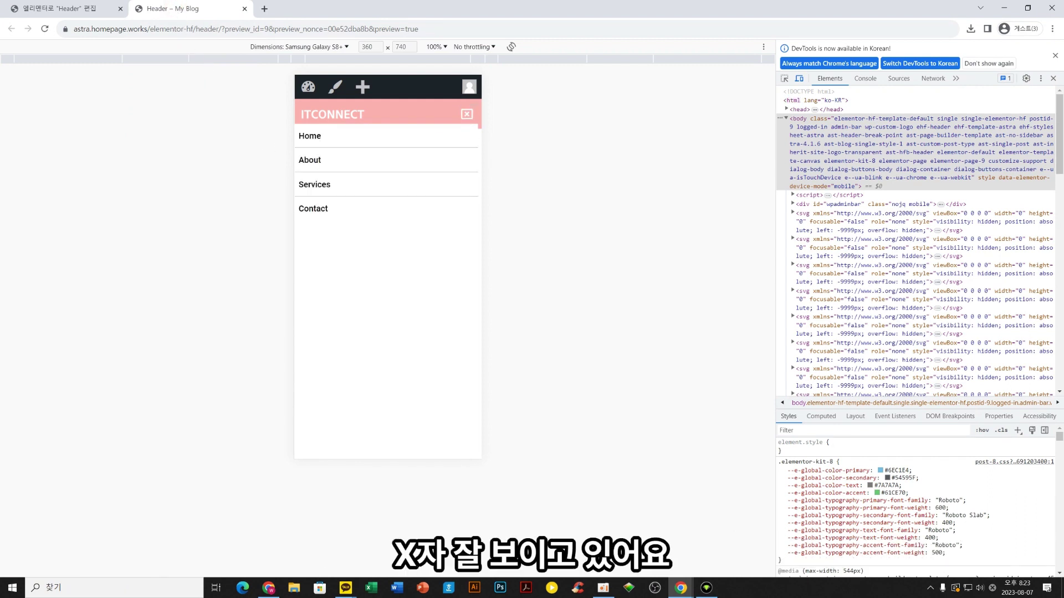
left_click(468, 114)
left_click(467, 114)
left_click(467, 114)
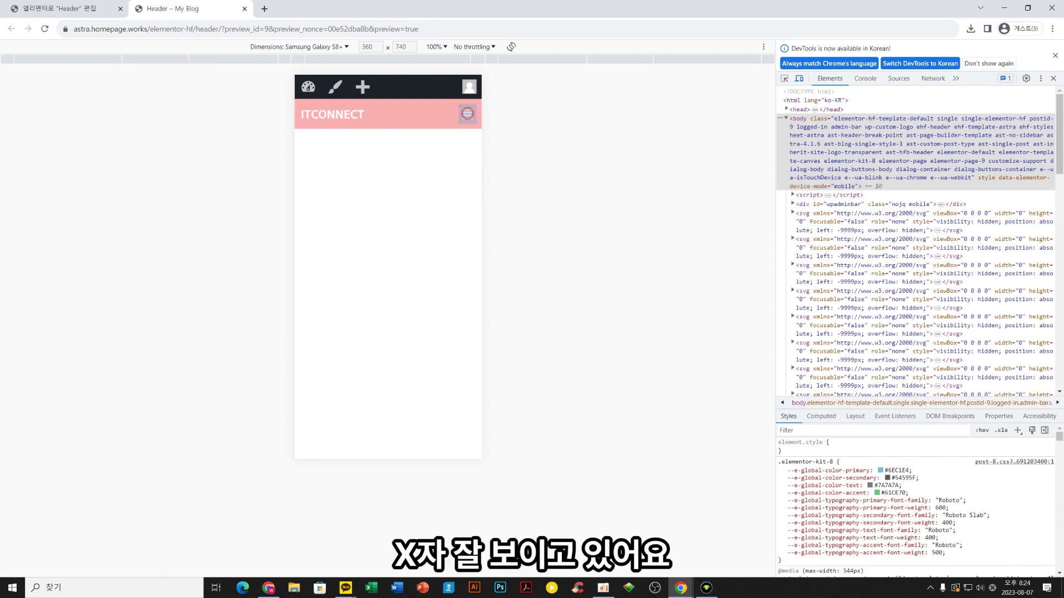
left_click(467, 115)
left_click(467, 114)
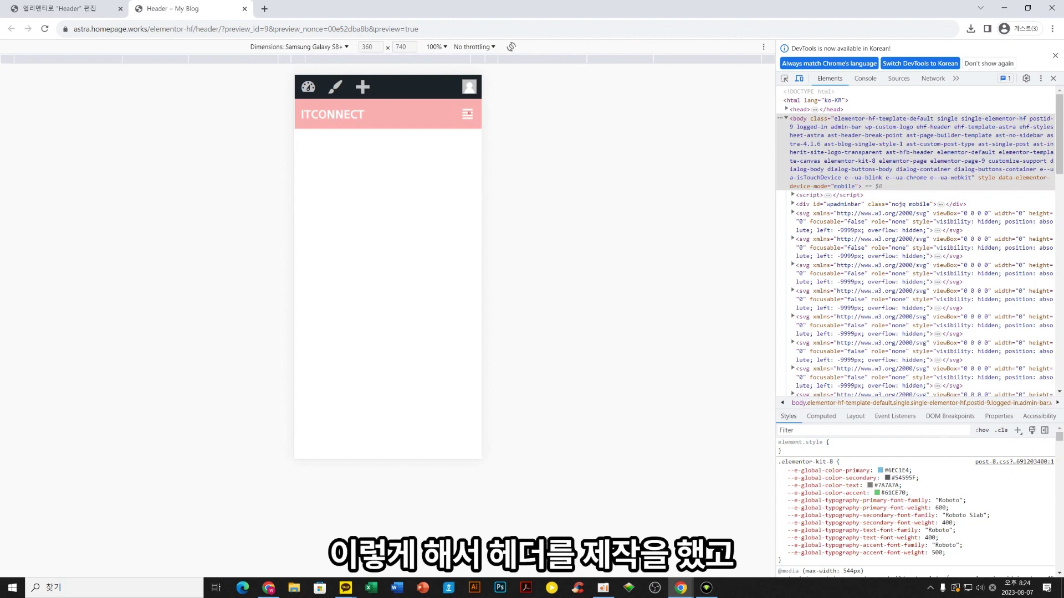
left_click(467, 114)
left_click(467, 114)
Back in the header editor, clear the header section's background color and update the header
left_click(108, 9)
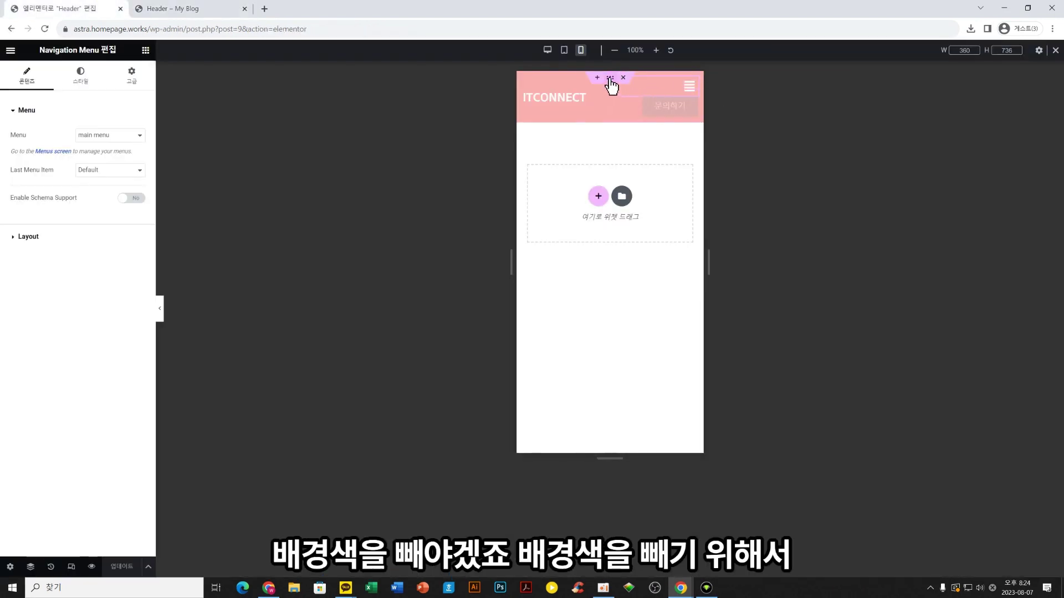
left_click(610, 78)
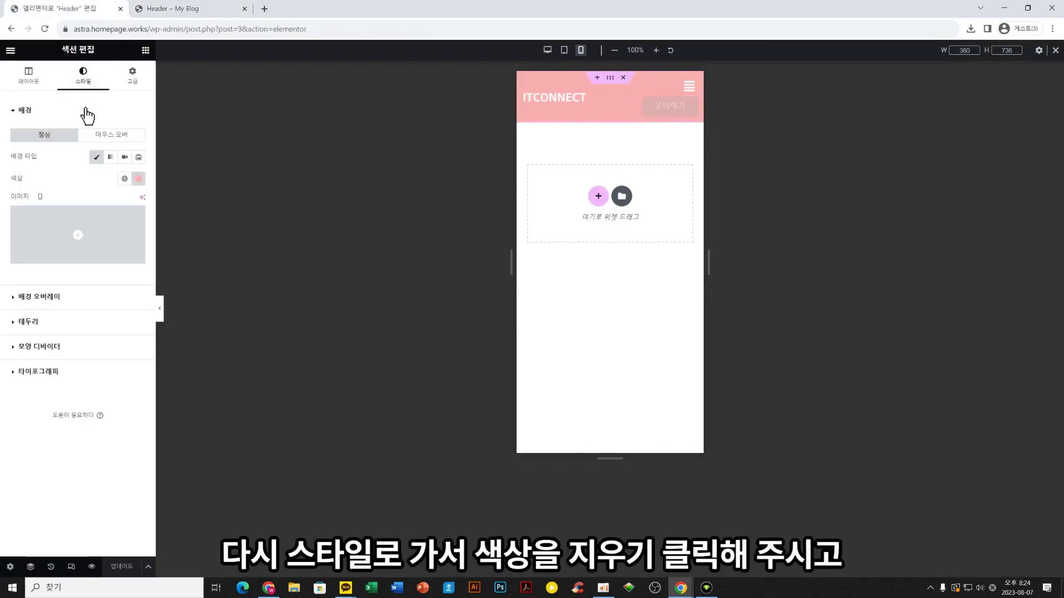
left_click(139, 179)
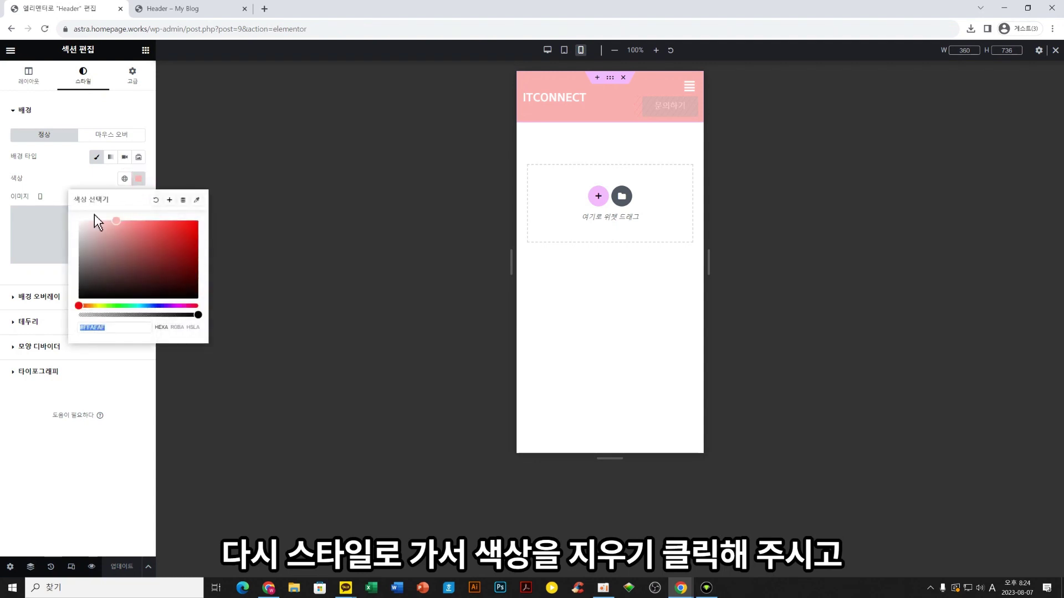
left_click(158, 198)
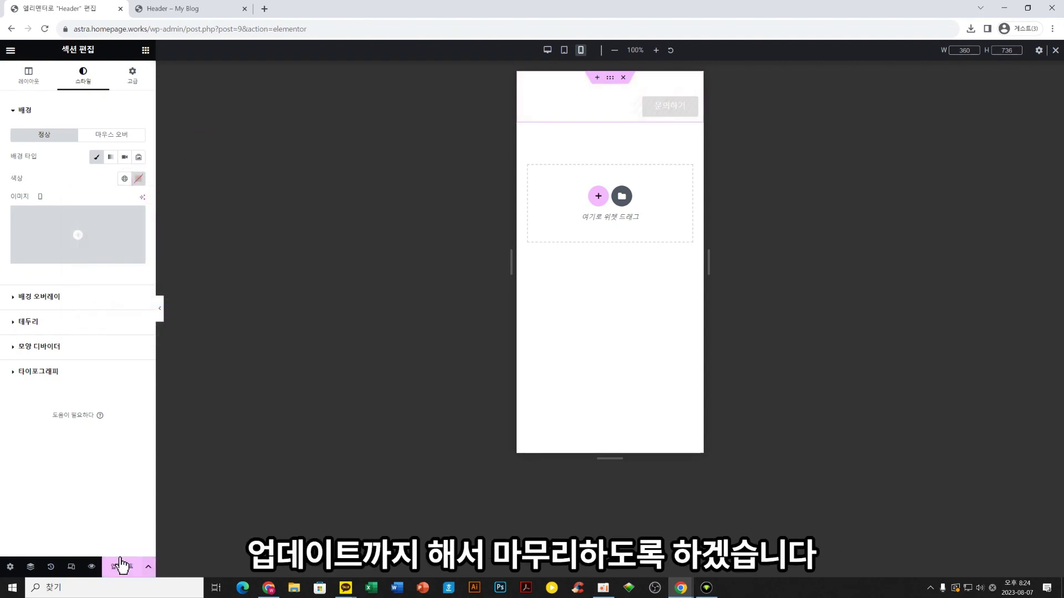
left_click(119, 566)
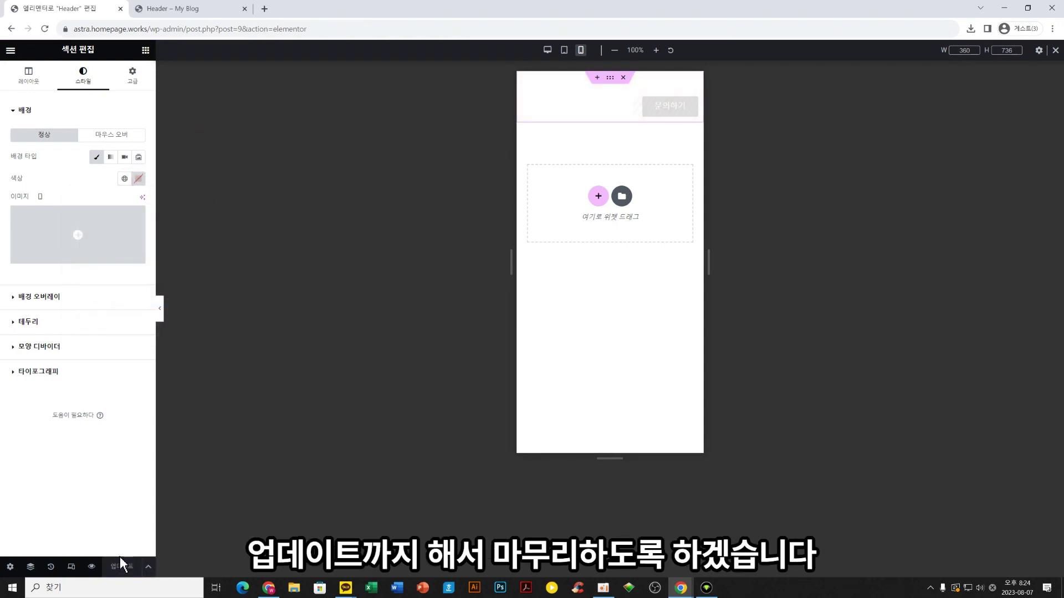
Exit the header editor and open 메인 페이지 from the site's page list for editing with Elementor
left_click(10, 51)
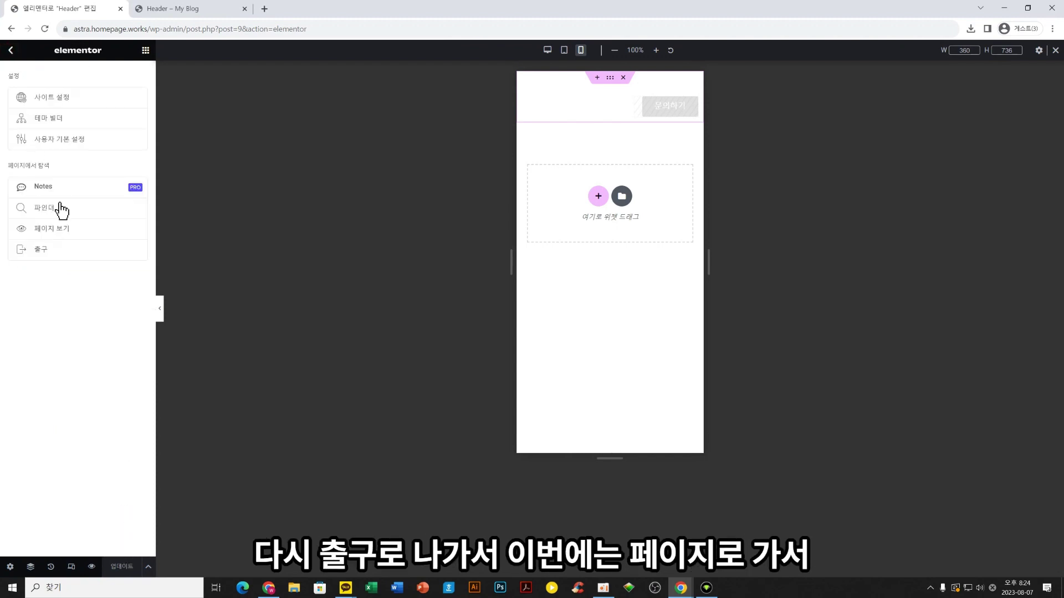
left_click(69, 252)
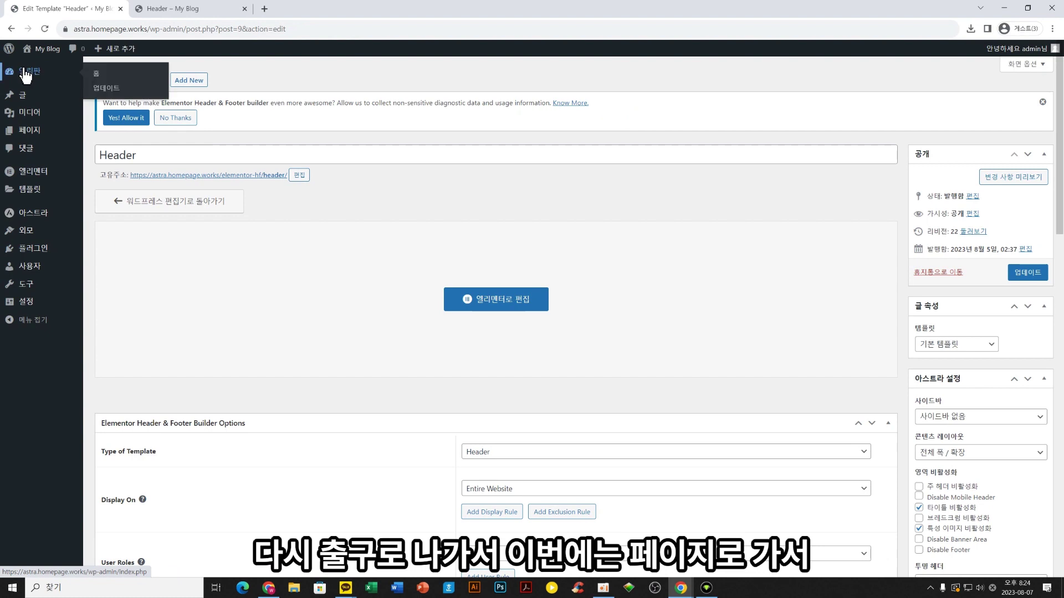
mouse_move(17, 192)
left_click(33, 133)
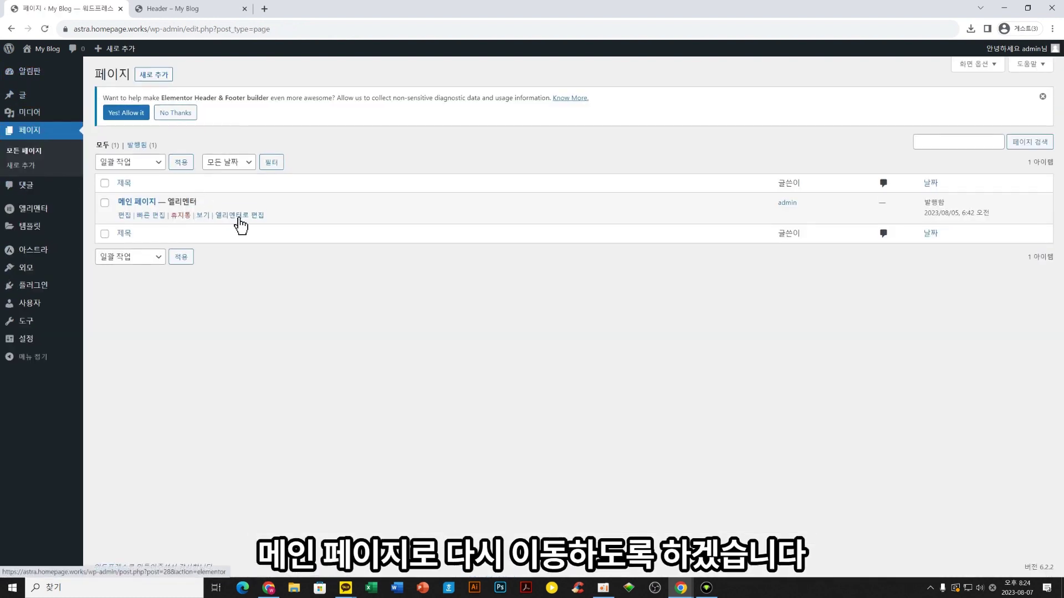
left_click(239, 218)
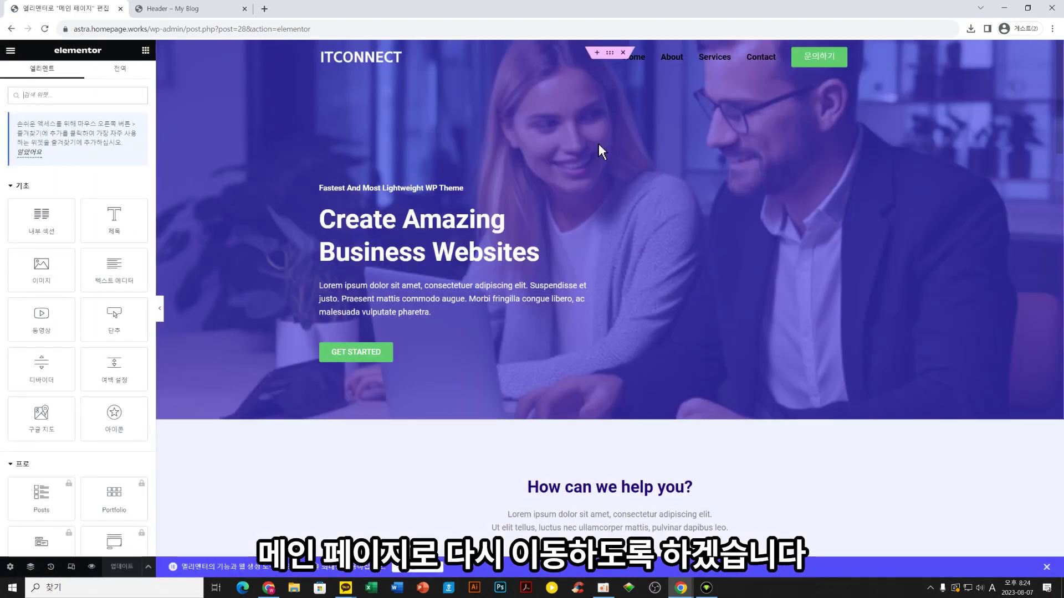
Check the main page's header in mobile view by opening and closing its menu, and examine it in desktop view
left_click(77, 571)
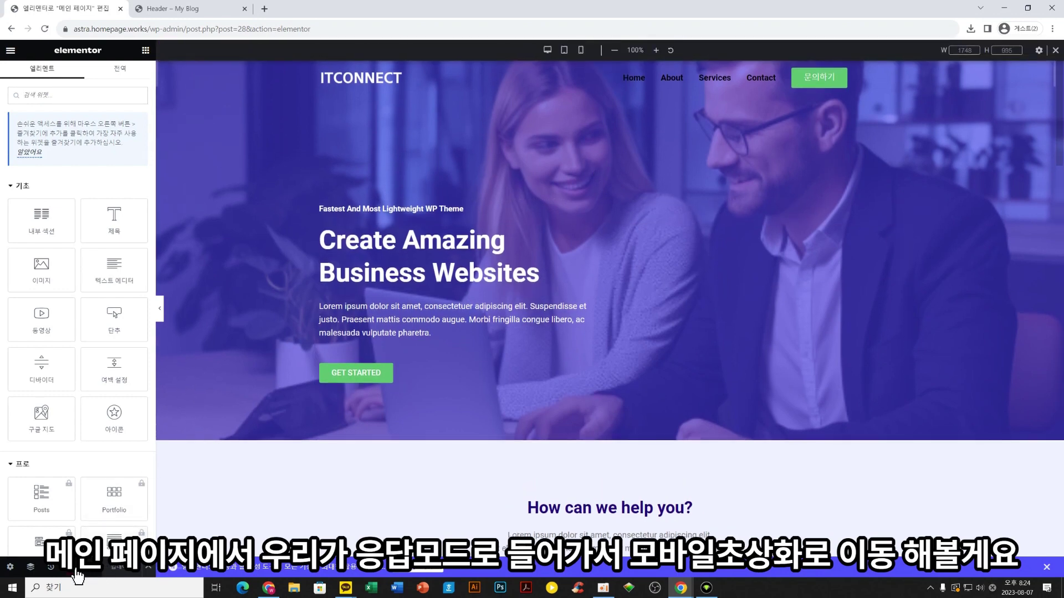
left_click(582, 51)
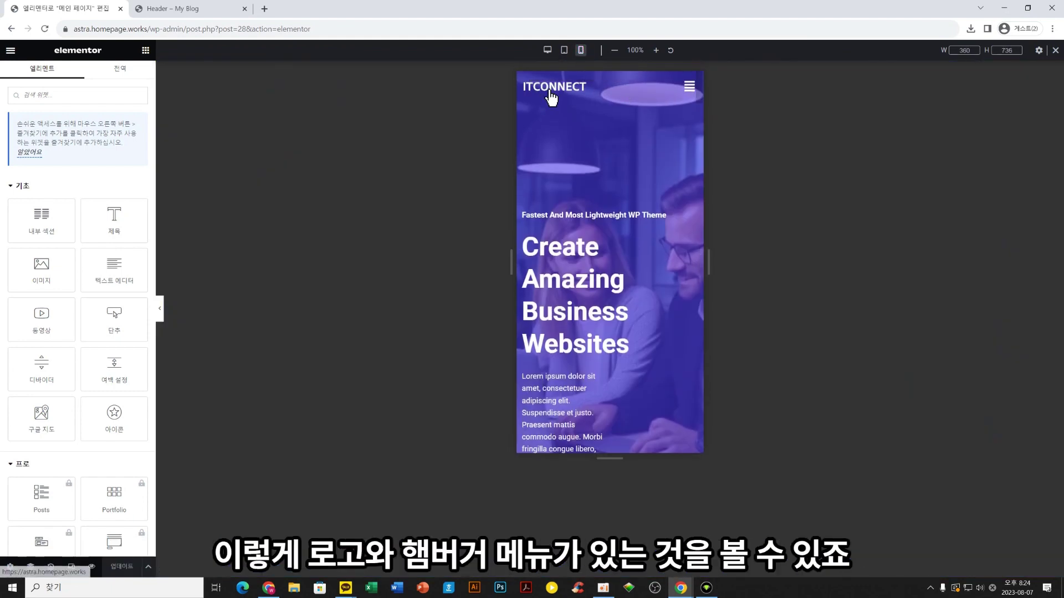
left_click(690, 89)
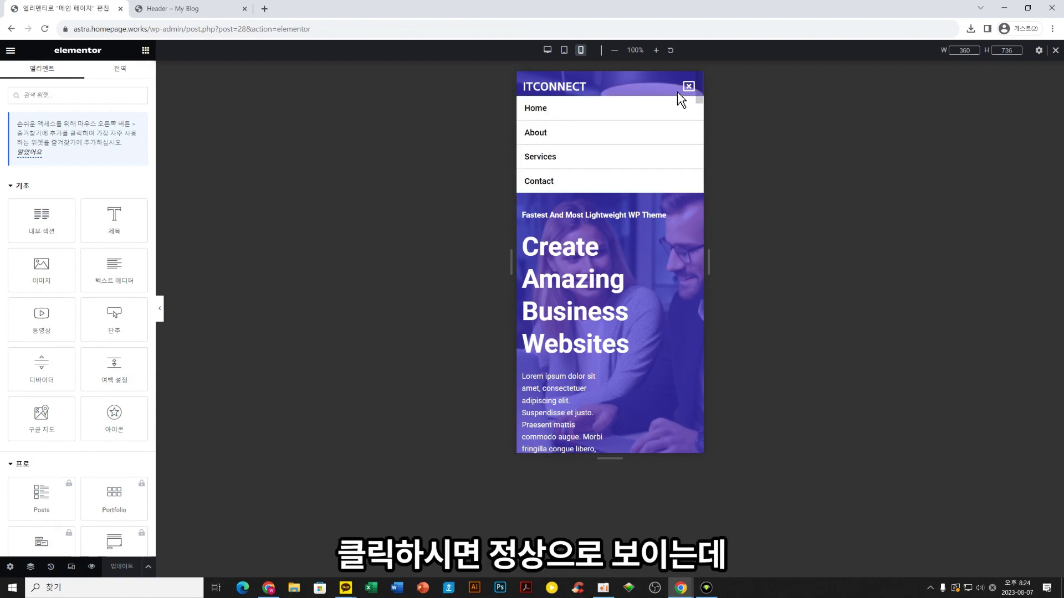
left_click(689, 87)
left_click(548, 51)
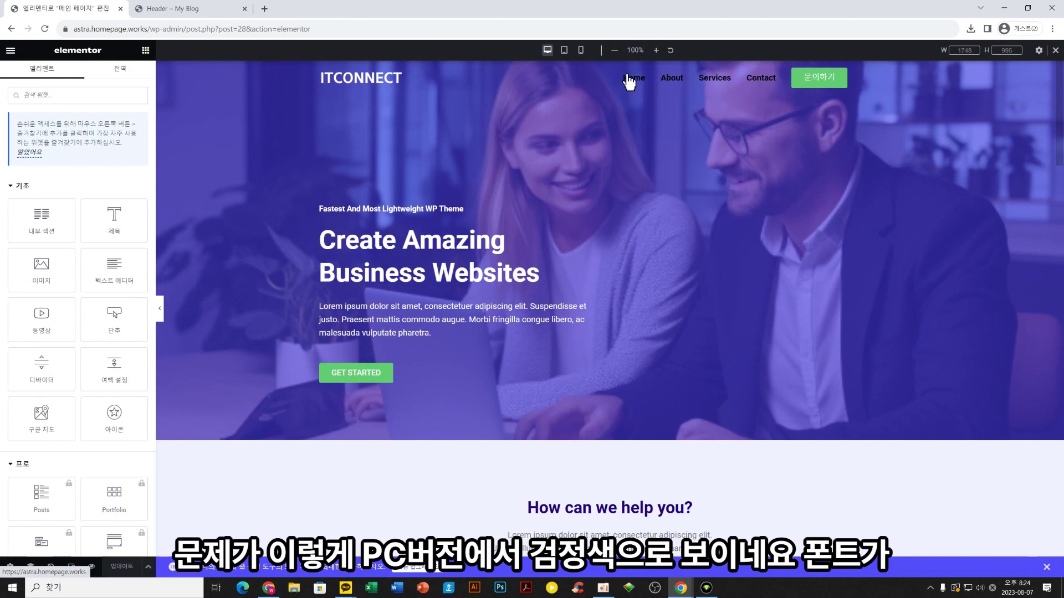
Exit the main page editor and open the Header template from Elementor Header & Footer Builder for editing
left_click(10, 50)
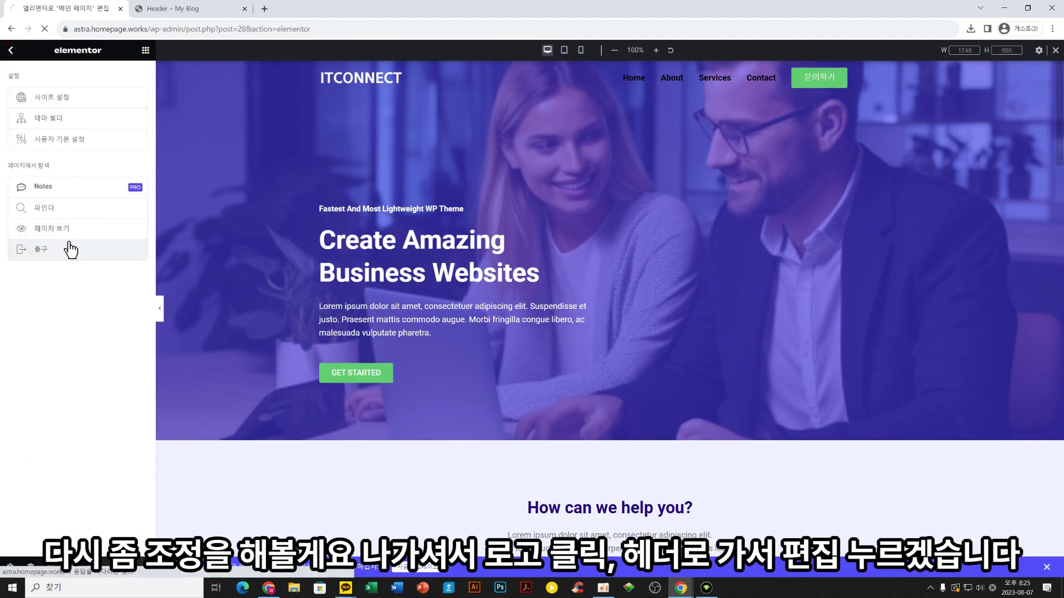
left_click(69, 249)
left_click(16, 56)
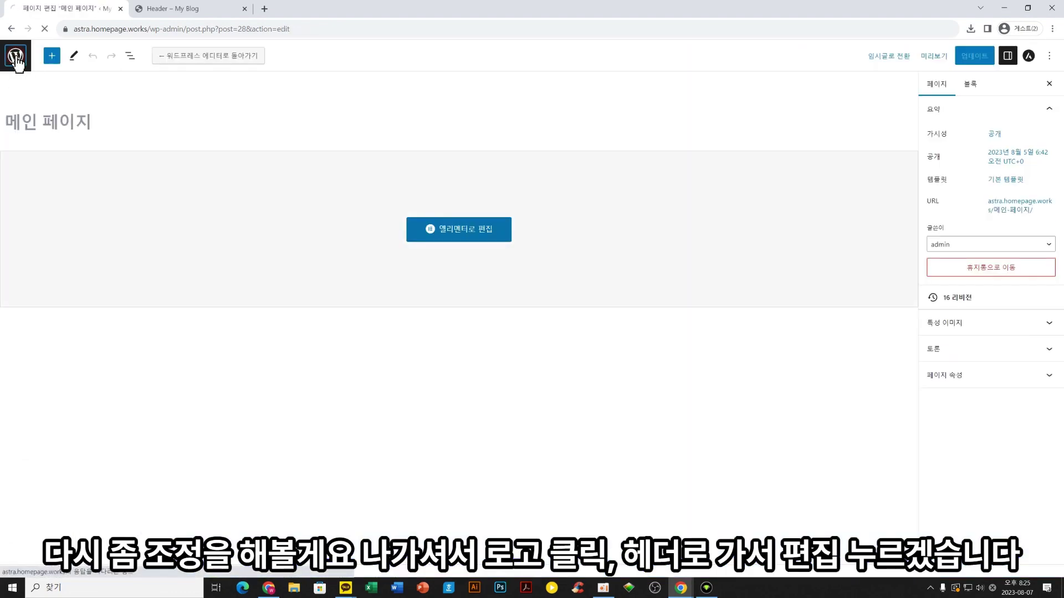
mouse_move(34, 271)
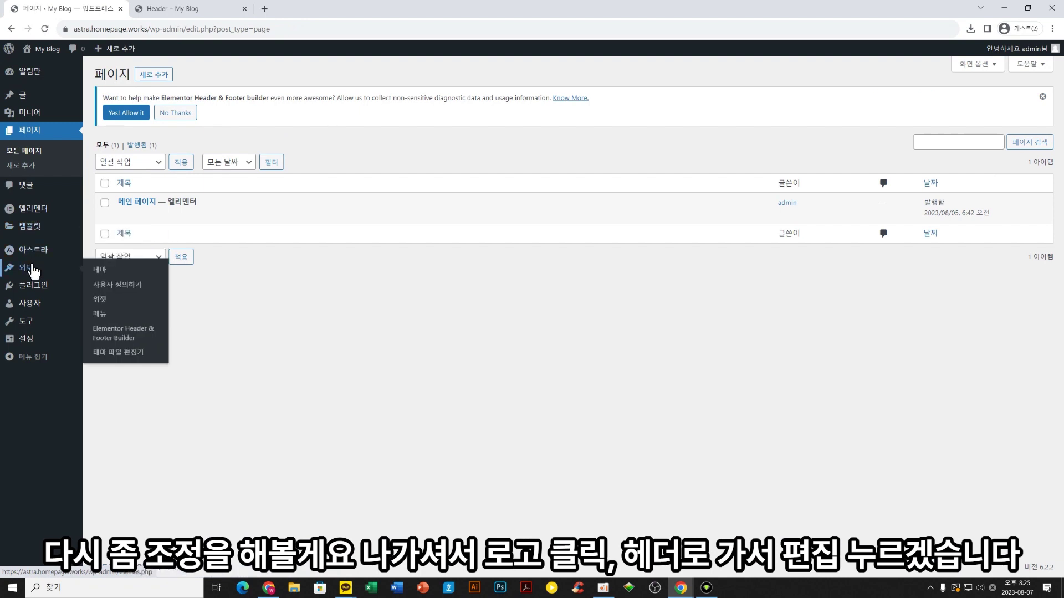
left_click(118, 332)
left_click(258, 255)
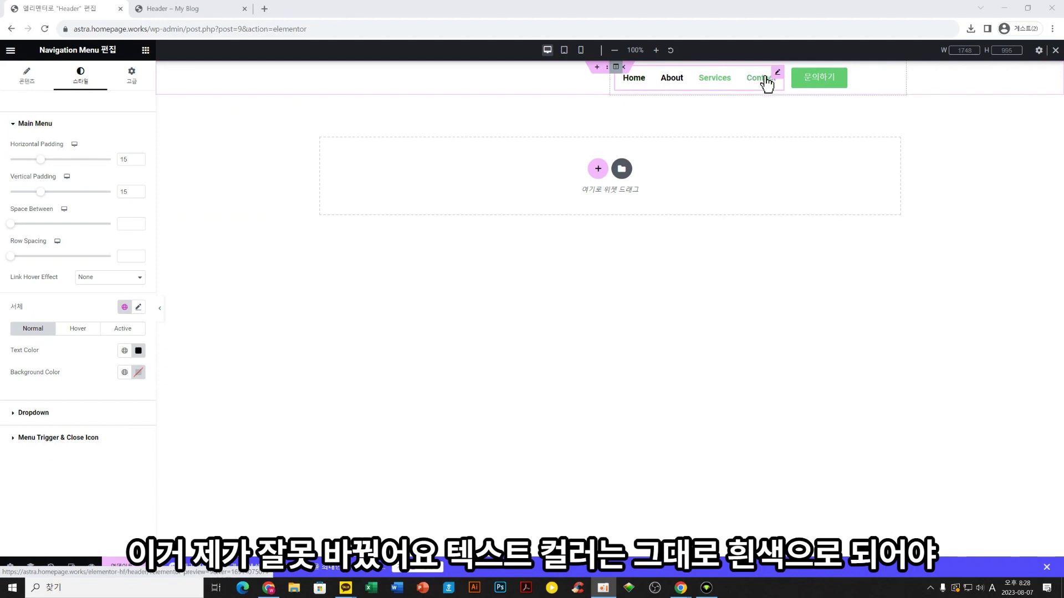
Set the navigation menu's normal Main Menu text color to white (#FFFFFF)
left_click(138, 351)
left_click(82, 394)
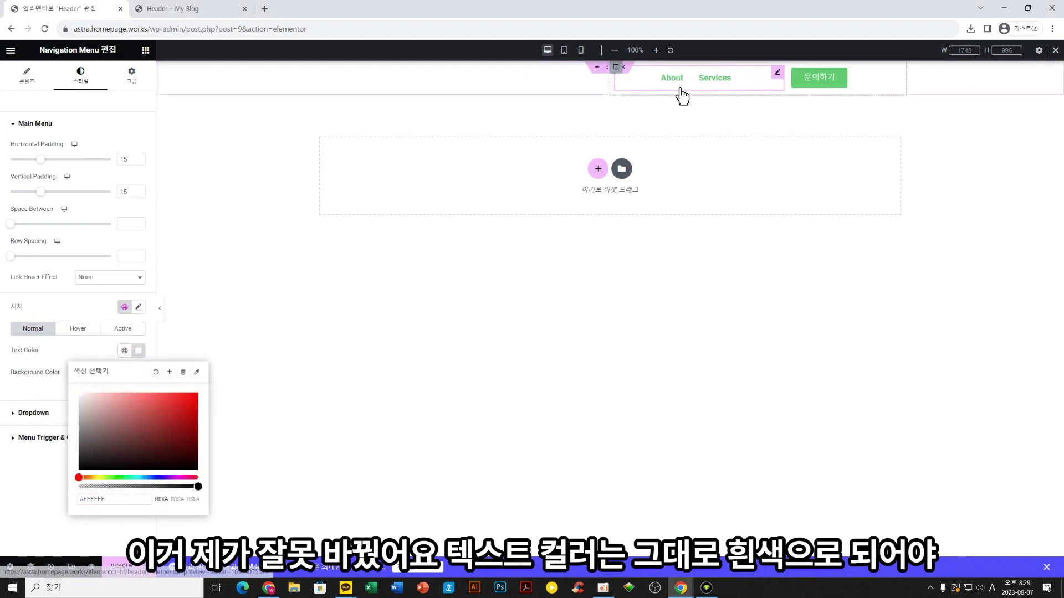
left_click(238, 363)
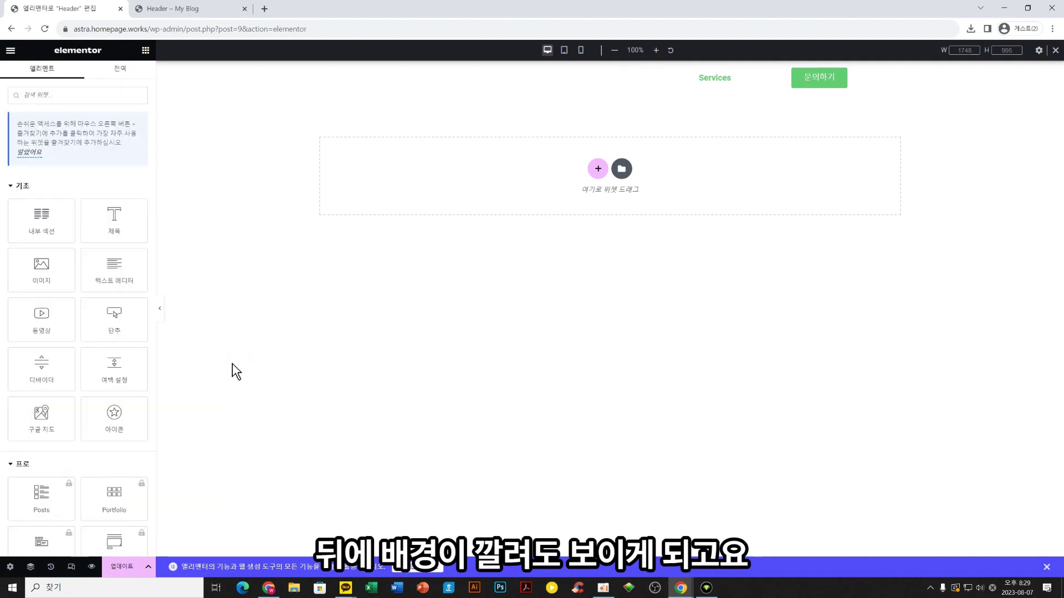
In mobile view, set the navigation menu's normal Dropdown text color to black (#000000)
left_click(581, 50)
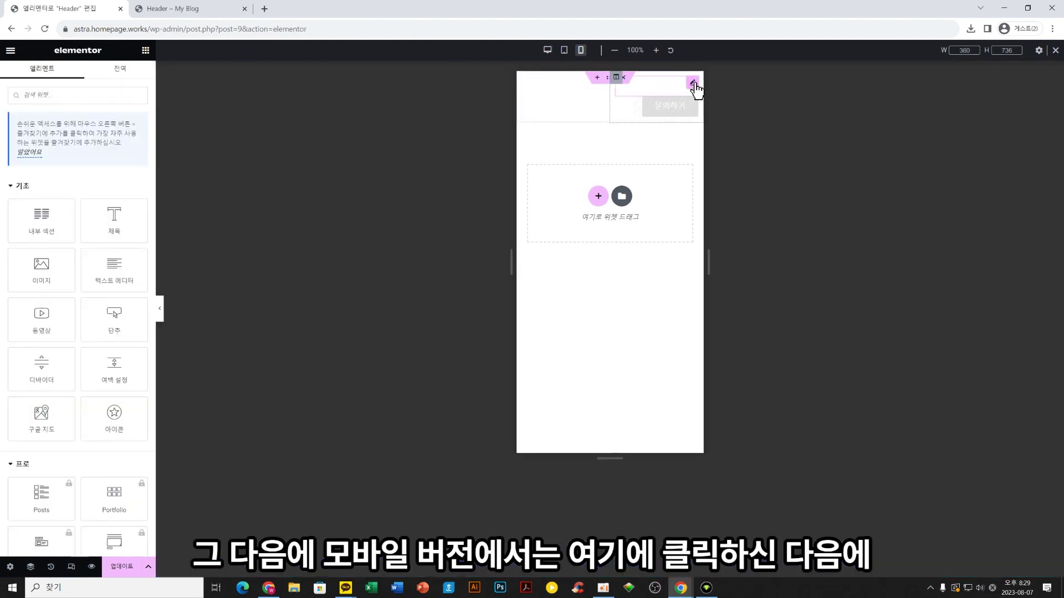
left_click(693, 84)
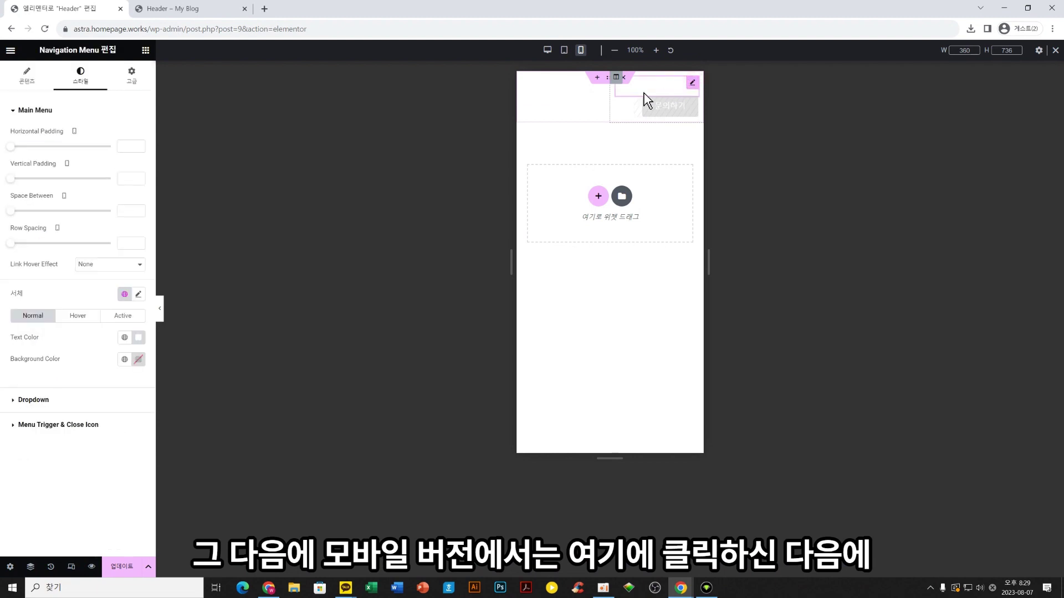
left_click(43, 111)
left_click(37, 151)
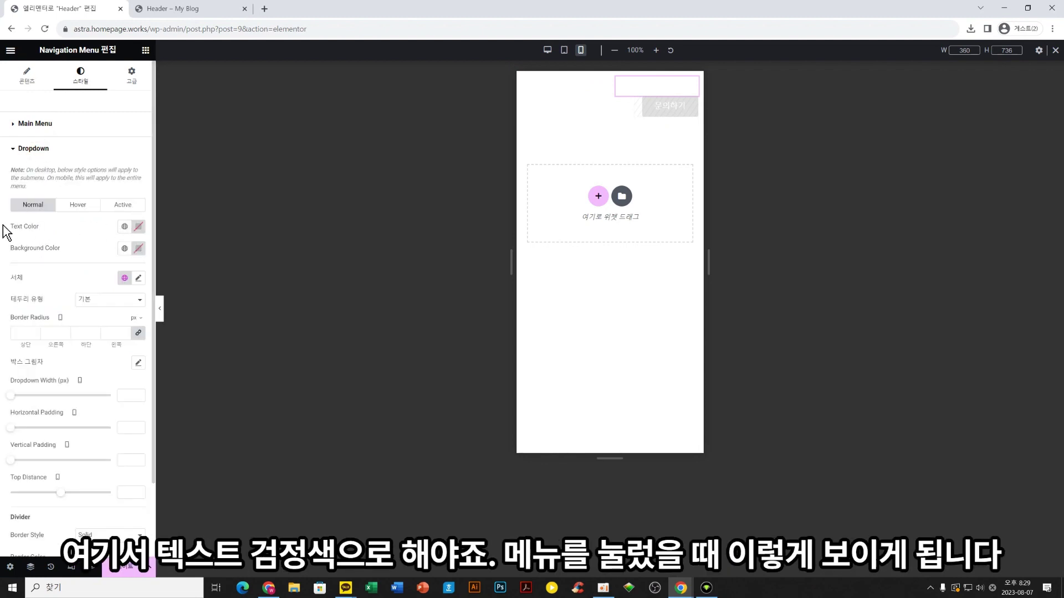
left_click(136, 229)
left_click_drag(117, 294, 52, 372)
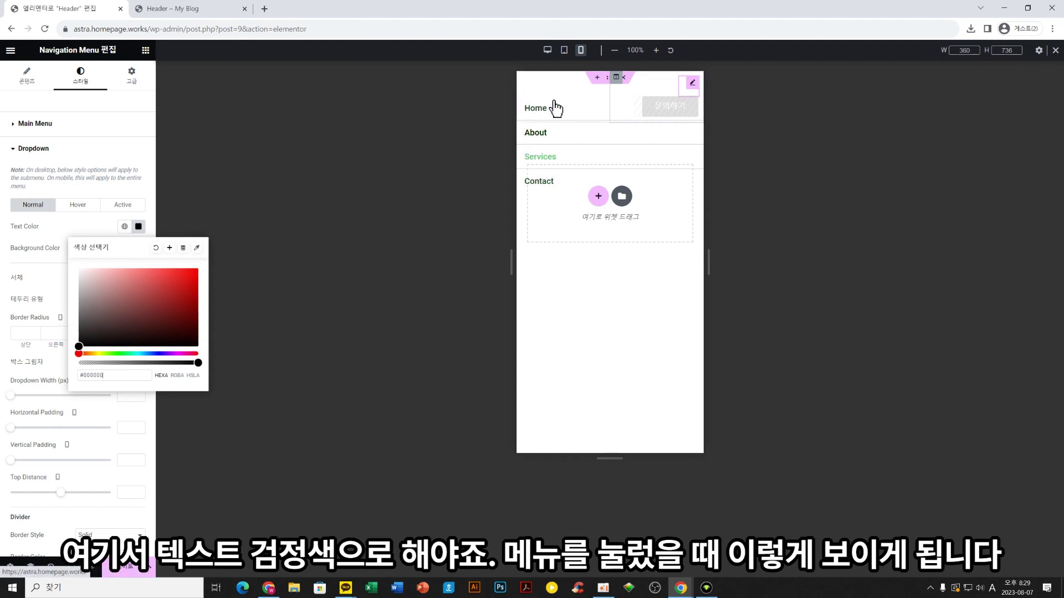
Compare the header menu in desktop and mobile views, closing and reopening the mobile dropdown
left_click(547, 50)
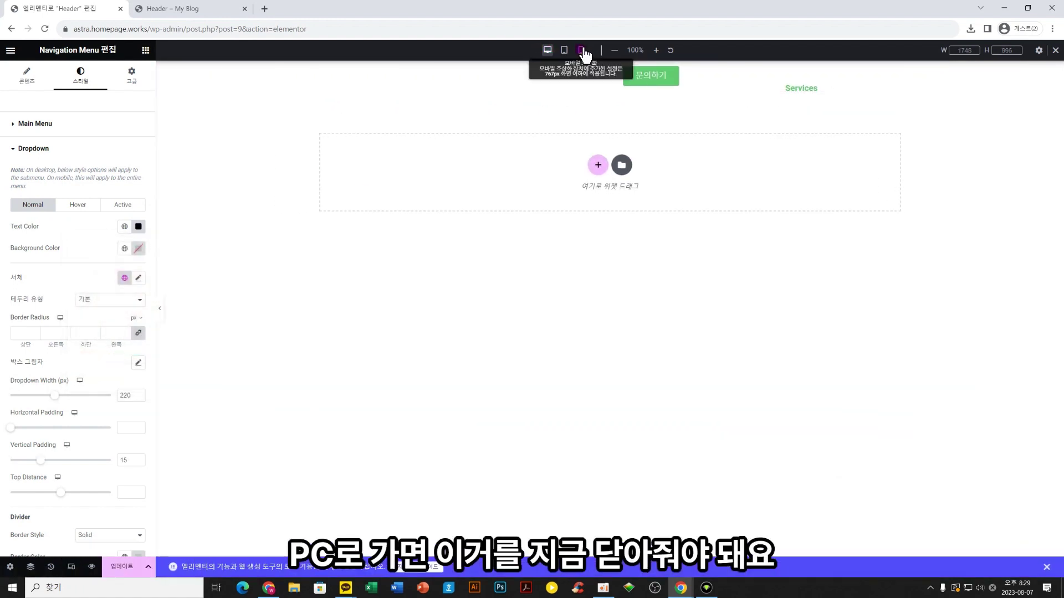
left_click(581, 50)
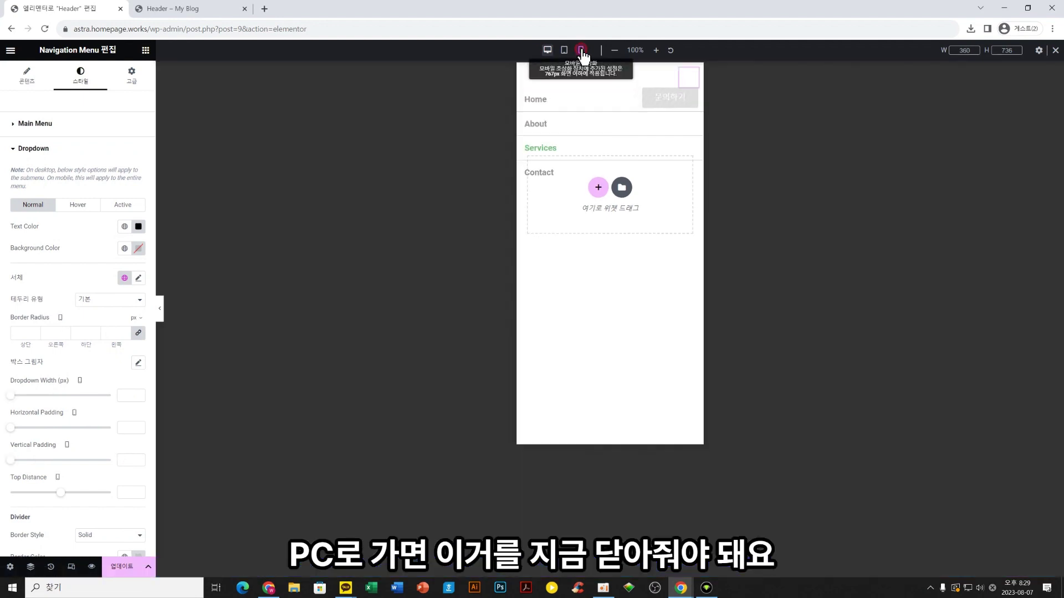
left_click(690, 98)
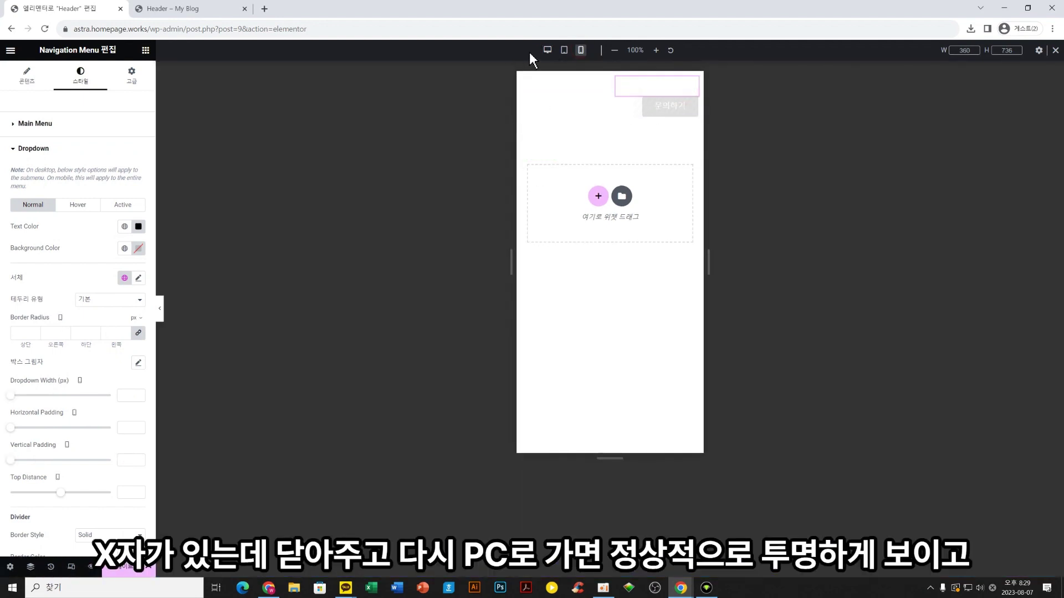
left_click(547, 50)
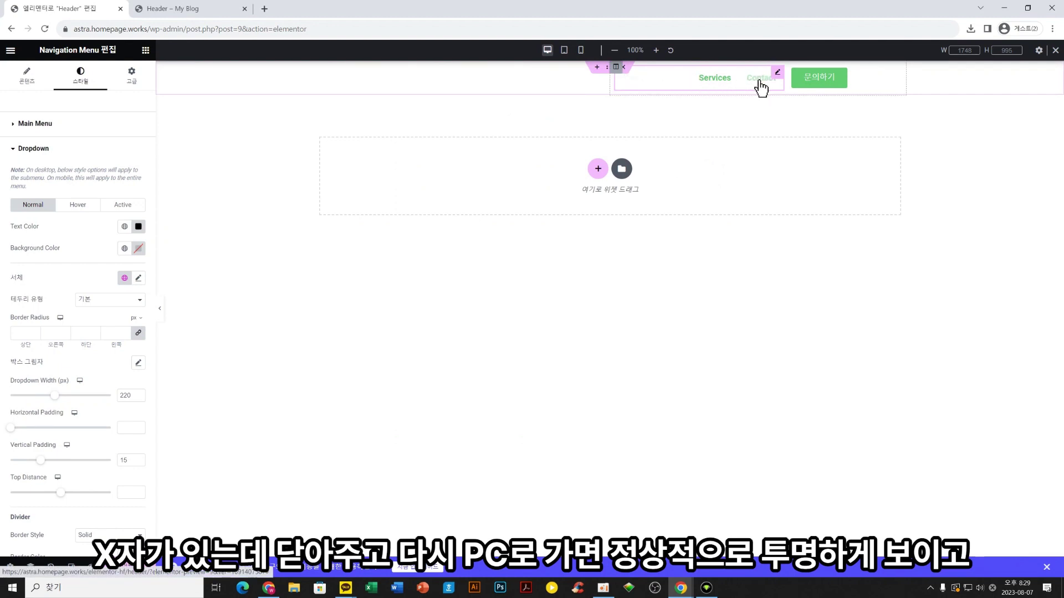
left_click(581, 50)
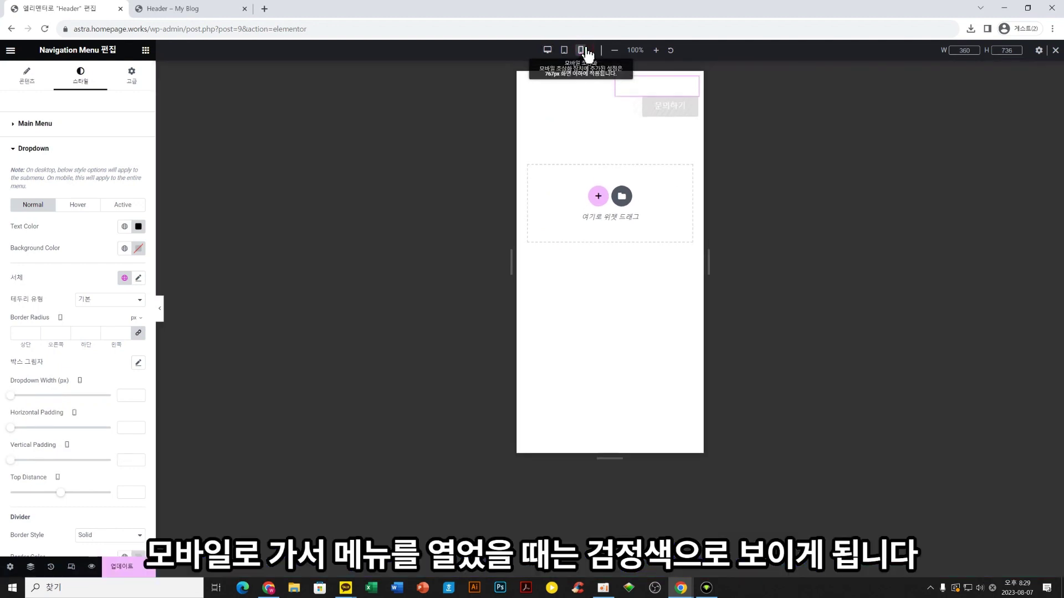
left_click(689, 99)
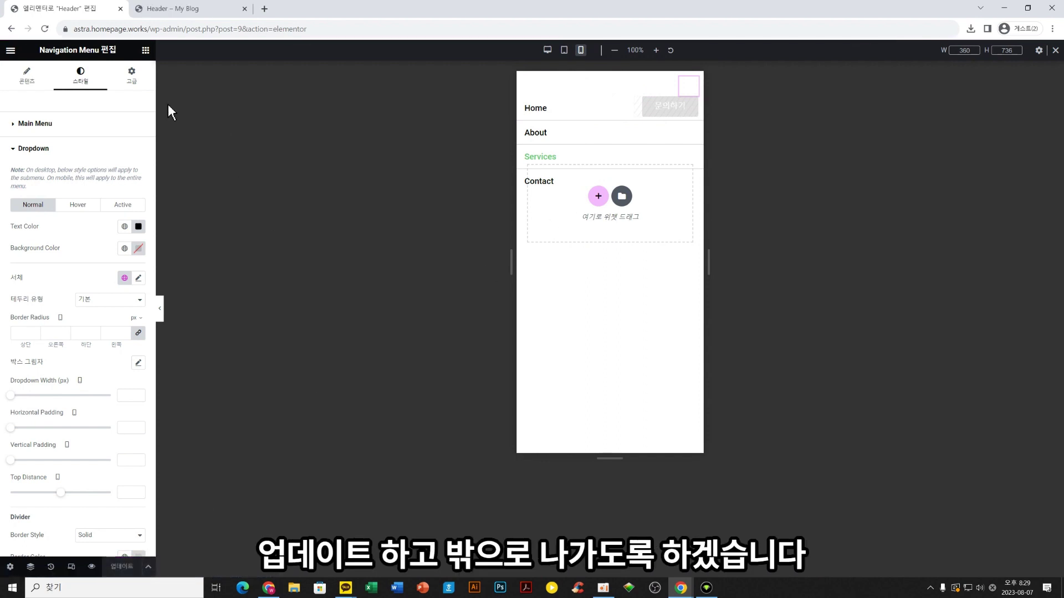
Exit the Elementor header editor to the template's WordPress edit screen
left_click(10, 51)
left_click(32, 252)
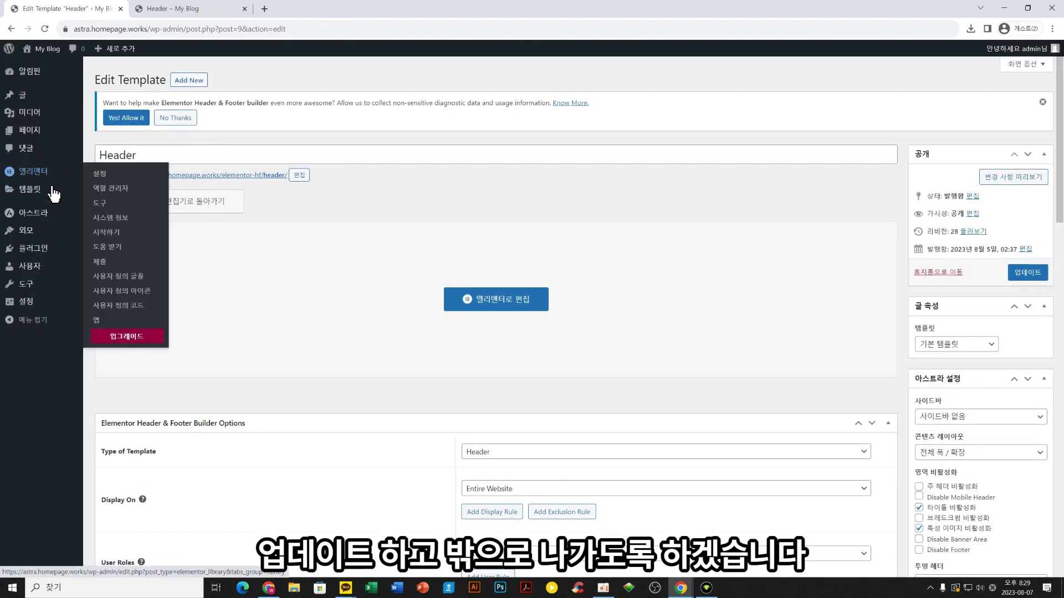
Open the 메인 페이지 page in the Elementor editor and switch the preview to mobile portrait
left_click(44, 132)
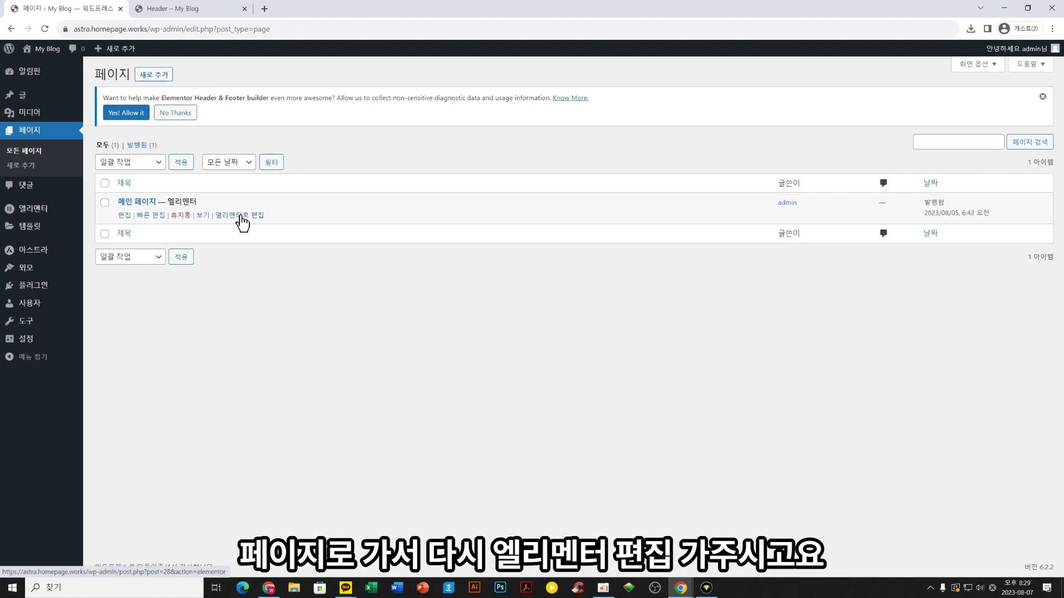
left_click(241, 217)
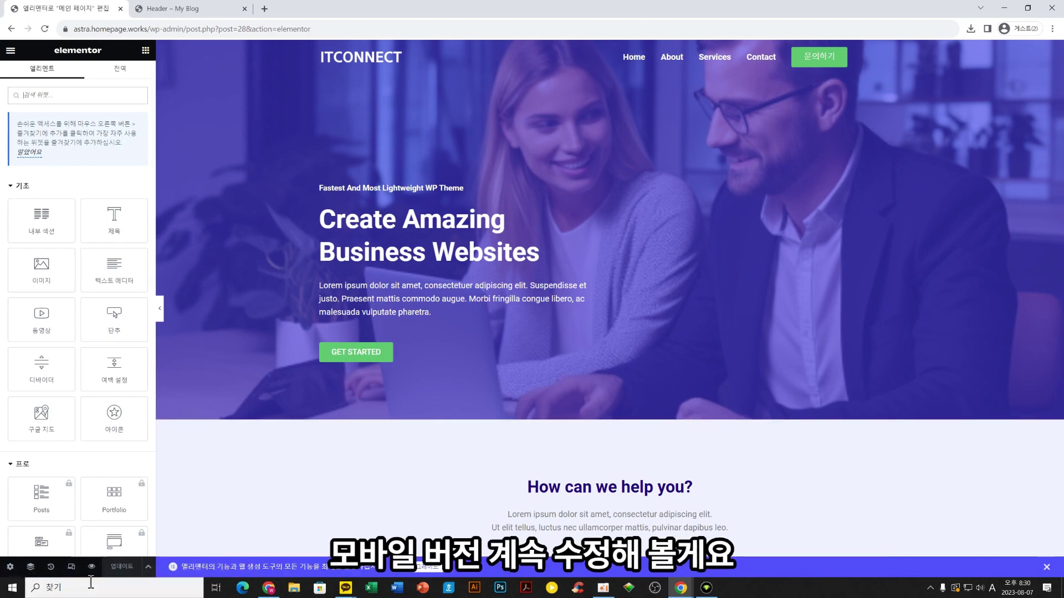
left_click(71, 568)
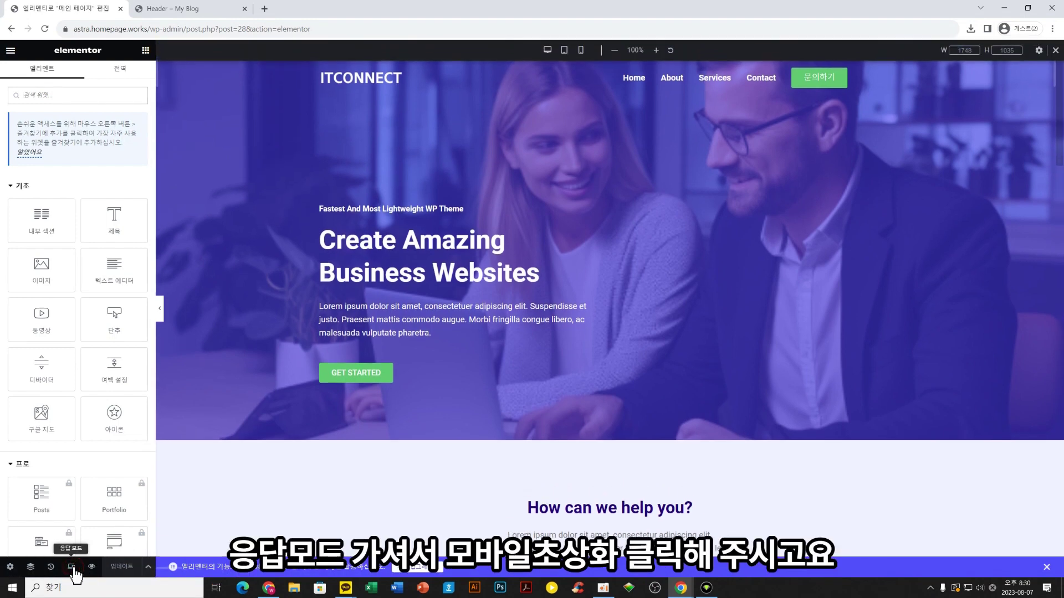
left_click(582, 50)
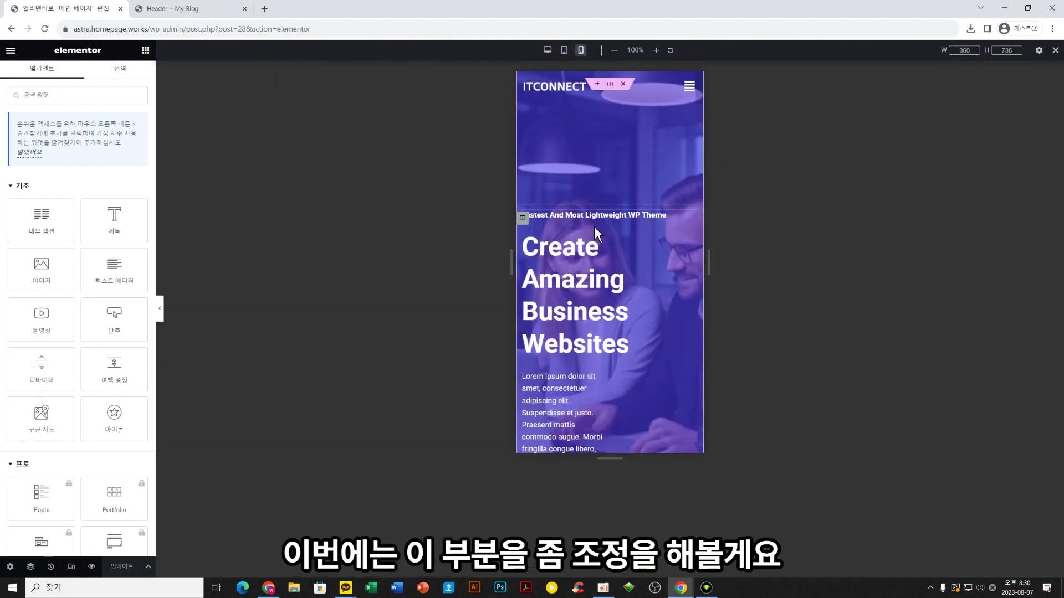
Select the page's first (hero) section through the Navigator and open its advanced margin and padding settings
scroll(591, 343, "down", 3)
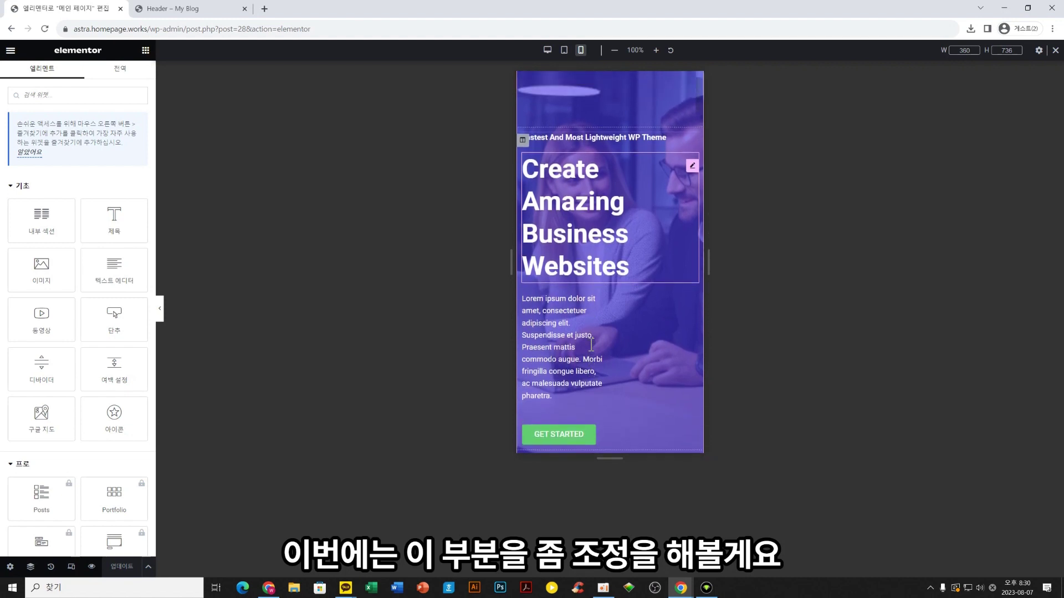
scroll(565, 169, "up", 3)
scroll(565, 166, "down", 3)
scroll(565, 166, "down", 3)
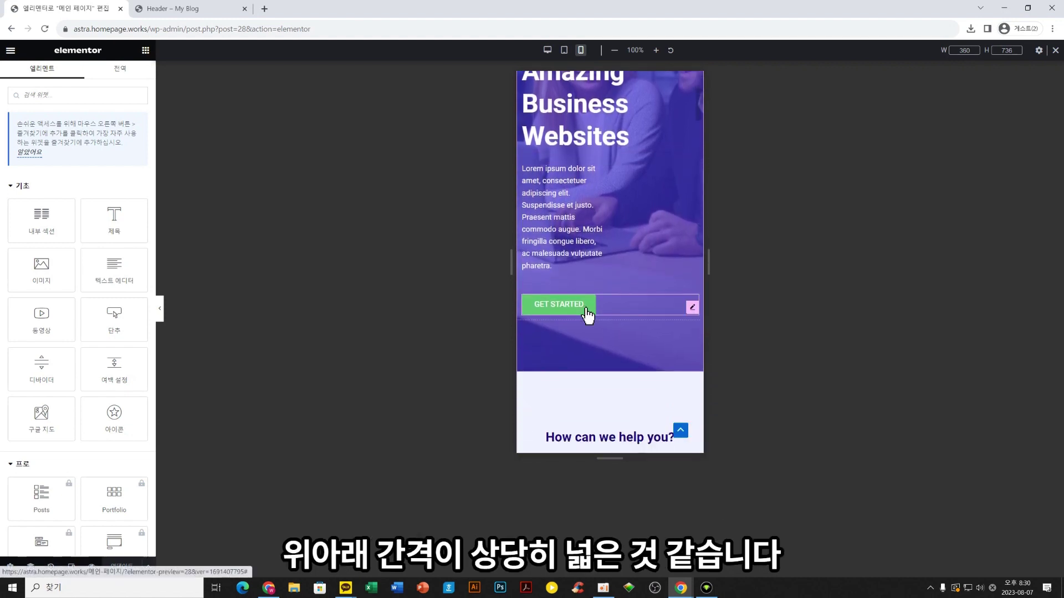
scroll(565, 166, "up", 5)
left_click(523, 218)
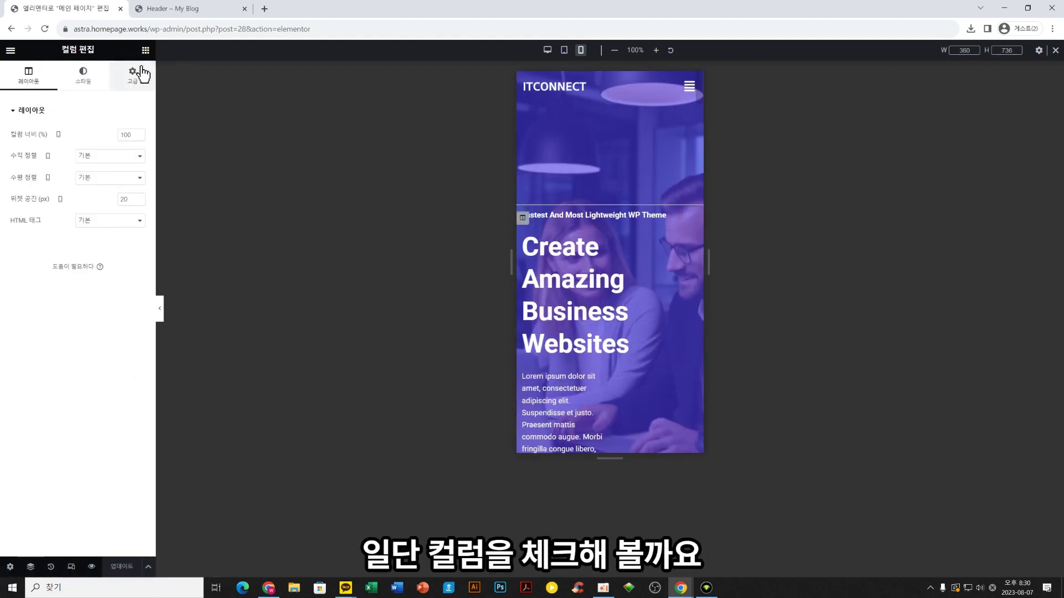
left_click(141, 74)
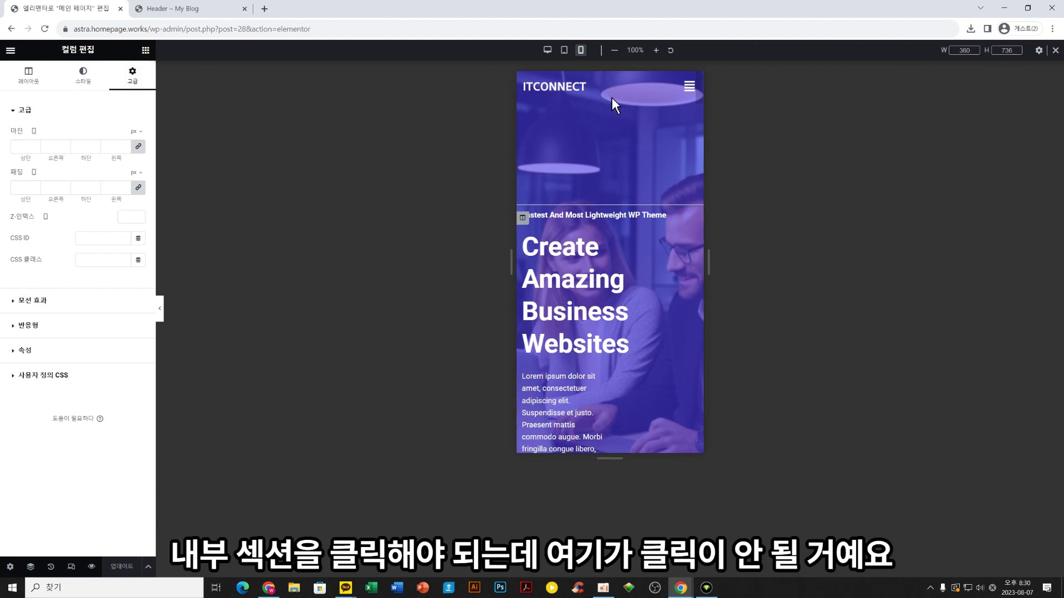
mouse_move(607, 107)
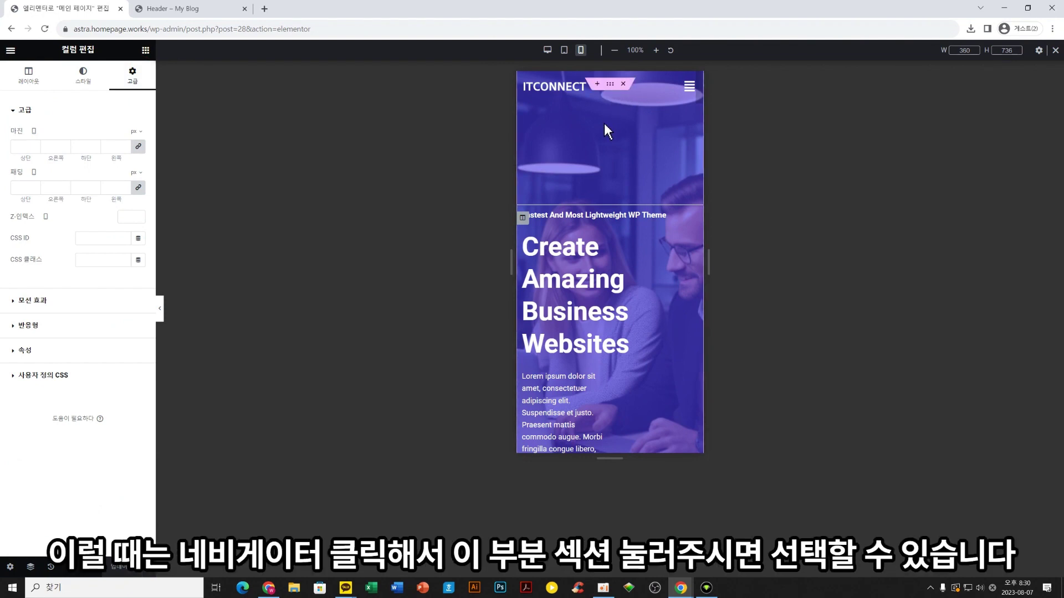
left_click(30, 567)
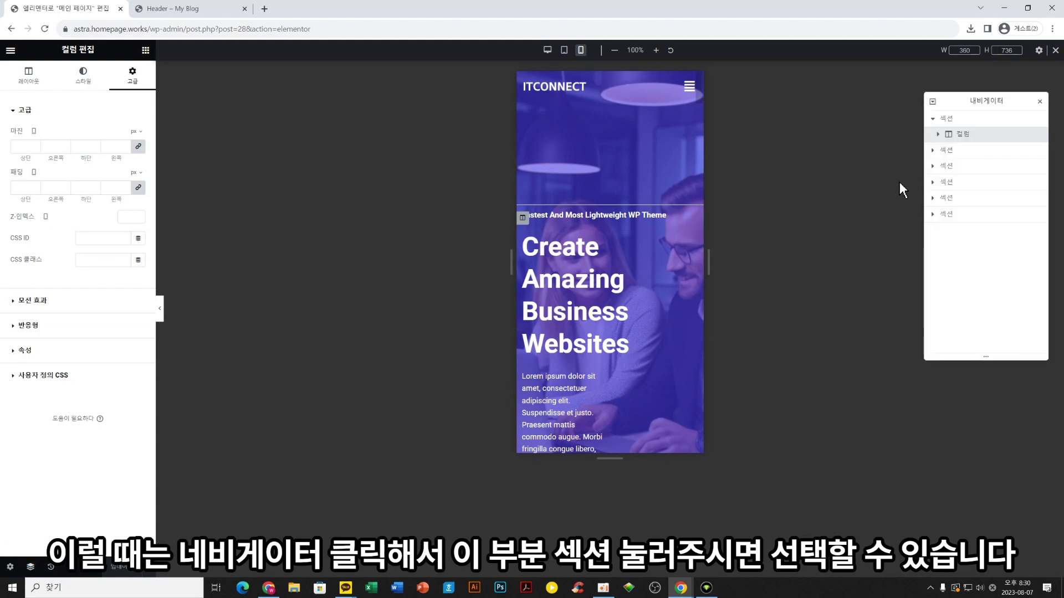
left_click(946, 123)
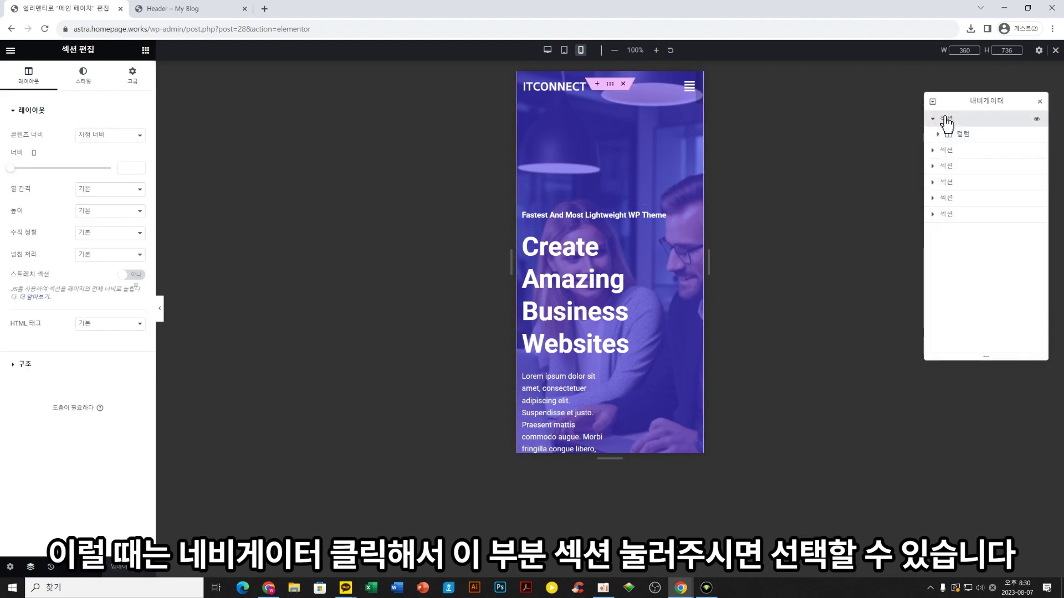
left_click(138, 78)
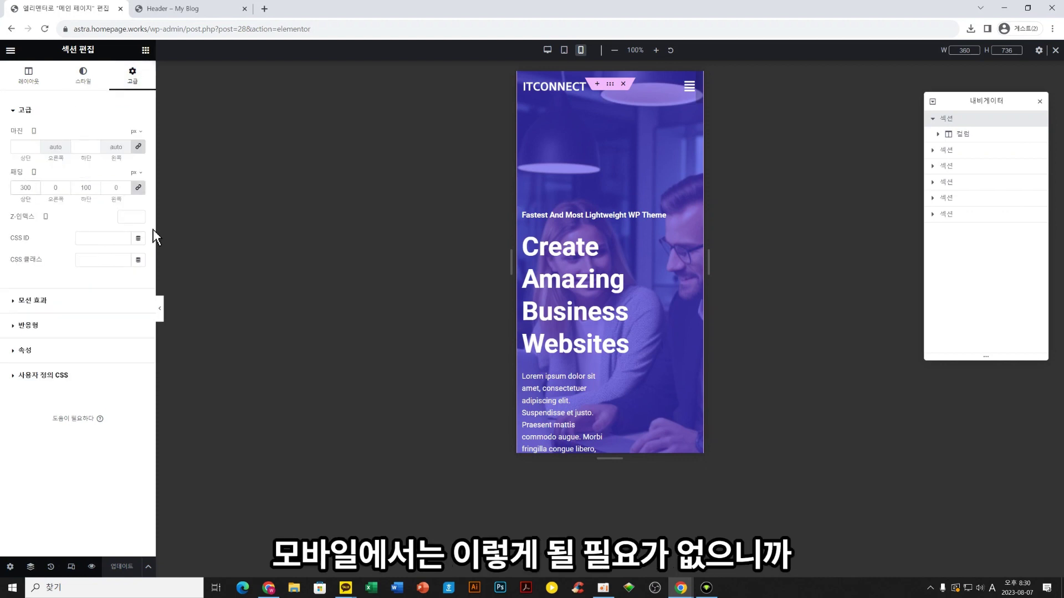
Unlink the hero section's mobile padding values and set the right, bottom and left padding to 0
type("100")
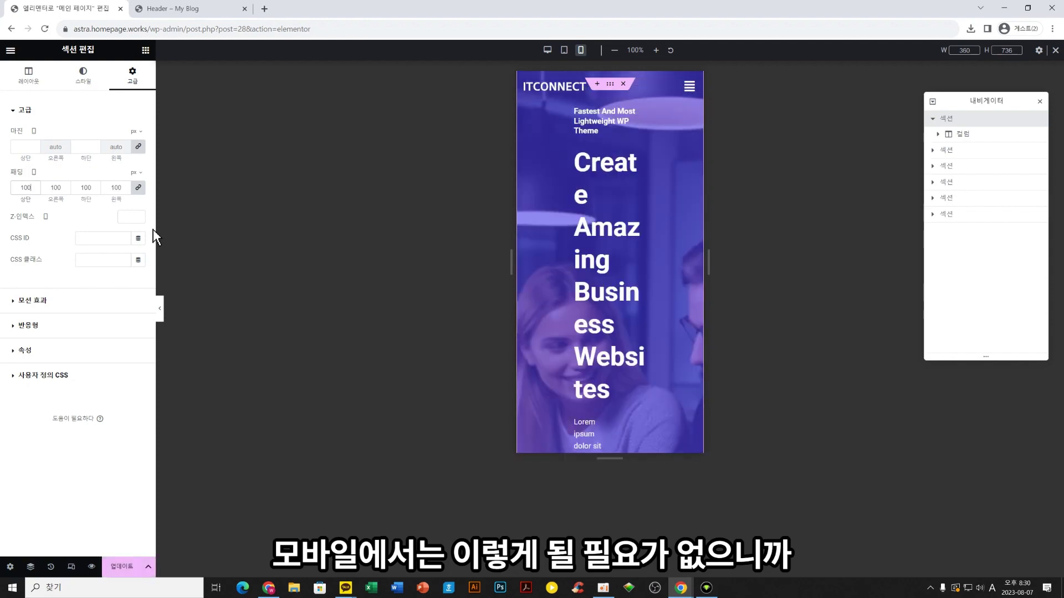
key("BackSpace")
key("BackSpace")
left_click(138, 187)
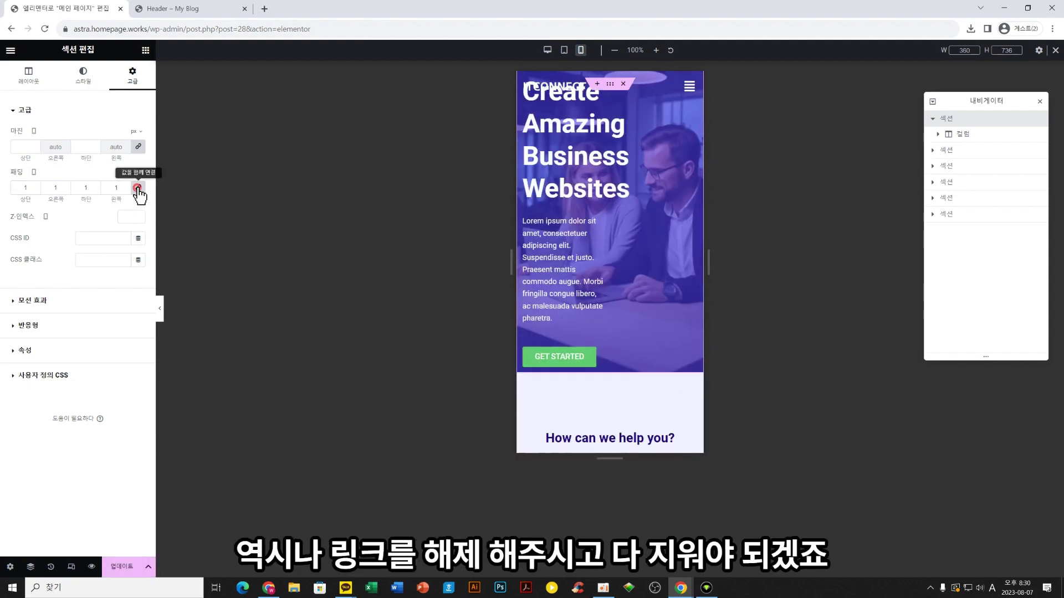
double_click(60, 188)
type("0")
double_click(86, 188)
type("0")
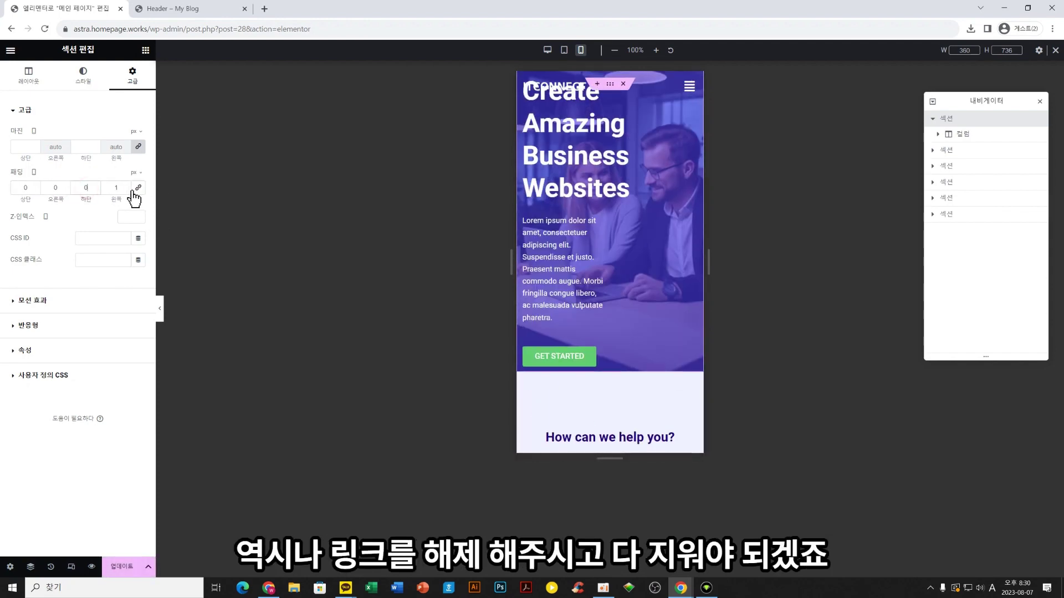
double_click(125, 189)
type("0")
Set the hero section's mobile top padding to 150 px and its bottom padding to 100 px
double_click(33, 187)
type("100")
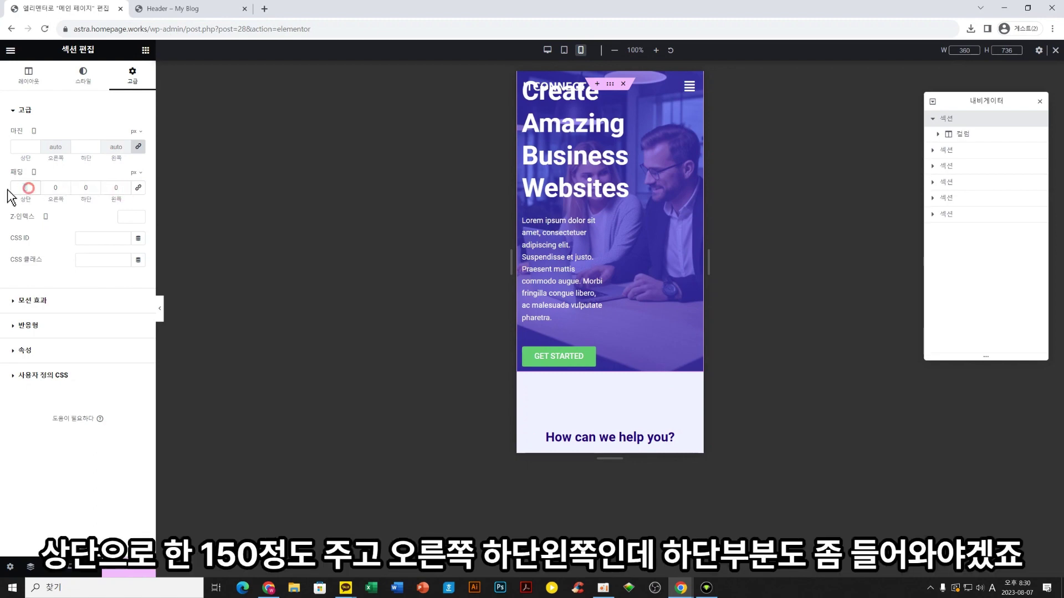
type("150")
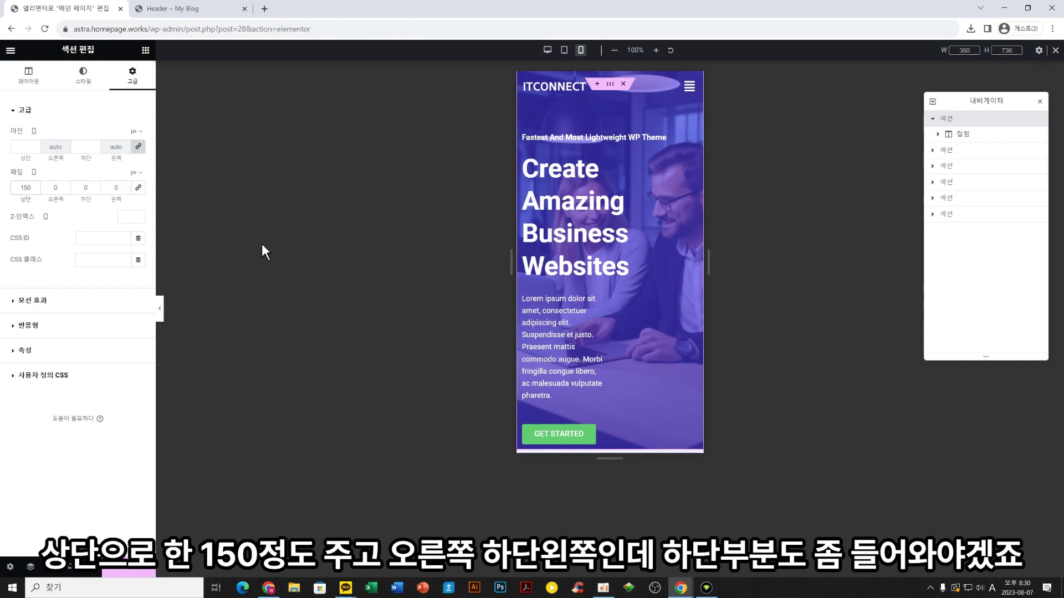
scroll(647, 368, "down", 3)
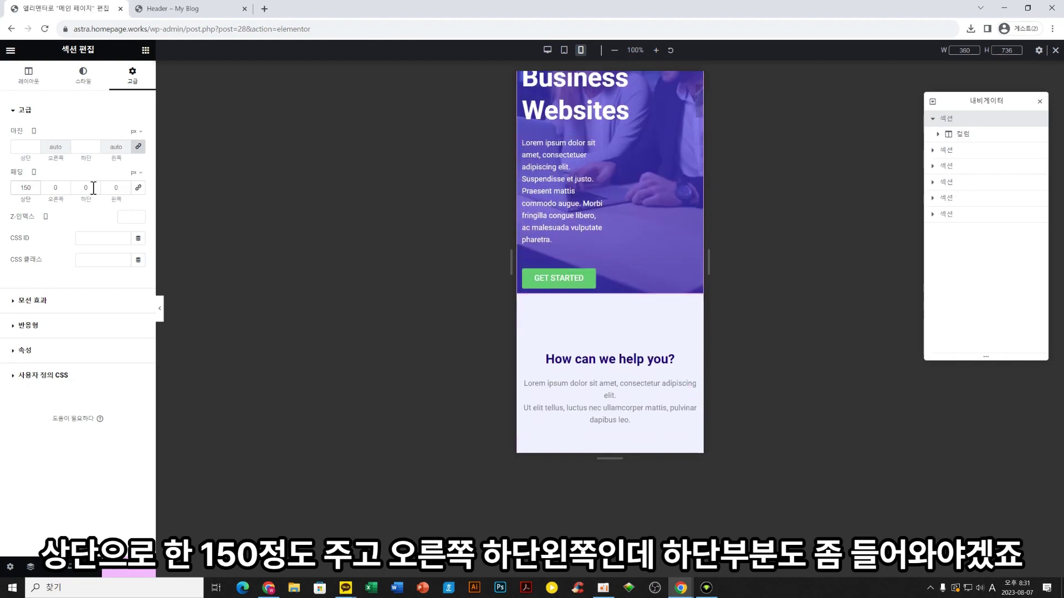
double_click(94, 189)
type("100")
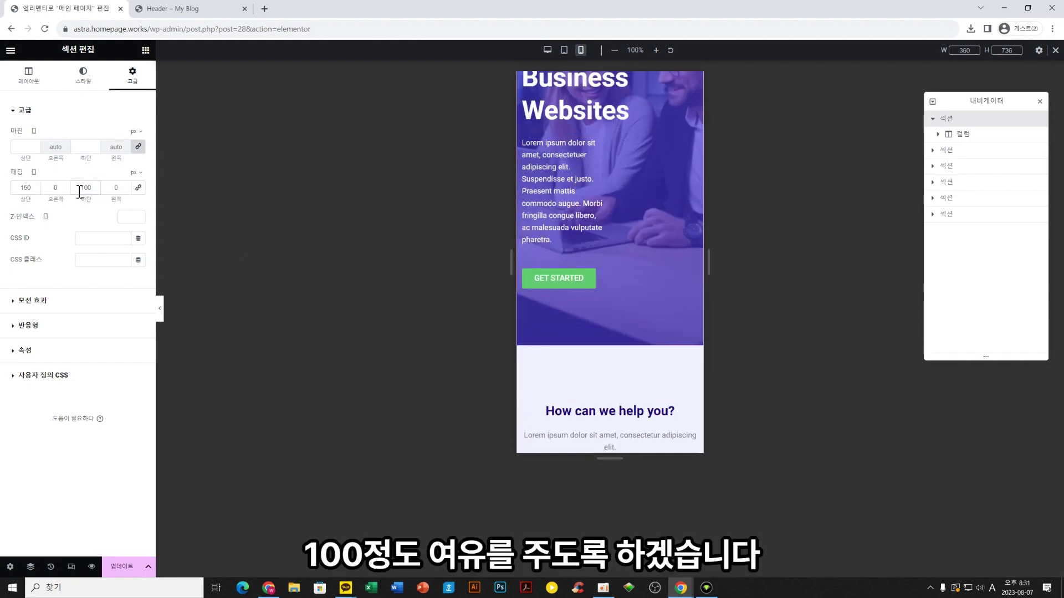
scroll(605, 281, "up", 5)
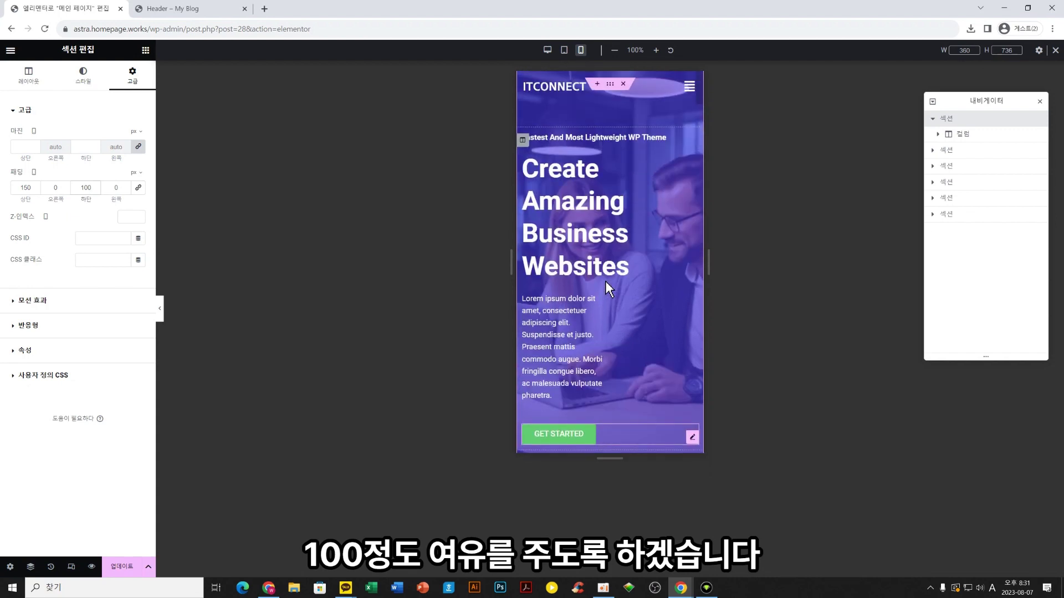
Select the small heading "Fastest And Most Lightweight WP Theme" for editing and look through its settings down to the content alignment
left_click(523, 141)
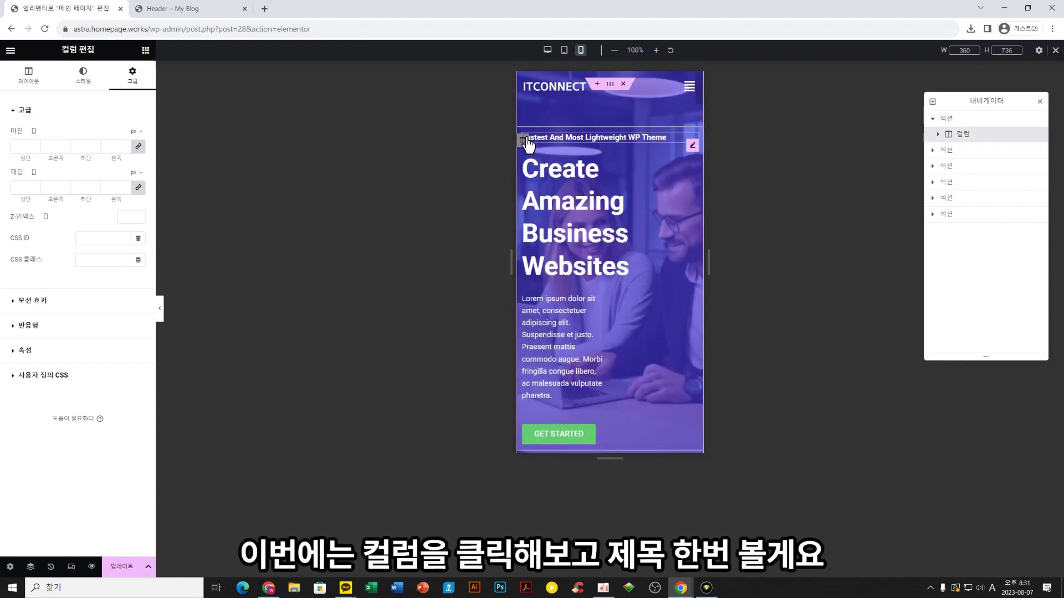
left_click(691, 146)
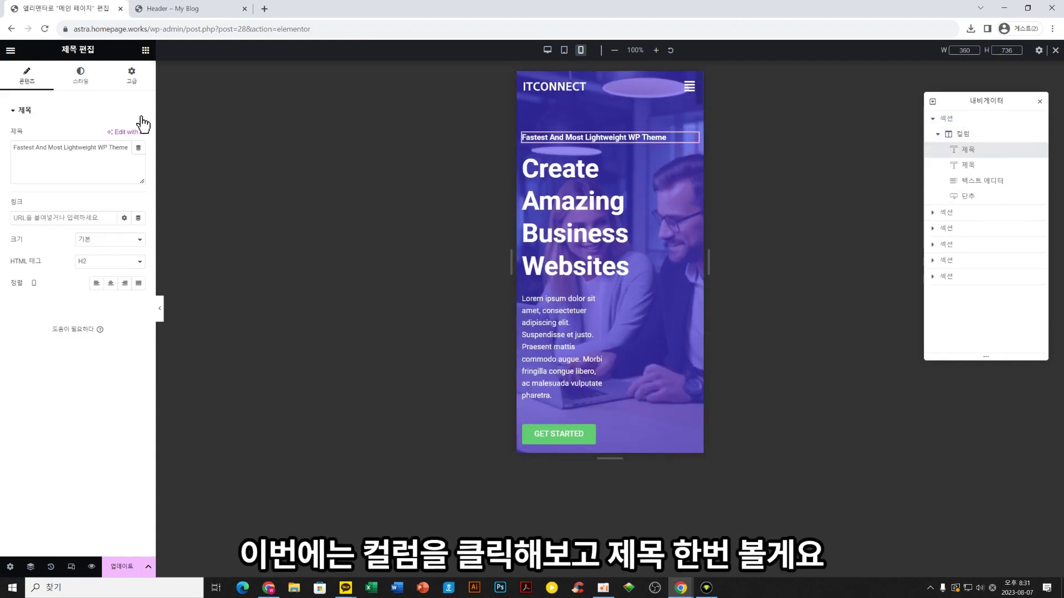
left_click(133, 76)
left_click(73, 79)
left_click(45, 85)
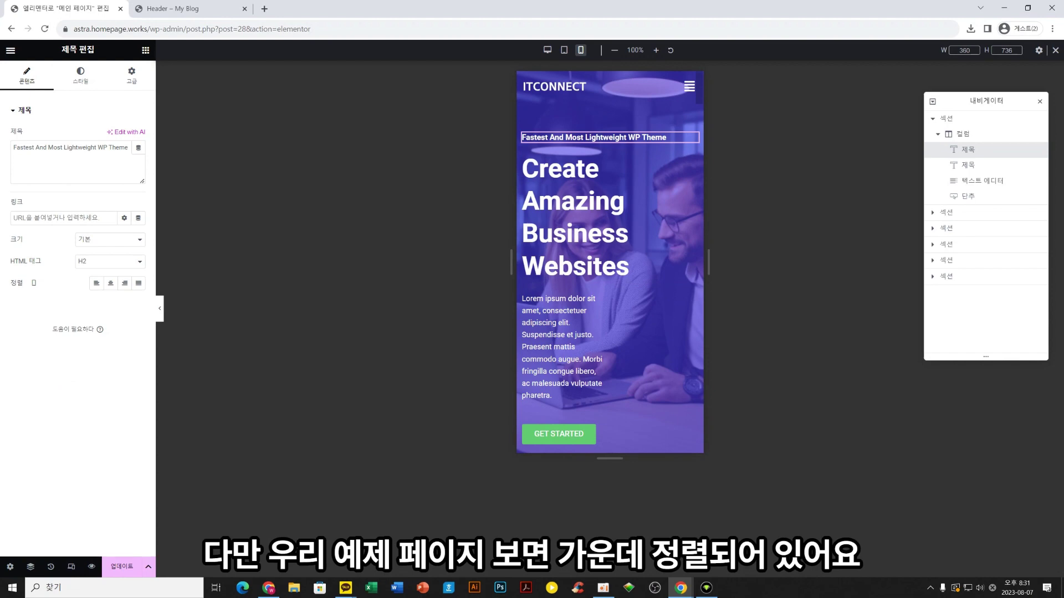
Place the editor beside the Digital Agency example's mobile view, narrow that page's DevTools, and close the Navigator
left_click_drag(464, 8, 428, 16)
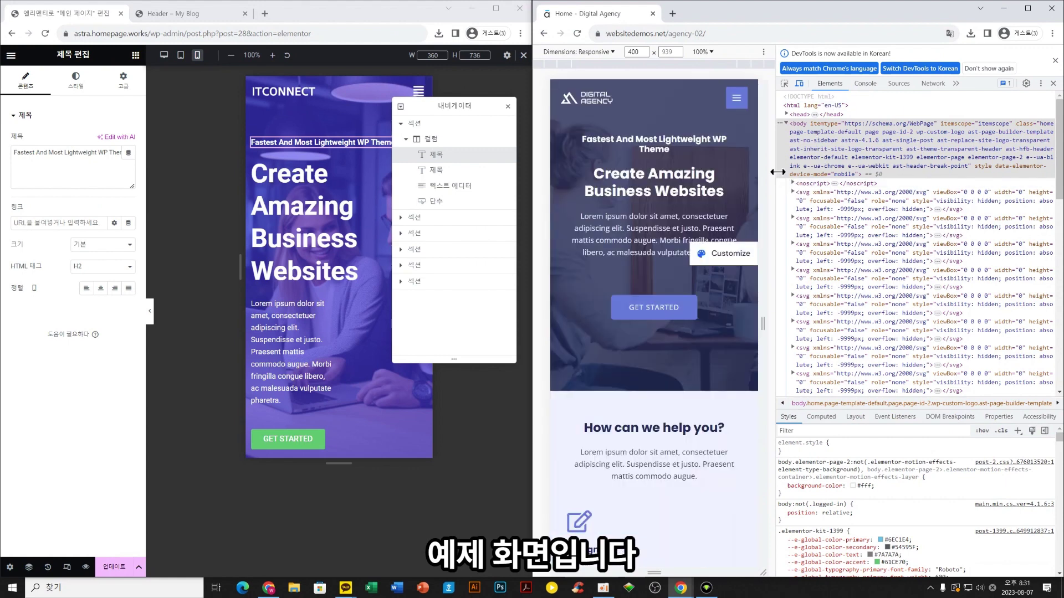
left_click_drag(776, 176, 888, 176)
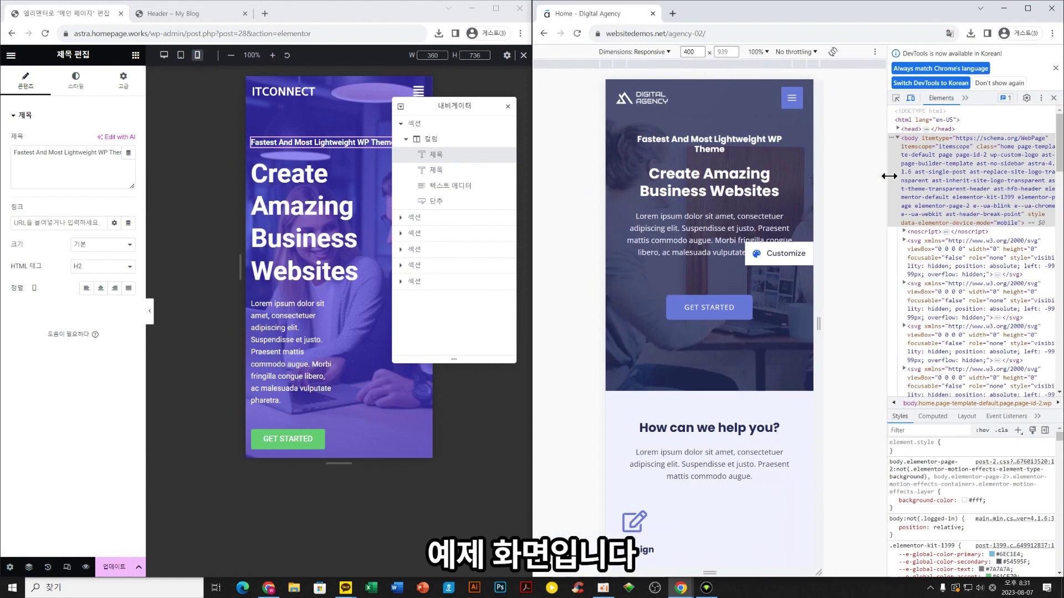
left_click(508, 107)
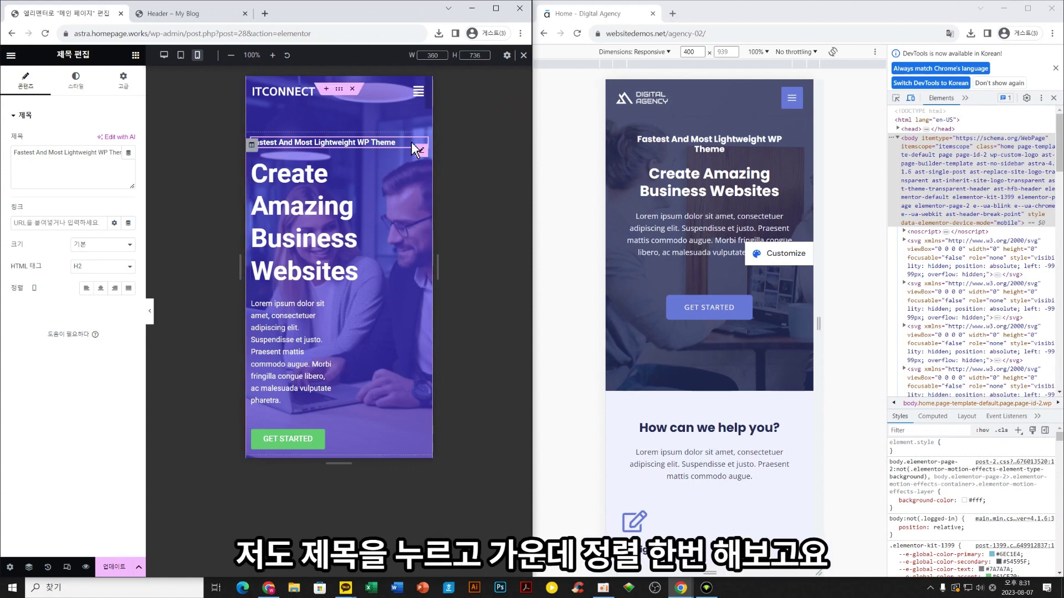
Centre the small hero heading and replace the space before "WP Theme" with a <br> line break
left_click(101, 288)
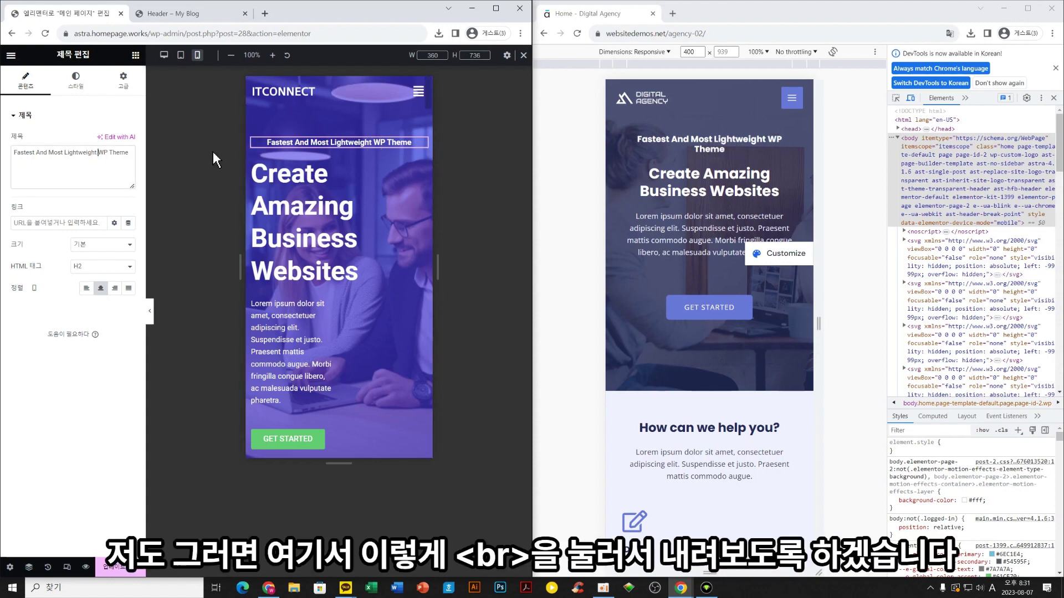
key("BackSpace")
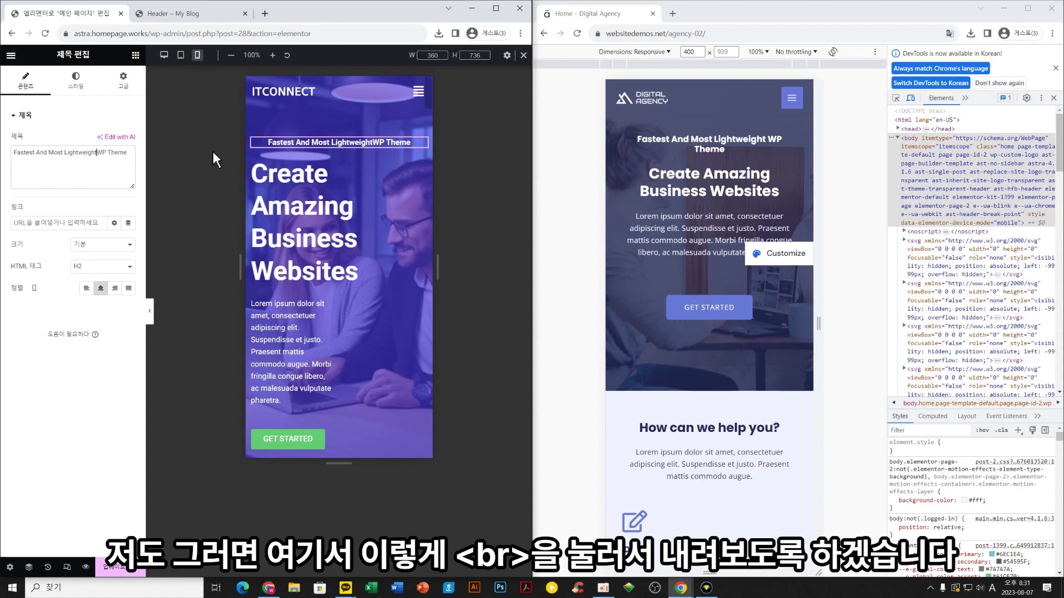
type("<br>")
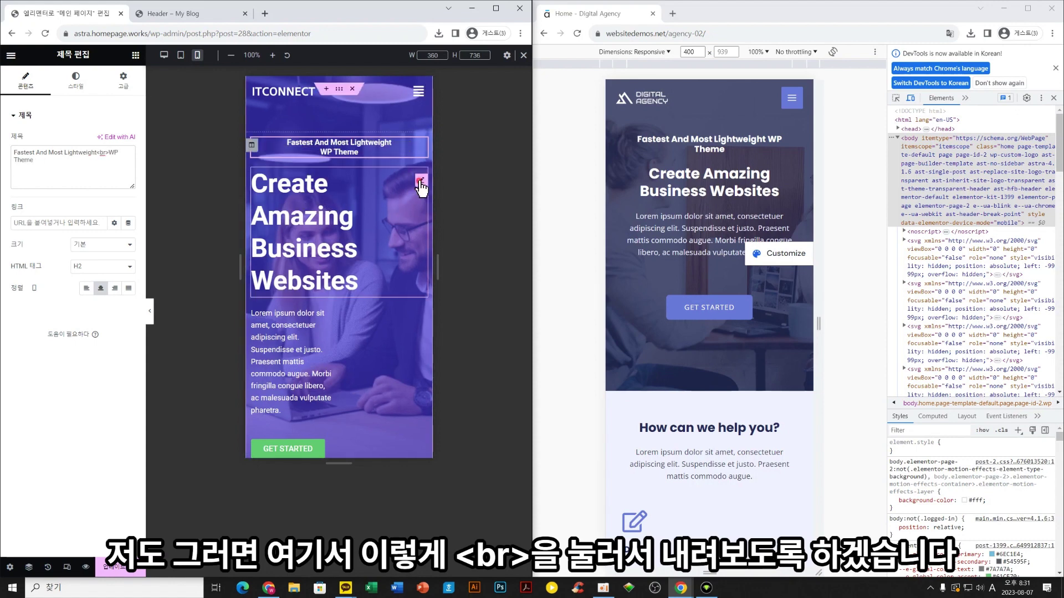
Centre the large "Create Amazing Business Websites" heading and set its mobile font size to 32 px
left_click(421, 185)
left_click(101, 288)
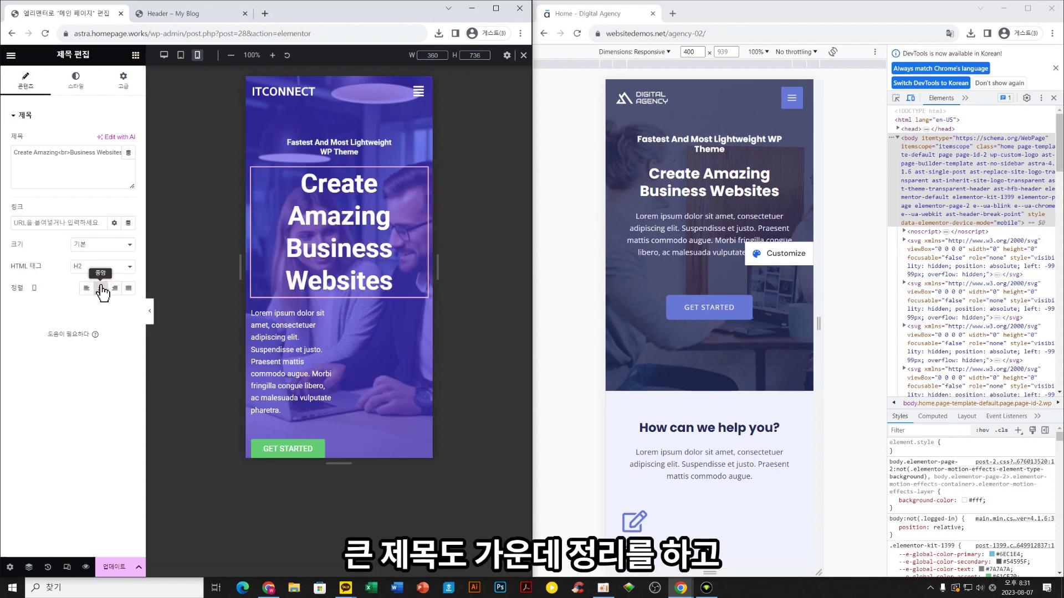
left_click(76, 83)
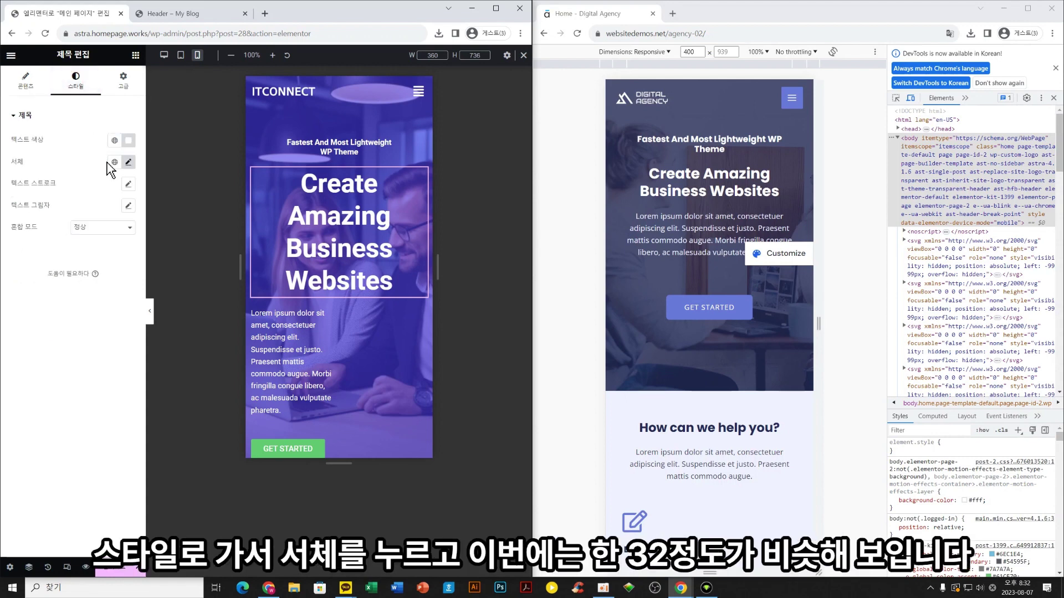
left_click(130, 164)
left_click(115, 245)
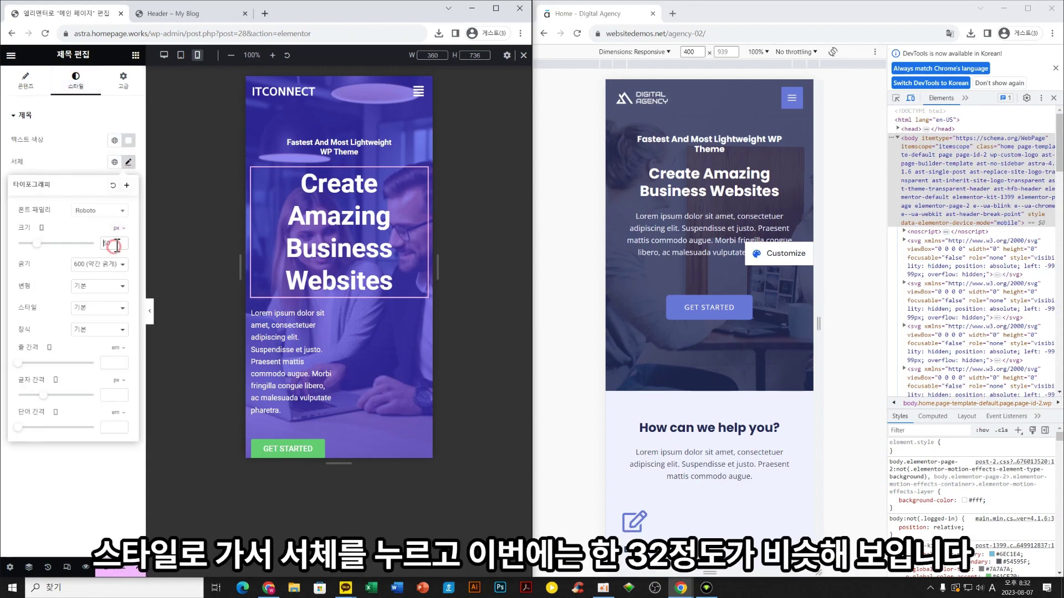
left_click_drag(116, 245, 98, 246)
type("32")
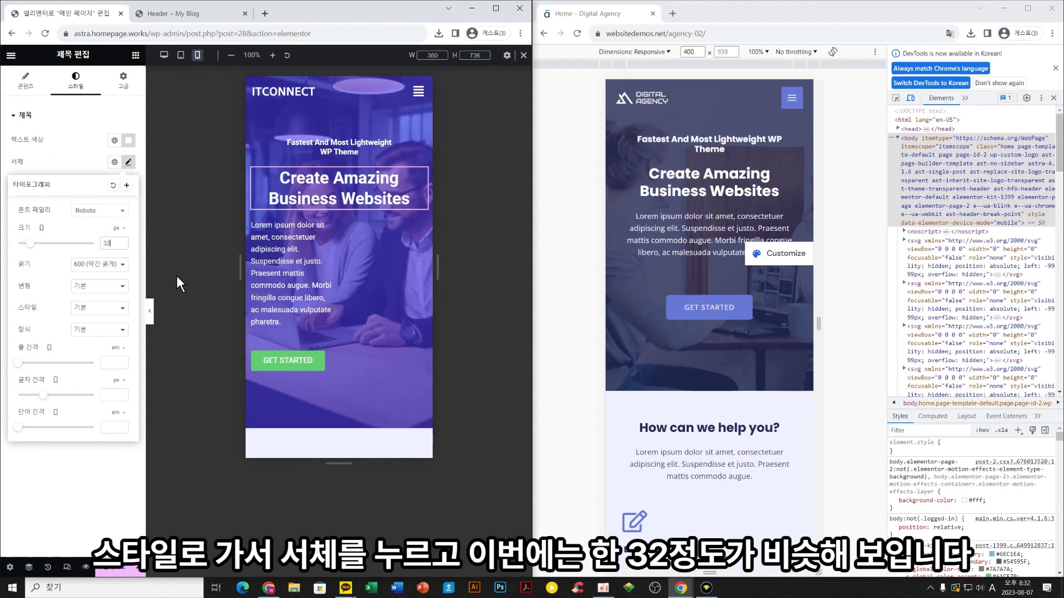
Set the hero paragraph's padding to 0 on all sides for mobile and centre its text
left_click(420, 233)
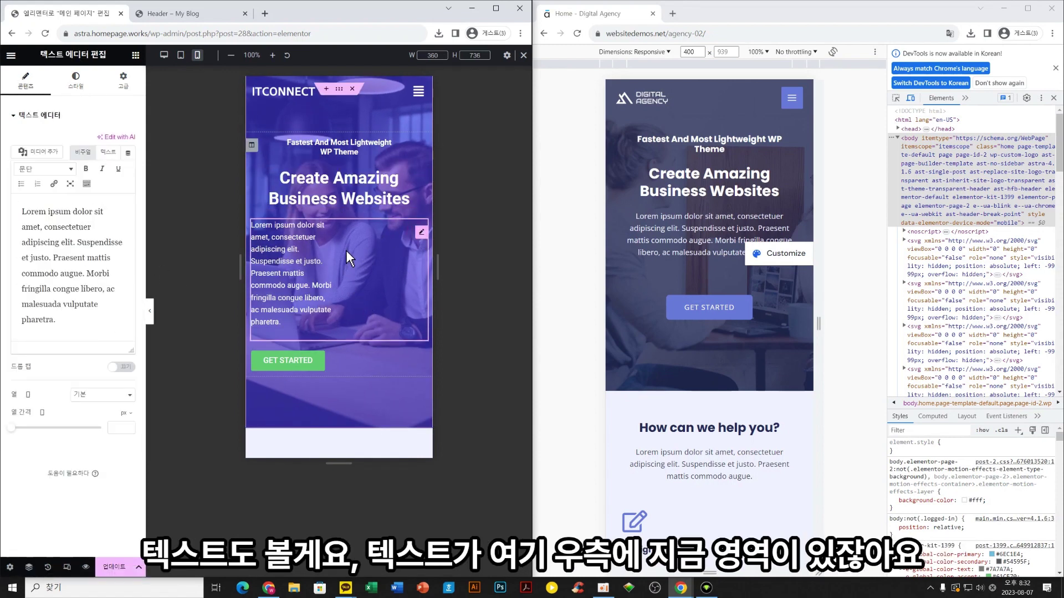
left_click(124, 88)
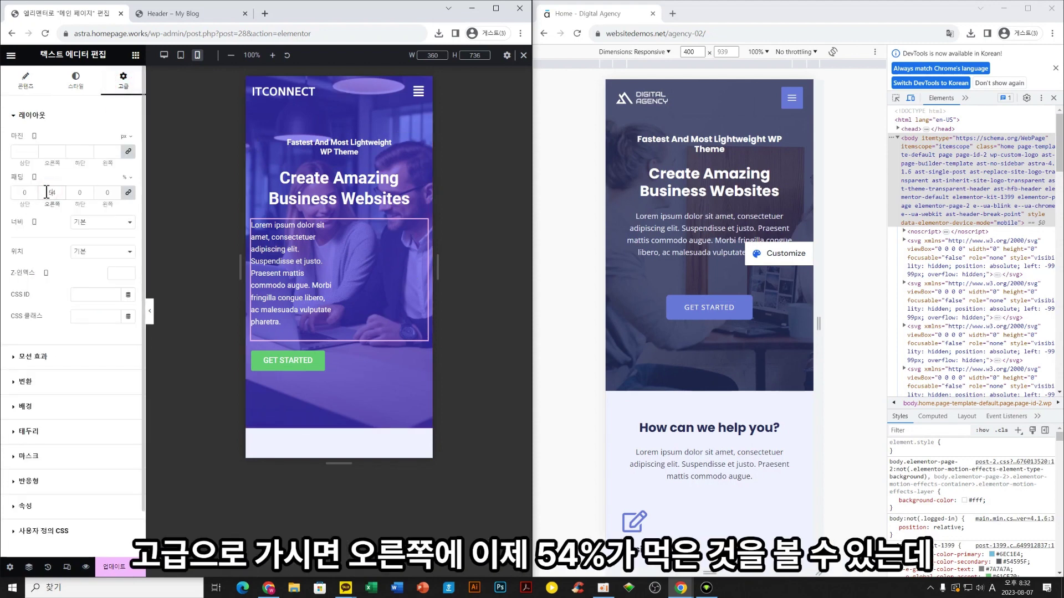
left_click(127, 193)
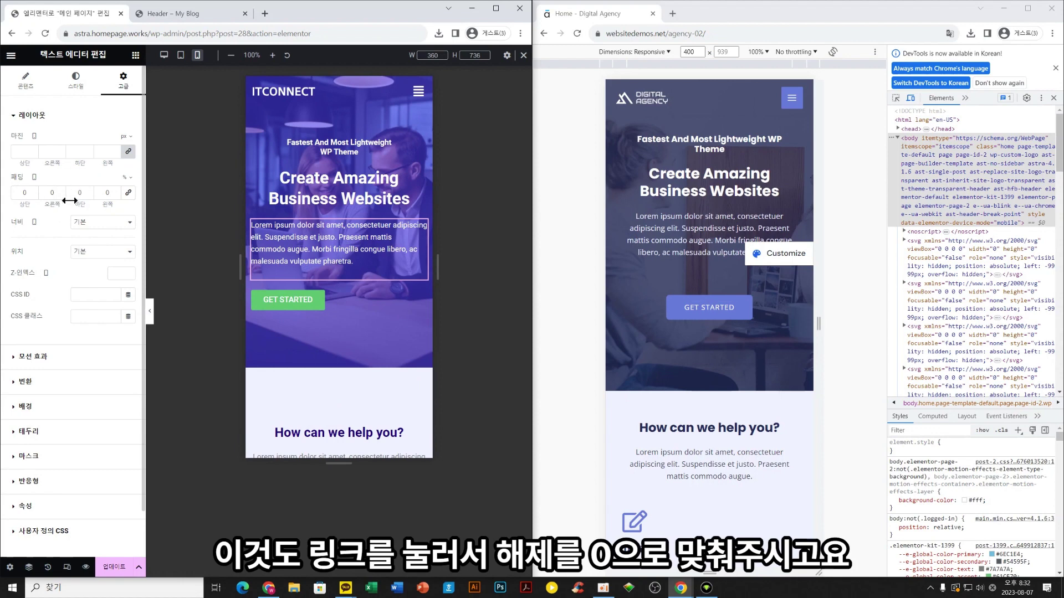
left_click(26, 81)
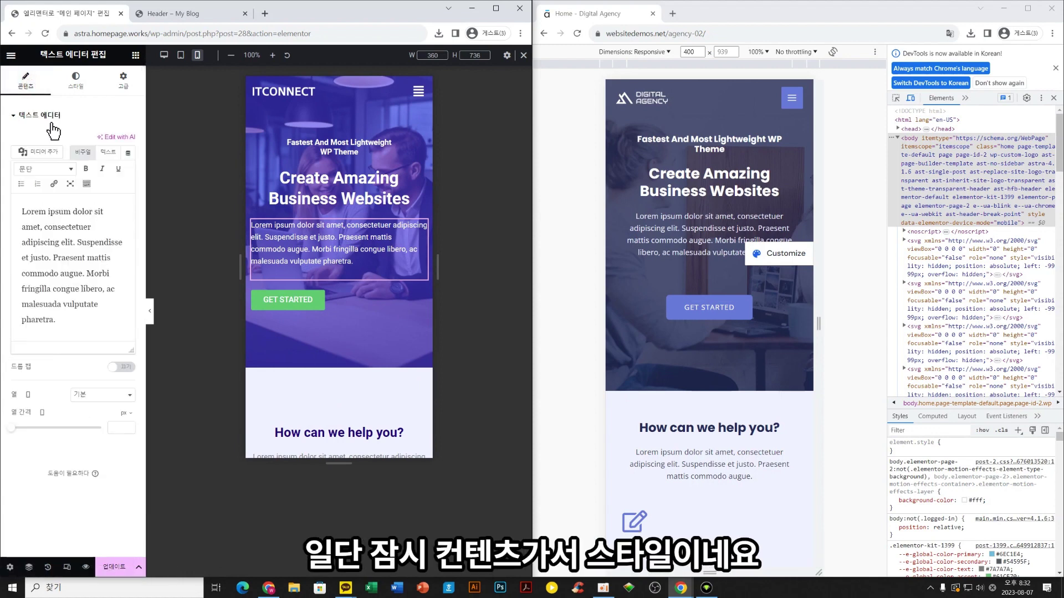
left_click(75, 87)
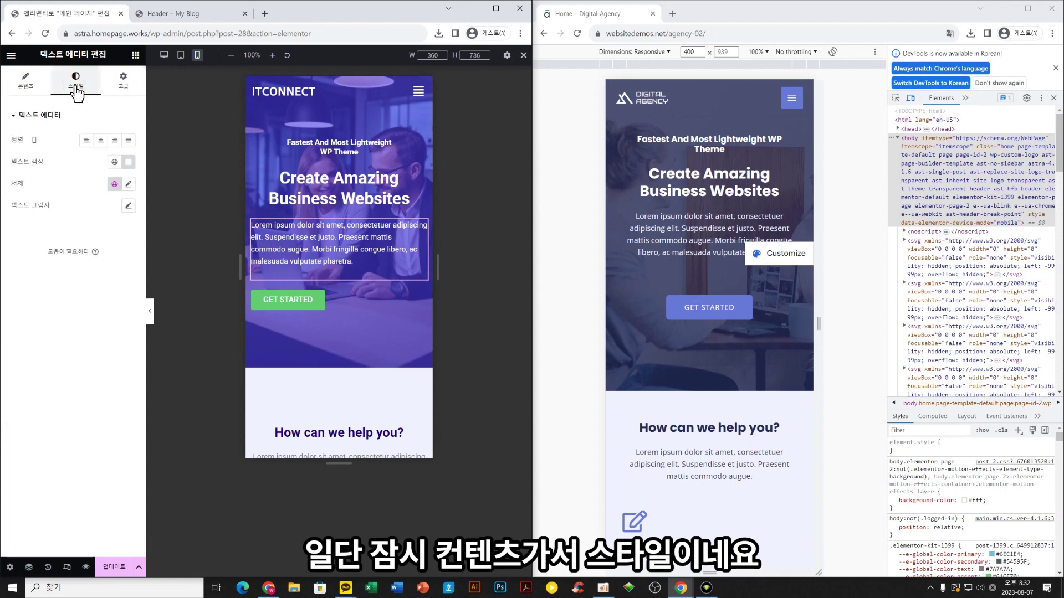
left_click(101, 141)
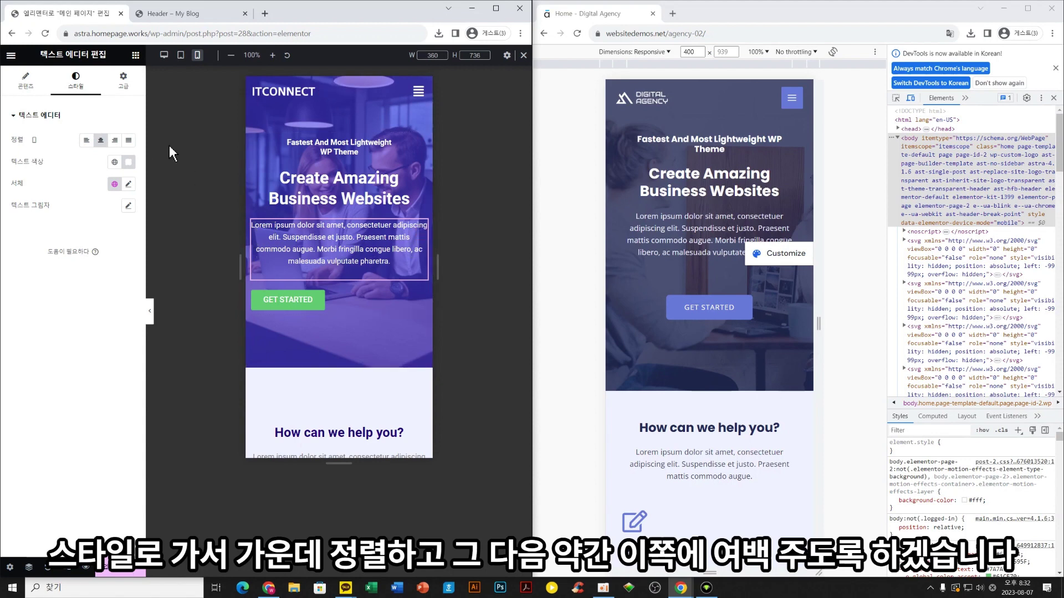
Try 10% right and left mobile padding on the hero paragraph
left_click(123, 81)
double_click(52, 193)
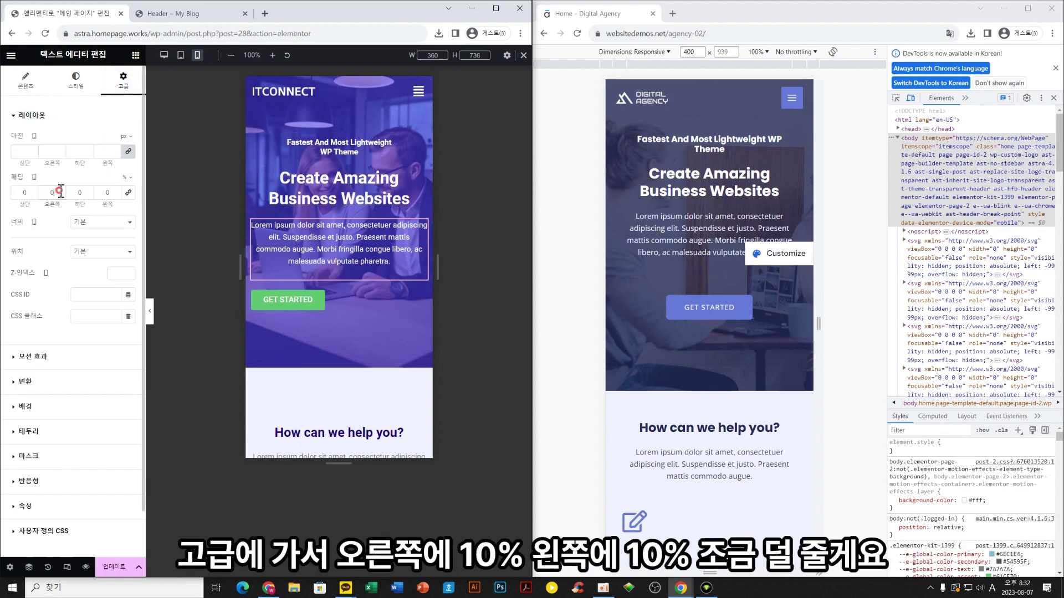
type("10")
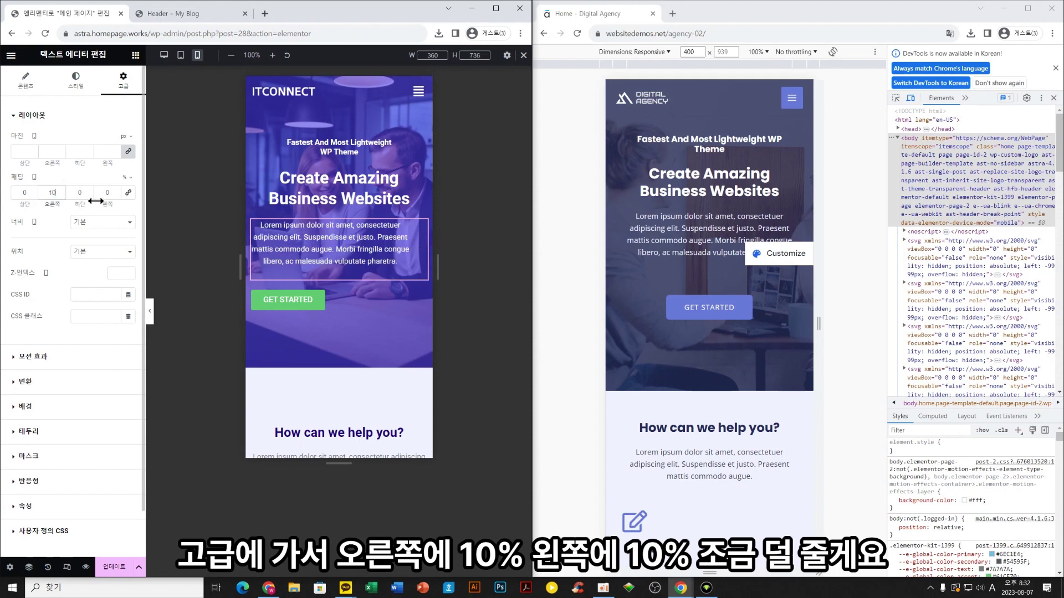
double_click(110, 193)
type("10")
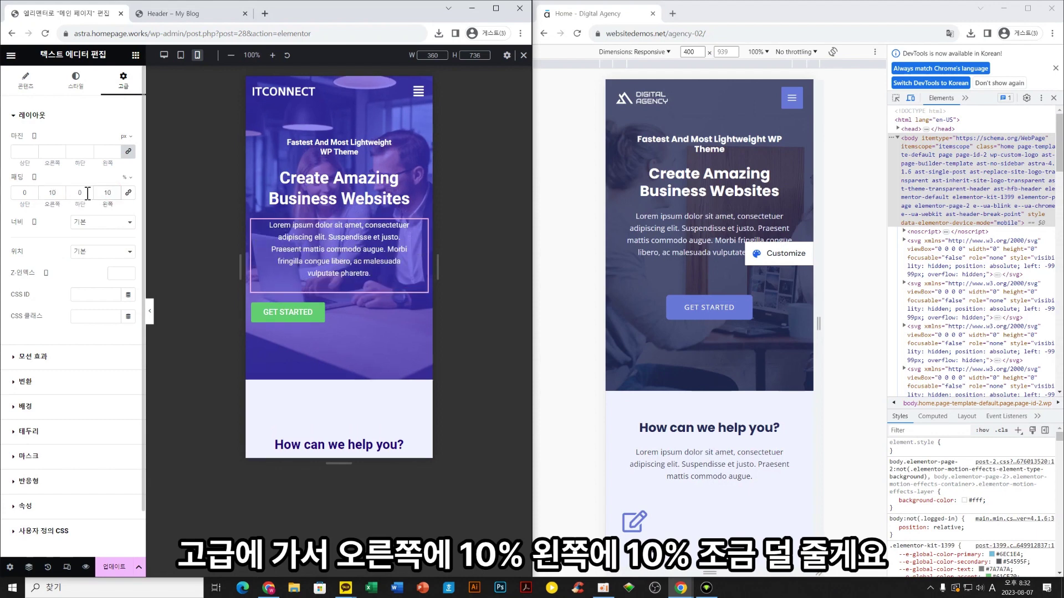
Reduce the hero paragraph's right and left mobile padding to 5% each
double_click(54, 192)
type("5")
double_click(111, 192)
type("7")
double_click(108, 193)
type("5")
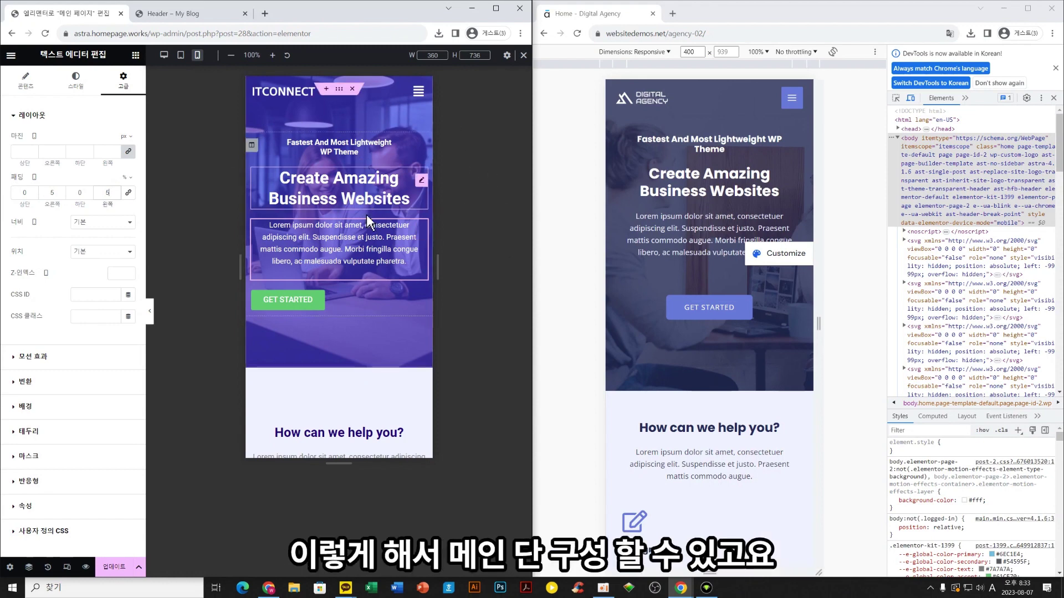
Centre the hero's GET STARTED button on mobile and change its background color to dark navy #000533
left_click(421, 304)
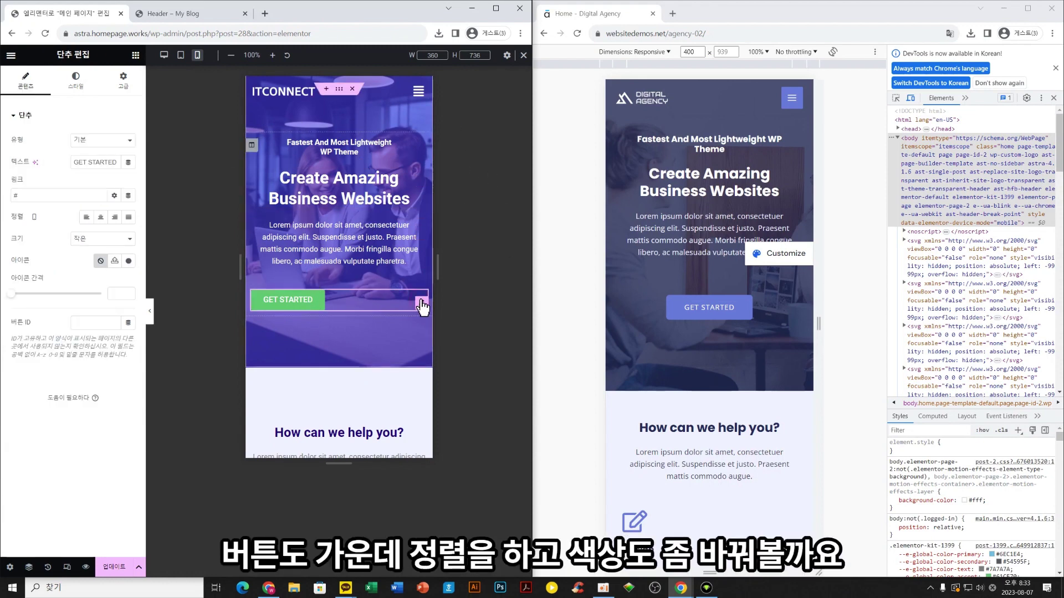
left_click(101, 218)
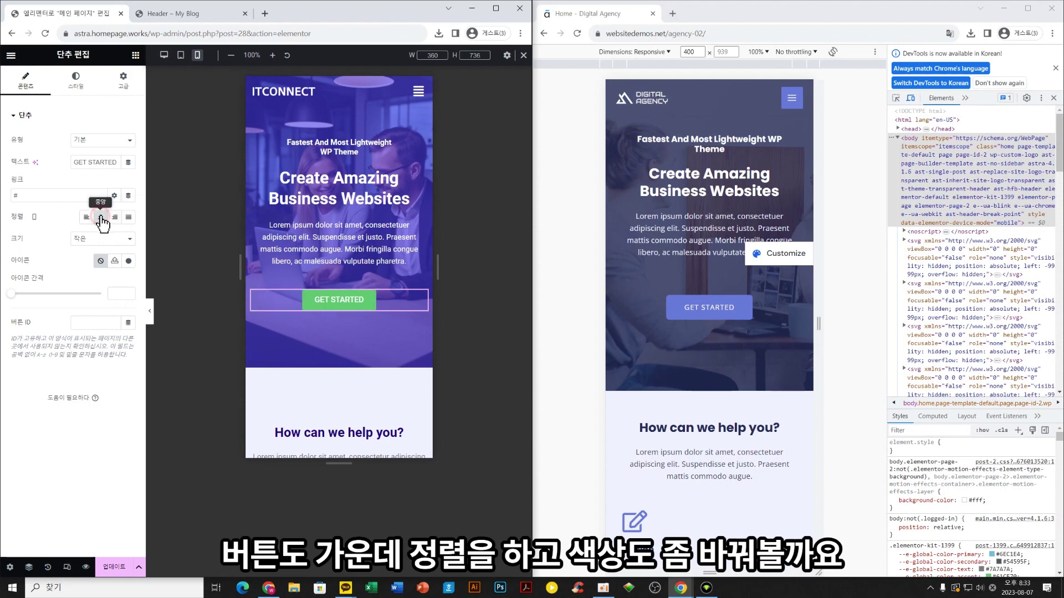
left_click(75, 81)
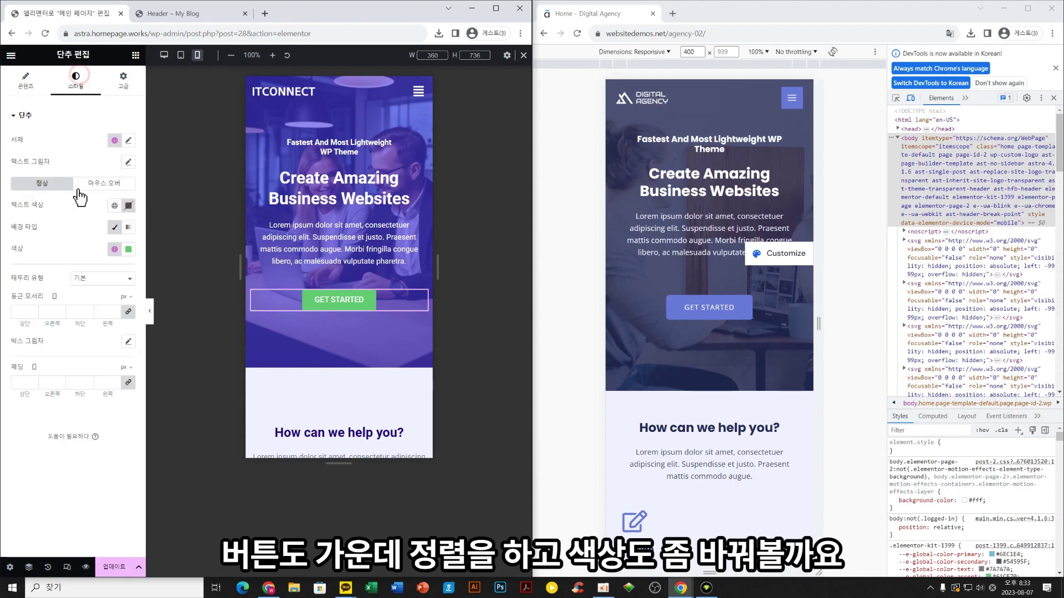
left_click(129, 251)
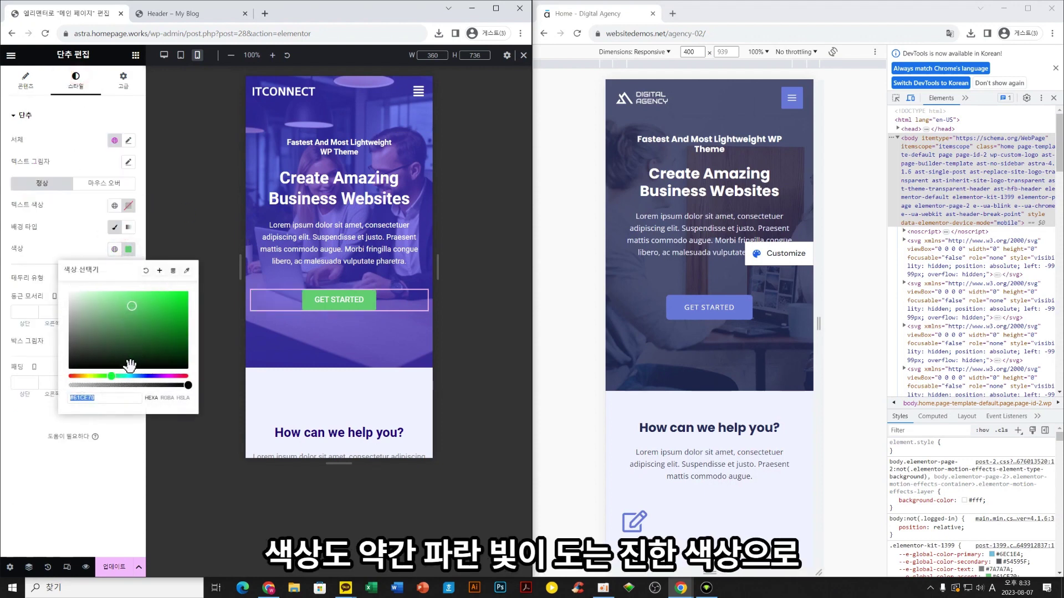
left_click_drag(108, 376, 147, 379)
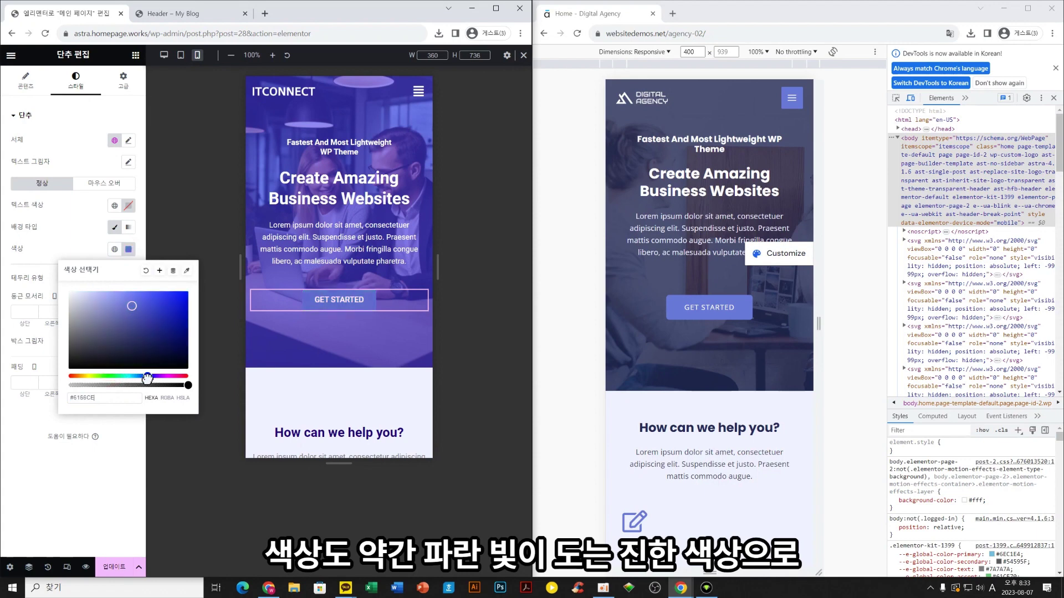
left_click_drag(157, 308, 188, 342)
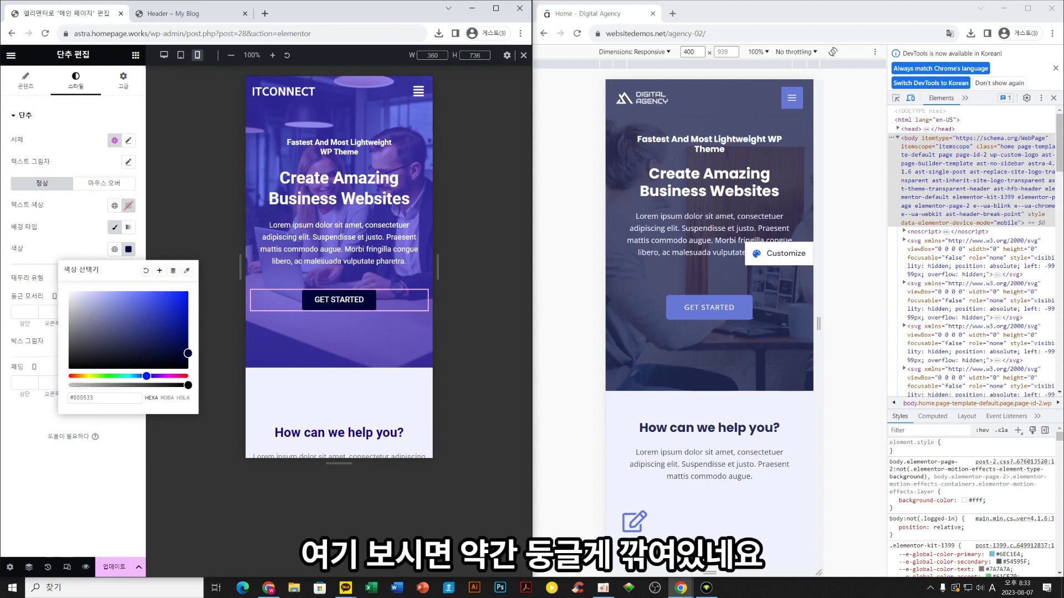
Round all four corners of the GET STARTED button with a 7 px border radius
left_click(25, 443)
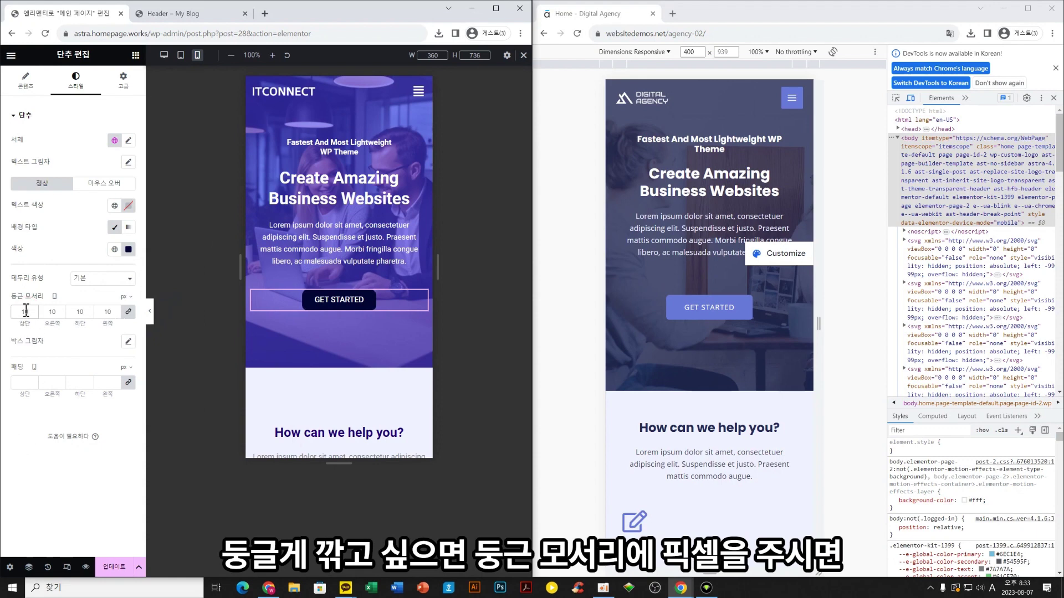
left_click_drag(28, 310, 17, 310)
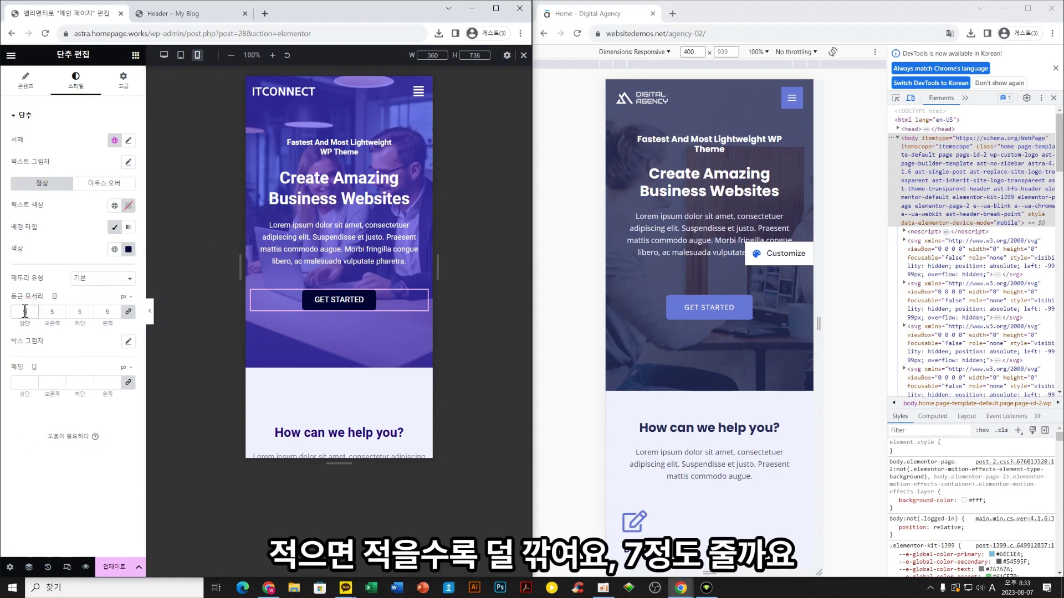
type("7")
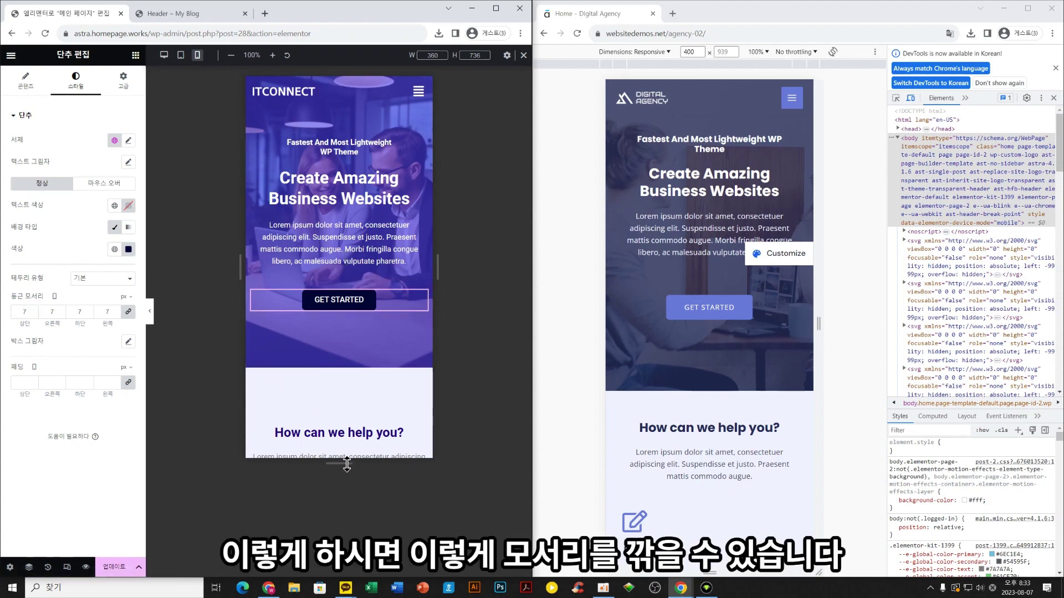
Remove the line break before "Ut elit tellus" in the paragraph under the "How can we help you?" heading
left_click(351, 432)
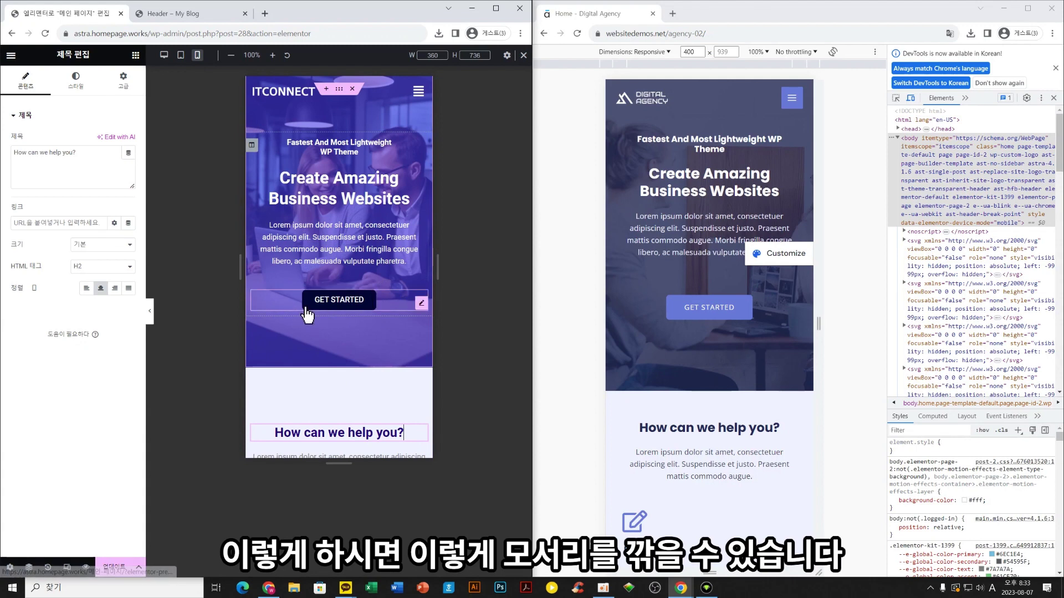
scroll(365, 248, "down", 4)
scroll(365, 248, "down", 1)
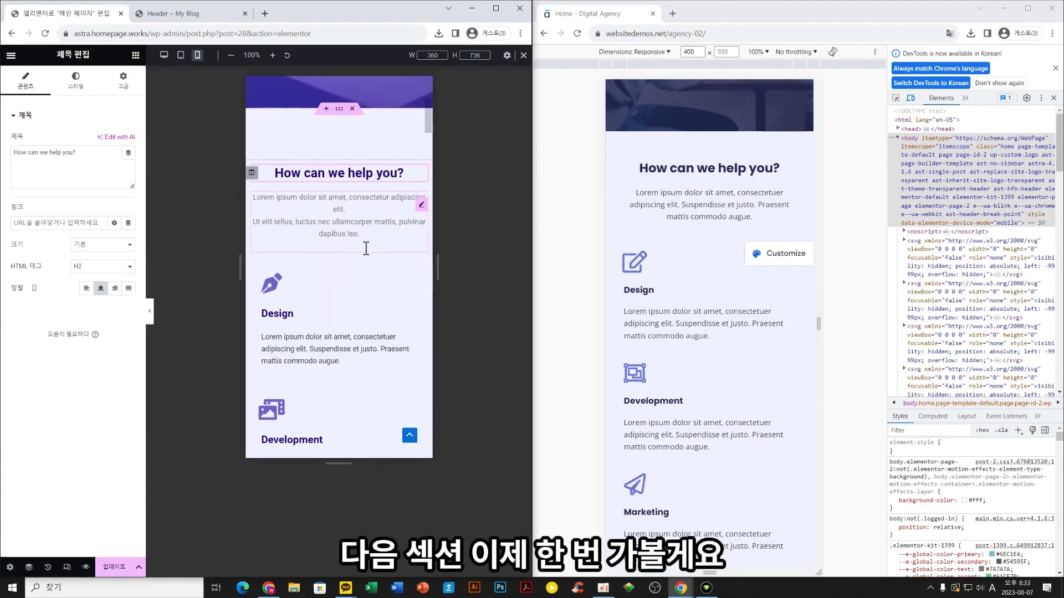
left_click(382, 208)
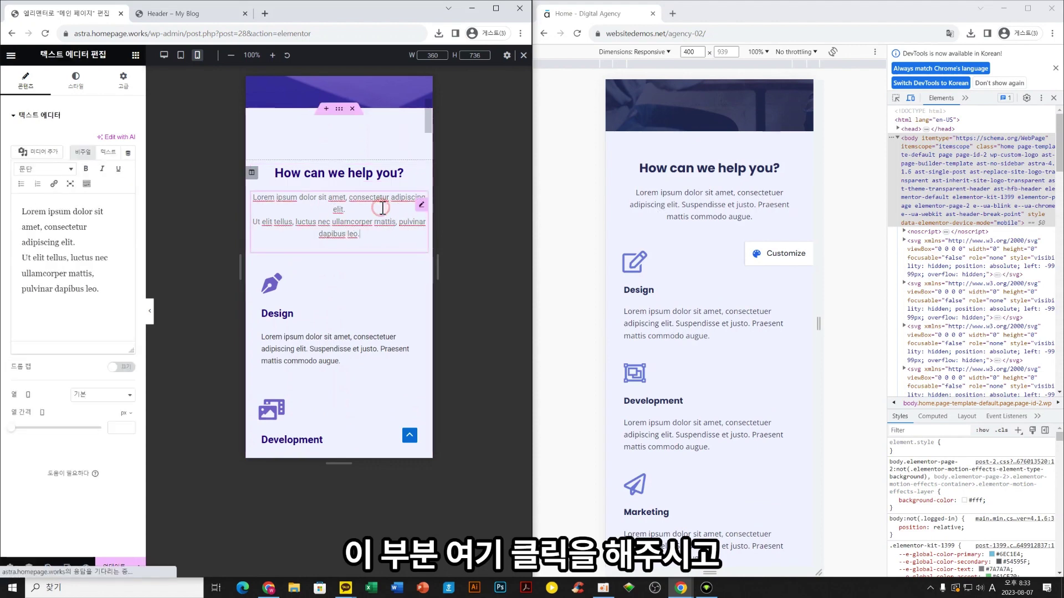
left_click(78, 89)
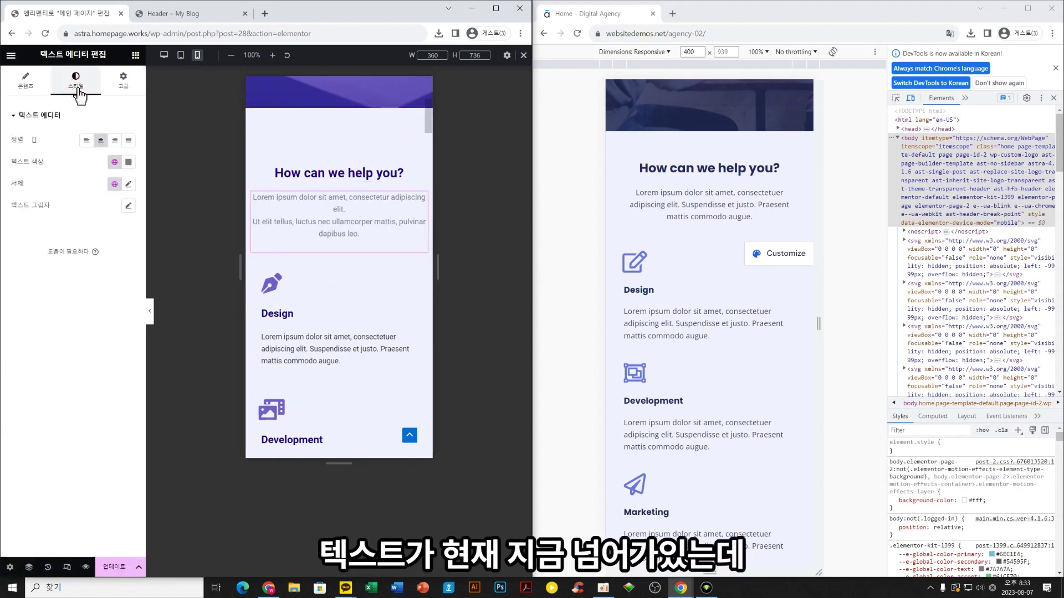
left_click(25, 83)
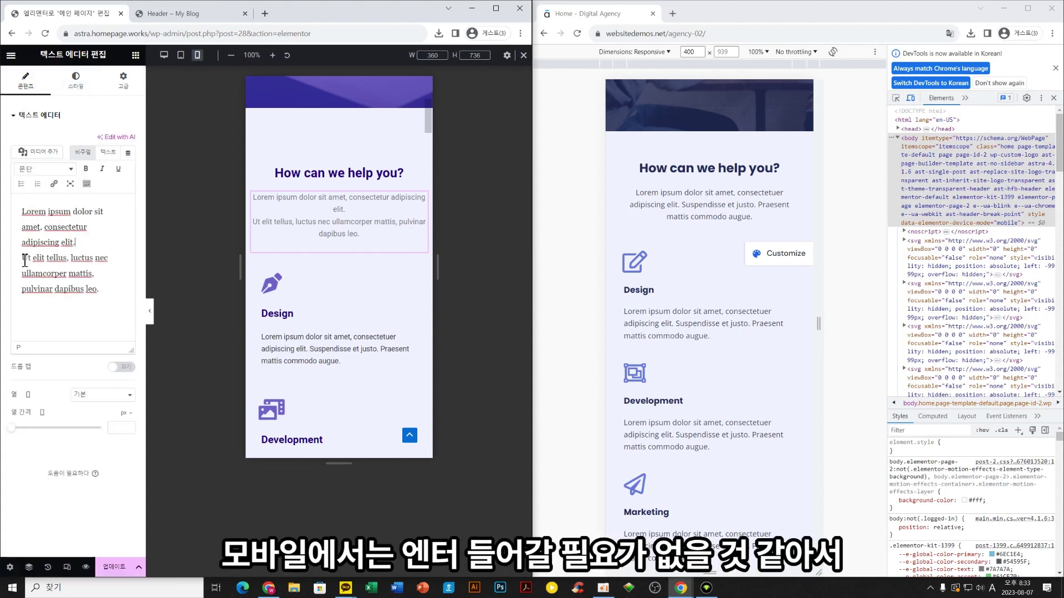
left_click(23, 259)
key("BackSpace")
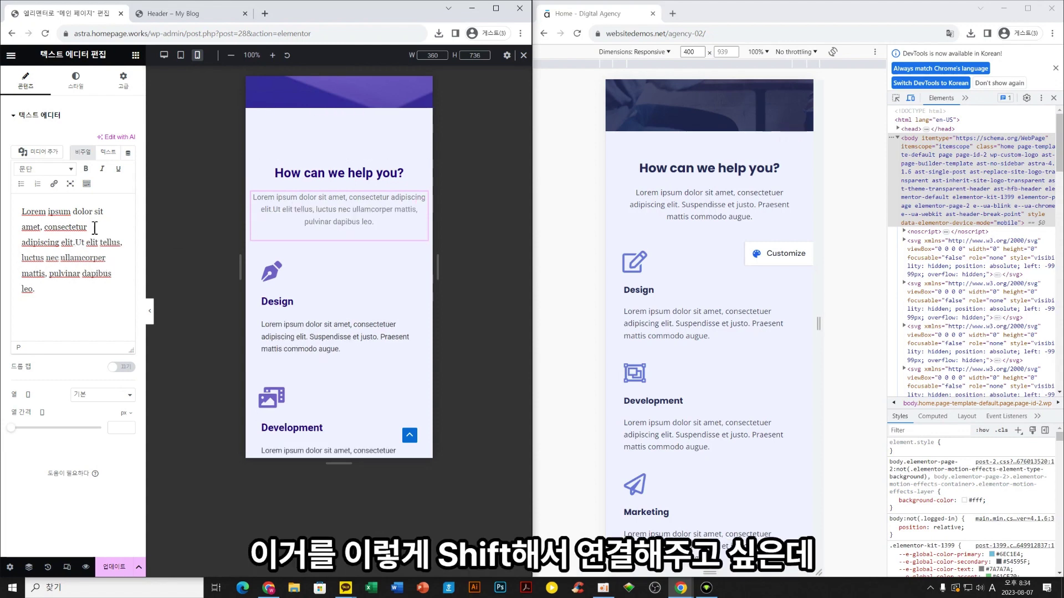
Check the desktop layout with the line break restored before "Ut elit tellus", and remove the break again in mobile view
left_click(164, 55)
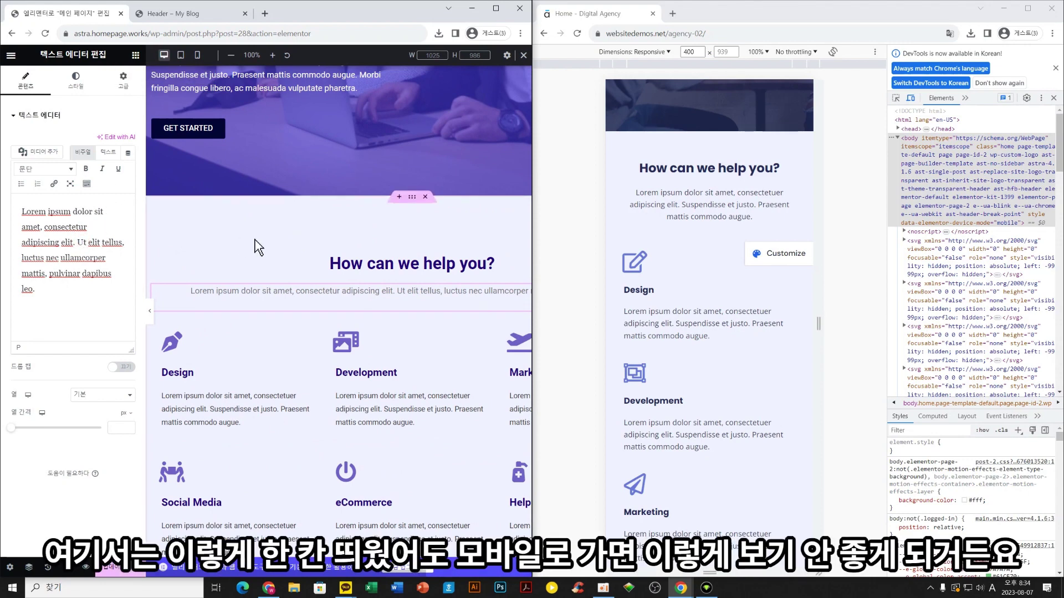
key("shift+Return")
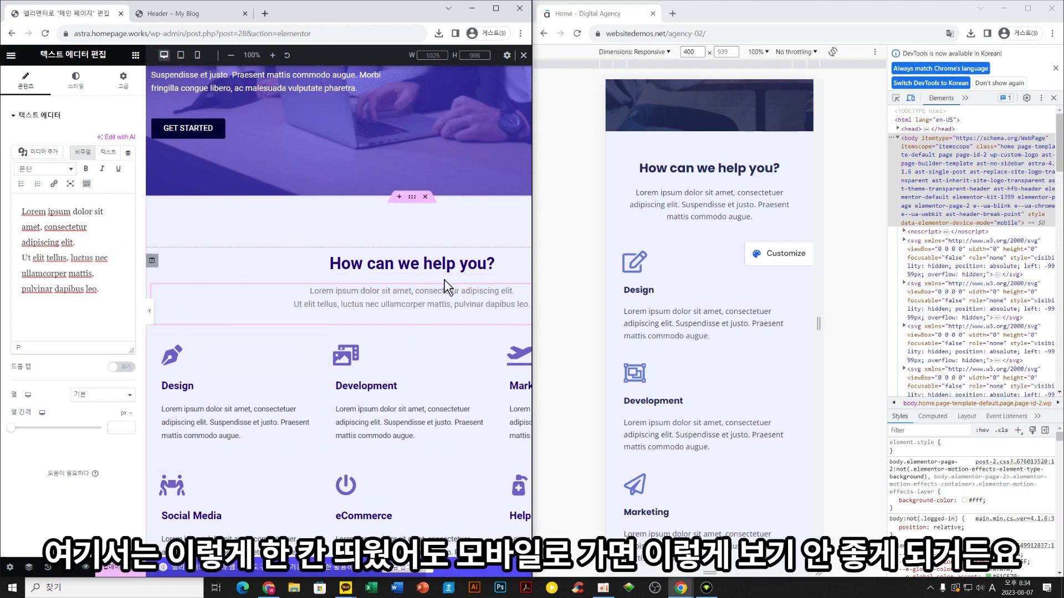
left_click(198, 55)
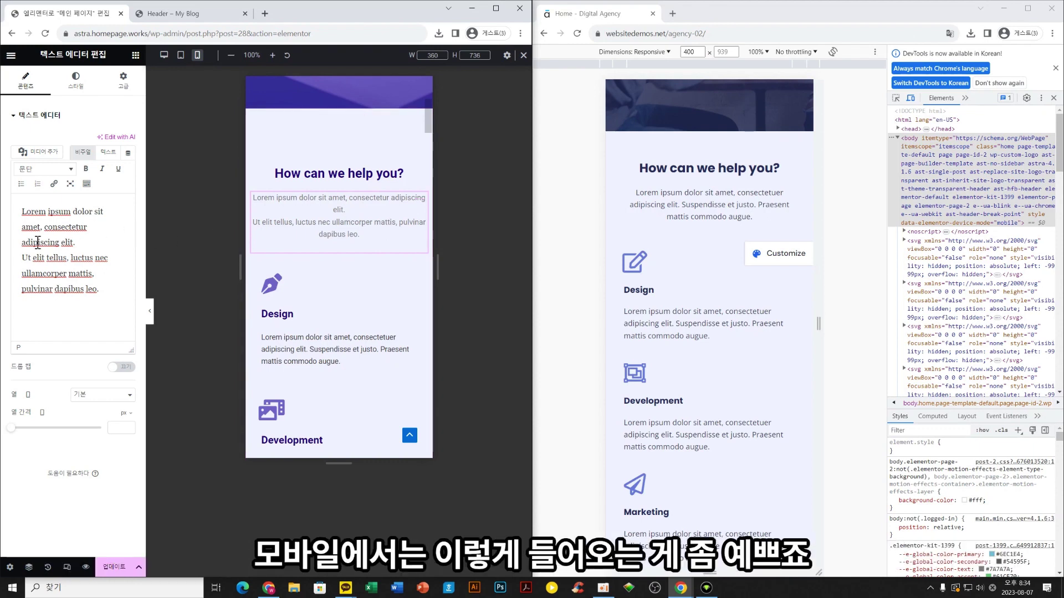
key("BackSpace")
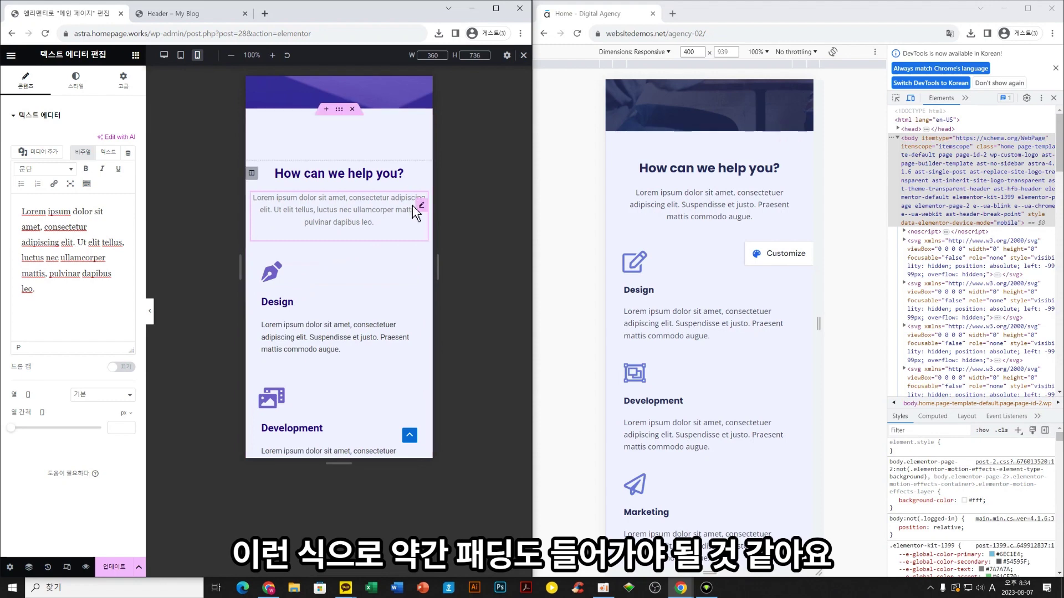
Unlink the mobile padding of the paragraph under "How can we help you?", switch it to %, and enter 7 for right and left
left_click(125, 83)
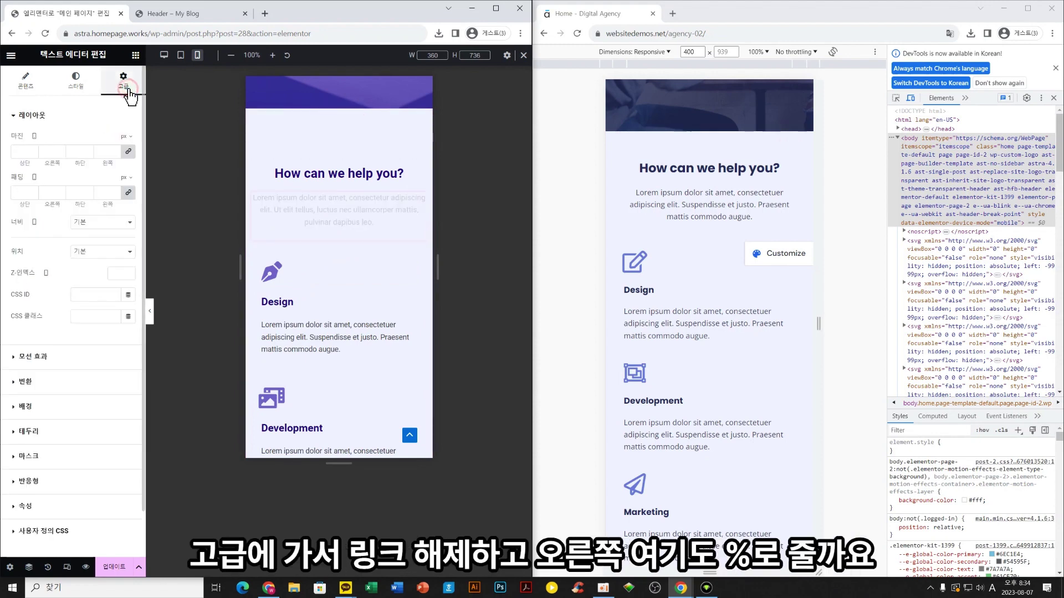
left_click(131, 192)
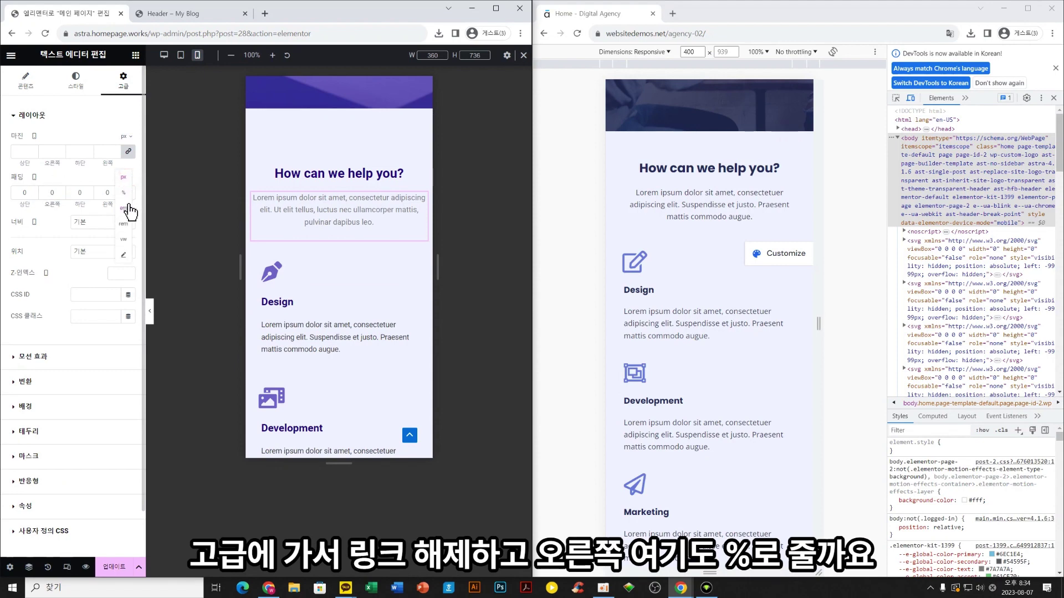
left_click(125, 177)
left_click(127, 187)
left_click(57, 193)
type("7")
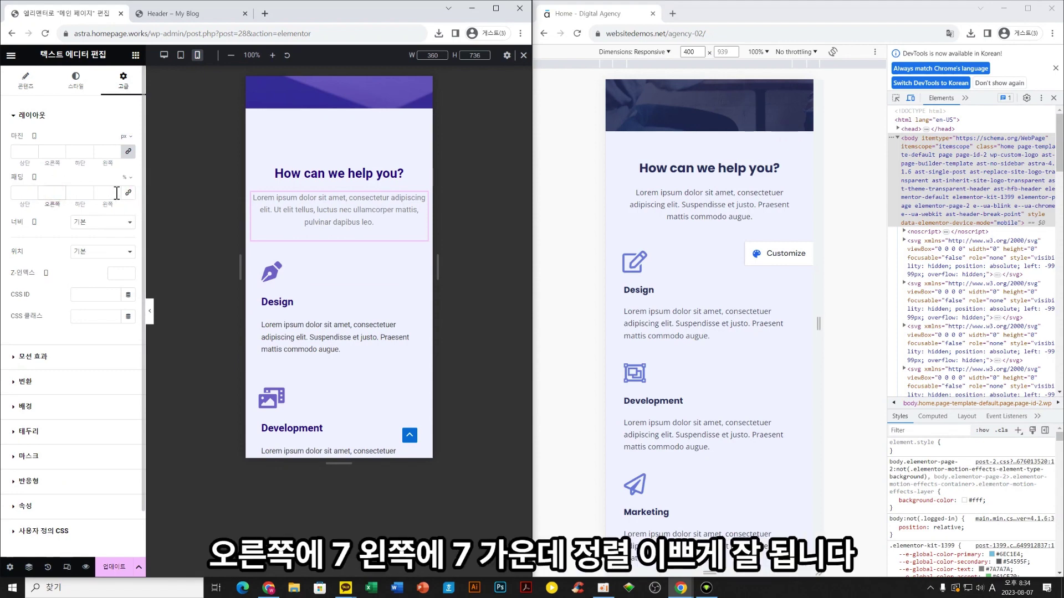
left_click(111, 193)
type("7")
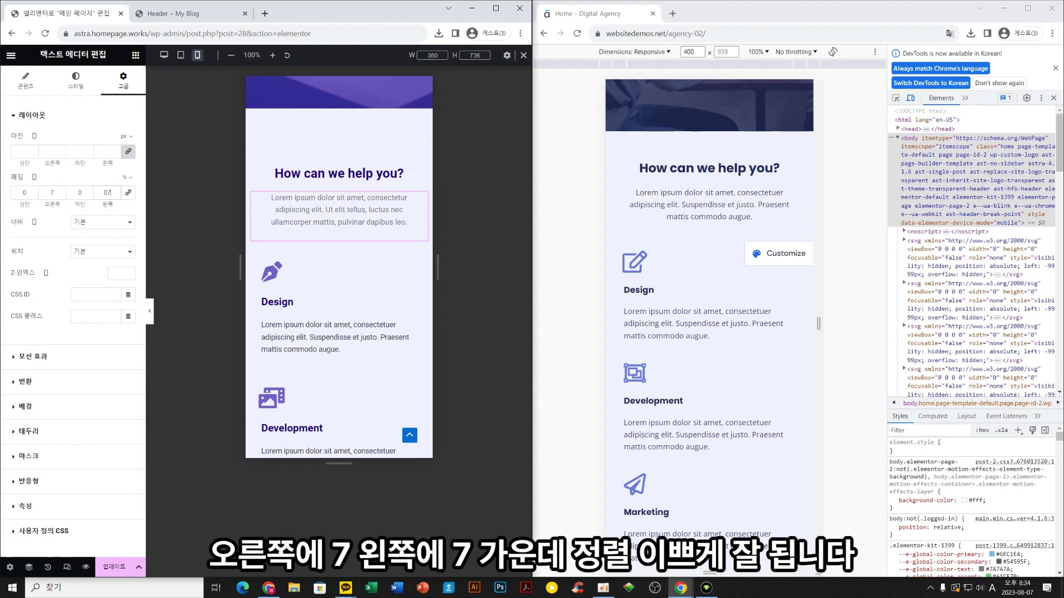
Reduce that paragraph's right and left mobile padding to 5% each and switch to the desktop view to check it
type("5")
double_click(108, 192)
type("5")
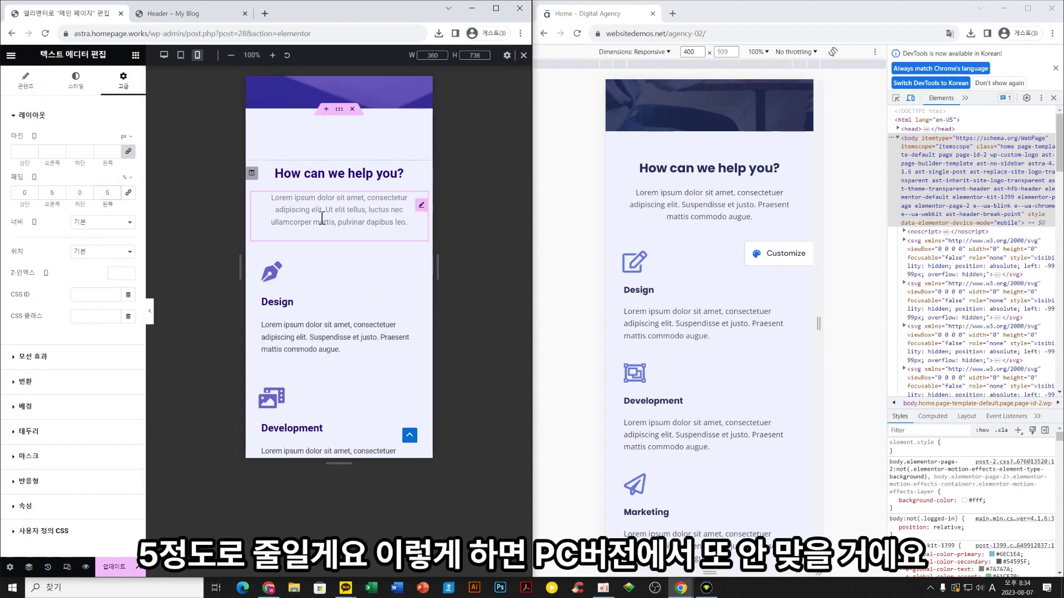
left_click(164, 55)
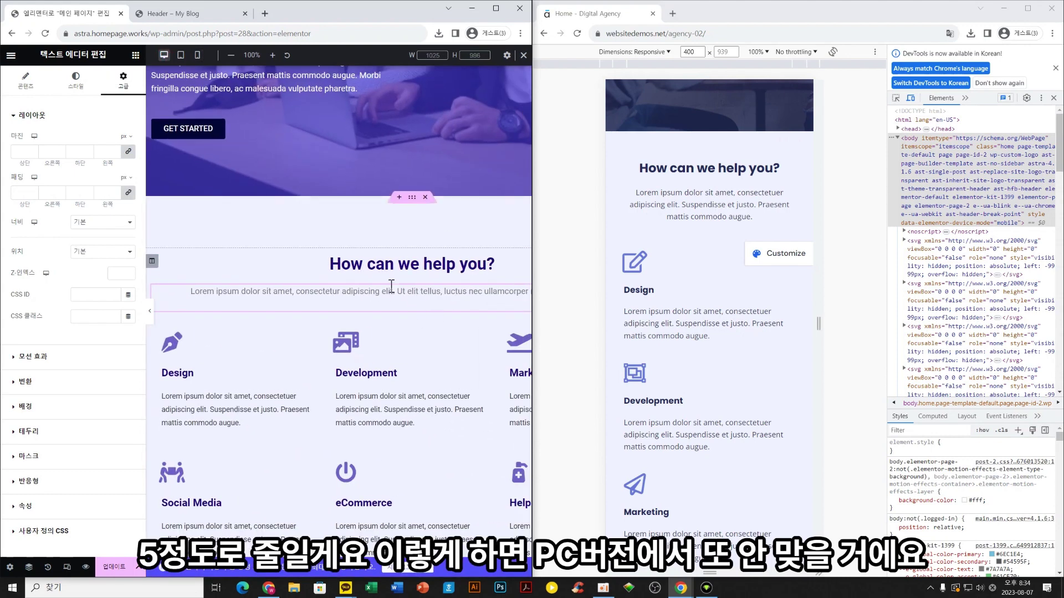
In the desktop view, unlink the padding of the paragraph under "How can we help you?", switch it to %, and enter 20 for right and left
left_click(494, 10)
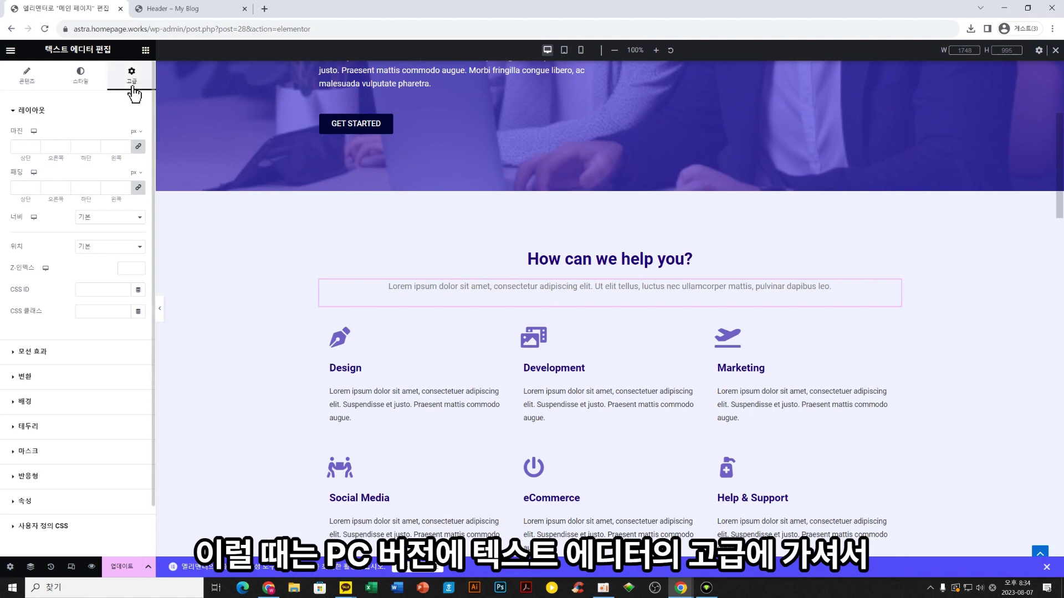
left_click(141, 176)
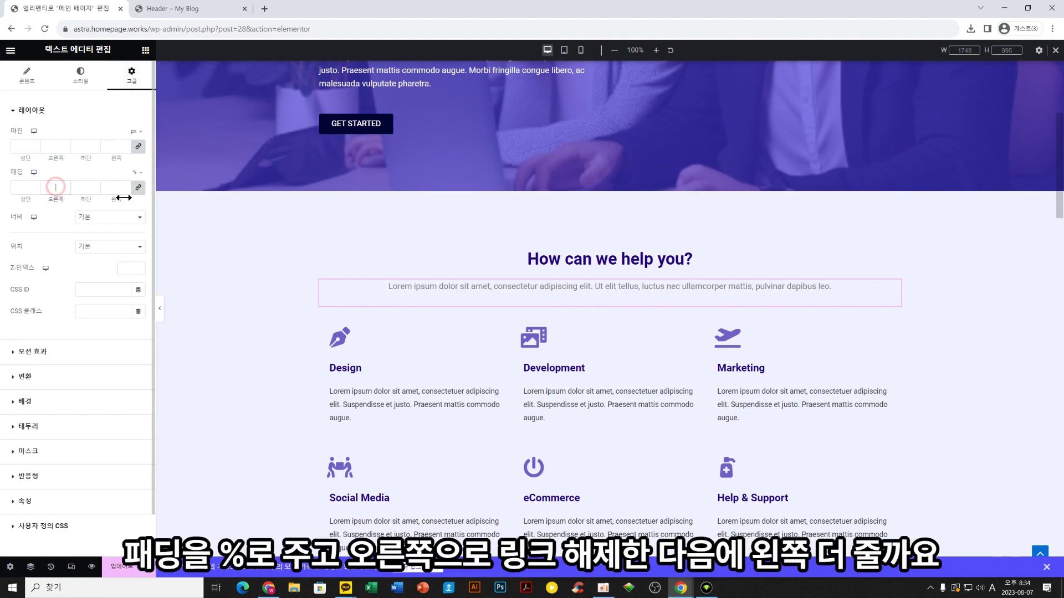
left_click(138, 187)
type("20")
key("Tab")
key("Tab")
type("20")
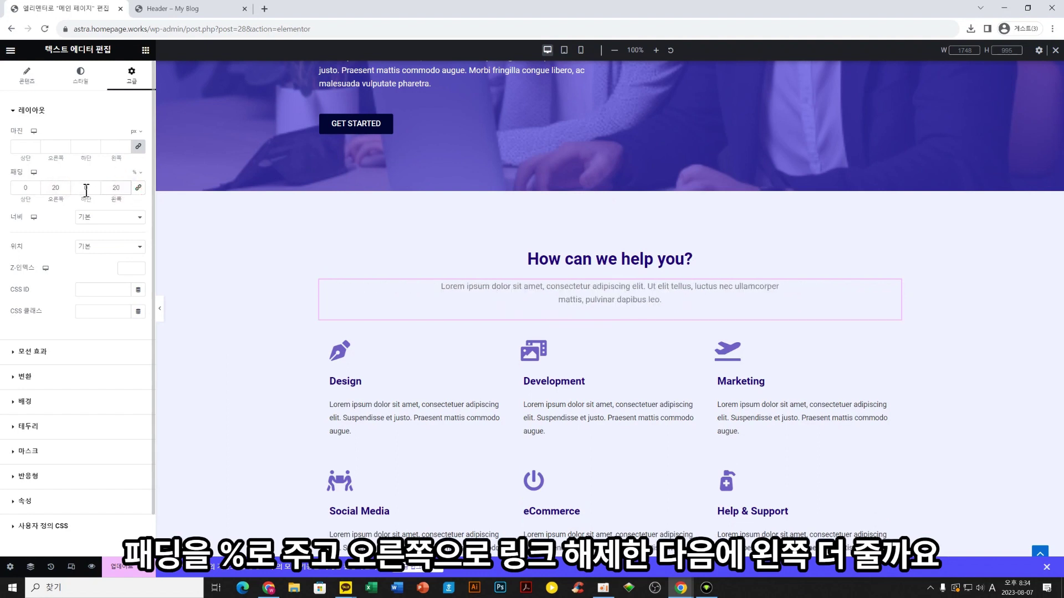
Increase that paragraph's right and left desktop padding to 30% each and compare the mobile and desktop views
type("30")
double_click(119, 189)
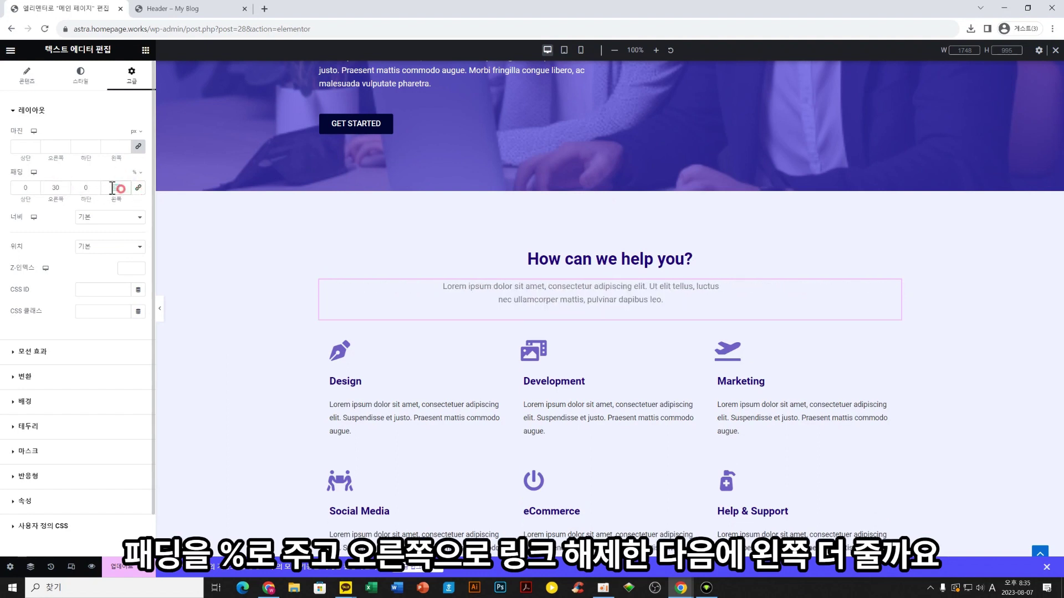
type("30")
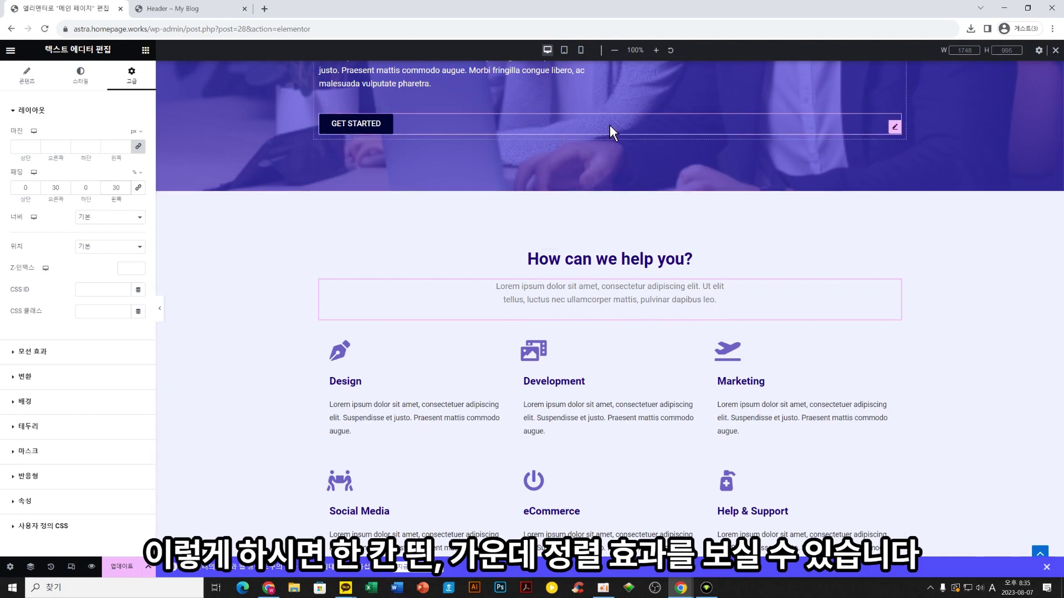
left_click(581, 51)
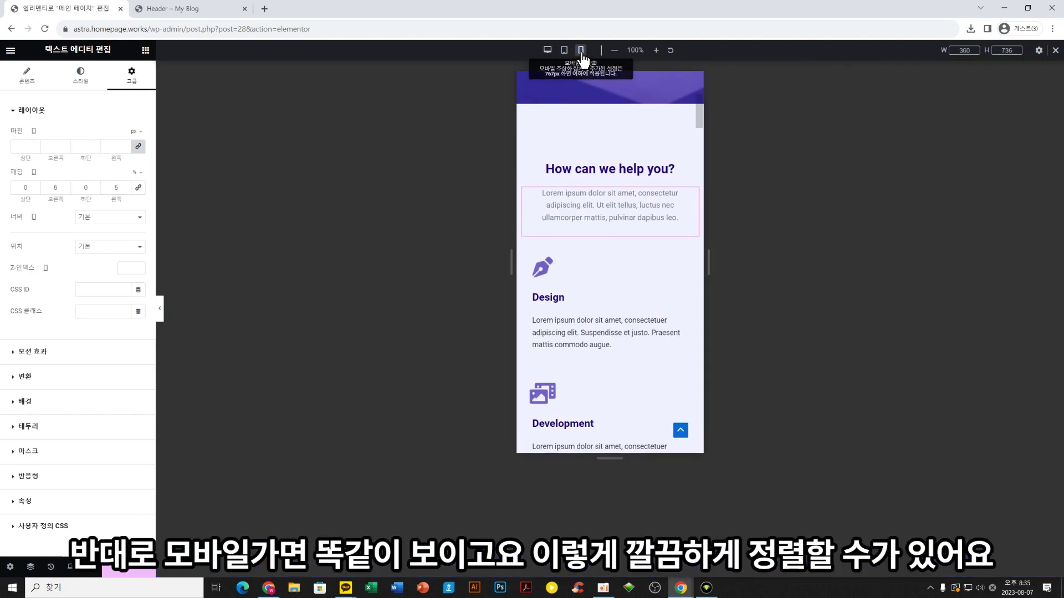
left_click(547, 50)
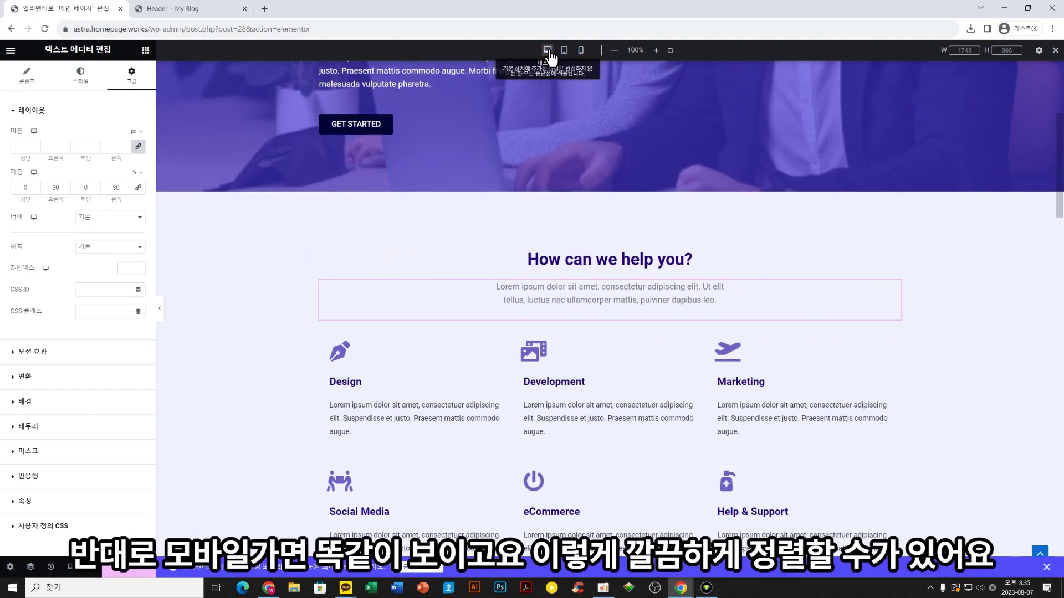
left_click(586, 56)
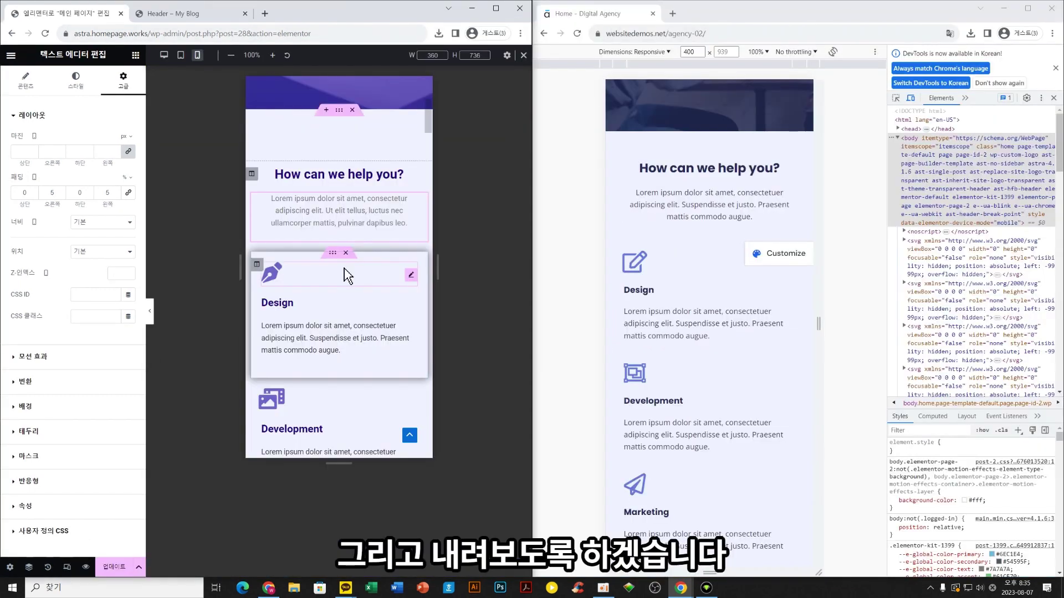
Review the service boxes' hover shadow in mobile view and update the page
scroll(347, 274, "down", 1)
scroll(664, 302, "down", 1)
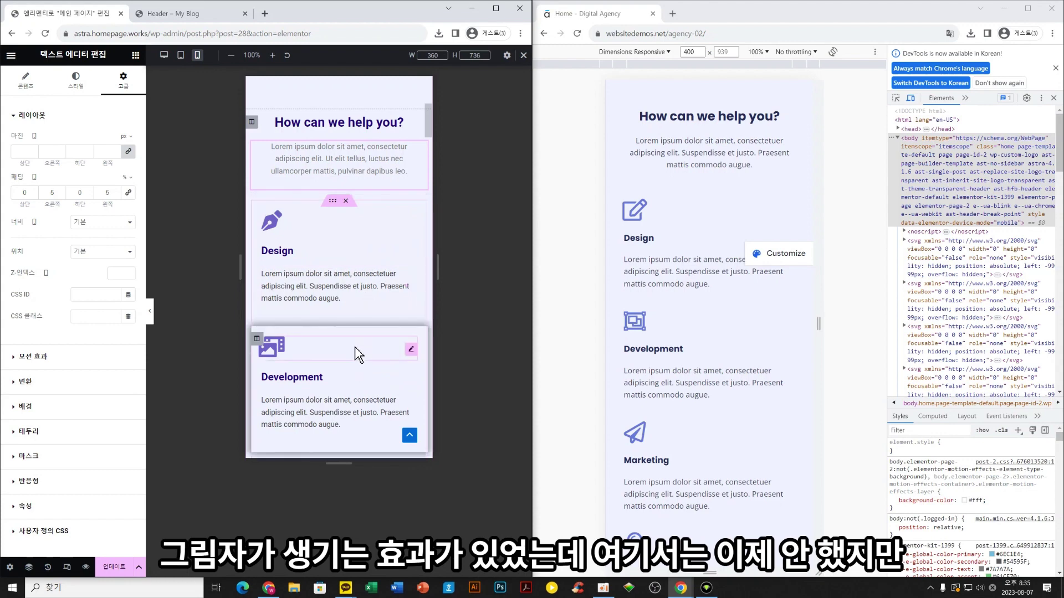
scroll(684, 296, "down", 1)
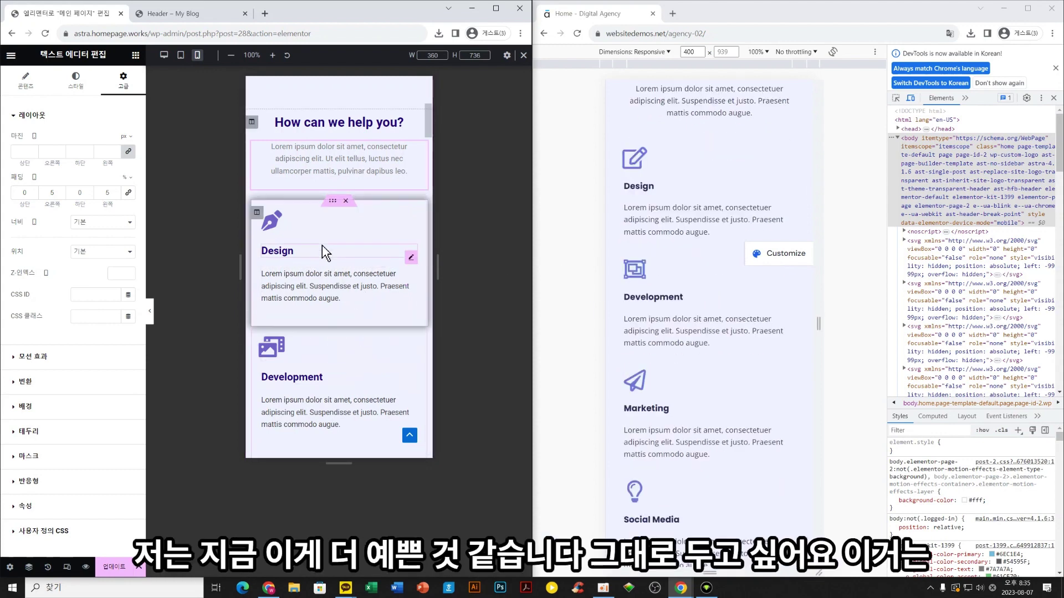
scroll(327, 260, "down", 5)
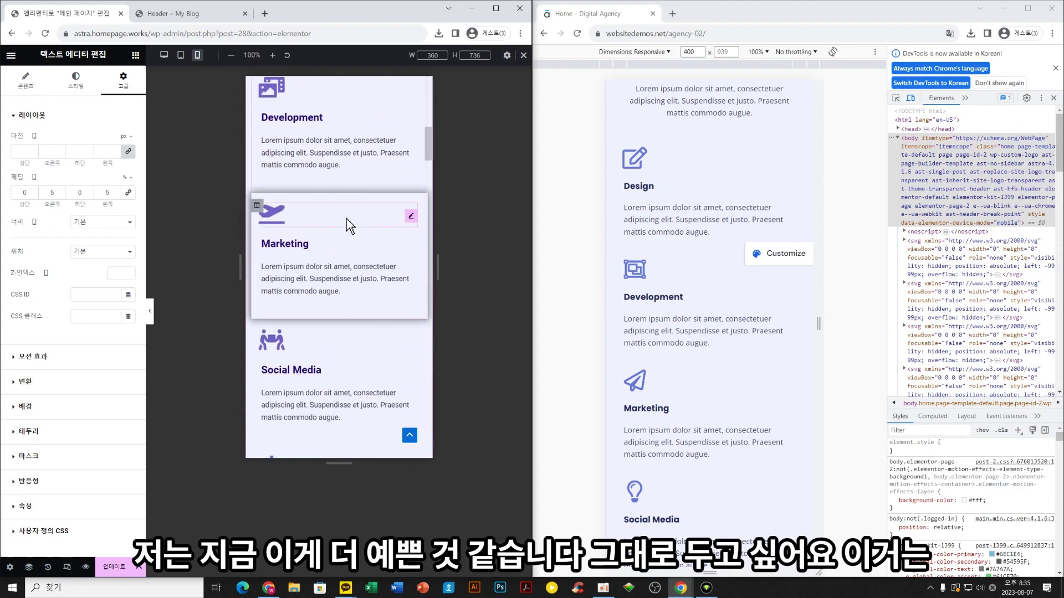
scroll(310, 261, "up", 4)
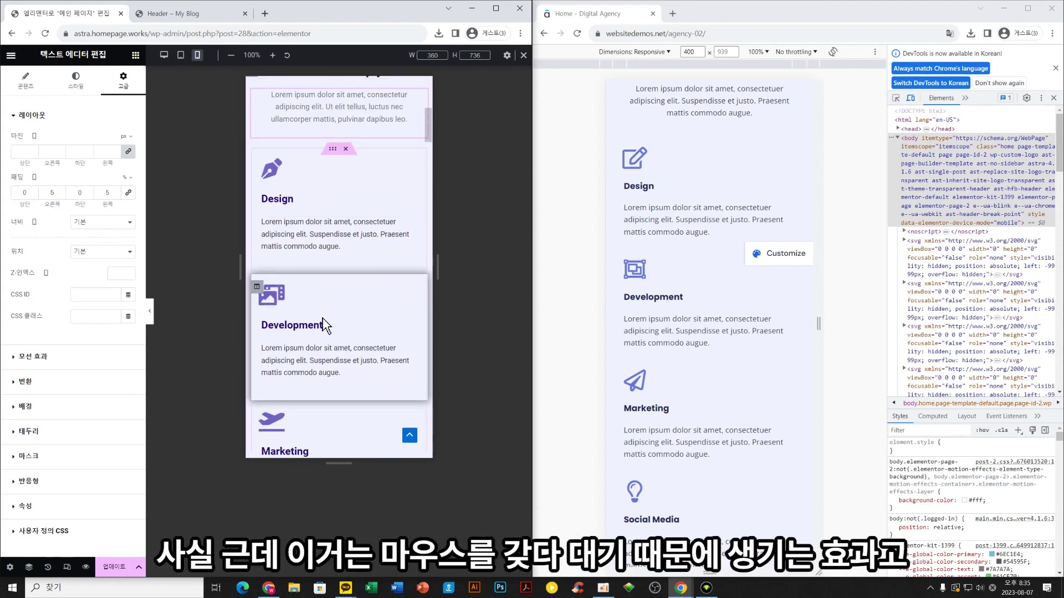
scroll(325, 310, "down", 2)
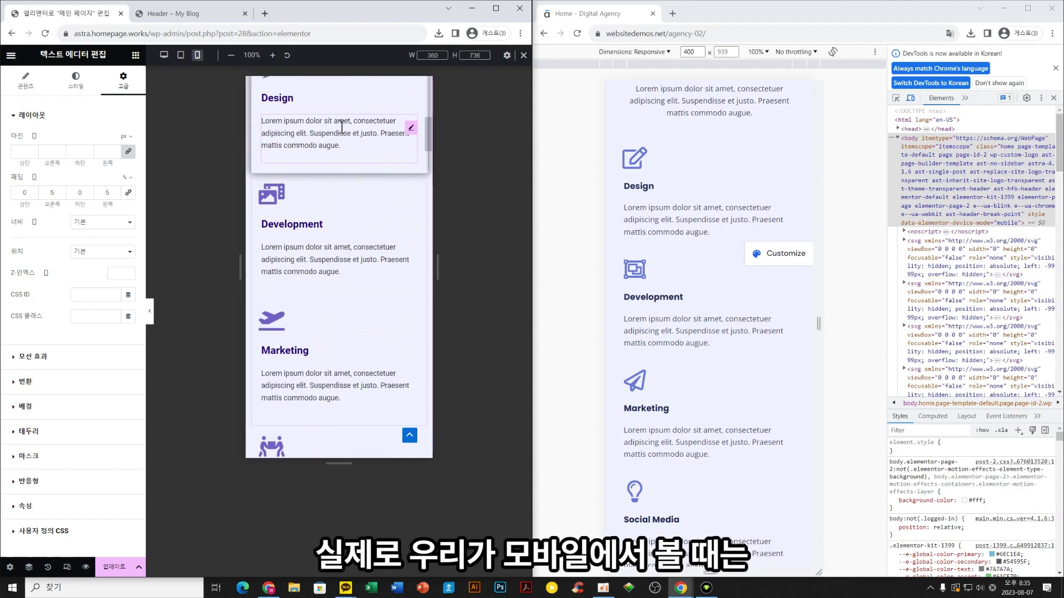
scroll(340, 133, "up", 2)
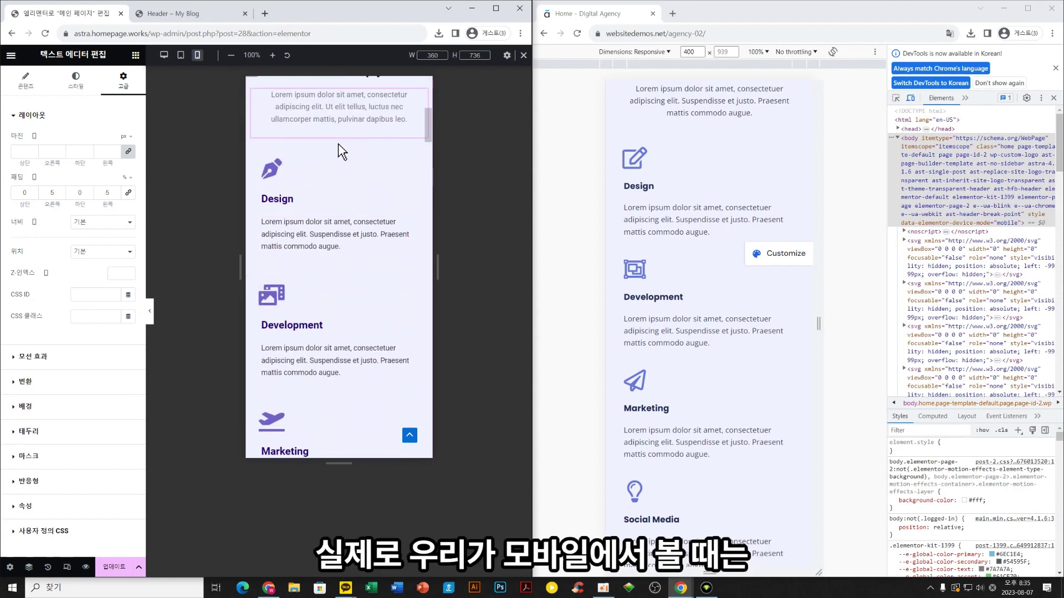
left_click(109, 572)
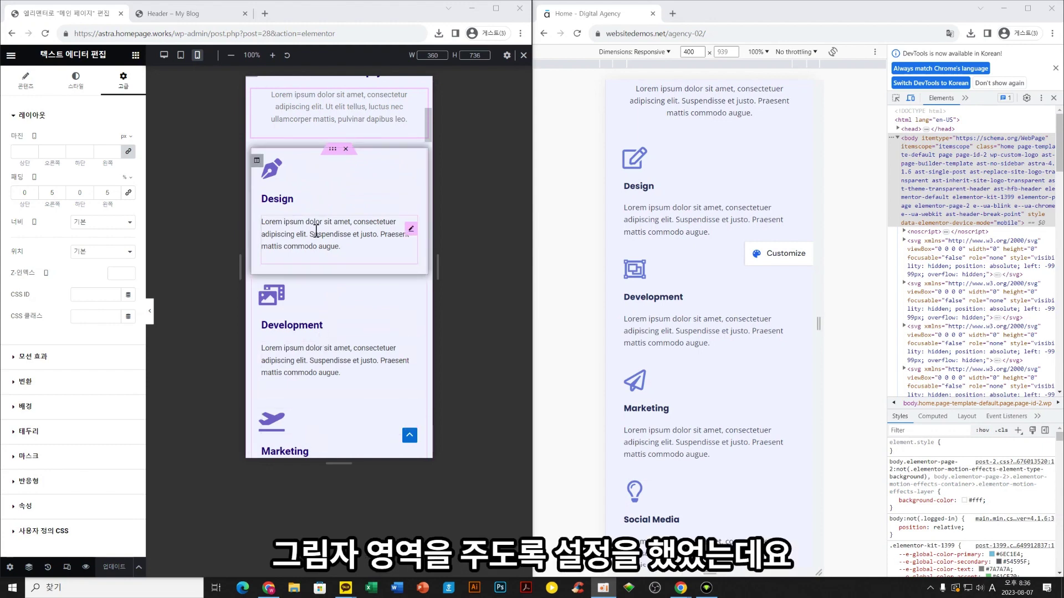
Compare the service boxes with the Digital Agency example and look through the mobile page down to the Portfolio section
scroll(738, 183, "up", 3)
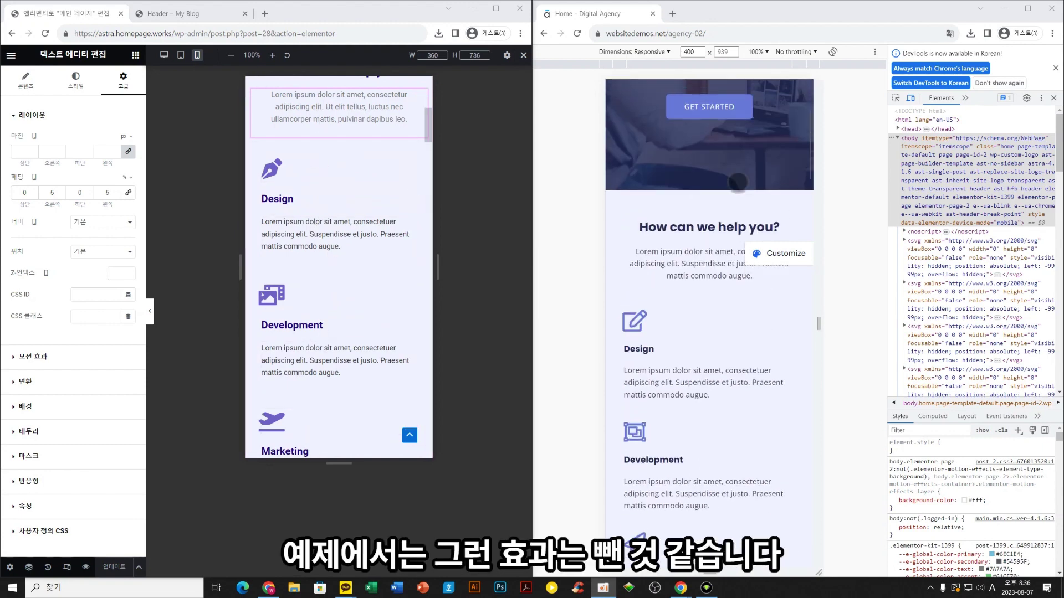
scroll(686, 347, "down", 1)
scroll(676, 288, "down", 2)
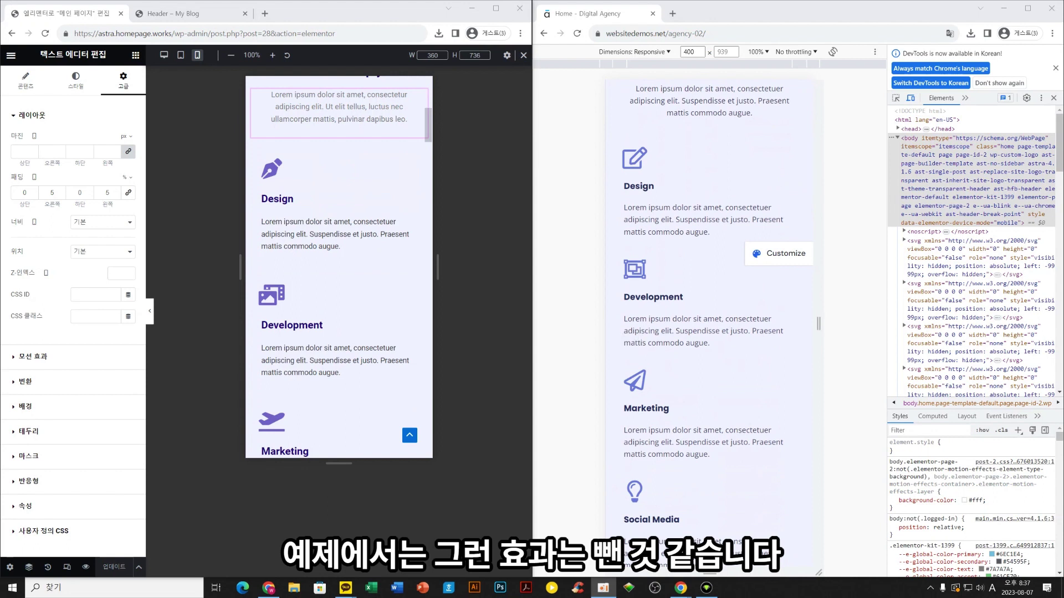
scroll(715, 277, "down", 1)
scroll(332, 219, "up", 1)
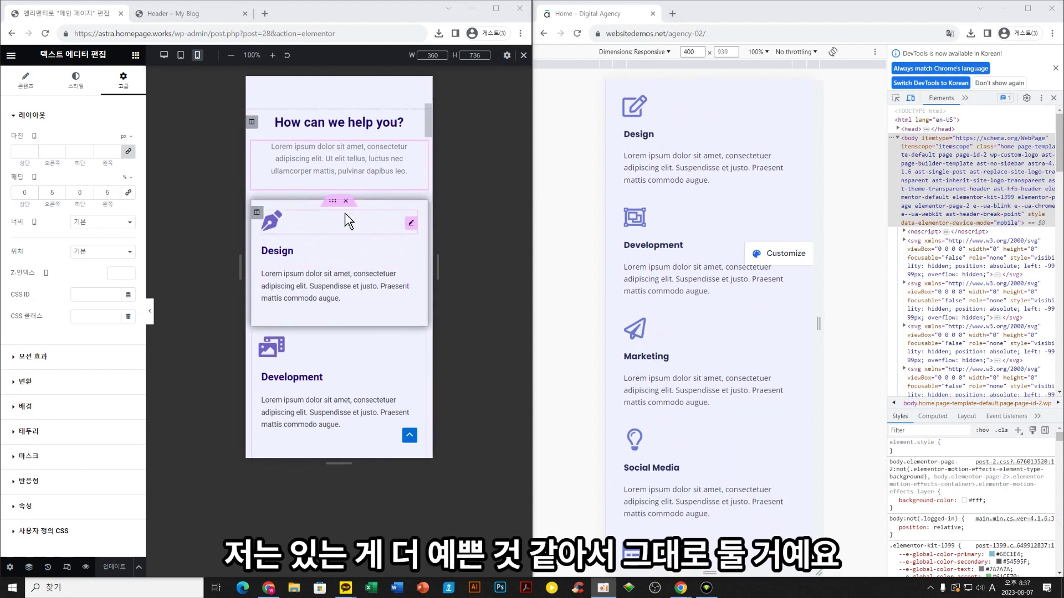
scroll(334, 249, "down", 1)
scroll(324, 347, "down", 1)
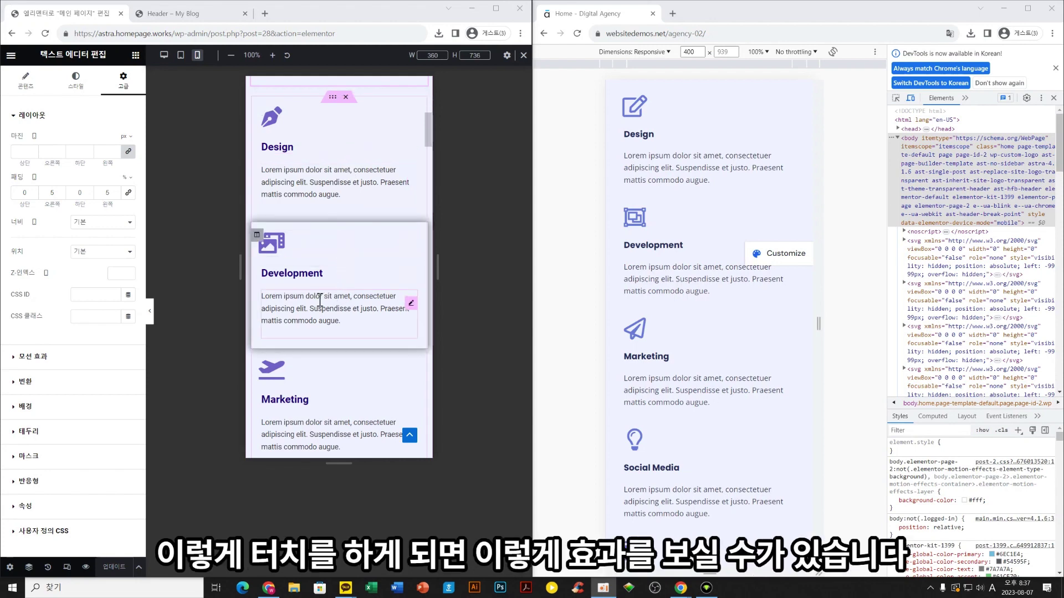
scroll(344, 299, "down", 8)
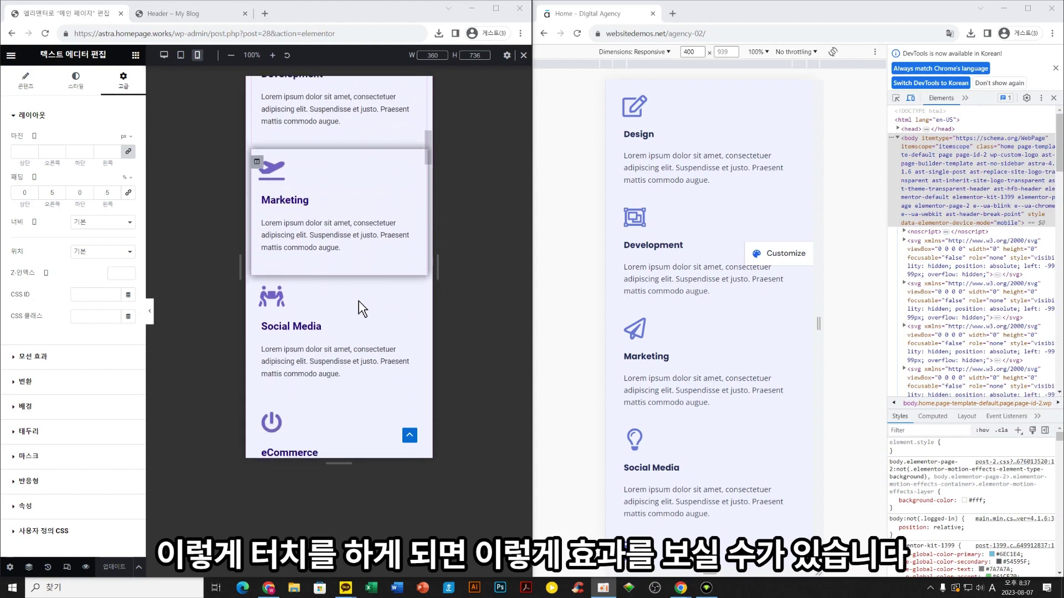
scroll(355, 249, "down", 5)
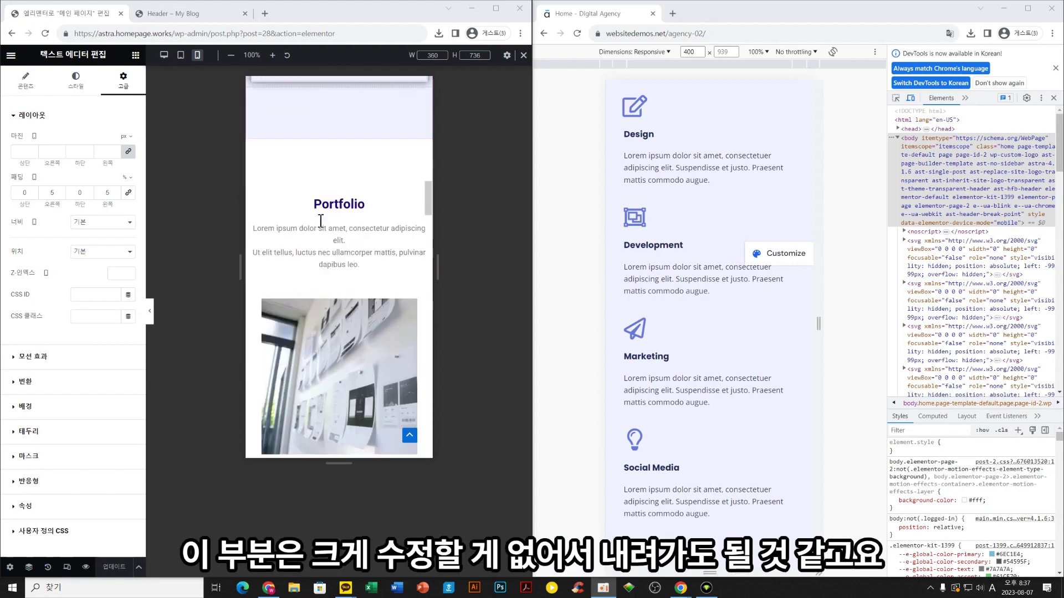
Remove the line break before "Ut elit tellus" in the paragraph under the Portfolio heading
scroll(677, 311, "down", 12)
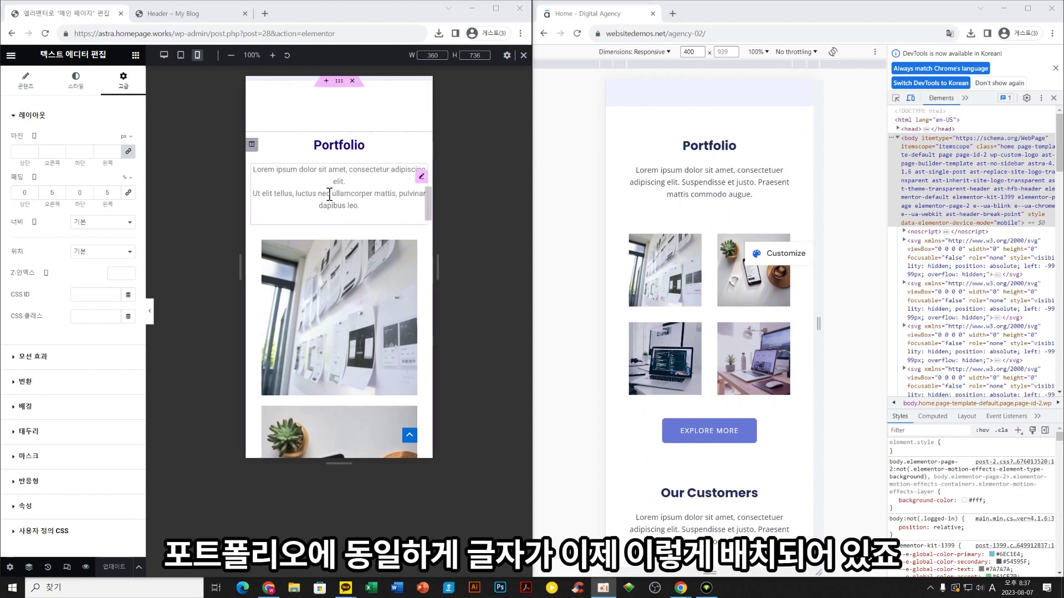
left_click(420, 178)
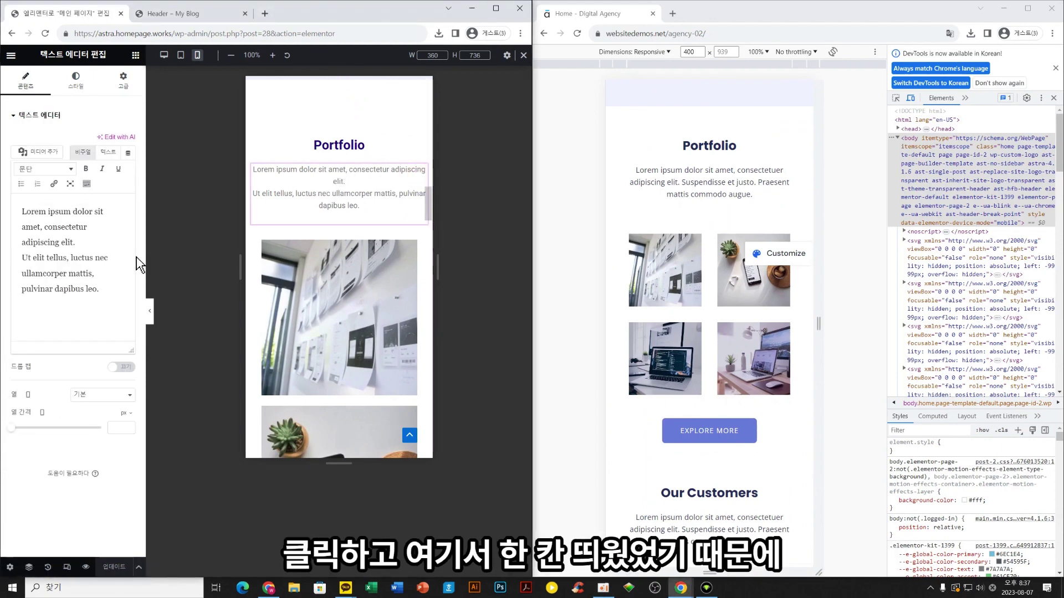
left_click(21, 260)
key("BackSpace")
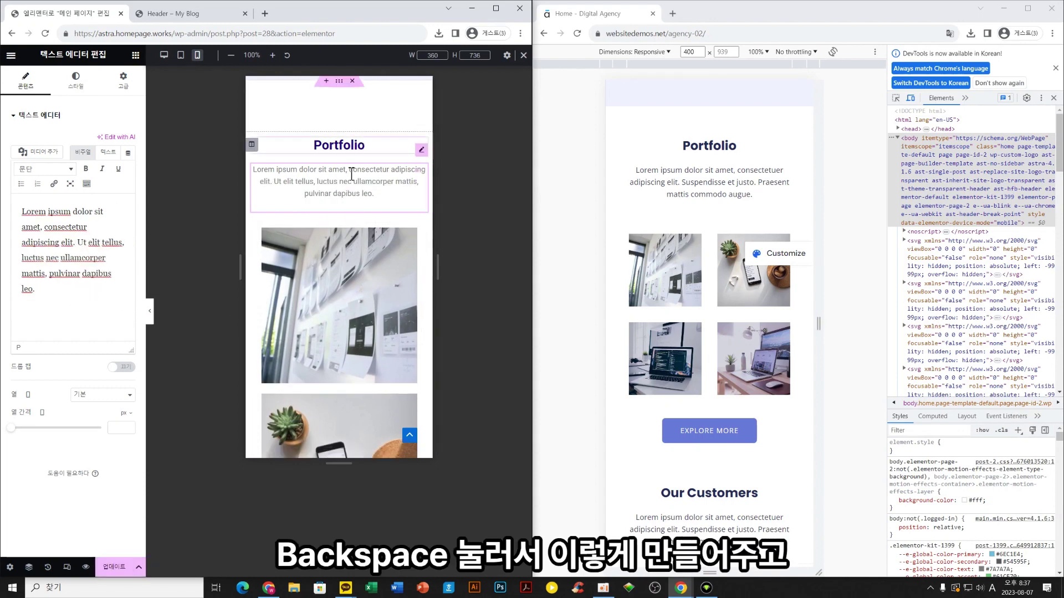
Match the Portfolio paragraph's mobile padding to the "How can we help you?" paragraph: unlink it, switch to %, and enter 5 for right and left
scroll(368, 204, "down", 10)
scroll(364, 202, "up", 10)
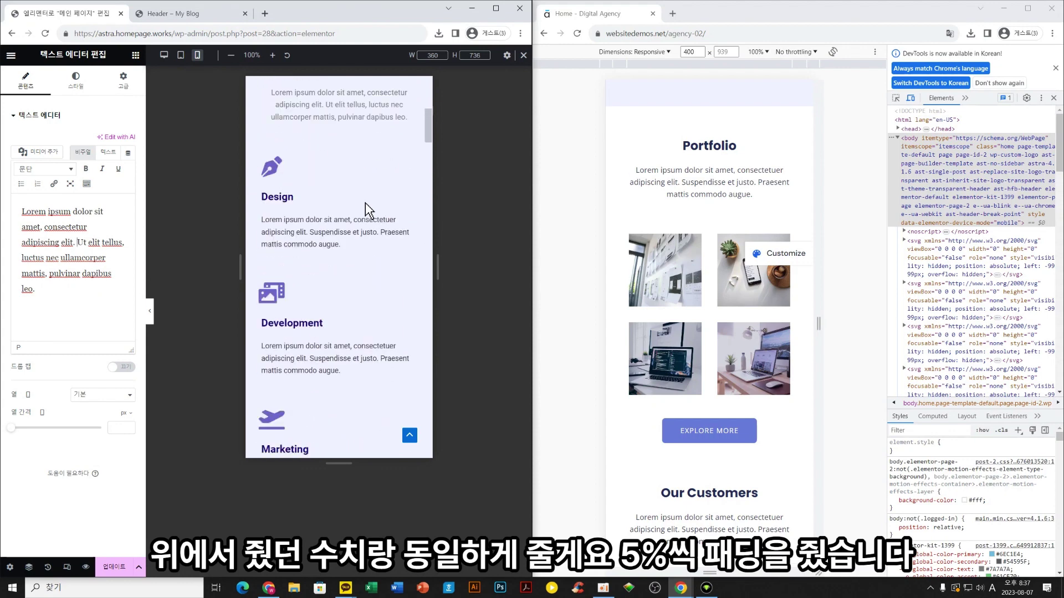
left_click(108, 89)
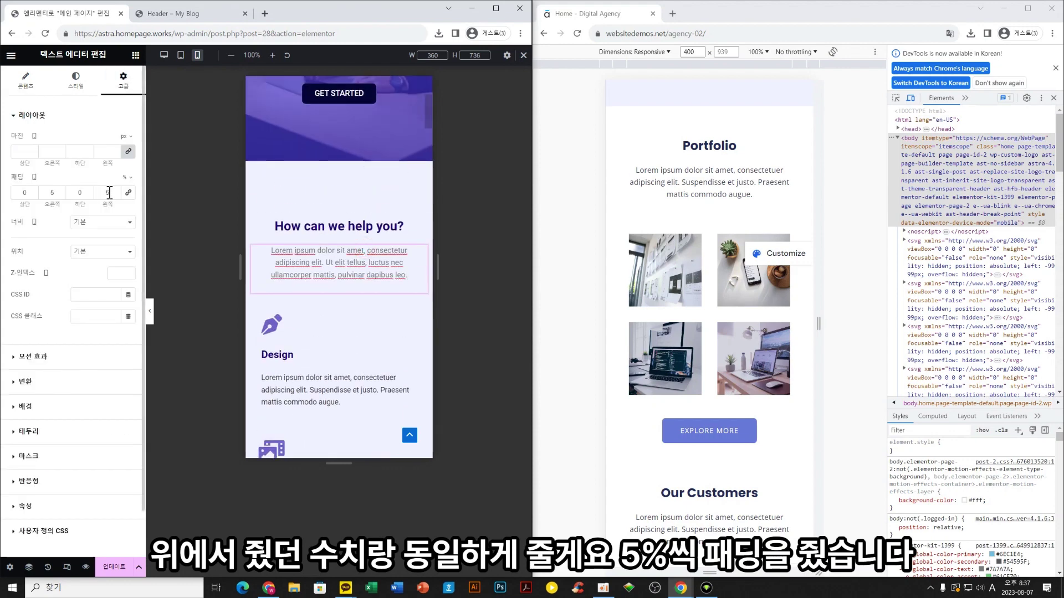
scroll(275, 296, "down", 10)
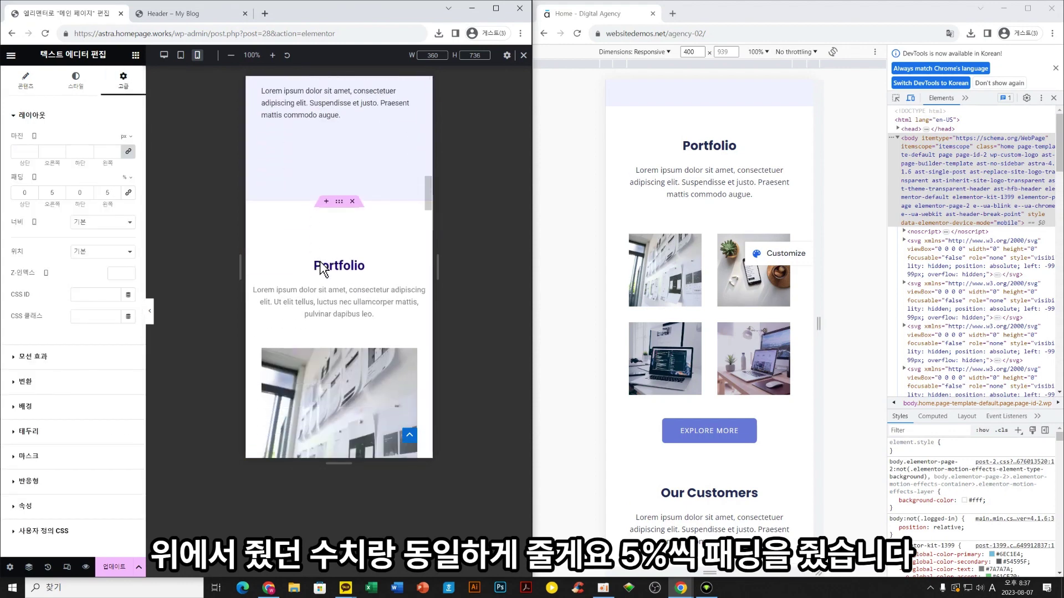
scroll(325, 270, "down", 2)
left_click(424, 172)
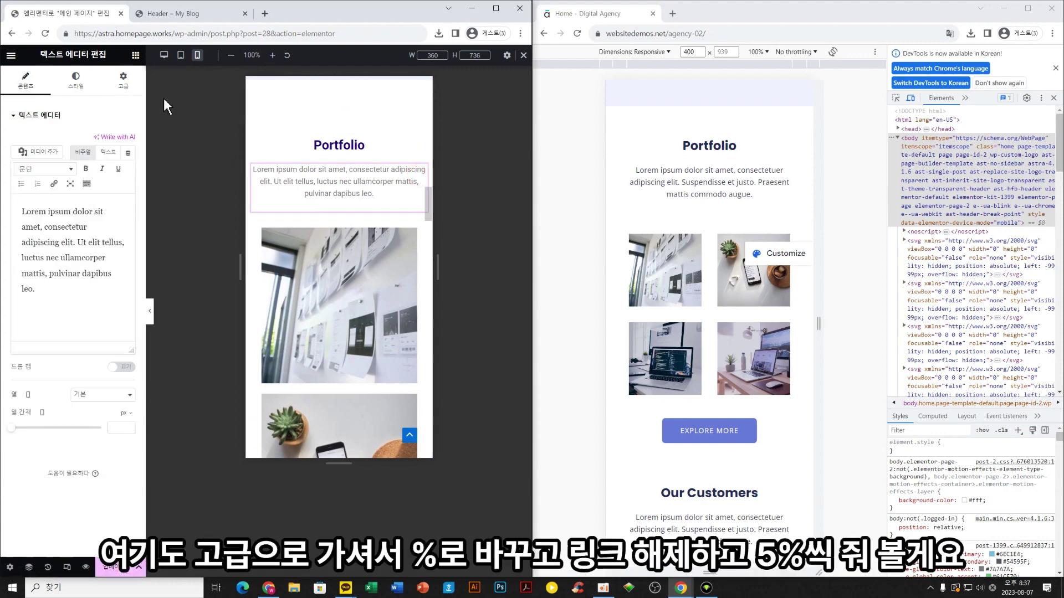
left_click(118, 83)
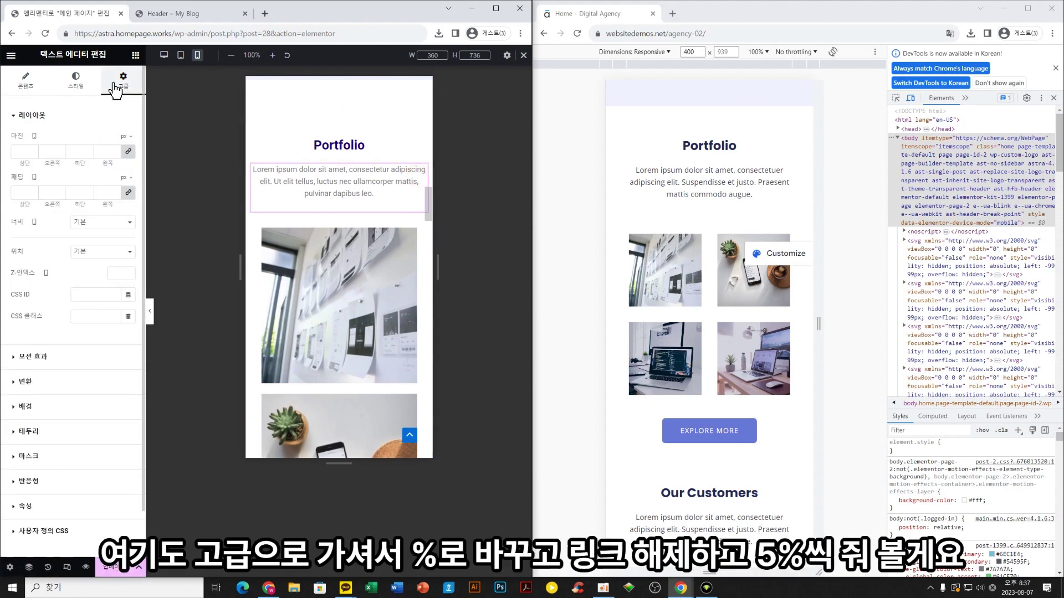
left_click(132, 198)
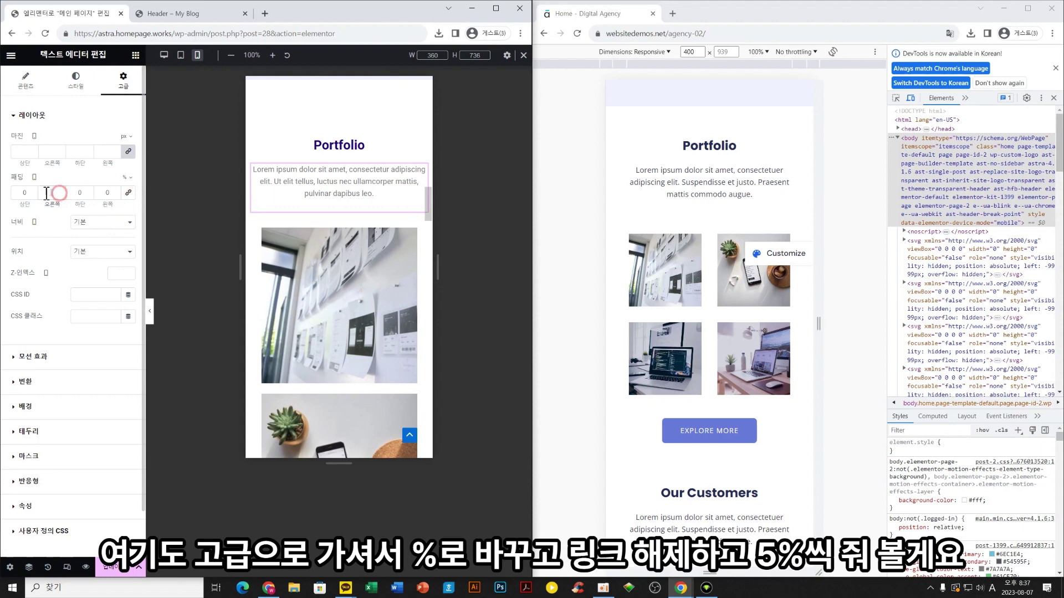
type("55")
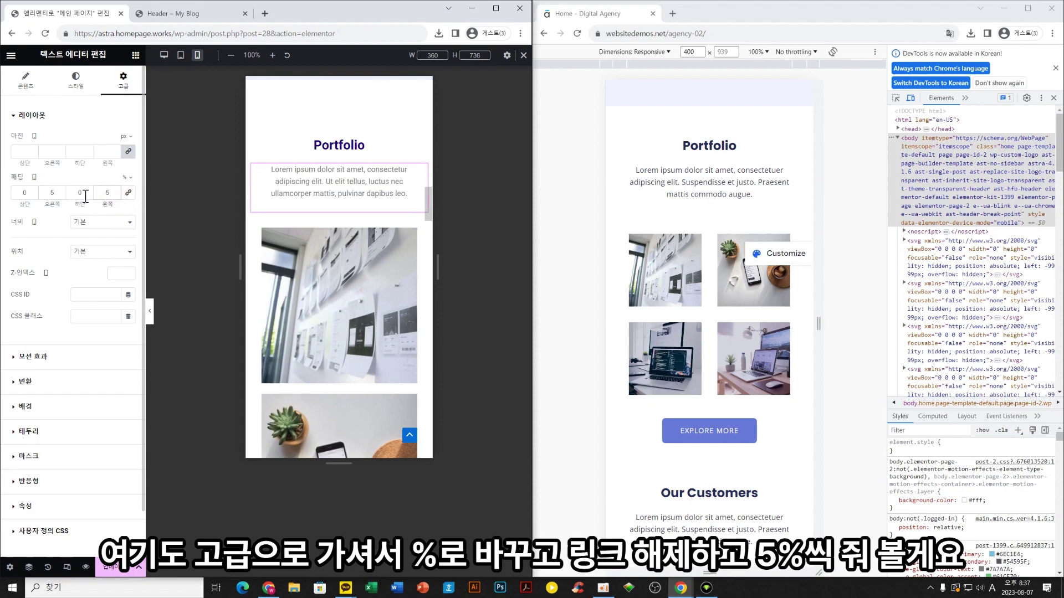
Switch to desktop view at full window size and compare the Portfolio paragraph with the "How can we help you?" paragraph's padding
left_click(164, 53)
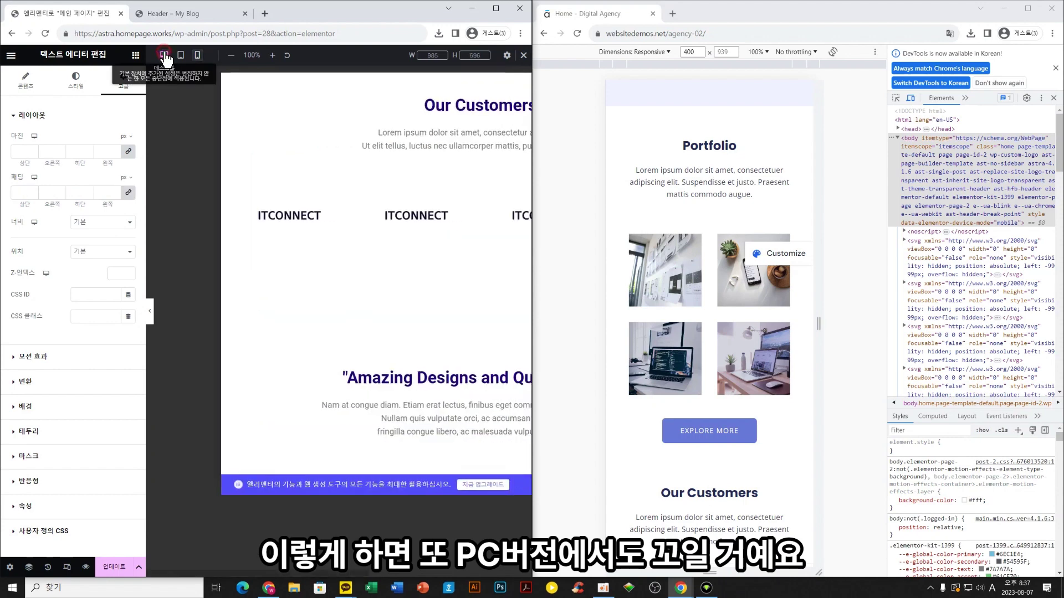
scroll(427, 327, "up", 8)
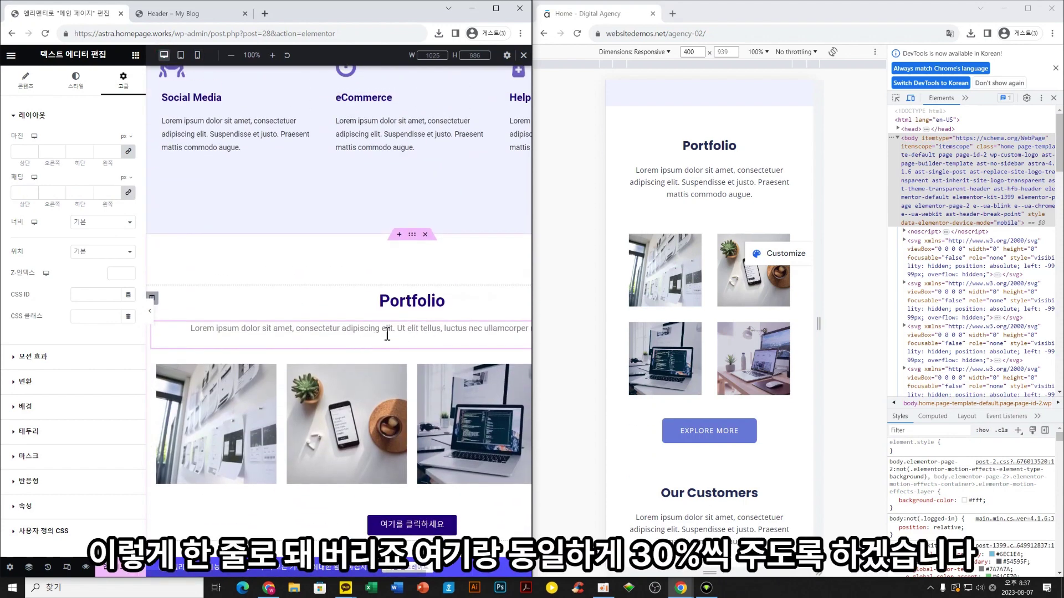
left_click(494, 8)
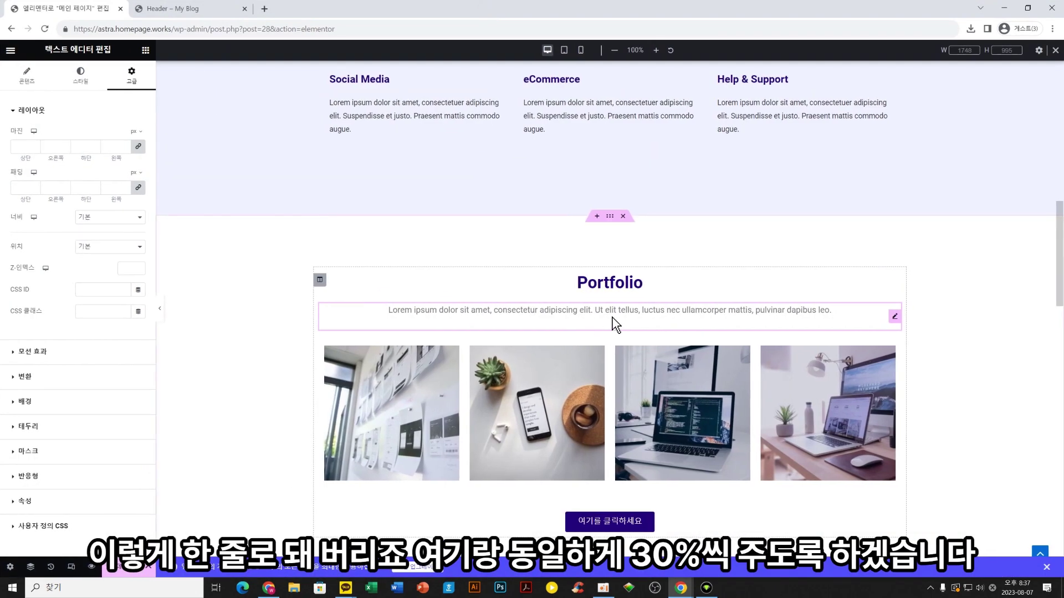
scroll(614, 316, "up", 5)
scroll(614, 316, "up", 1)
left_click(596, 281)
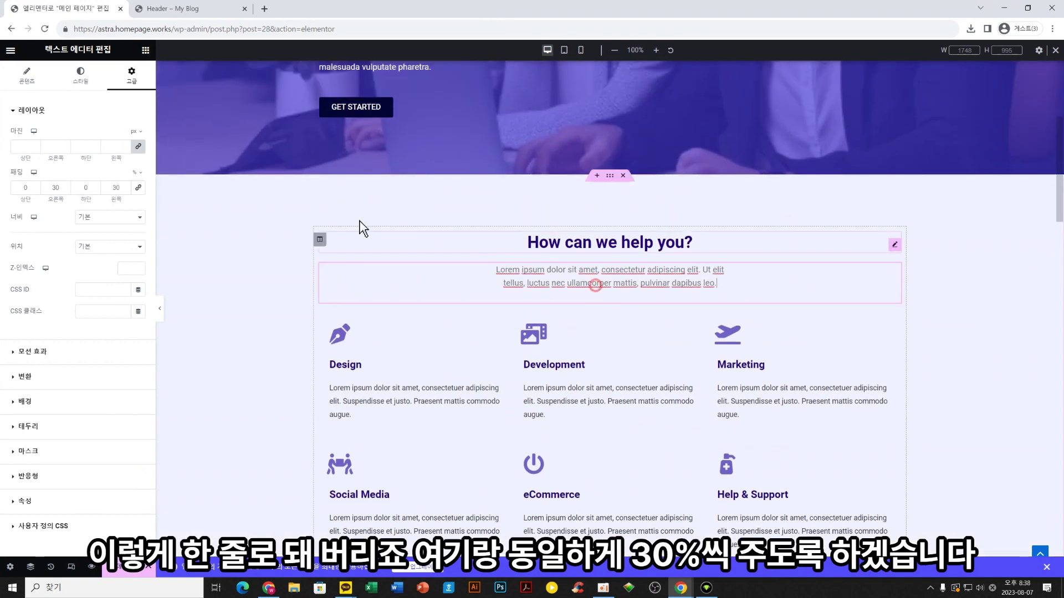
scroll(563, 375, "down", 6)
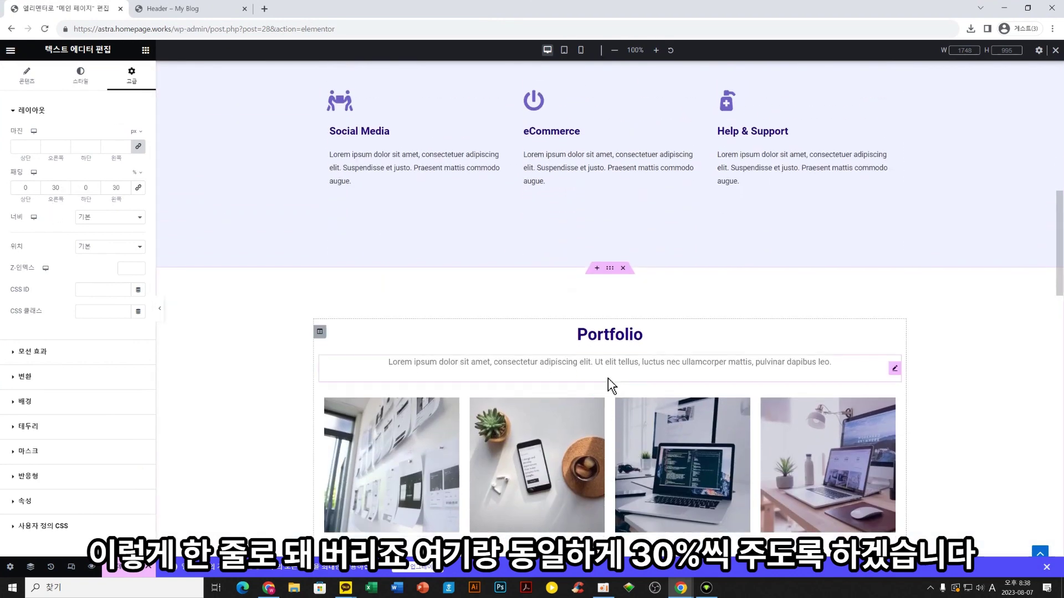
Set the Portfolio paragraph's desktop padding in % with unlinked sides, entering 30 for right and left
left_click(605, 361)
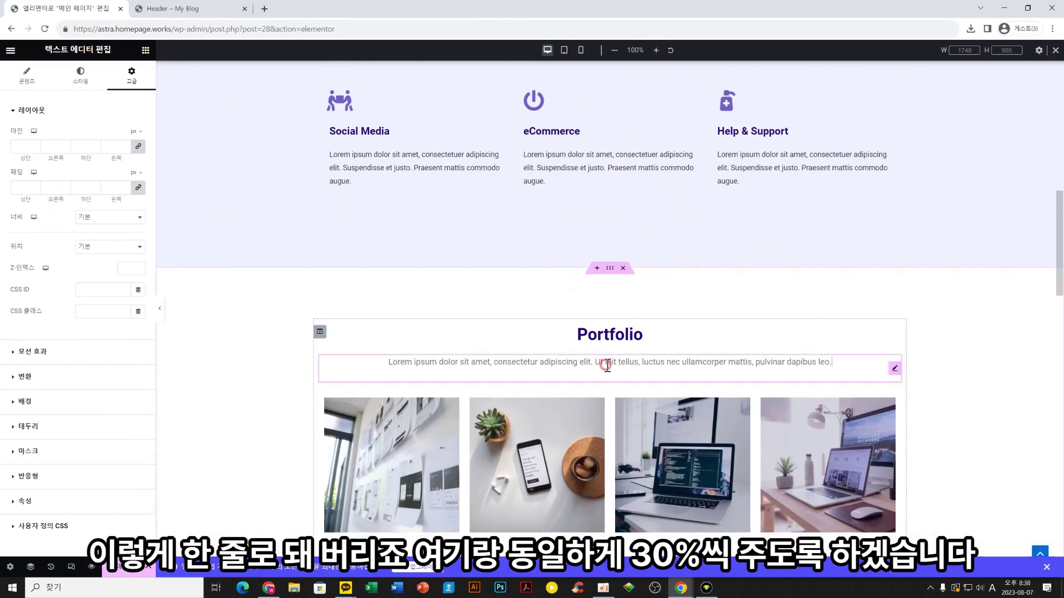
left_click(140, 190)
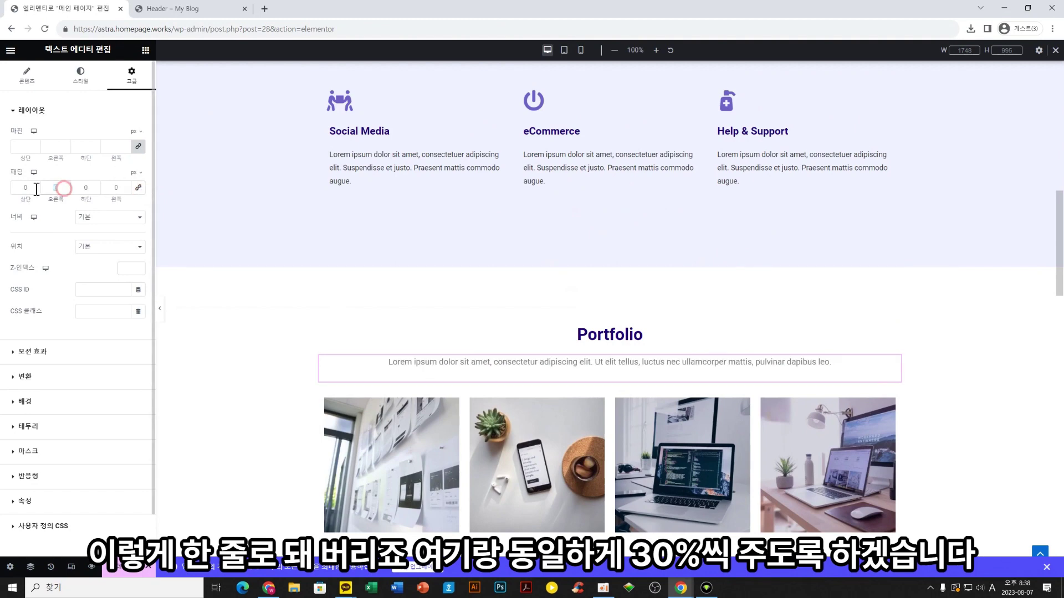
type("30")
left_click(121, 187)
type("30")
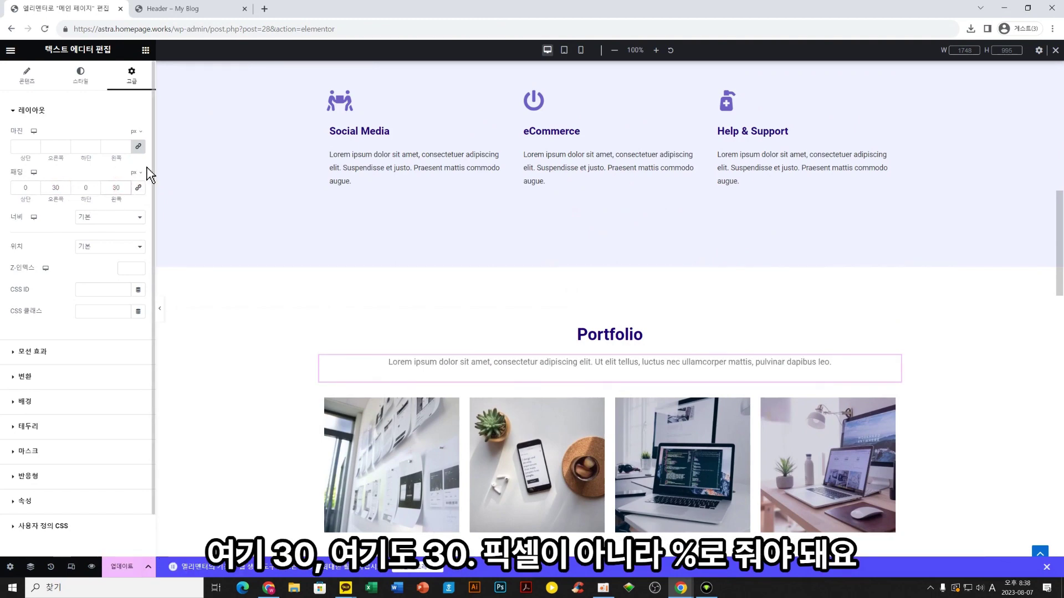
left_click(138, 176)
left_click(138, 194)
left_click(56, 188)
type("30")
left_click(116, 188)
type("30")
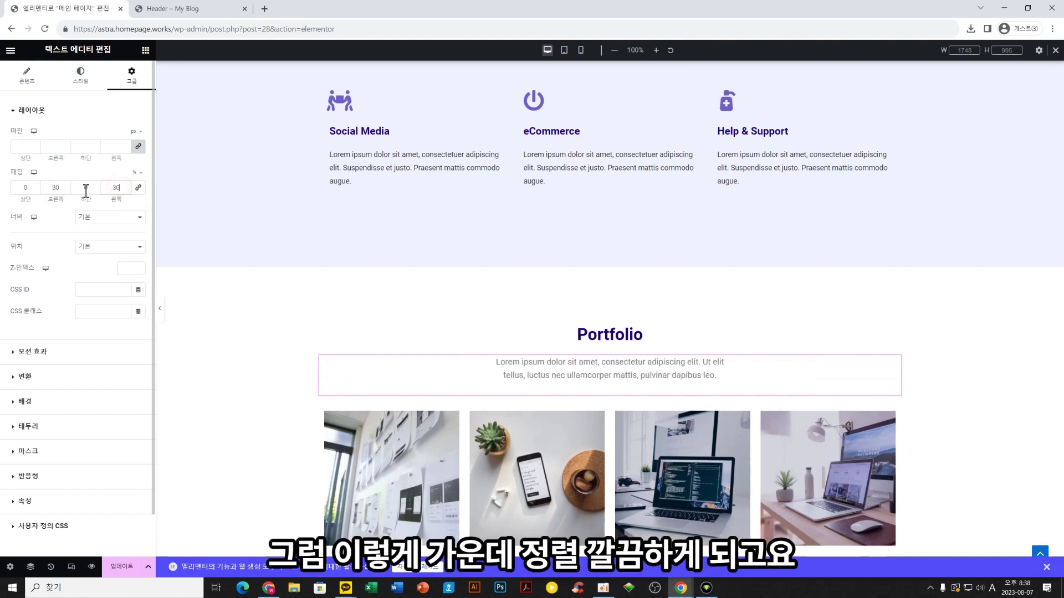
Check the Portfolio paragraph's alignment in desktop view and in mobile view
scroll(686, 372, "down", 1)
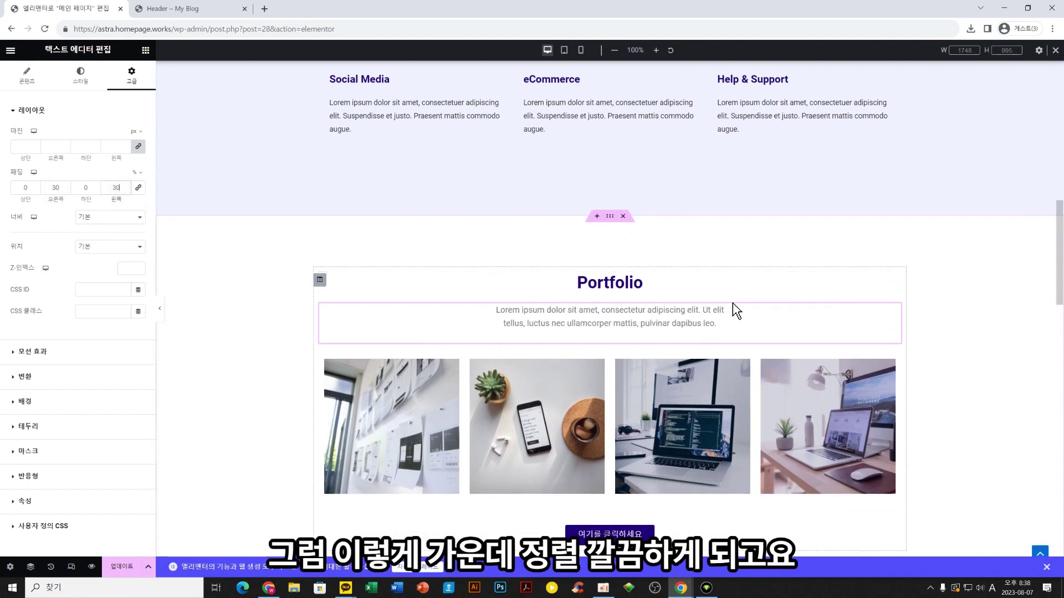
left_click(581, 49)
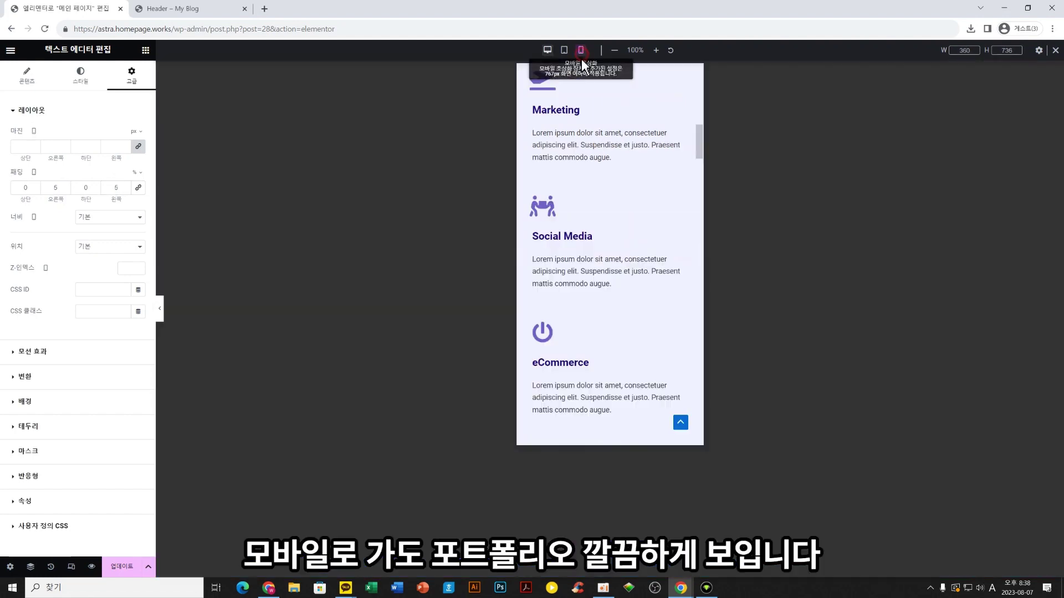
scroll(619, 253, "down", 5)
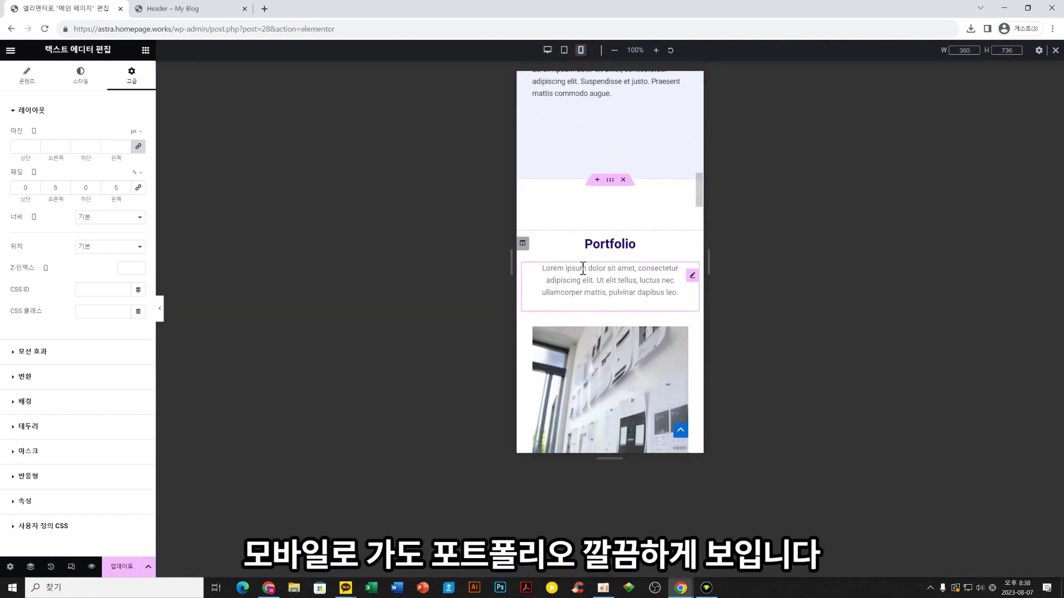
scroll(582, 268, "down", 2)
Place the editor beside the Digital Agency example again and compare the mobile layout of the Portfolio images
key("super+Left")
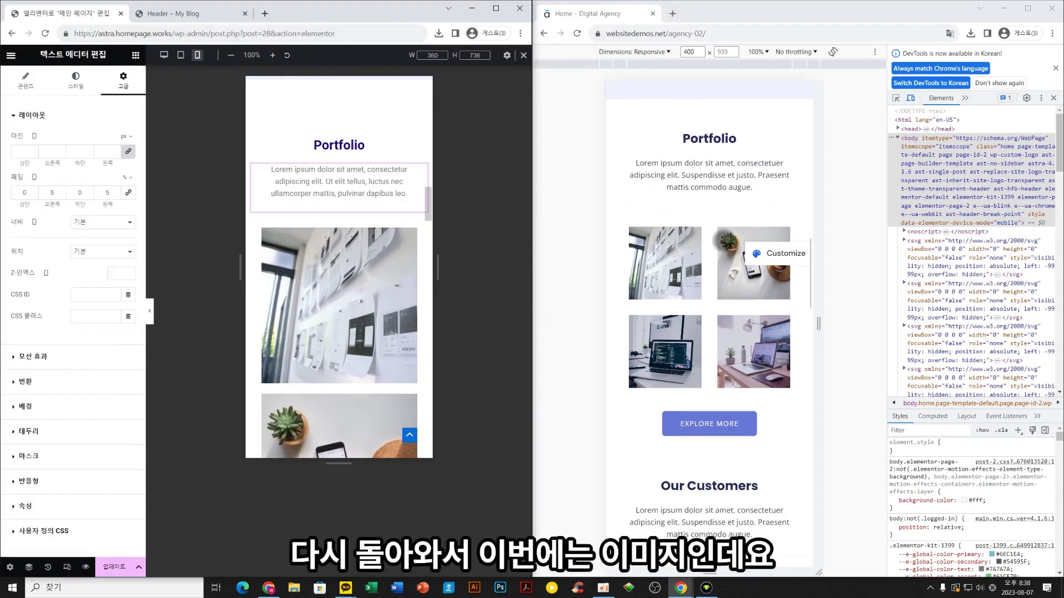
scroll(720, 266, "down", 1)
scroll(367, 221, "down", 4)
scroll(341, 278, "up", 3)
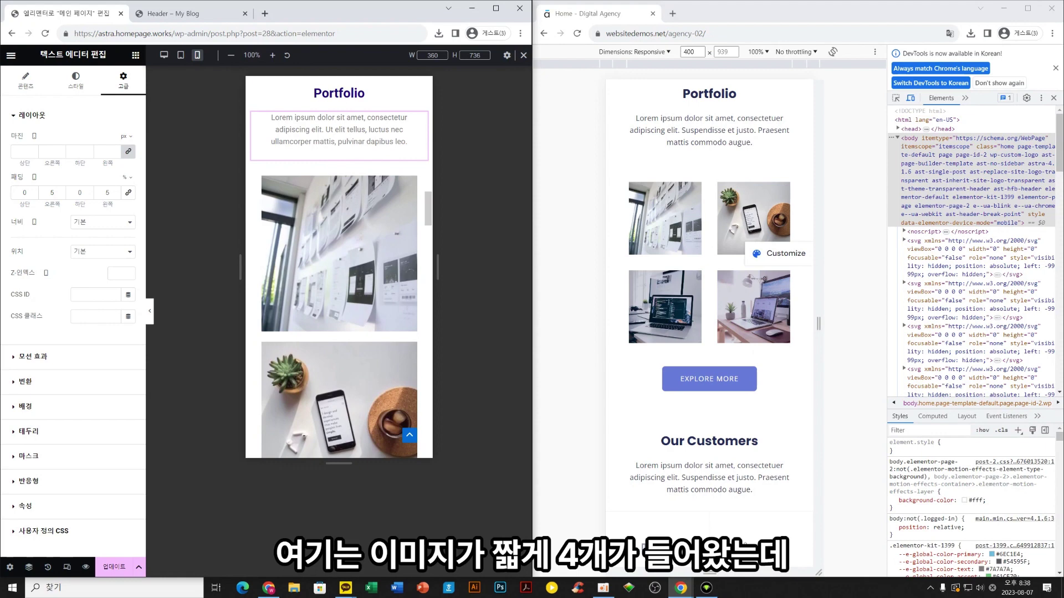
scroll(318, 128, "down", 7)
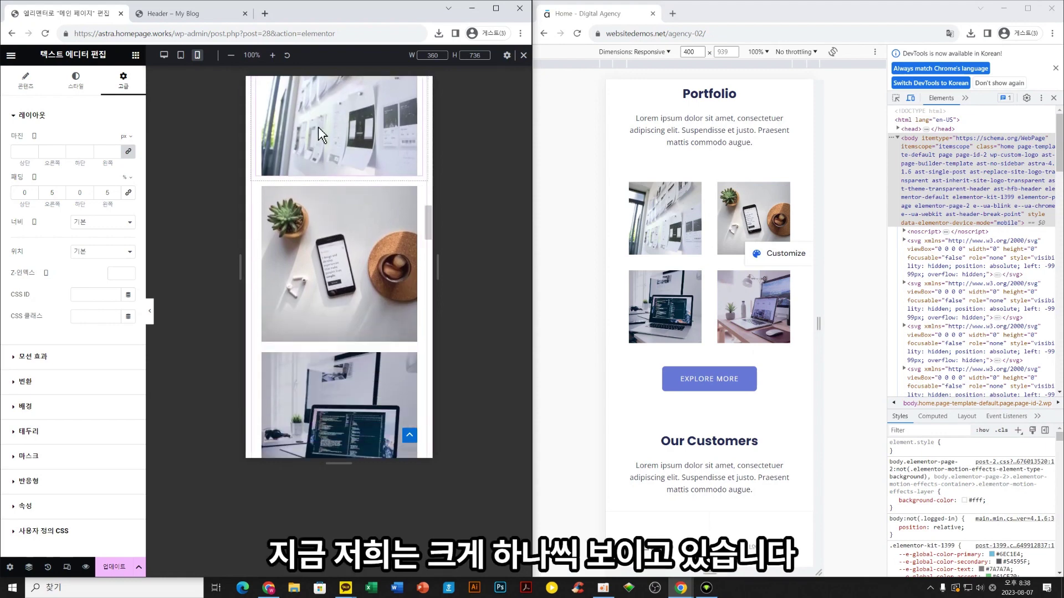
scroll(335, 266, "down", 3)
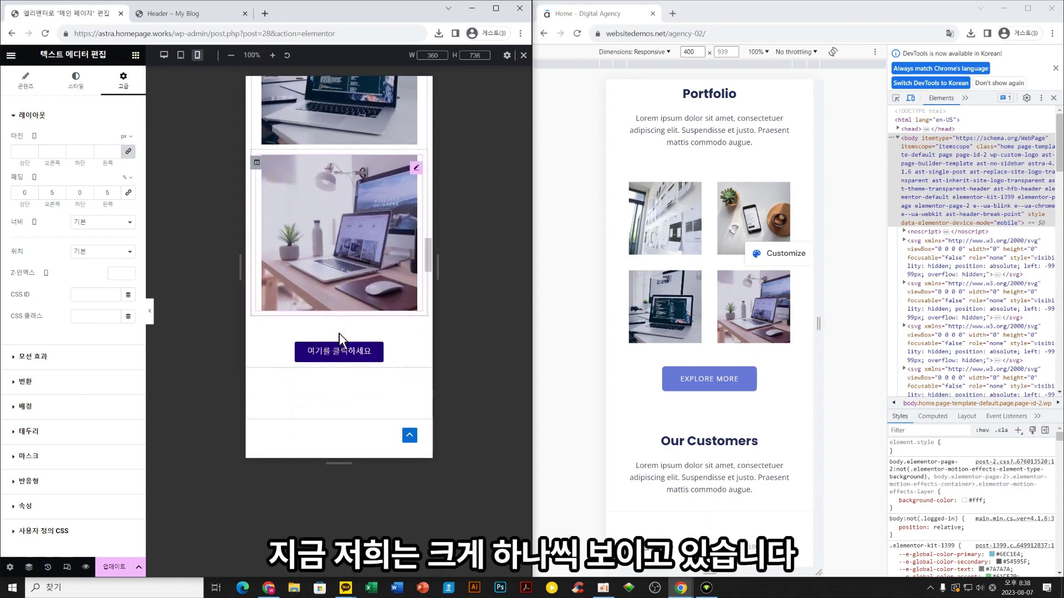
scroll(339, 327, "up", 8)
scroll(341, 324, "up", 4)
scroll(277, 388, "down", 1)
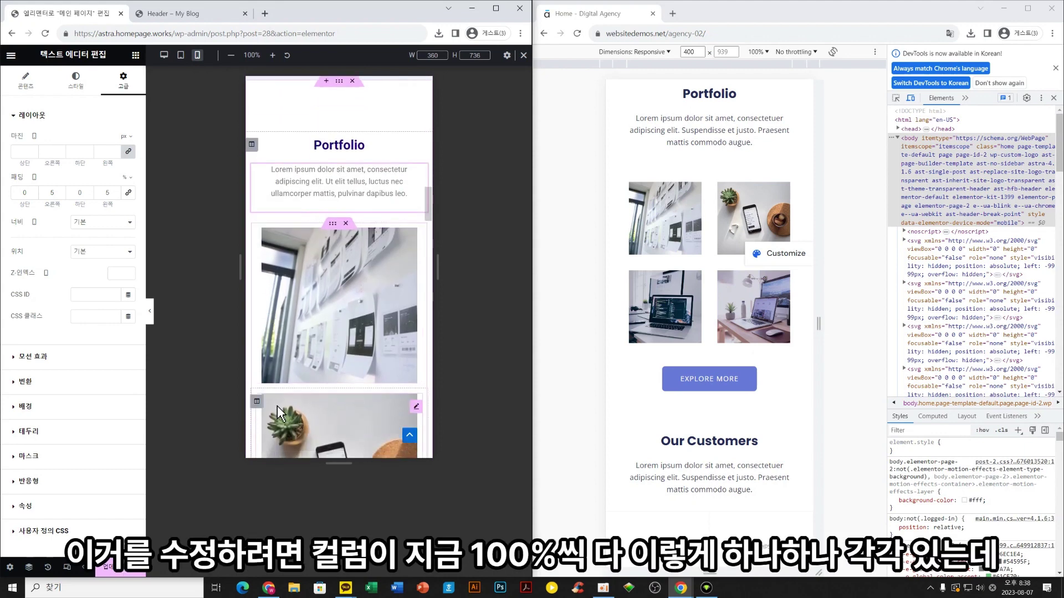
Examine the mobile column widths of the individual Portfolio images
left_click(256, 237)
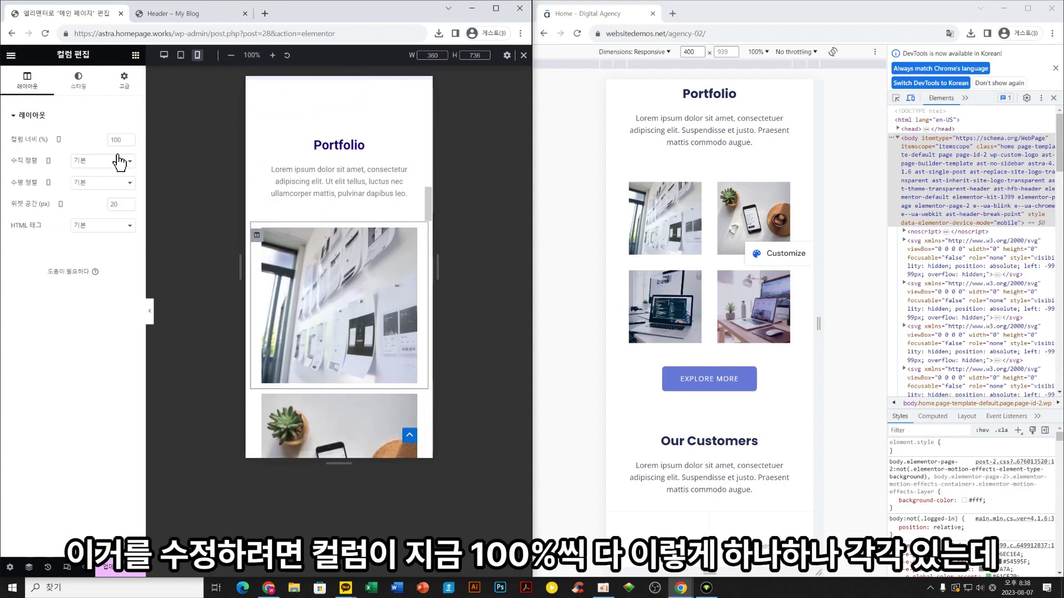
scroll(303, 345, "down", 2)
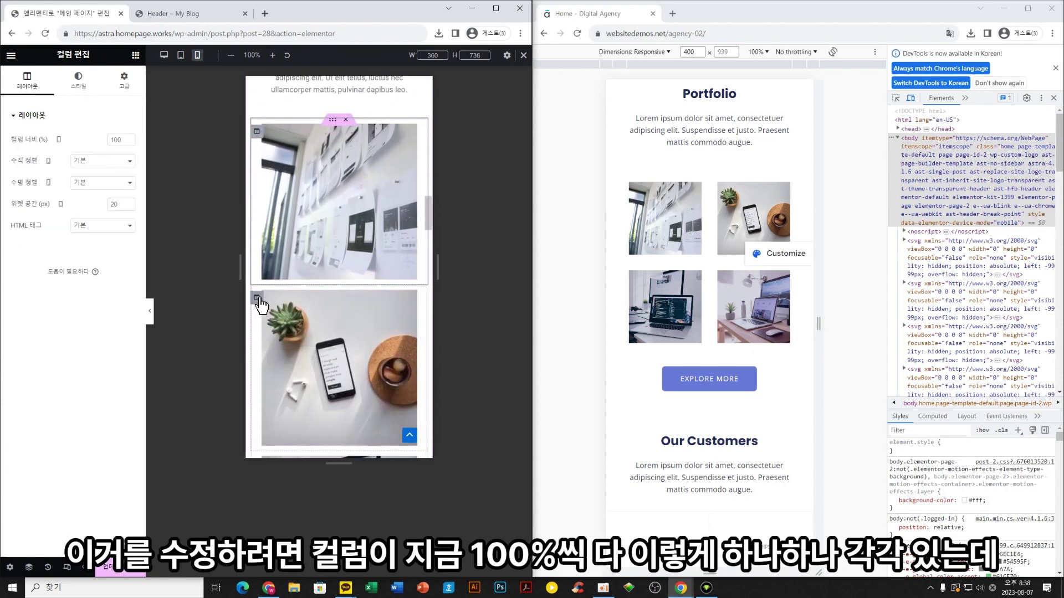
left_click(258, 298)
scroll(261, 304, "down", 3)
scroll(258, 305, "up", 5)
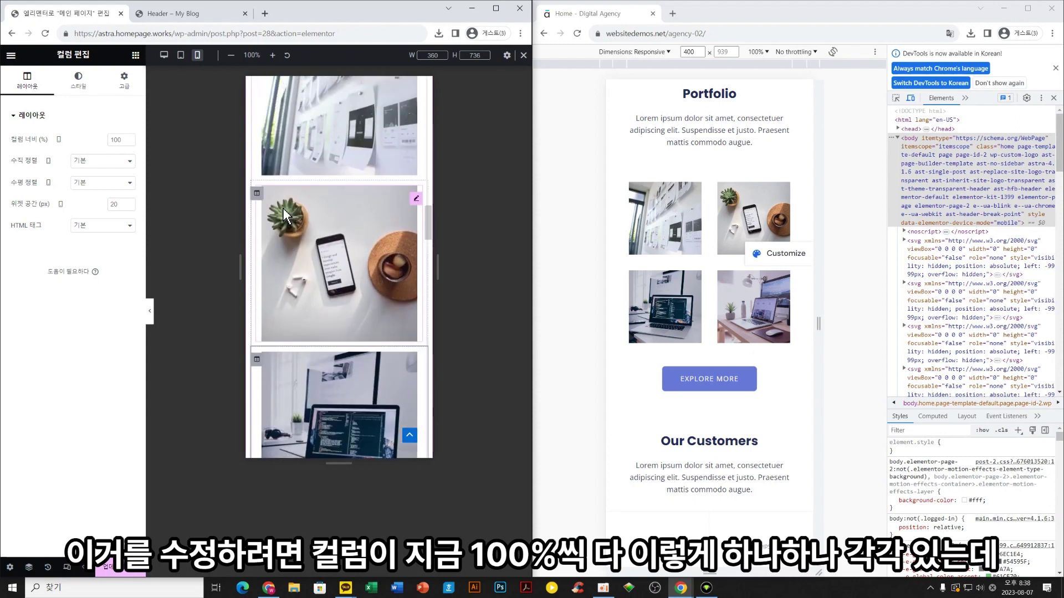
Set the mobile column width of the first and second Portfolio images to 50%
left_click(258, 239)
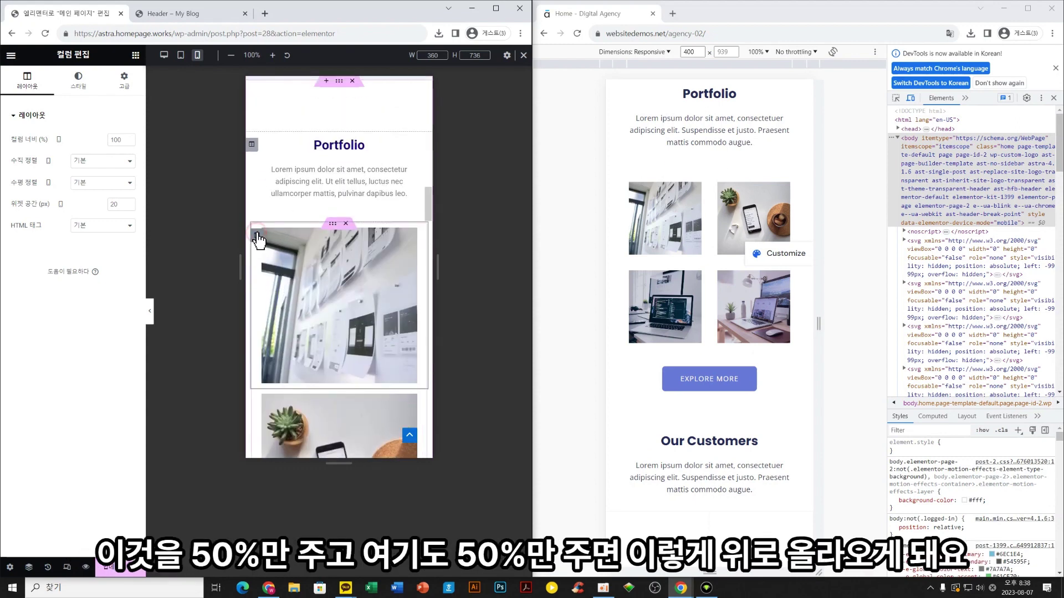
left_click(119, 140)
type("50")
left_click(258, 326)
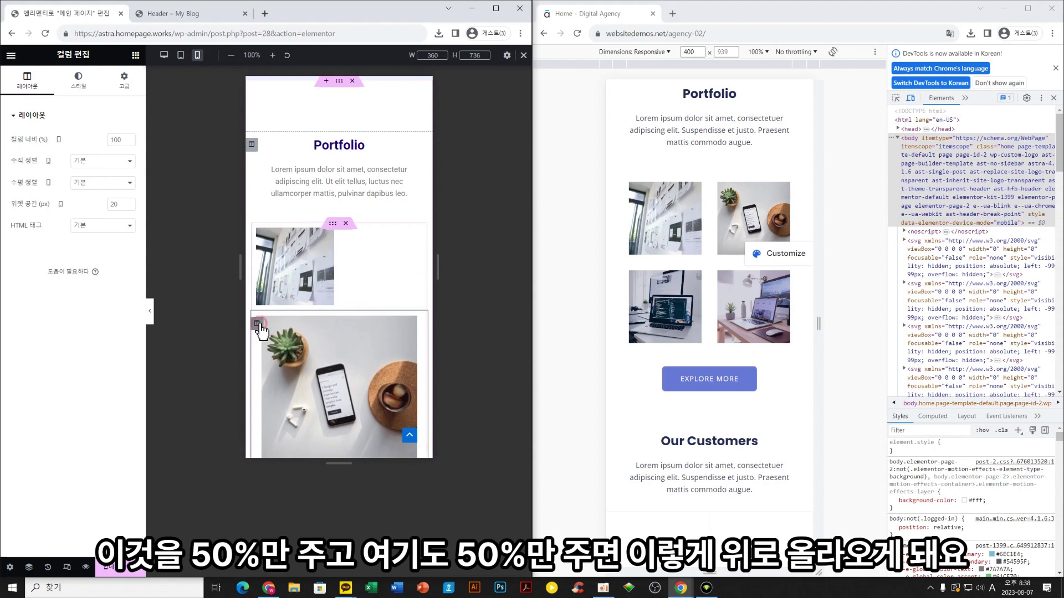
left_click(120, 139)
type("50")
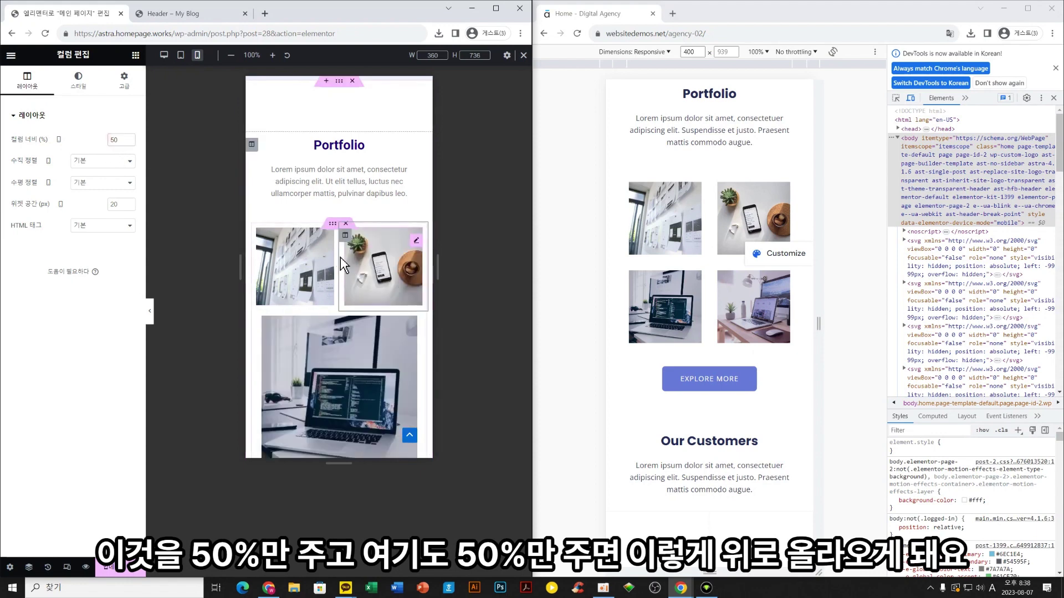
Set the mobile column width of the third and fourth Portfolio images, the two laptop photos, to 50%
scroll(339, 333, "down", 1)
left_click(259, 273)
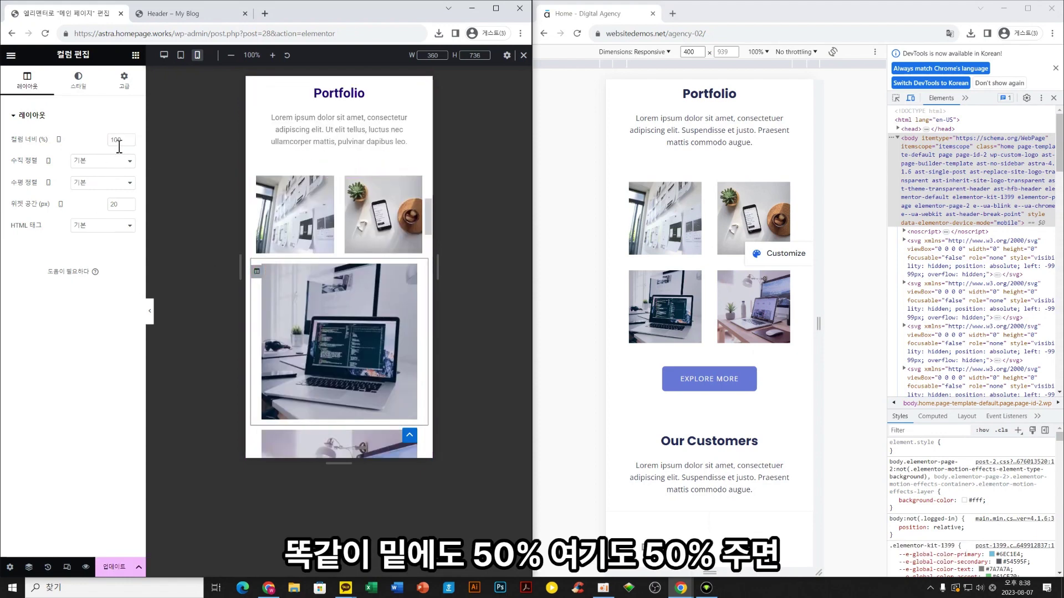
double_click(119, 142)
type("50")
scroll(339, 277, "down", 2)
left_click(256, 256)
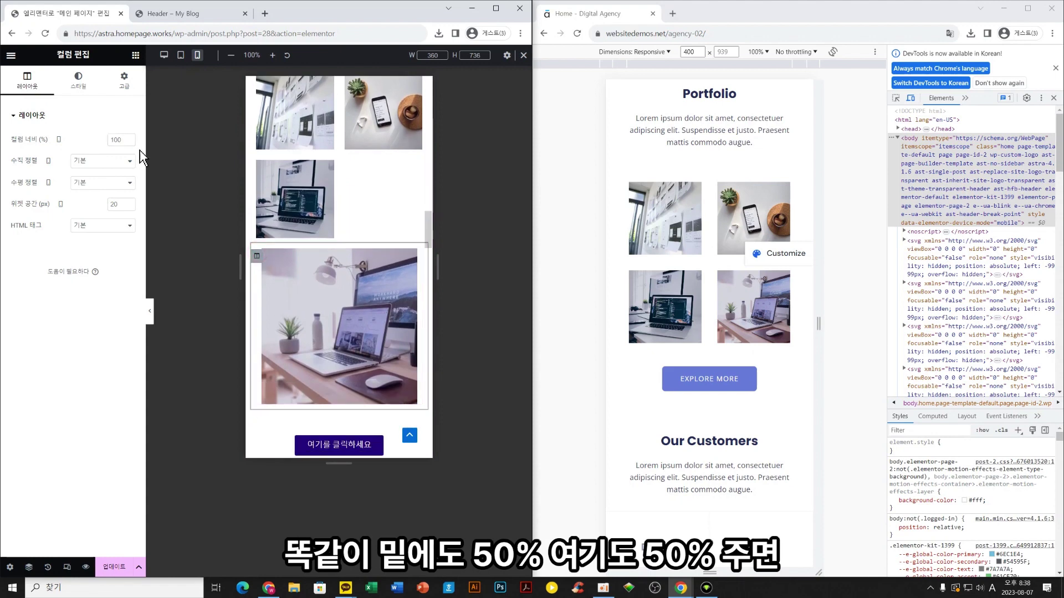
double_click(119, 140)
type("50")
scroll(380, 333, "up", 3)
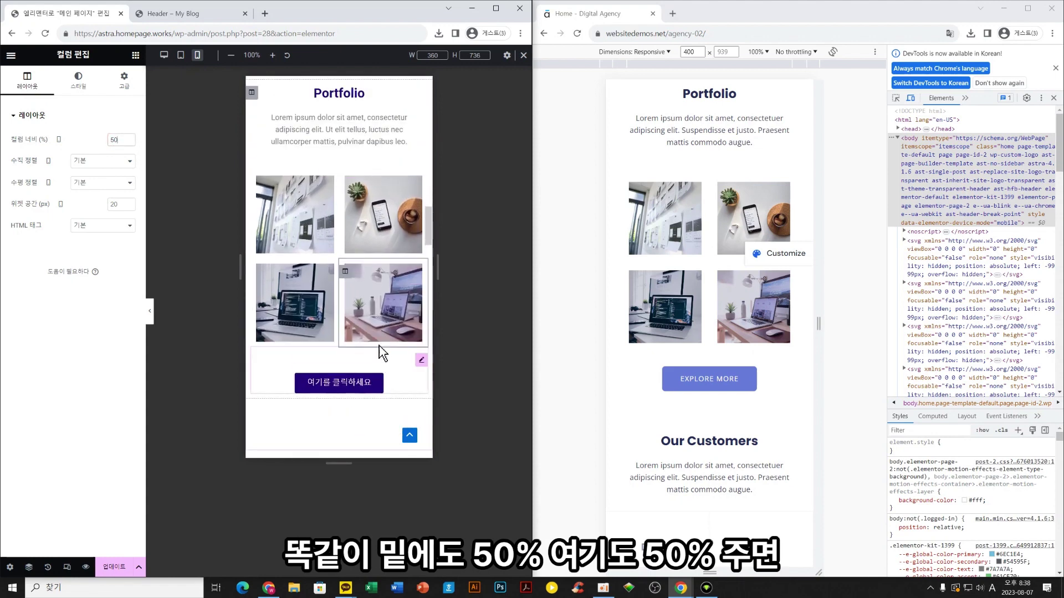
Check the Portfolio section's paragraph and images in full-window desktop view and again in mobile view
left_click(359, 143)
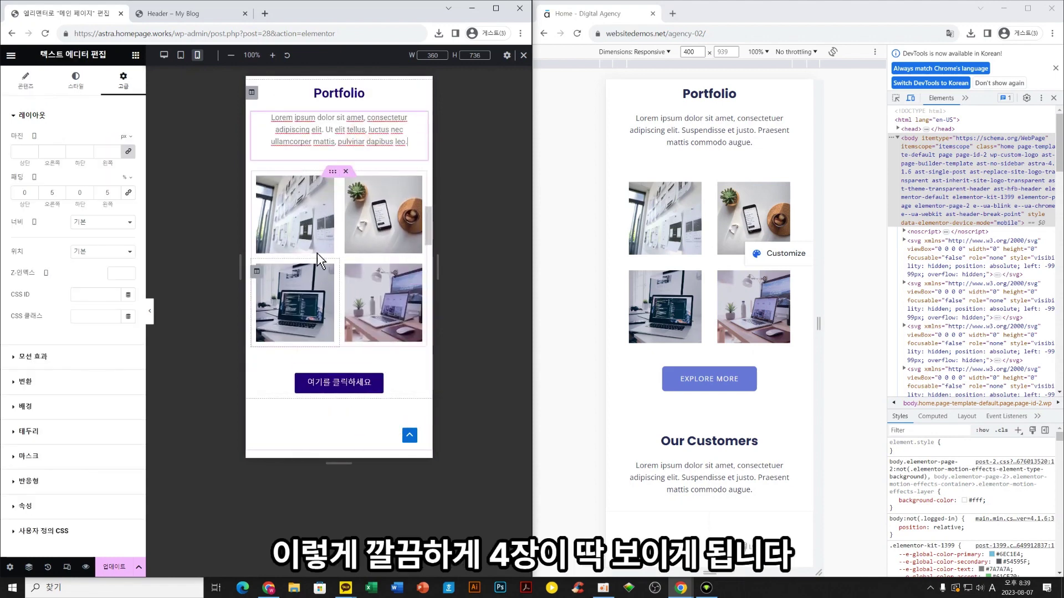
left_click(164, 55)
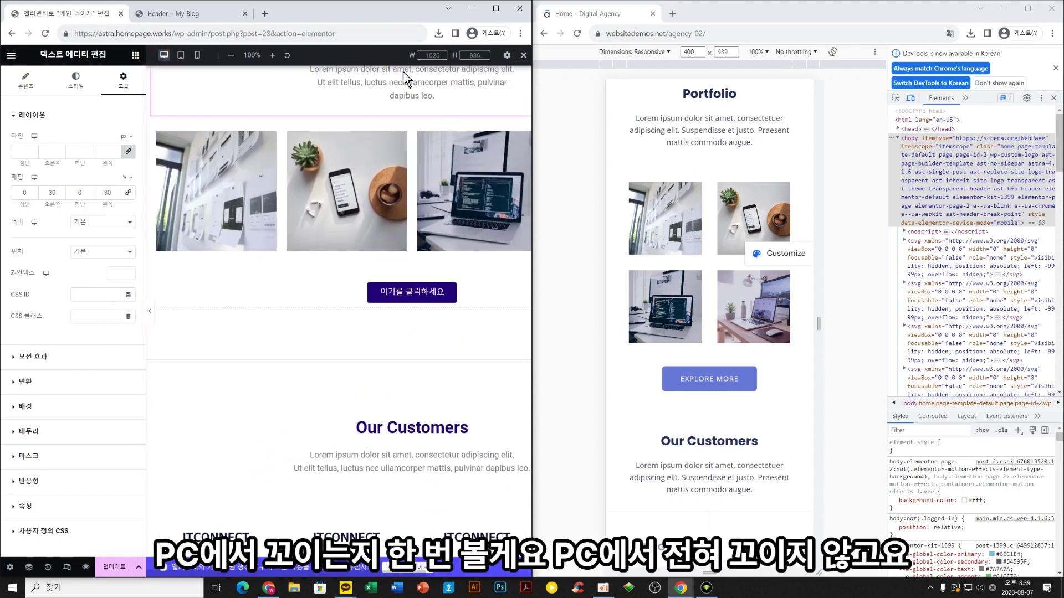
left_click(491, 17)
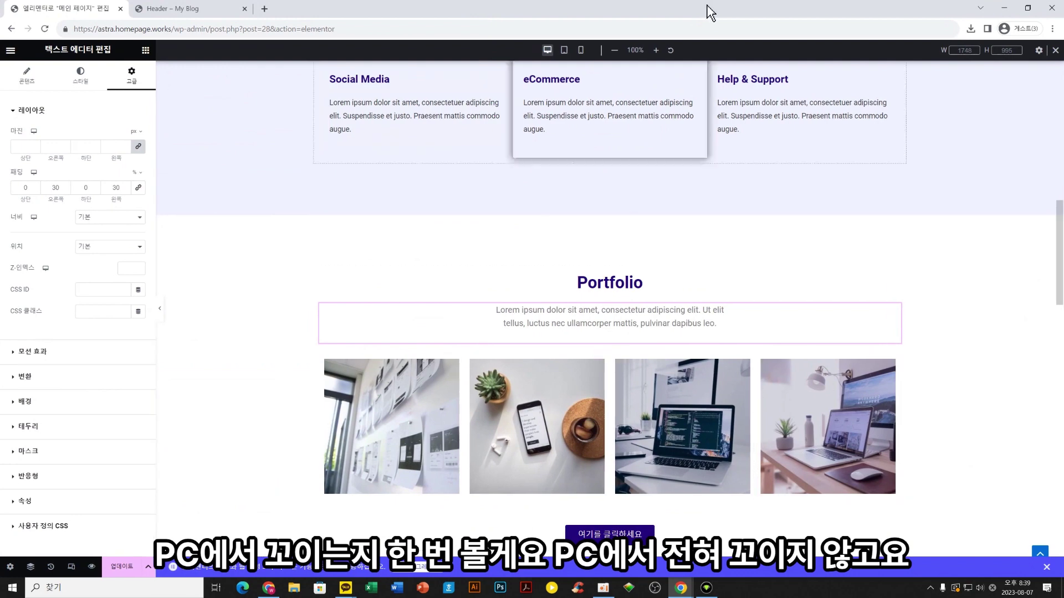
double_click(705, 7)
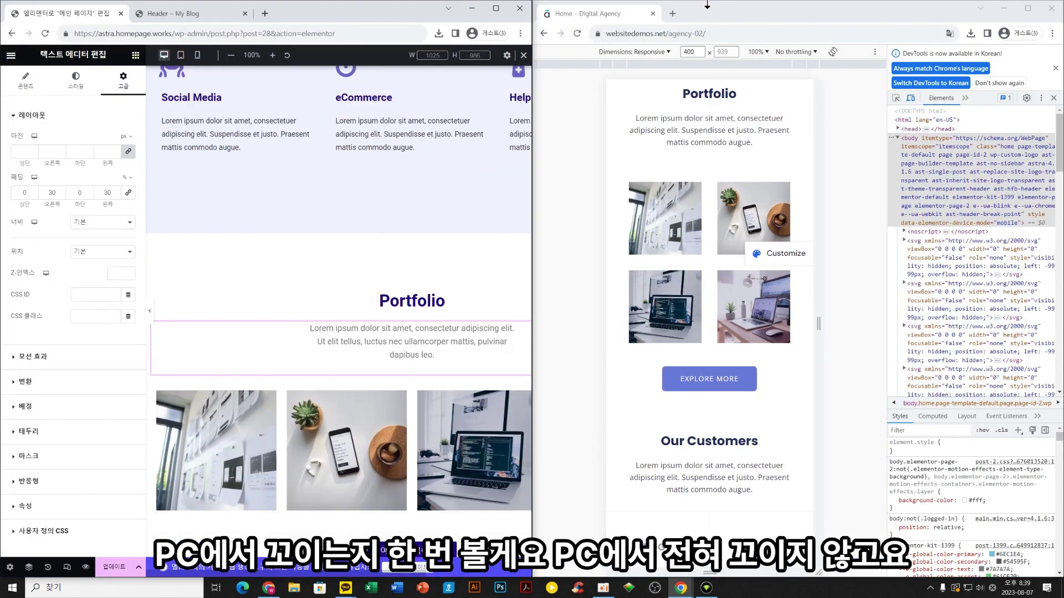
left_click(197, 54)
scroll(340, 298, "down", 1)
scroll(341, 298, "down", 6)
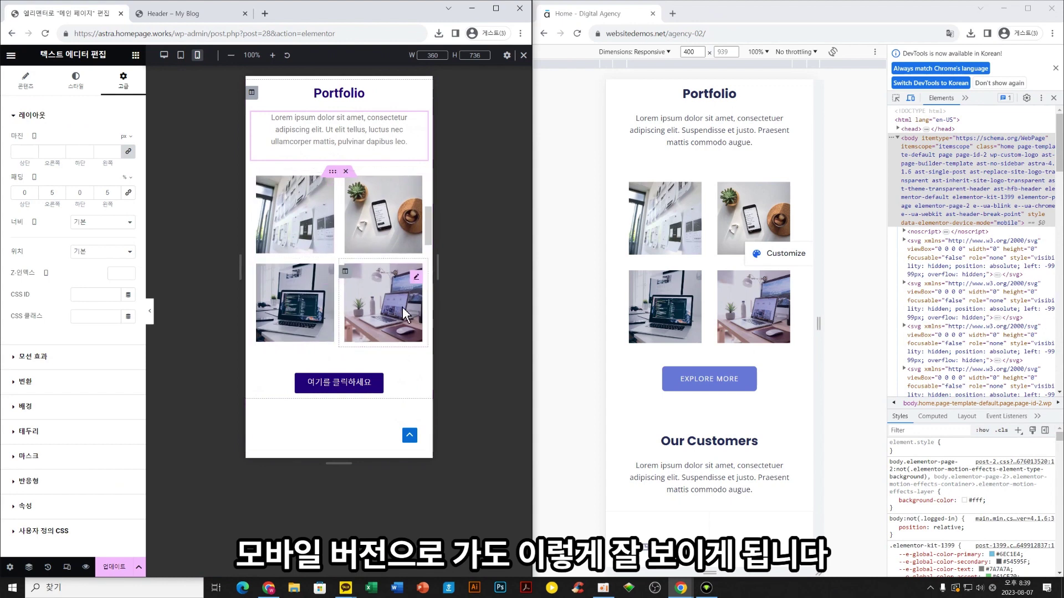
Set the mobile padding of the Our Customers paragraph to 5% on the right and left only
scroll(401, 309, "down", 5)
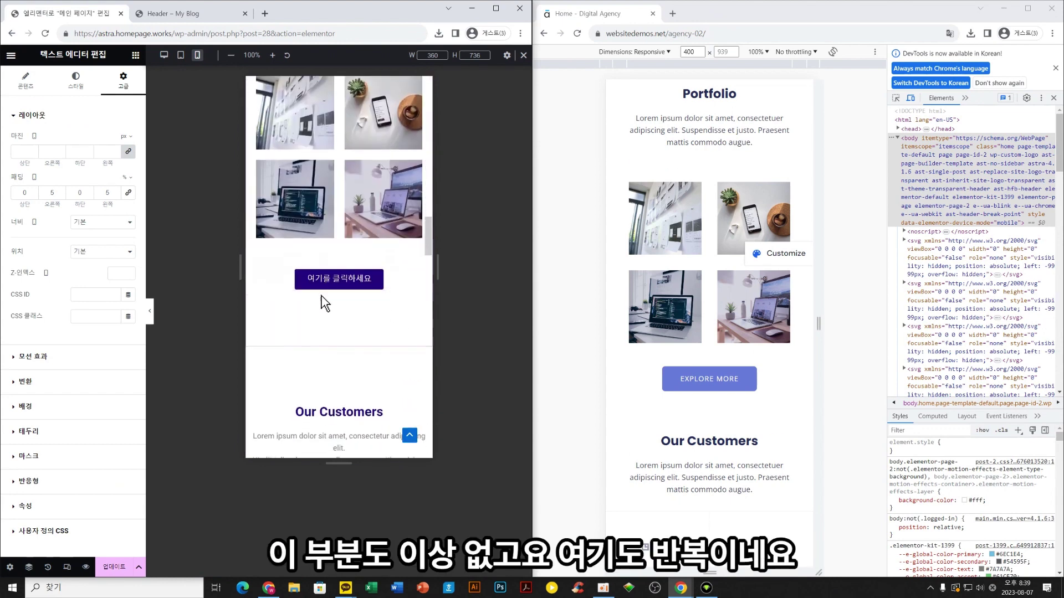
scroll(375, 306, "down", 4)
scroll(691, 335, "down", 3)
scroll(691, 334, "down", 2)
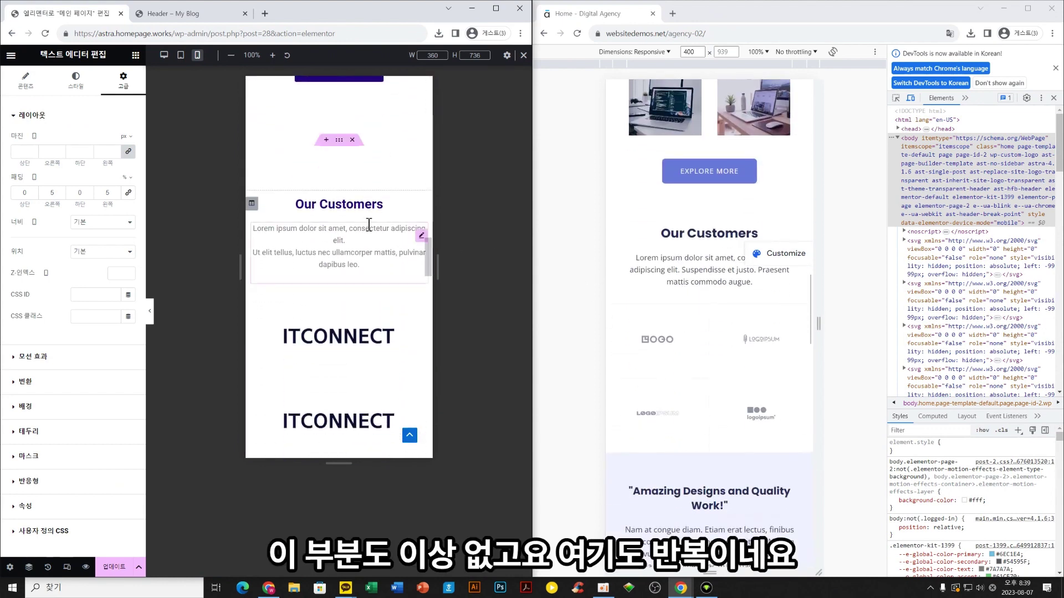
left_click(420, 238)
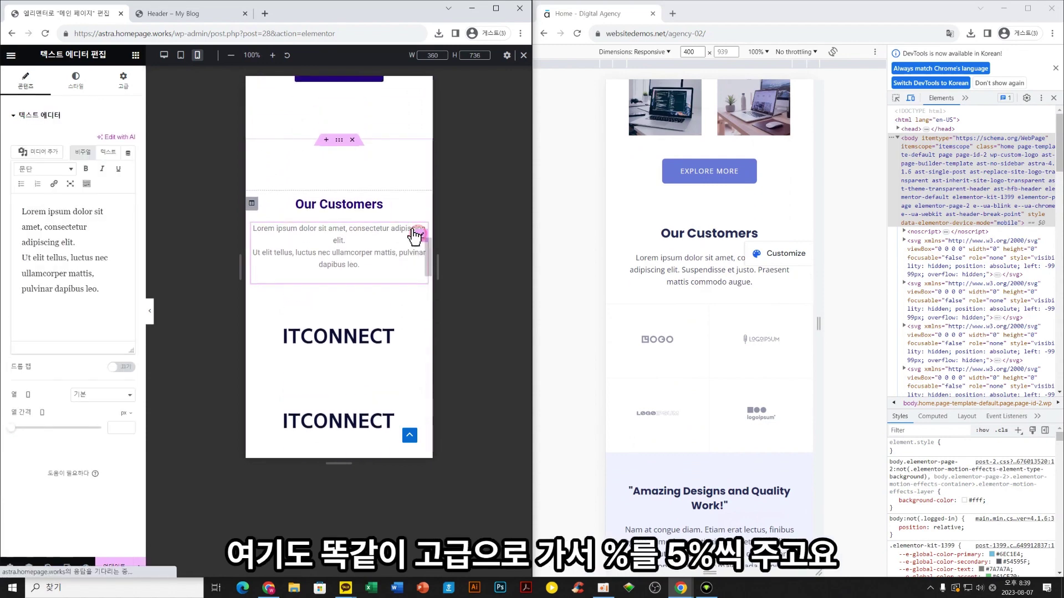
left_click(118, 84)
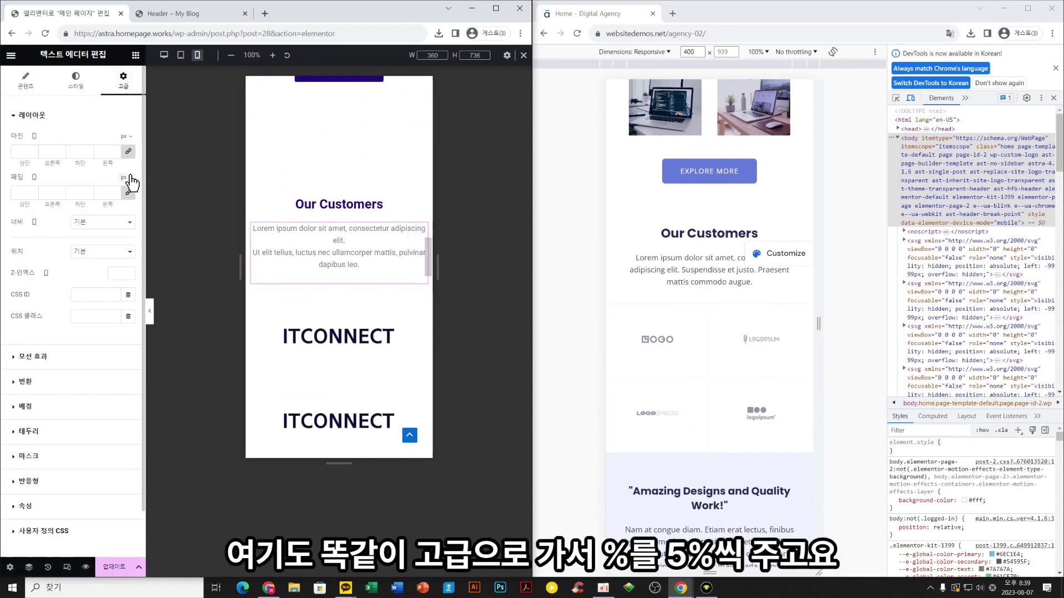
left_click(129, 194)
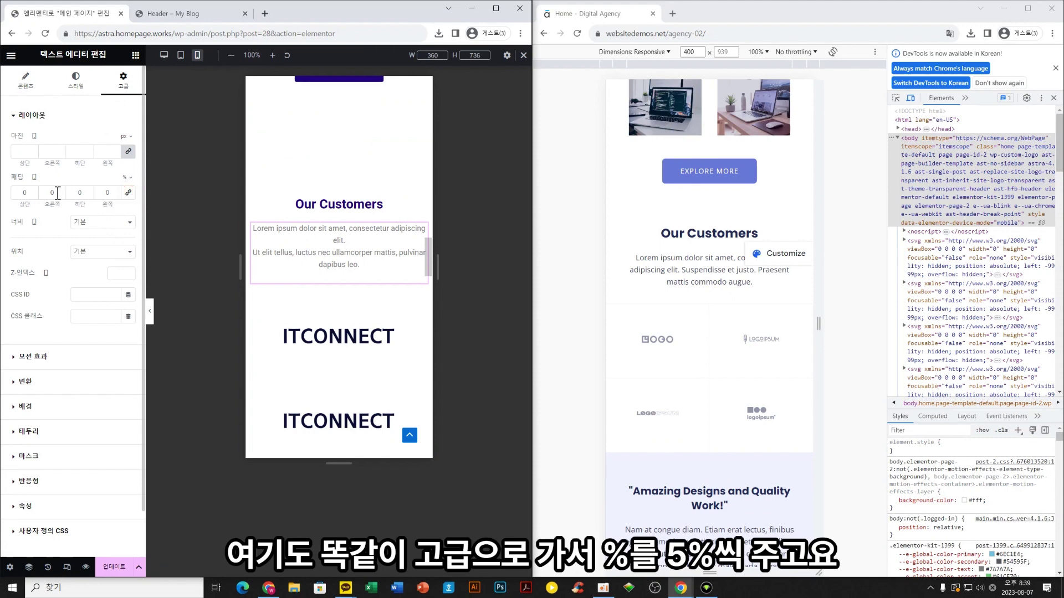
type("5")
left_click(107, 193)
type("5")
scroll(368, 222, "up", 6)
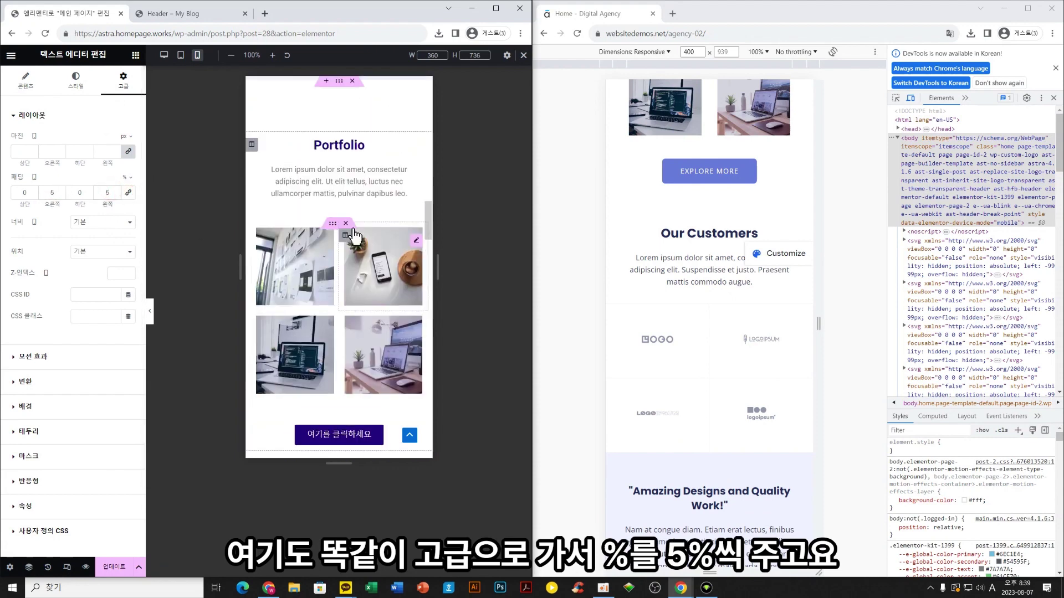
scroll(360, 260, "down", 7)
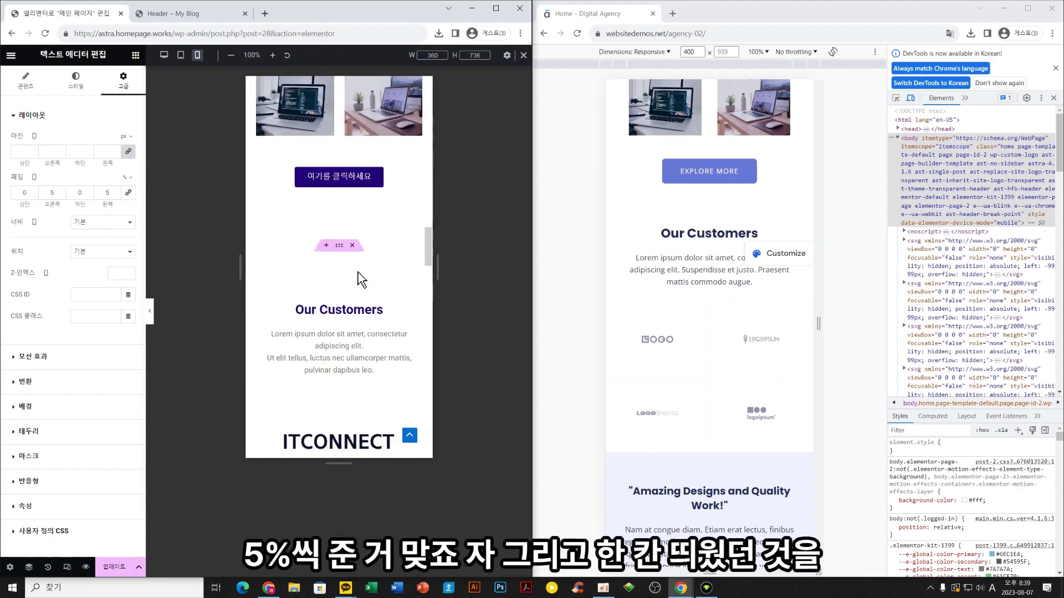
Remove the line break before "Ut elit tellus" in the Our Customers paragraph
left_click(25, 80)
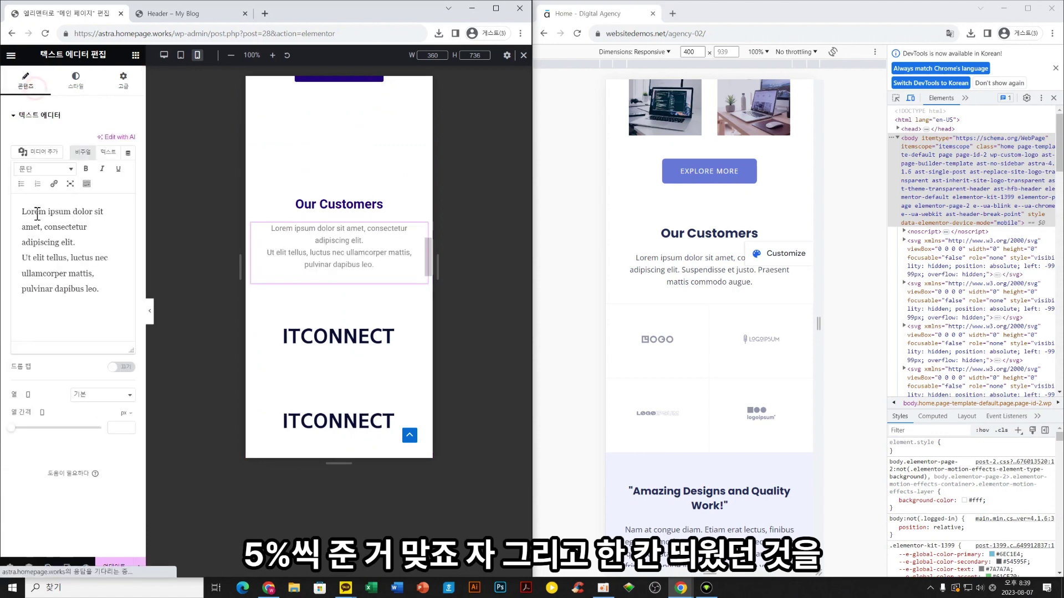
left_click(21, 258)
key("BackSpace")
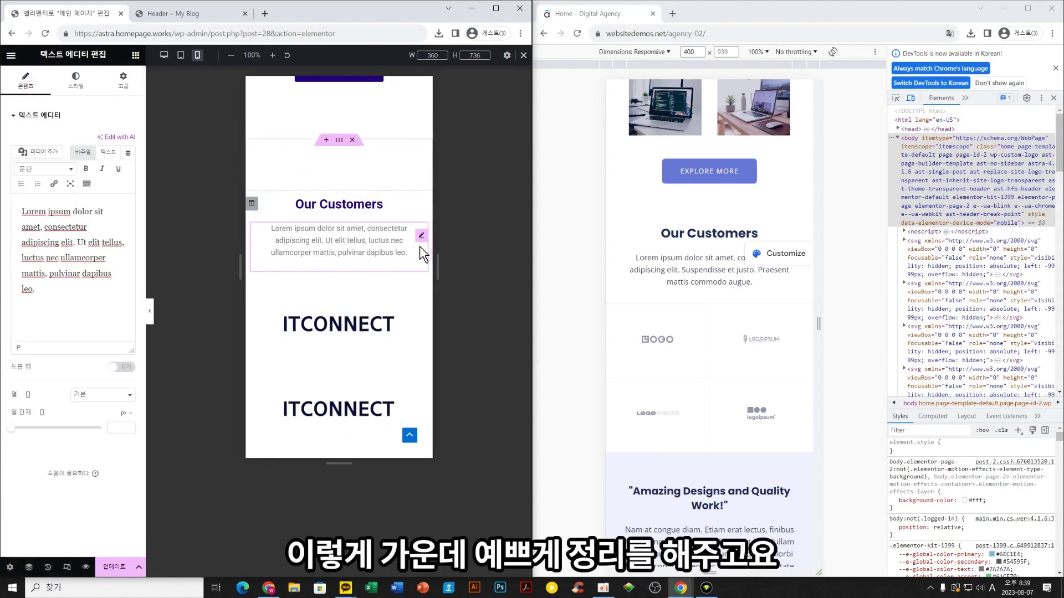
Set the desktop padding of the Our Customers paragraph to 30% on the right and left and view it in the maximized window
left_click(164, 55)
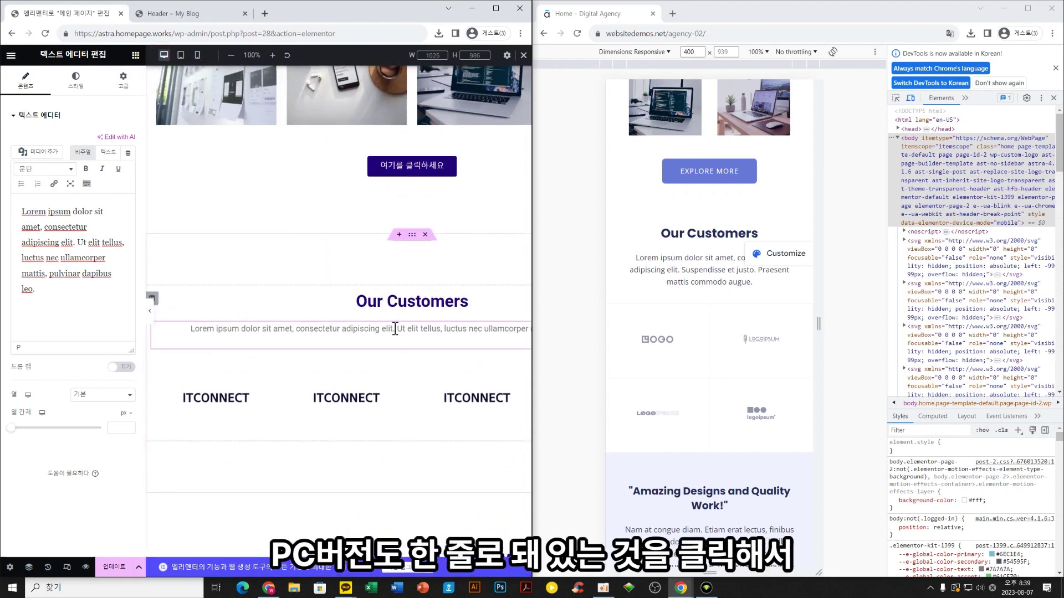
left_click(123, 81)
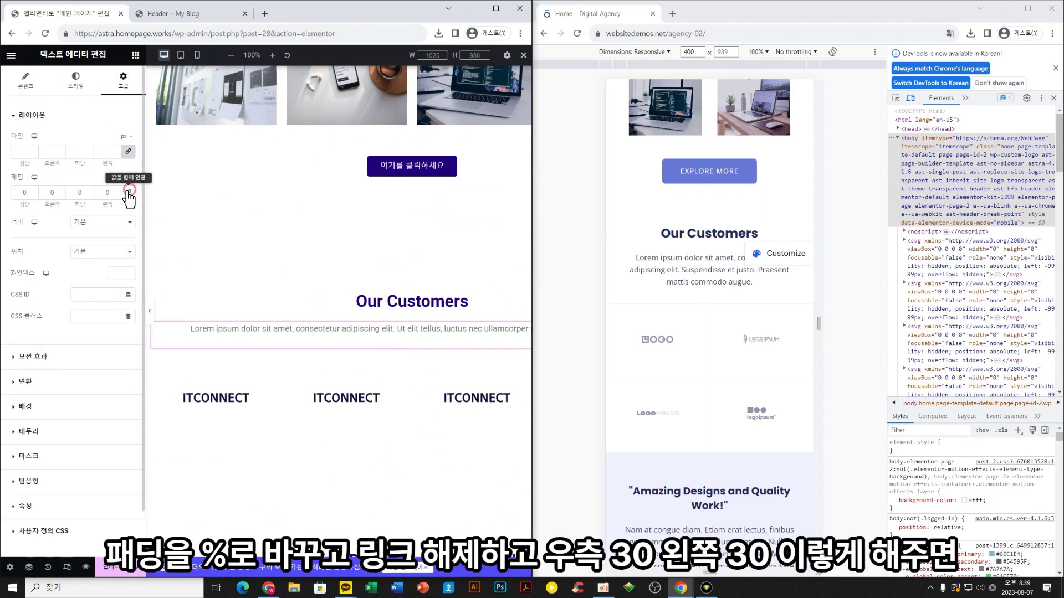
type("30")
left_click(108, 192)
type("30")
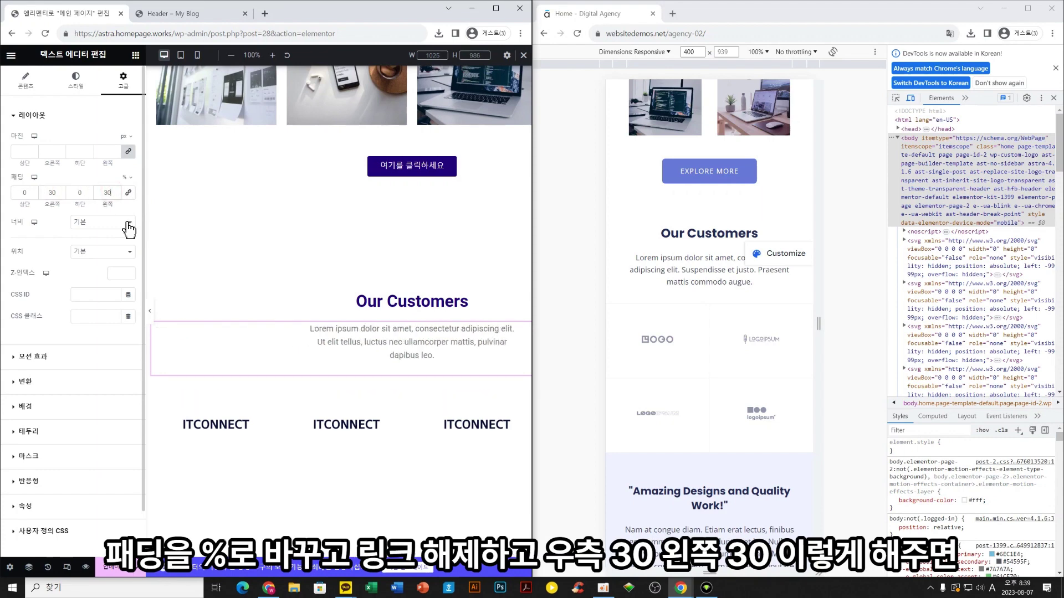
left_click(497, 10)
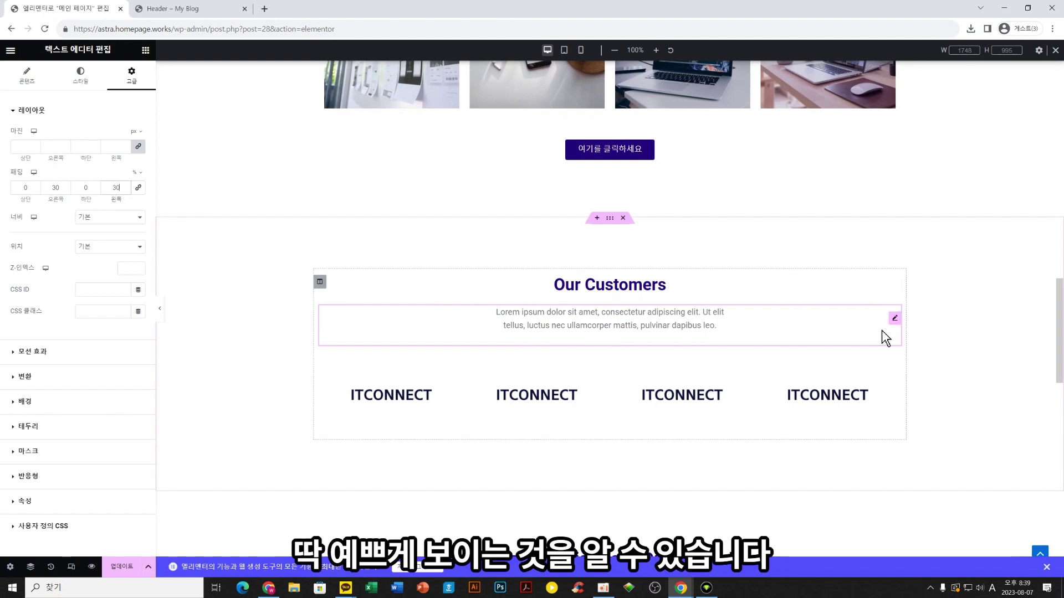
Set the mobile column width of all four ITCONNECT logos under Our Customers to 50% for a two-by-two layout
left_click(581, 50)
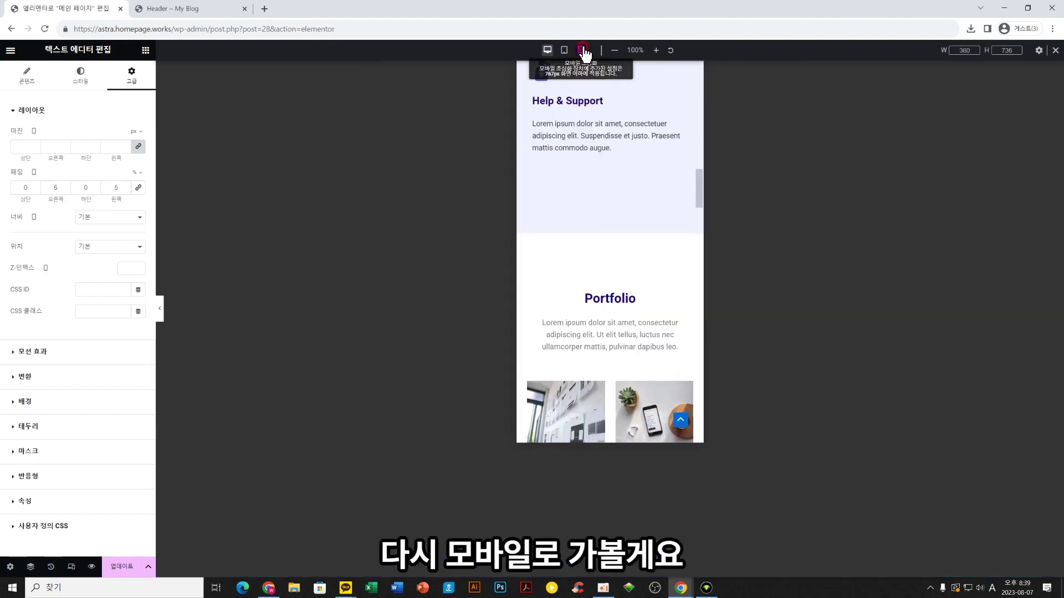
double_click(585, 7)
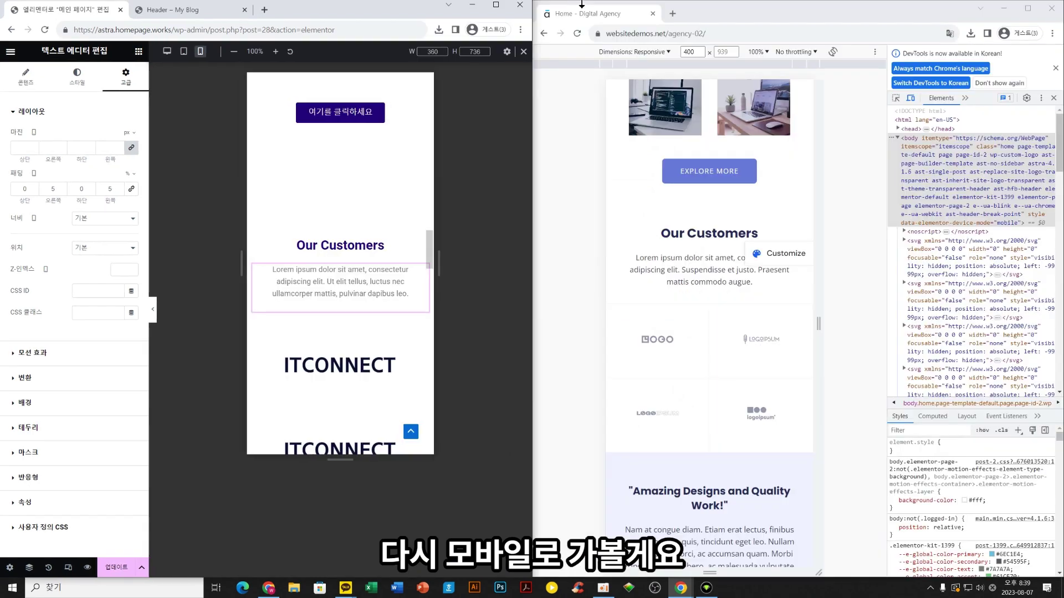
scroll(709, 277, "down", 3)
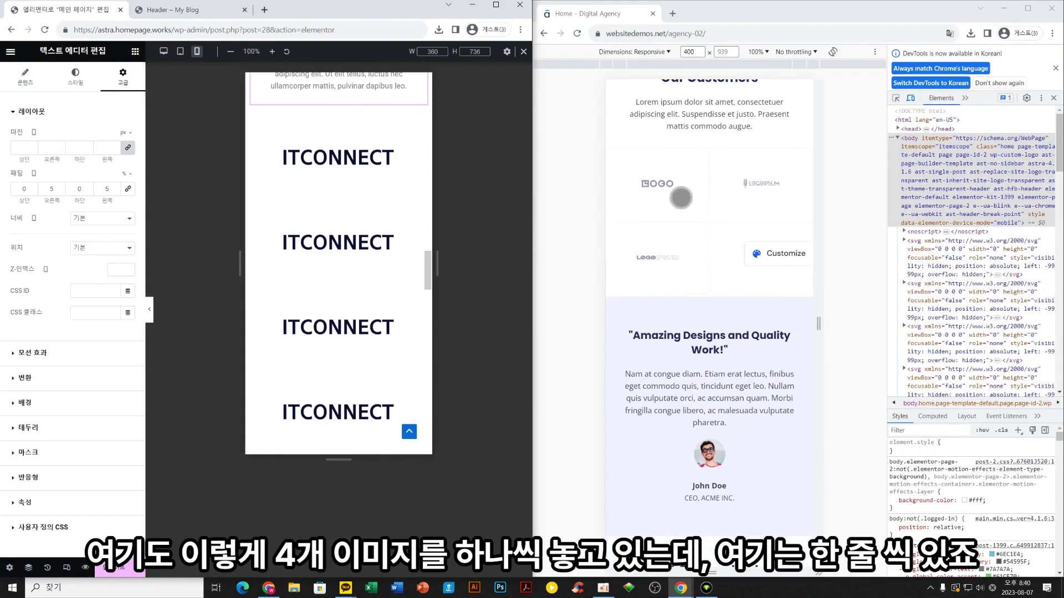
scroll(681, 197, "down", 1)
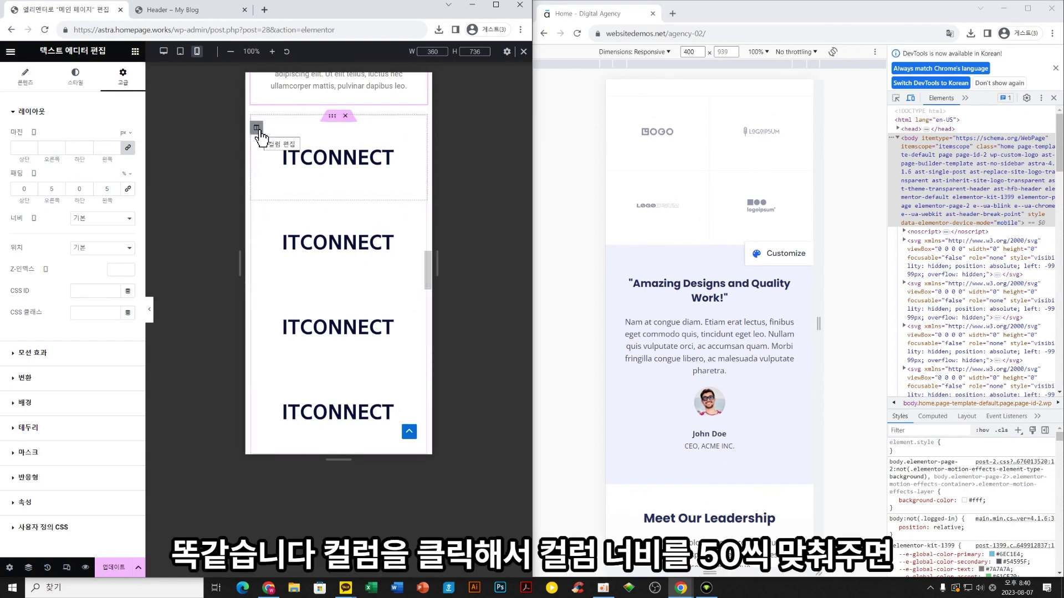
left_click(258, 129)
type("50")
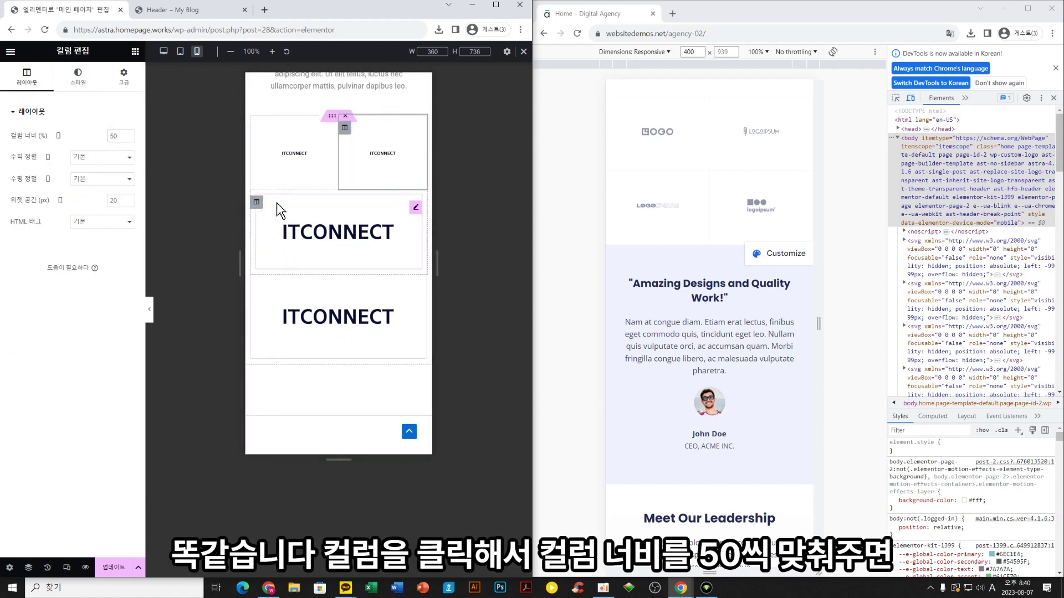
left_click(256, 202)
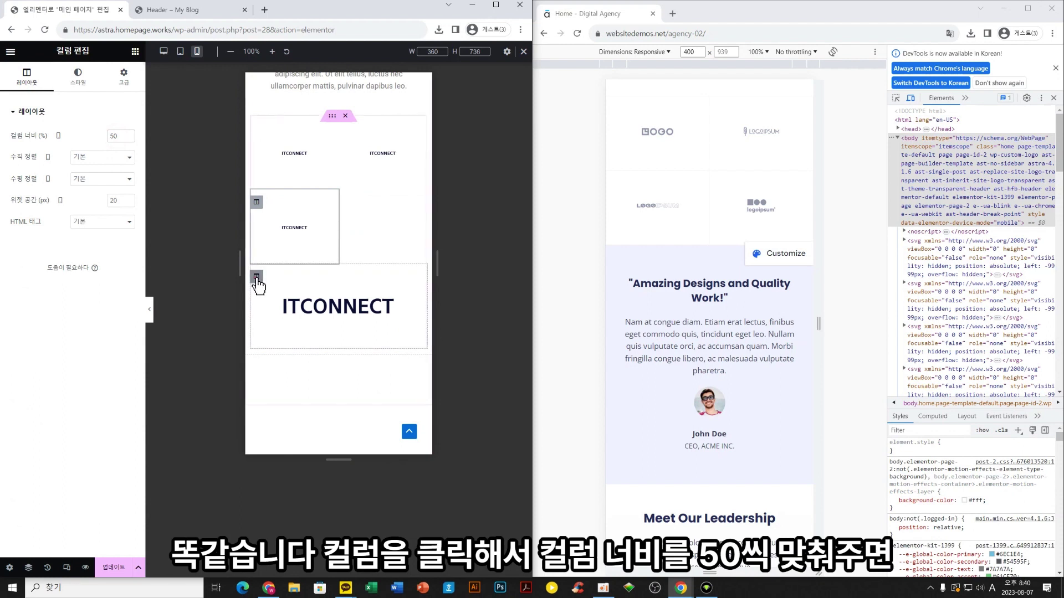
left_click(256, 277)
double_click(117, 136)
type("50")
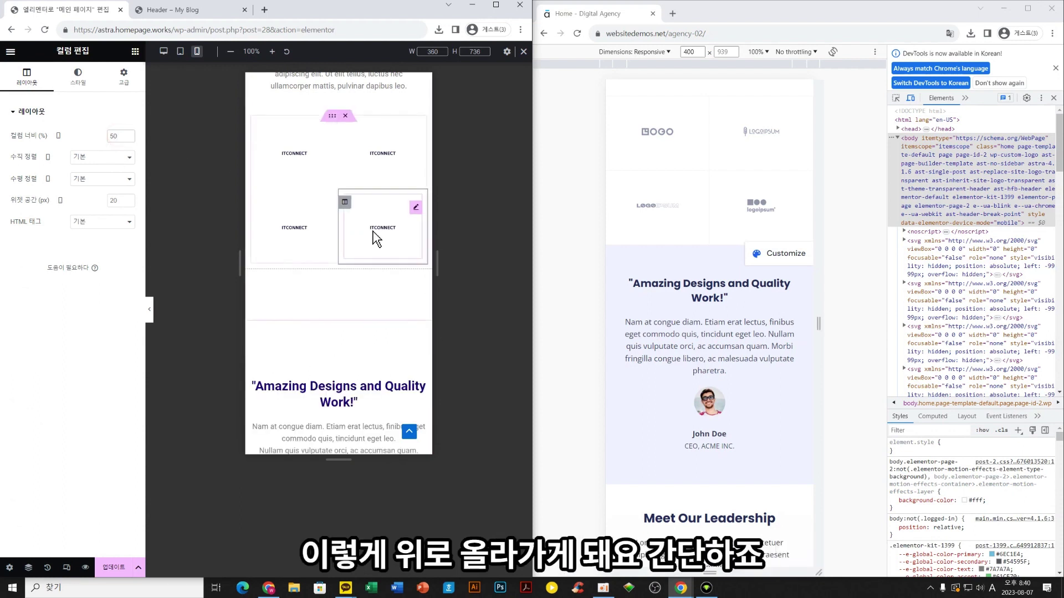
scroll(348, 303, "up", 3)
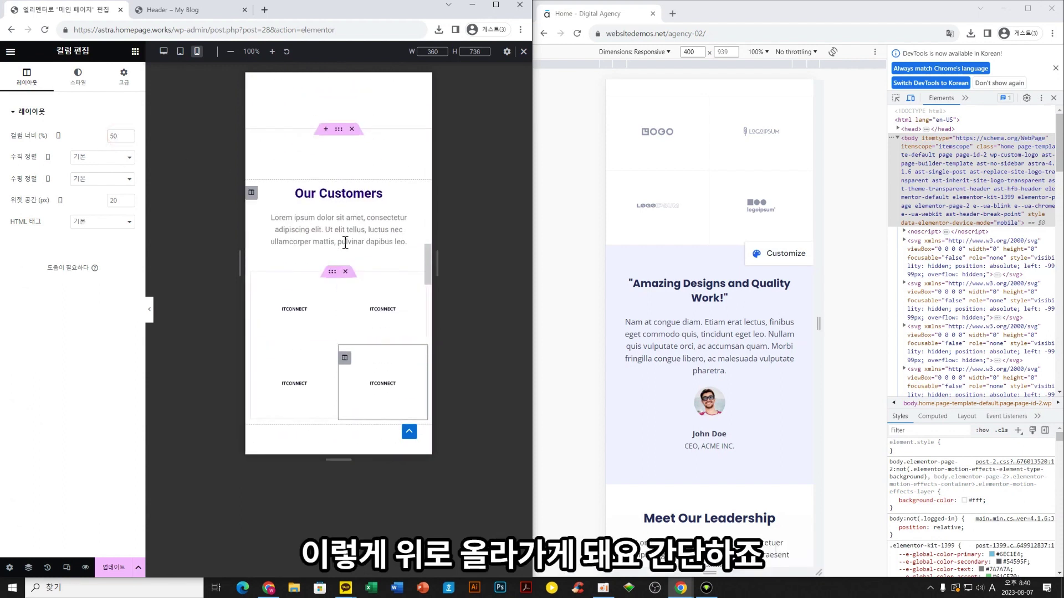
Give the "Amazing Designs and Quality Work!" section a classic background in the colour #EFF2FF
scroll(361, 233, "down", 6)
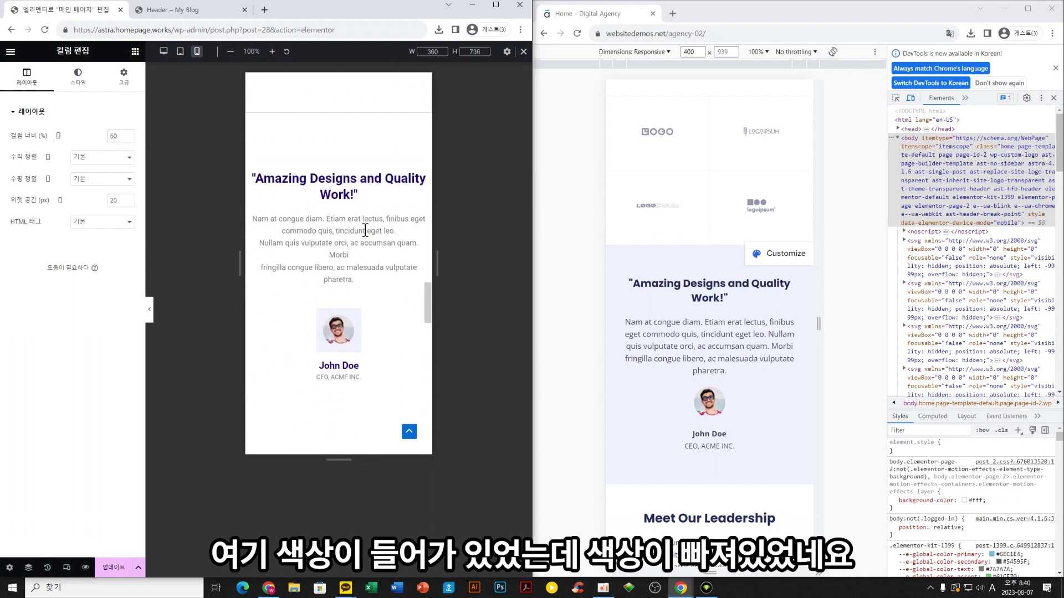
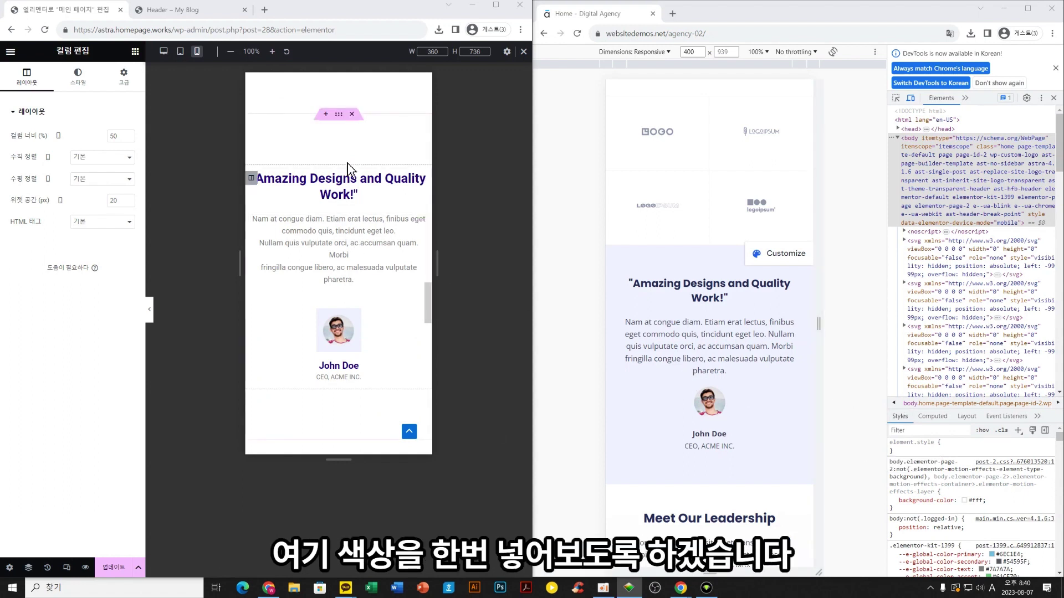
left_click(339, 115)
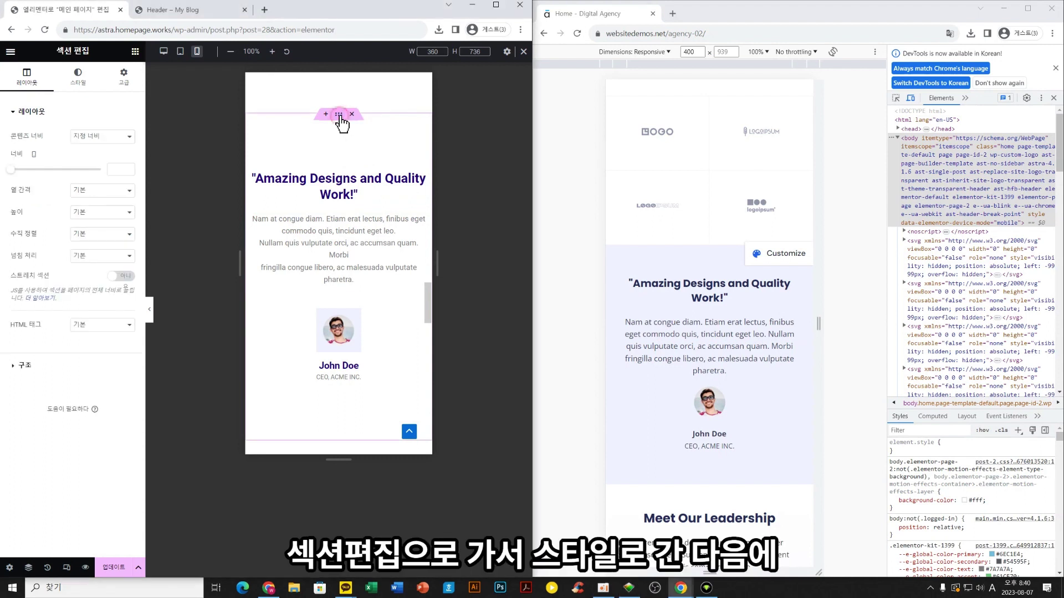
left_click(76, 83)
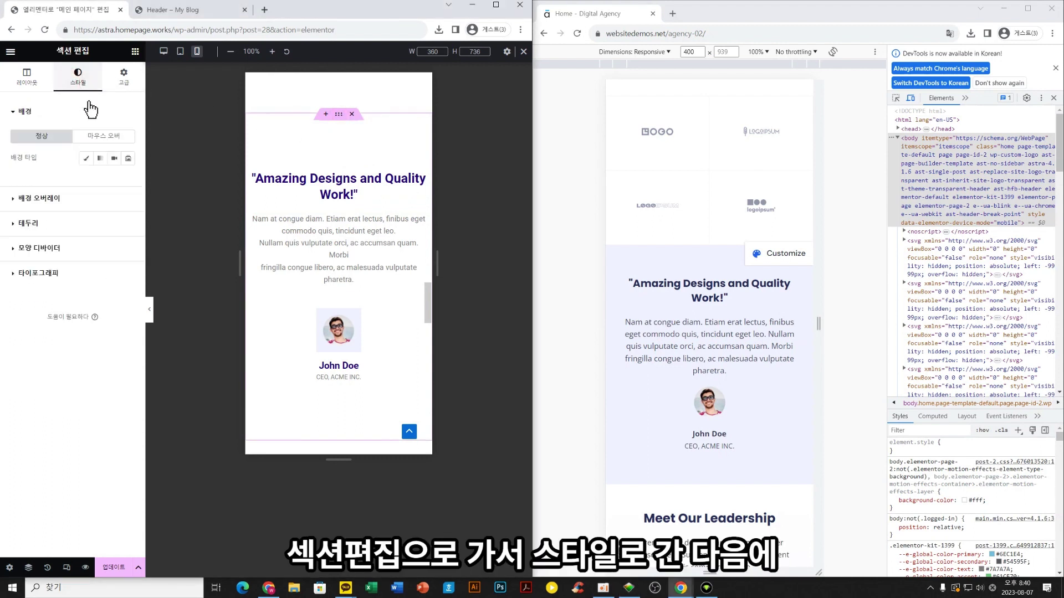
left_click(84, 159)
left_click(130, 181)
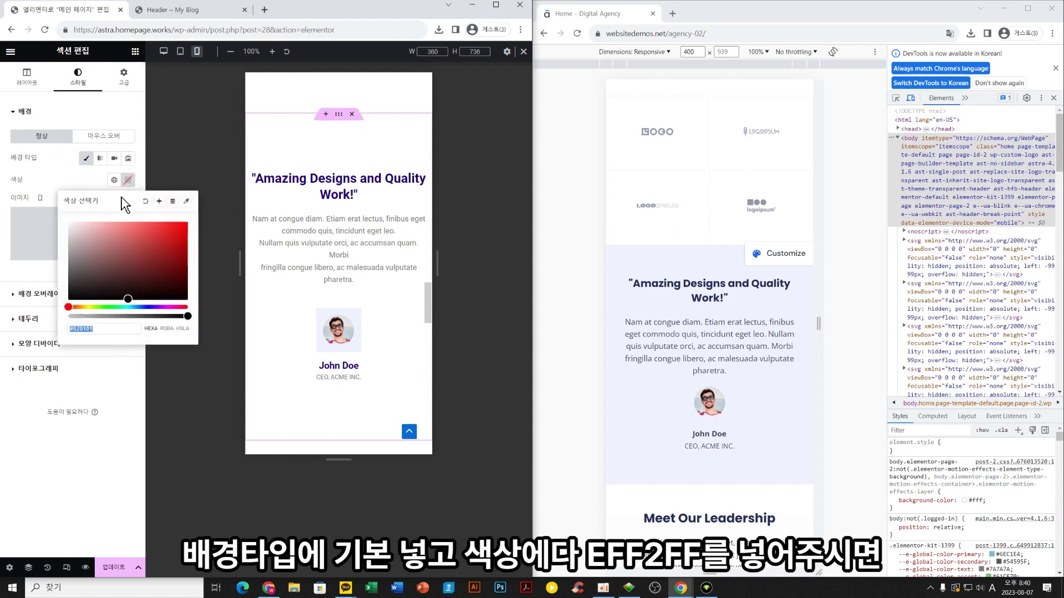
type("#EFF2FF")
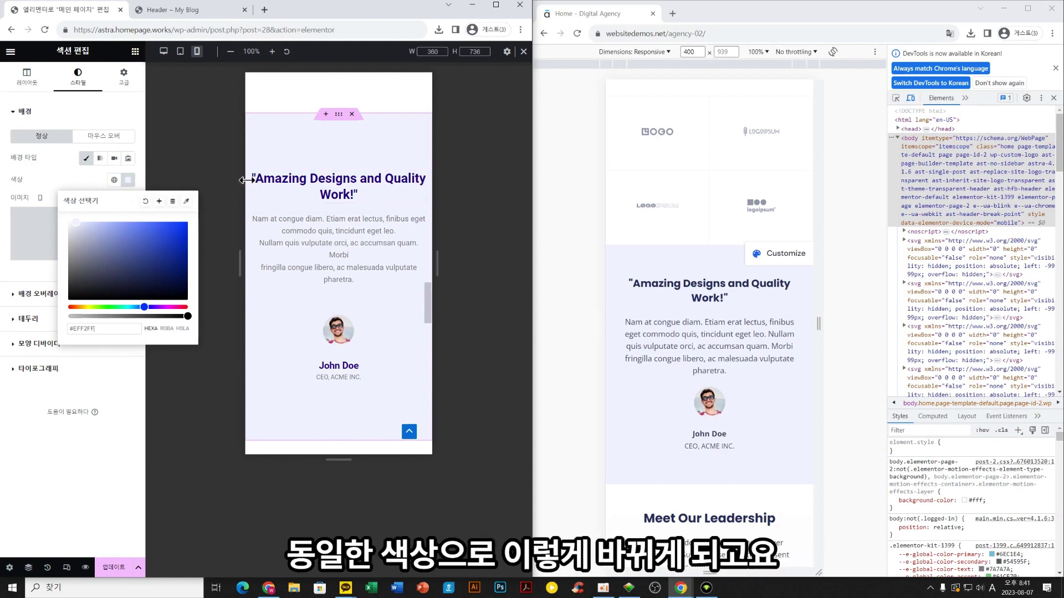
Remove the line breaks before "Nullam quis" and "fringilla congue" in the testimonial paragraph
left_click(356, 242)
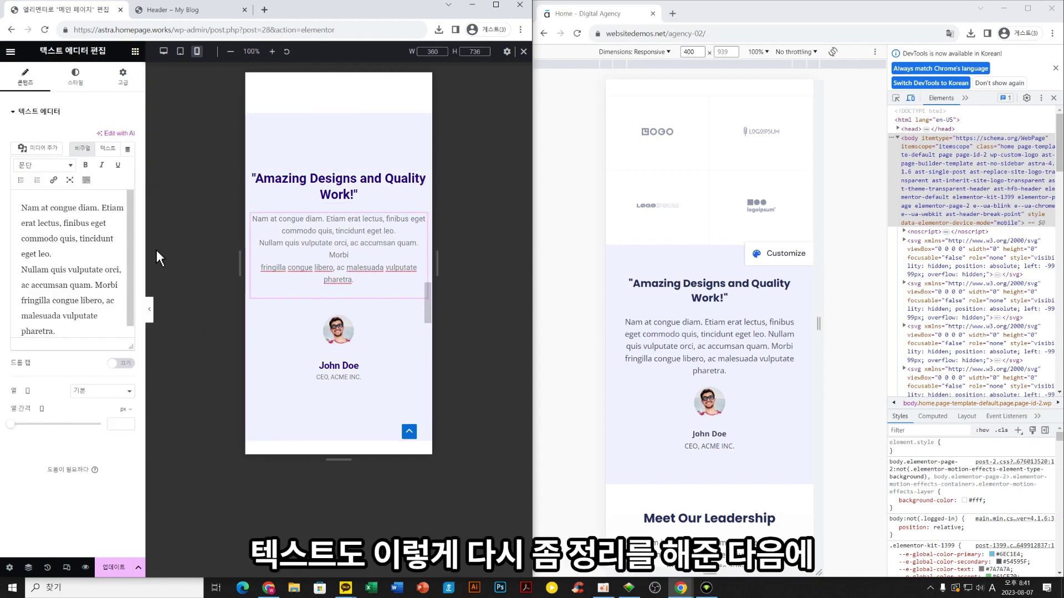
left_click(17, 270)
key("BackSpace")
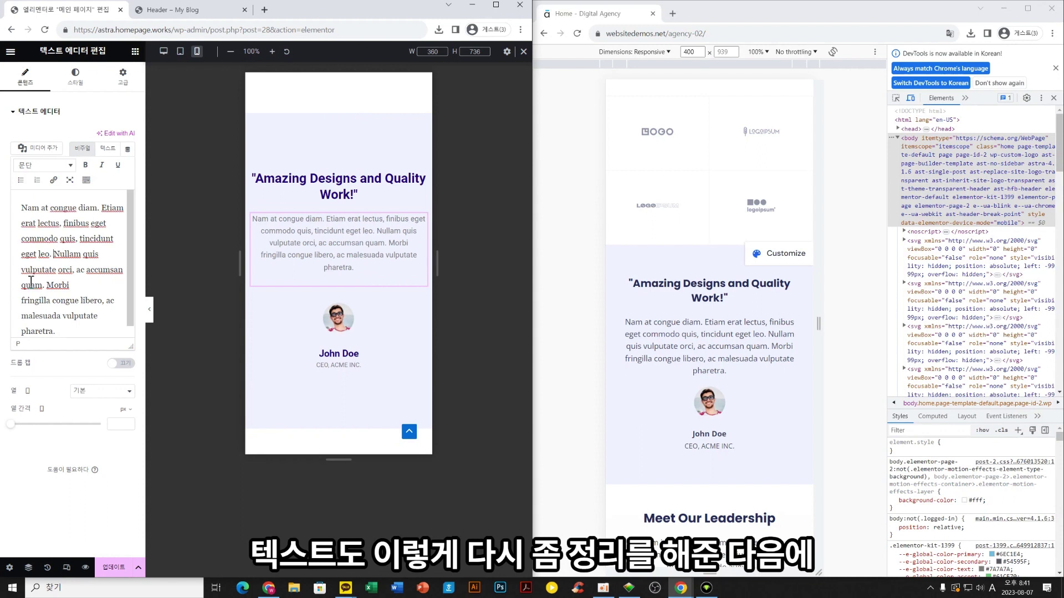
key("BackSpace")
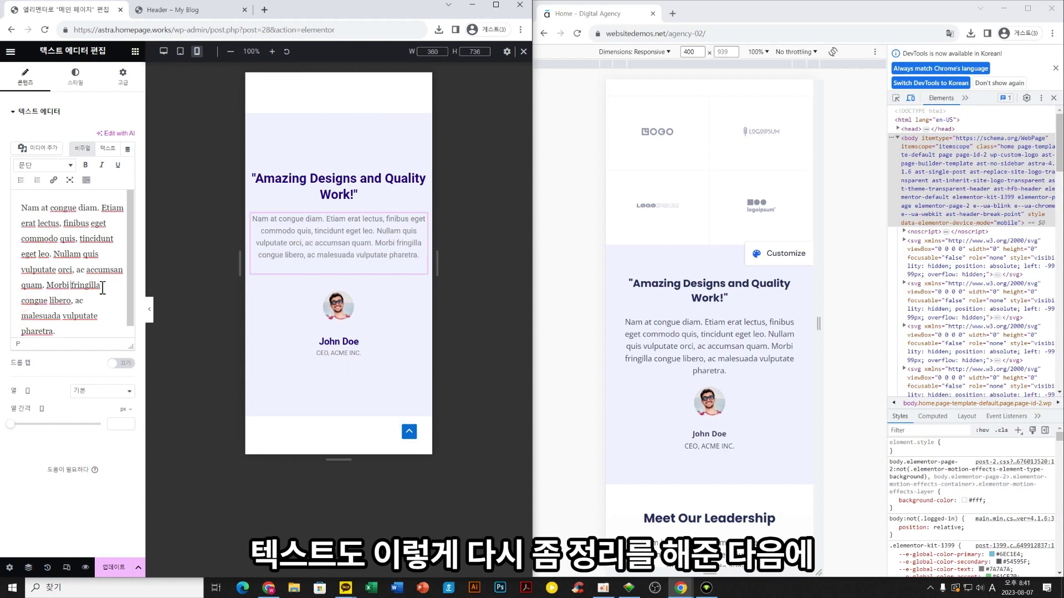
Set the mobile padding of the testimonial paragraph to 5% on the right and left only
left_click(136, 87)
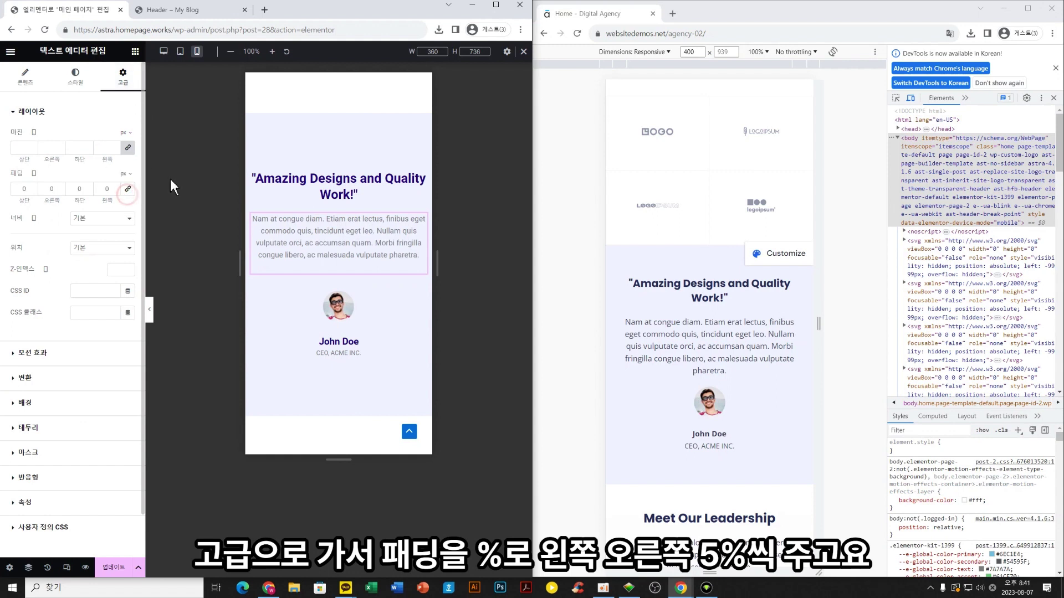
left_click(126, 174)
left_click(126, 184)
type("5")
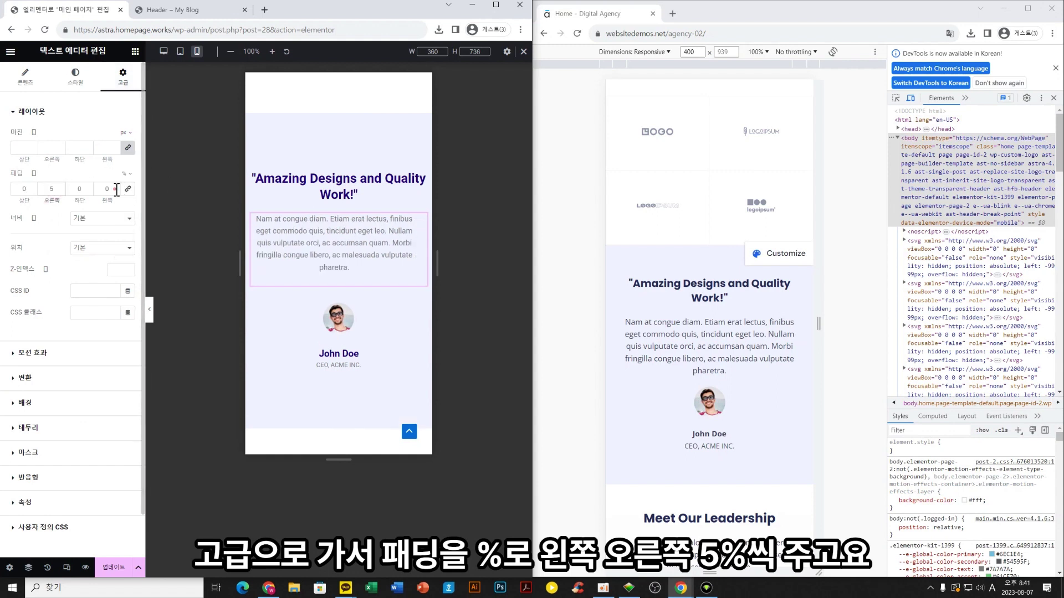
left_click(117, 190)
type("5")
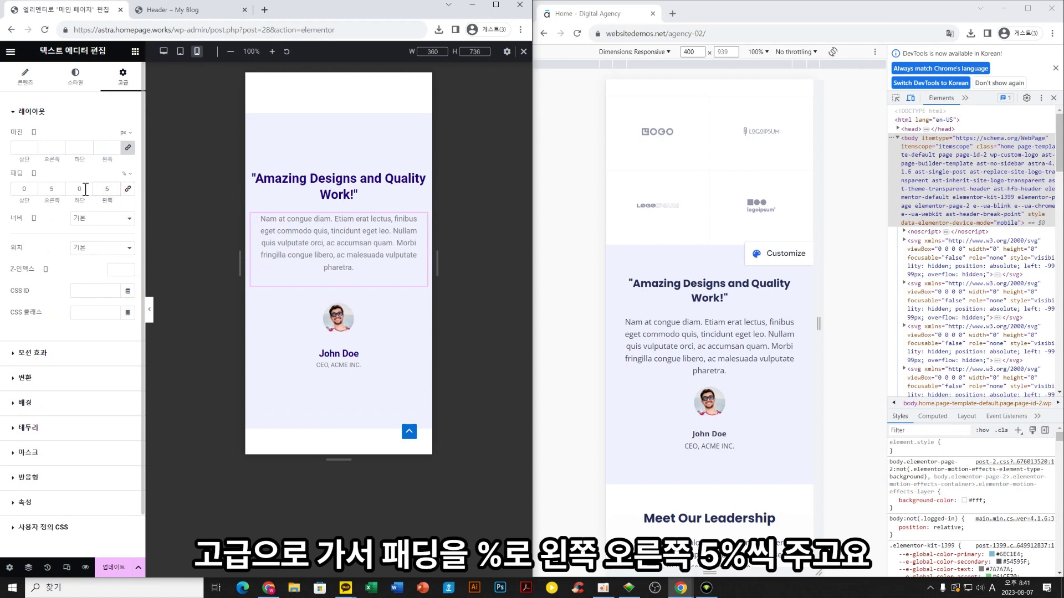
Set the desktop padding of the testimonial paragraph to 30% on the right and left only, and check it at full window width
left_click(164, 51)
scroll(410, 311, "up", 8)
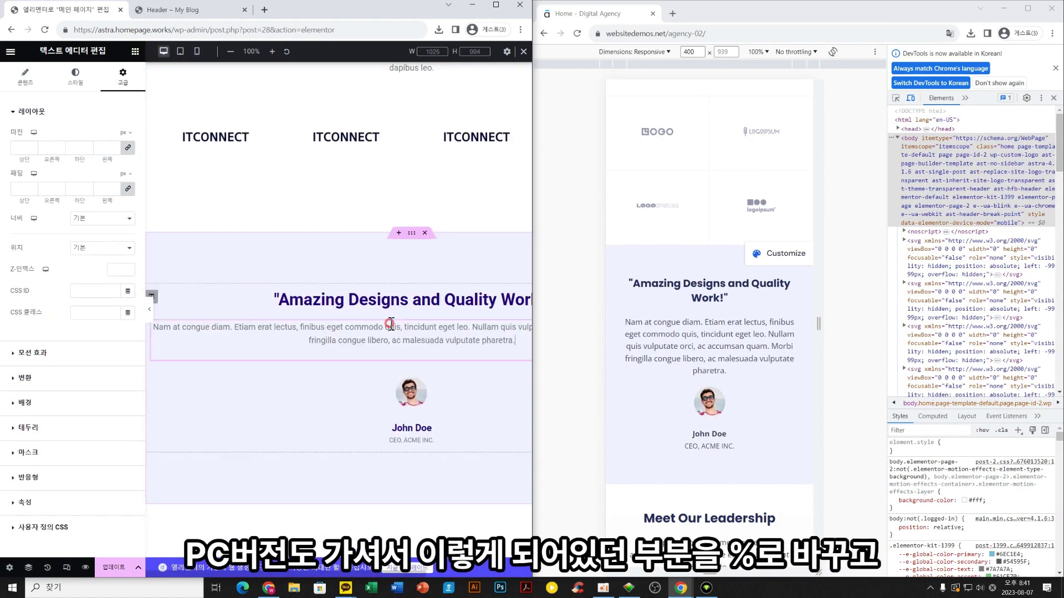
left_click(127, 175)
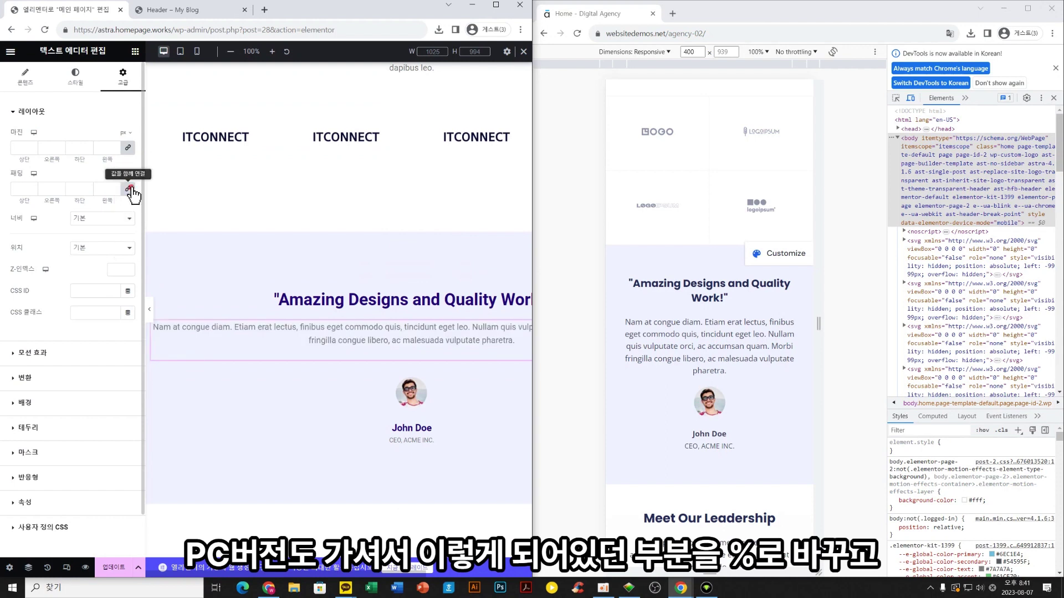
left_click(131, 190)
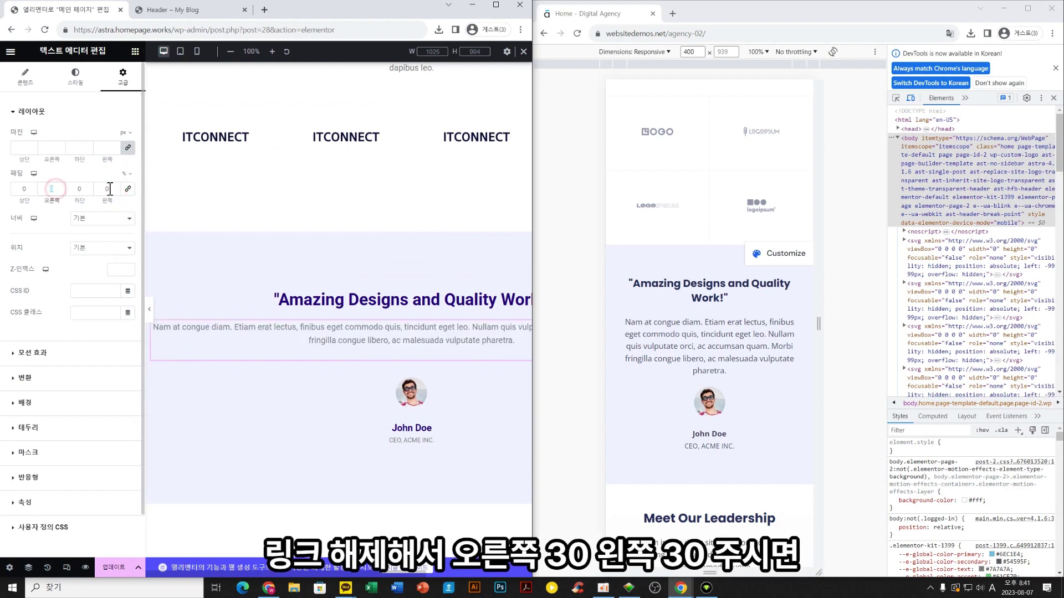
type("30")
left_click(110, 189)
type("30")
double_click(495, 8)
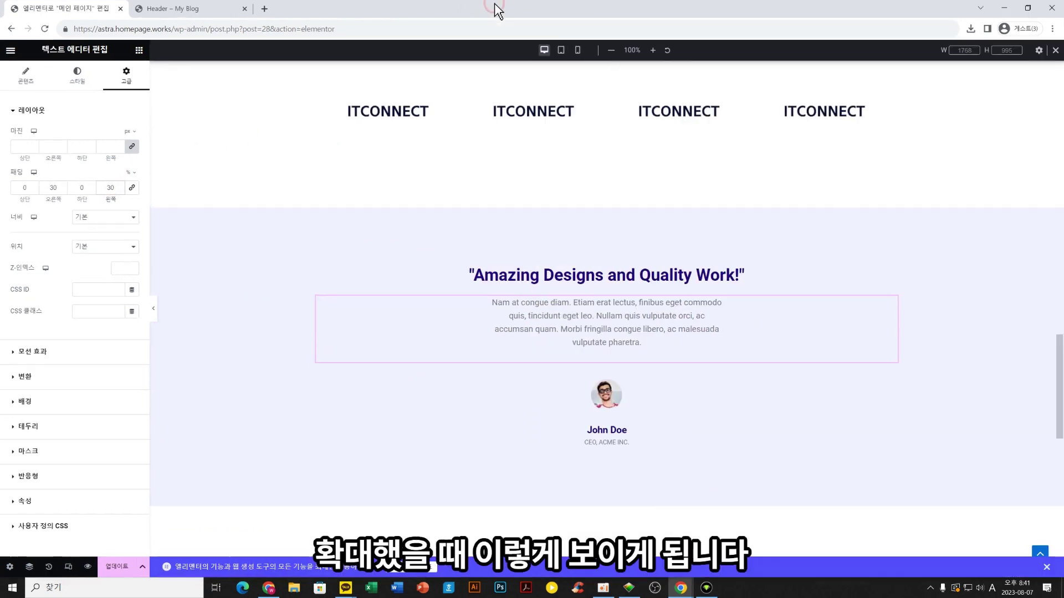
Reduce the testimonial paragraph's desktop padding to 25% on the right and left, and compare the desktop and mobile layouts
scroll(704, 317, "down", 1)
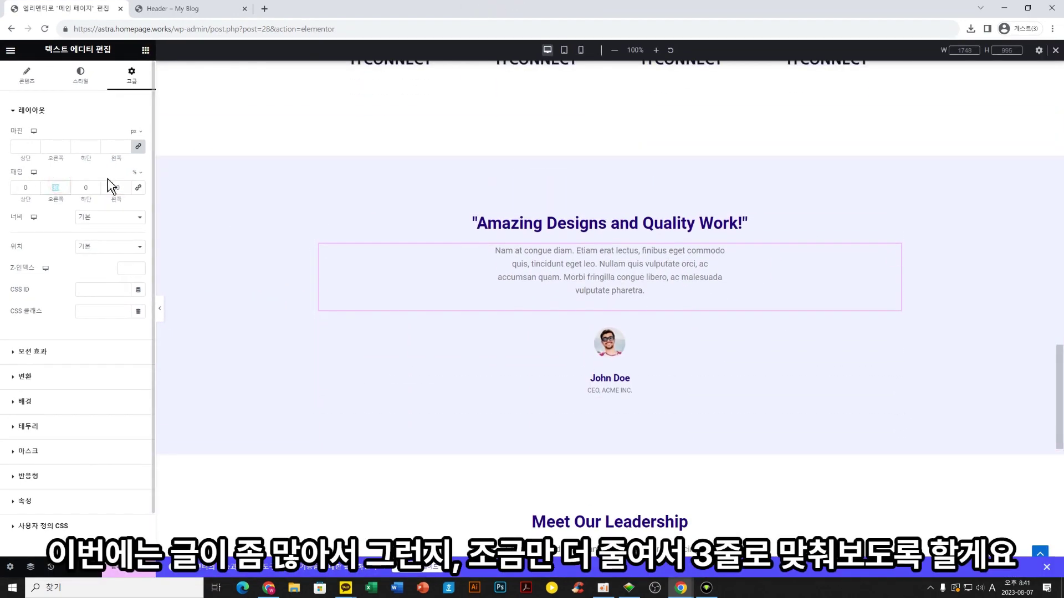
type("2525")
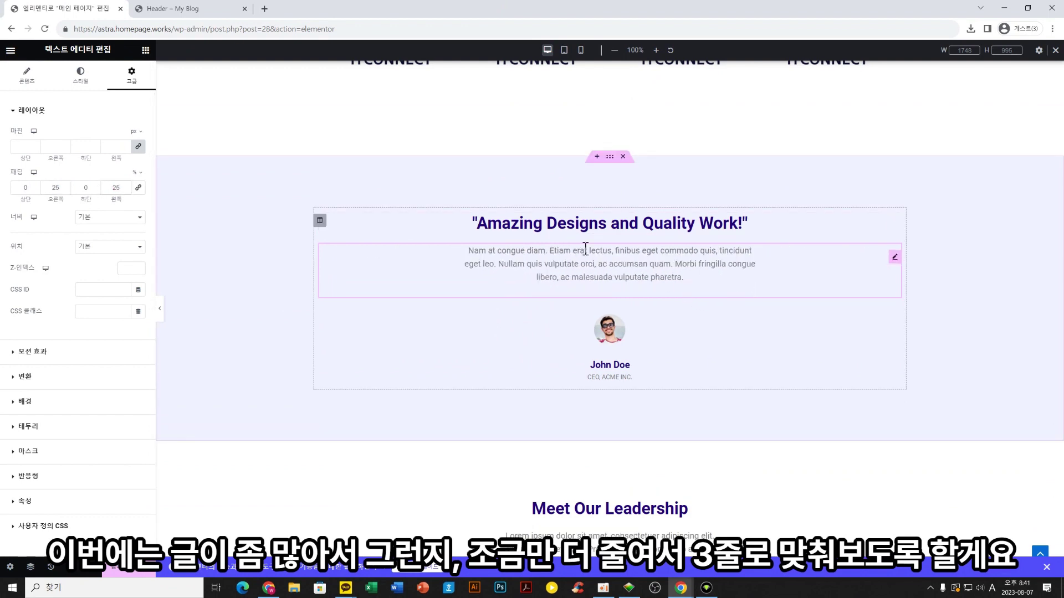
left_click(580, 49)
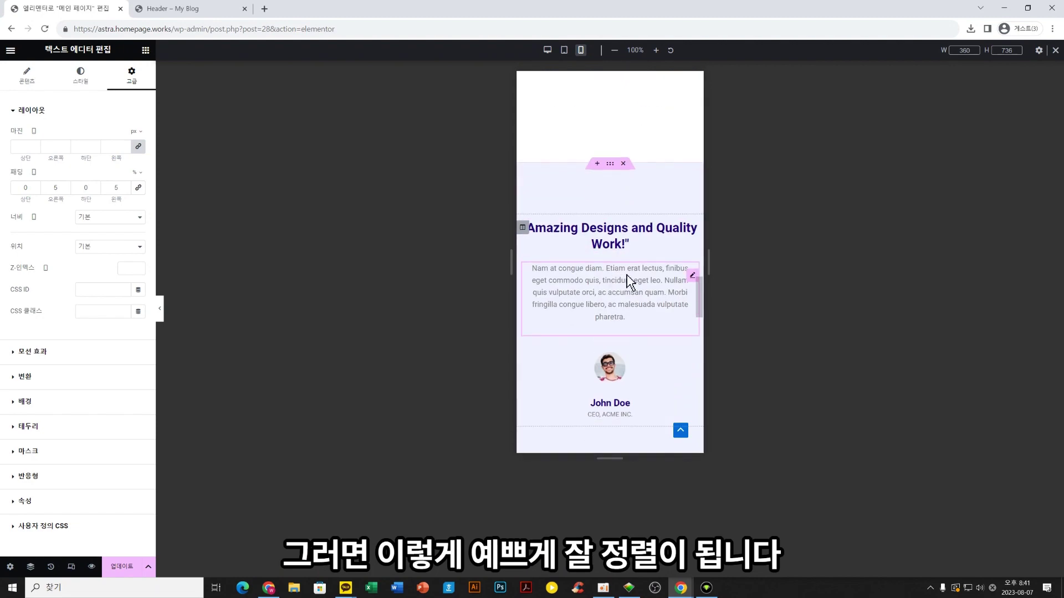
left_click(547, 50)
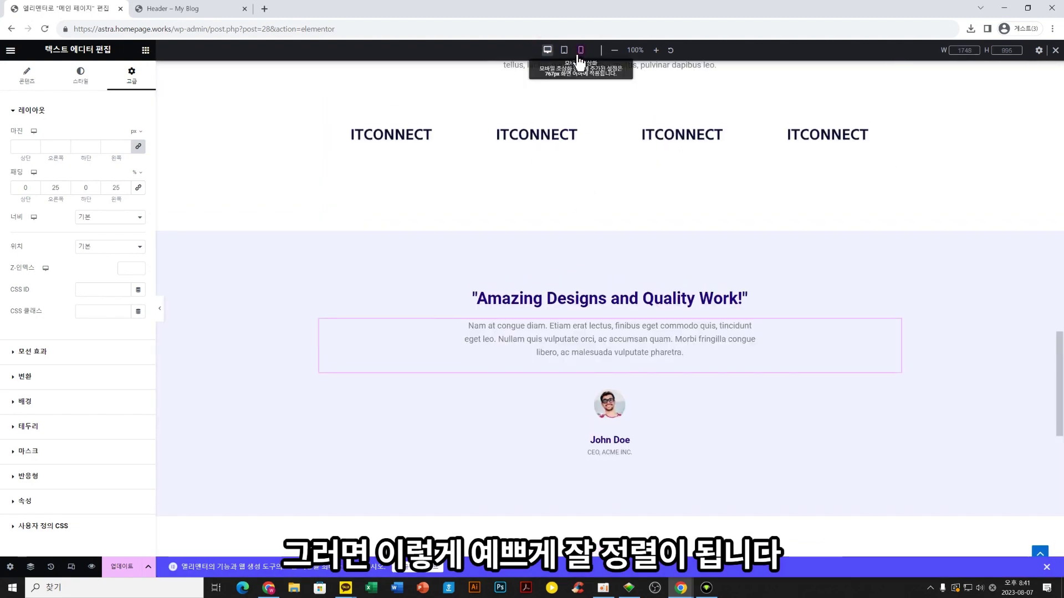
left_click(580, 51)
Set the Meet Our Leadership paragraph's mobile padding to 5% on the right and left, and remove the line break before "Suspendisse"
scroll(618, 255, "down", 8)
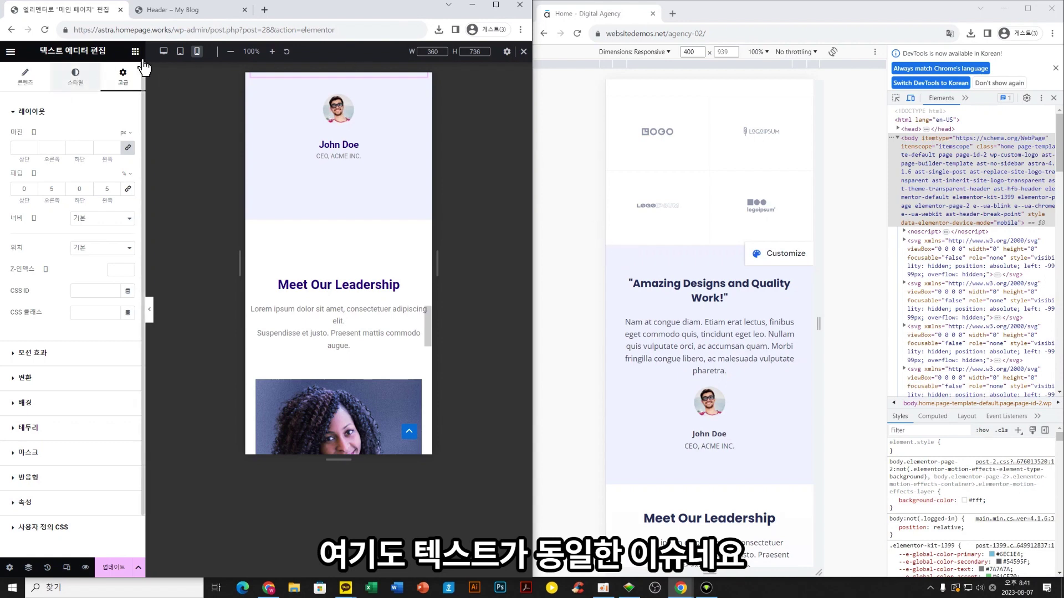
left_click(163, 51)
left_click(200, 55)
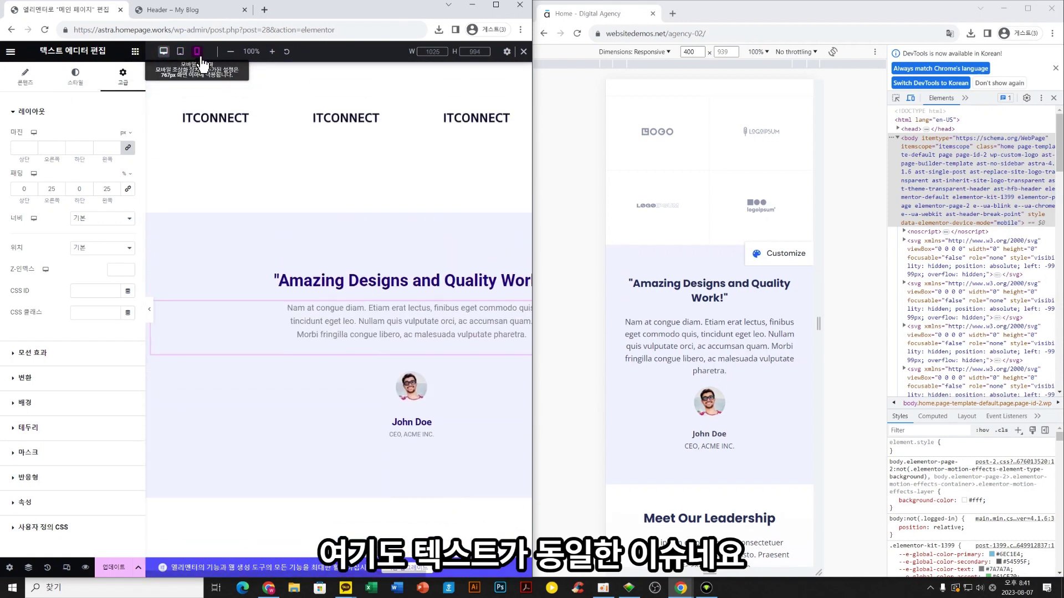
scroll(394, 262, "down", 4)
scroll(394, 261, "down", 6)
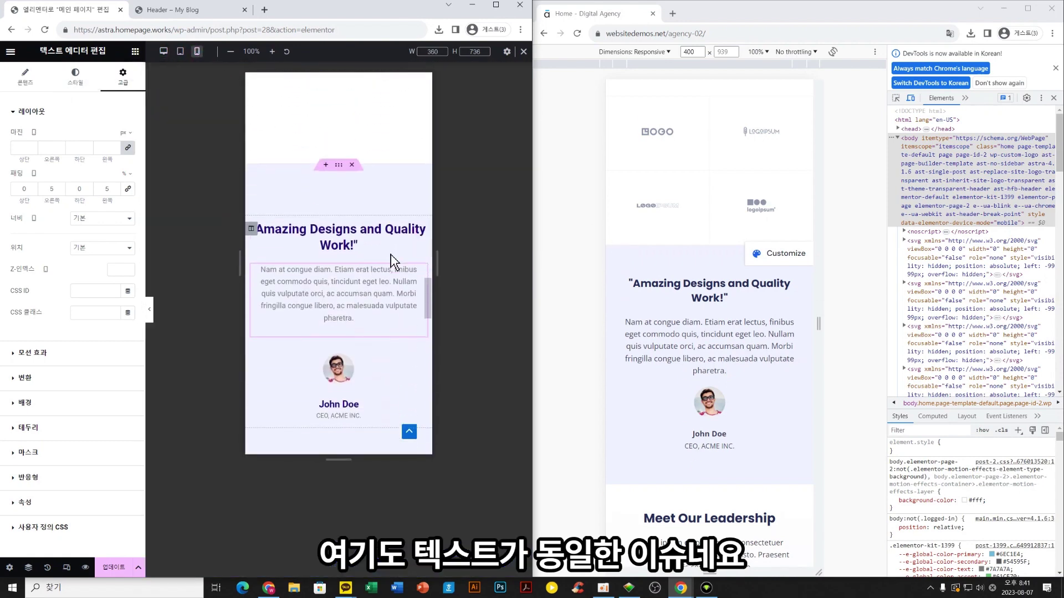
scroll(363, 203, "down", 1)
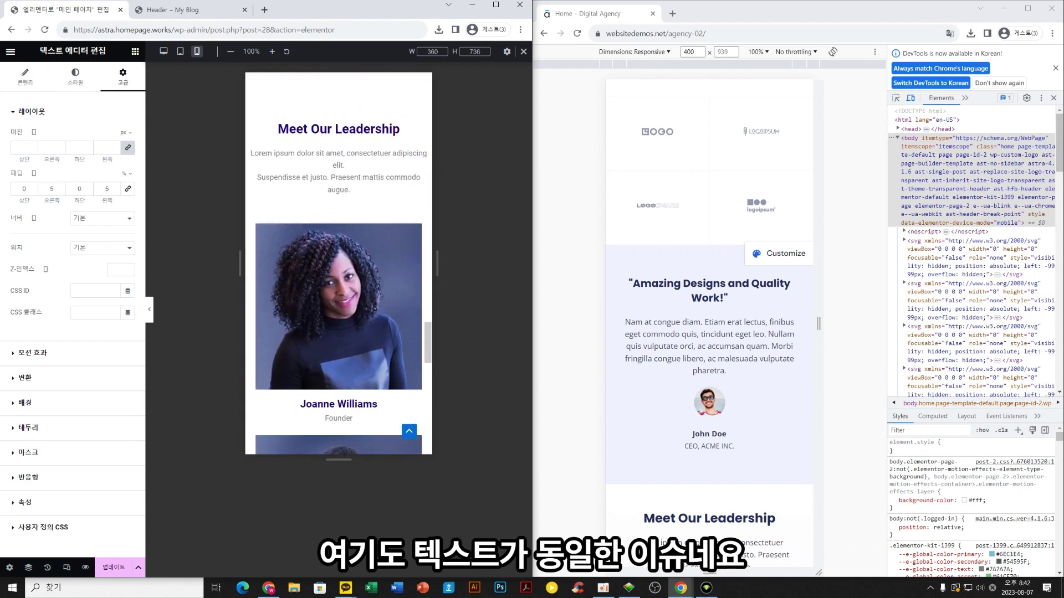
scroll(743, 339, "down", 7)
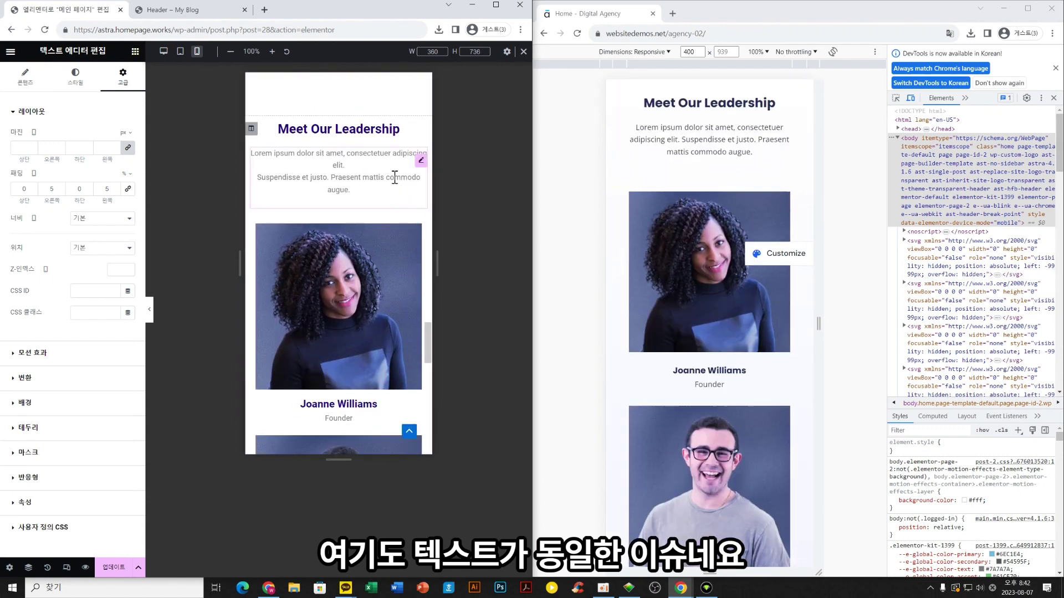
left_click(420, 163)
left_click(132, 78)
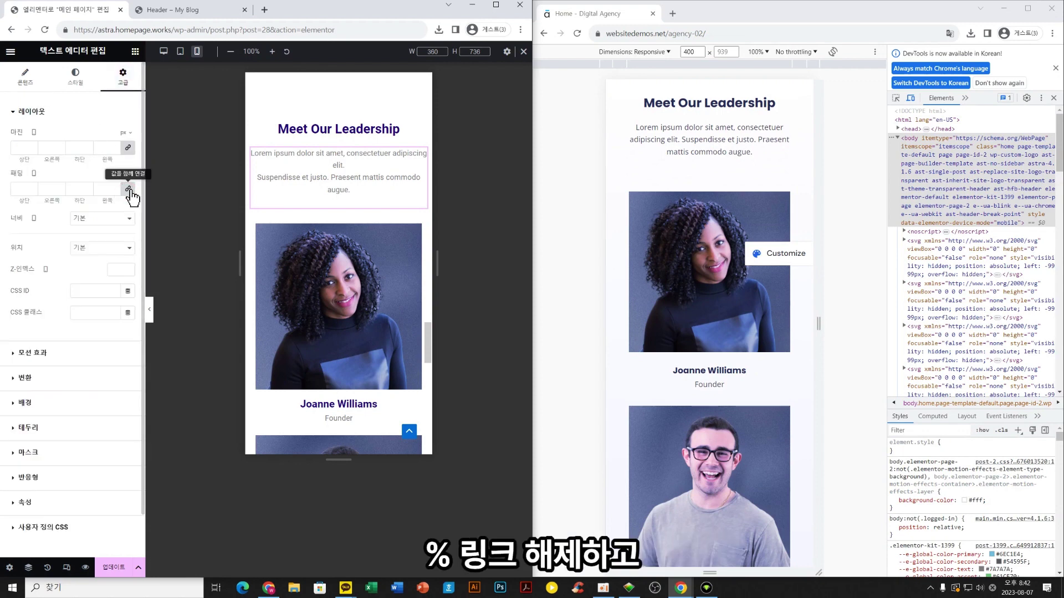
type("5")
left_click_drag(112, 188, 101, 189)
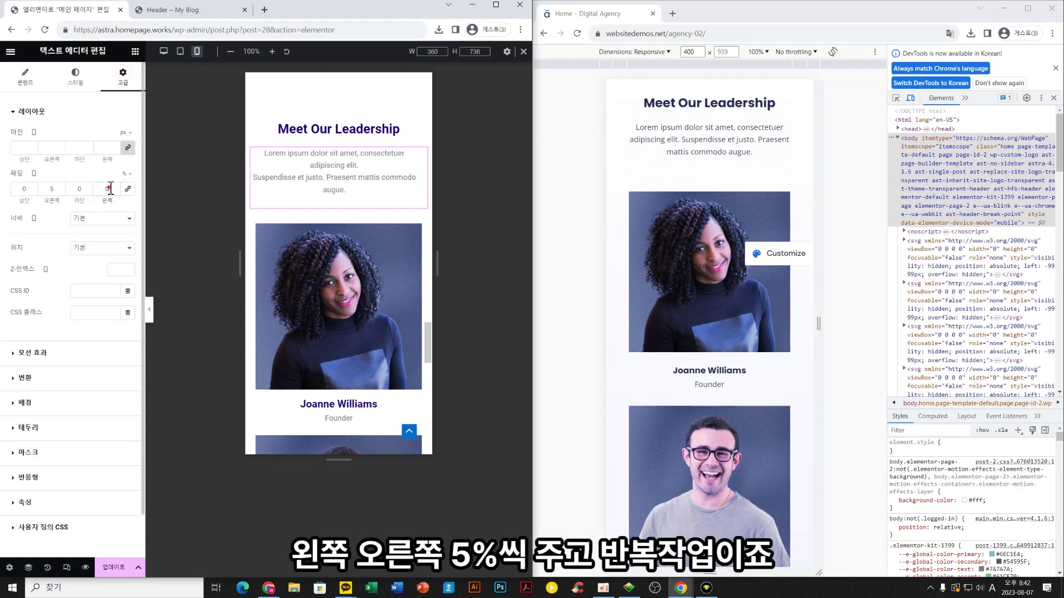
type("5")
left_click(25, 83)
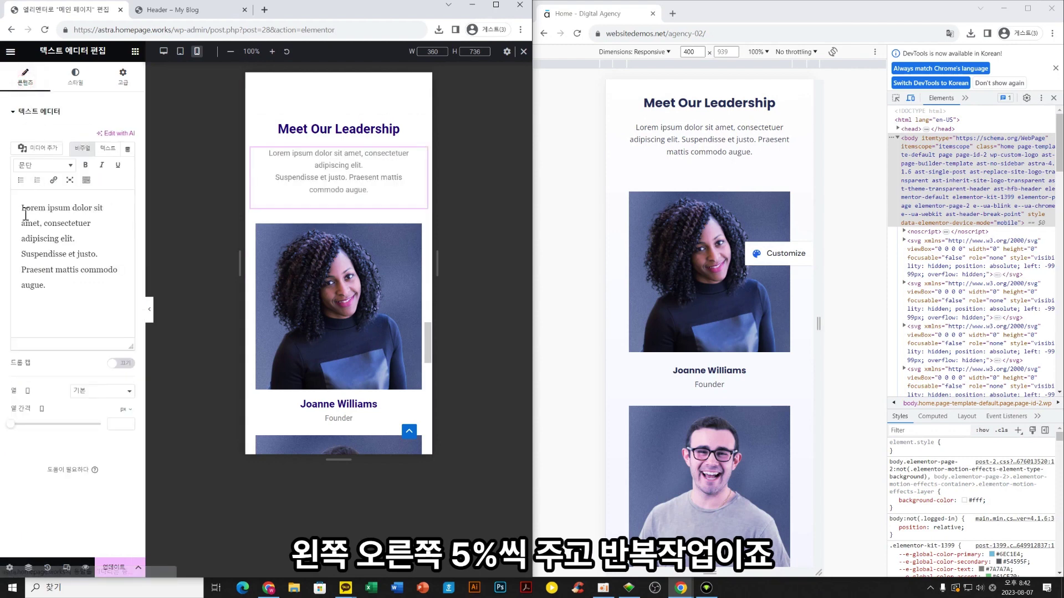
key("BackSpace")
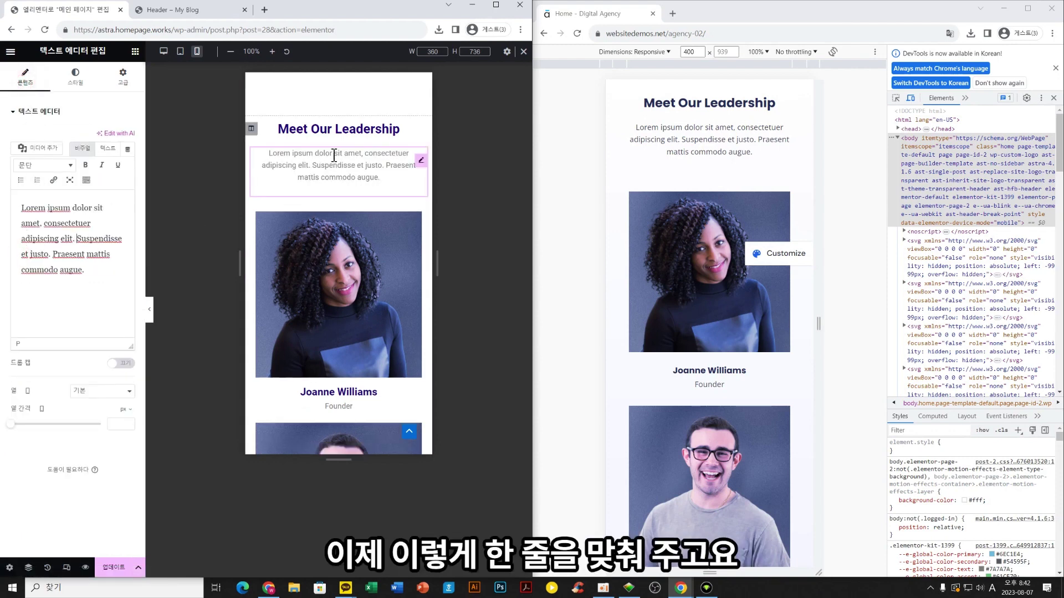
Set the desktop padding of the Meet Our Leadership paragraph to 30% on the right and left only, and check it at full window width
left_click(163, 51)
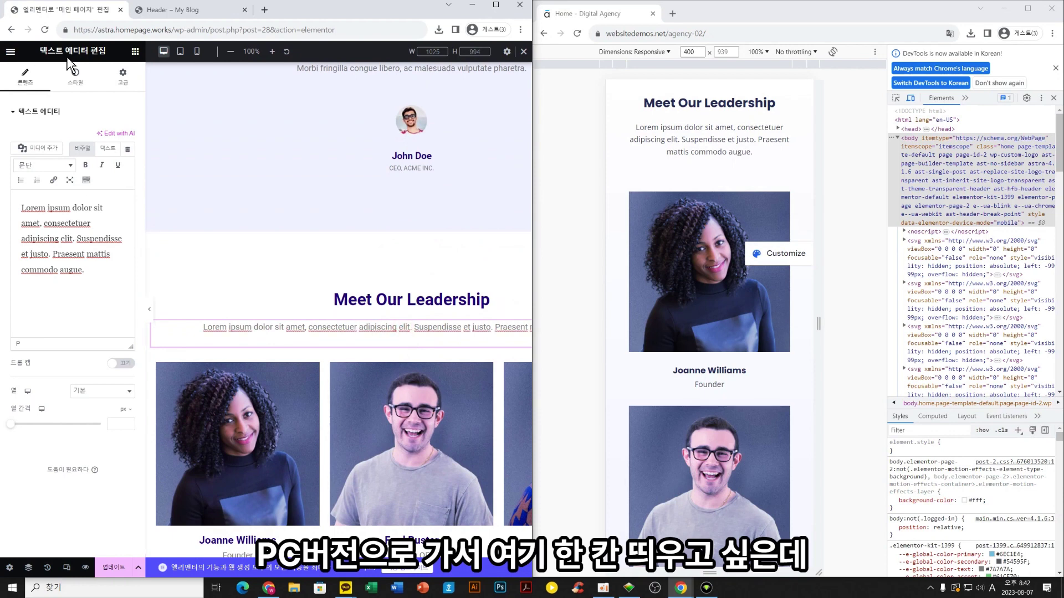
left_click(123, 82)
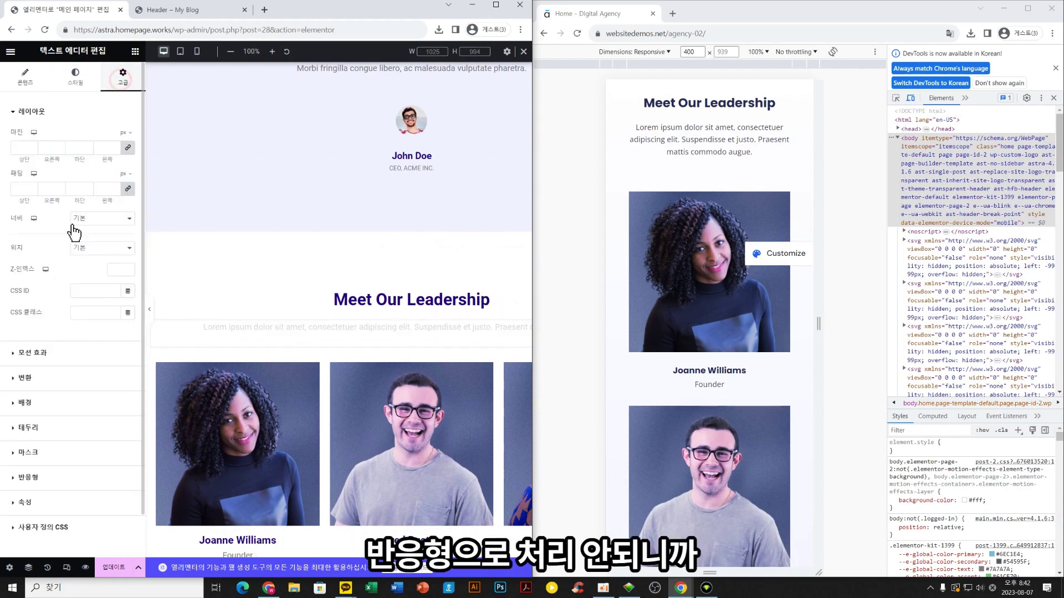
left_click(127, 190)
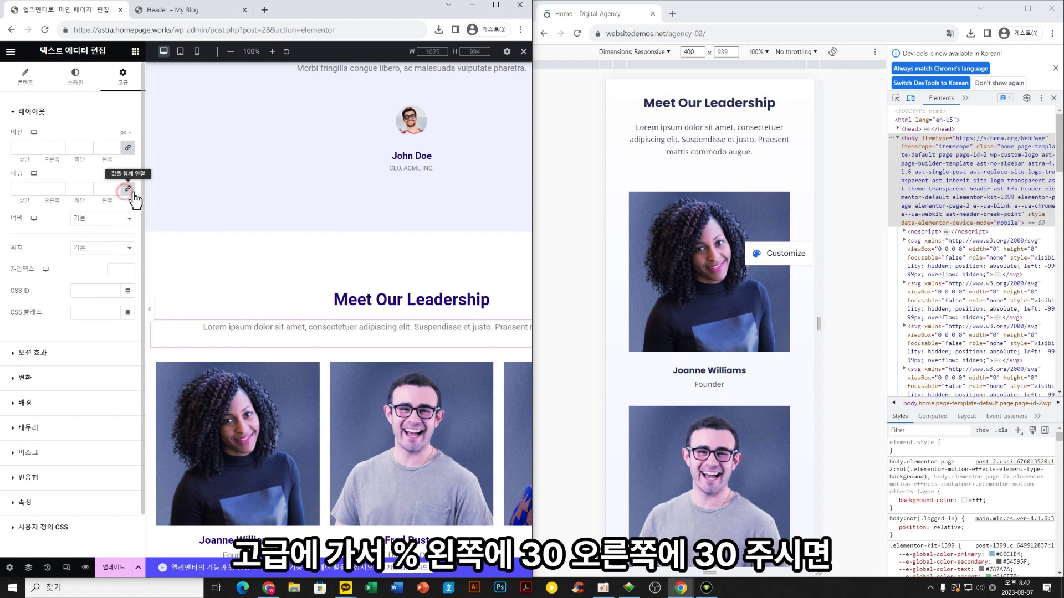
type("30")
left_click(107, 189)
type("30")
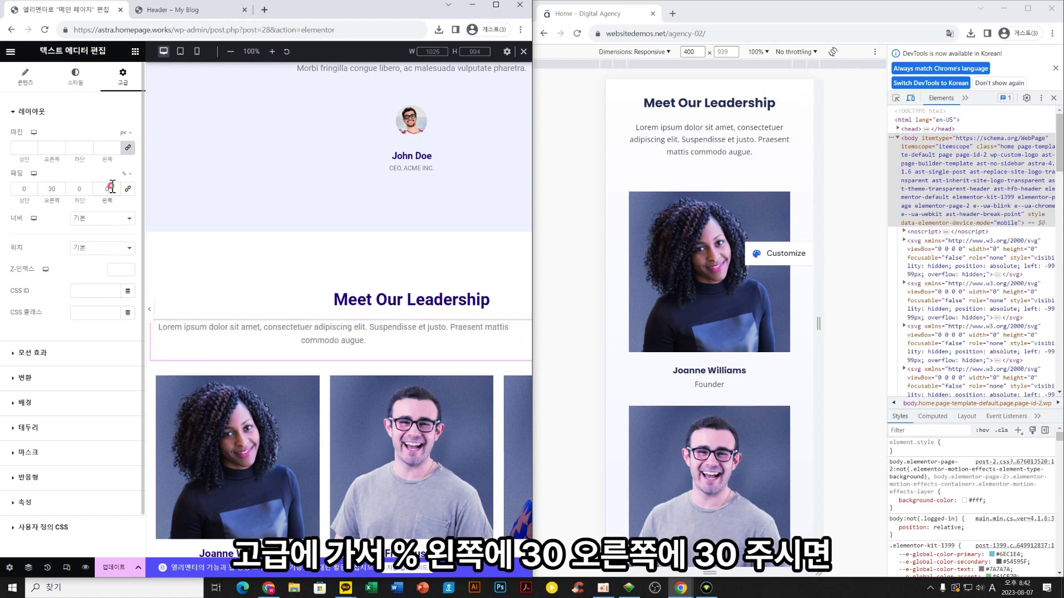
left_click(486, 7)
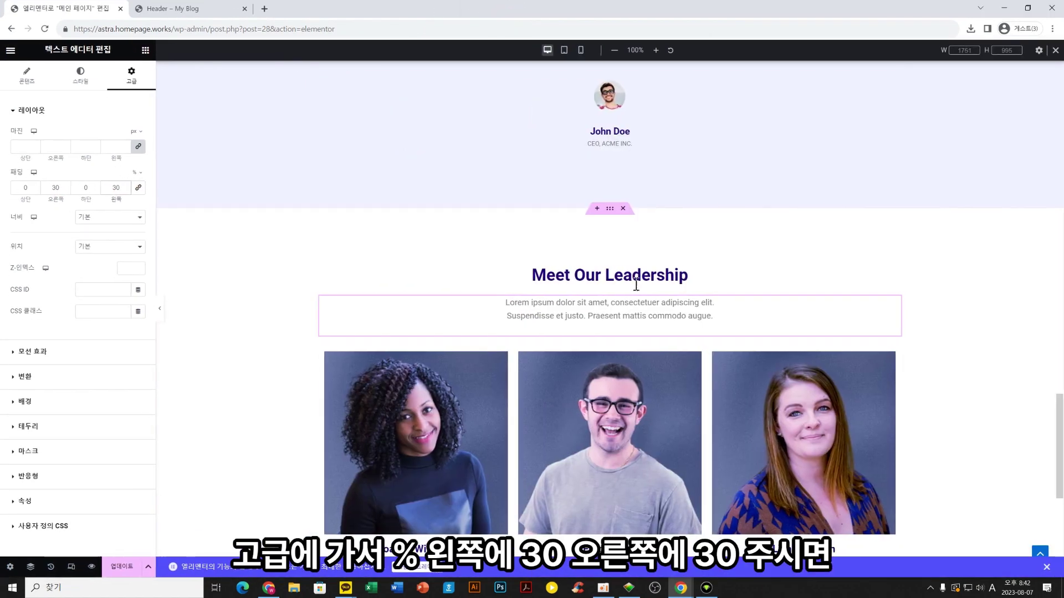
scroll(731, 345, "down", 4)
scroll(727, 344, "up", 4)
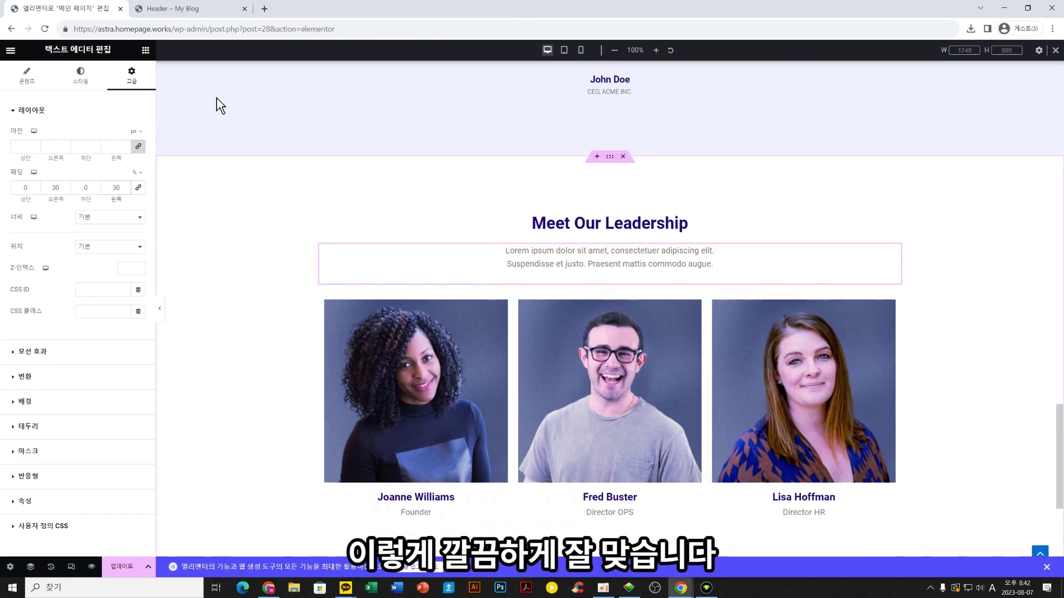
Compare the mobile layout and background of the Meet Our Leadership and "Would you like to start a project with us?" sections with the Digital Agency example
left_click(580, 50)
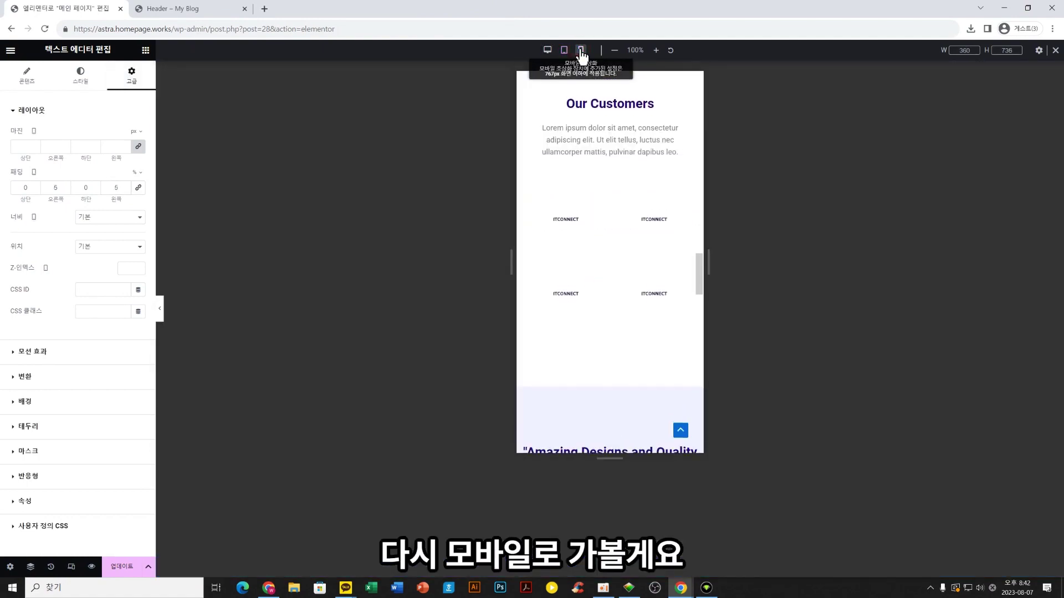
key("super+Left")
scroll(375, 291, "down", 10)
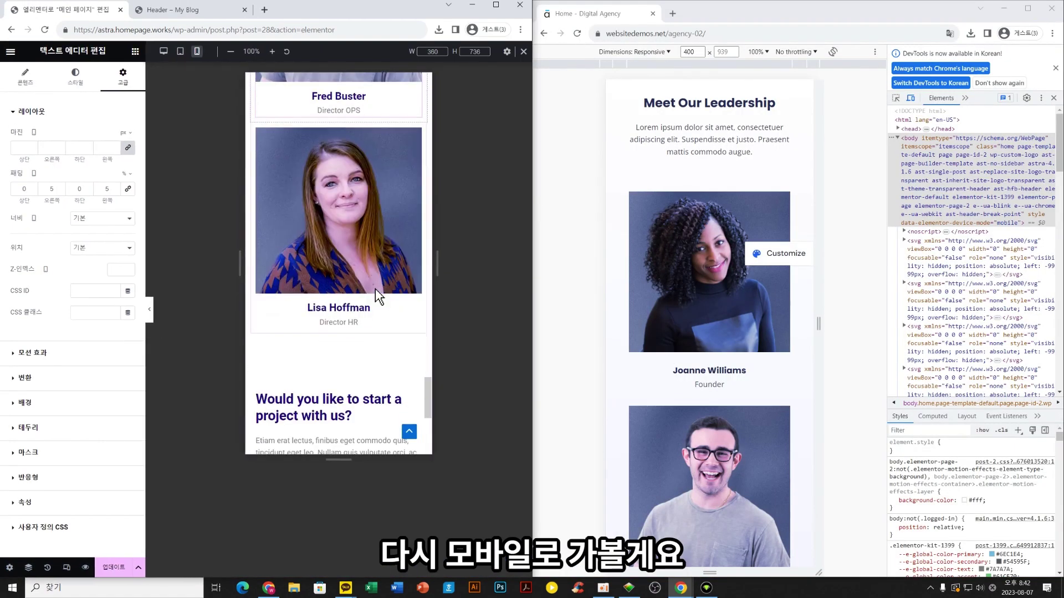
scroll(707, 290, "down", 4)
scroll(707, 290, "down", 3)
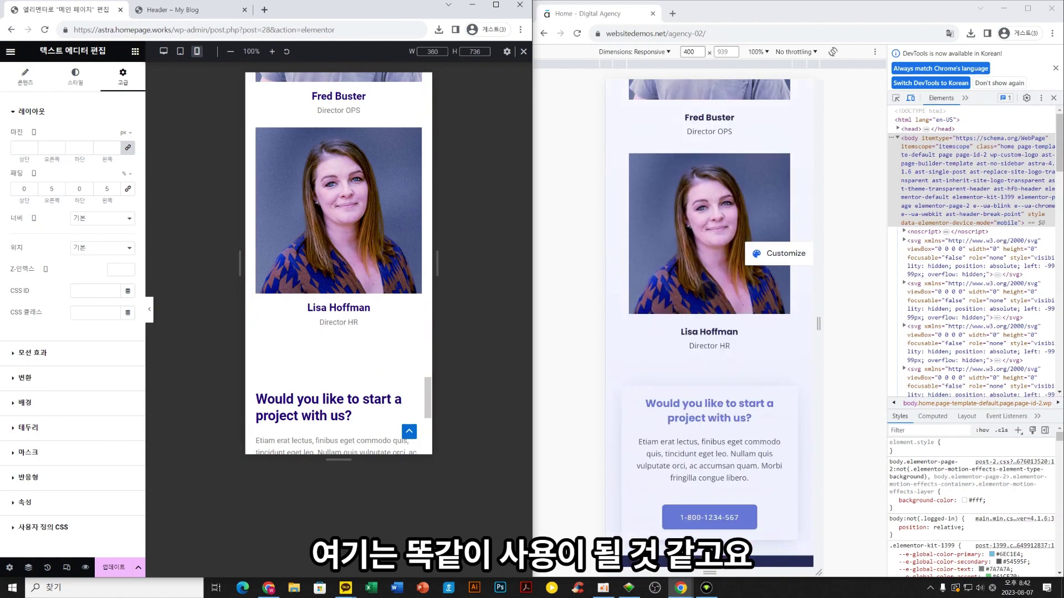
scroll(709, 304, "up", 3)
scroll(380, 299, "down", 3)
scroll(379, 294, "up", 4)
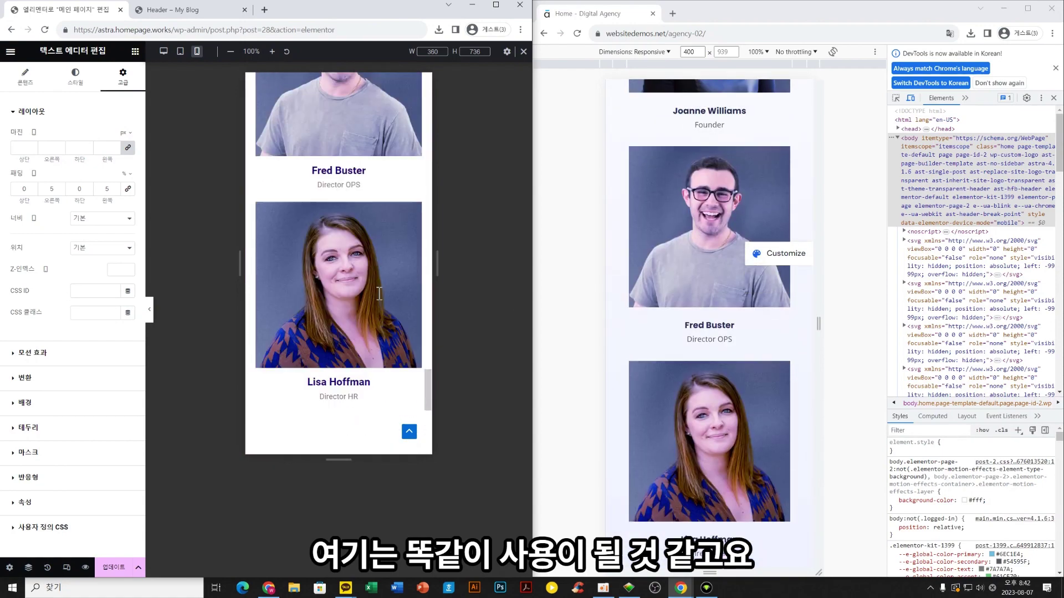
scroll(379, 293, "up", 5)
scroll(380, 297, "down", 8)
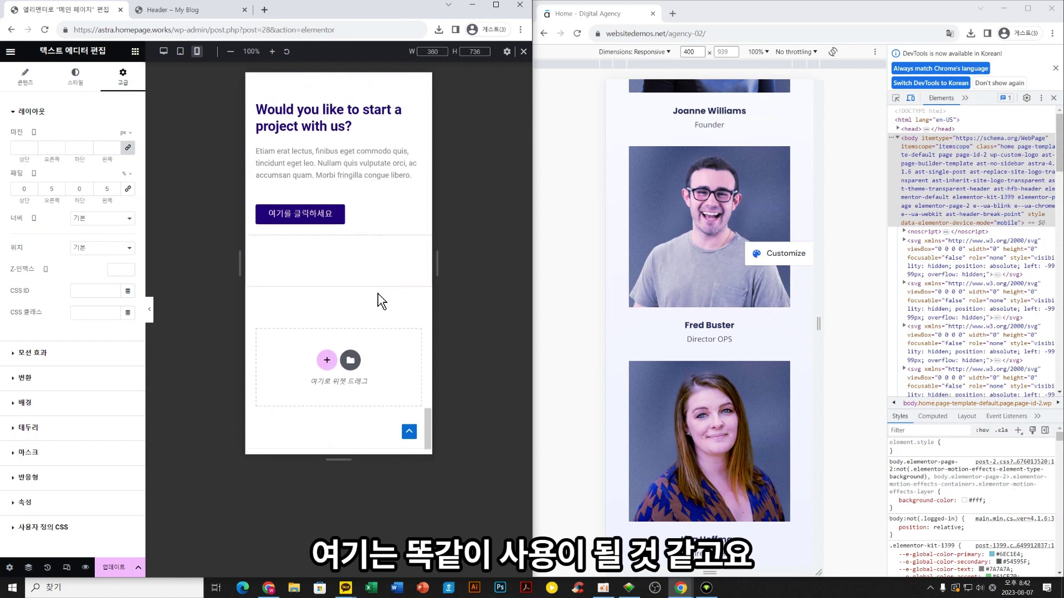
scroll(380, 302, "up", 1)
scroll(707, 287, "down", 5)
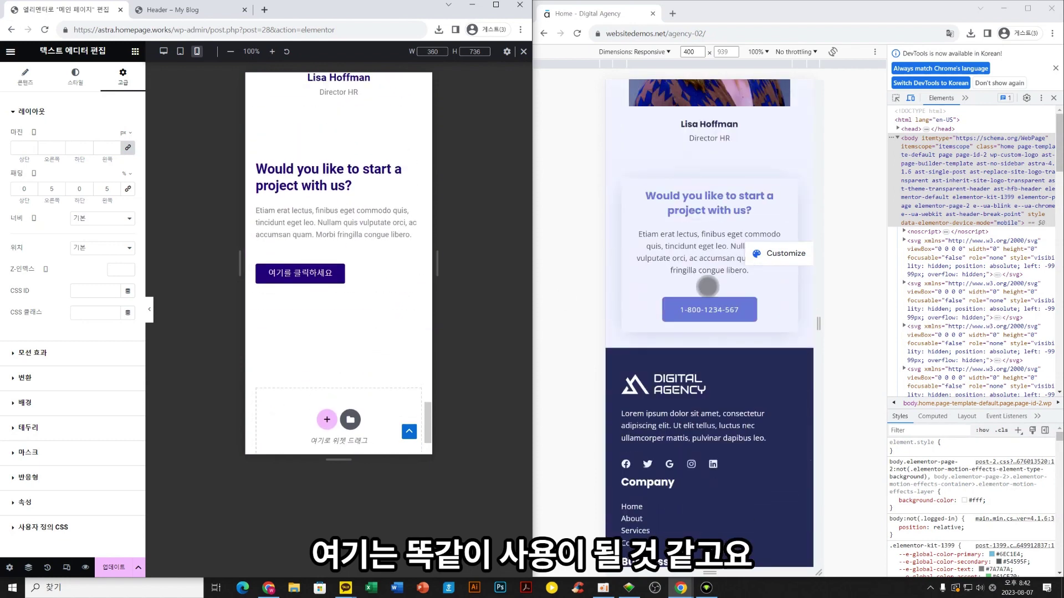
scroll(707, 287, "up", 4)
scroll(371, 263, "up", 8)
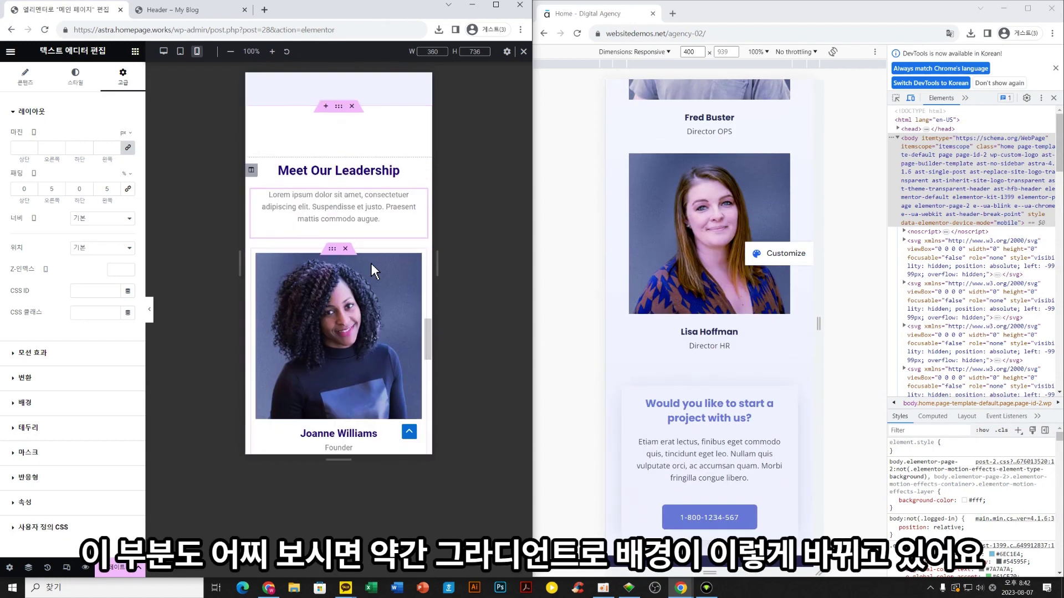
Compare the reference page's leadership and call-to-action sections with the edited page, examining how the background gradient runs from top to bottom
scroll(370, 263, "up", 2)
scroll(714, 277, "up", 12)
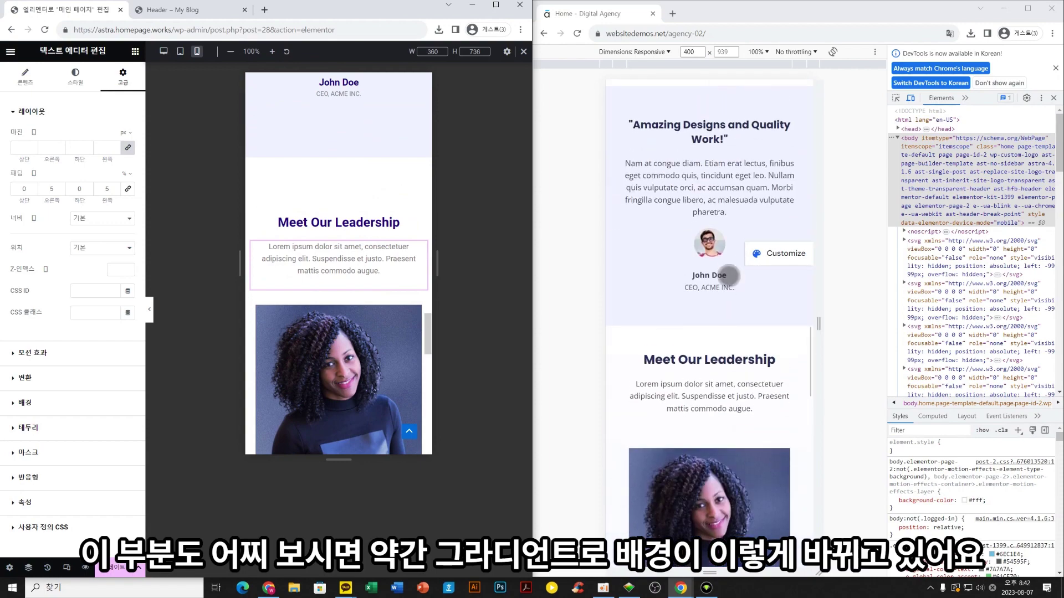
scroll(728, 275, "down", 12)
scroll(689, 348, "up", 6)
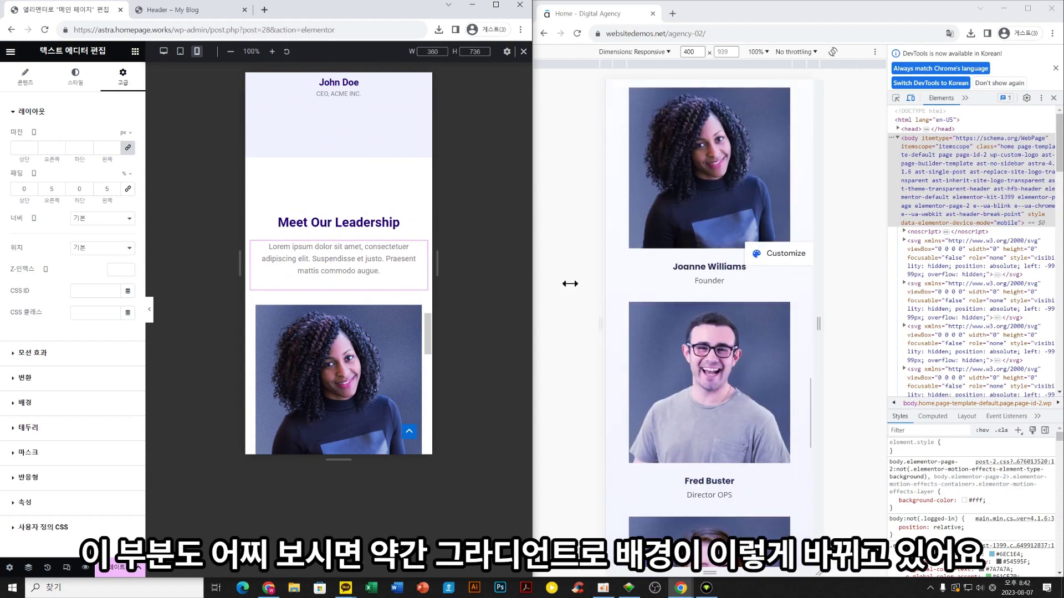
scroll(388, 244, "down", 10)
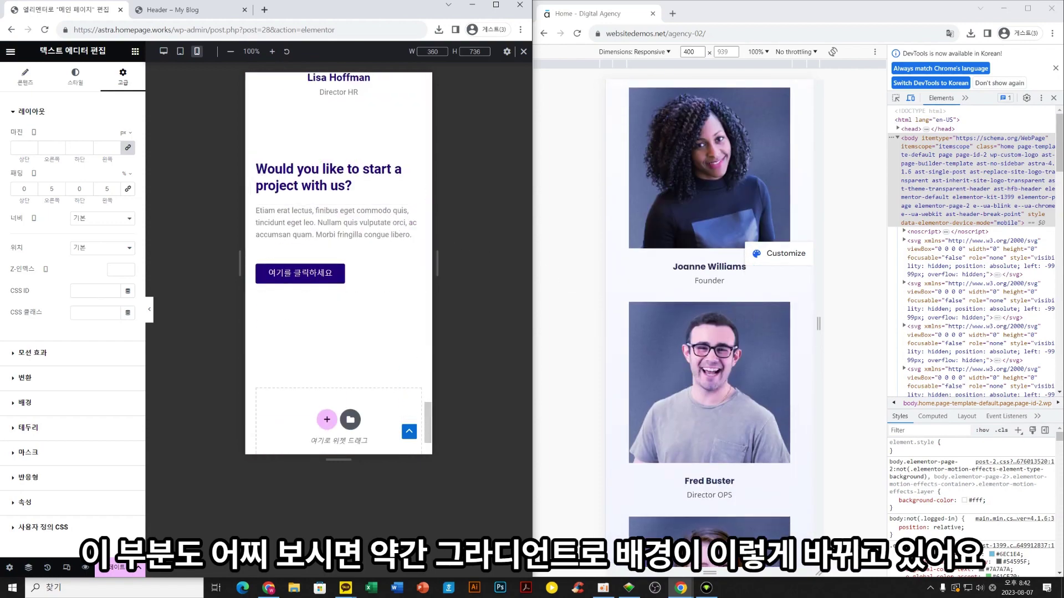
scroll(608, 135, "down", 2)
scroll(617, 183, "down", 4)
scroll(618, 183, "down", 3)
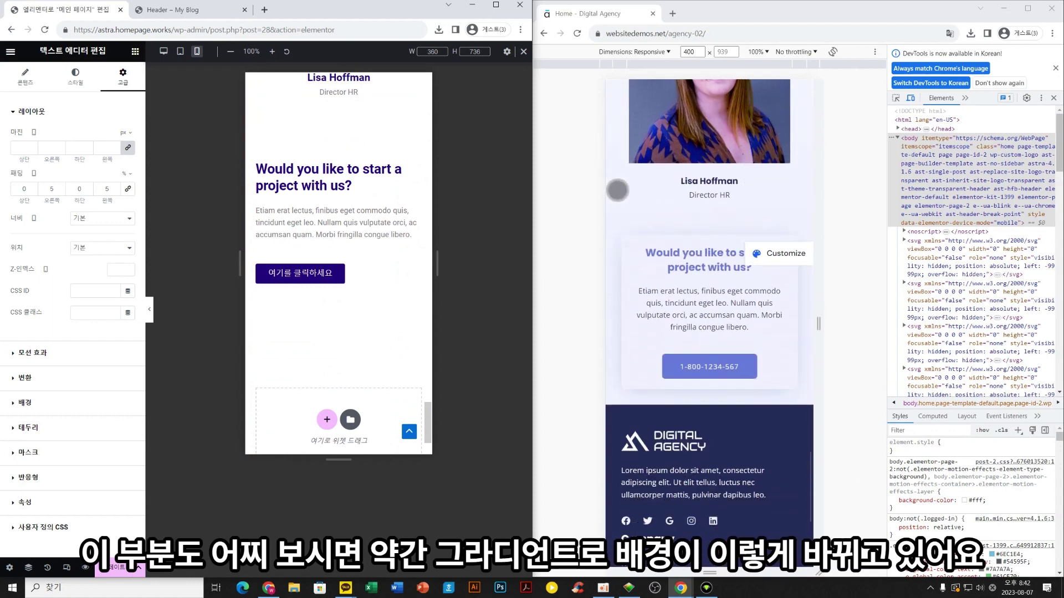
scroll(617, 334, "up", 6)
scroll(619, 333, "up", 10)
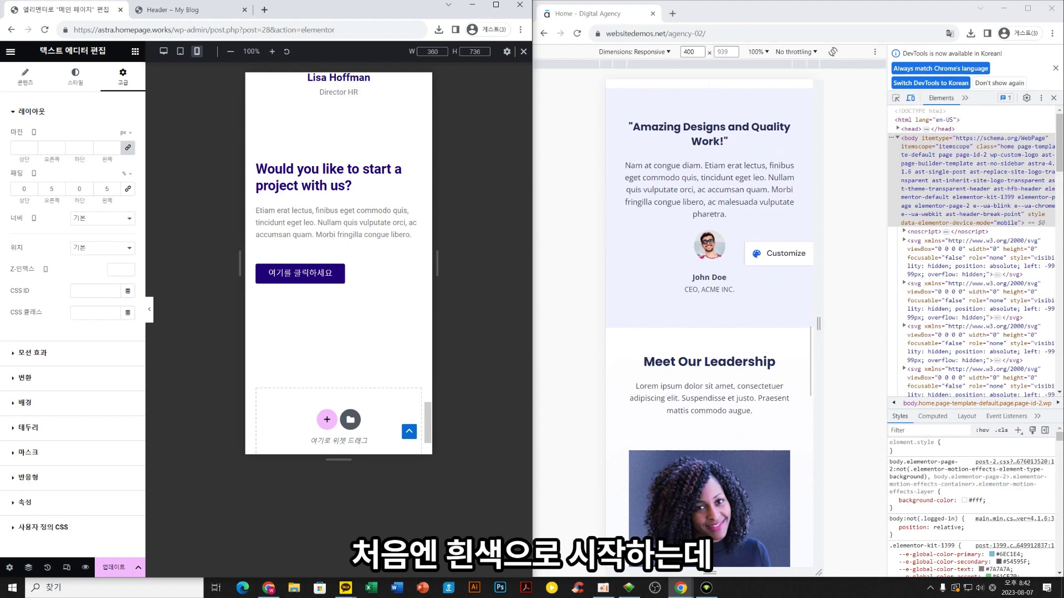
scroll(620, 352, "down", 10)
scroll(620, 352, "down", 5)
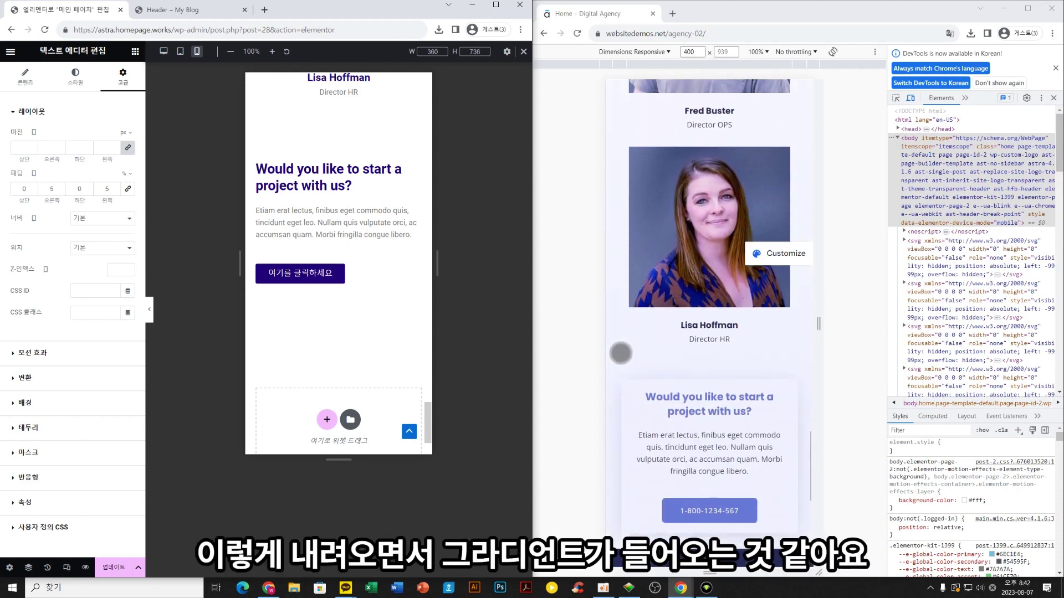
scroll(338, 230, "up", 5)
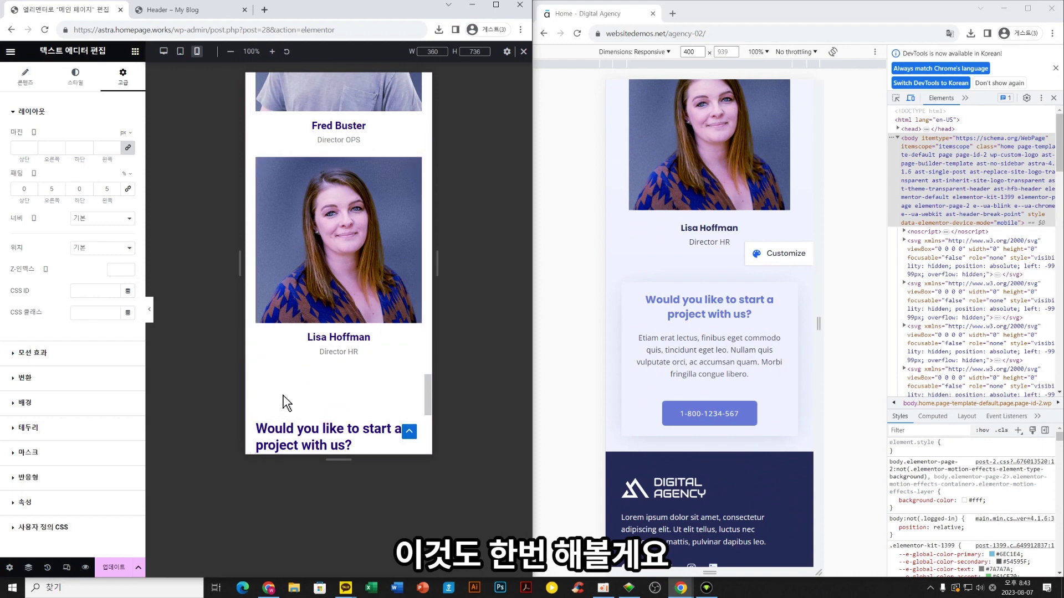
Give the "Meet Our Leadership" section a gradient background with #EFF2FF as its second color
scroll(349, 333, "up", 10)
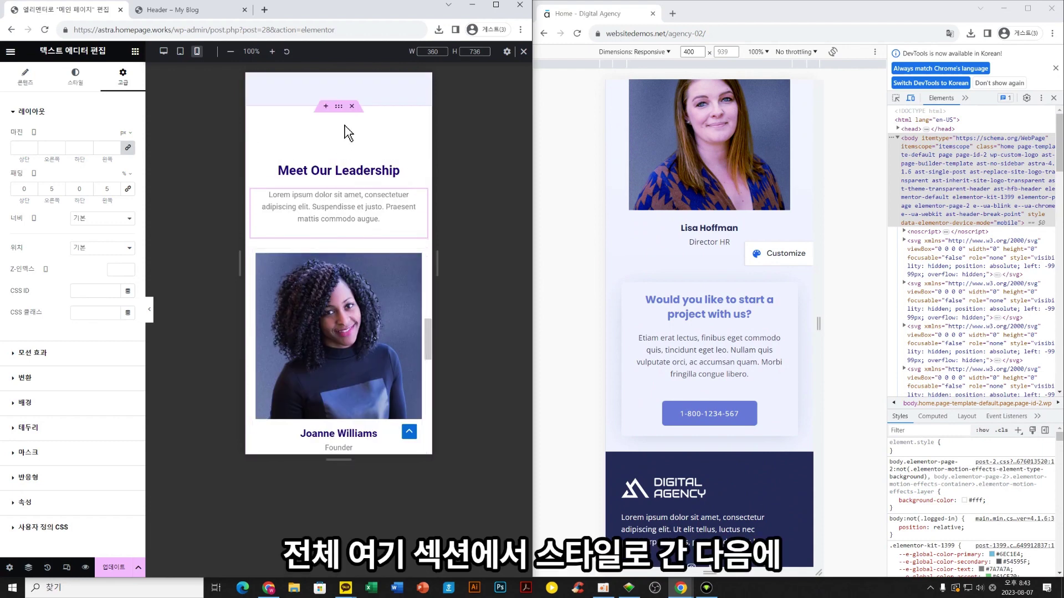
left_click(339, 107)
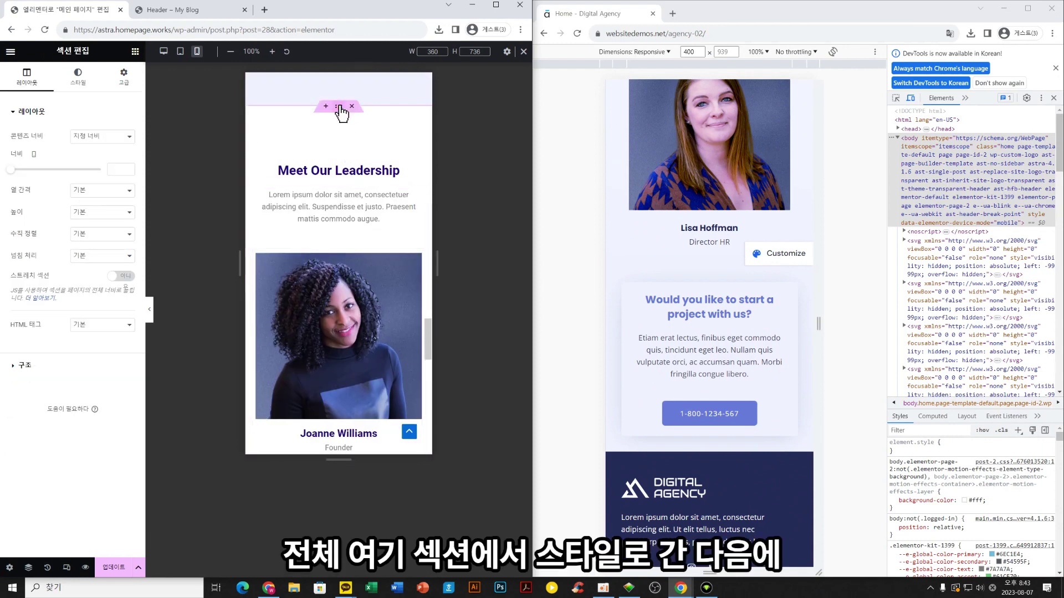
left_click(78, 75)
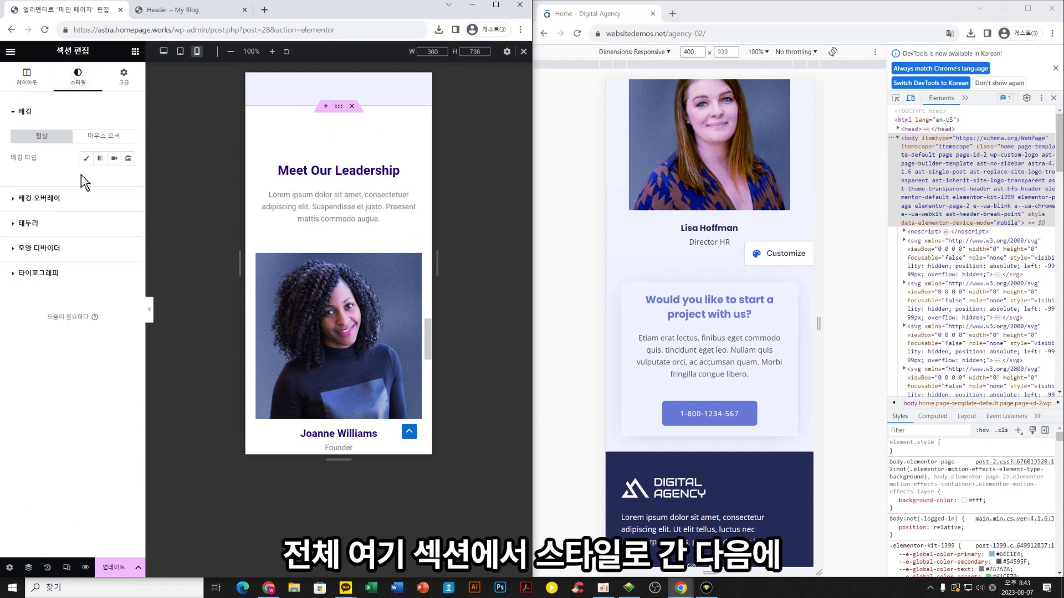
left_click(102, 158)
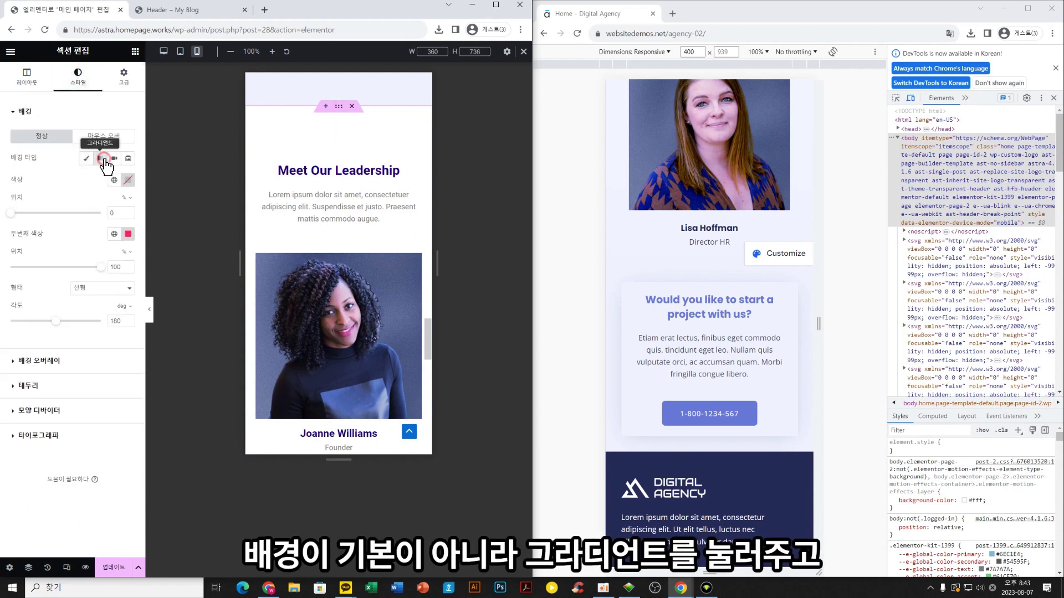
left_click(128, 234)
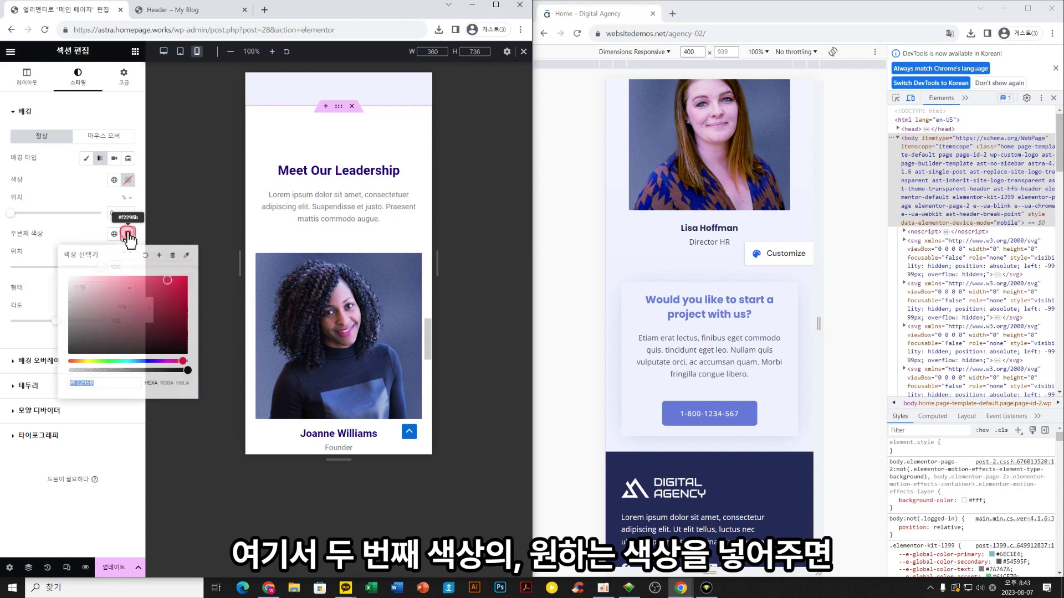
type("#EFF2FF")
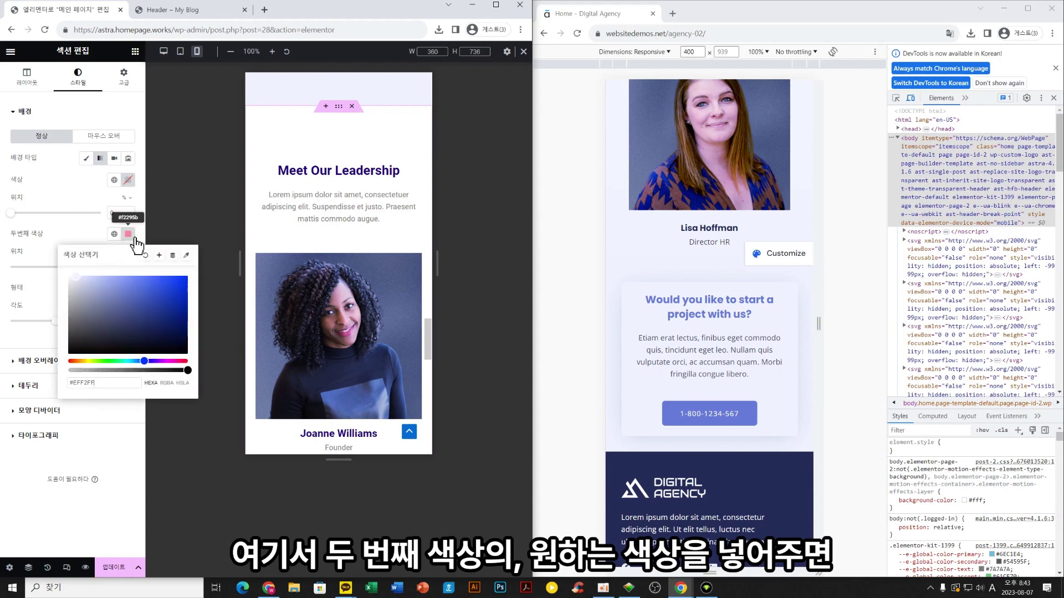
left_click(75, 238)
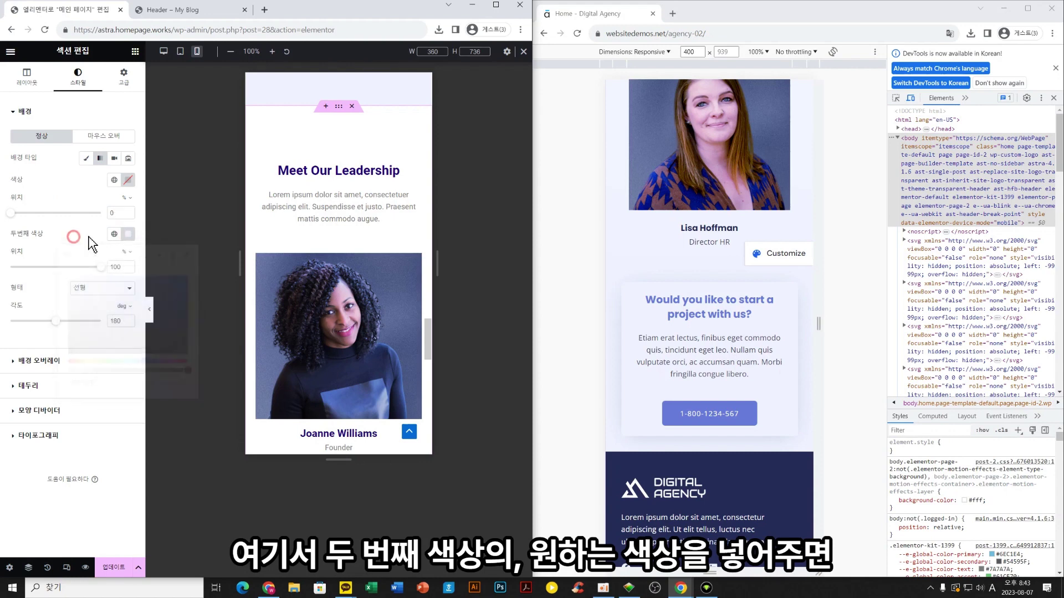
Set the first color of the leadership section's gradient to #FFFFFF and review the transition down the section
scroll(406, 304, "down", 10)
scroll(408, 312, "down", 3)
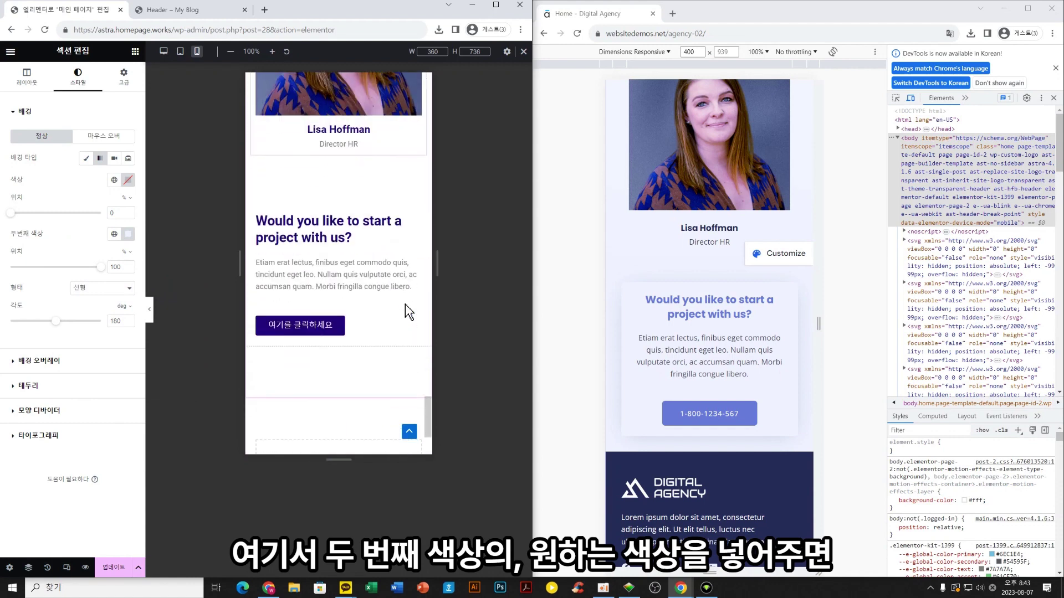
left_click(128, 180)
left_click(88, 224)
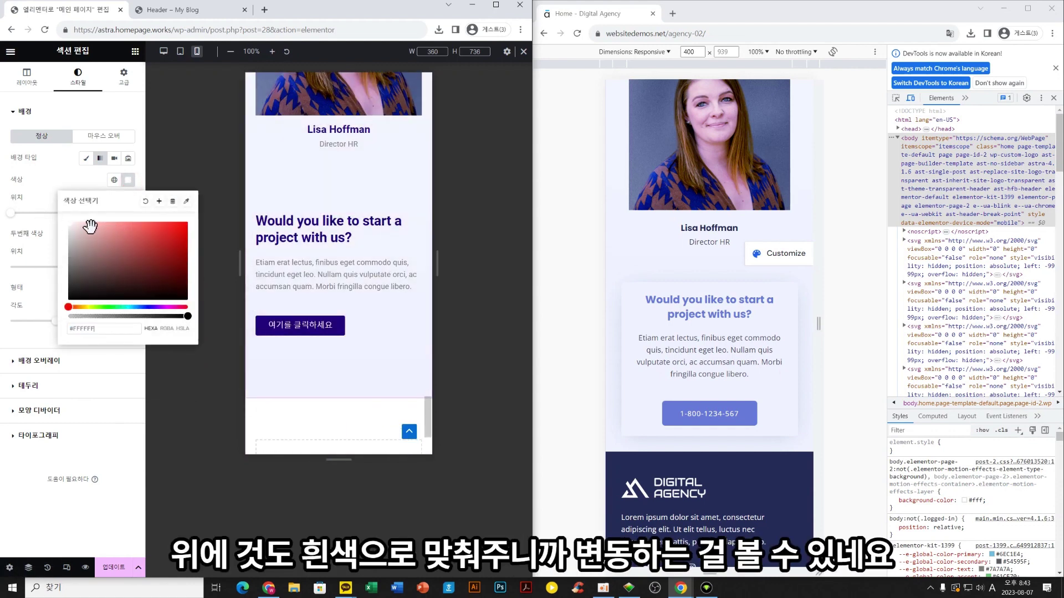
left_click(62, 174)
scroll(354, 288, "up", 12)
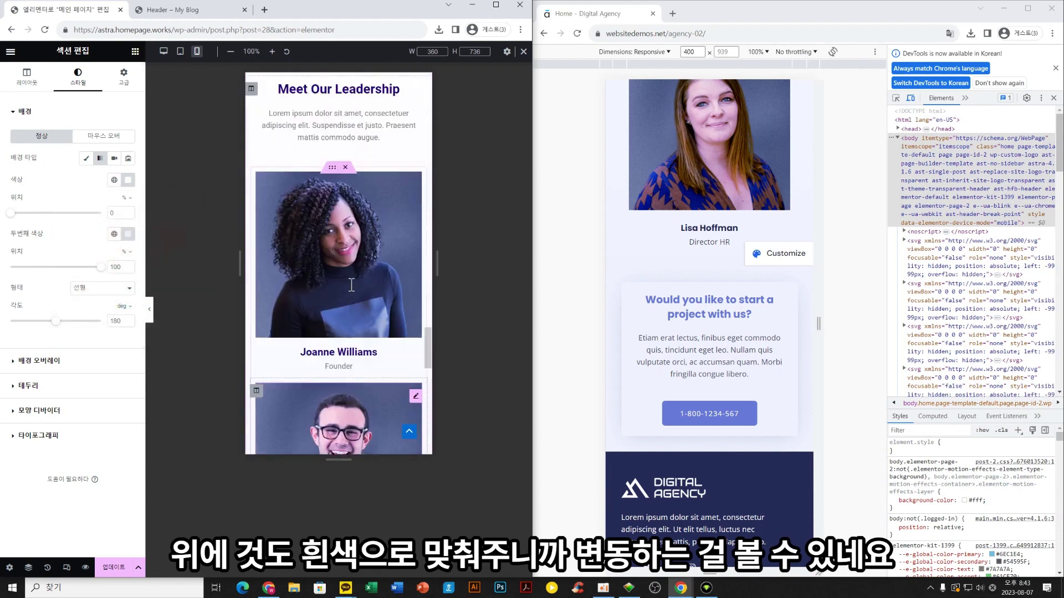
scroll(351, 285, "up", 4)
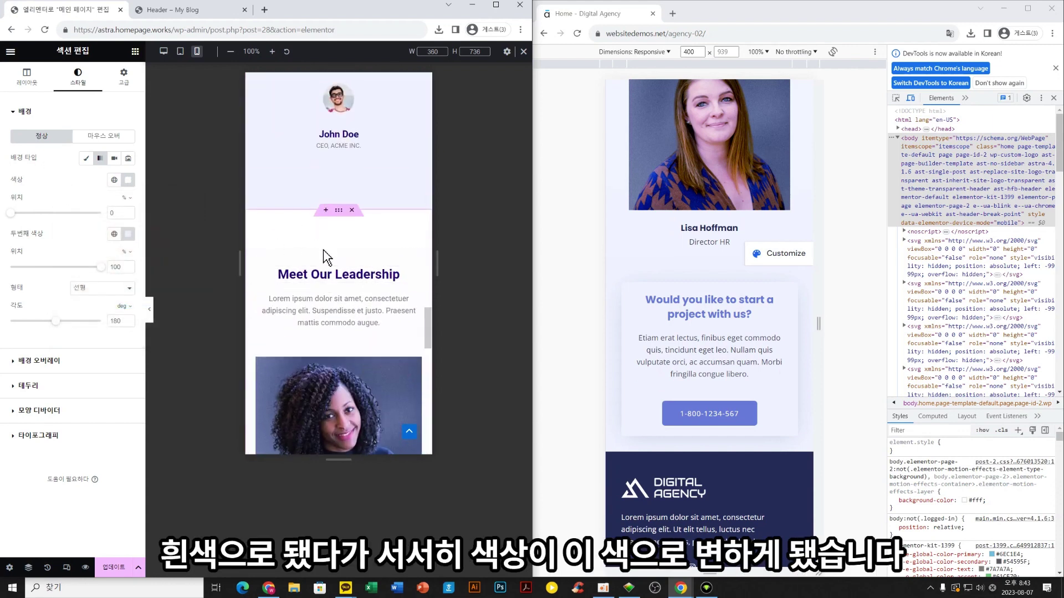
scroll(325, 257, "down", 15)
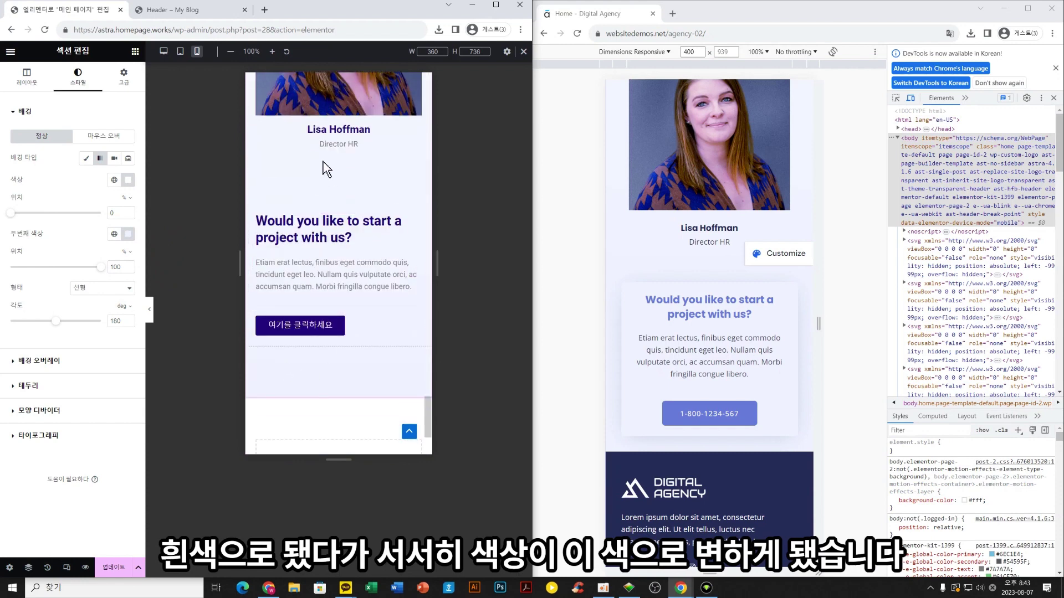
Try centering the vertical alignment of the "Would you like to start a project with us?" inner section, then restore the default
scroll(327, 169, "down", 1)
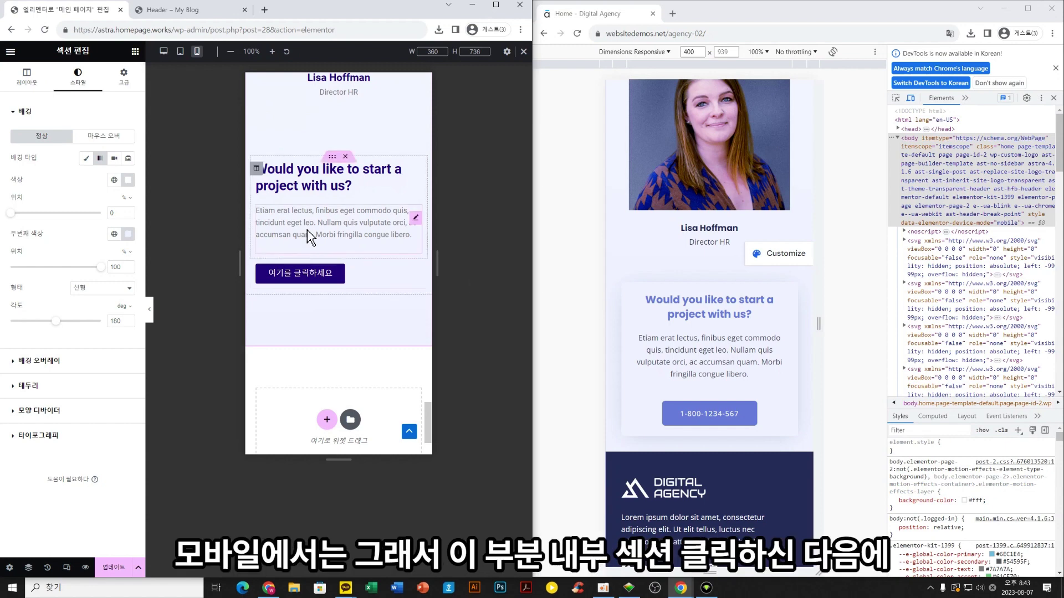
scroll(343, 271, "up", 2)
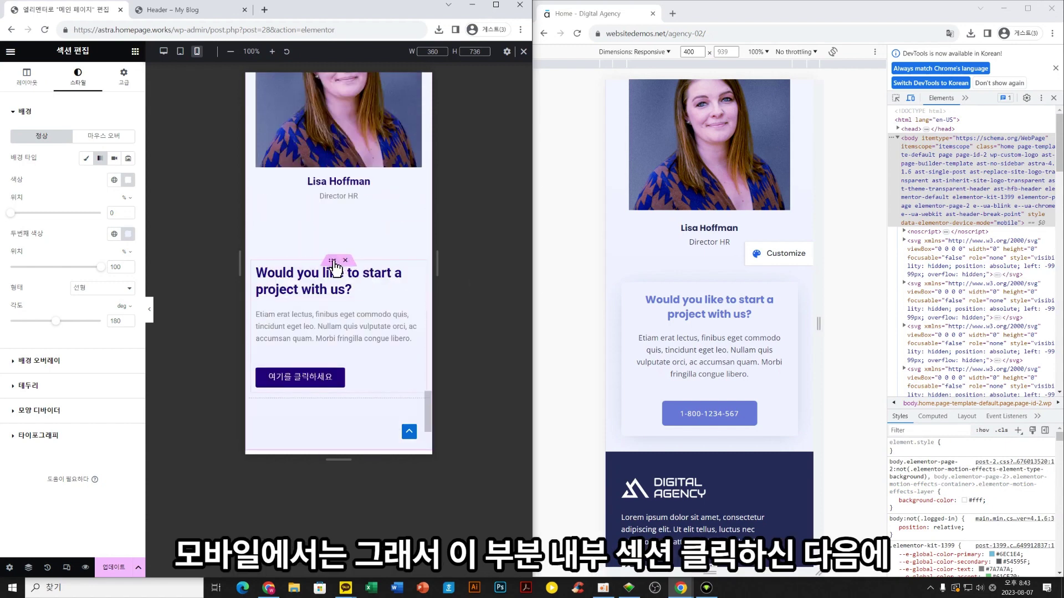
left_click(333, 265)
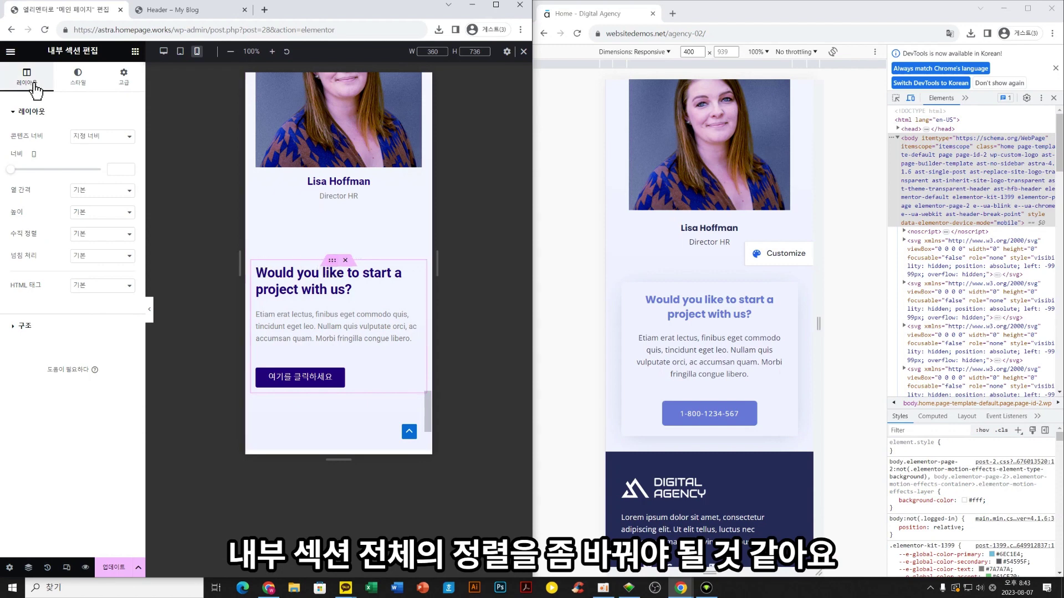
left_click(78, 82)
left_click(28, 76)
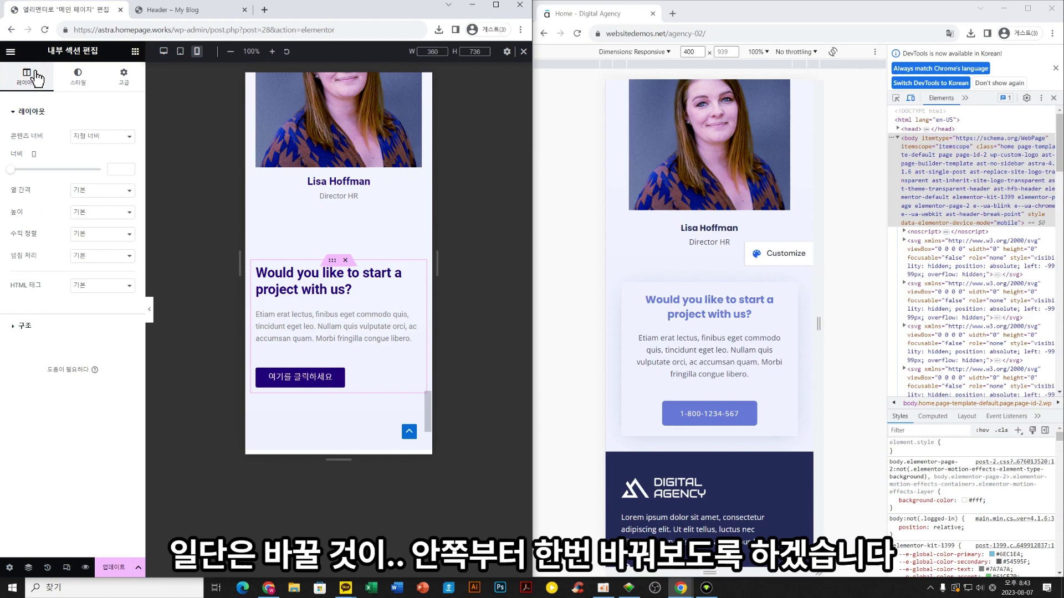
left_click(44, 329)
left_click(25, 113)
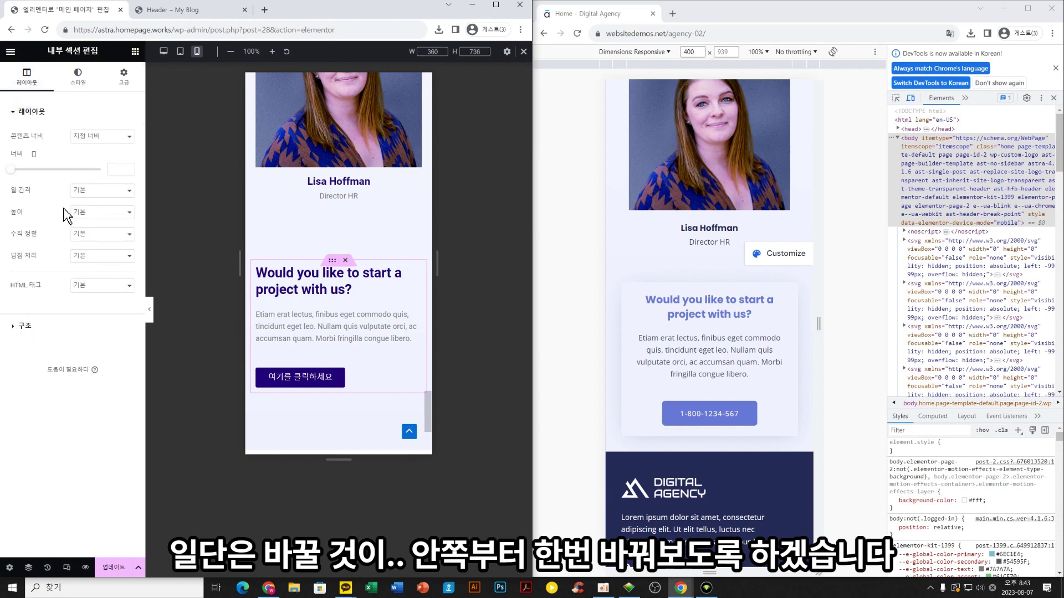
left_click(99, 234)
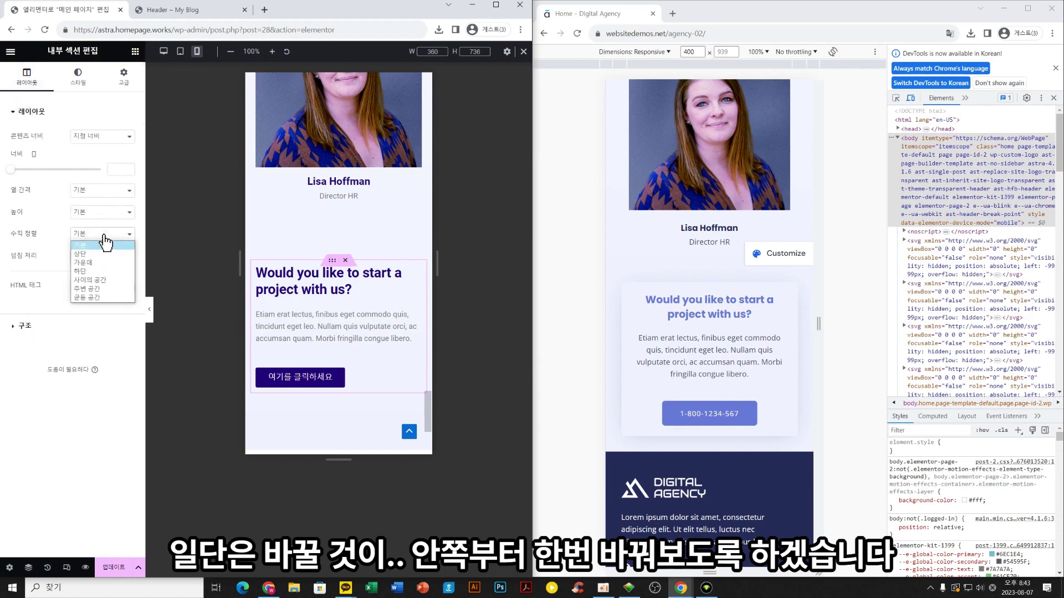
left_click(106, 242)
left_click(102, 234)
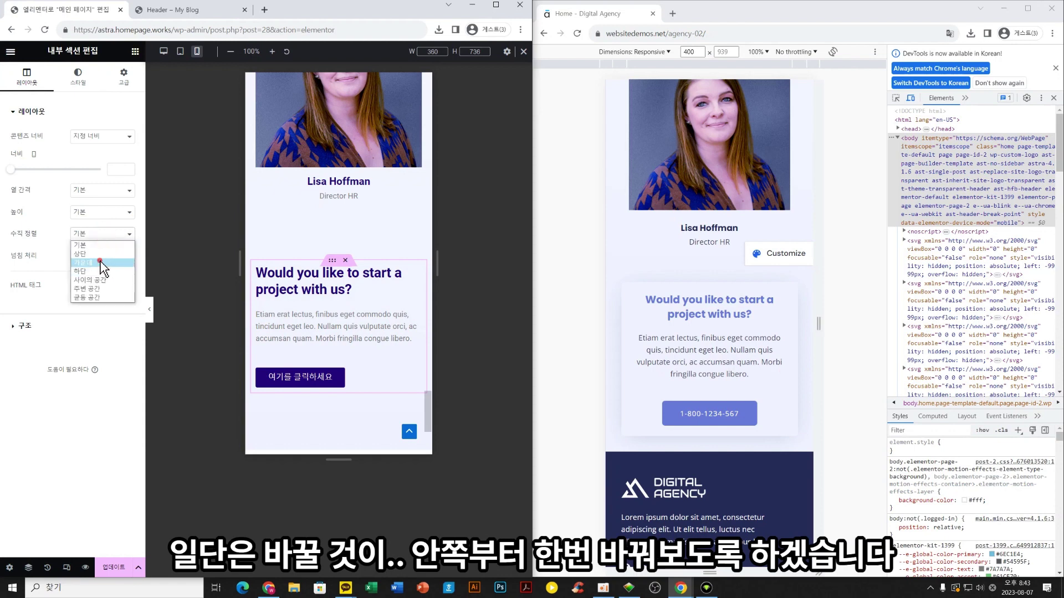
left_click(102, 263)
left_click(100, 240)
left_click(98, 247)
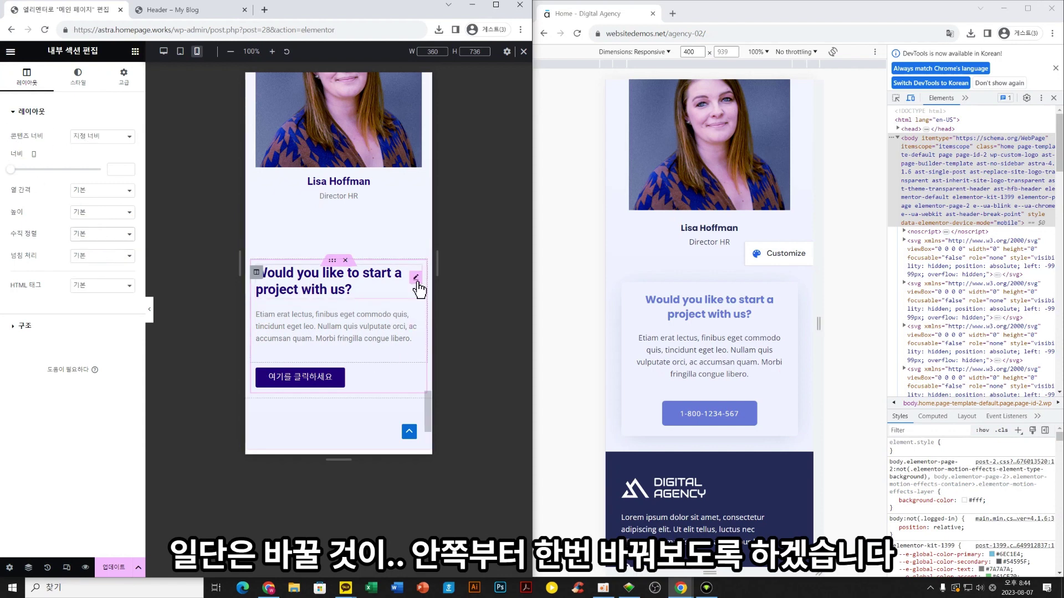
Center-align the "Would you like to start a project with us?" heading, the paragraph below it and the call-to-action button for mobile
left_click(416, 278)
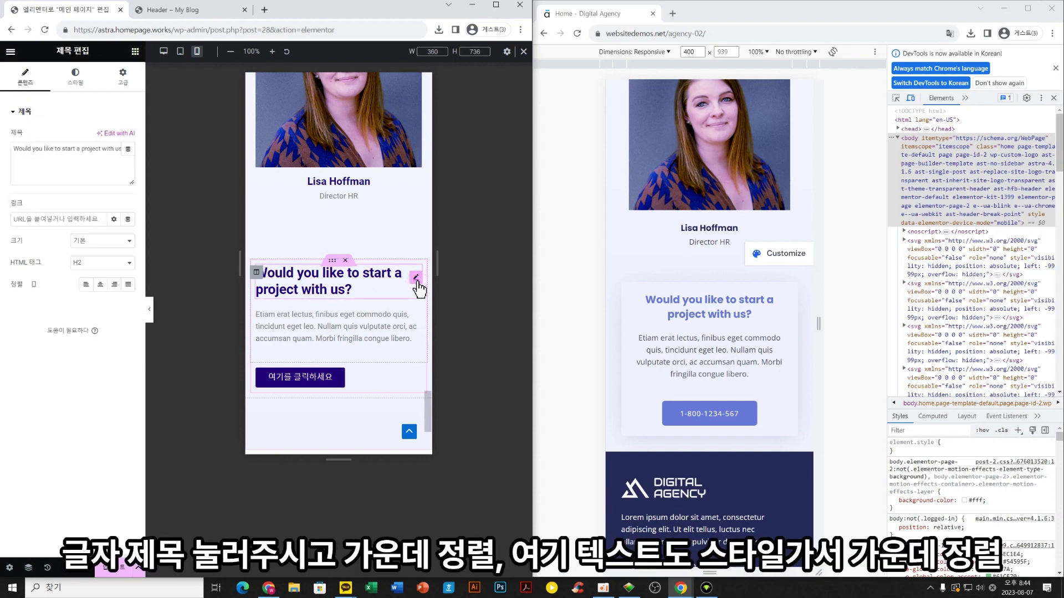
left_click(102, 285)
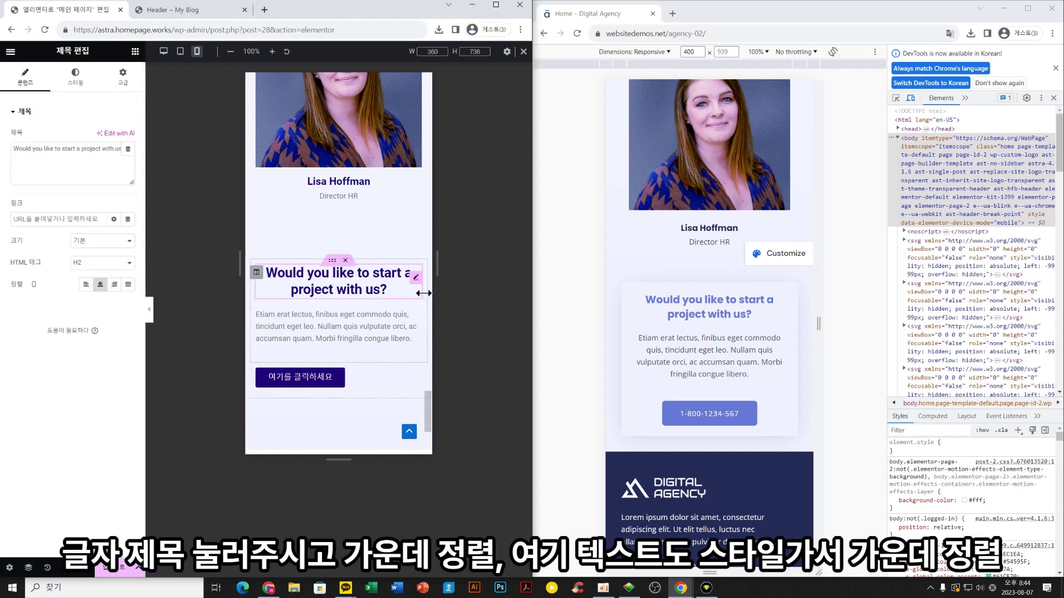
left_click(417, 324)
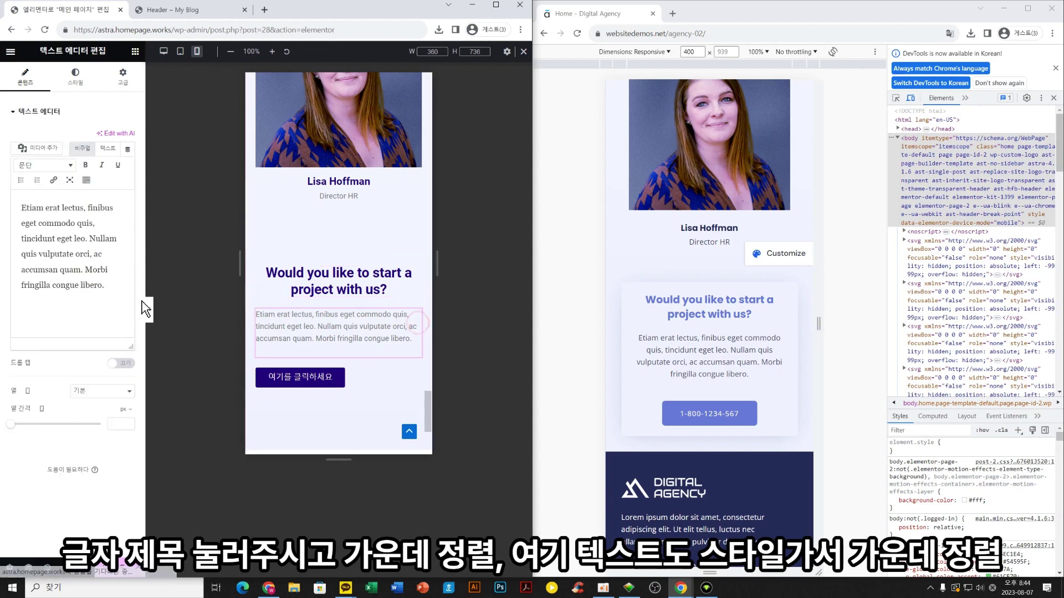
left_click(73, 80)
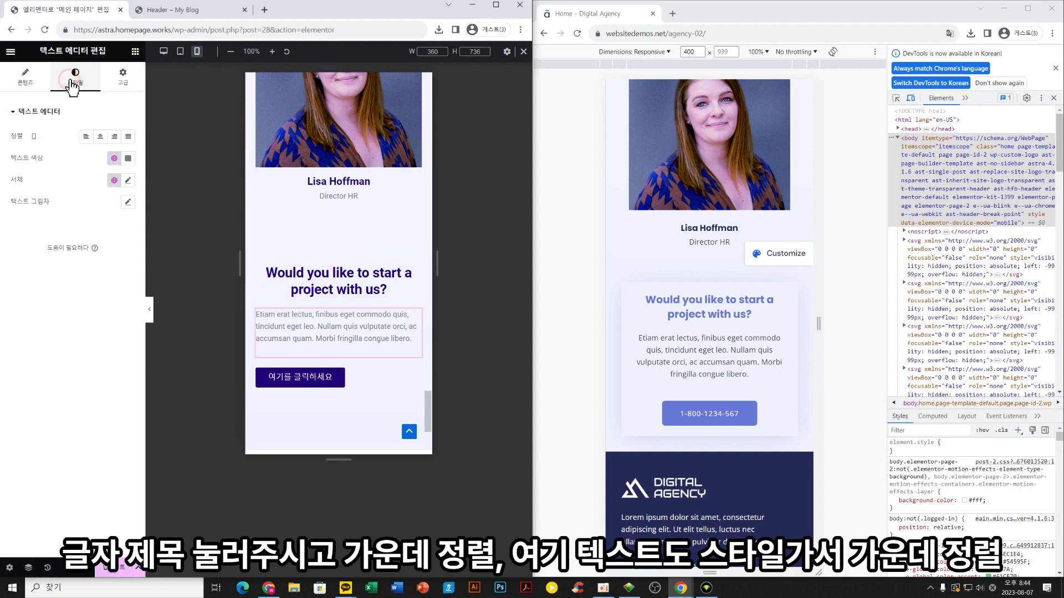
left_click(102, 137)
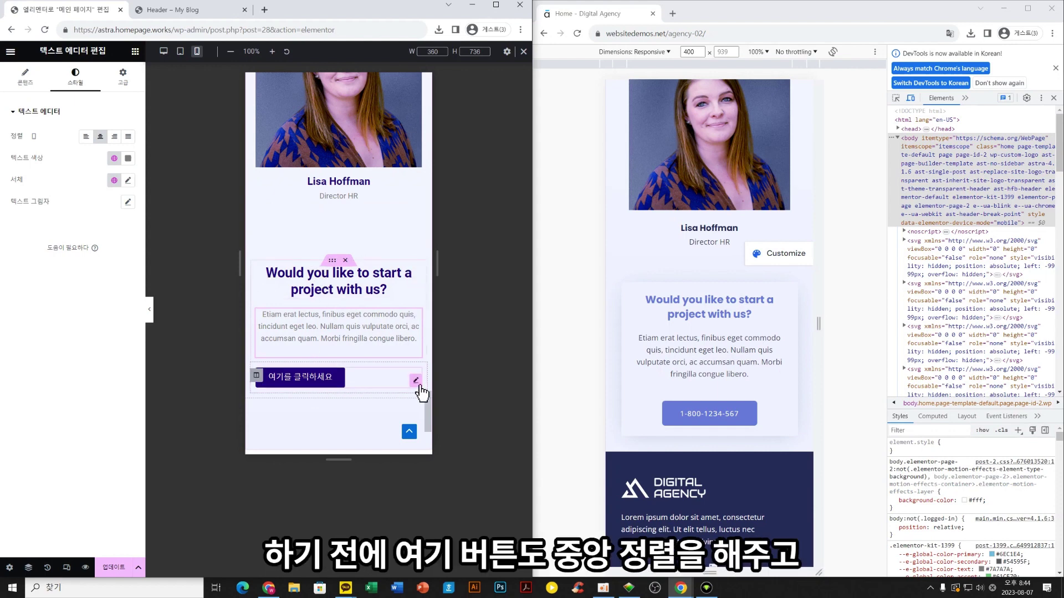
left_click(417, 382)
left_click(101, 217)
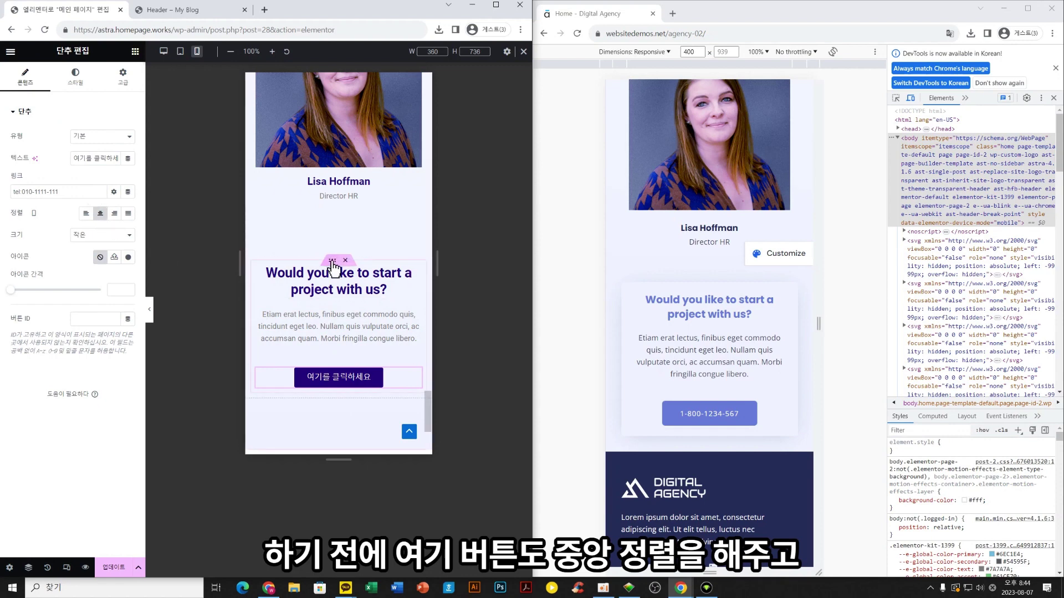
Unlink the padding sides of the "Would you like to start a project with us?" inner section and set all four to 10 px
left_click(332, 263)
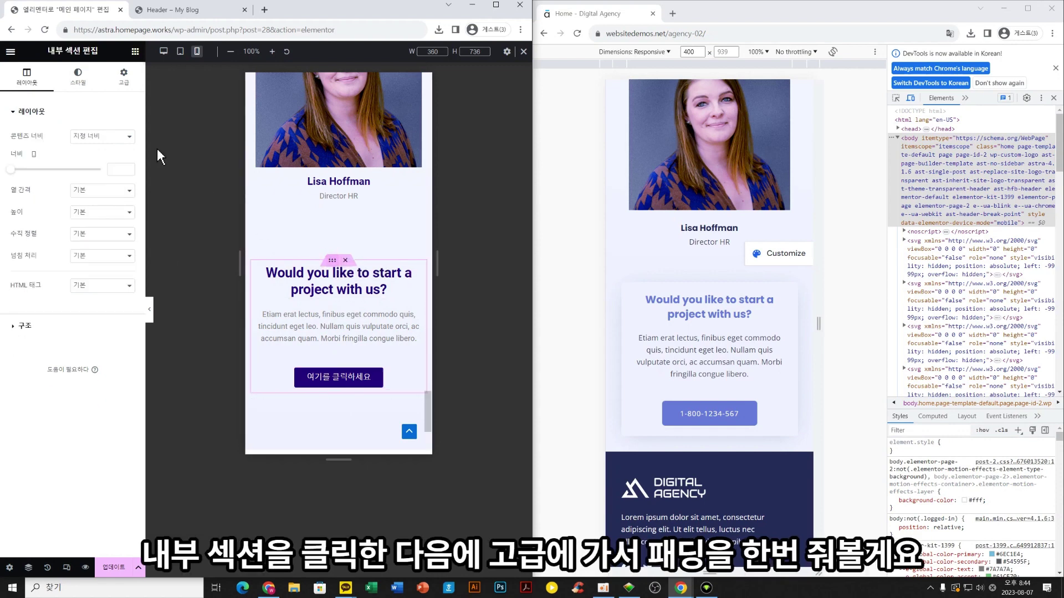
left_click(125, 82)
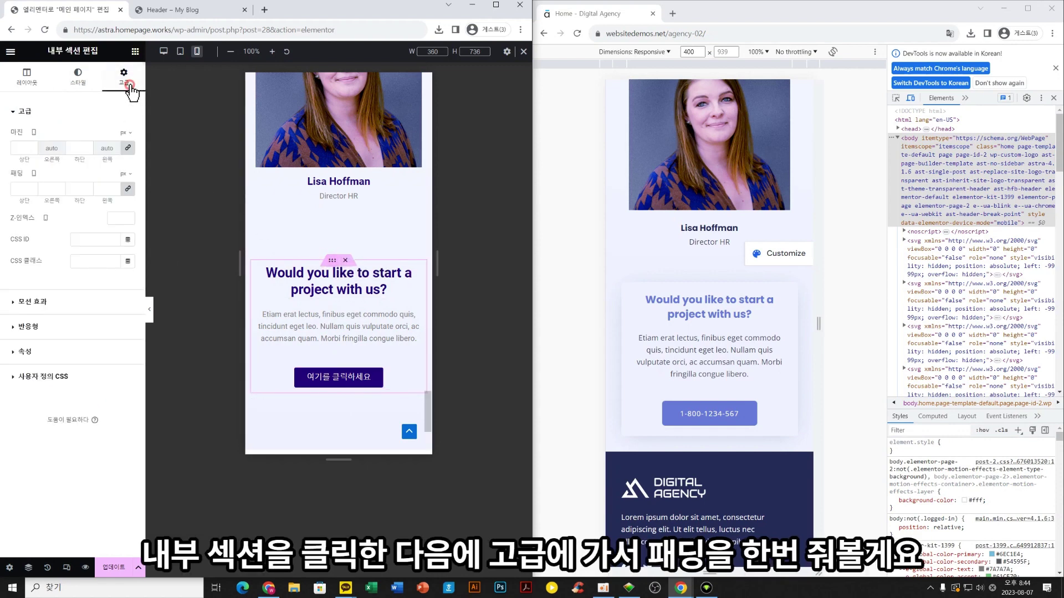
left_click(130, 189)
double_click(29, 188)
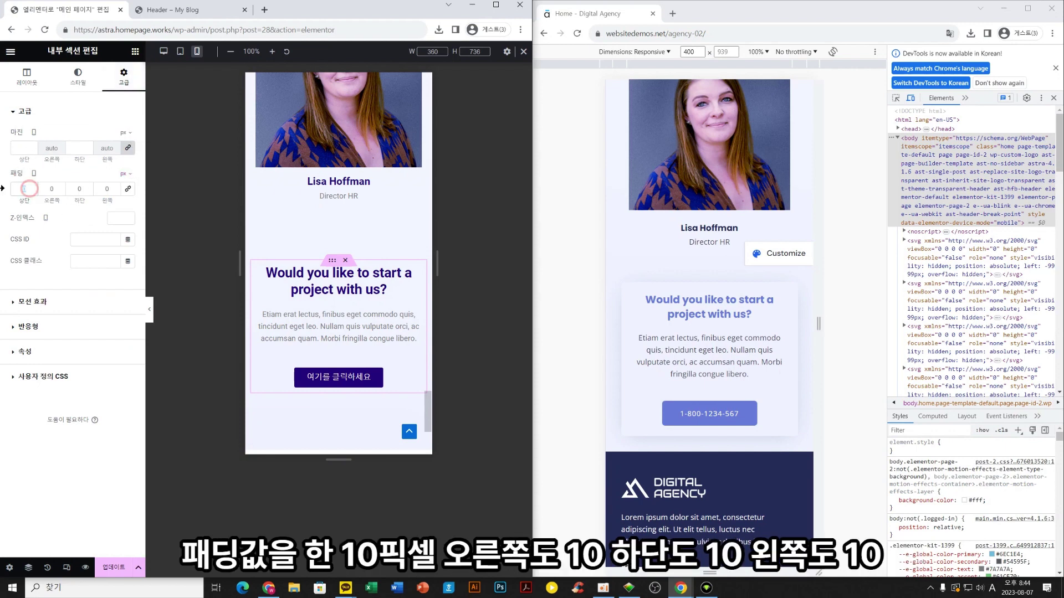
type("10")
double_click(59, 189)
type("10")
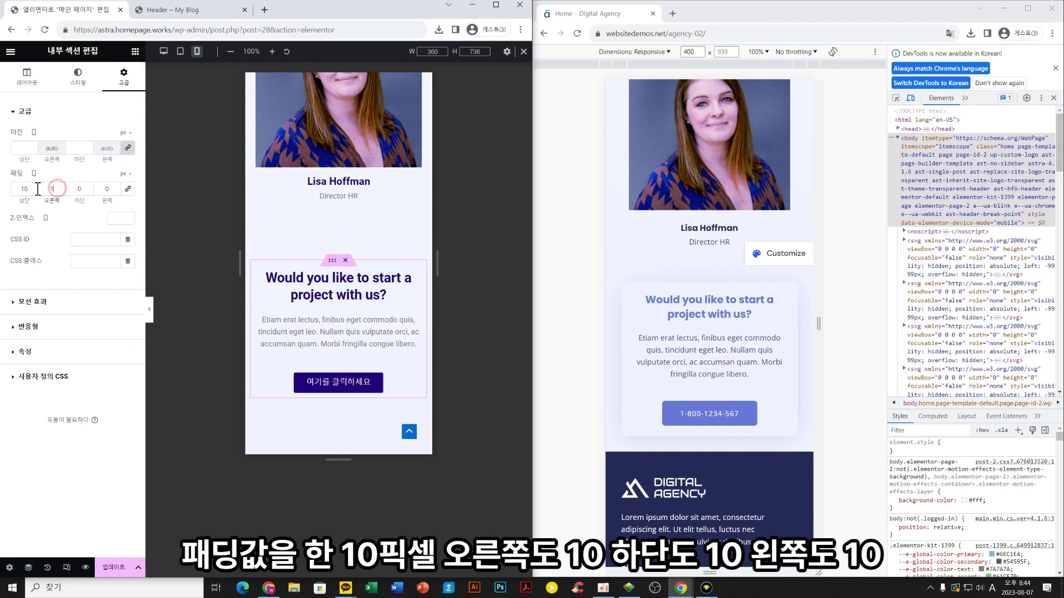
double_click(83, 188)
type("10")
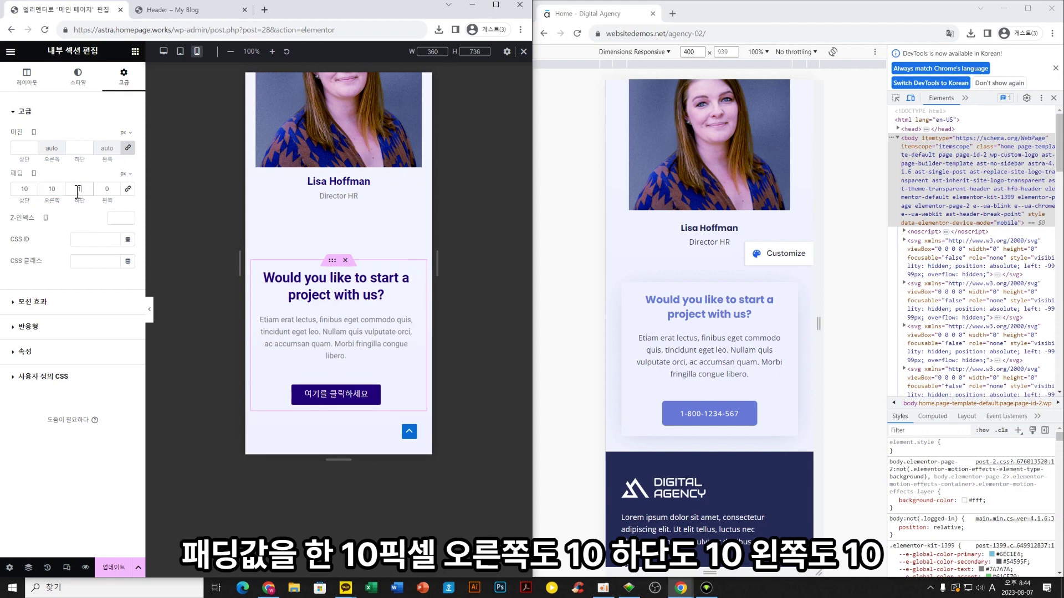
double_click(107, 189)
type("10")
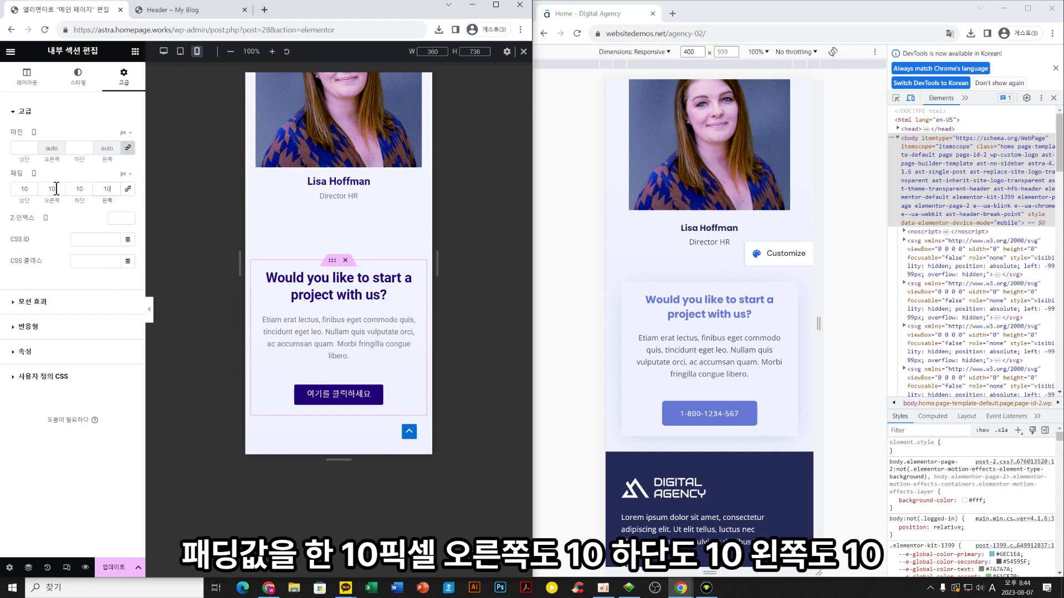
Set the right and left padding of the call-to-action inner section to 15 px
double_click(56, 189)
type("15")
double_click(108, 189)
type("15")
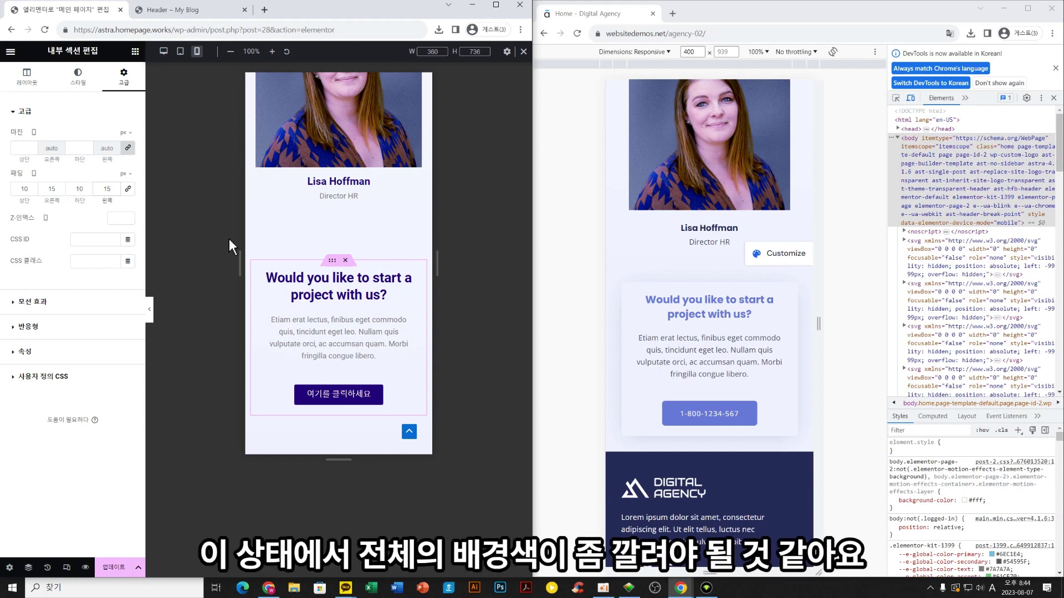
Give the call-to-action inner section a classic background color of #EFF2FF, and deepen it to #DAE1FF
mouse_move(265, 277)
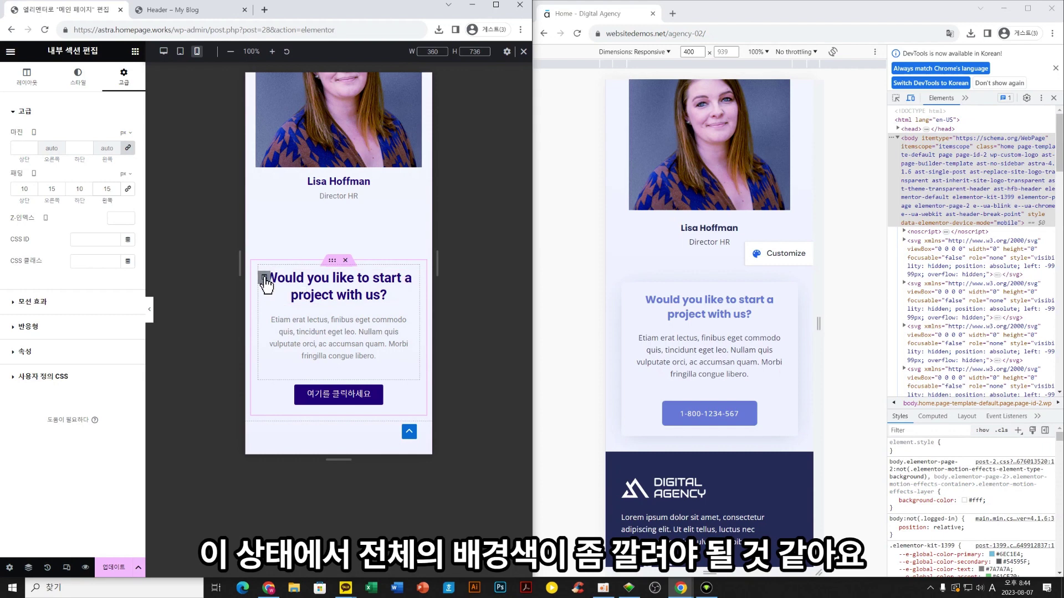
left_click(83, 95)
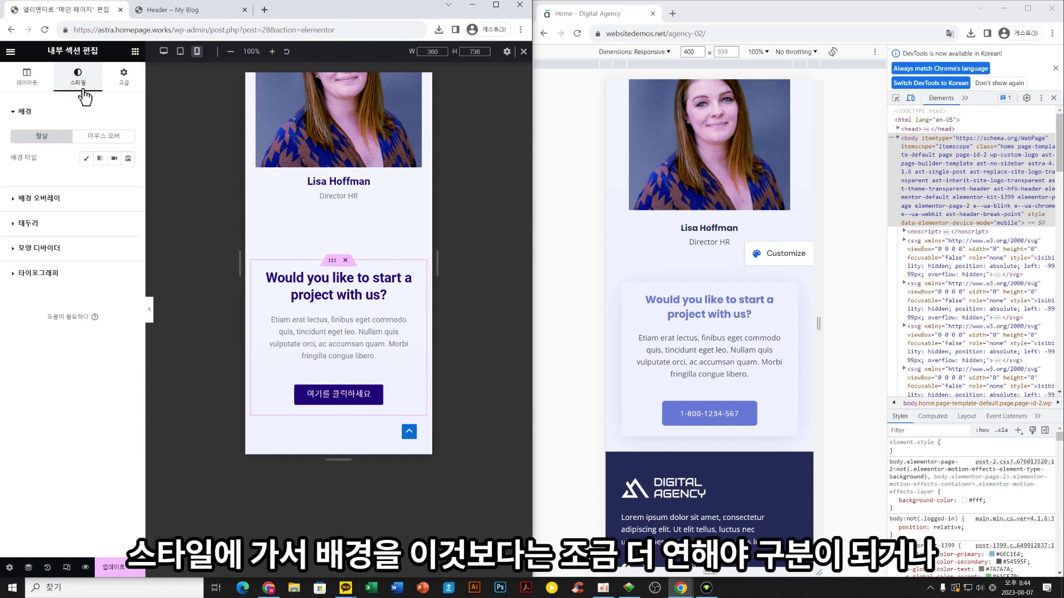
left_click(84, 159)
left_click(128, 179)
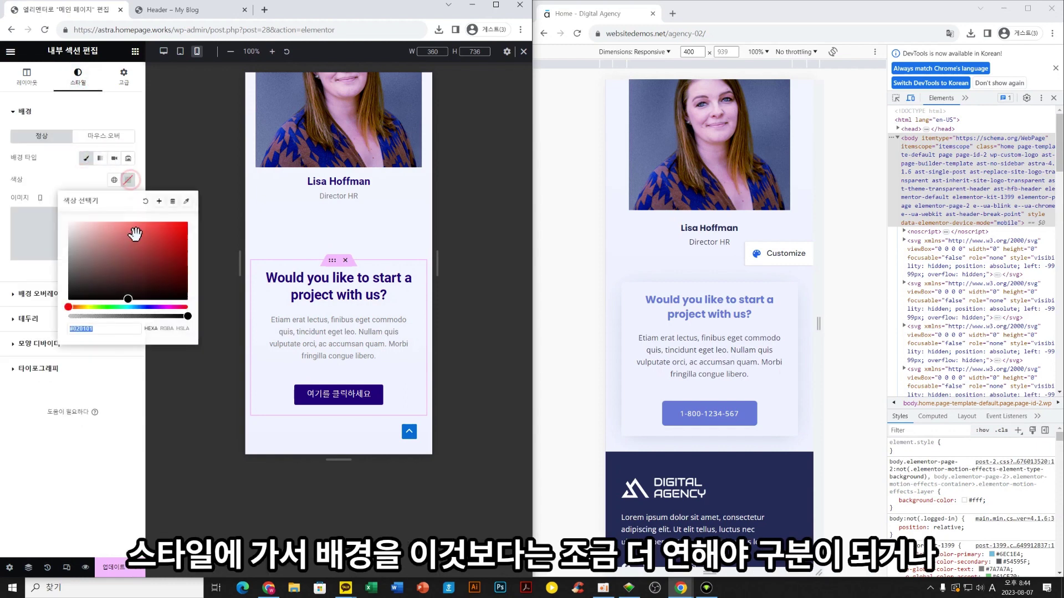
type("#EFF2FF")
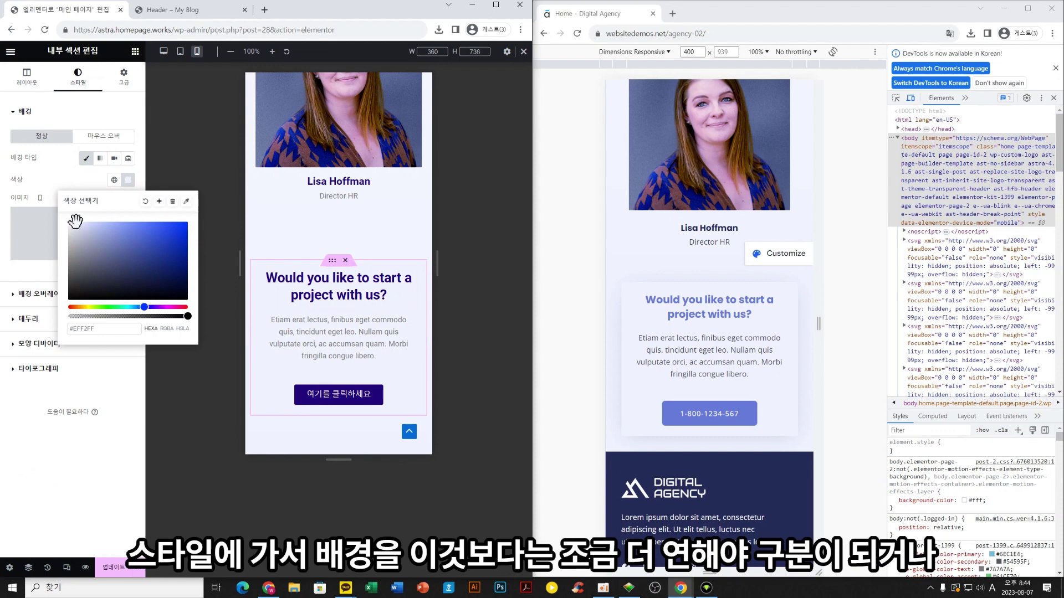
left_click_drag(75, 221, 86, 222)
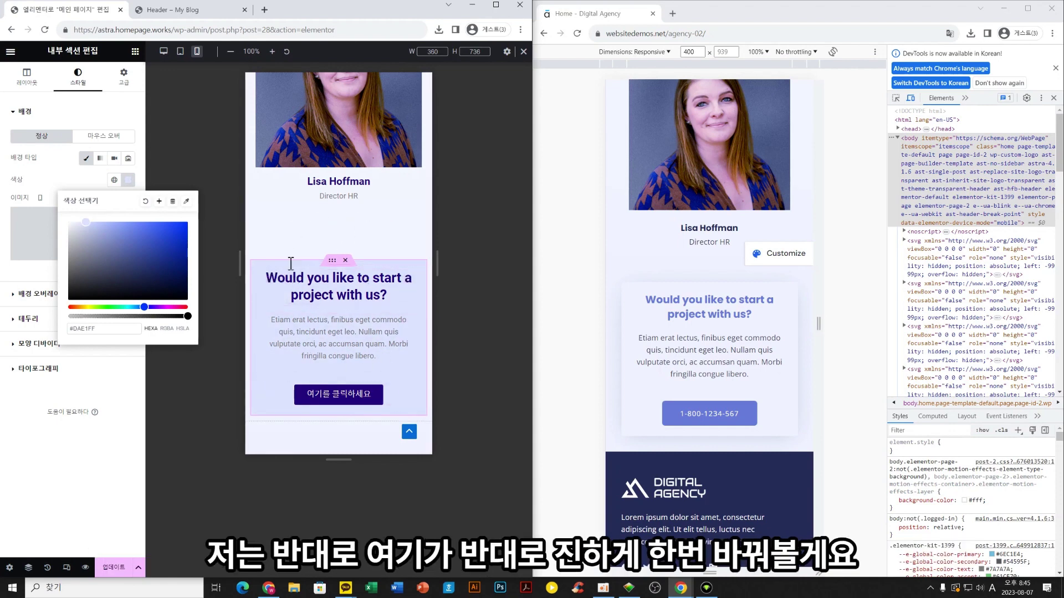
left_click(61, 183)
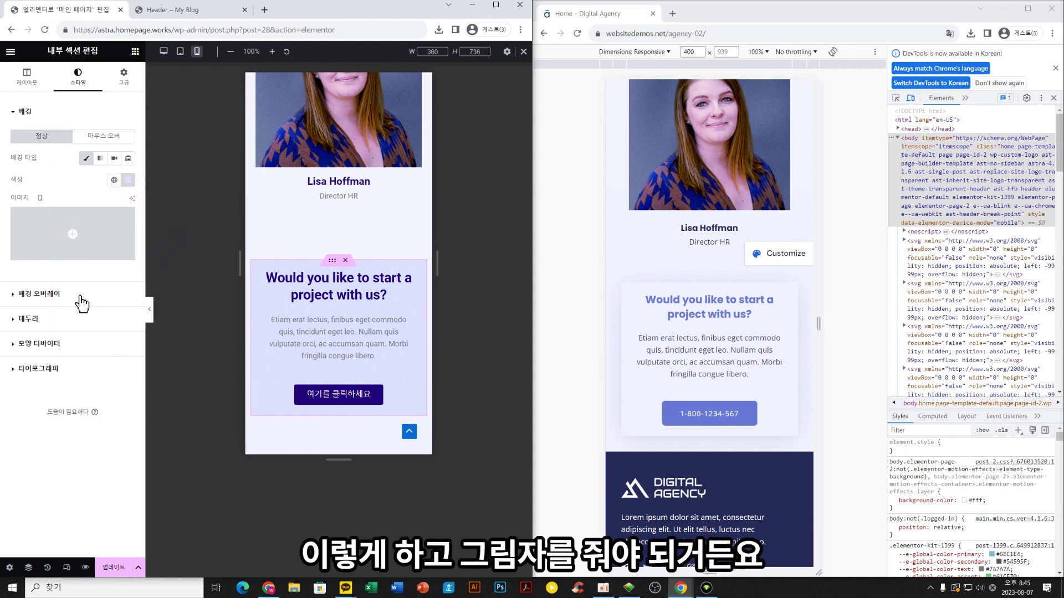
Add an outline box shadow to the call-to-action inner section with the shadow color rgba(34, 34, 34, 0.5)
left_click(81, 322)
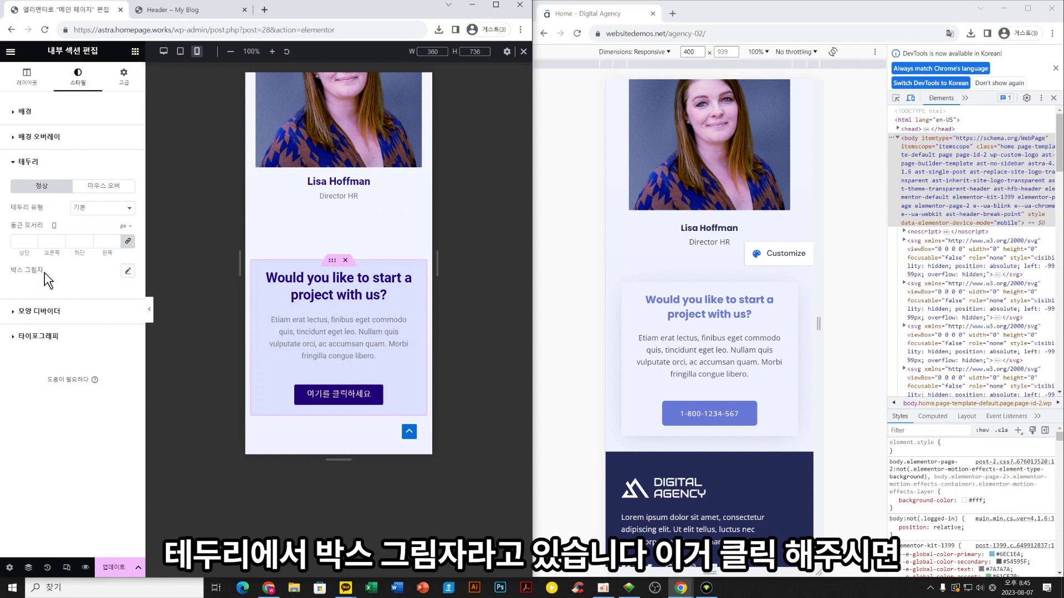
left_click(129, 271)
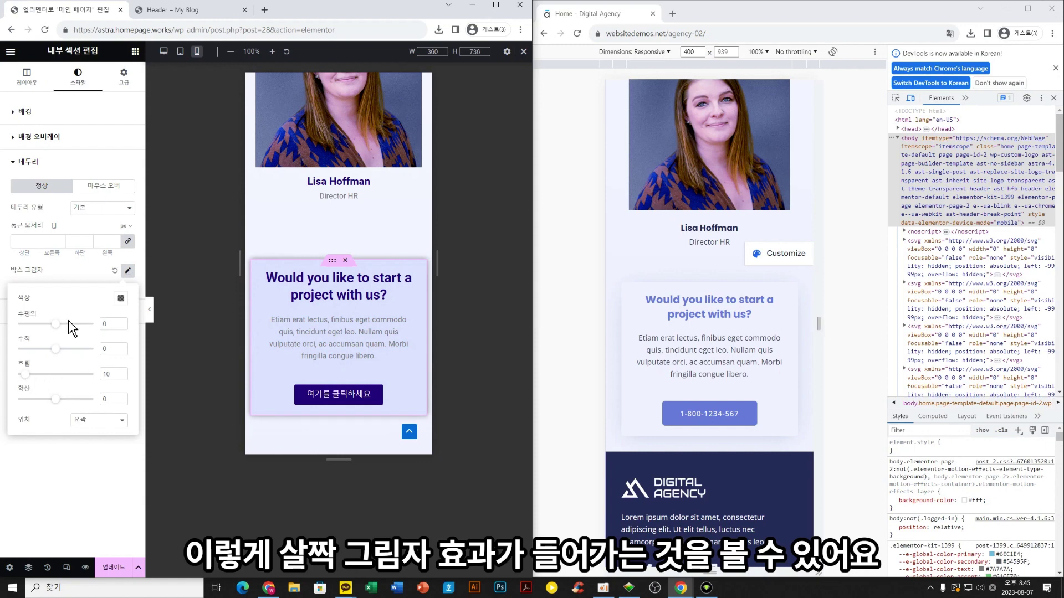
left_click(121, 298)
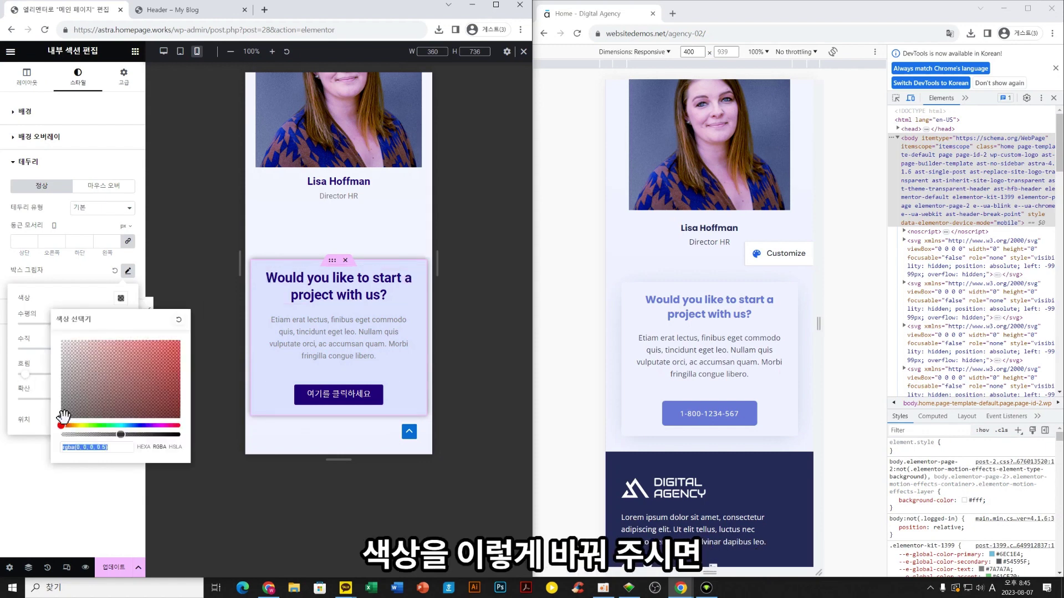
left_click_drag(62, 420, 15, 407)
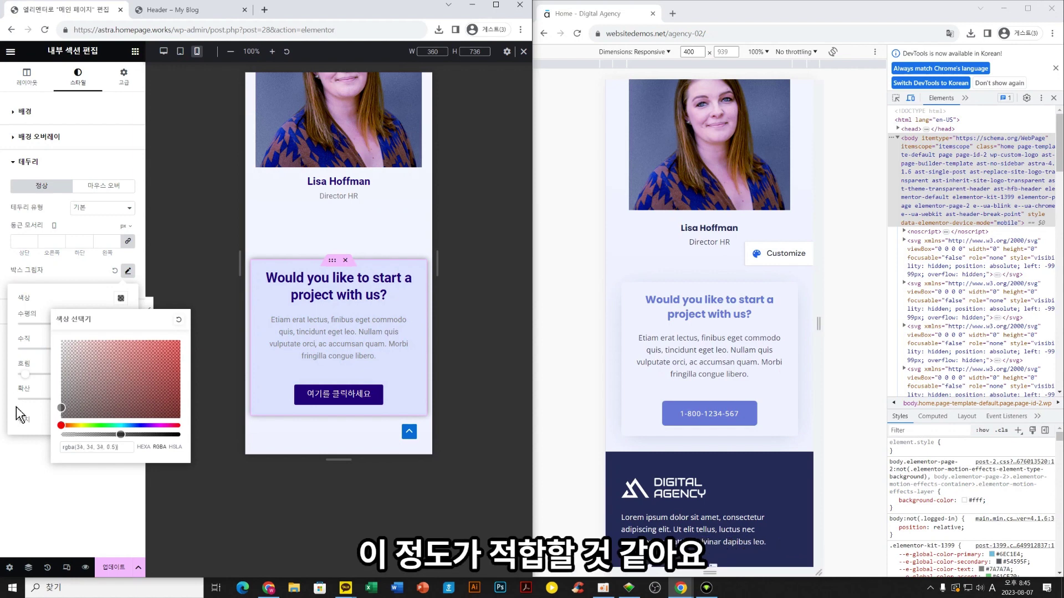
left_click(325, 195)
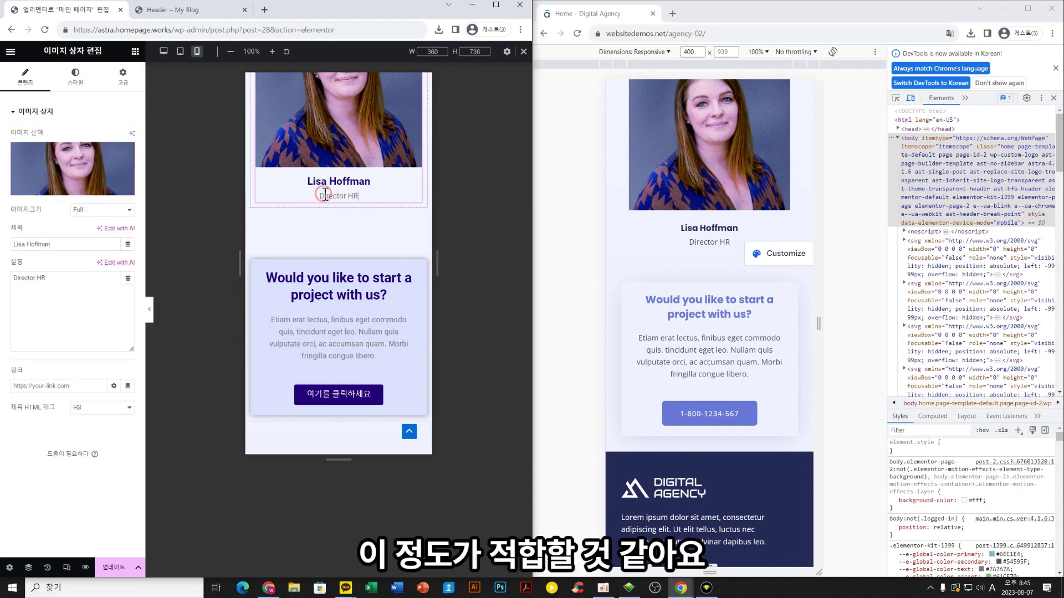
Unlink the mobile padding of the whole "Meet Our Leadership" section and set its top and bottom to 100 px
scroll(325, 195, "down", 1)
left_click(264, 227)
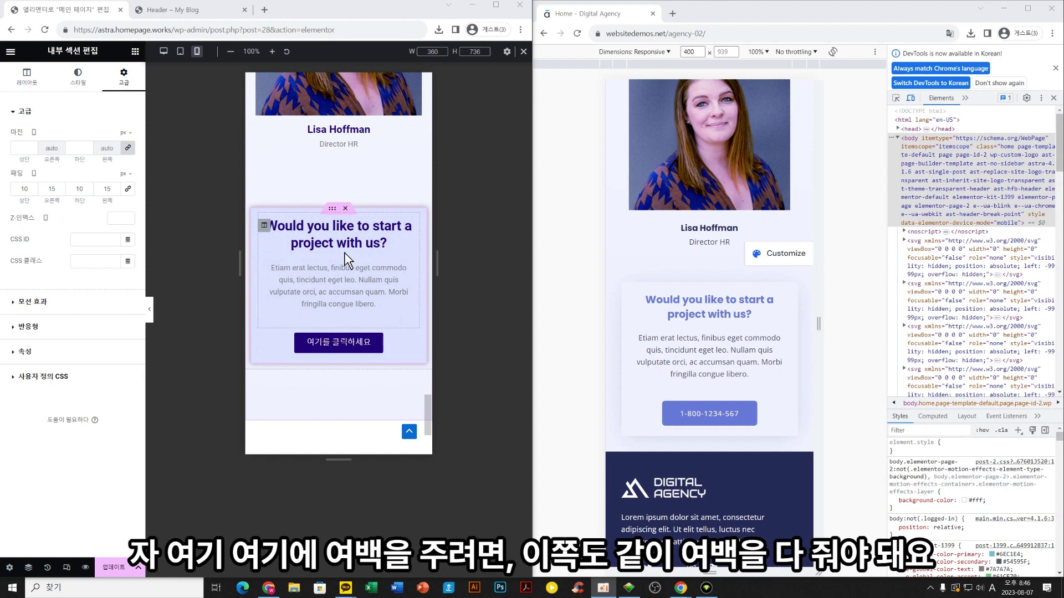
scroll(271, 175, "up", 4)
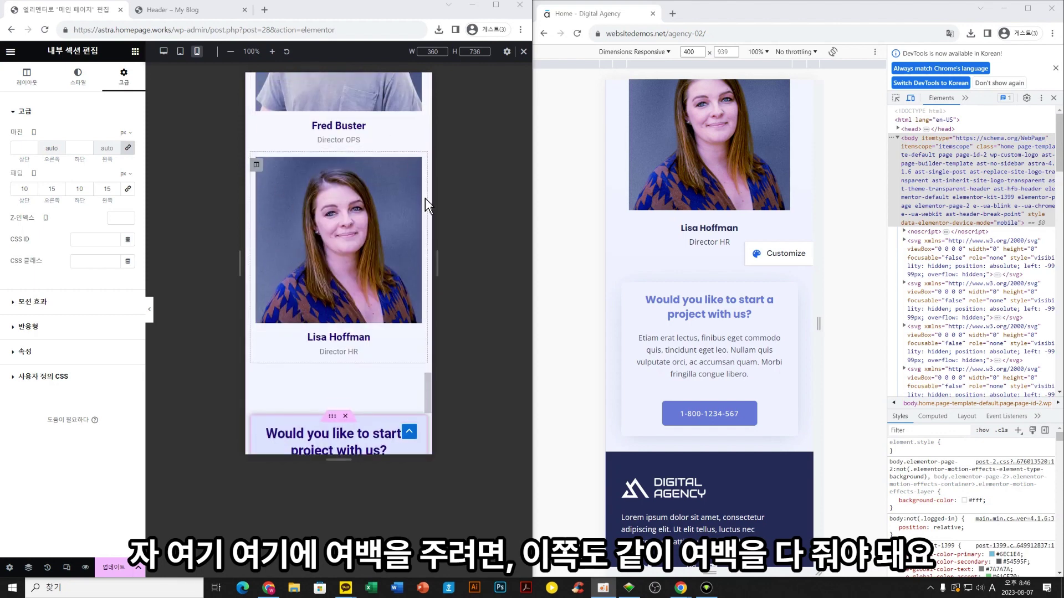
scroll(347, 236, "up", 8)
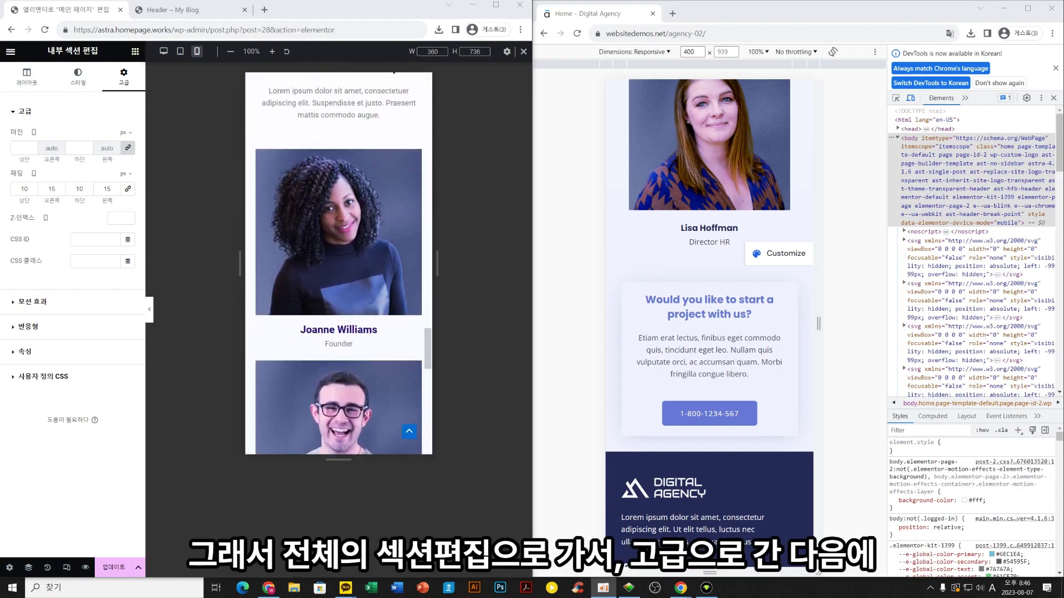
scroll(341, 228, "up", 4)
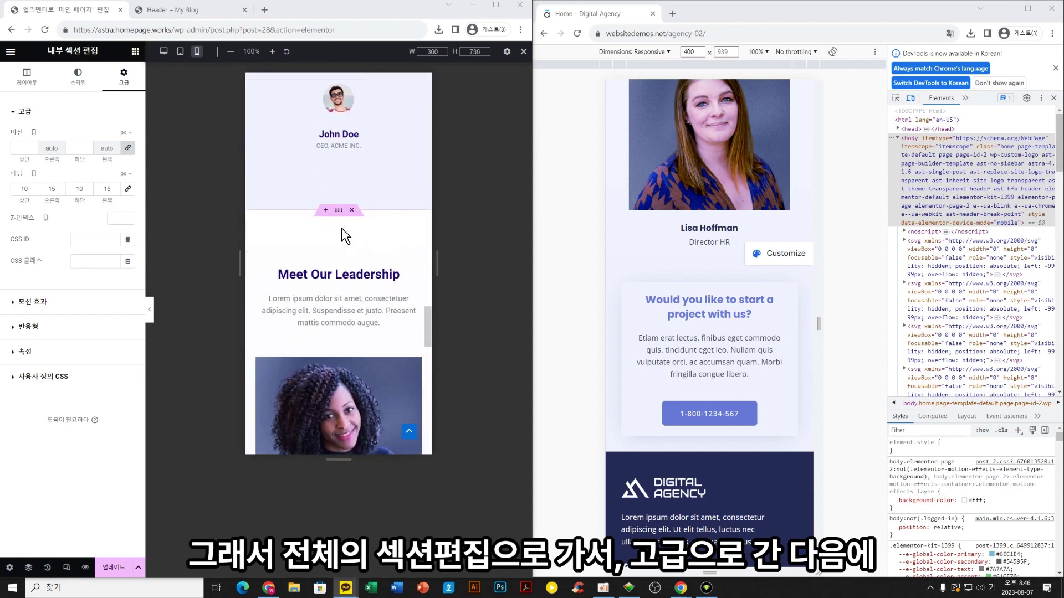
left_click(338, 210)
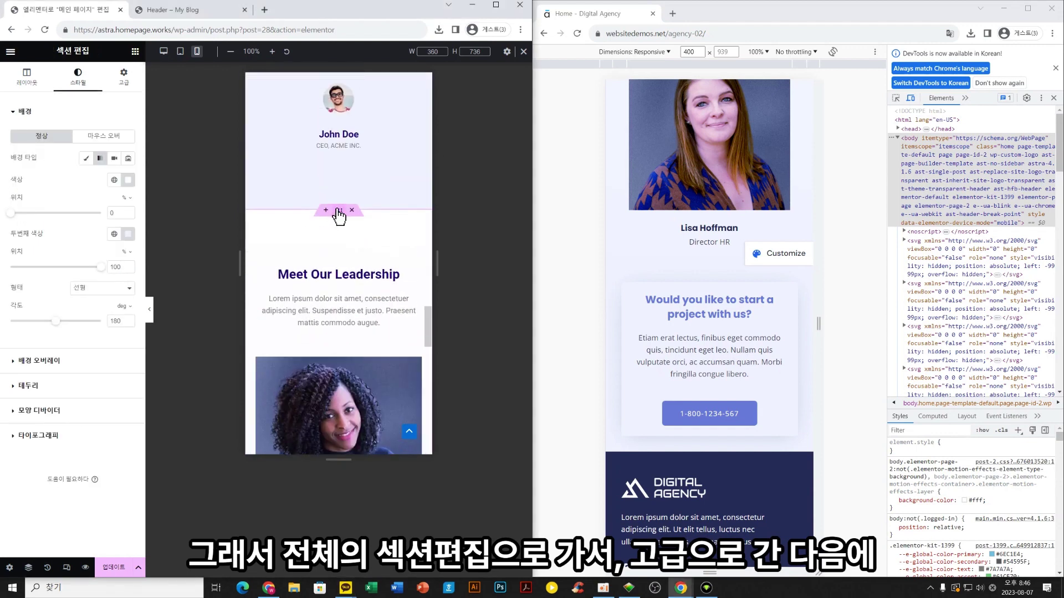
left_click(127, 84)
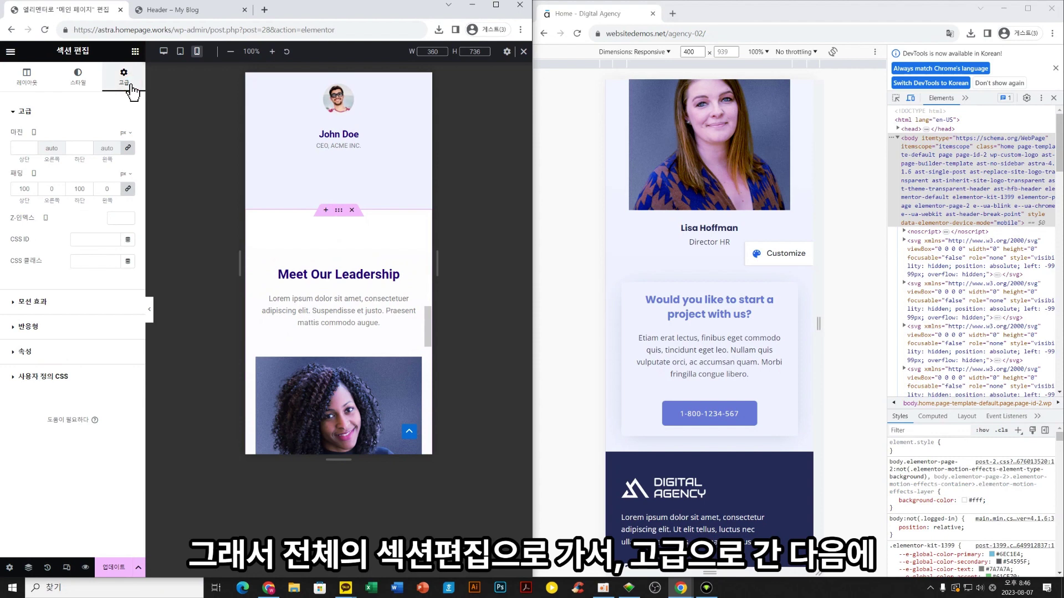
left_click(128, 189)
double_click(21, 189)
type("100")
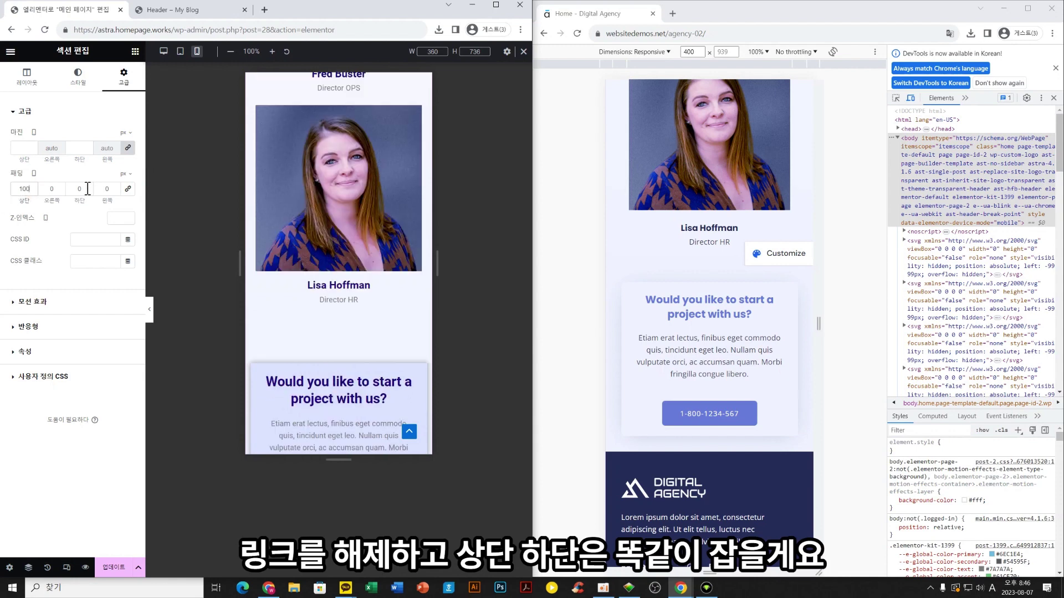
key("Tab")
key("Tab")
type("100")
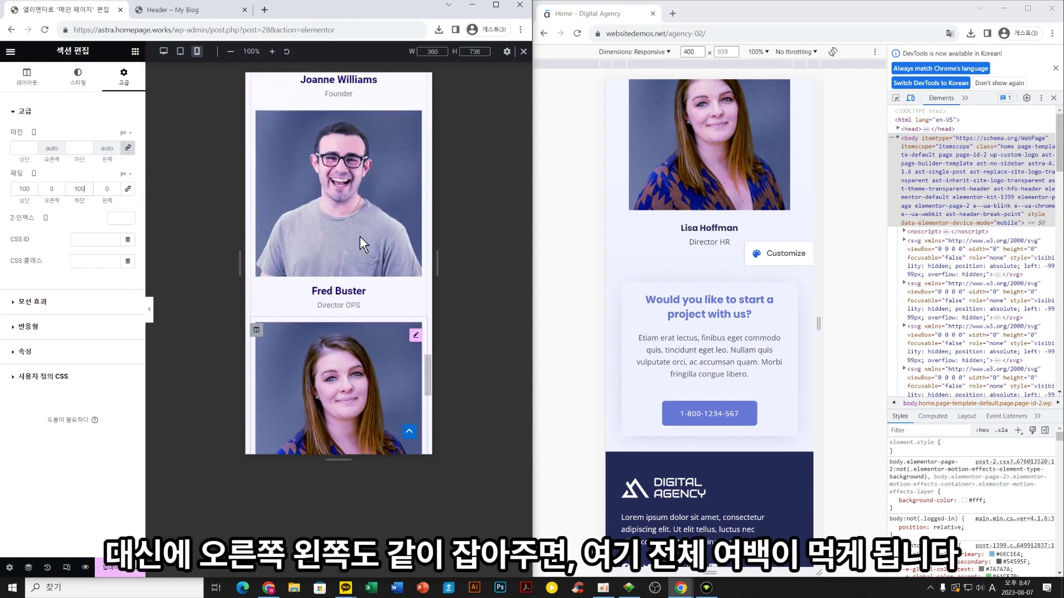
Try 50 px of right and left padding on the leadership section and check the spacing along it
type("50")
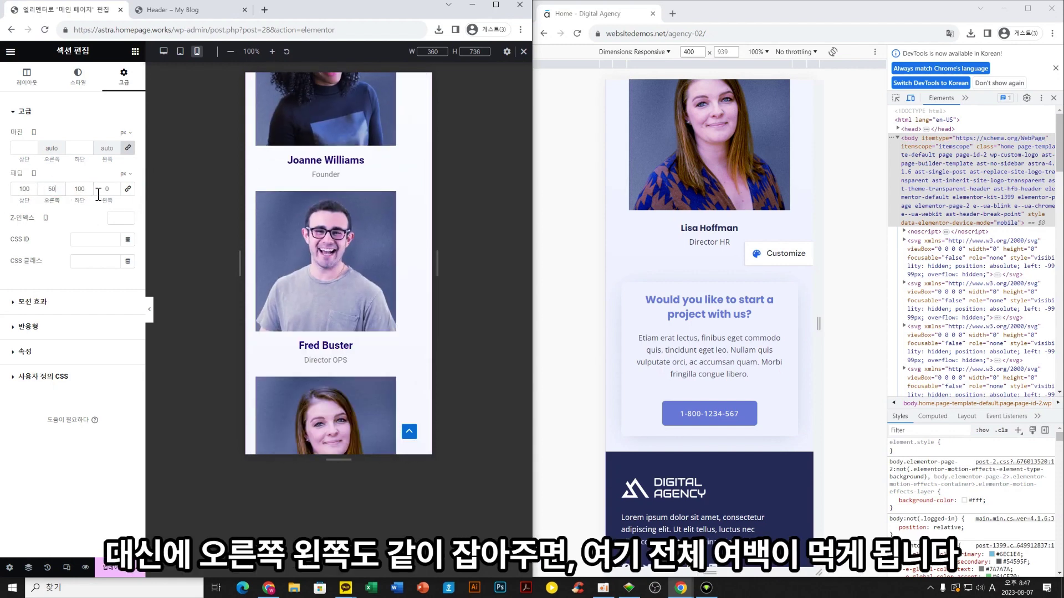
double_click(115, 189)
type("50")
scroll(268, 242, "up", 5)
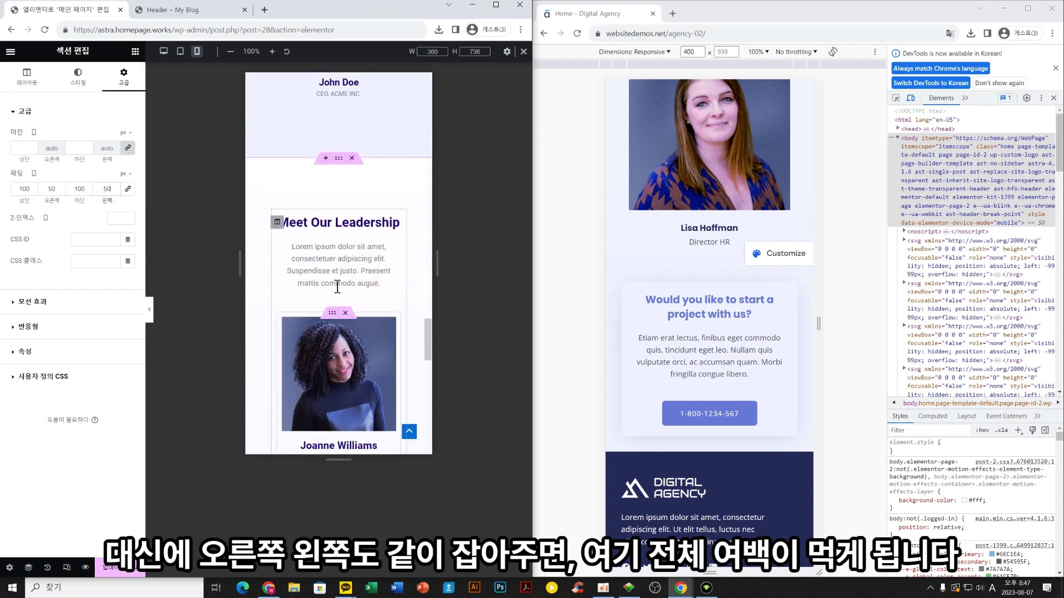
scroll(254, 271, "down", 10)
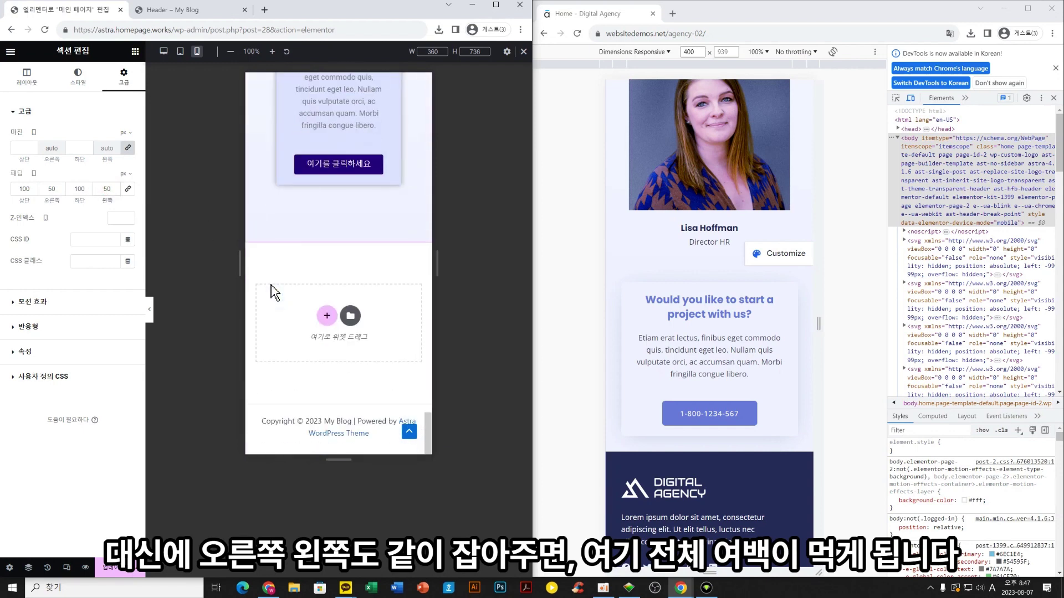
scroll(273, 290, "up", 3)
Set the leadership section's right and left padding to 20 px and check the call-to-action box
double_click(51, 189)
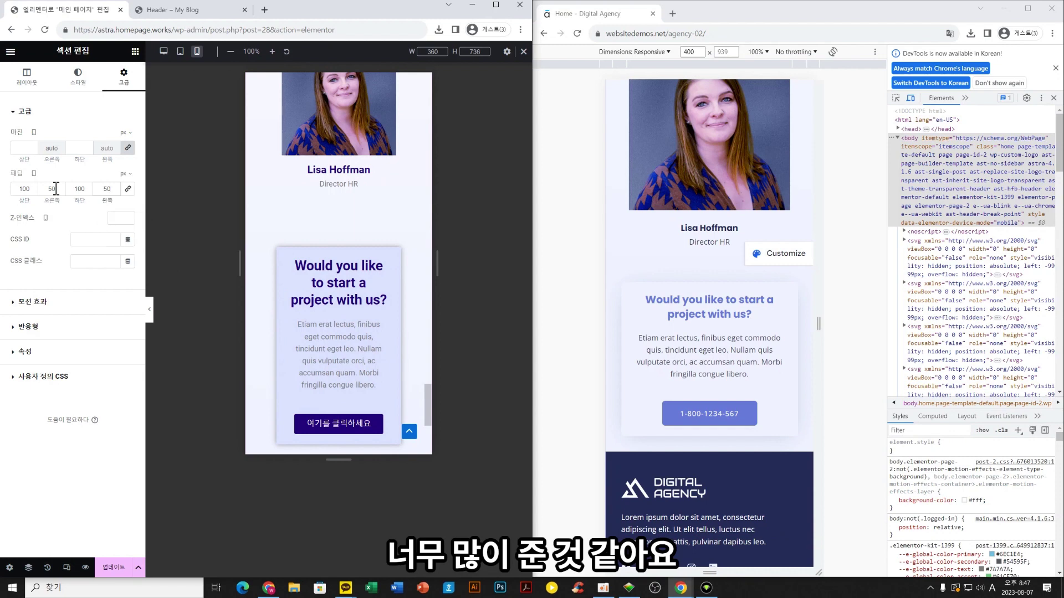
type("10")
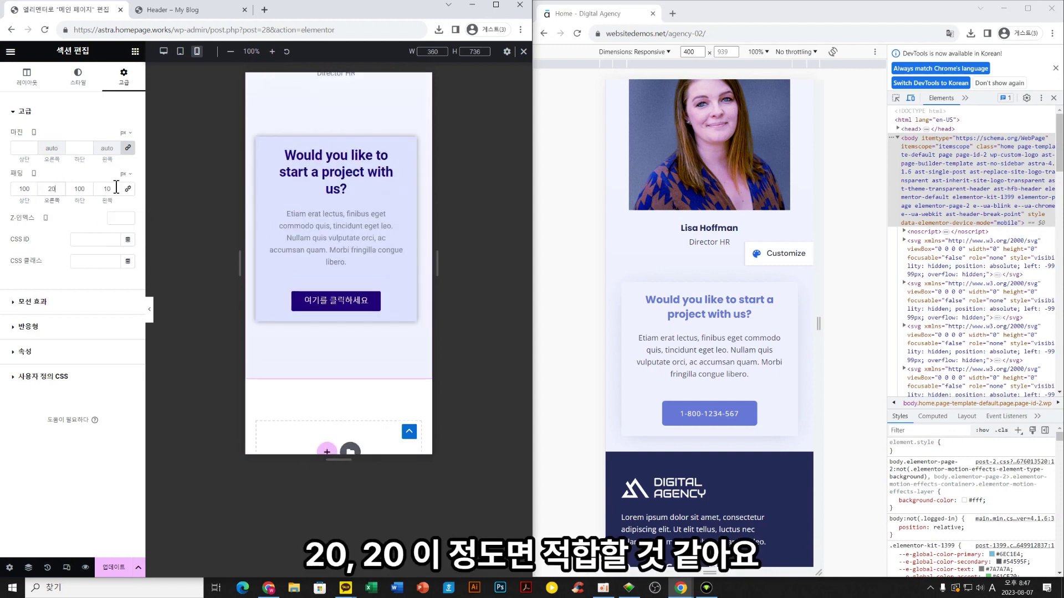
double_click(115, 189)
type("20")
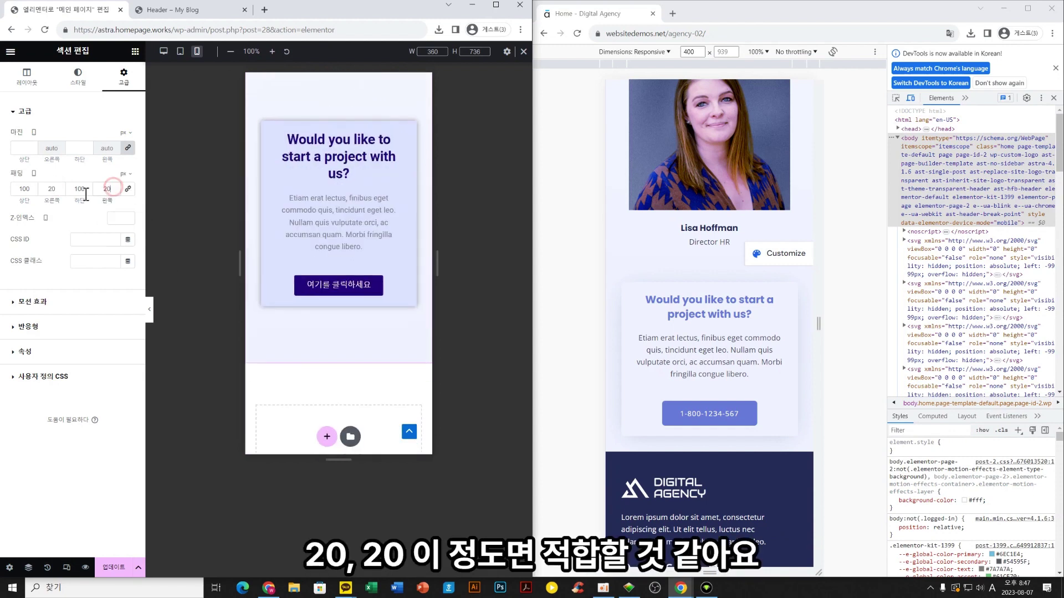
scroll(371, 327, "up", 2)
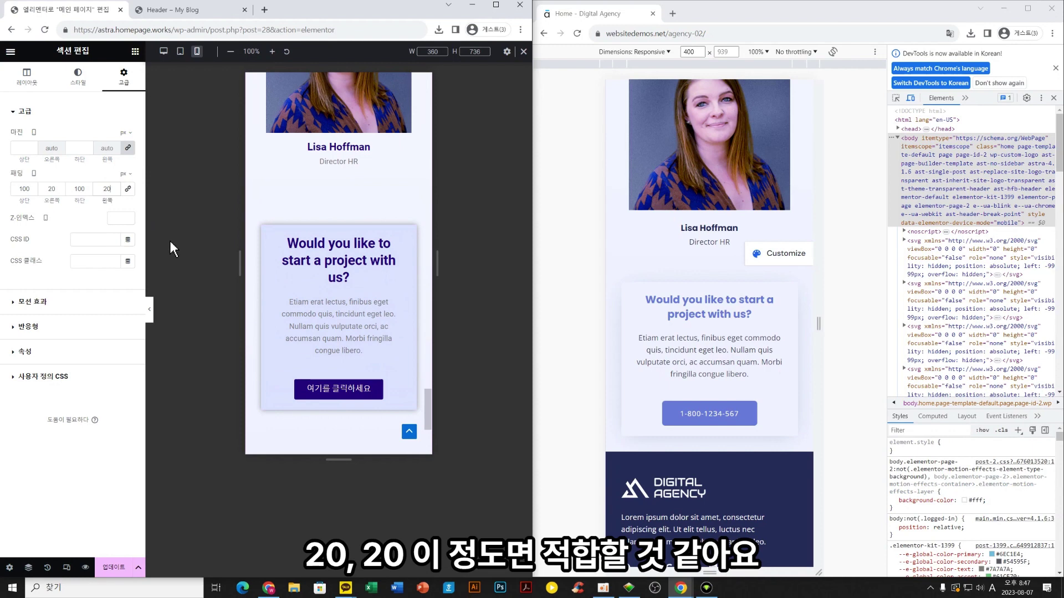
Set the mobile font size of the "Would you like to start a project with us?" heading to 22 px
left_click(341, 259)
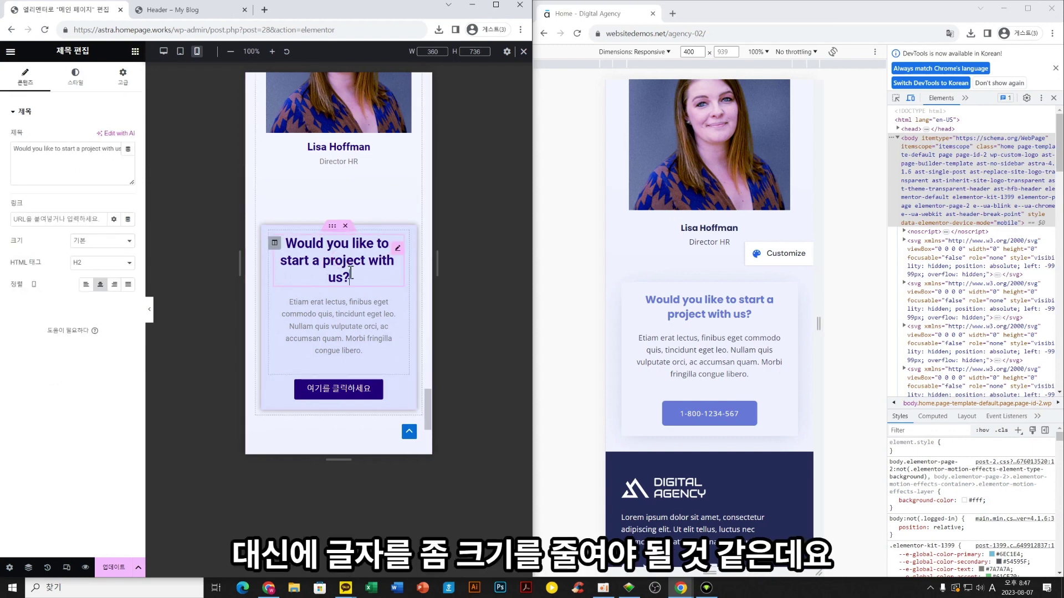
scroll(388, 249, "down", 1)
left_click(76, 78)
left_click(120, 158)
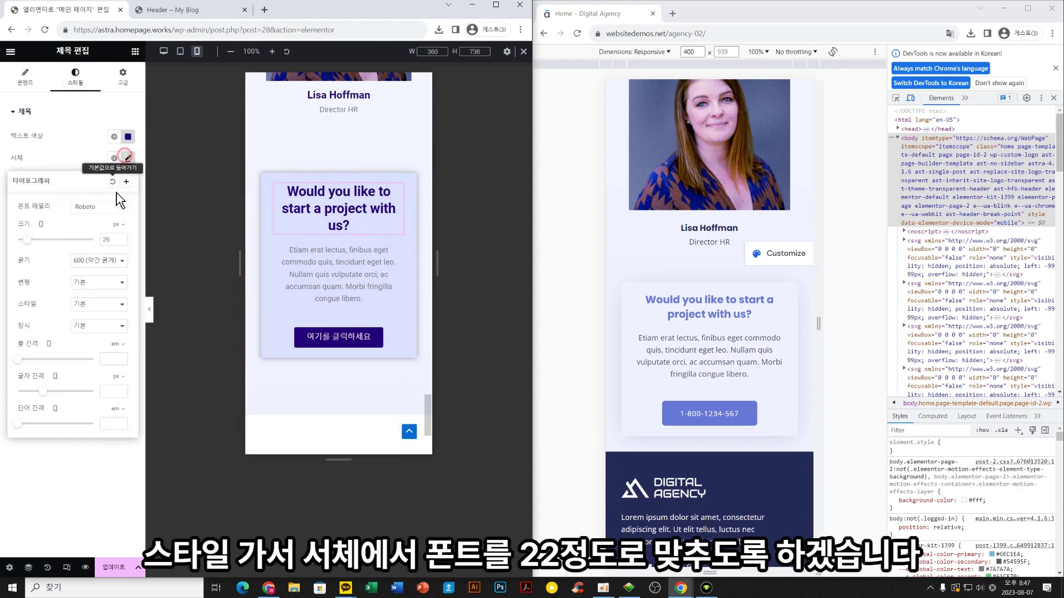
left_click(107, 239)
type("22")
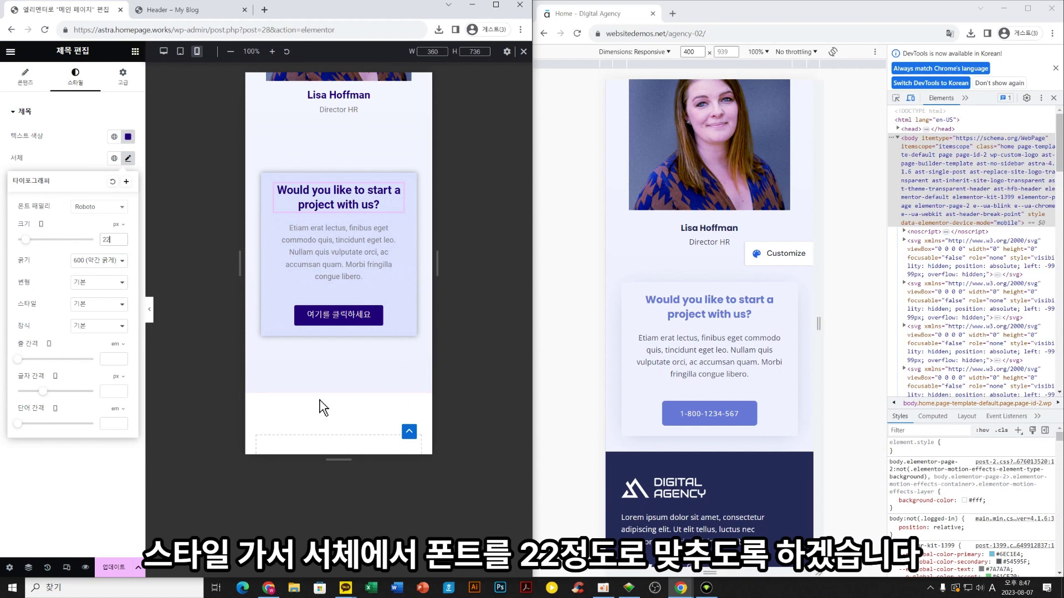
Review the whole mobile page against the reference site and update the page to save the design
scroll(345, 355, "up", 20)
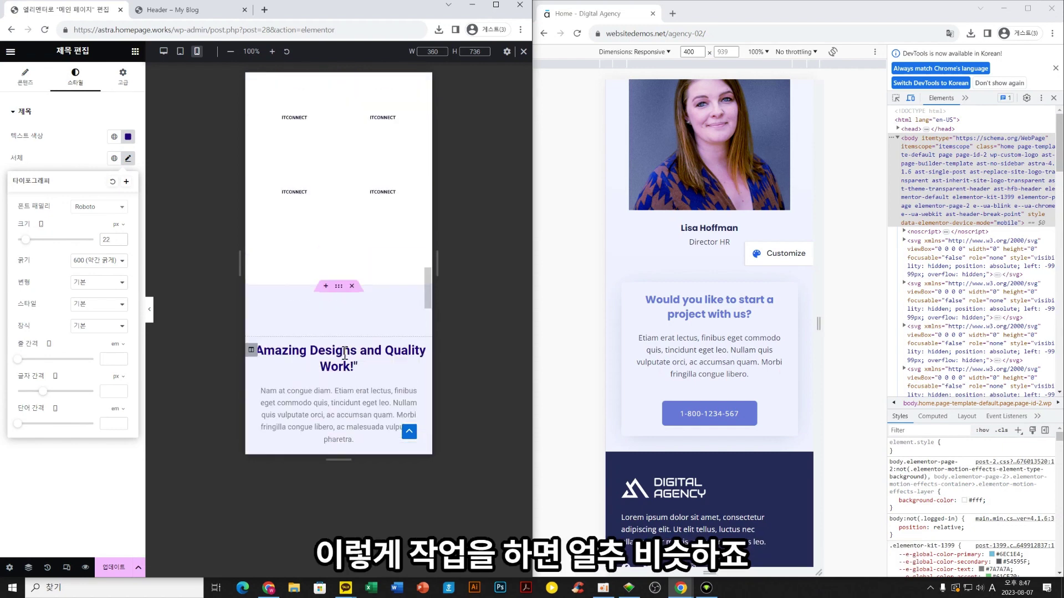
scroll(347, 350, "down", 17)
scroll(348, 350, "down", 5)
scroll(430, 421, "up", 12)
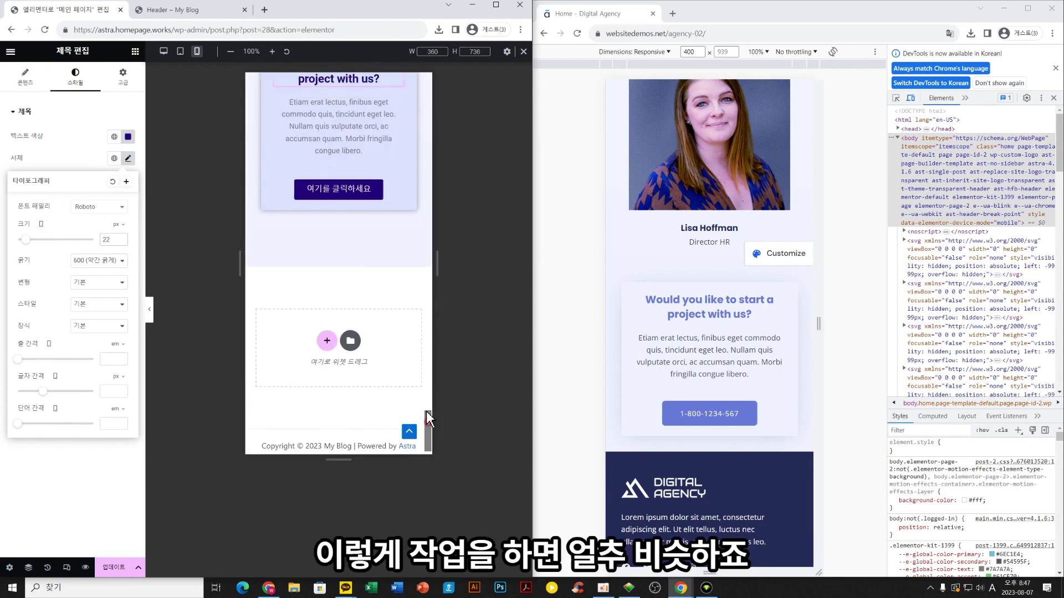
scroll(411, 208, "up", 10)
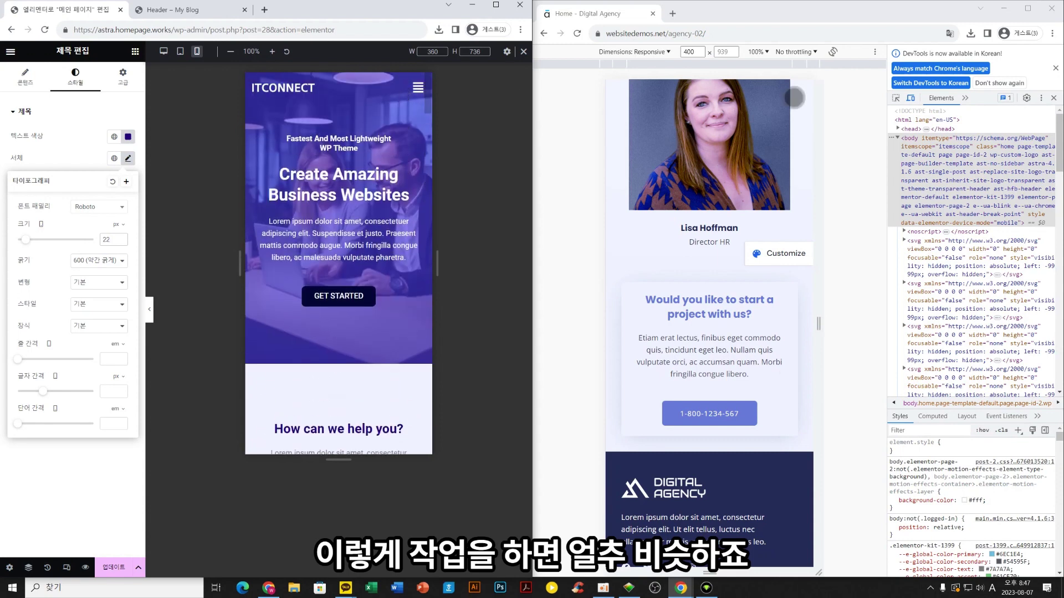
scroll(716, 356, "up", 20)
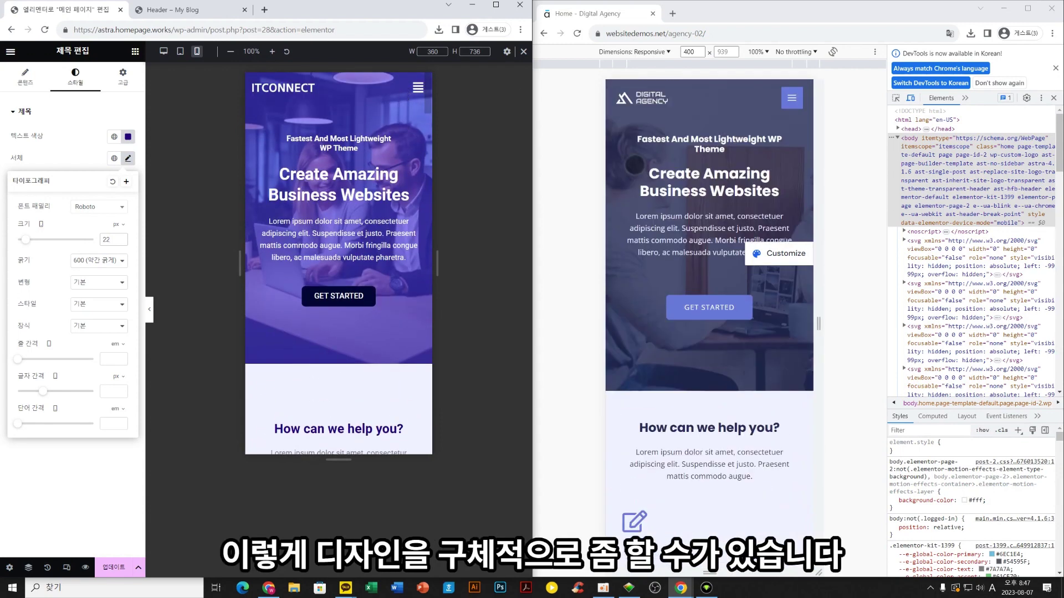
left_click(114, 567)
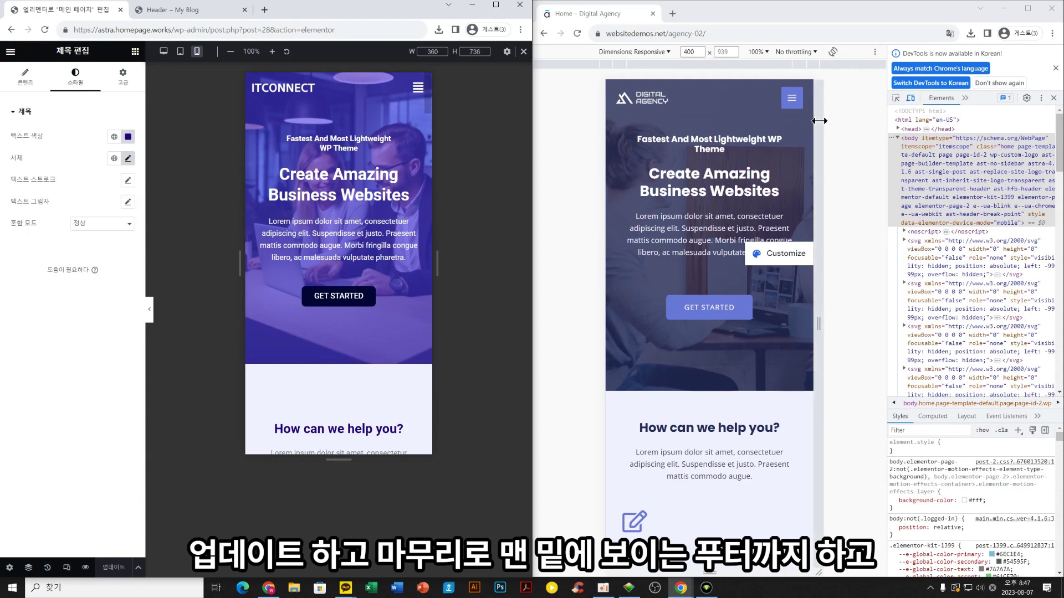
Compare the footer areas of both pages, exit the page editor to the WordPress dashboard and open the Elementor Header & Footer Builder
scroll(791, 157, "down", 15)
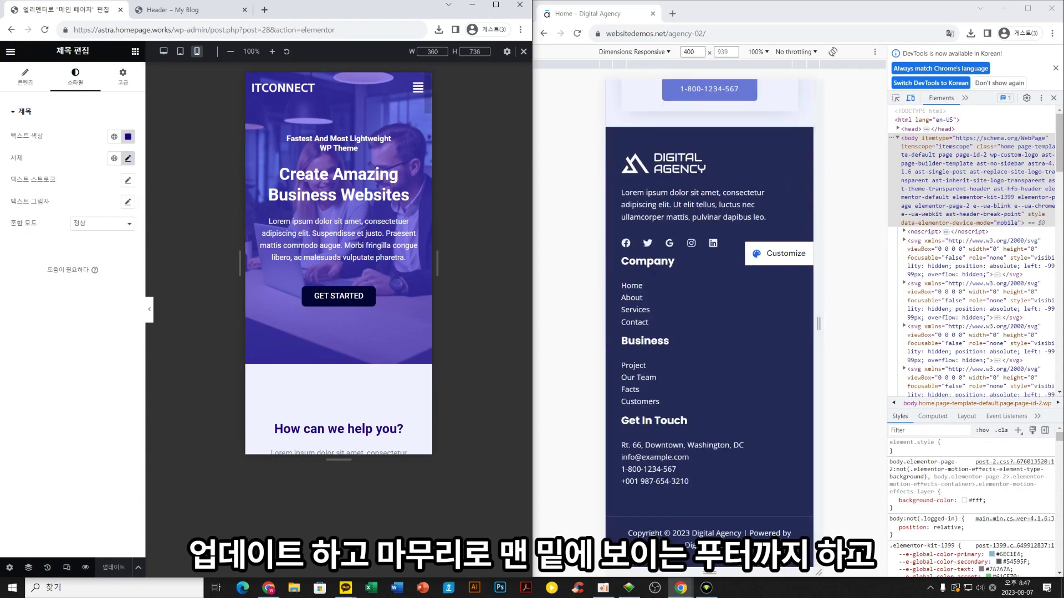
scroll(374, 277, "down", 20)
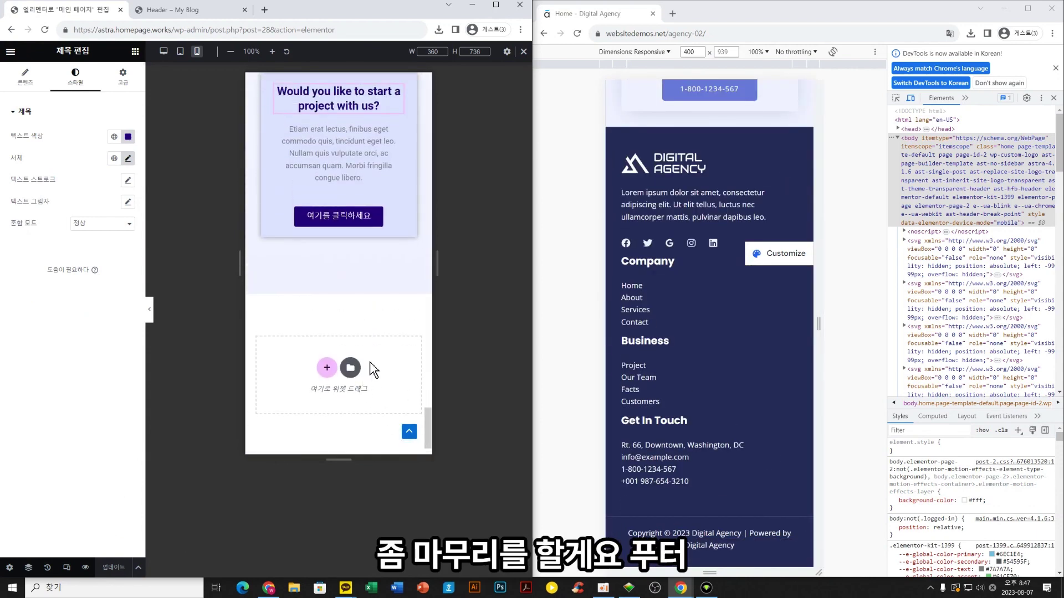
scroll(374, 370, "down", 2)
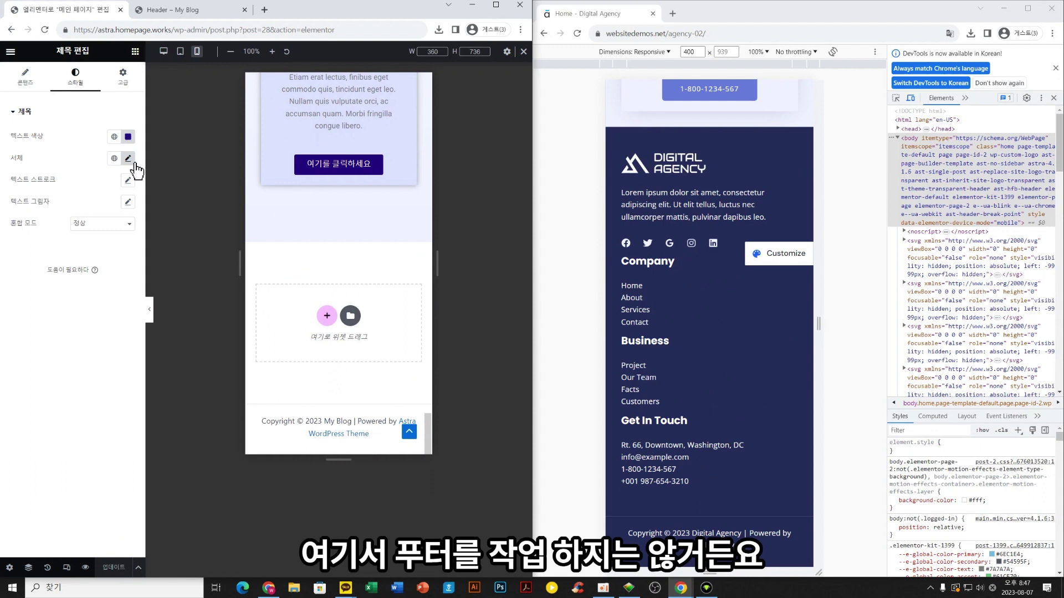
left_click(10, 51)
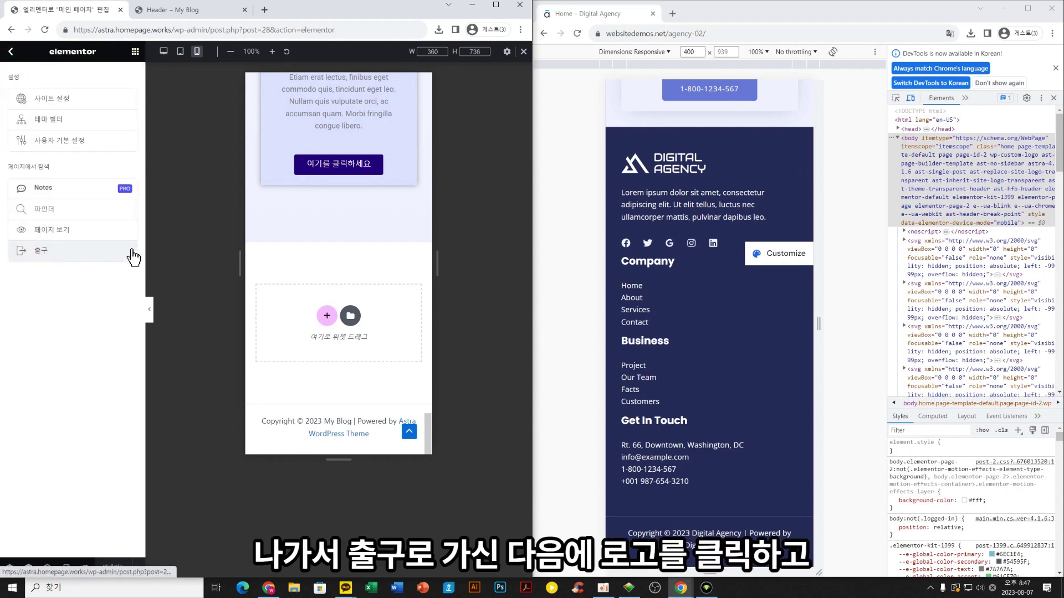
left_click(90, 253)
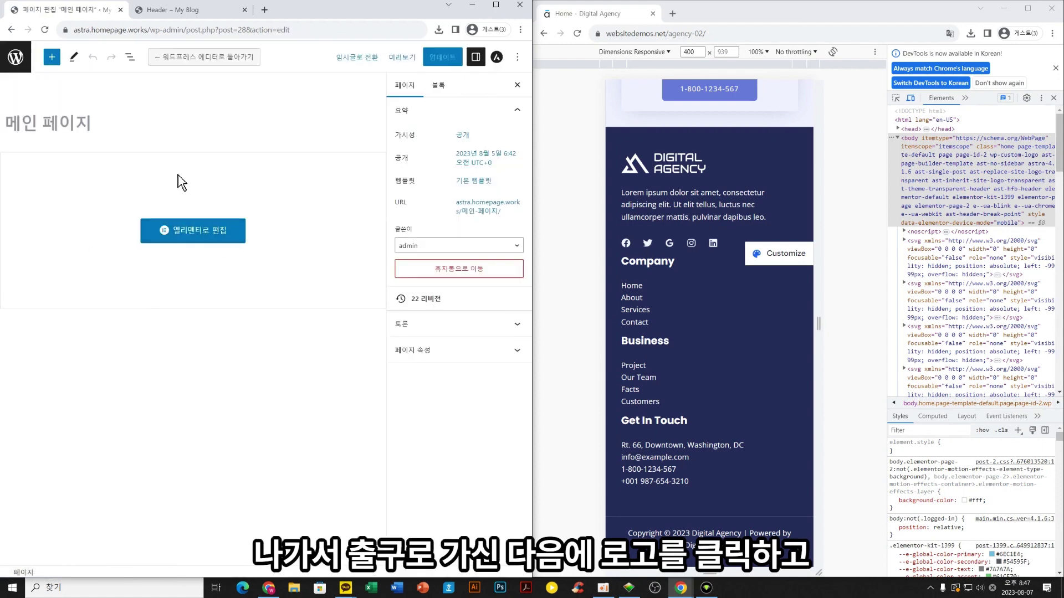
left_click(15, 56)
mouse_move(65, 115)
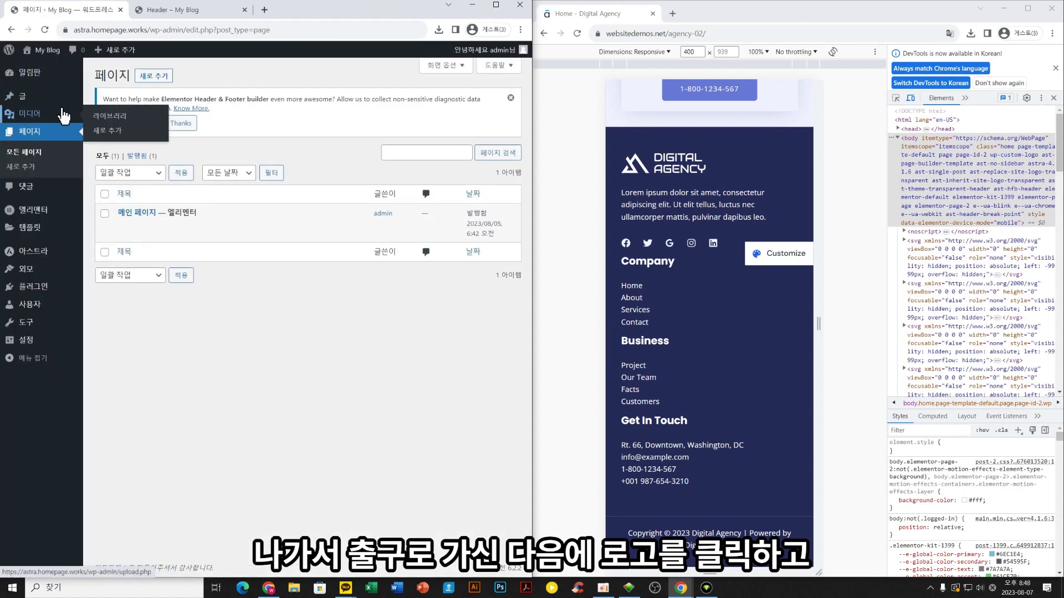
mouse_move(25, 269)
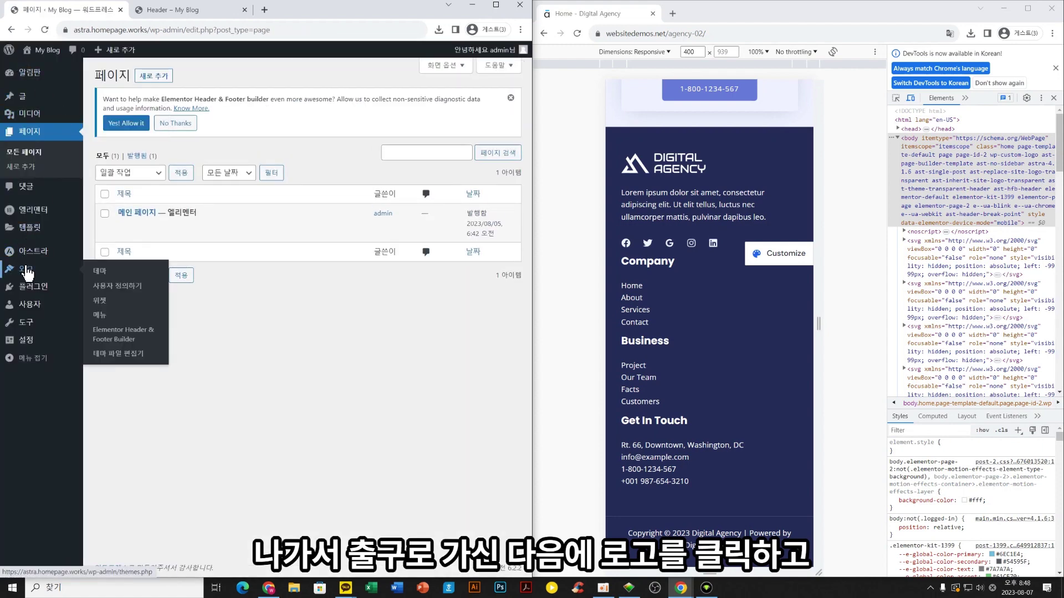
left_click(136, 338)
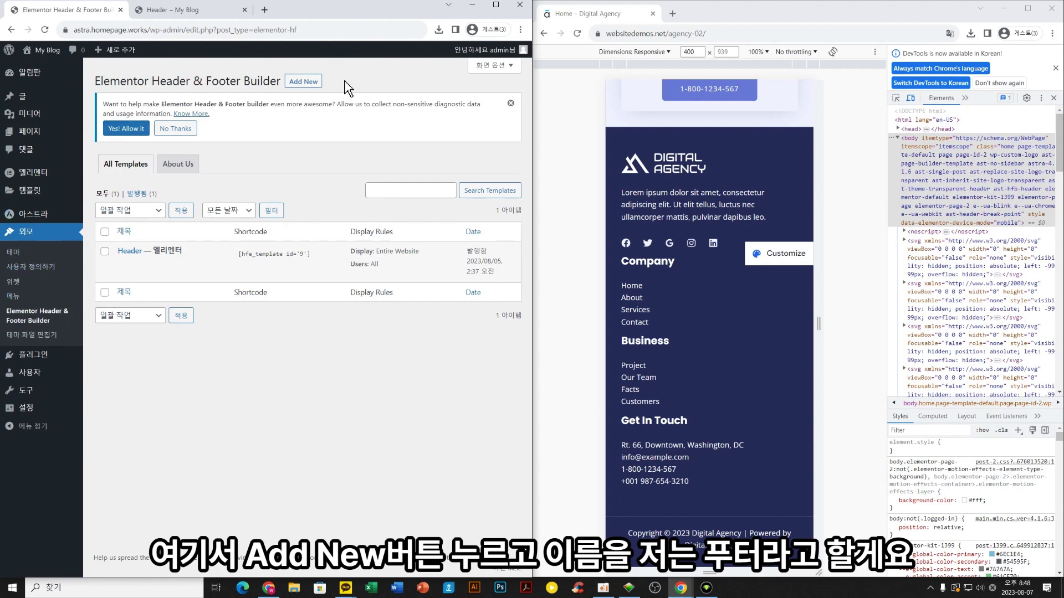
Add a new header or footer template titled Footer and set its template type to Footer
left_click(305, 81)
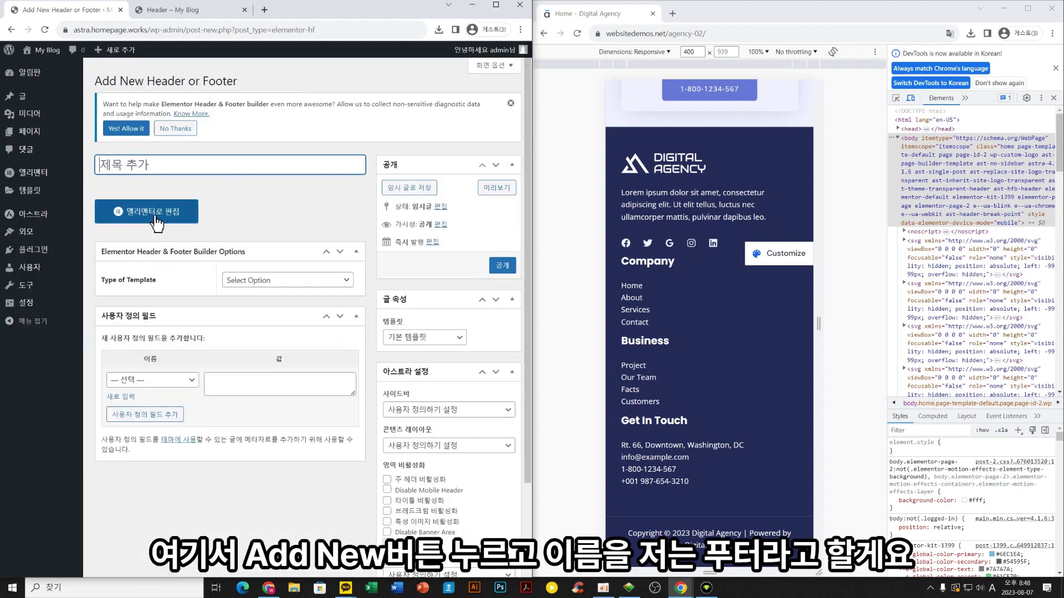
key("Caps_Lock")
type("Footer")
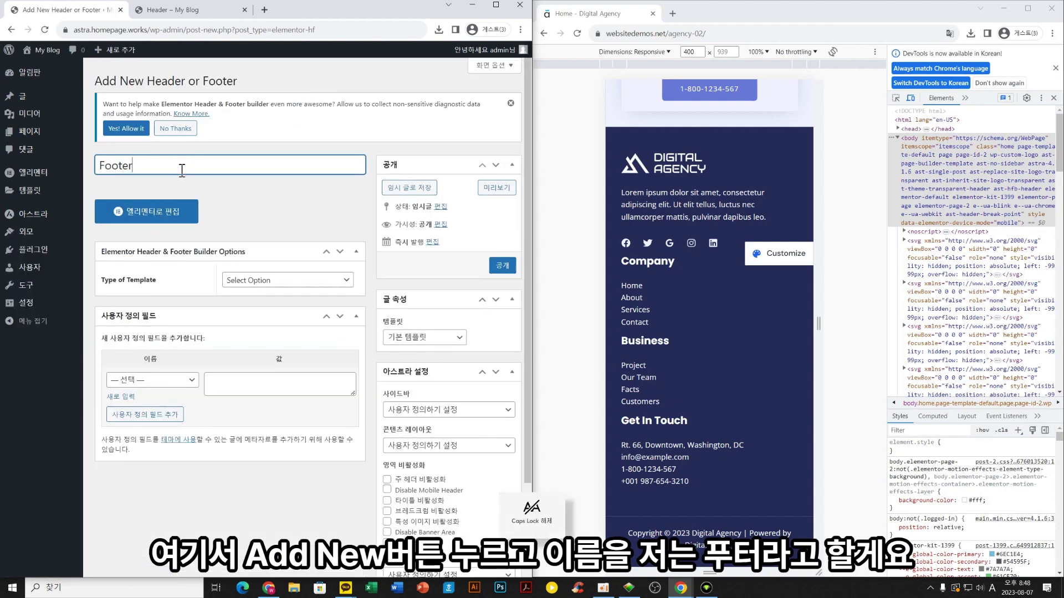
left_click(290, 282)
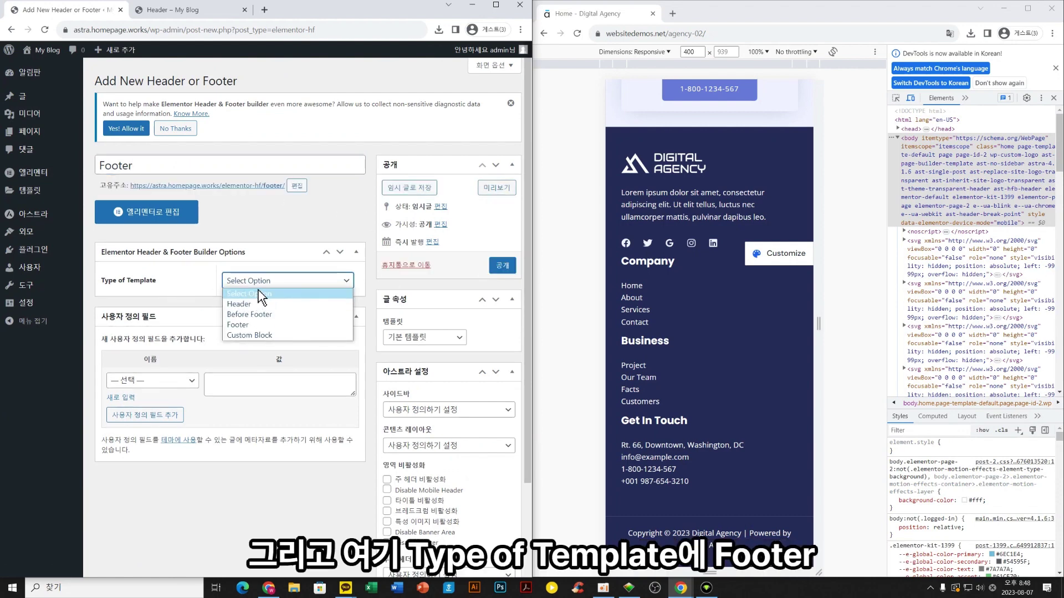
left_click(244, 325)
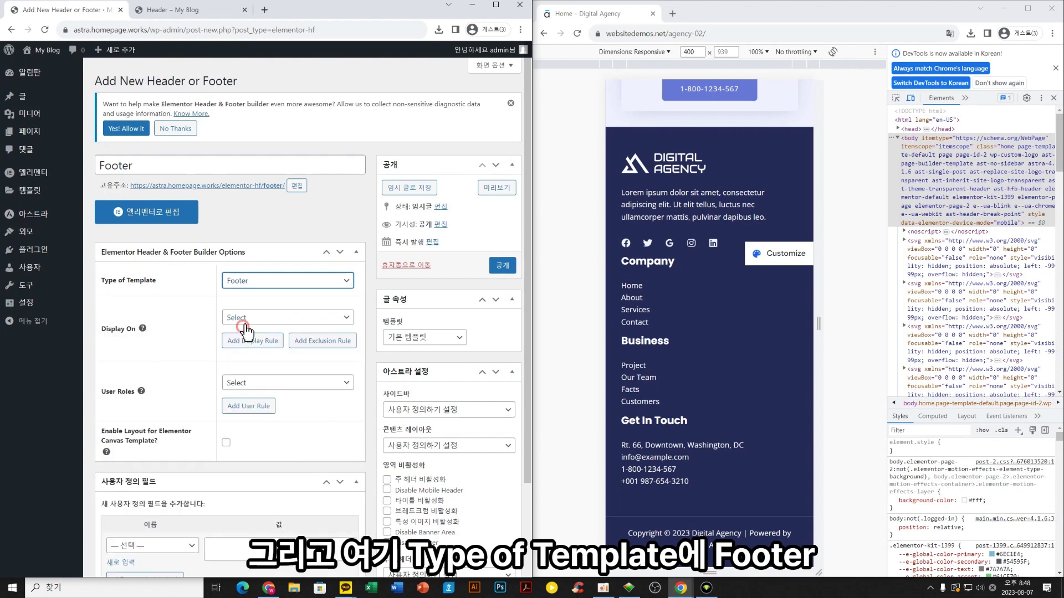
Set the Footer template to display on the Entire Website for All user roles and publish it
left_click(252, 319)
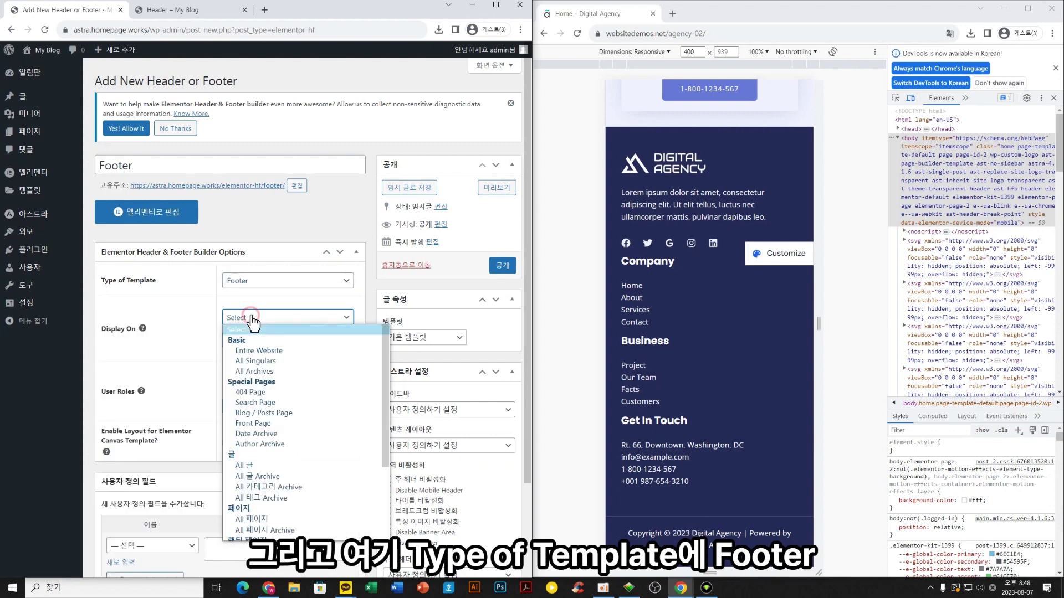
left_click(257, 349)
left_click(269, 385)
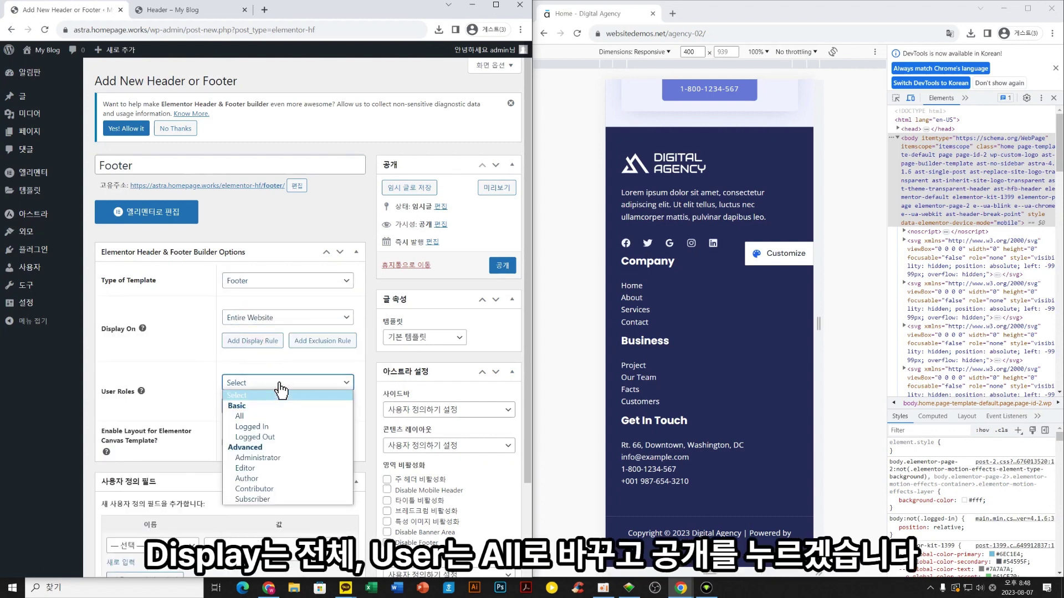
left_click(242, 421)
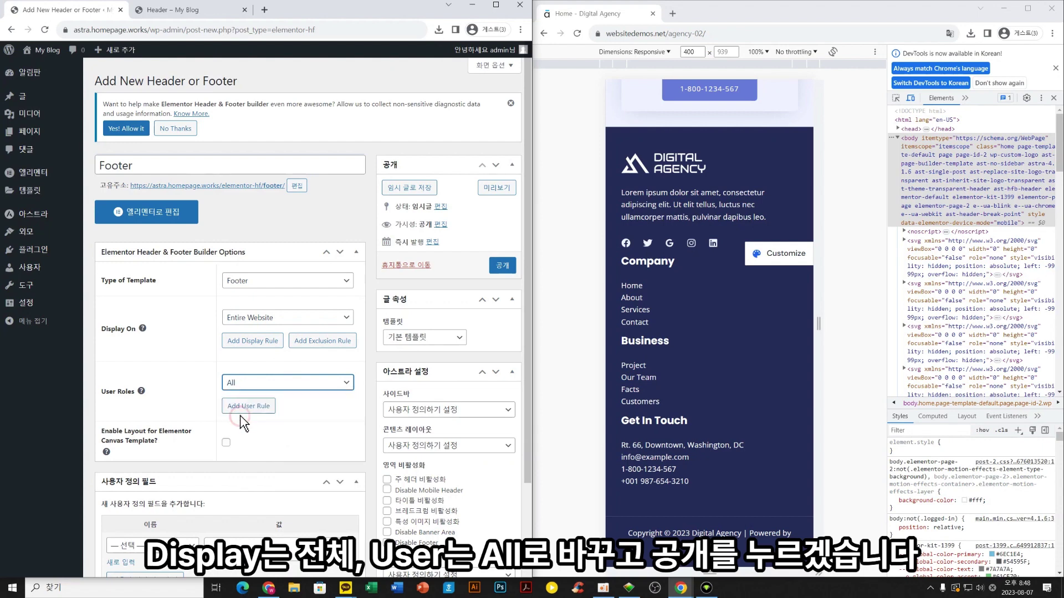
left_click(502, 268)
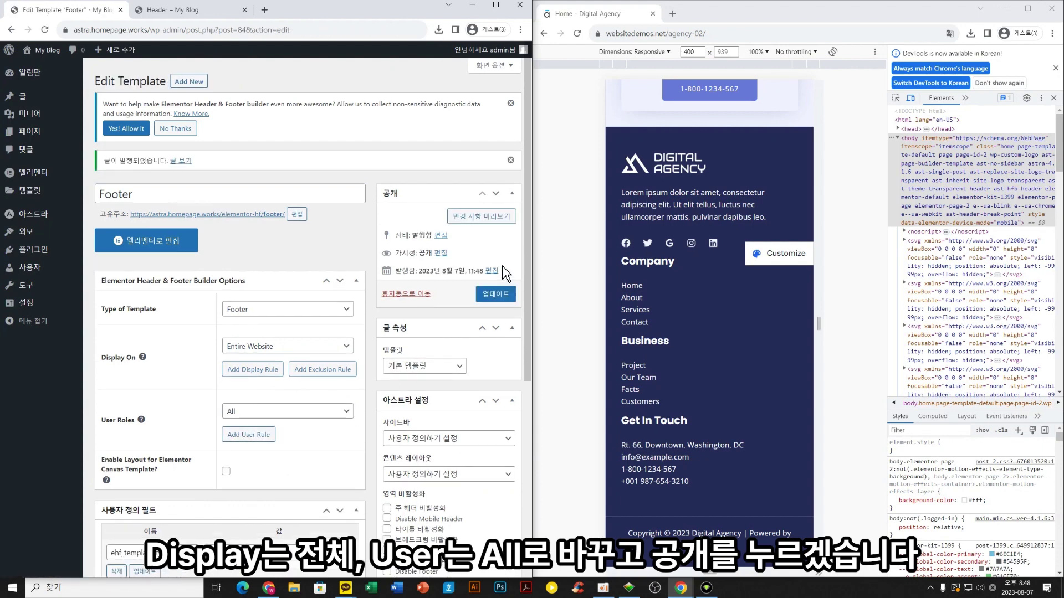
Open the Footer template in the Elementor editor, minimize the reference window and maximize the editor's browser window
left_click(161, 244)
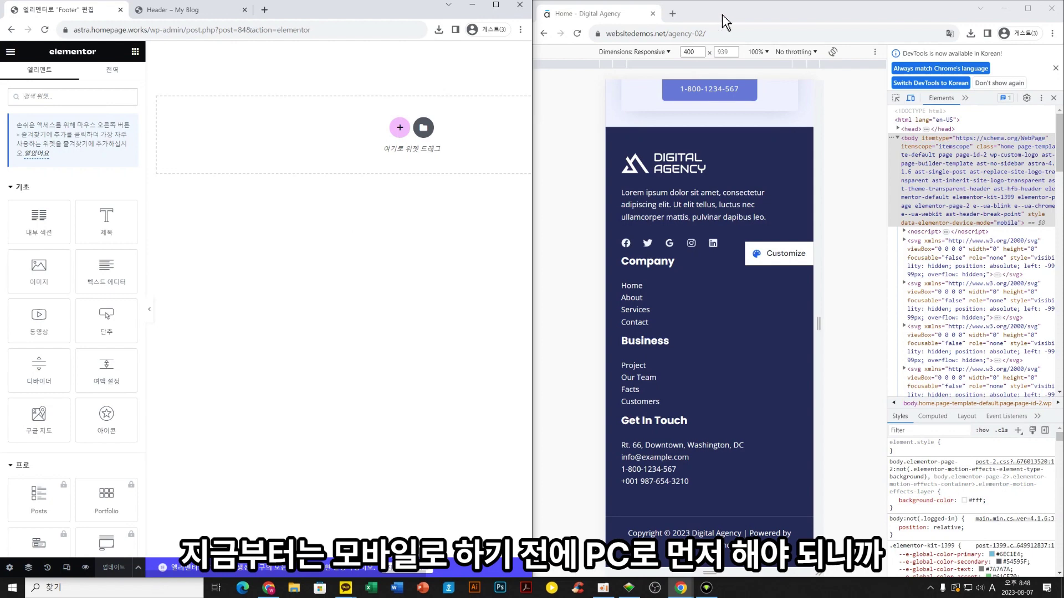
key("super+Down")
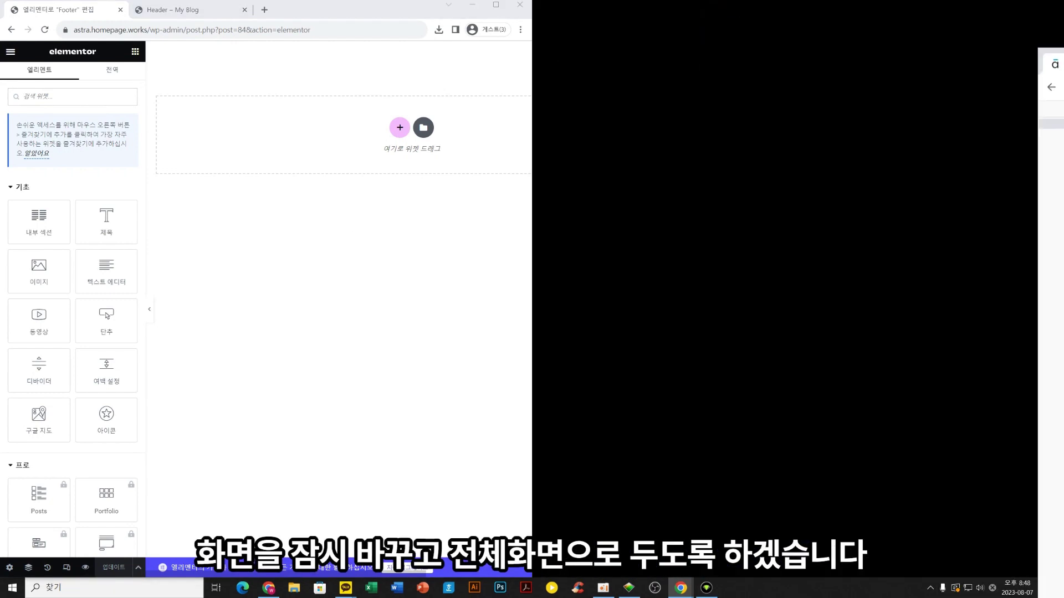
left_click_drag(388, 10, 556, 22)
double_click(556, 22)
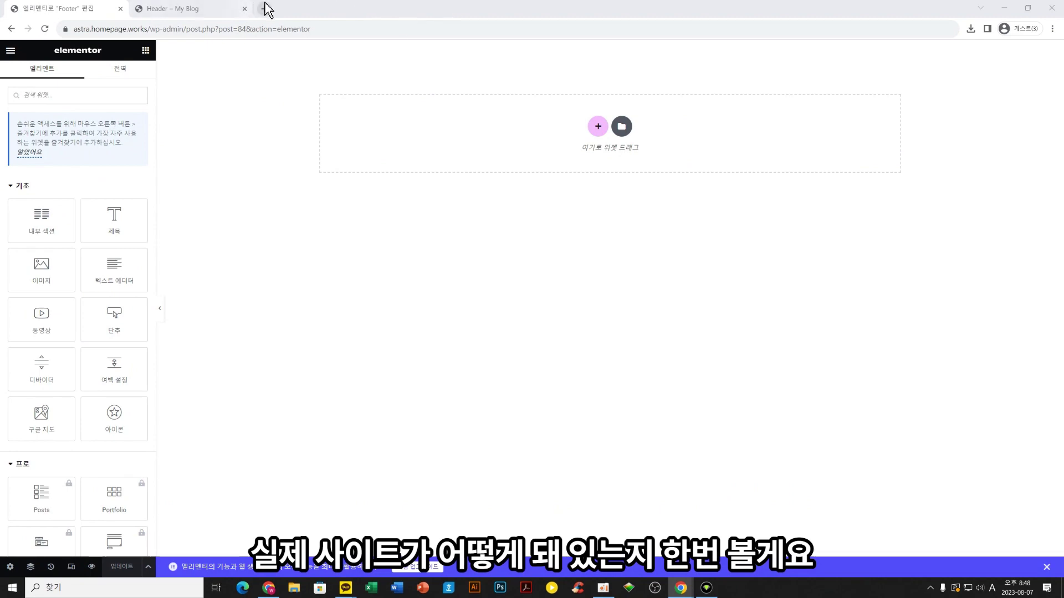
Load websitedemos.net/agency-02/ in desktop view and examine the layout, links and contact text of its footer
left_click(194, 9)
left_click(184, 28)
type("https://websitedemos.net/agency-02/")
key("Return")
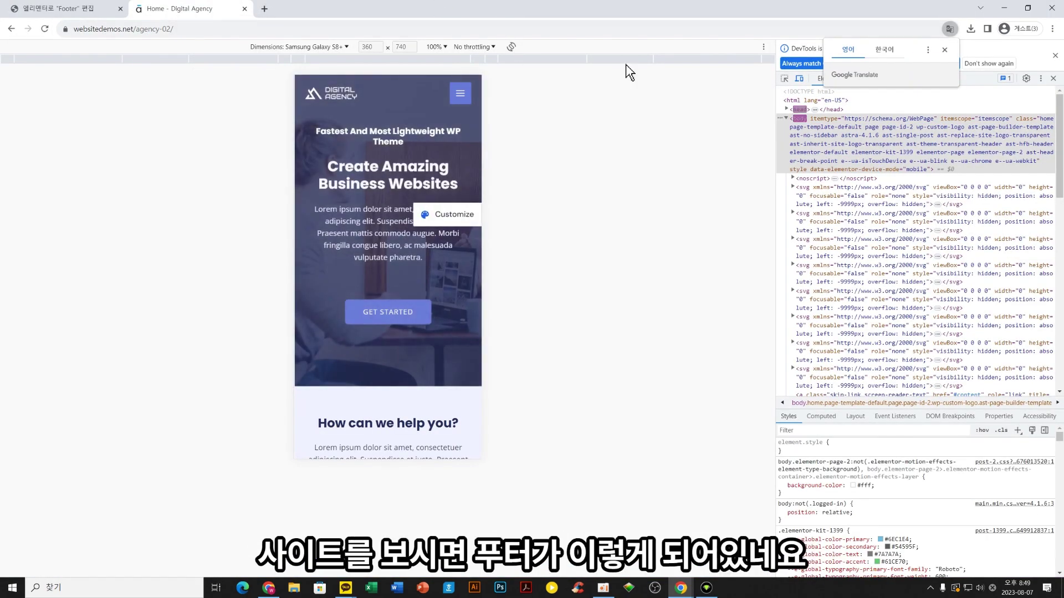
left_click(944, 50)
left_click(799, 78)
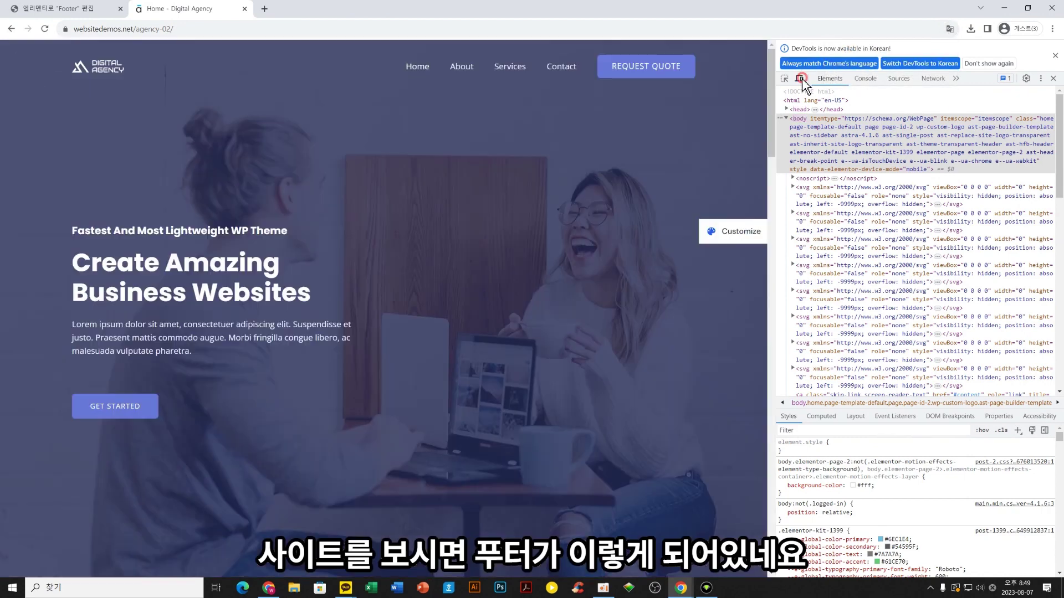
scroll(673, 250, "down", 20)
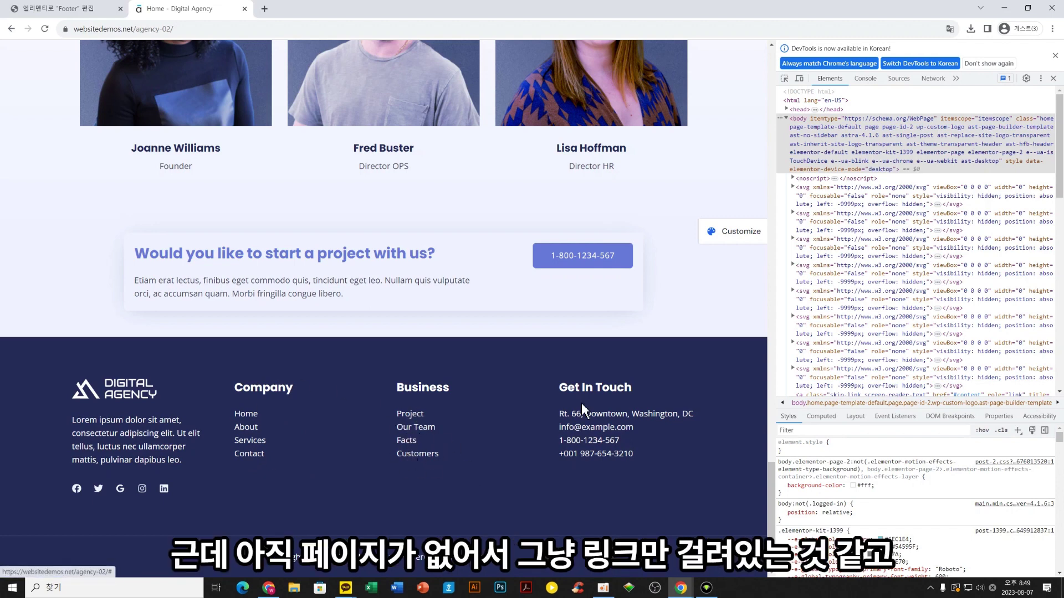
triple_click(626, 415)
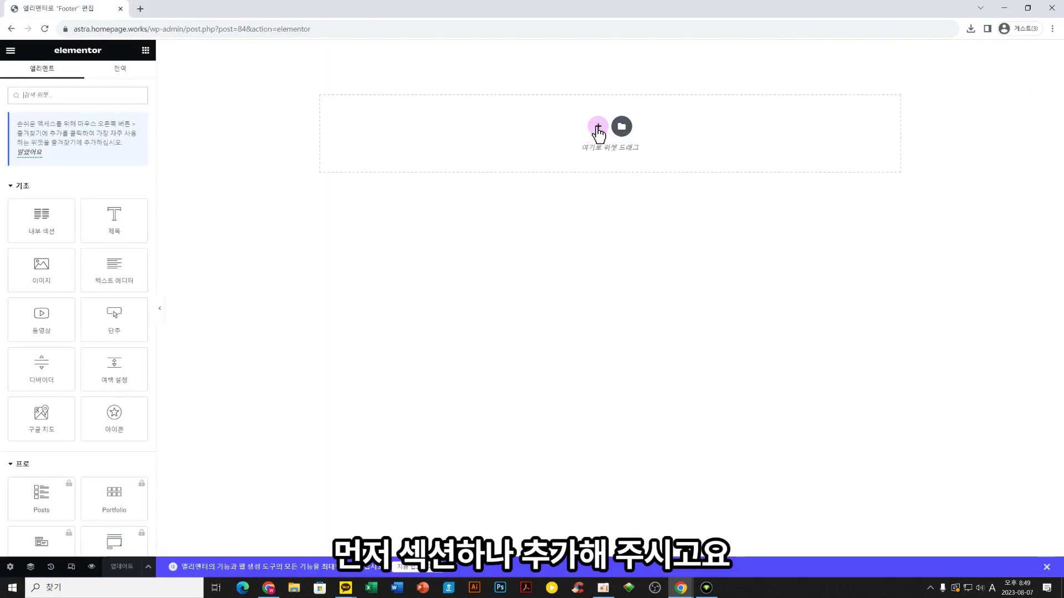
Add a single-column section to the footer and set its classic background colour to #242A56
left_click(598, 130)
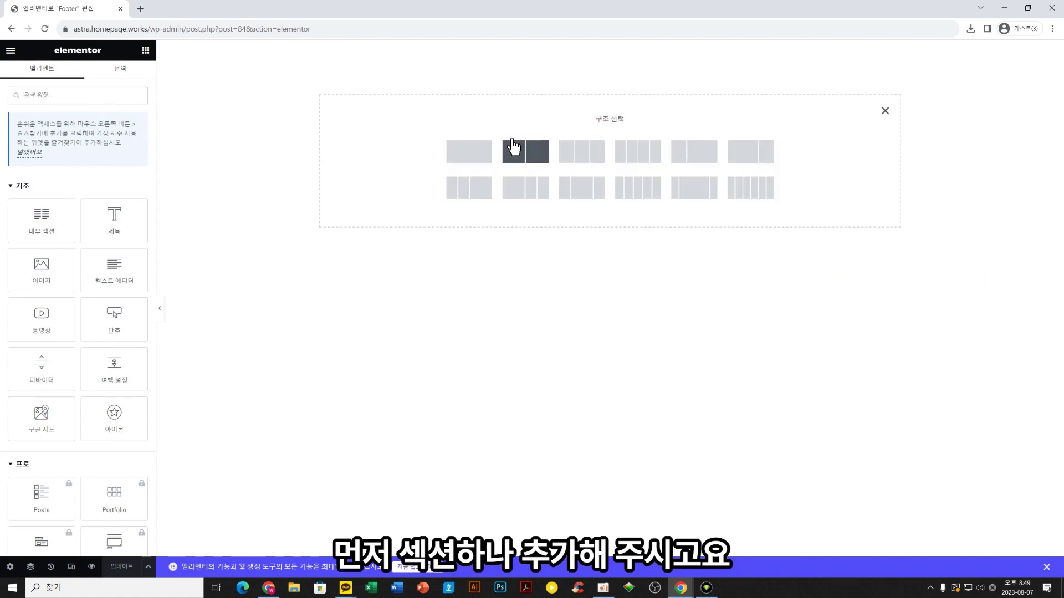
left_click(472, 158)
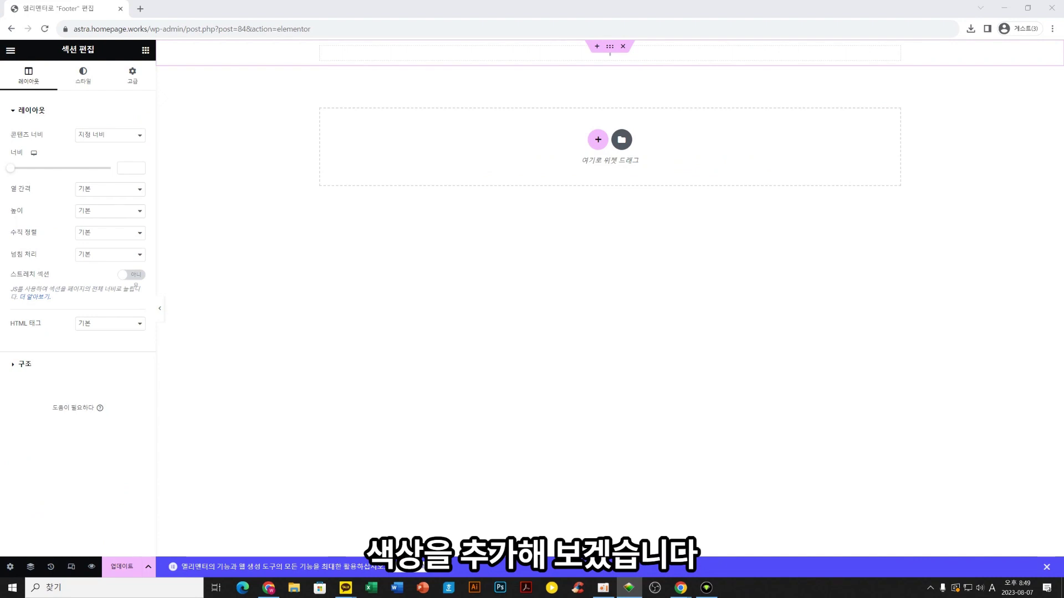
left_click(632, 11)
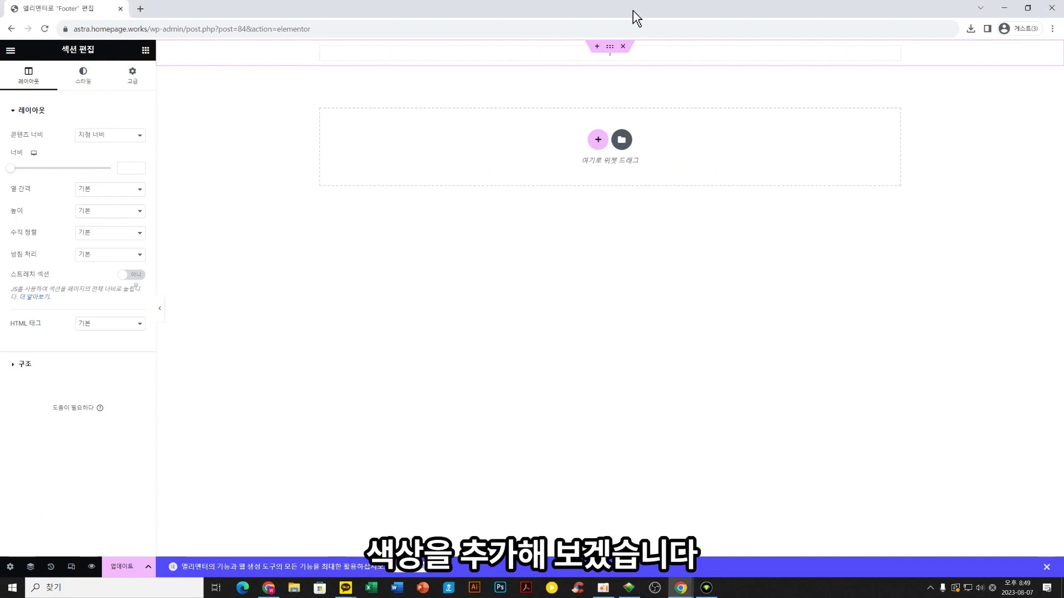
left_click(86, 80)
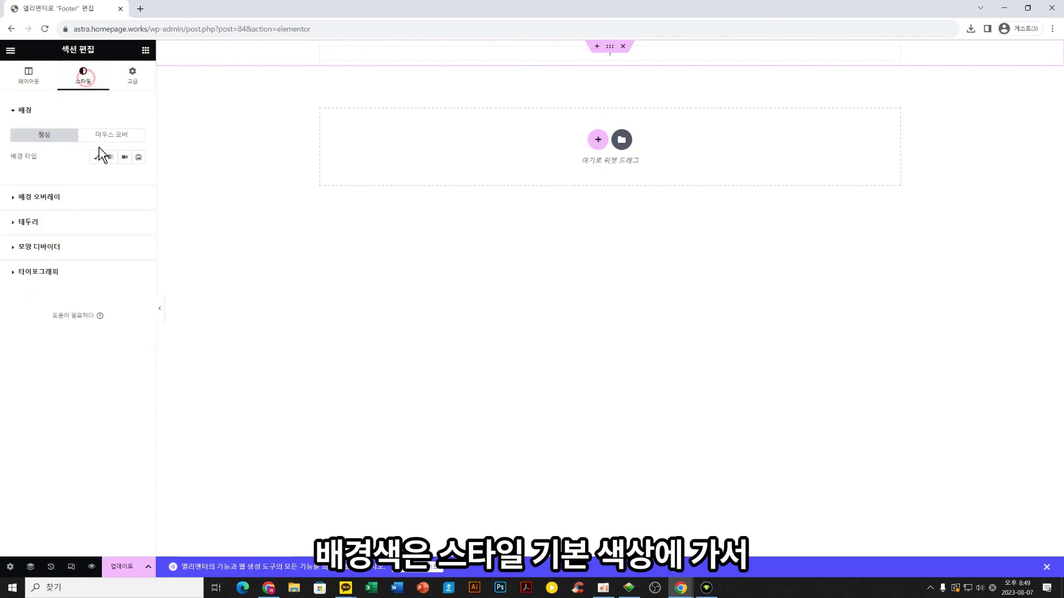
left_click(96, 160)
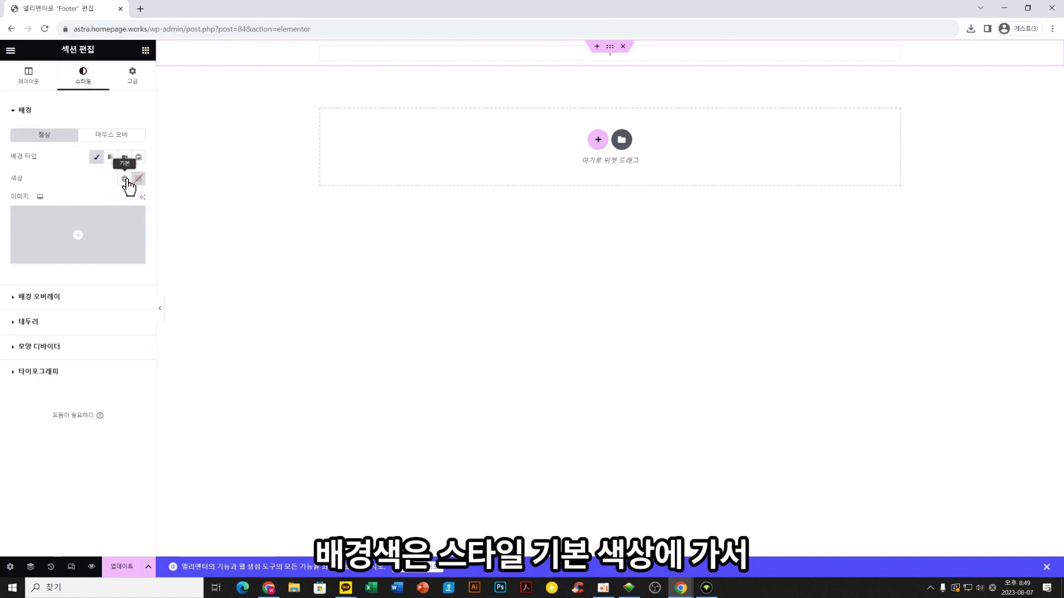
left_click(138, 178)
type("#242A56")
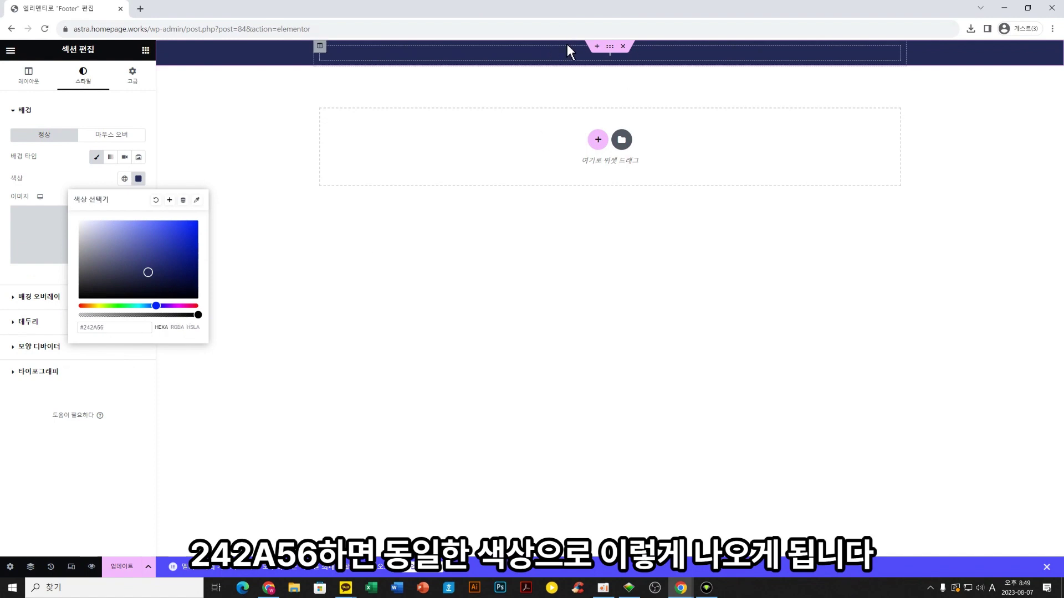
Add three new columns to the navy section so that it is divided into four
right_click(326, 50)
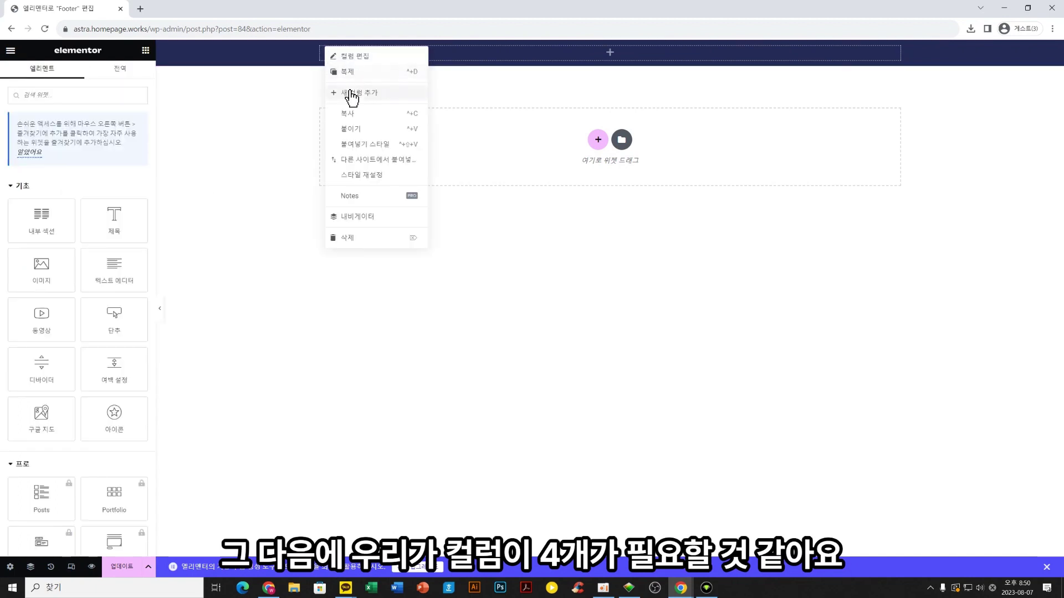
left_click(349, 93)
right_click(332, 53)
left_click(367, 99)
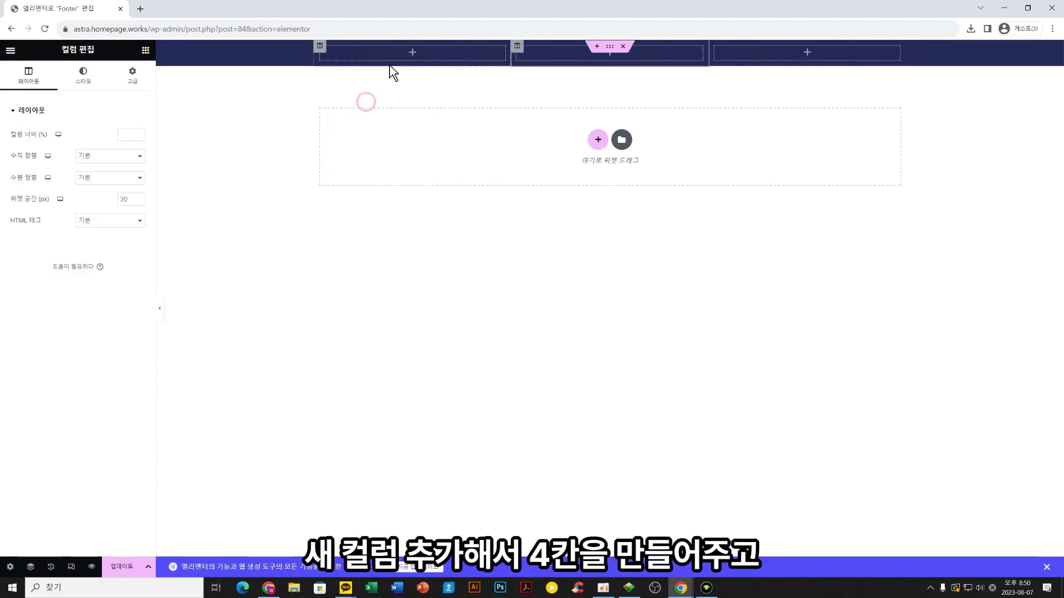
right_click(390, 54)
left_click(429, 106)
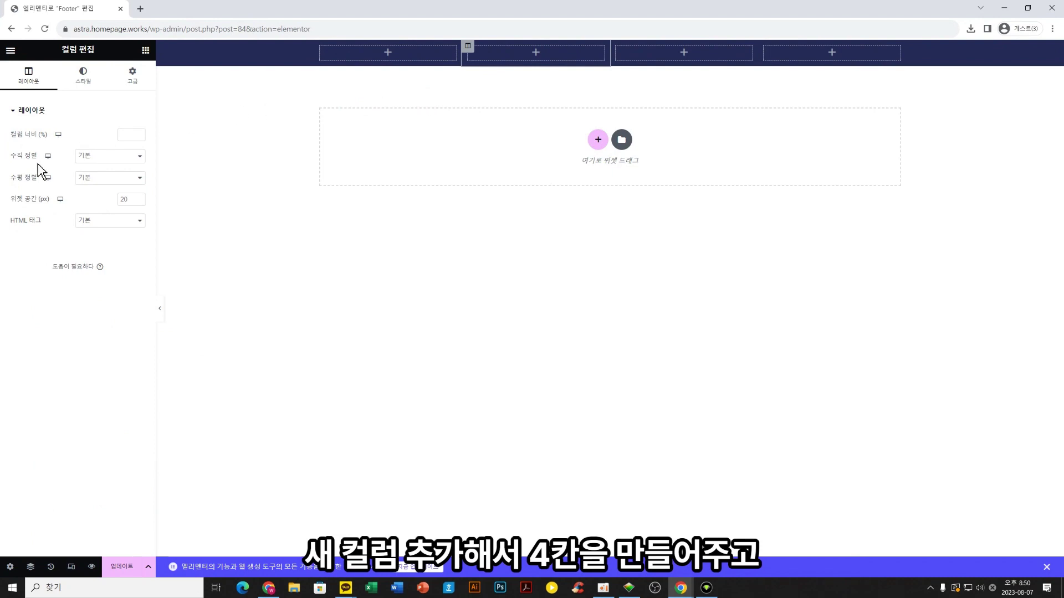
Place a Site Logo widget in the first column and a text editor widget beneath it
left_click(145, 50)
type("lo")
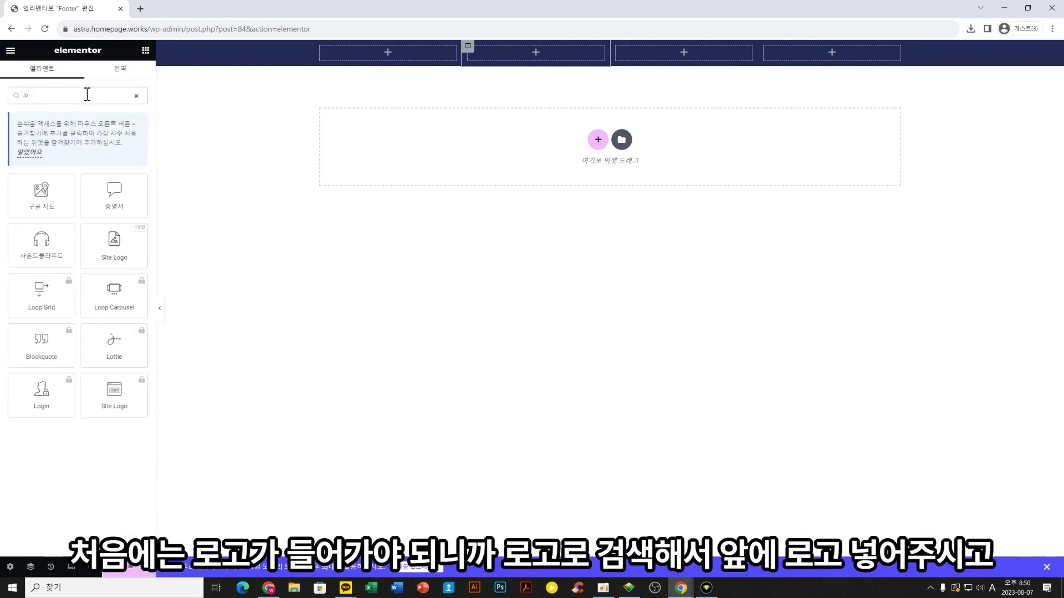
type("go")
left_click_drag(42, 202, 395, 53)
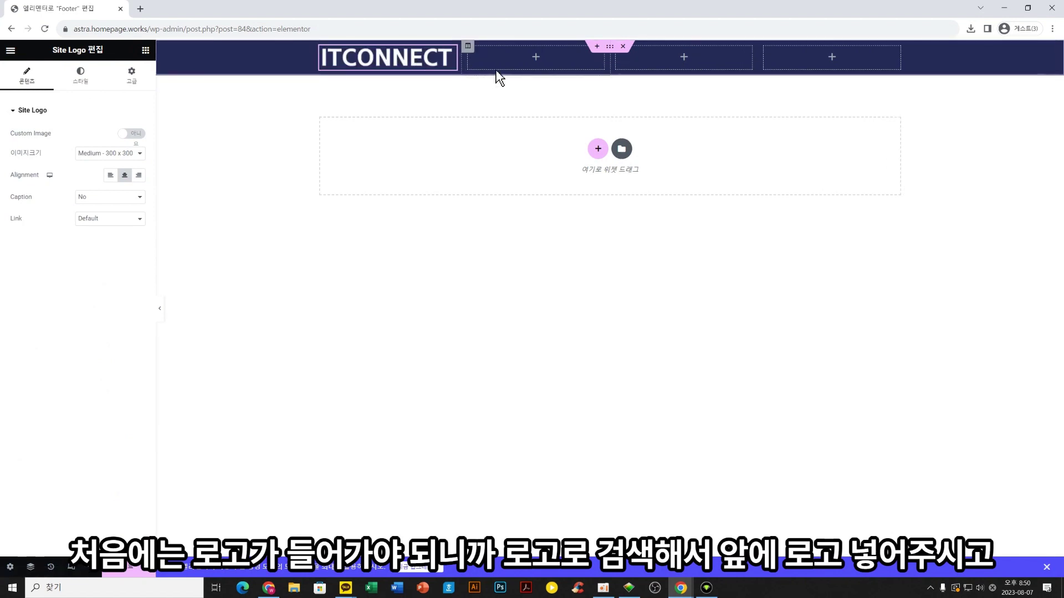
left_click(150, 54)
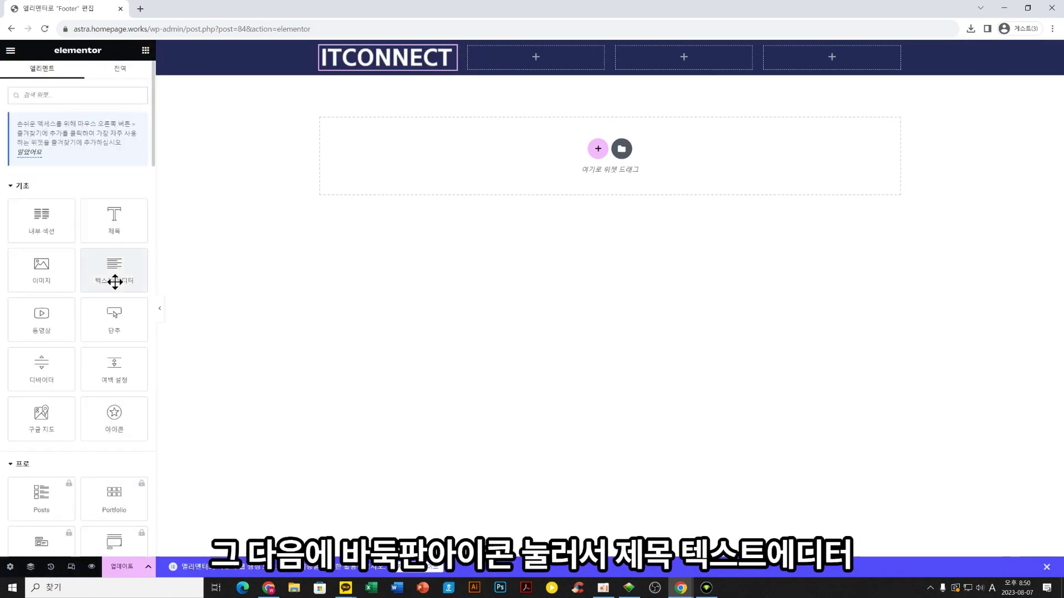
left_click_drag(115, 282, 386, 69)
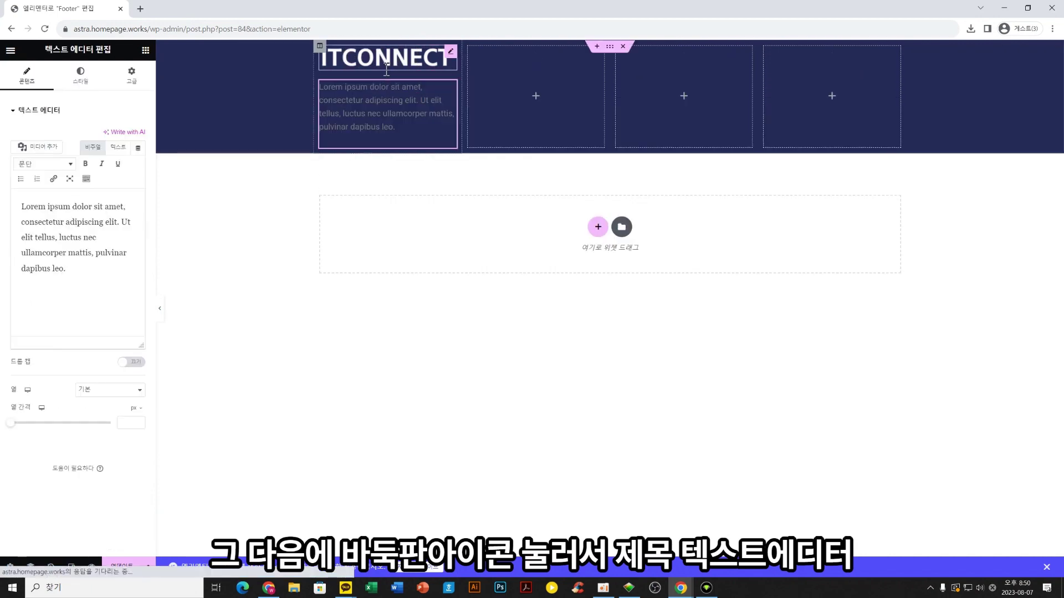
Place a heading widget in the second column and a Navigation Menu widget beneath it
left_click(145, 50)
left_click_drag(114, 220, 491, 96)
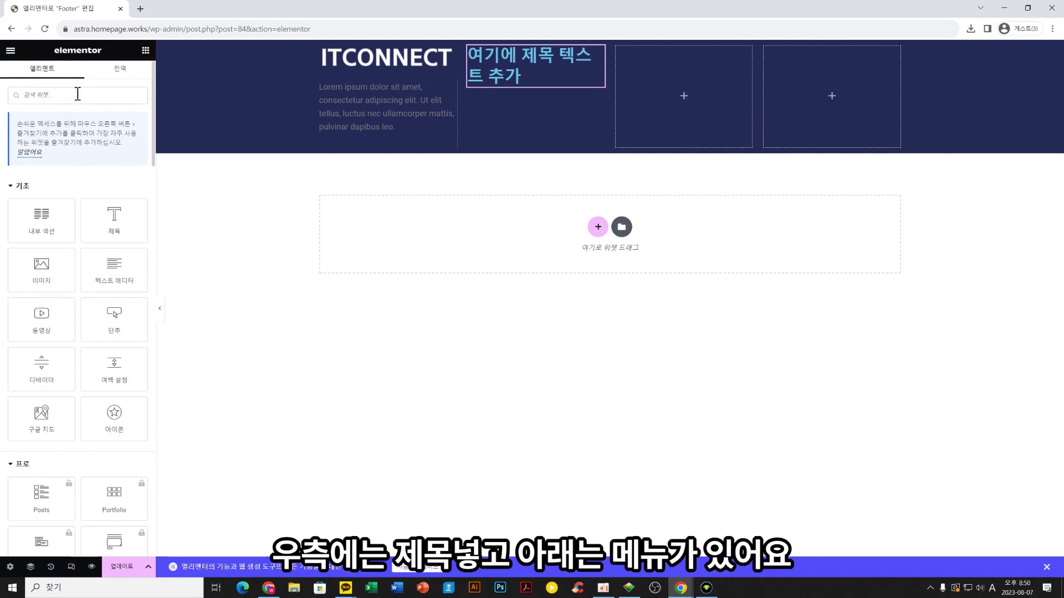
type("menu")
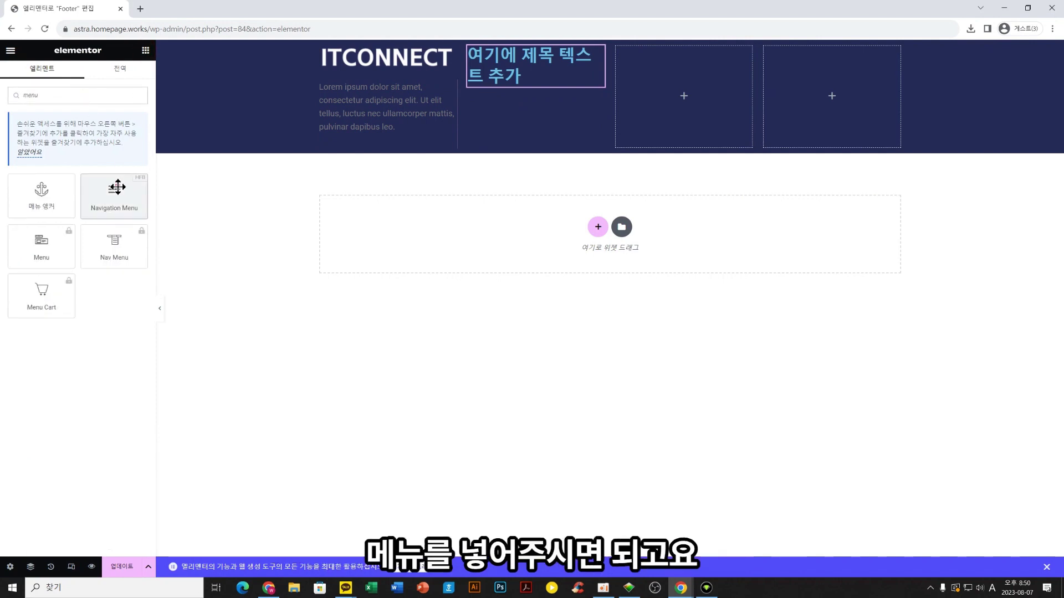
left_click_drag(114, 194, 539, 89)
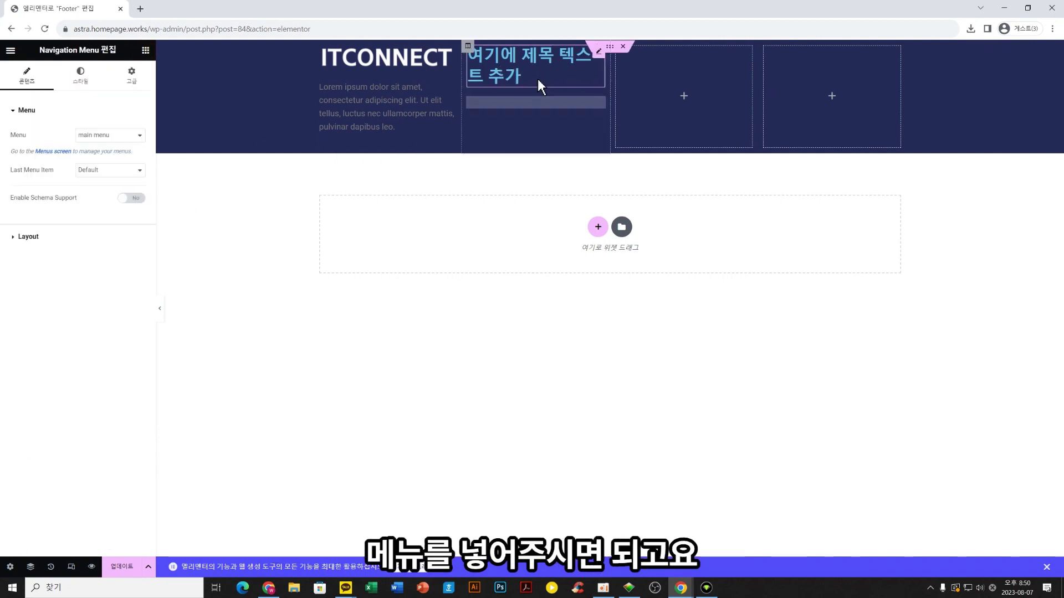
Place a heading widget in the third column with a text editor widget beneath it
left_click(146, 51)
left_click_drag(114, 214, 656, 100)
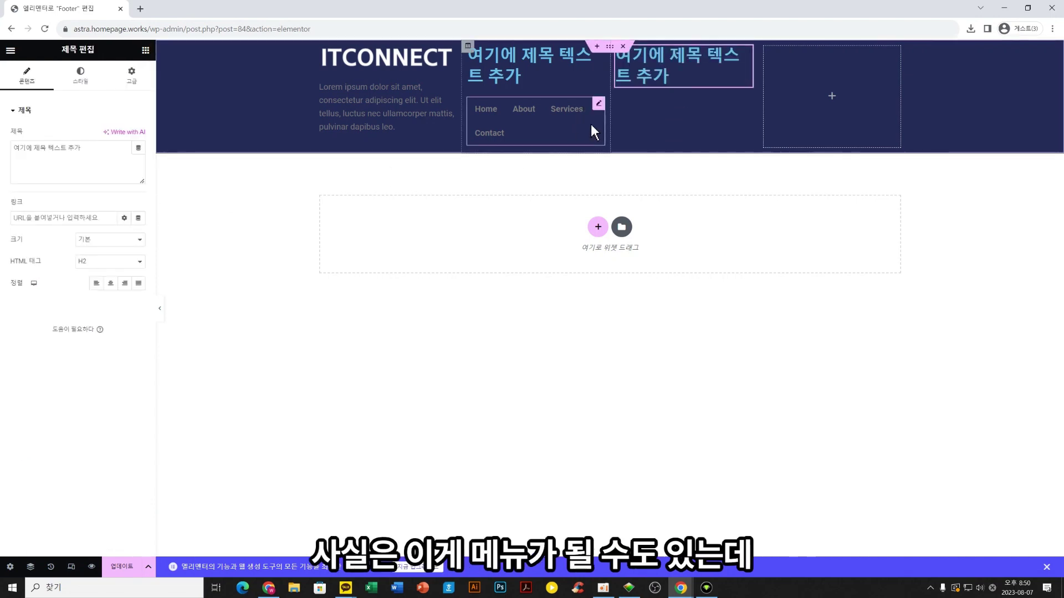
left_click(146, 49)
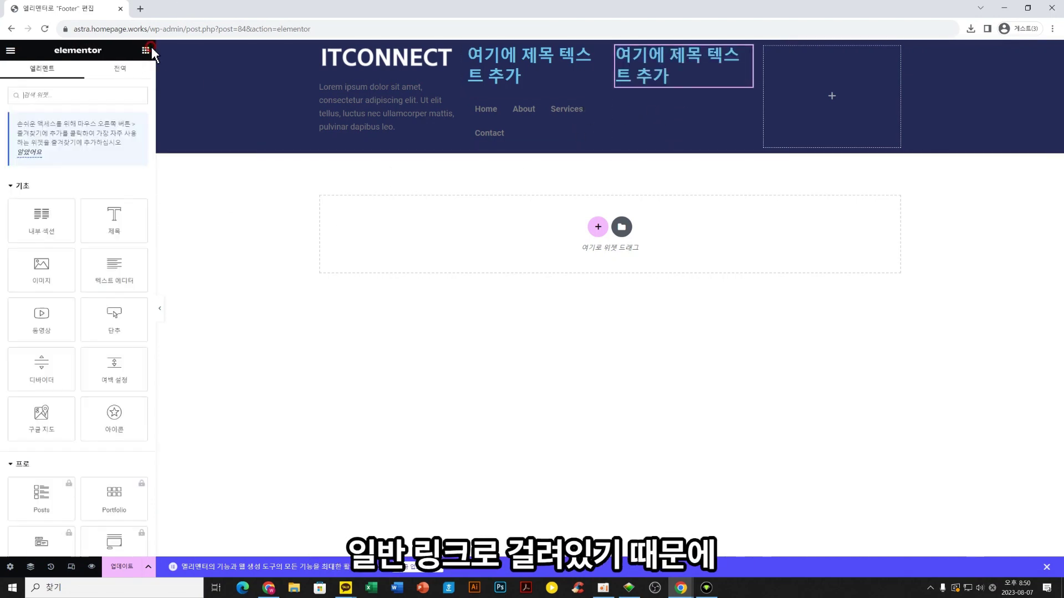
left_click_drag(123, 269, 650, 83)
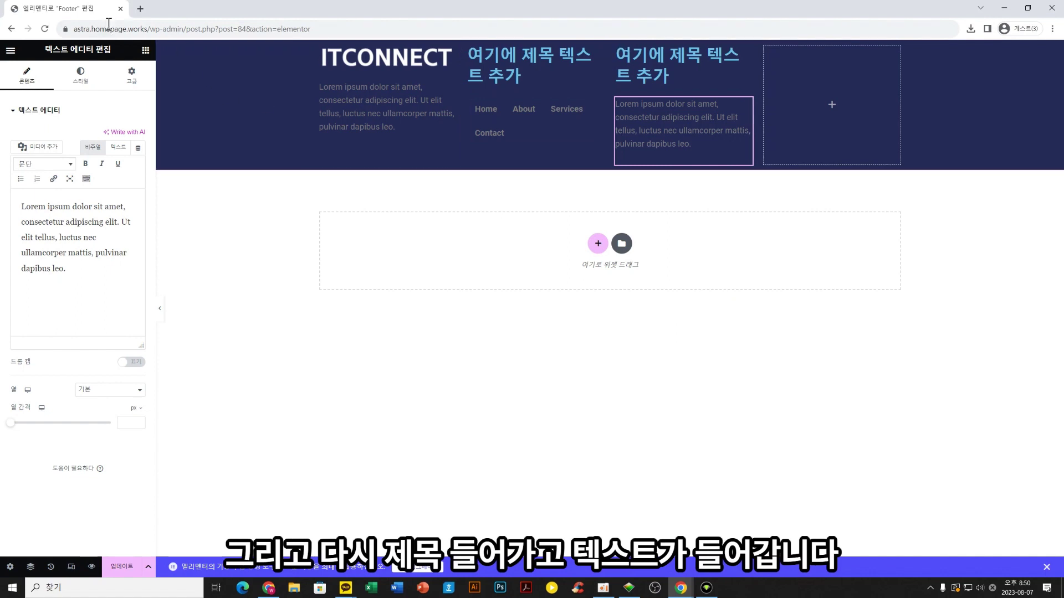
Fill the fourth column with a heading widget and a text editor widget below it
left_click(145, 50)
left_click_drag(123, 214, 858, 100)
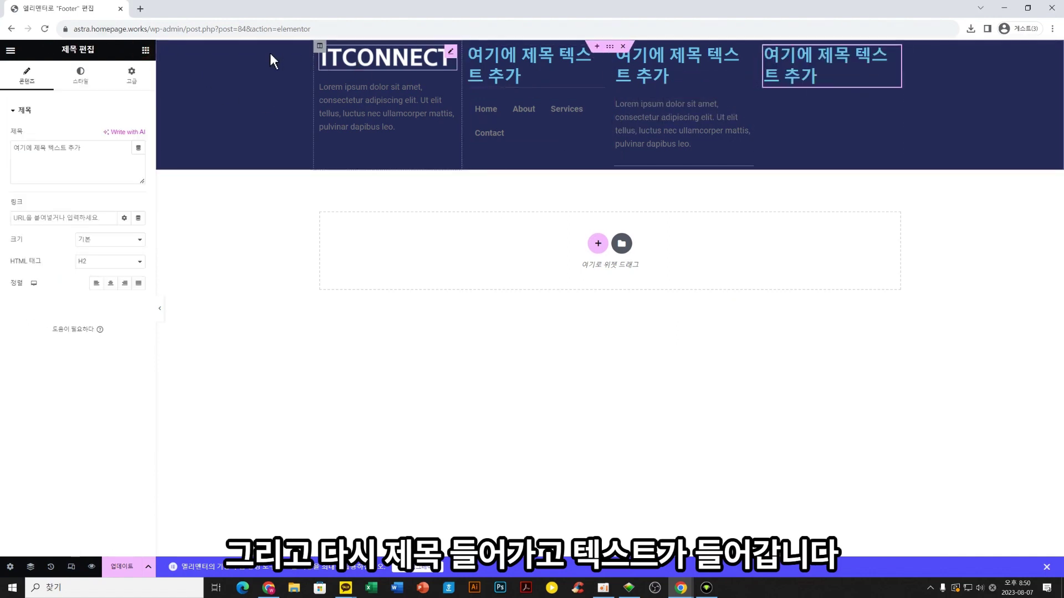
left_click(145, 50)
left_click_drag(109, 276, 824, 82)
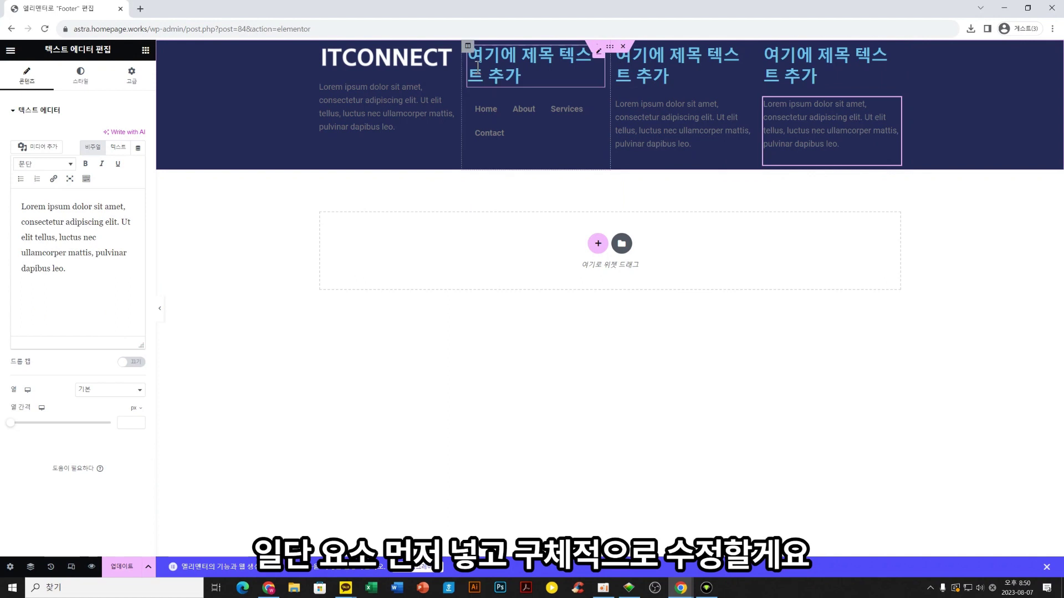
Place a social icons widget below the first column's text and add a fourth icon item to it
left_click(145, 50)
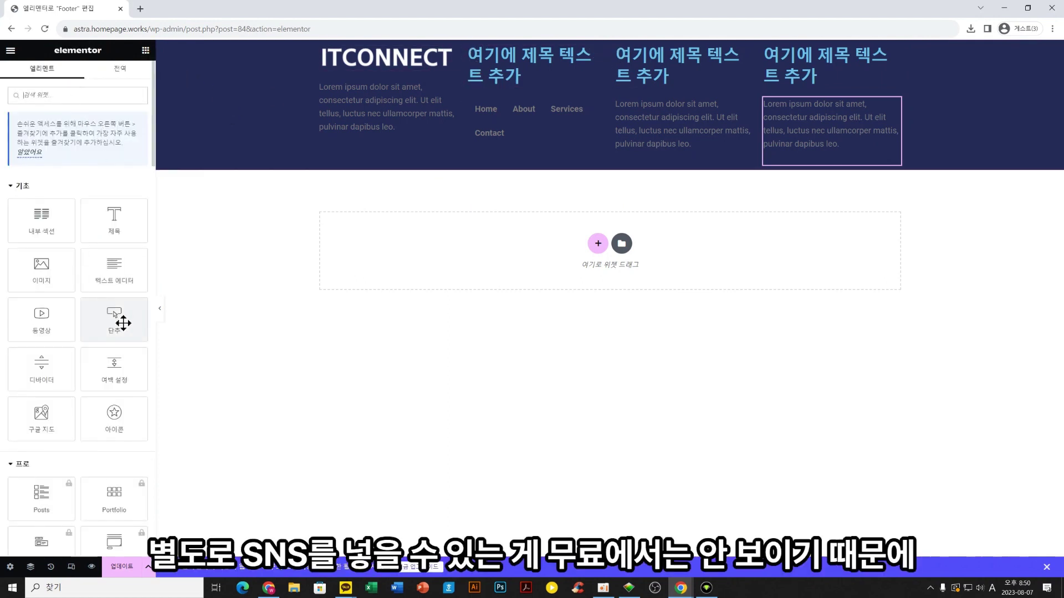
scroll(126, 318, "down", 15)
scroll(88, 392, "up", 3)
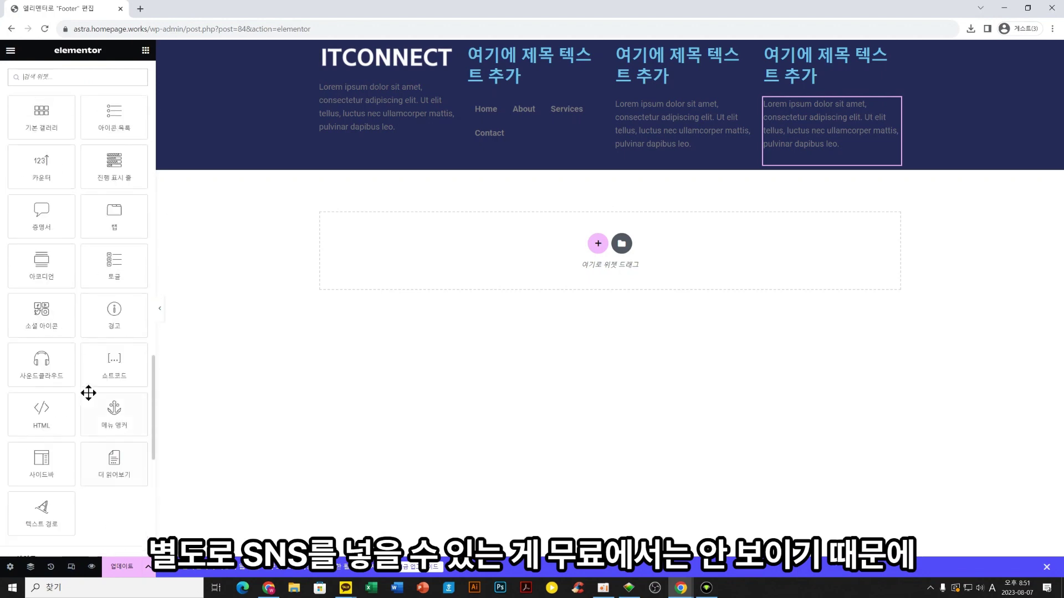
scroll(48, 290, "up", 6)
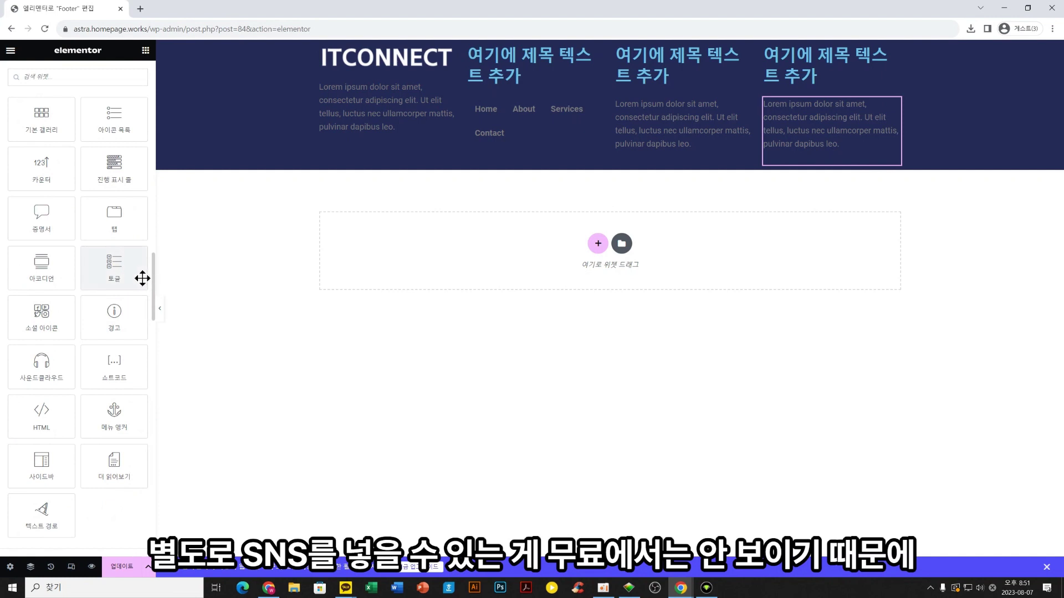
left_click_drag(42, 310, 359, 142)
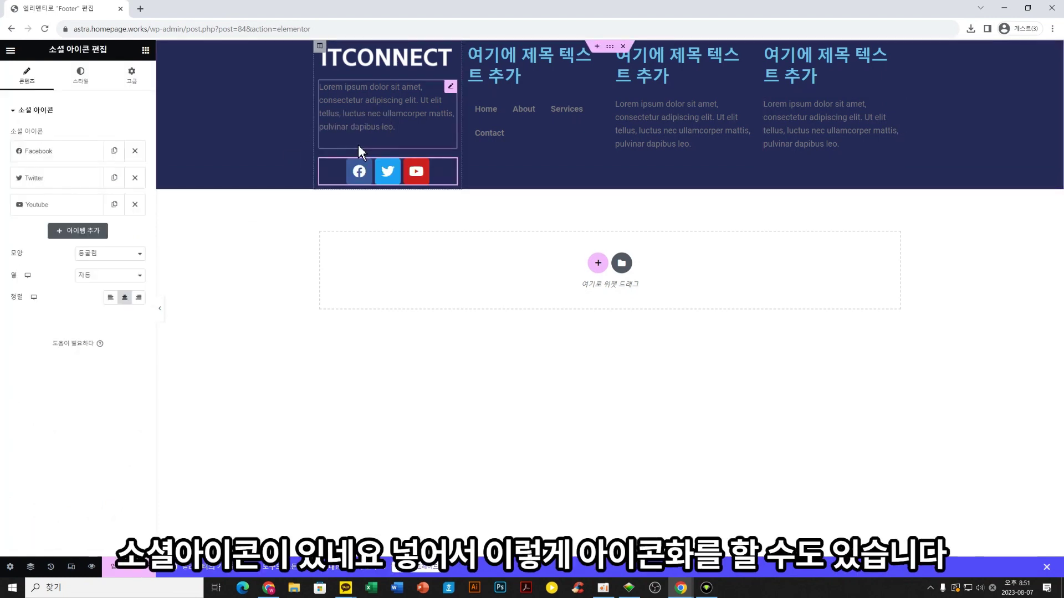
left_click(88, 233)
Examine the recommended icons in the new social item's icon library for suitable social networks, leaving the icon selection as it is
left_click(82, 287)
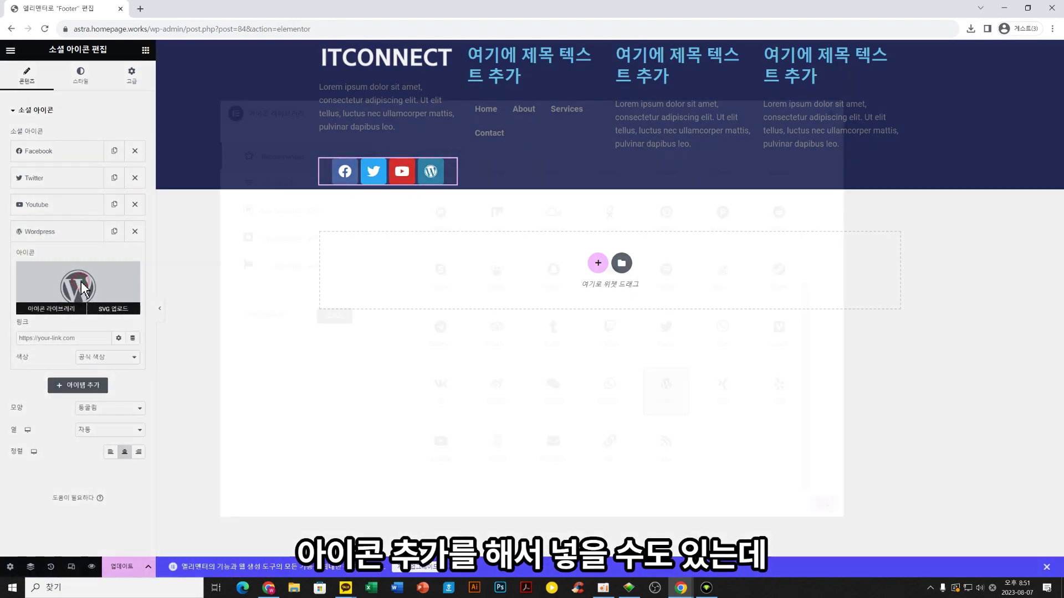
scroll(641, 404, "up", 3)
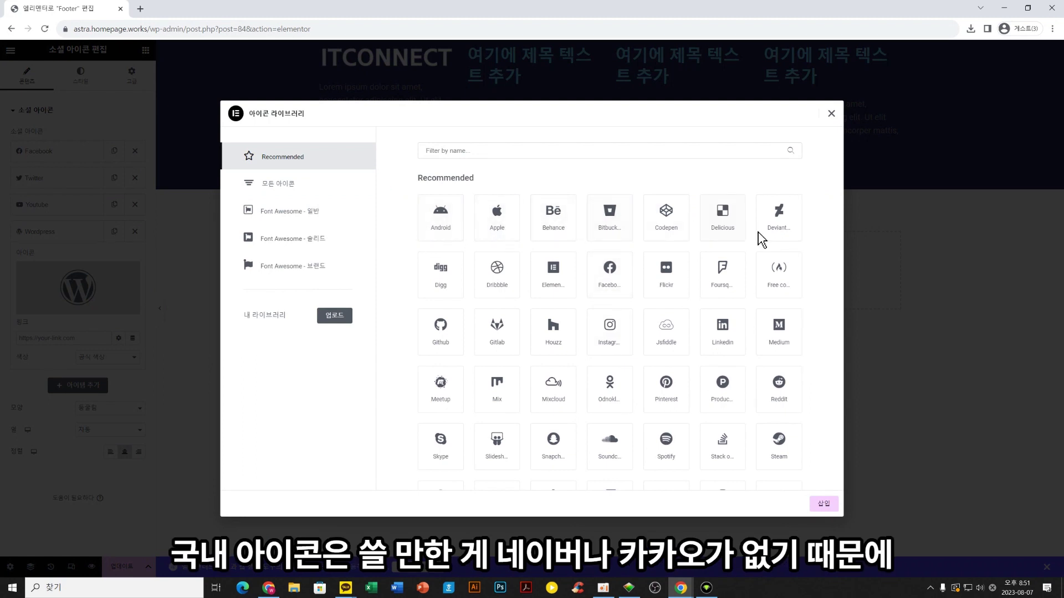
scroll(787, 284, "down", 1)
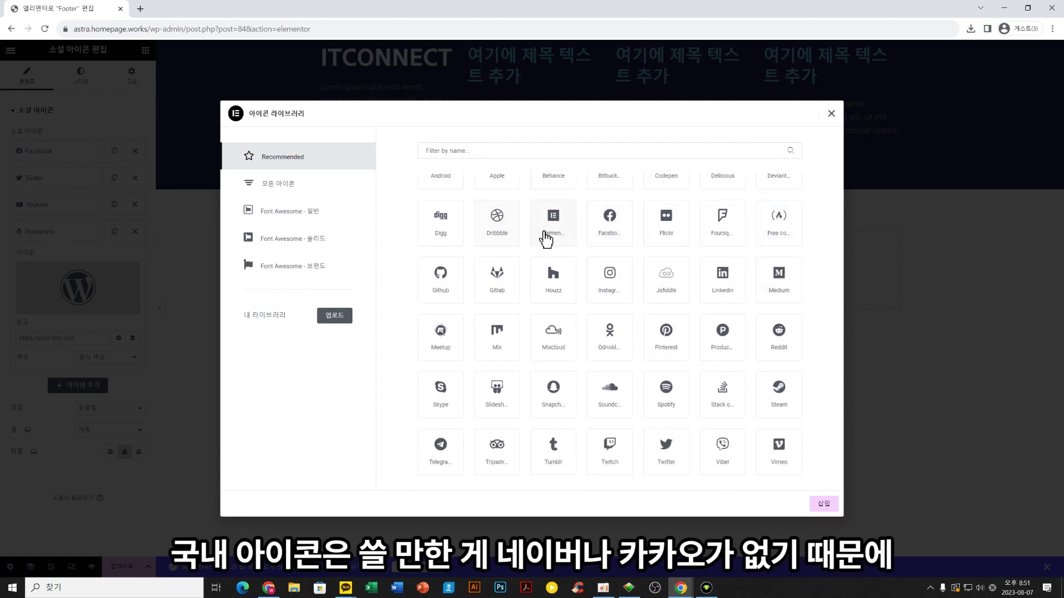
scroll(586, 284, "down", 1)
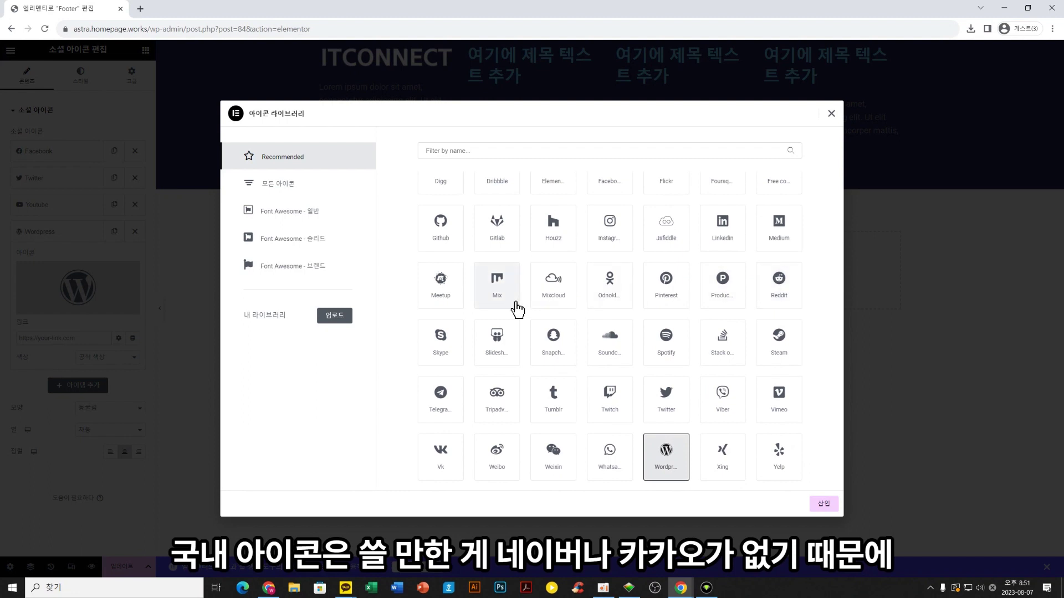
scroll(652, 410, "down", 1)
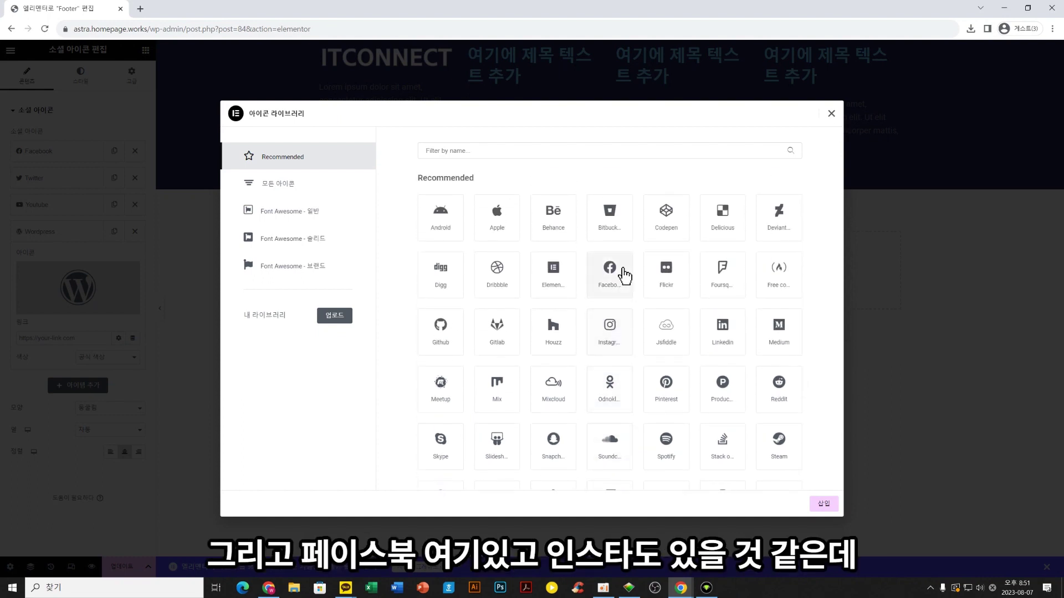
scroll(622, 277, "down", 3)
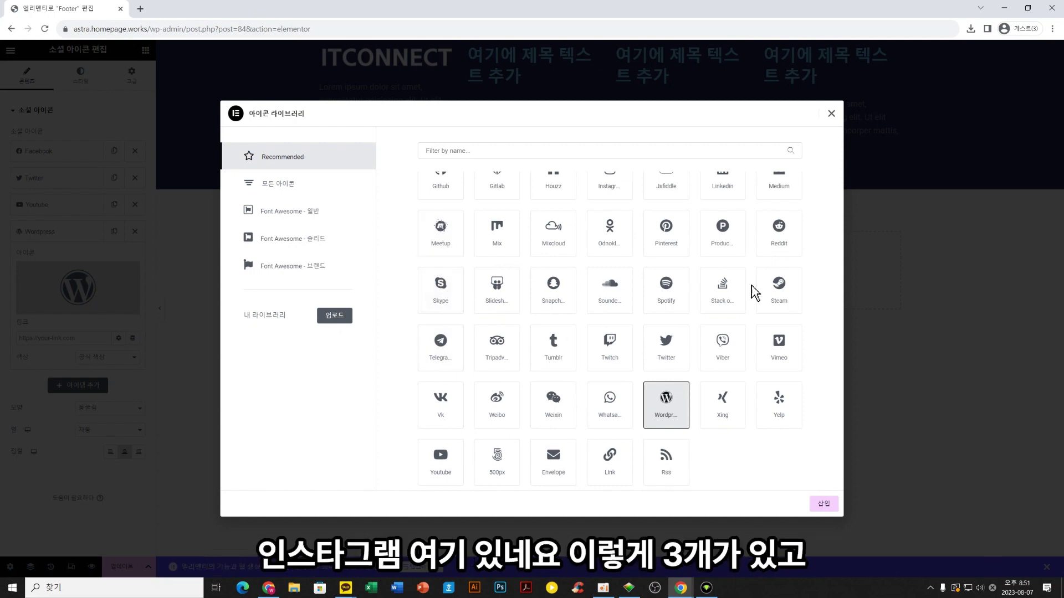
scroll(629, 210, "up", 1)
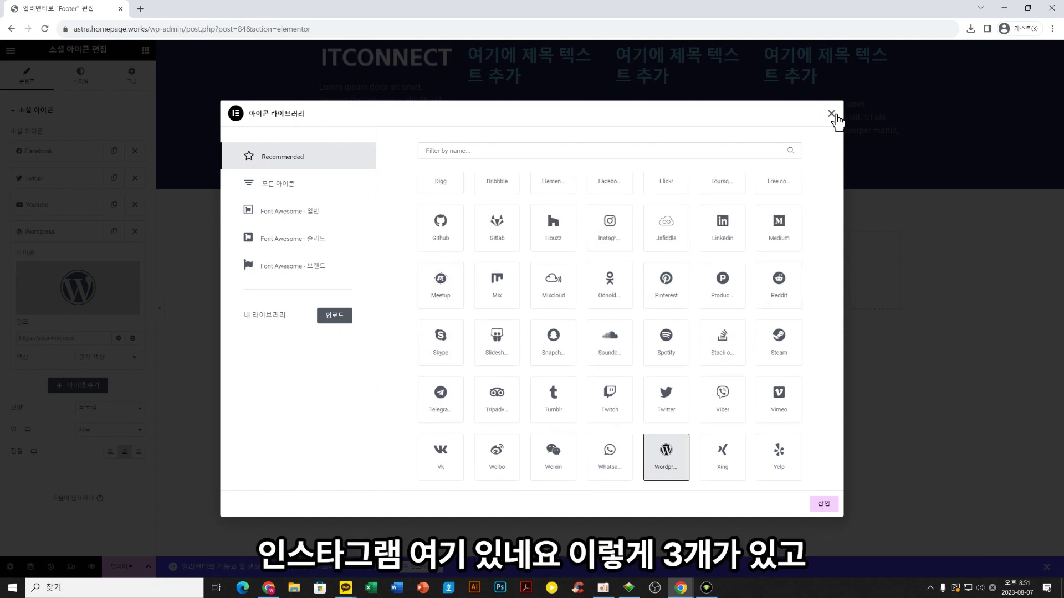
left_click(832, 114)
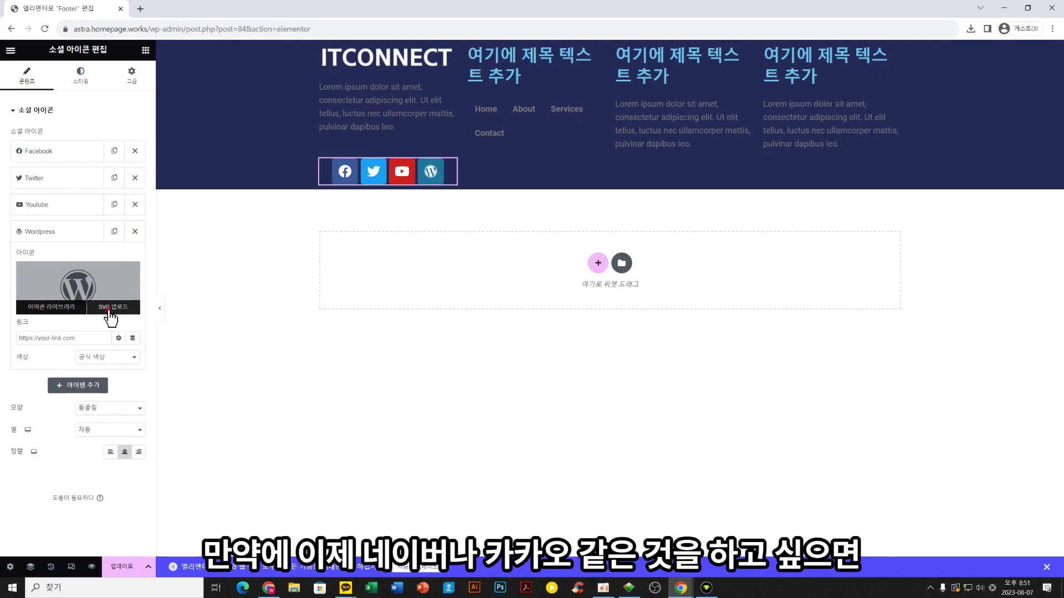
Allow unfiltered SVG uploads for the WordPress social item, leave the media library without inserting a file, and remove that item
left_click(109, 310)
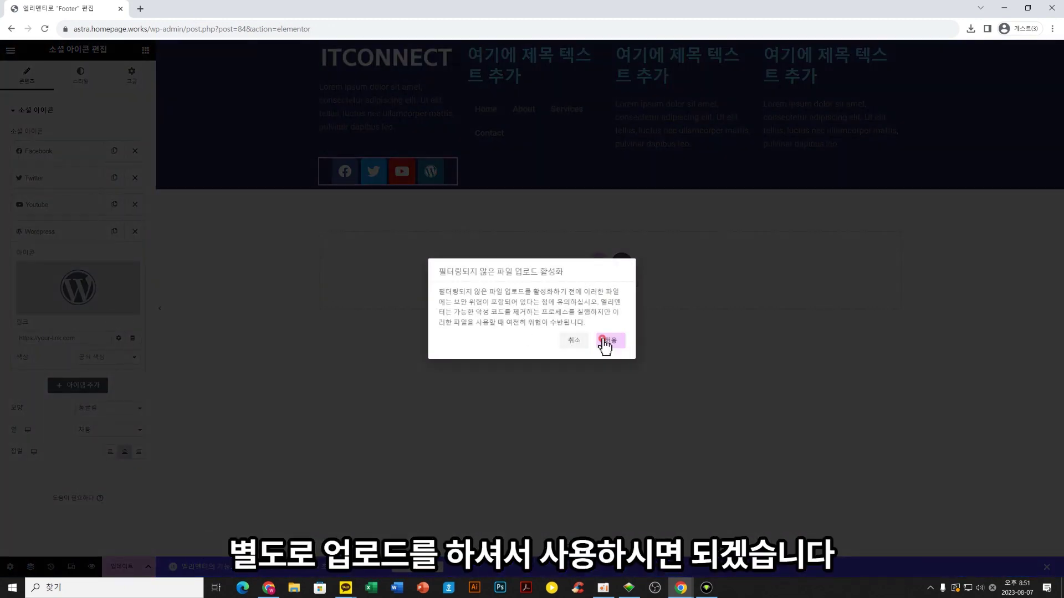
left_click(607, 340)
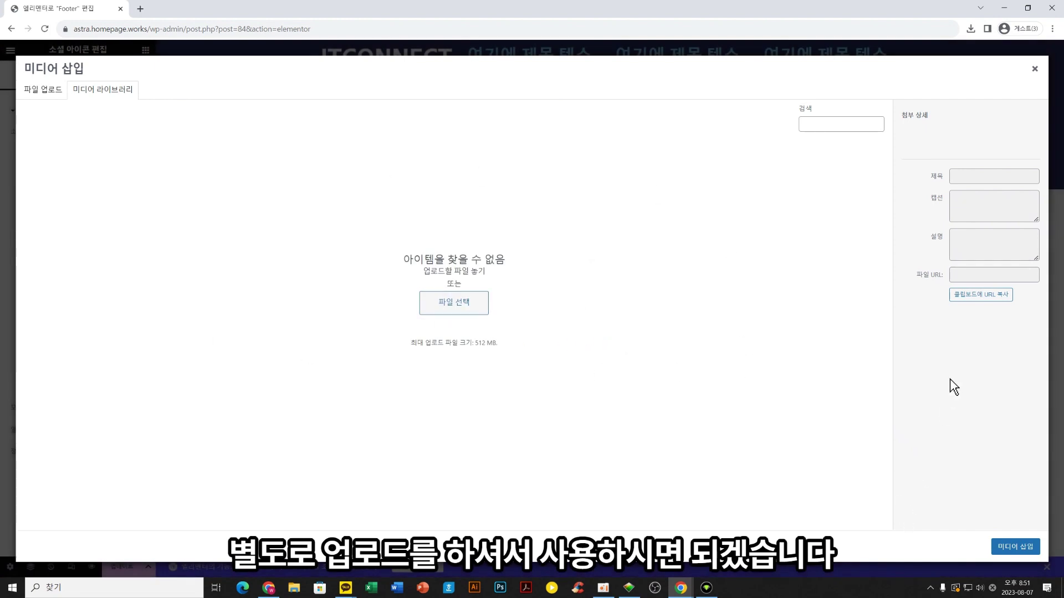
left_click(1044, 71)
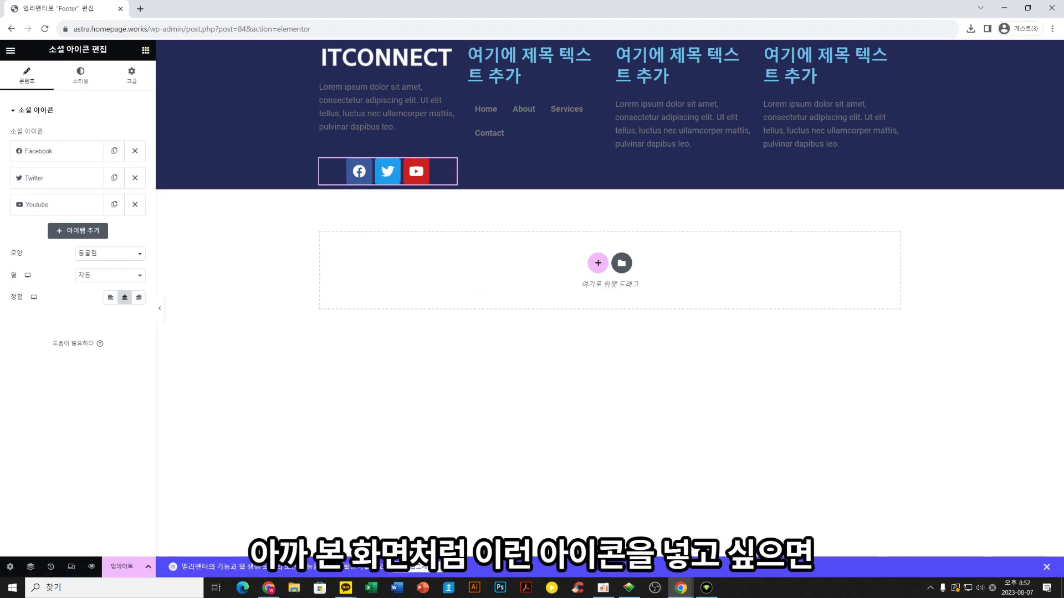
Check the reference footer's social icons, and try white and black as the Facebook icon's custom primary color before resetting it
key("alt+Tab")
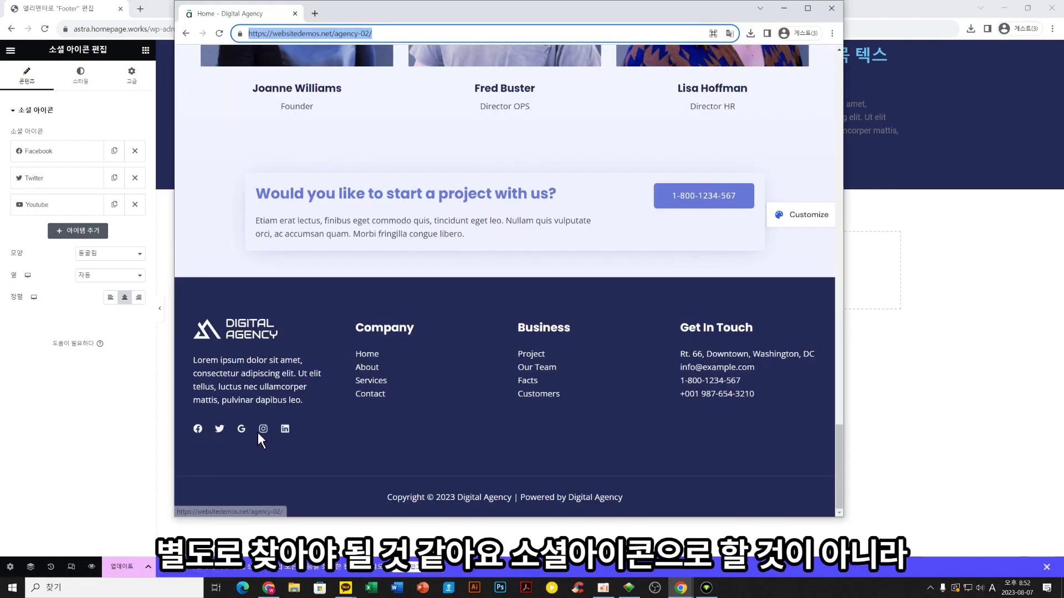
key("super+Down")
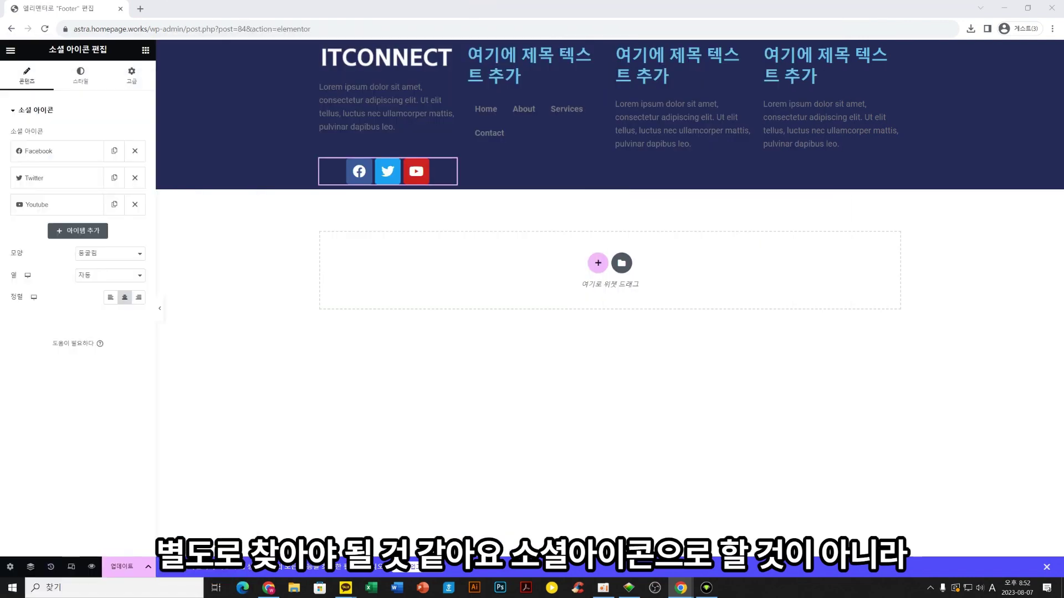
left_click(61, 154)
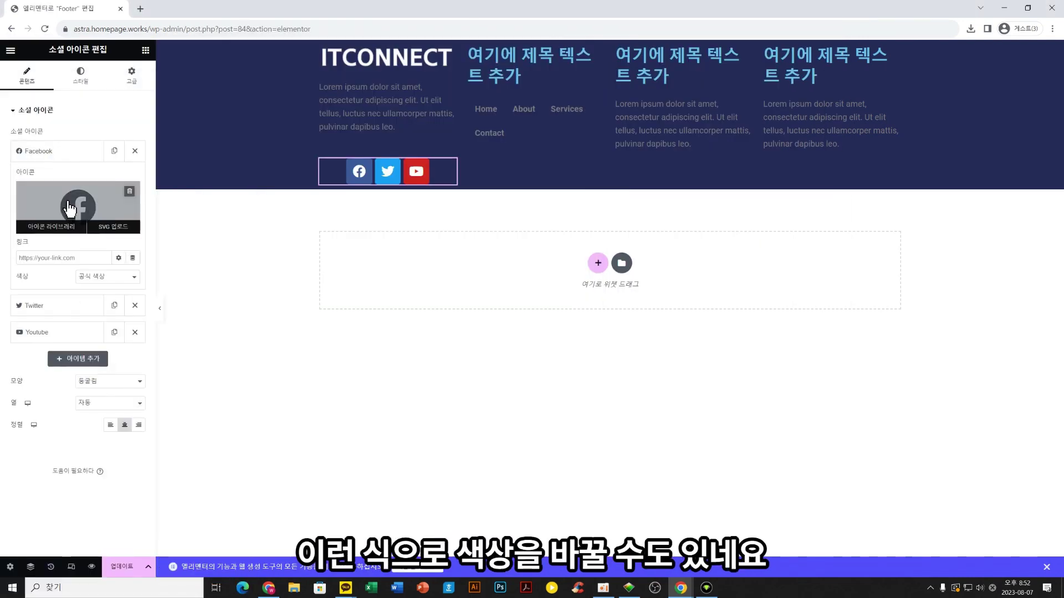
left_click(110, 277)
left_click(100, 297)
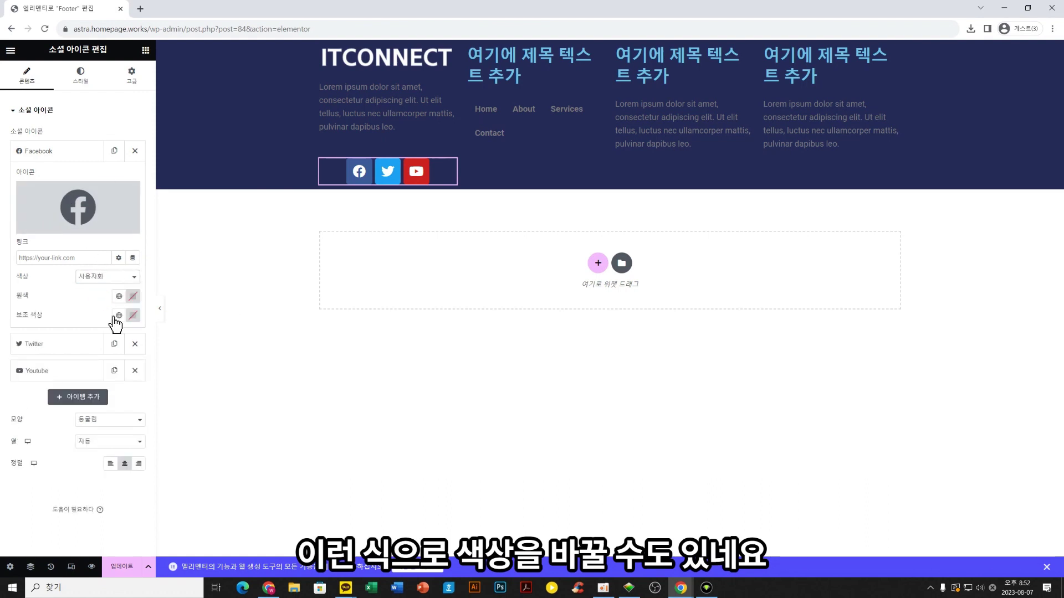
left_click(130, 296)
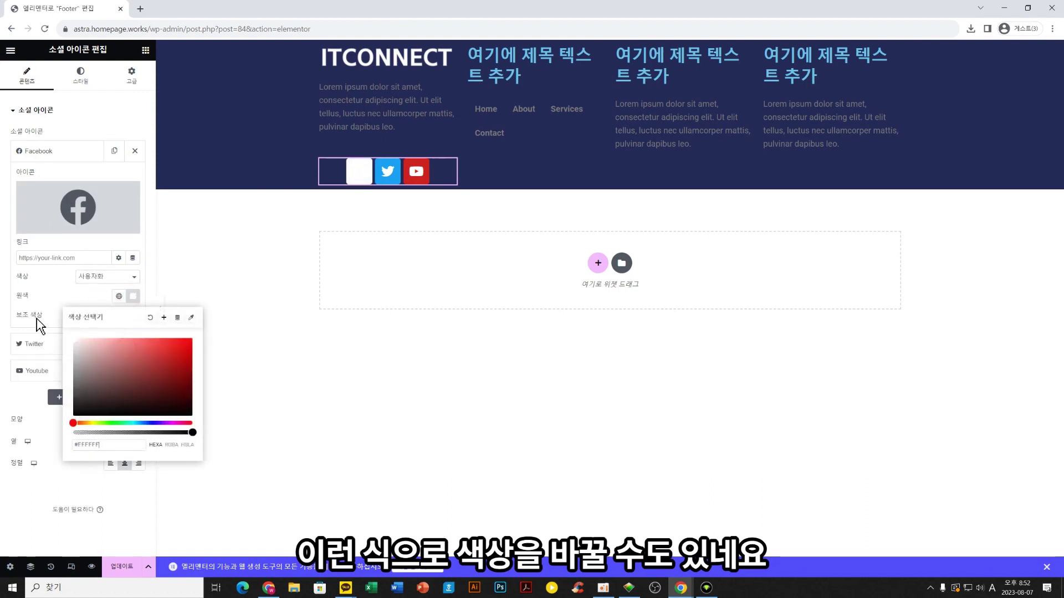
left_click_drag(75, 413, 3, 446)
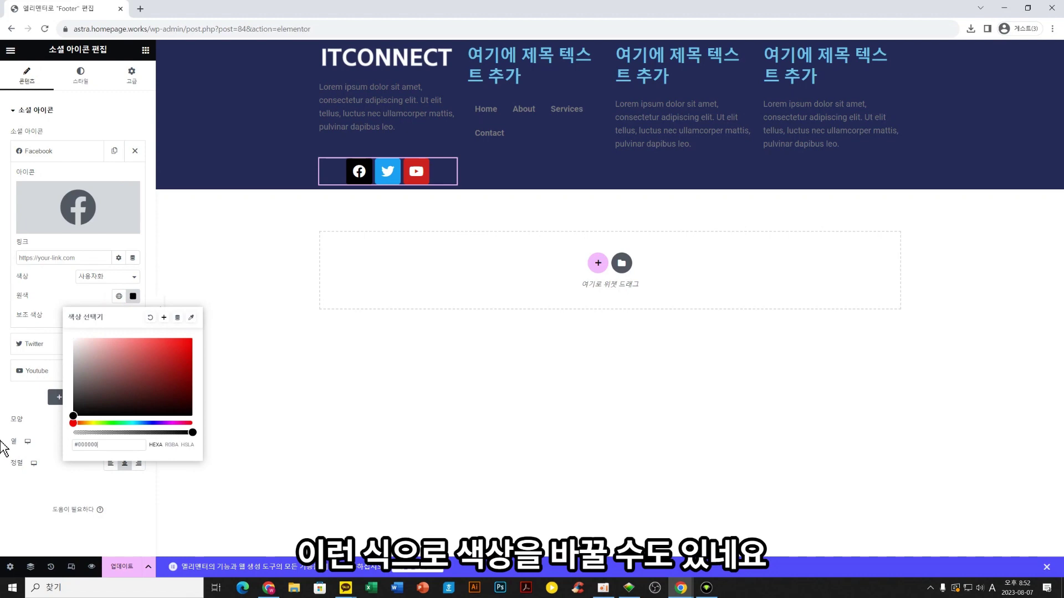
left_click(150, 318)
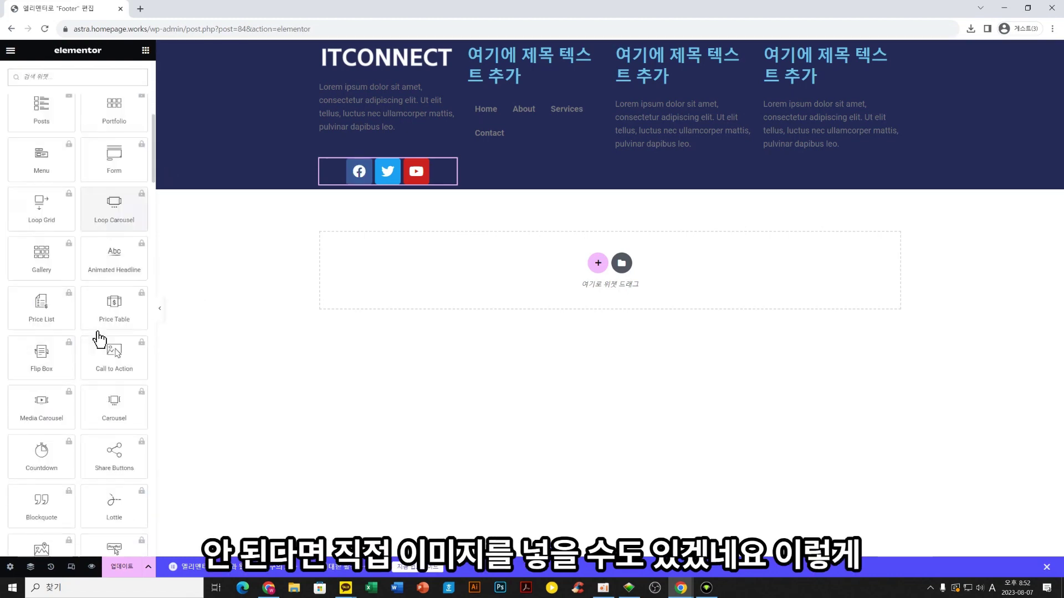
Try an image widget below the social icons in the first column and delete it
scroll(100, 339, "up", 10)
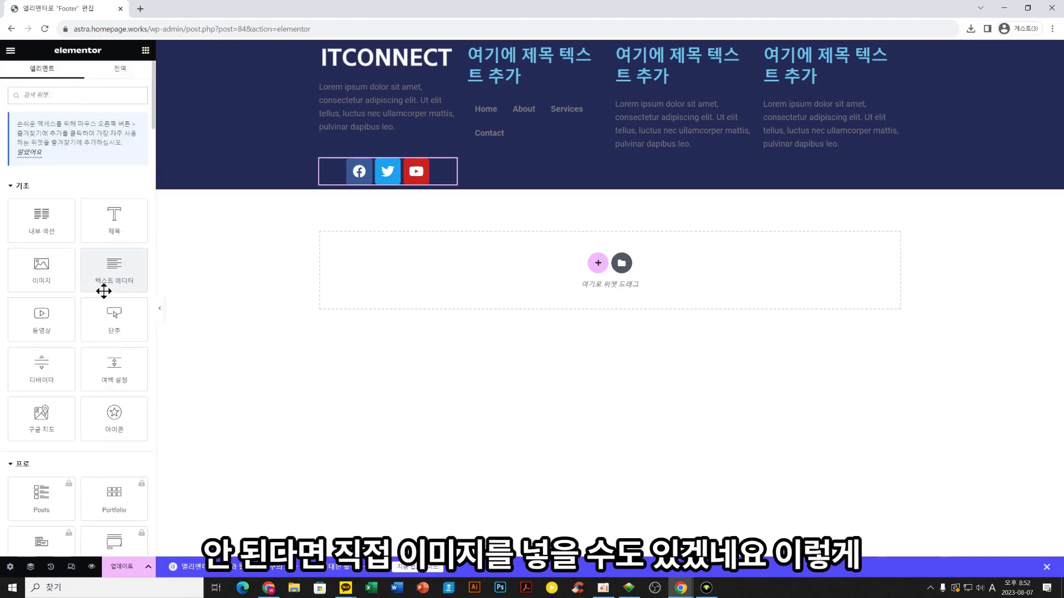
left_click_drag(57, 266, 413, 192)
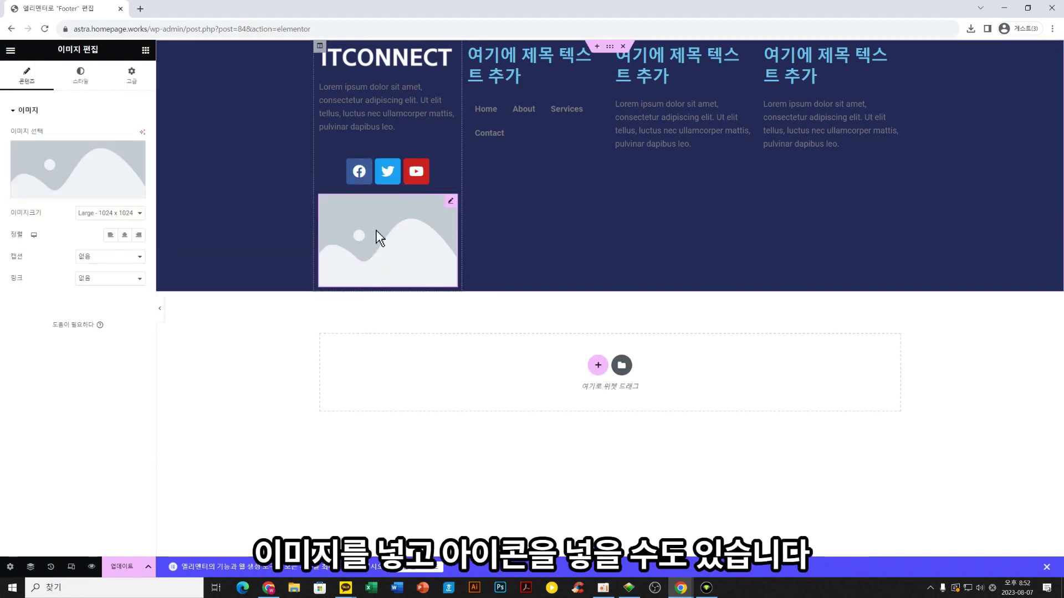
right_click(390, 251)
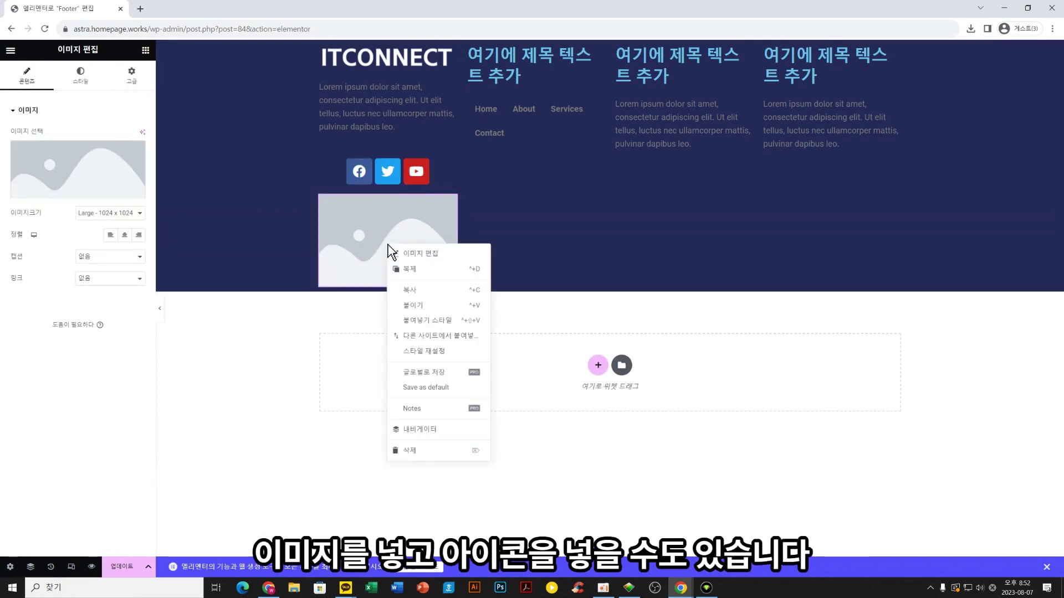
left_click(403, 449)
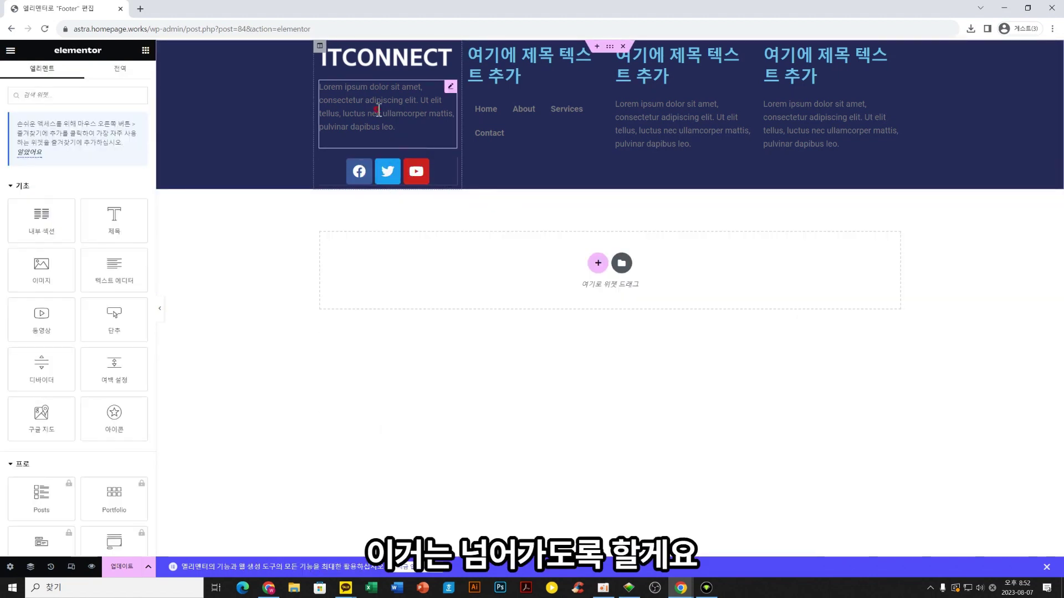
Left-align the site logo in the first column and set its width to 70%
left_click(400, 89)
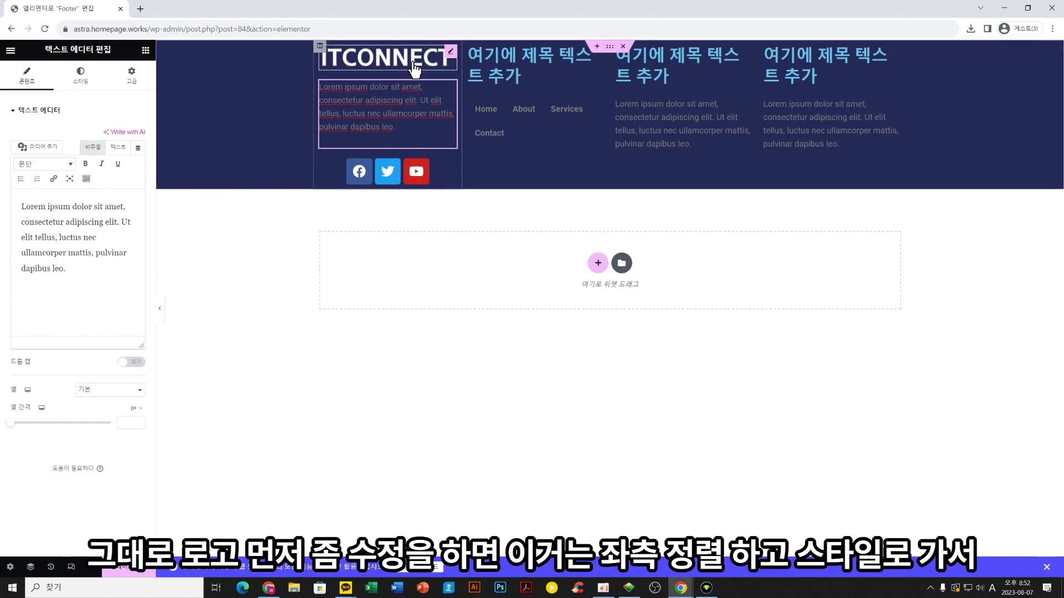
left_click(414, 67)
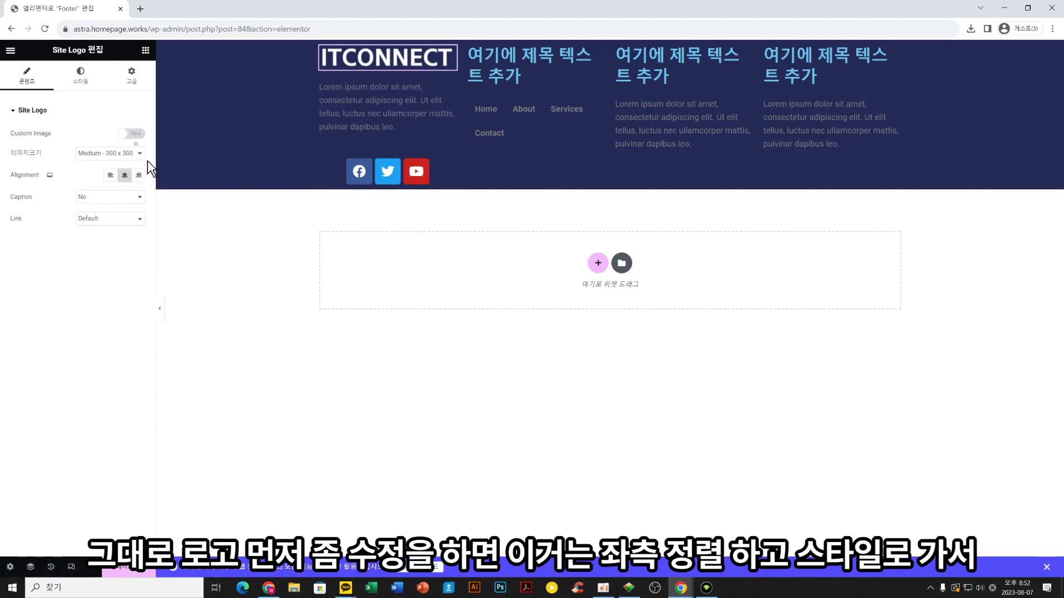
left_click(80, 75)
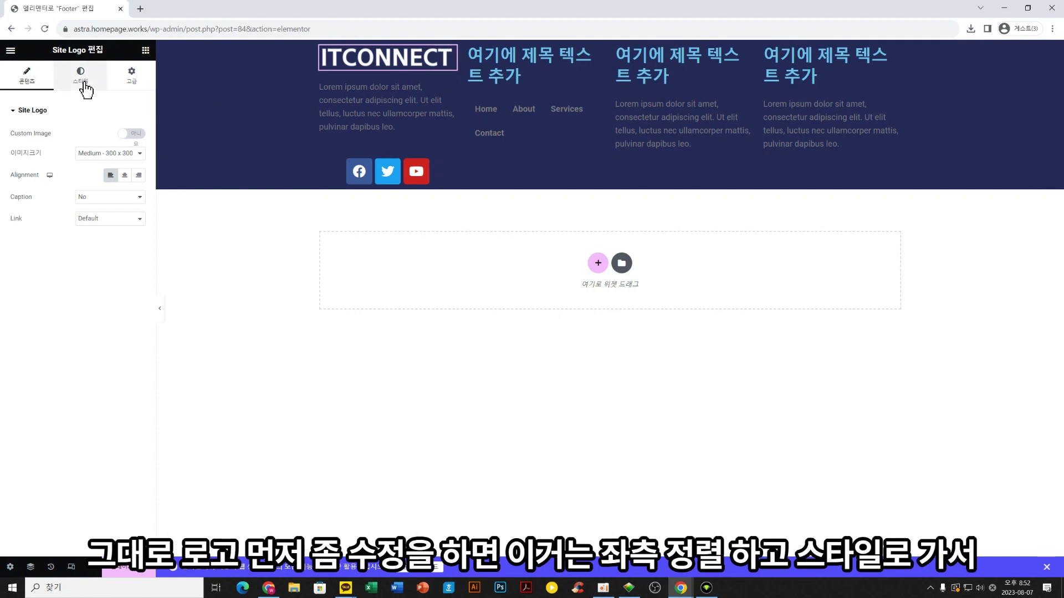
left_click(124, 146)
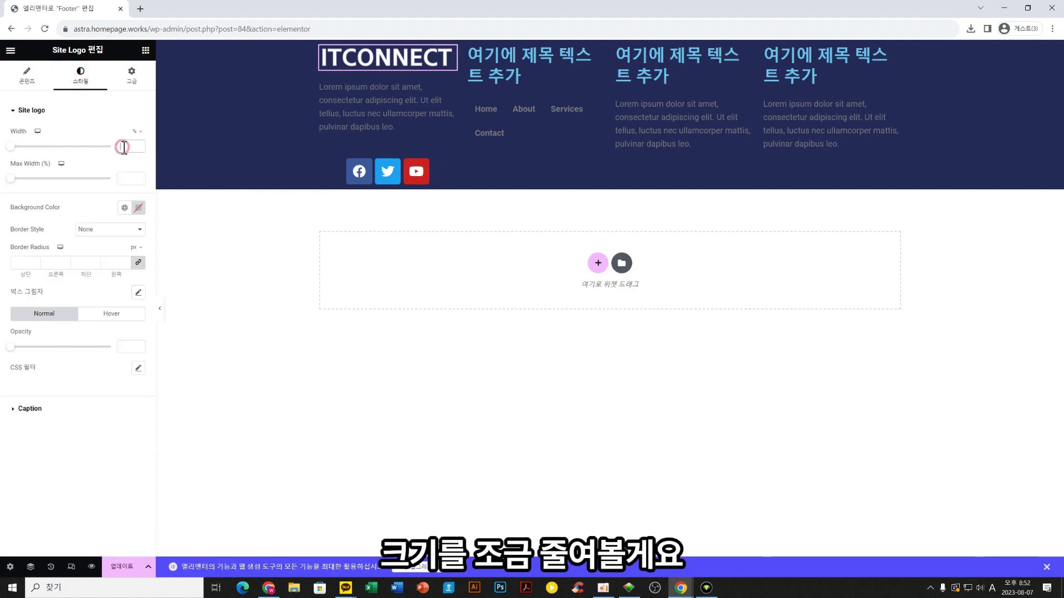
type("50")
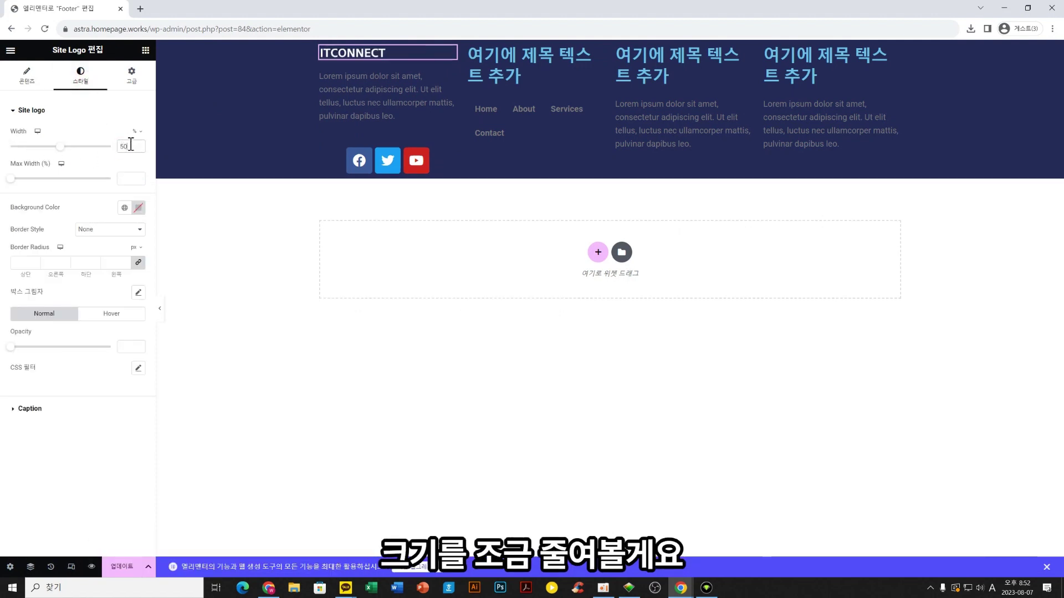
left_click(78, 146)
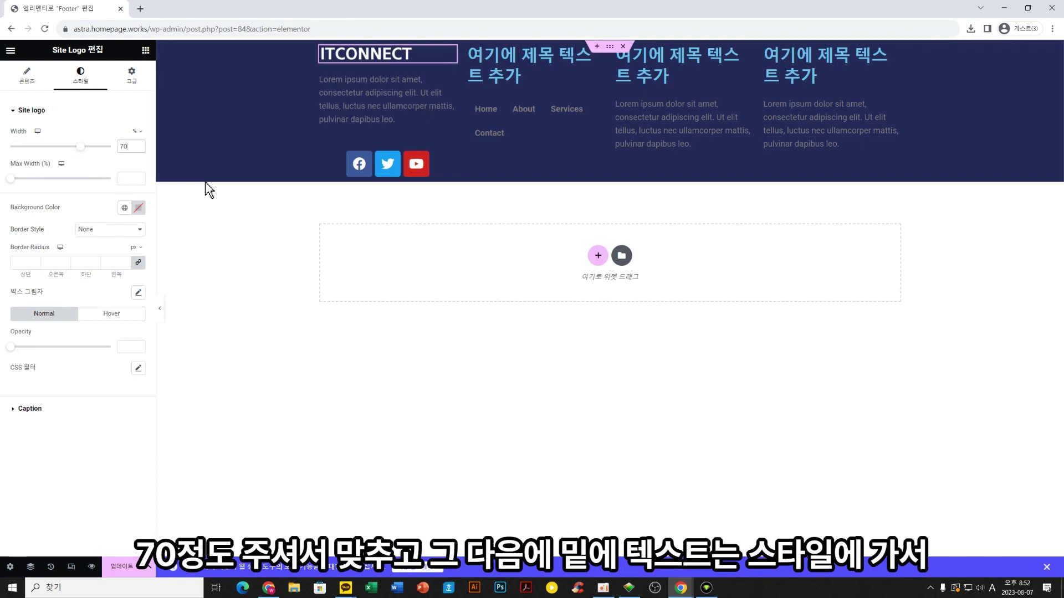
Set the first column's text color to white (#FFFFFF) and left-align the social icons below it
left_click(361, 95)
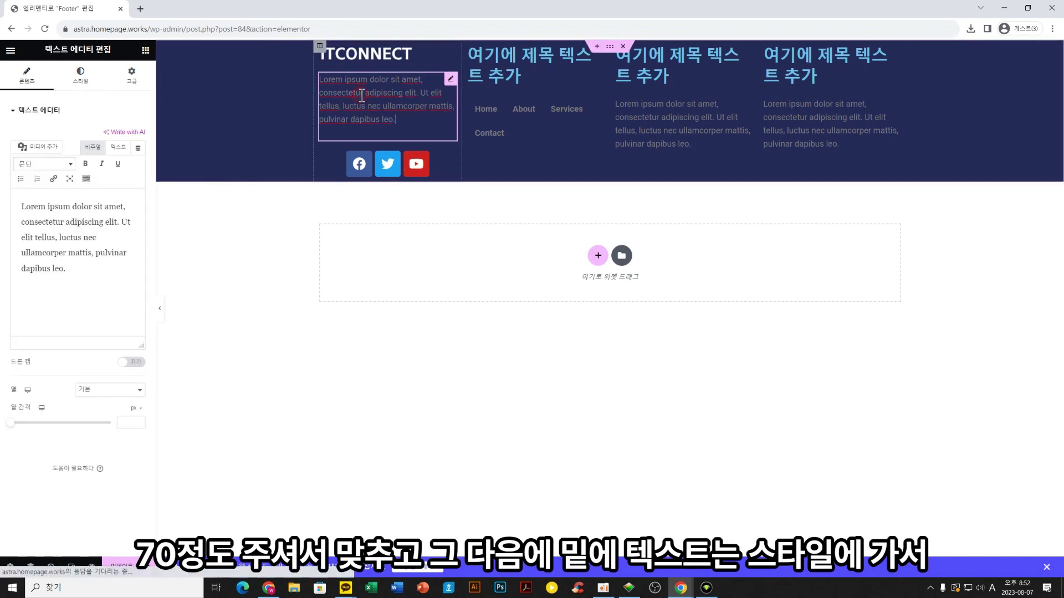
left_click(82, 76)
left_click(139, 157)
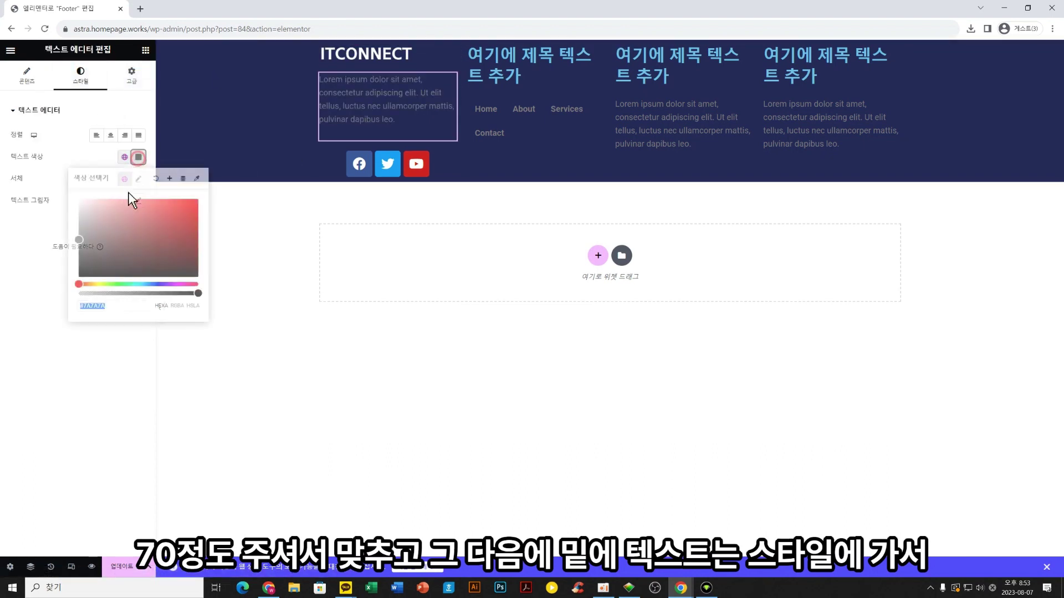
left_click_drag(131, 200, 8, 176)
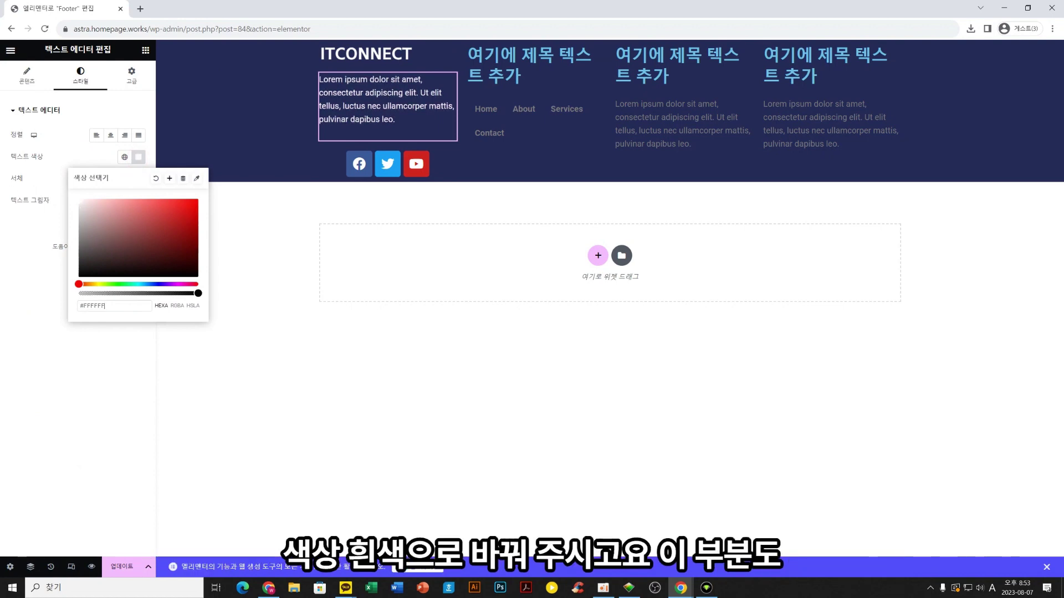
left_click(323, 278)
left_click(450, 163)
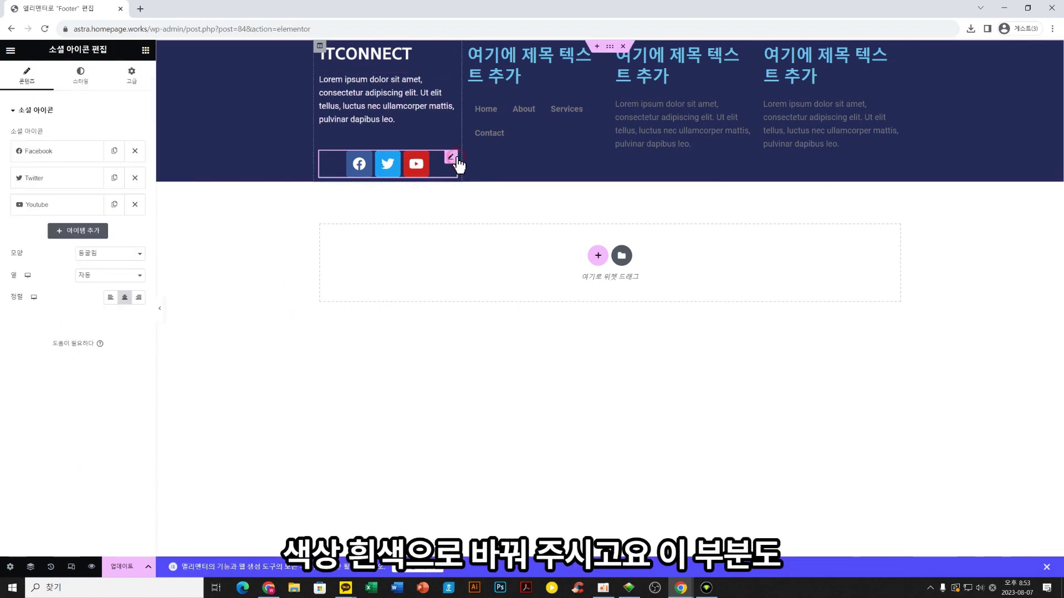
left_click(111, 297)
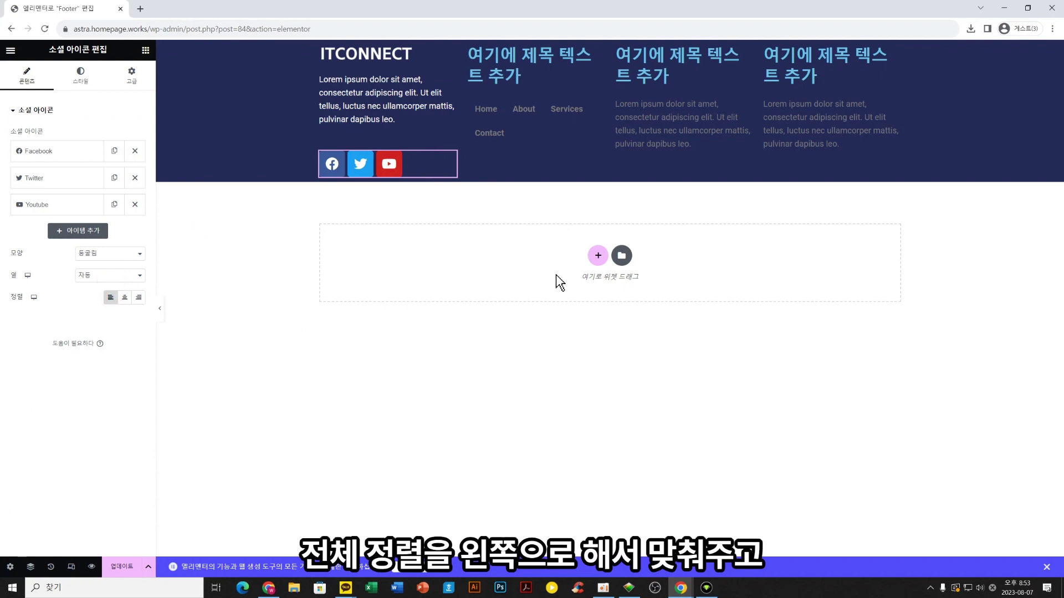
Change the second column's heading text to "Company"
left_click(590, 60)
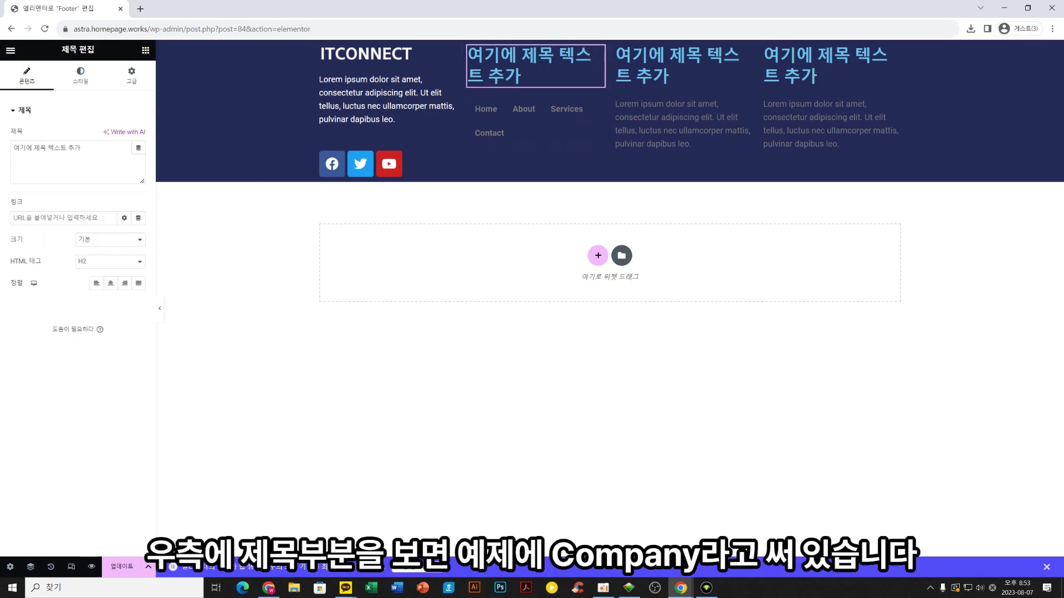
triple_click(100, 155)
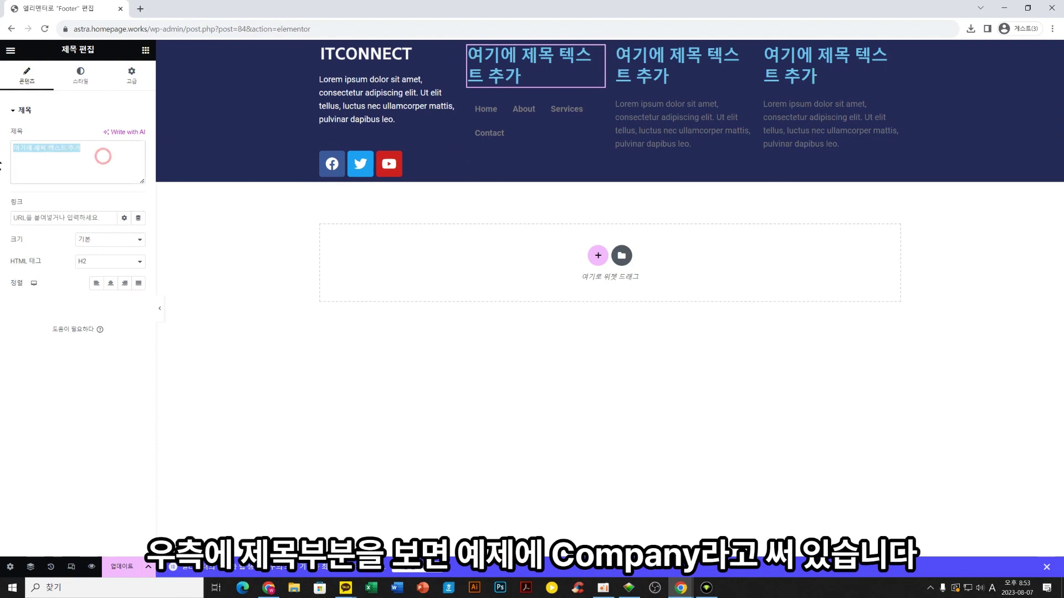
type("C")
key("Caps_Lock")
type("ompany")
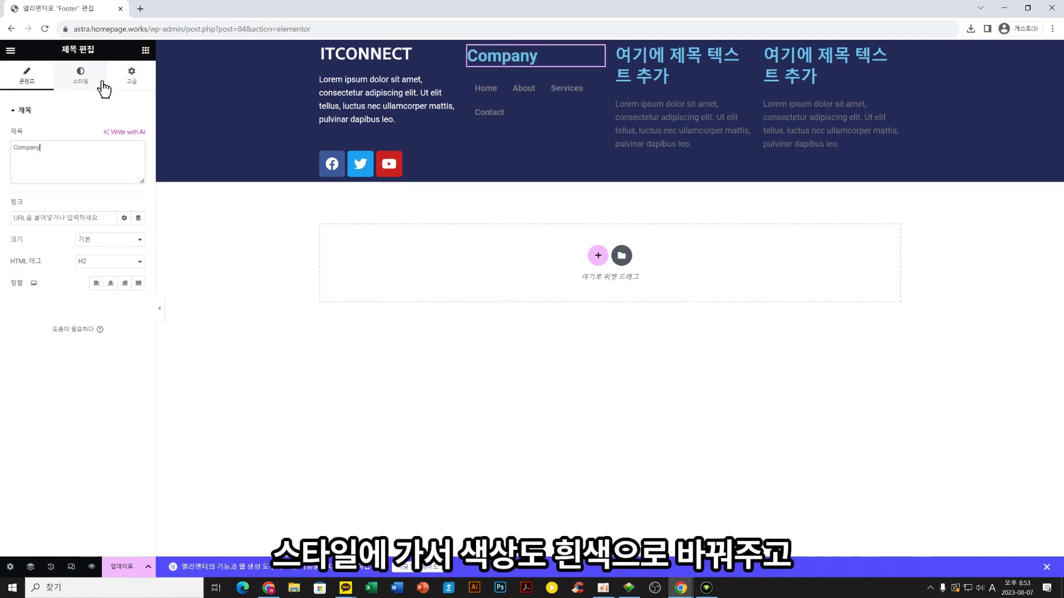
Set the Company heading's text color to white (#FFFFFF) and its font size to 25 px
left_click(81, 77)
left_click(138, 136)
left_click_drag(118, 222, 53, 169)
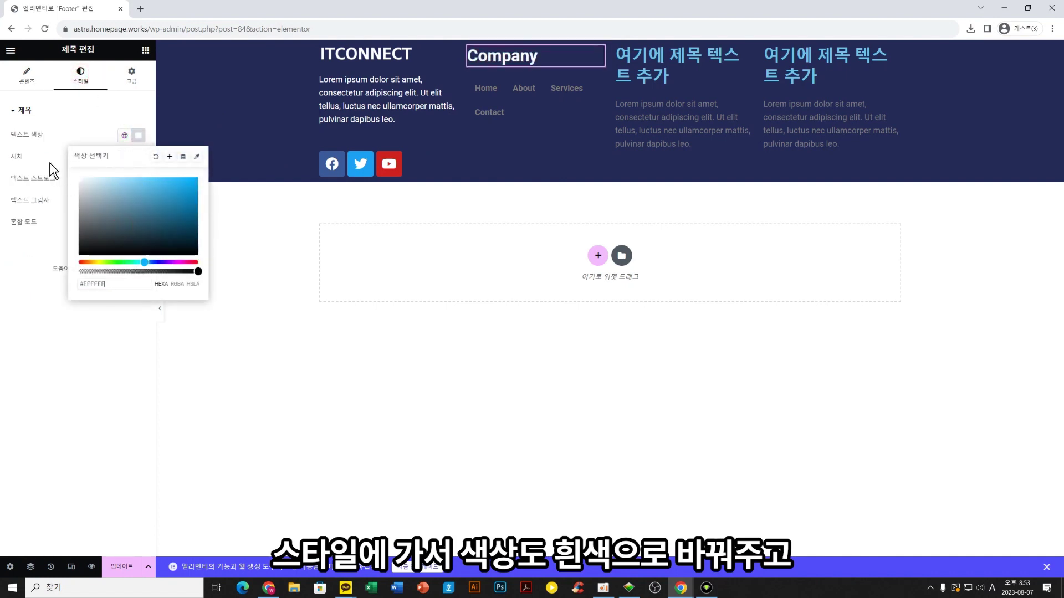
left_click(82, 112)
left_click(46, 125)
left_click(138, 170)
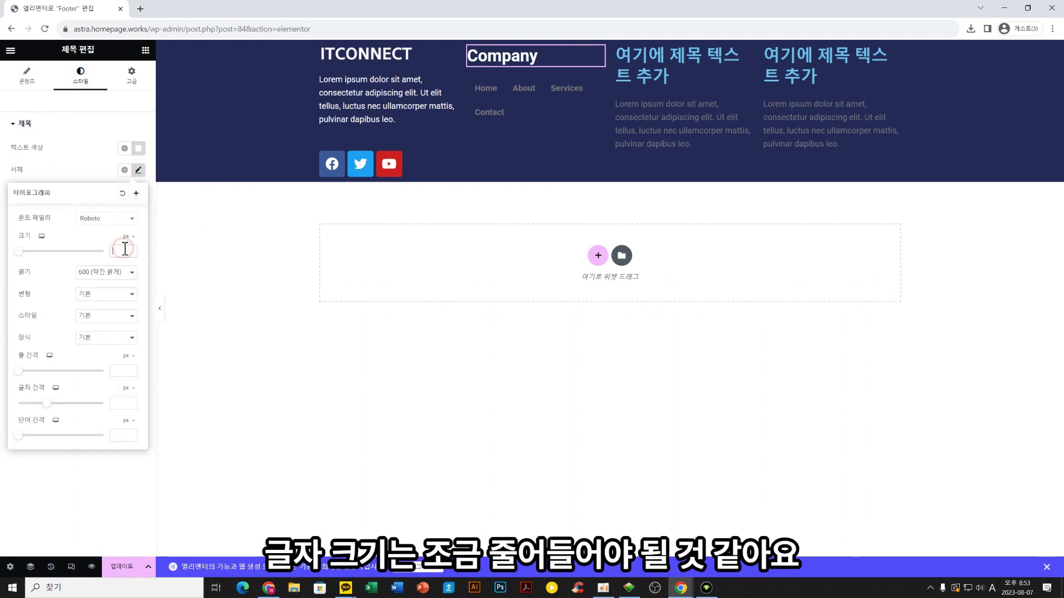
type("25")
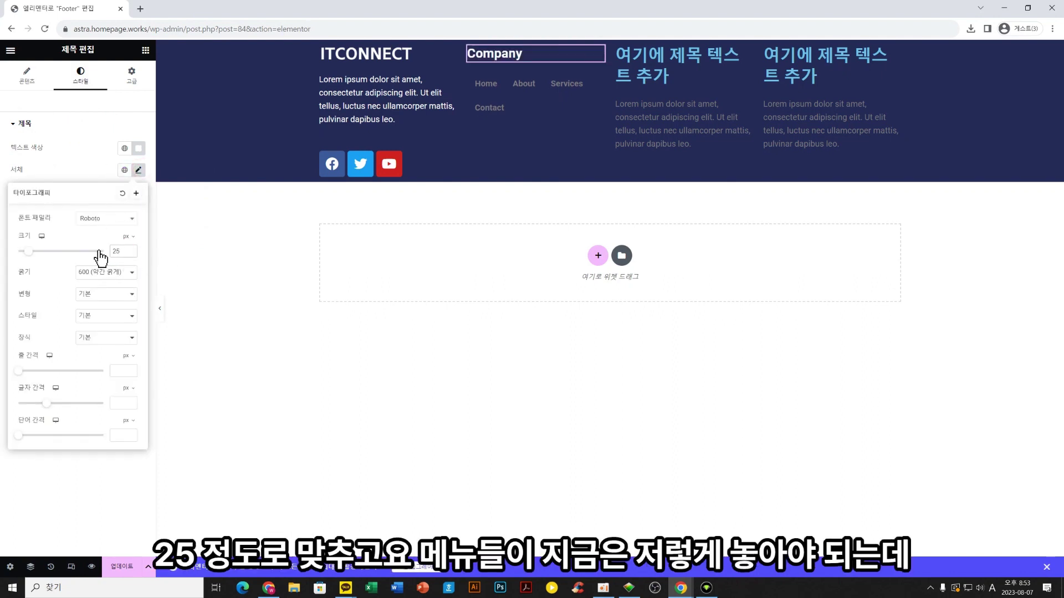
Change the layout of the navigation menu under the Company heading to Vertical
left_click(521, 84)
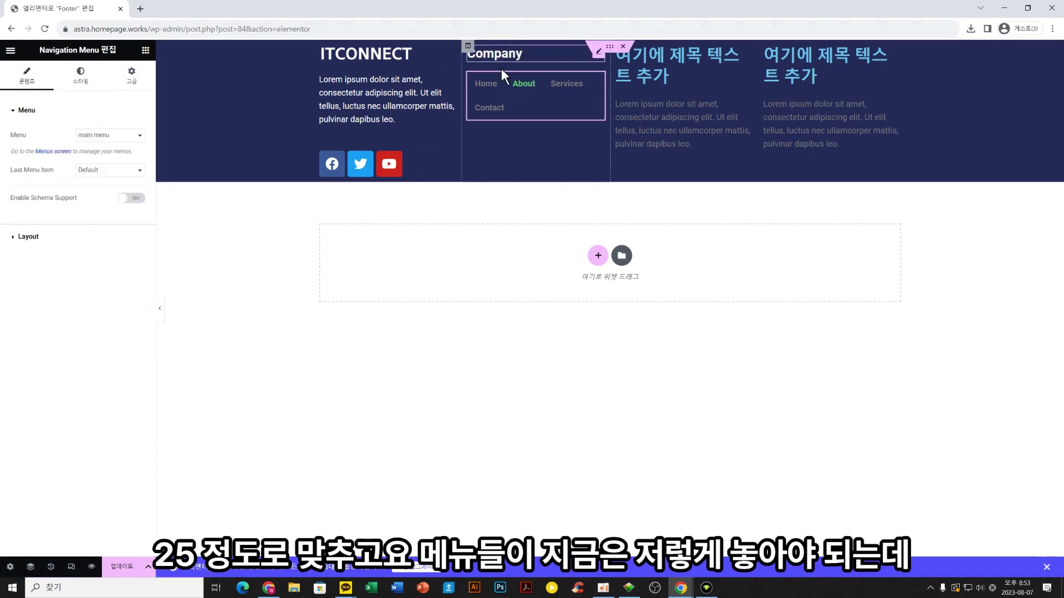
left_click(30, 237)
left_click(127, 162)
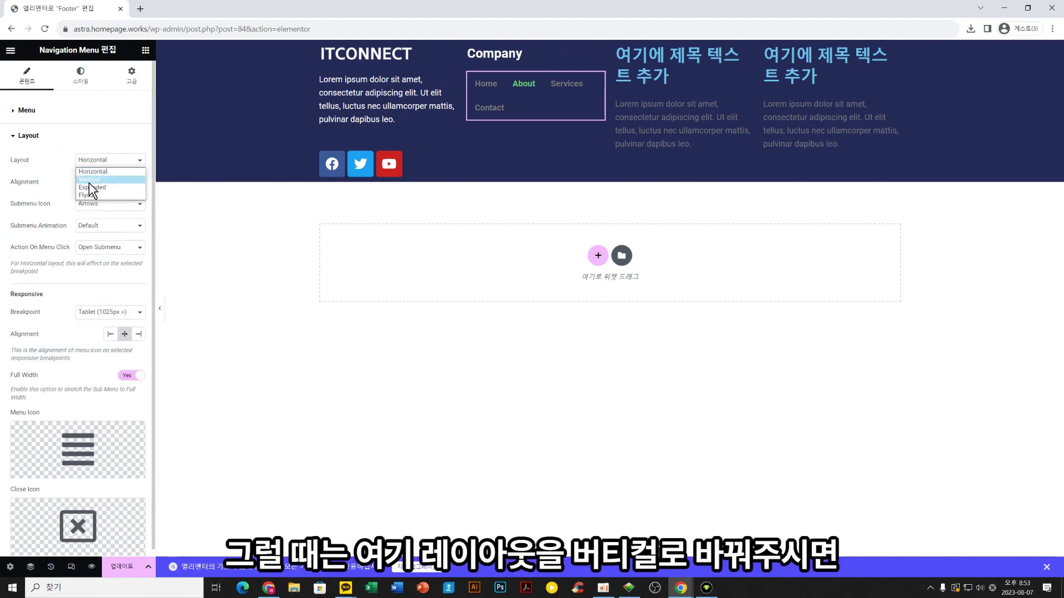
left_click(111, 179)
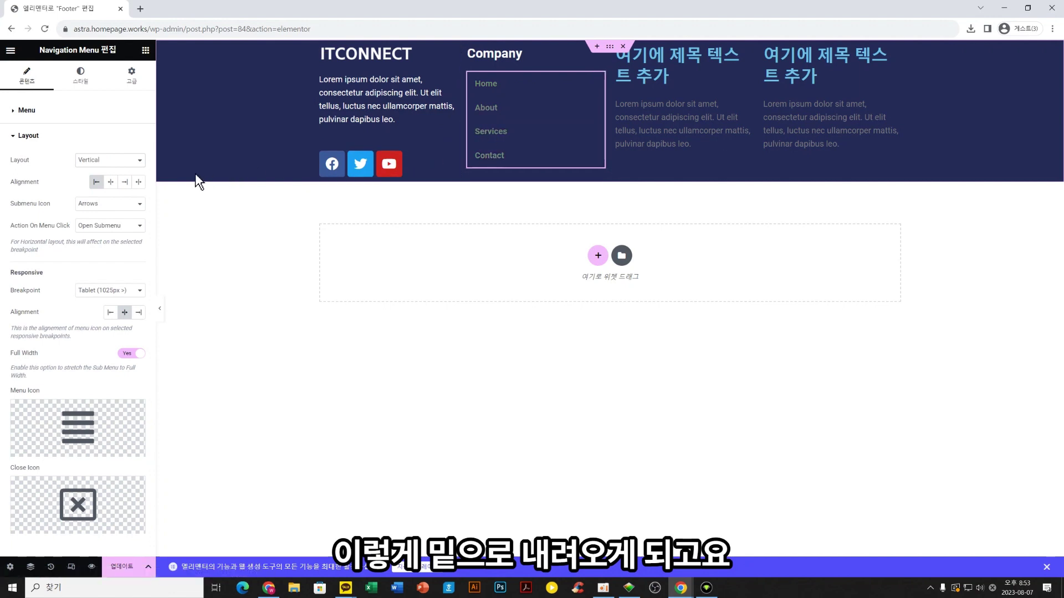
Set the vertical navigation menu's text color to white (#FFFFFF) and tighten its spacing to vertical padding 5 and space between 0
left_click(78, 80)
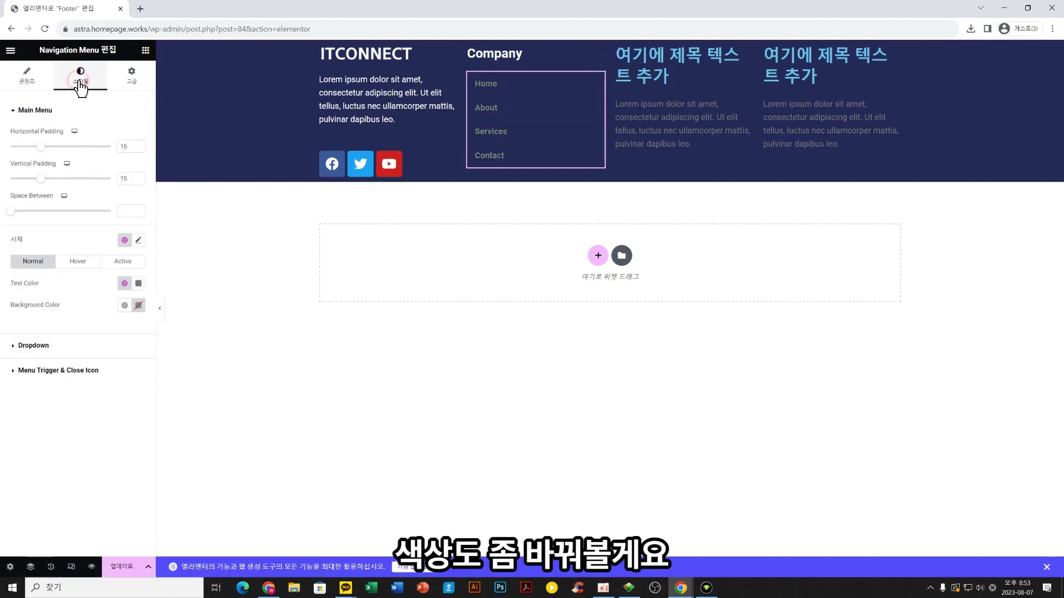
left_click(139, 284)
left_click_drag(104, 328, 51, 297)
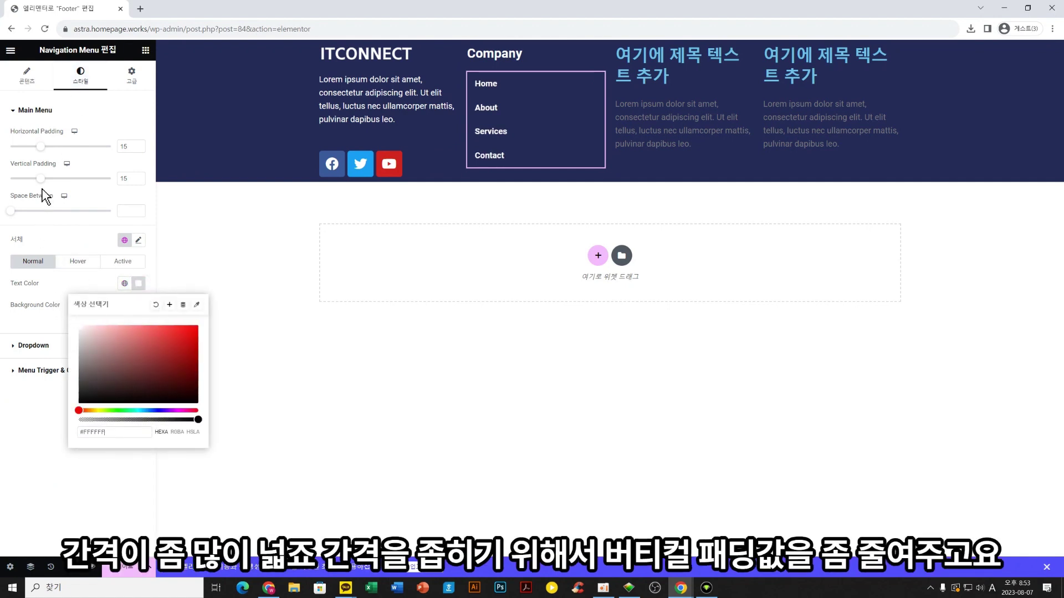
left_click(9, 213)
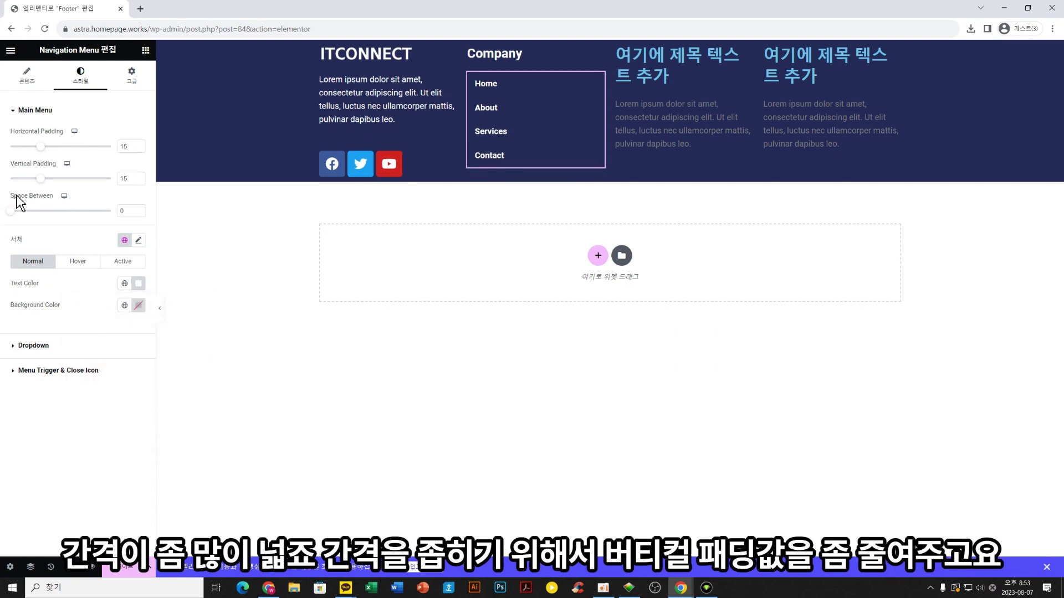
left_click_drag(44, 179, 23, 181)
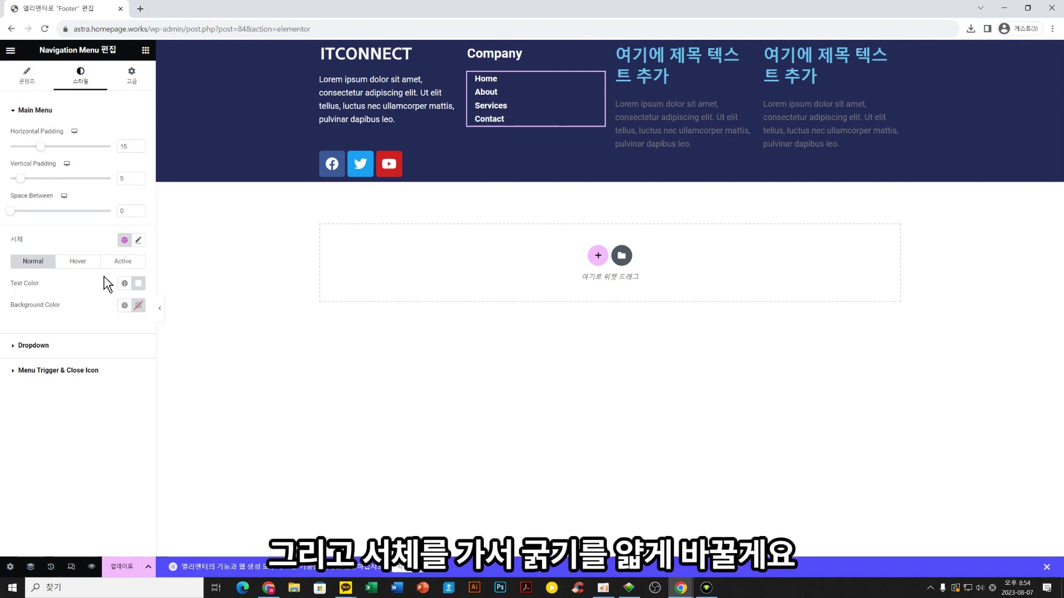
Set the font weight of the navigation menu items under Company to 400 (normal)
left_click(138, 240)
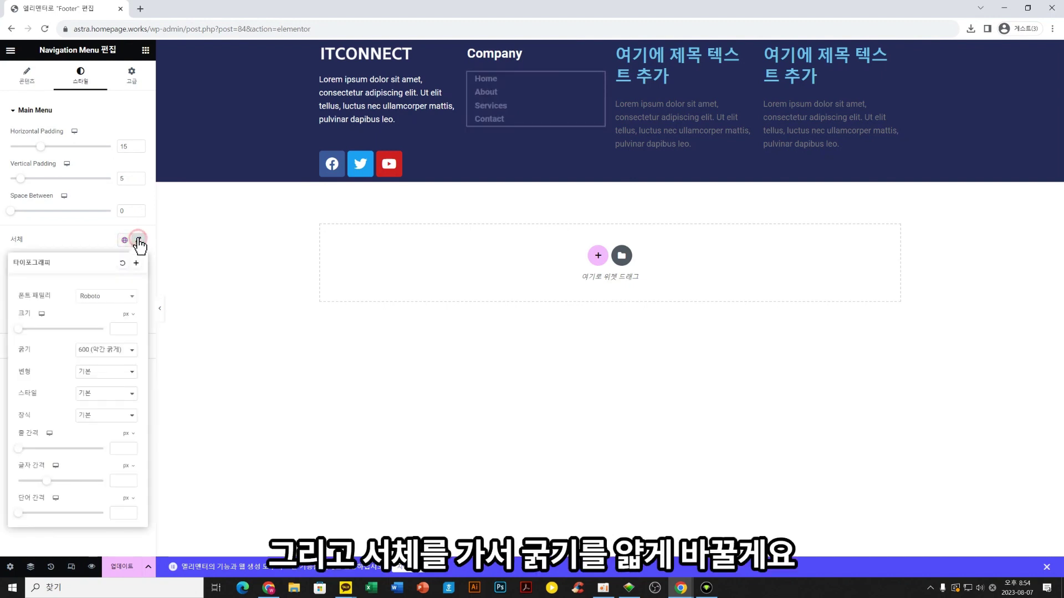
left_click(100, 361)
left_click(94, 380)
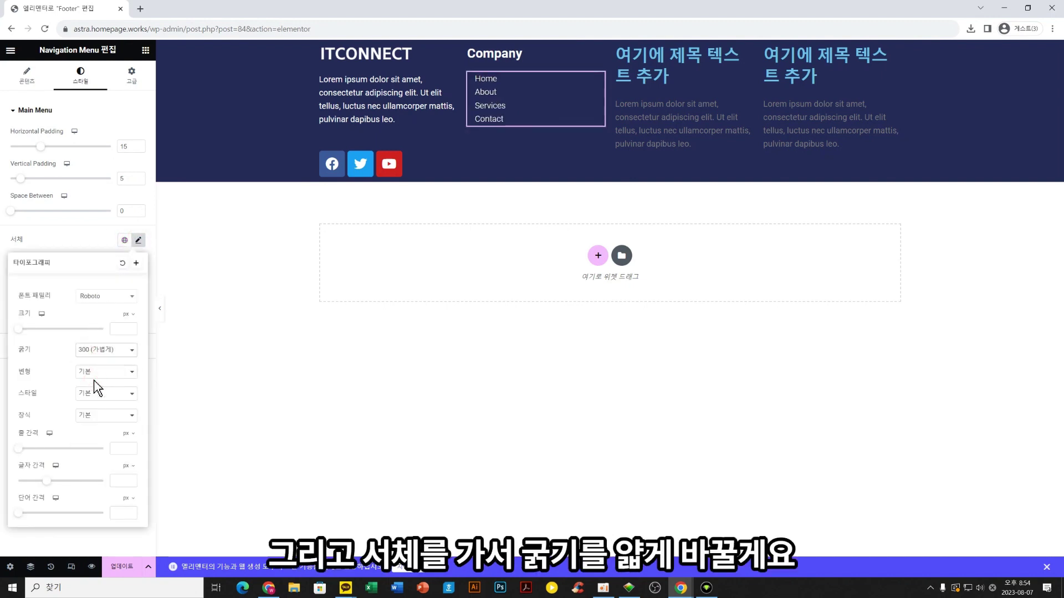
left_click(102, 350)
left_click(97, 384)
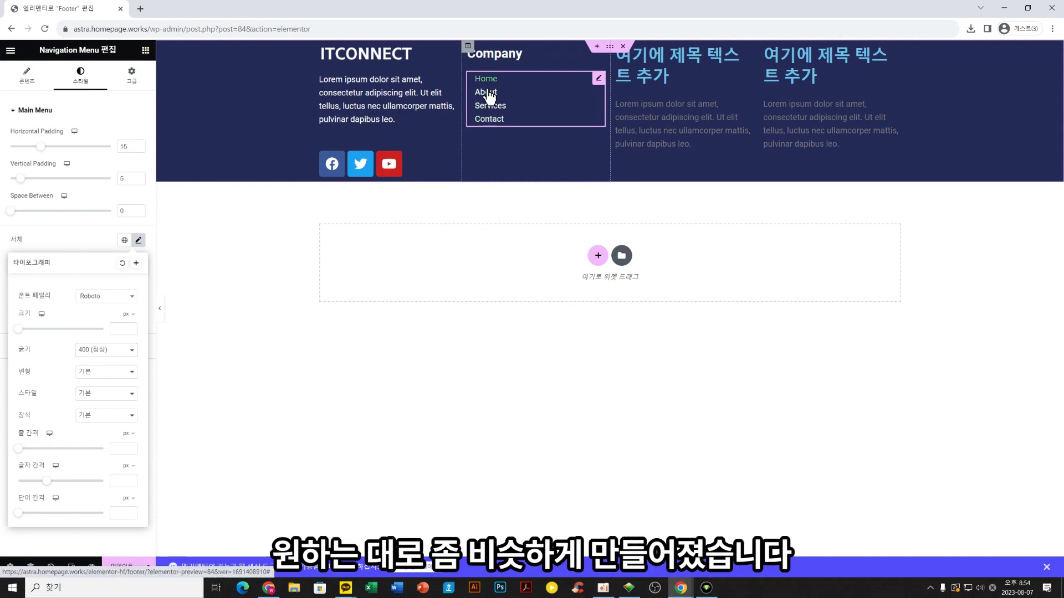
Duplicate the Company heading twice and move the copies to the top of the third and fourth columns
left_click(643, 75)
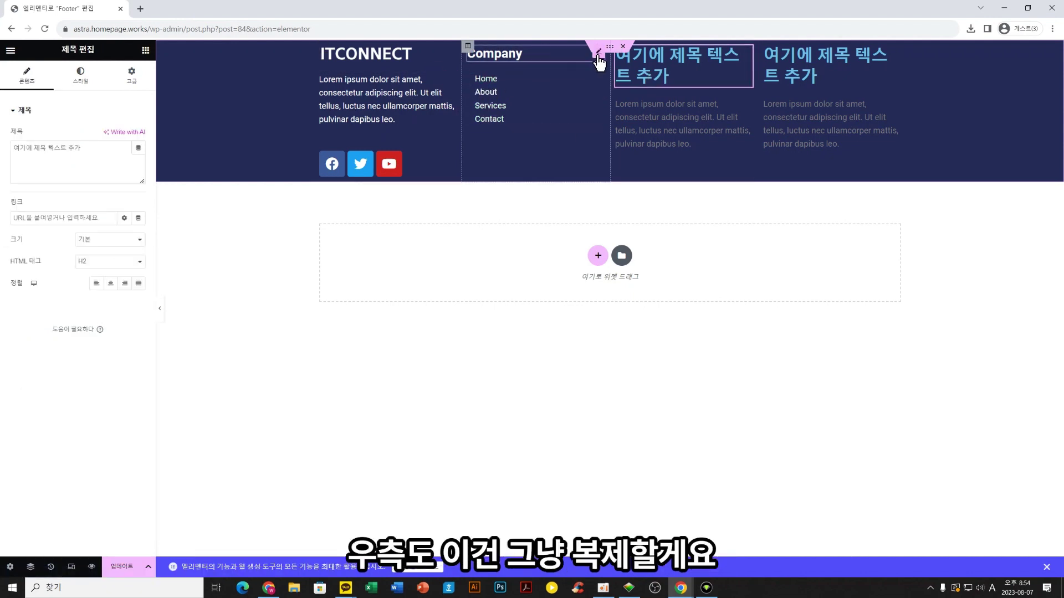
right_click(598, 53)
left_click(621, 83)
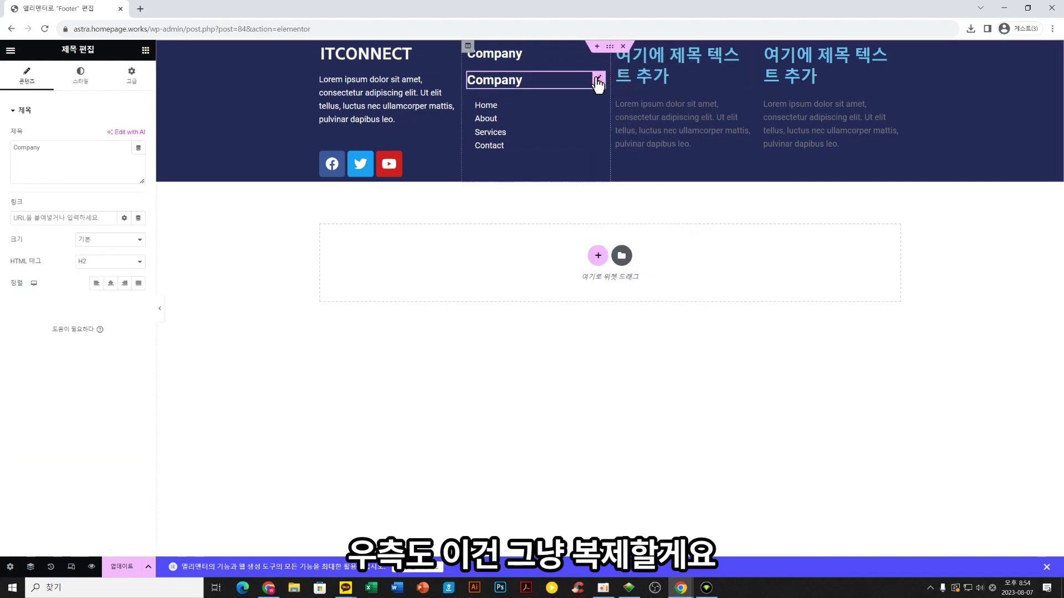
right_click(599, 78)
left_click(625, 104)
left_click_drag(600, 107, 681, 55)
left_click_drag(598, 81, 800, 53)
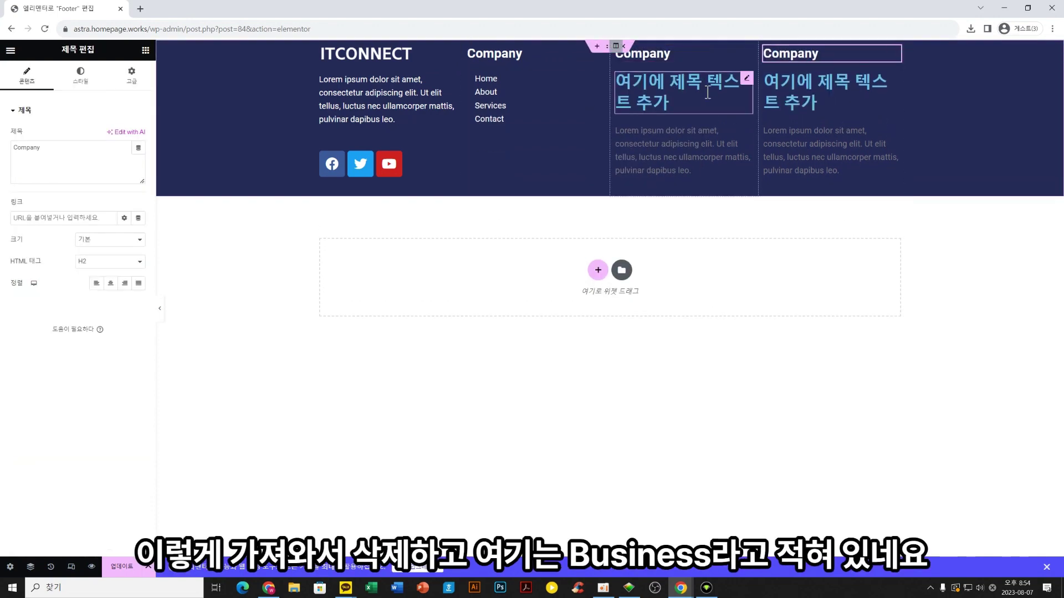
Delete the placeholder heading widgets from the third and fourth columns
right_click(712, 91)
left_click(731, 297)
right_click(789, 109)
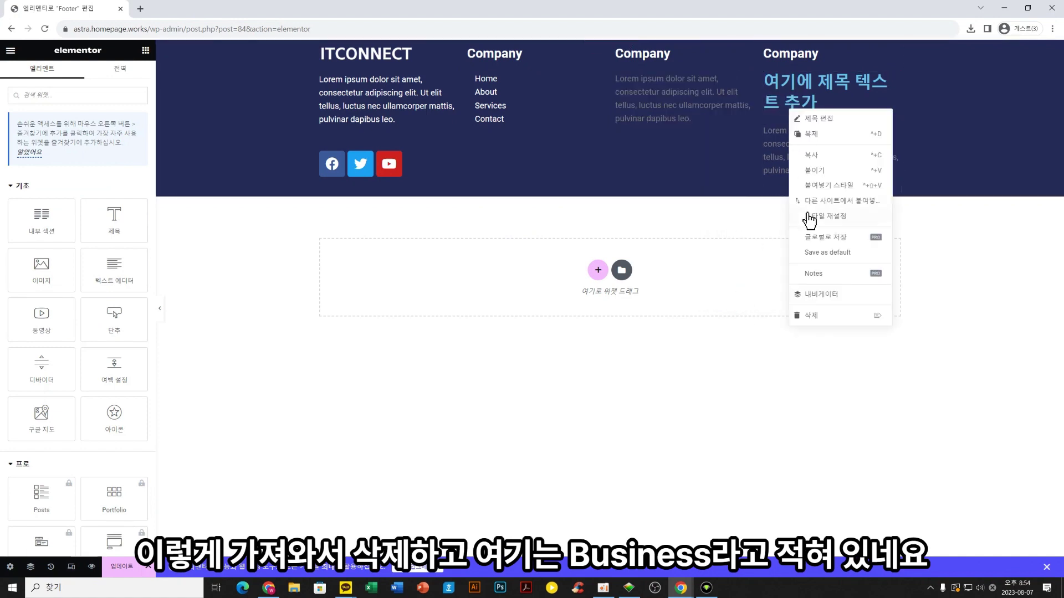
left_click(810, 315)
Change the third column's heading text to "Business"
left_click(672, 52)
double_click(80, 146)
type("b")
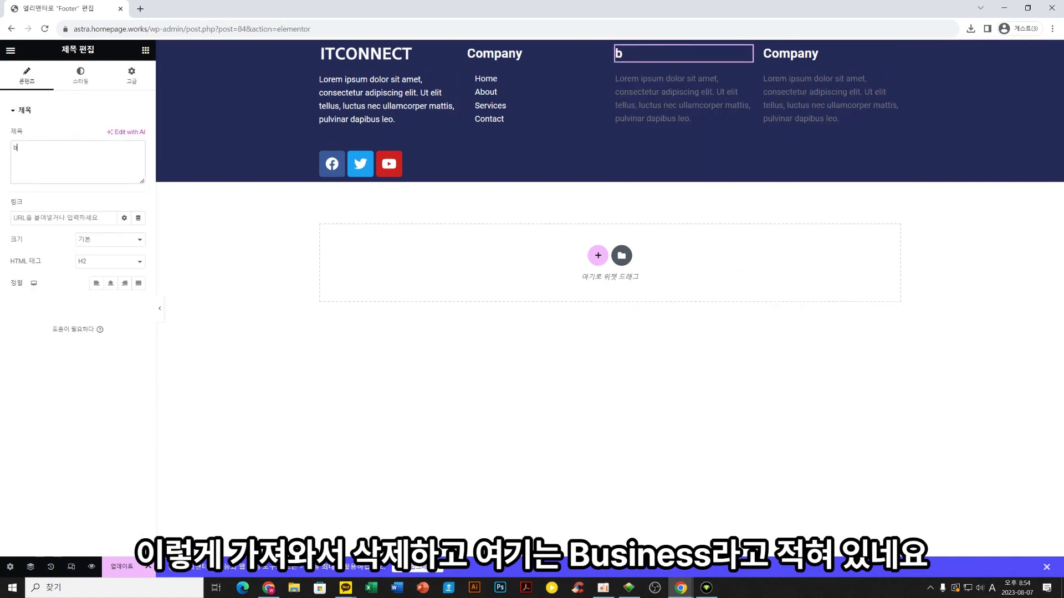
key("BackSpace")
type("N")
key("BackSpace")
type("Business")
Change the fourth column's heading text to "Get In Touch"
left_click(792, 54)
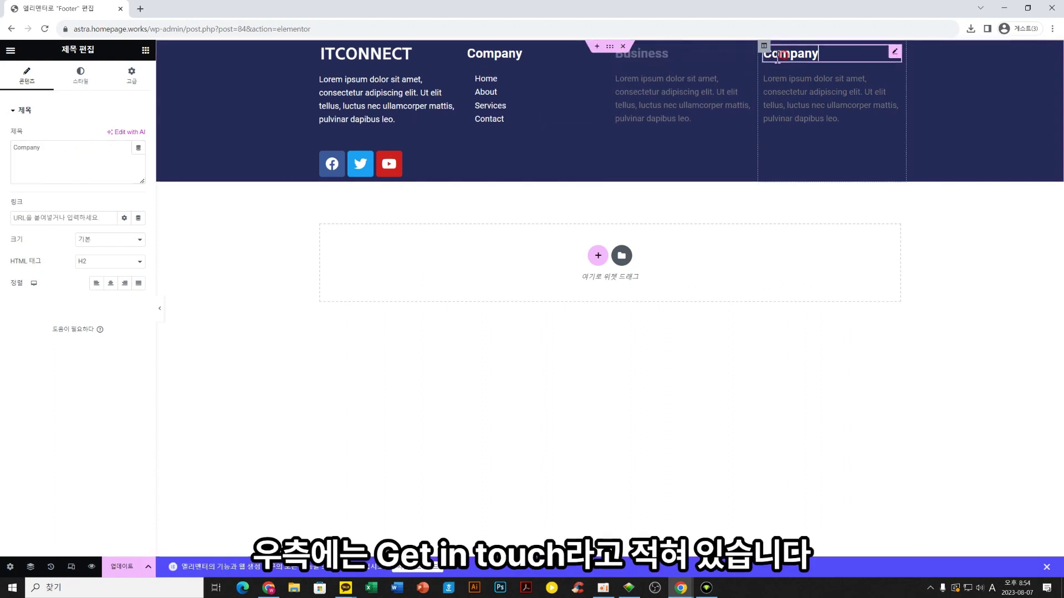
double_click(86, 163)
type("Get")
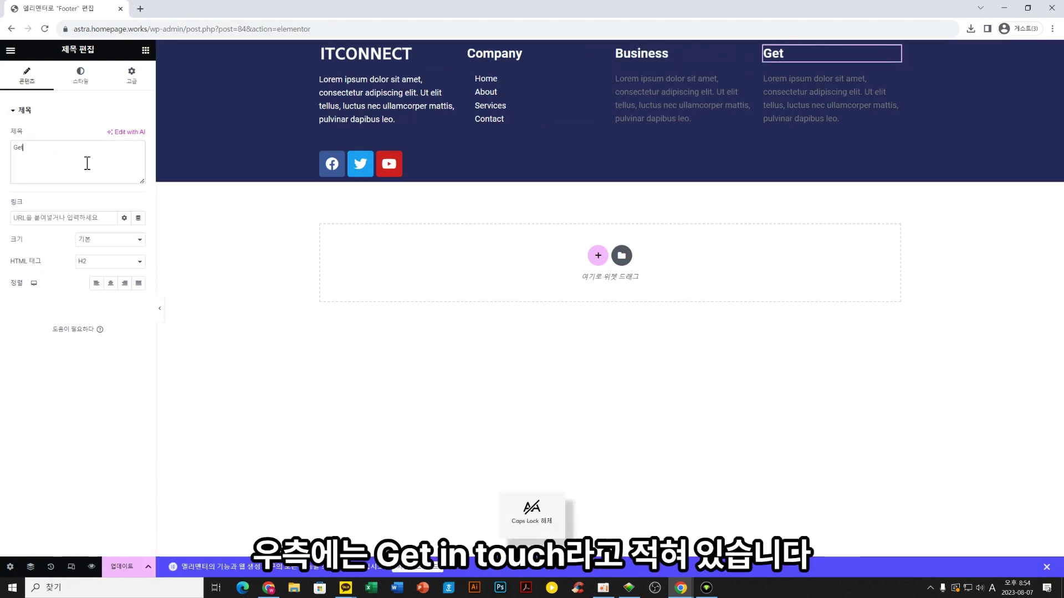
key("Caps_Lock")
type("In Touch")
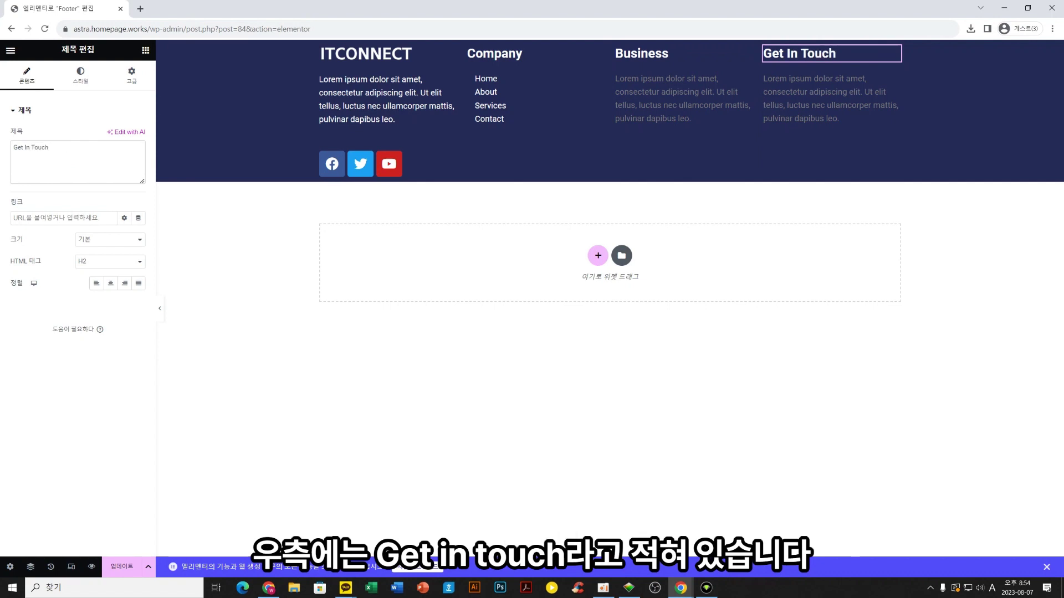
Replace the placeholder text under Get In Touch with the address, e-mail and phone numbers copied from the reference site
key("alt+Tab")
left_click(804, 97)
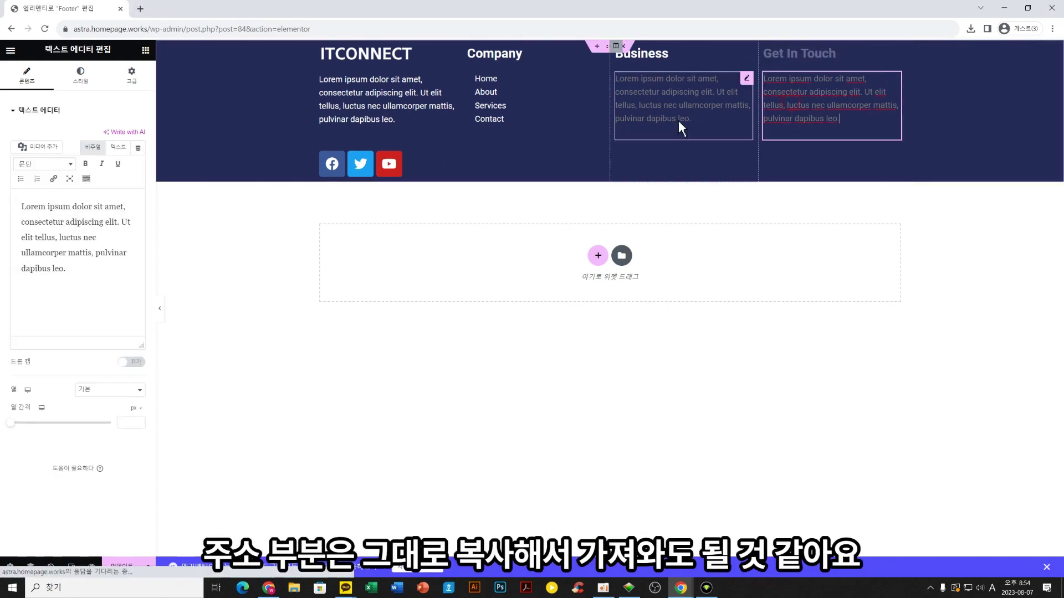
left_click_drag(76, 276, 3, 200)
key("ctrl+v")
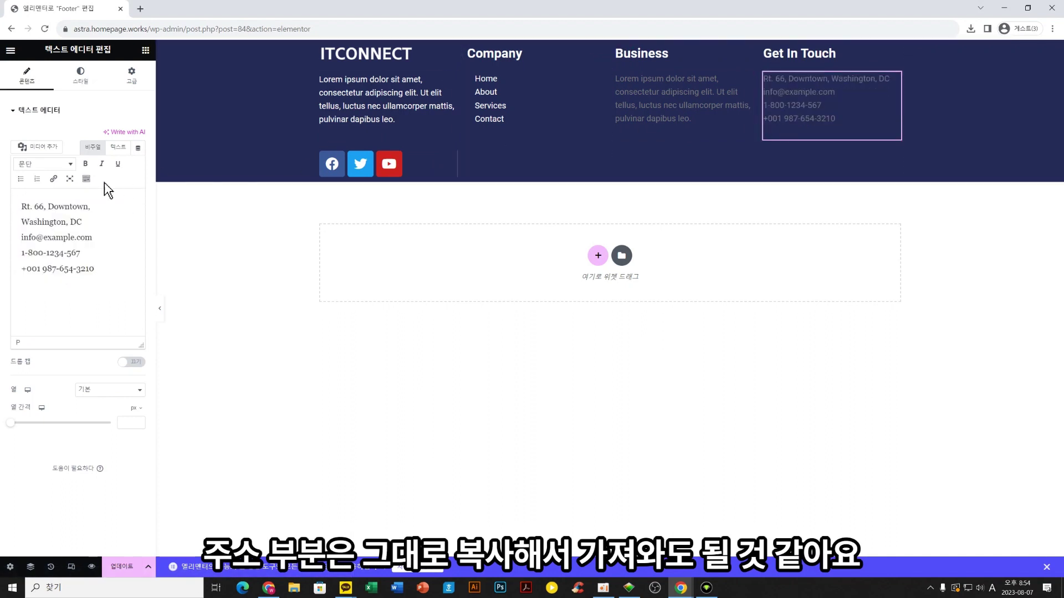
Set the text color of the contact details under Get In Touch to white
left_click(92, 78)
left_click(138, 158)
left_click_drag(126, 217, 54, 196)
Replace the placeholder text under Business with four lines: Project, Our Team, Facts and Customers
left_click(666, 83)
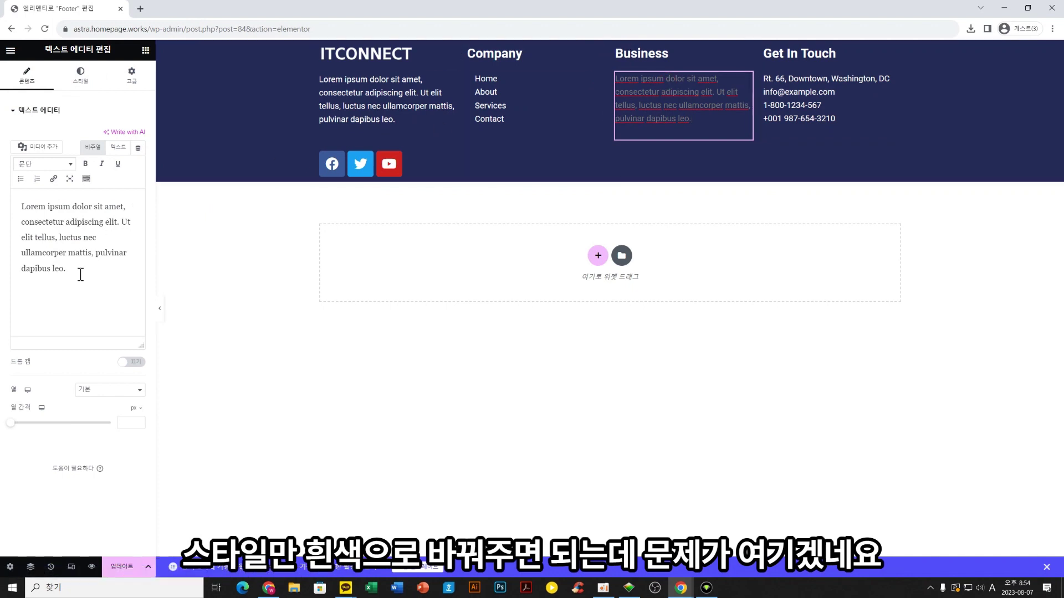
left_click_drag(78, 273, 8, 197)
type("P")
key("Caps_Lock")
type("ro")
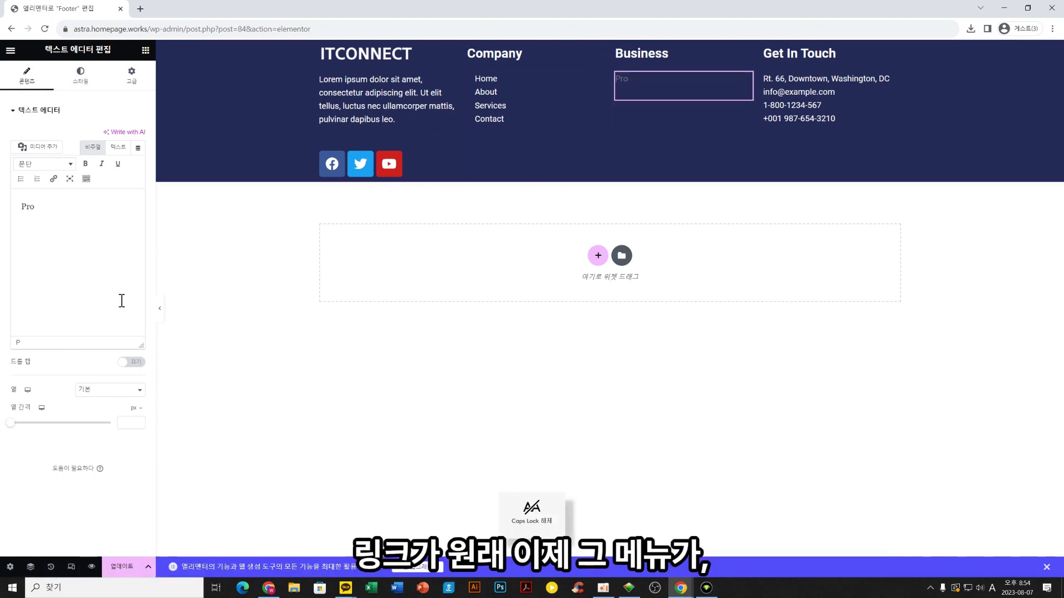
type("ject")
key("Return")
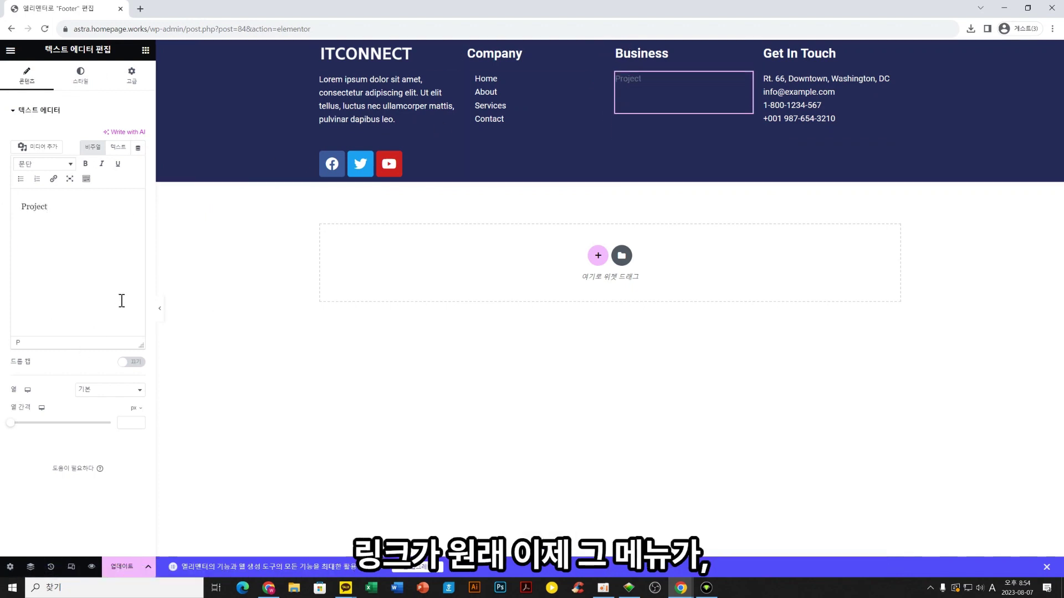
type("O")
key("Caps_Lock")
type("ur T")
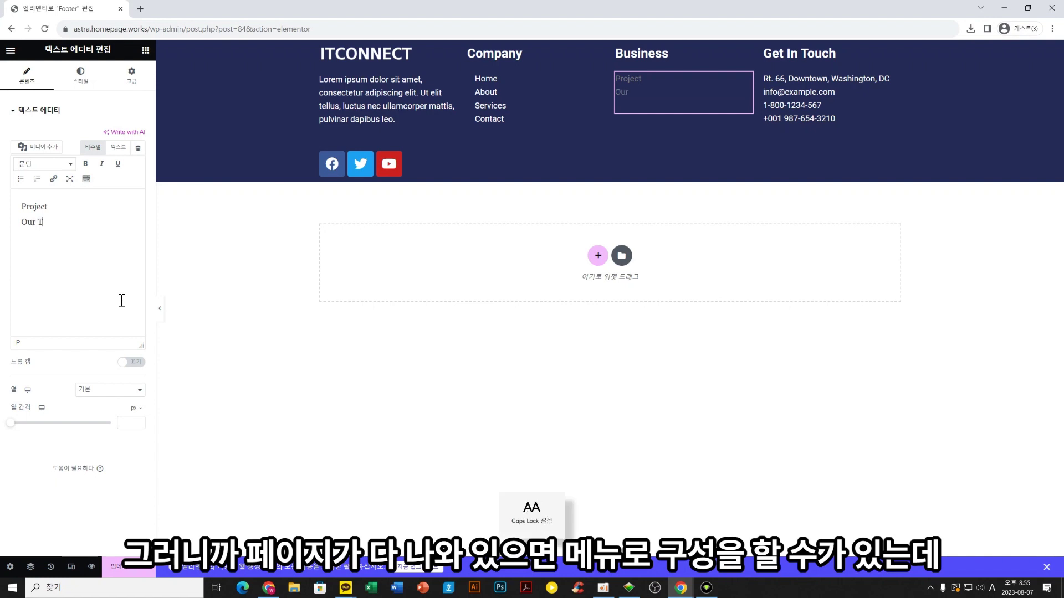
type("eam")
key("Return")
type("F")
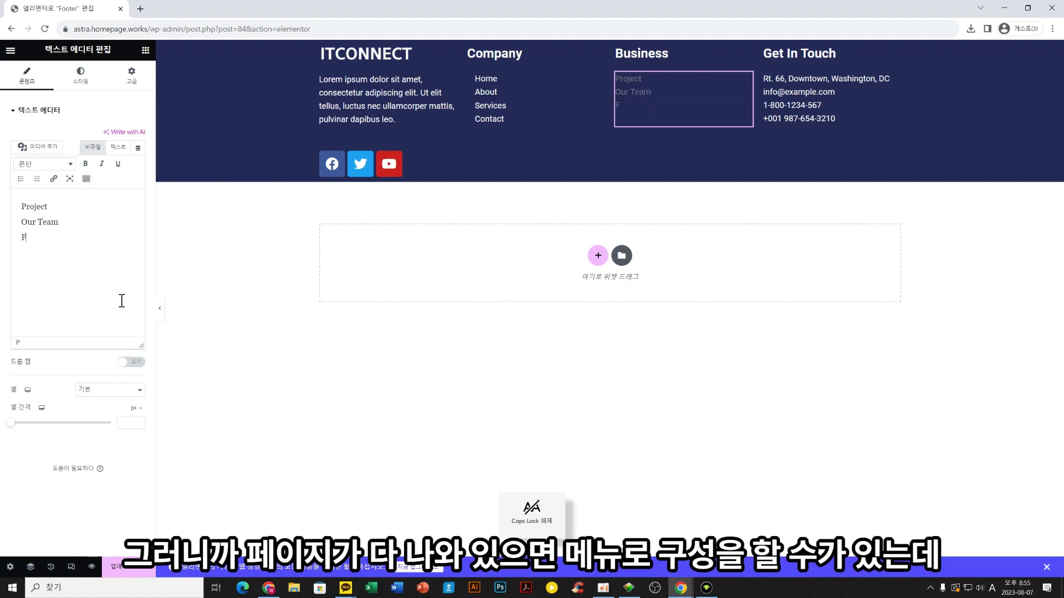
type("acts")
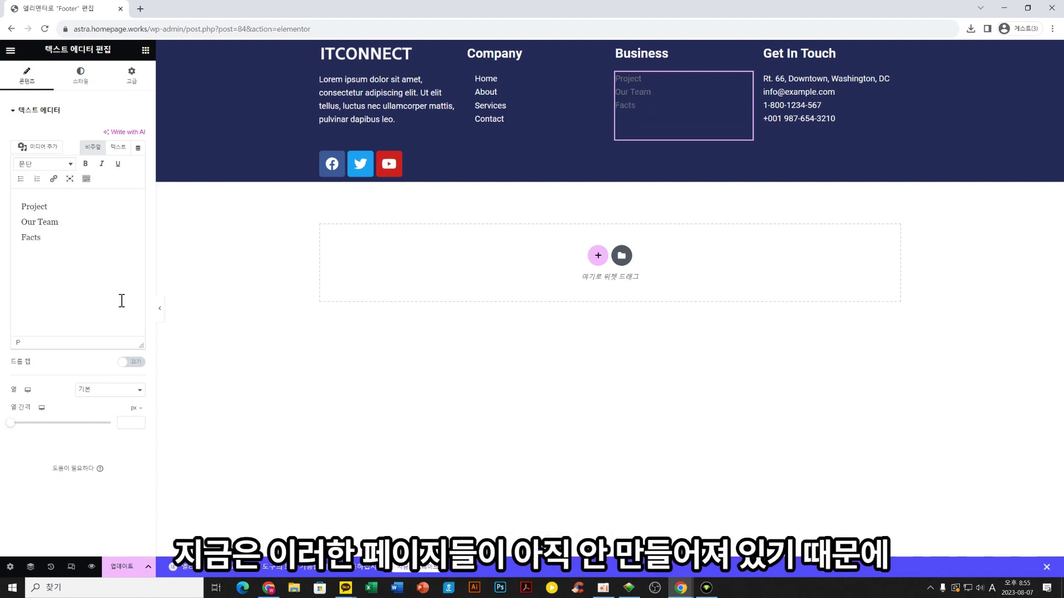
key("Caps_Lock")
type("C")
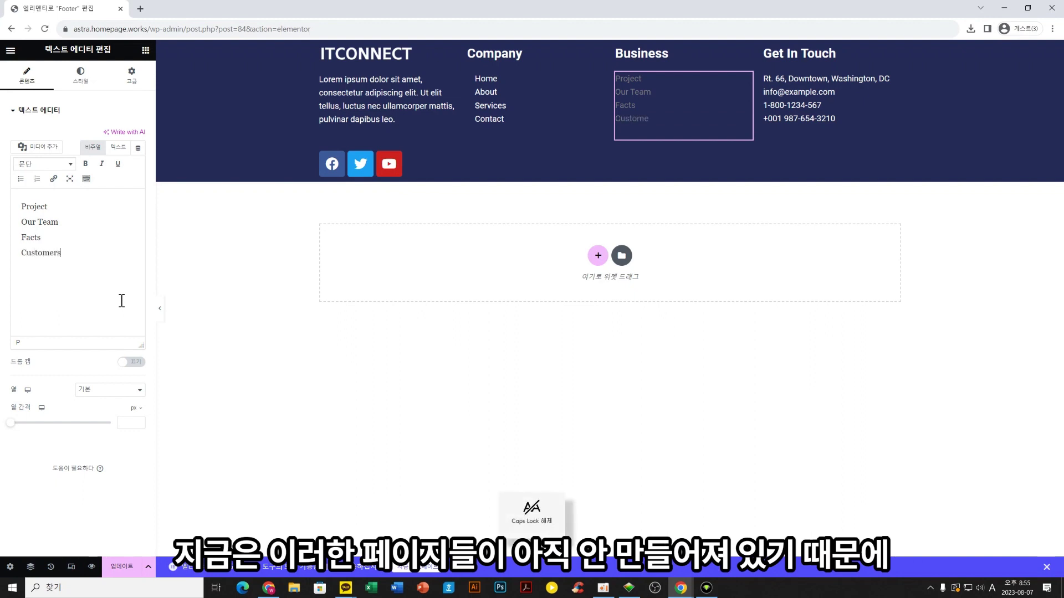
type("ustomers")
Set the text color of the list under Business to white (#FFFFFF)
left_click(94, 75)
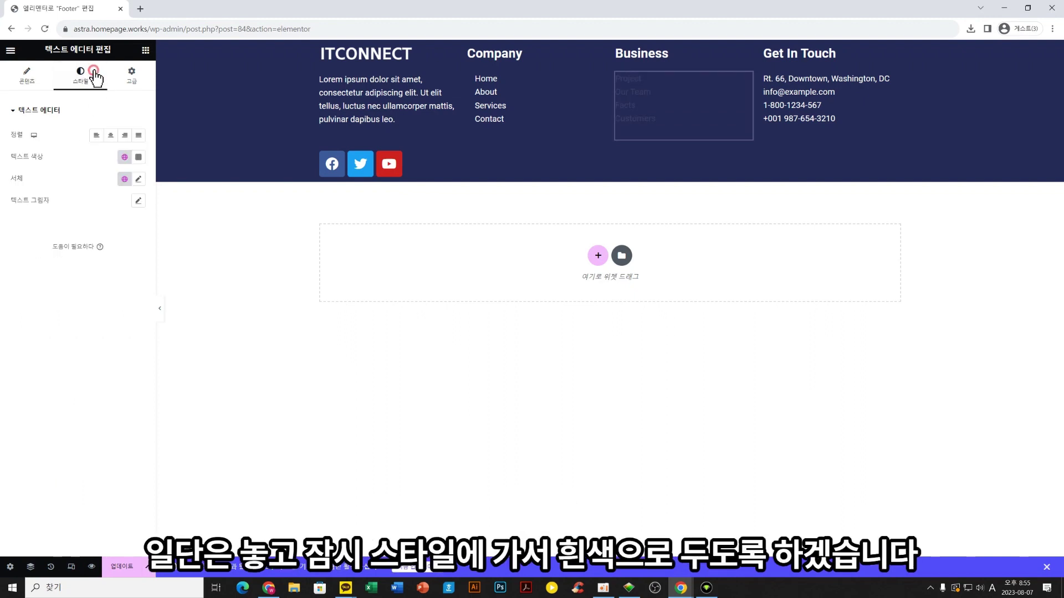
left_click(138, 157)
left_click_drag(78, 216, 41, 184)
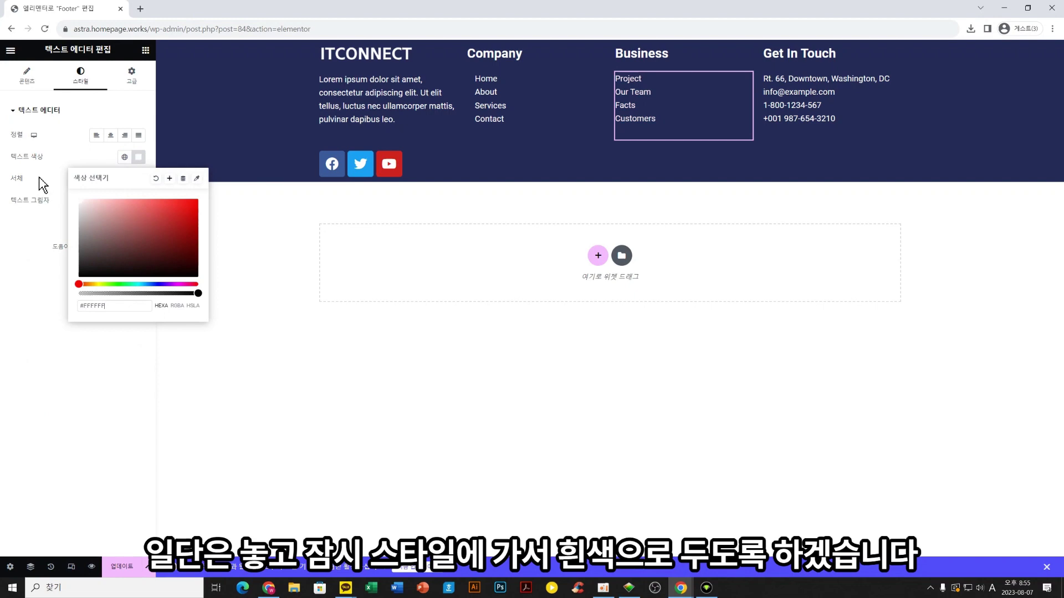
left_click(27, 75)
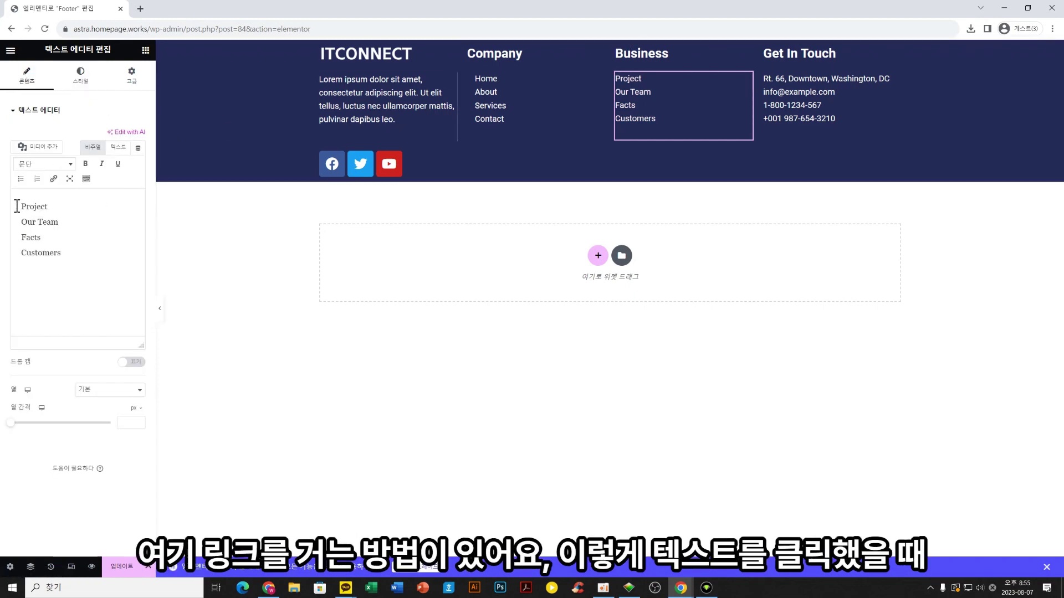
left_click_drag(22, 205, 49, 206)
left_click(53, 178)
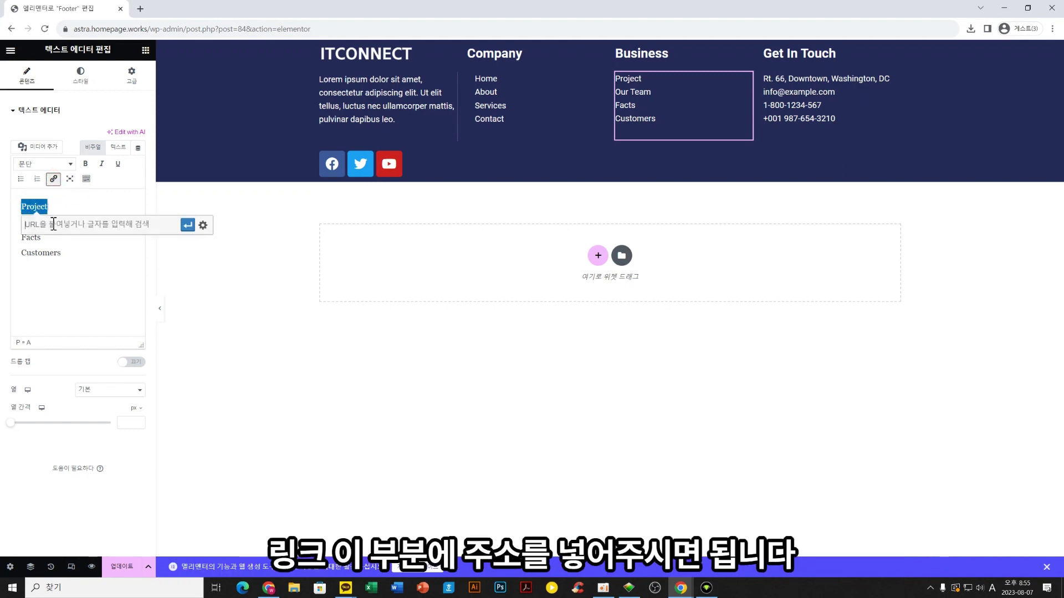
type("http")
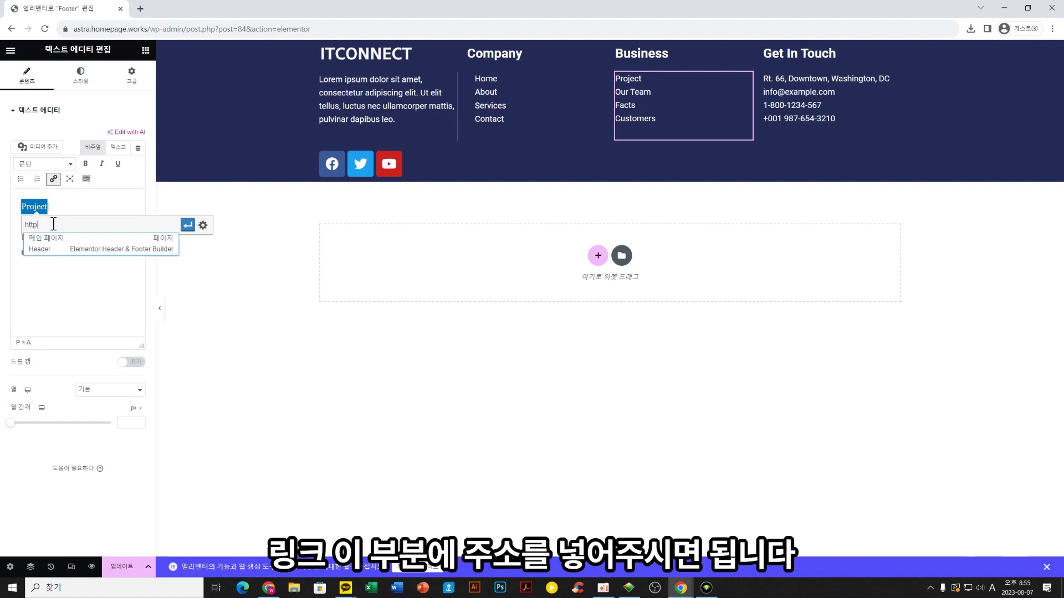
type("s://naver.com")
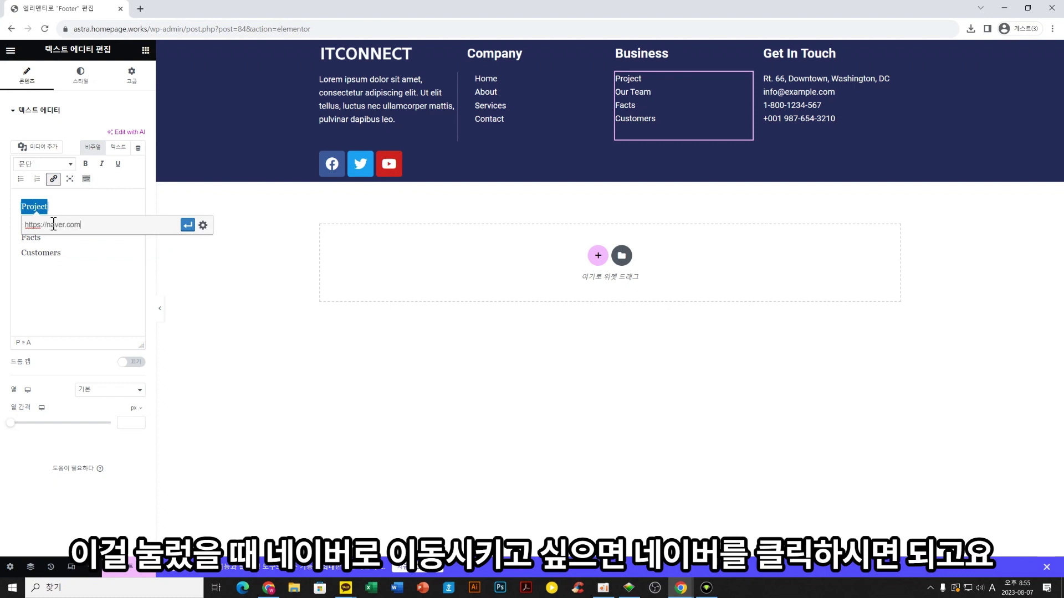
key("Return")
left_click(39, 277)
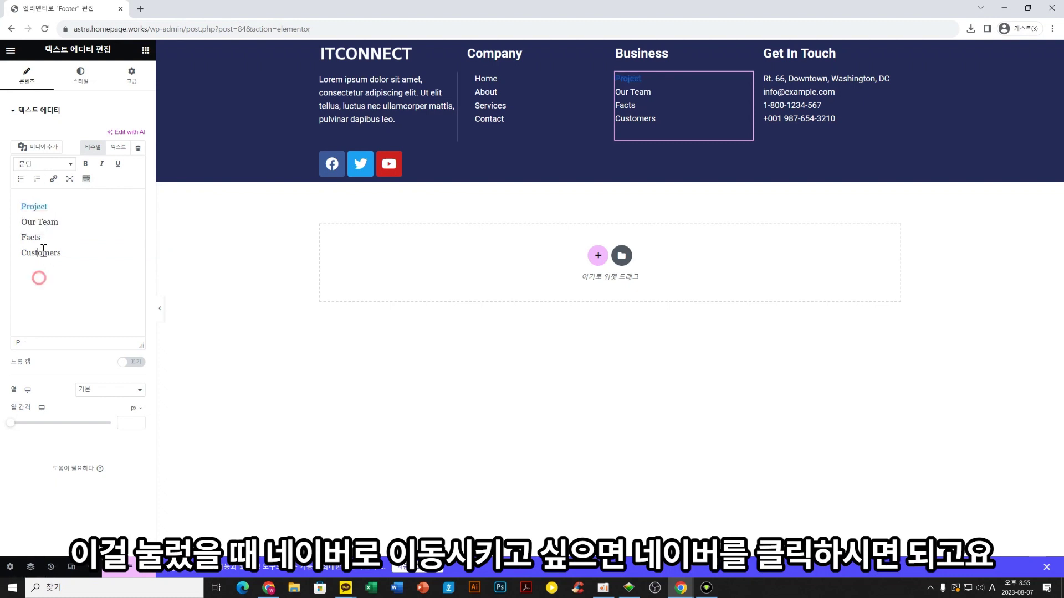
left_click_drag(58, 221, 21, 221)
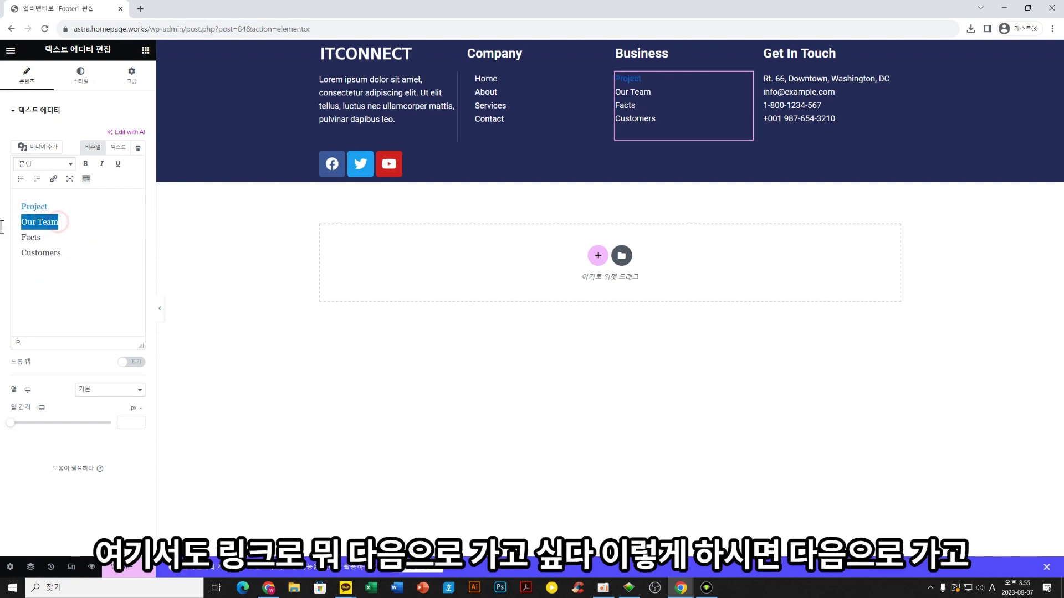
left_click(54, 178)
type("https://")
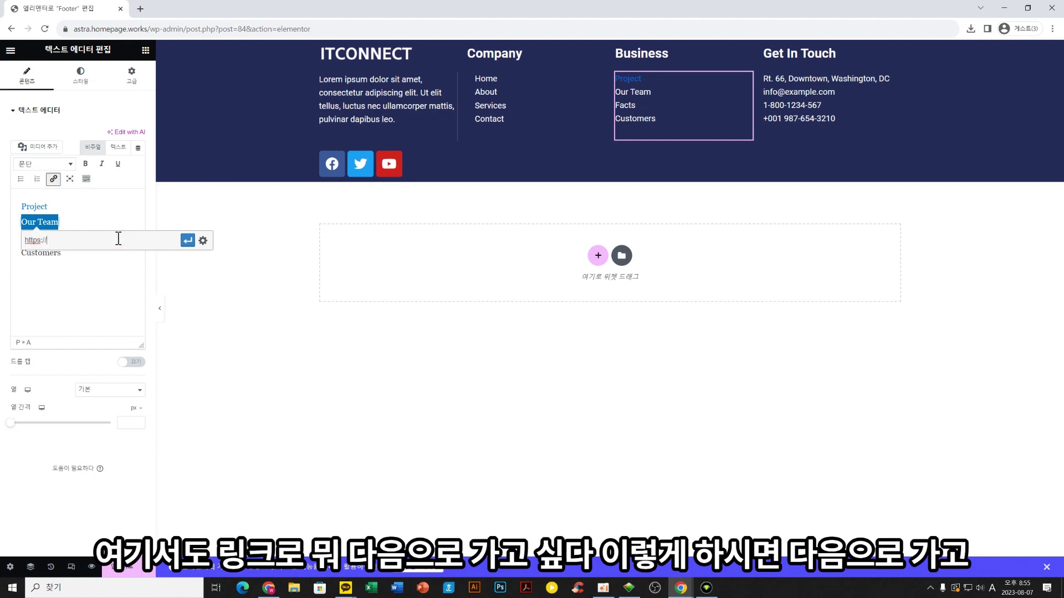
type("daum.net")
key("Return")
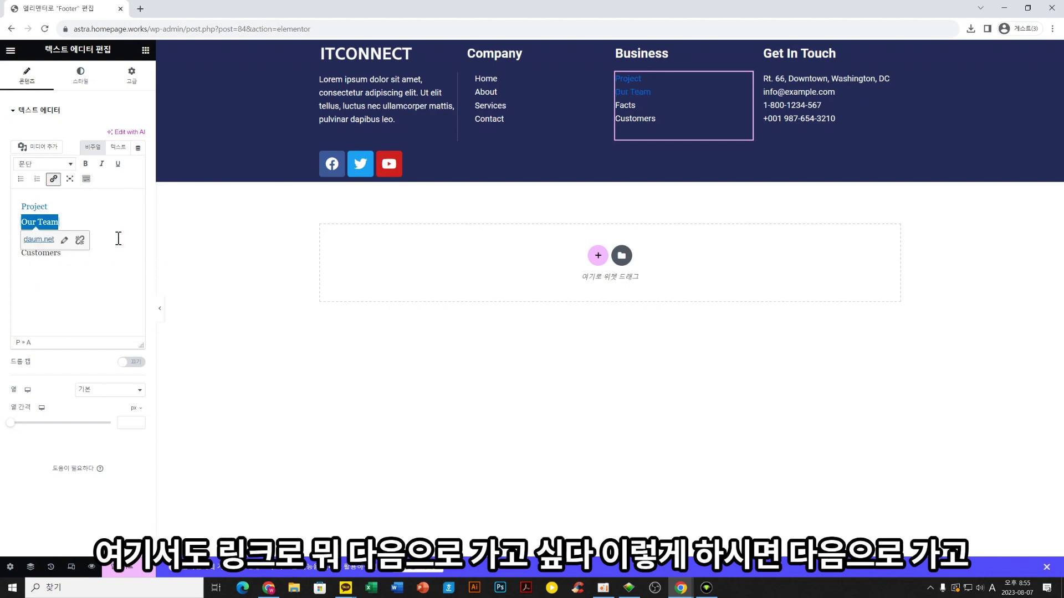
left_click(70, 292)
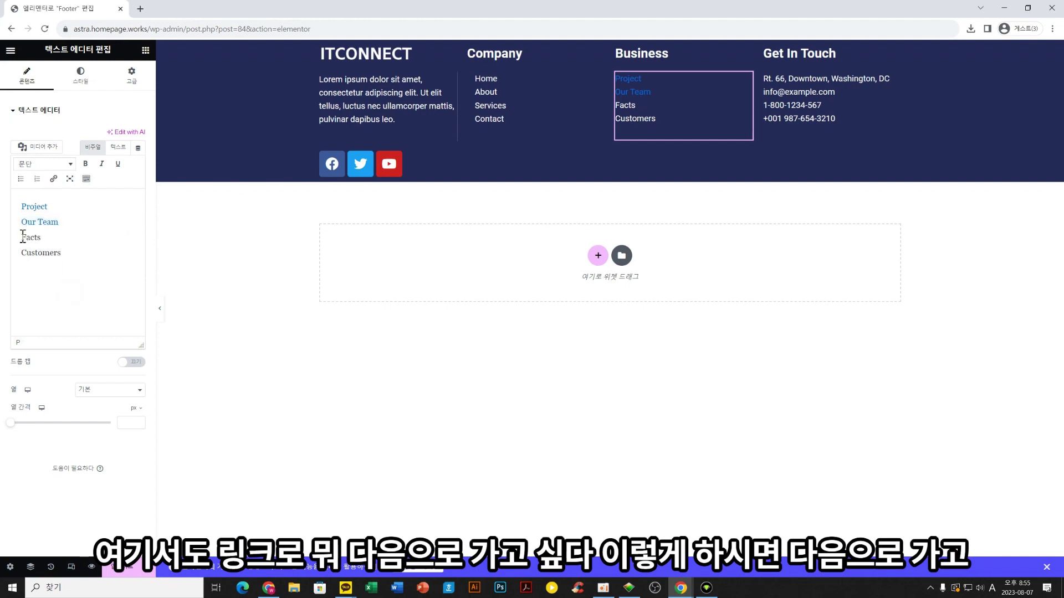
Link the words "Facts" and "Customers" in the Business list to the placeholder address #
left_click_drag(23, 236, 42, 237)
left_click(54, 178)
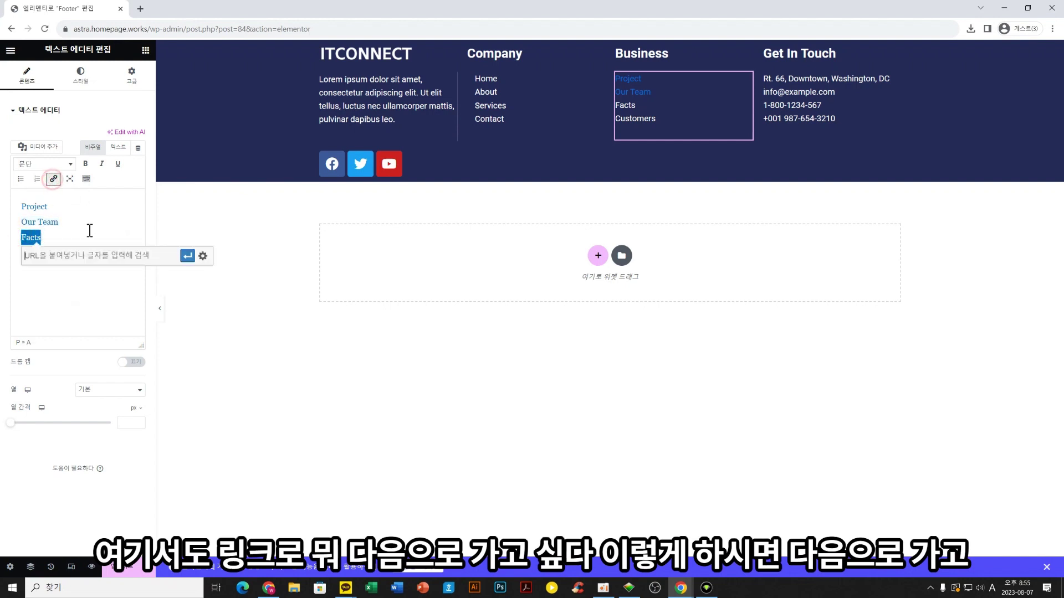
type("#")
key("Return")
left_click(96, 267)
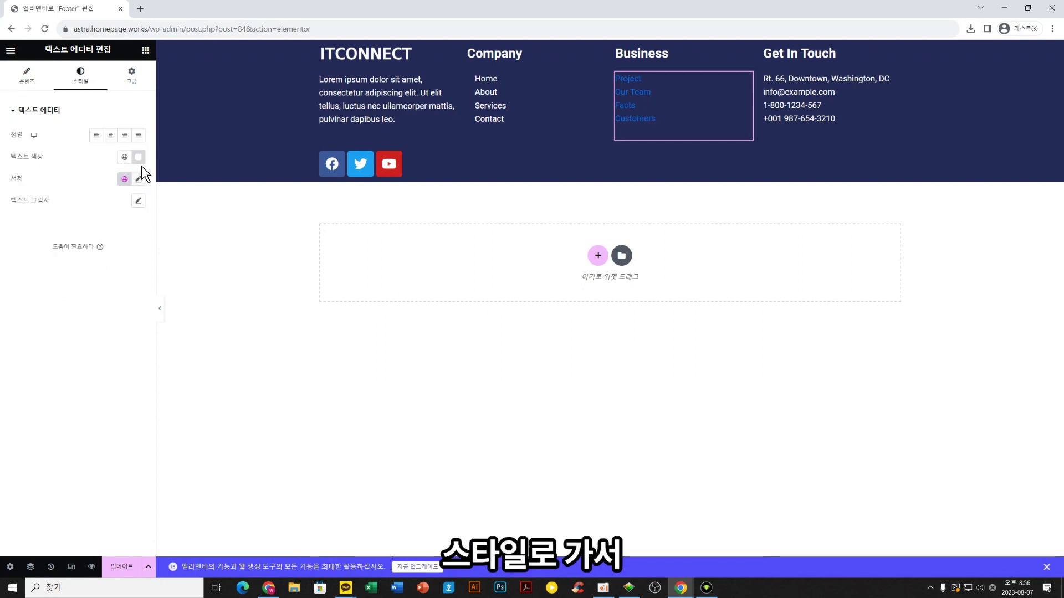
Check the Business list's text color, link and custom CSS settings for a way to recolor the links
left_click(139, 158)
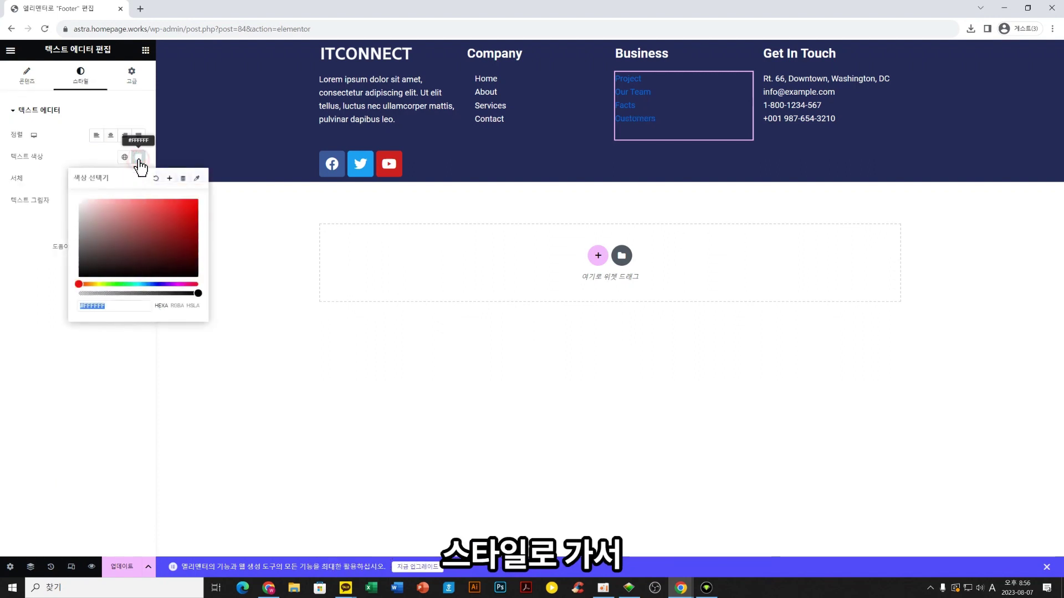
left_click(131, 76)
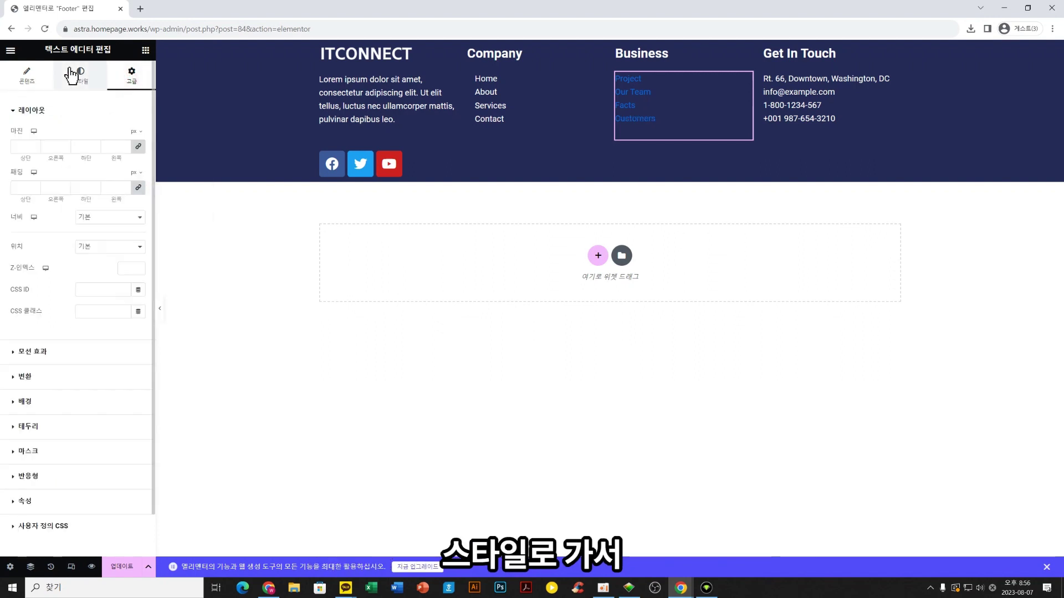
left_click(80, 76)
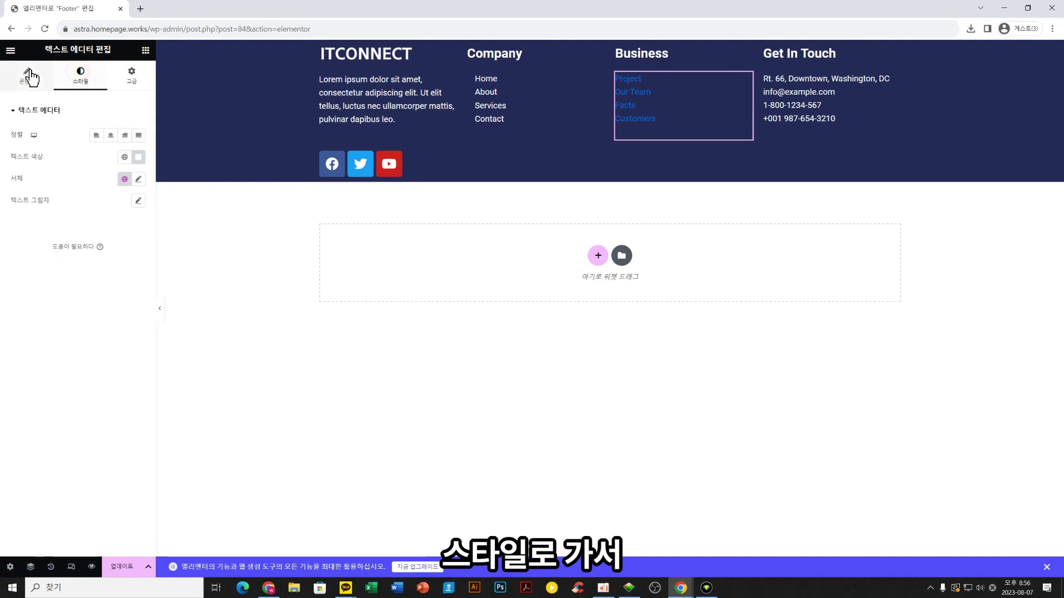
left_click(27, 76)
left_click(35, 205)
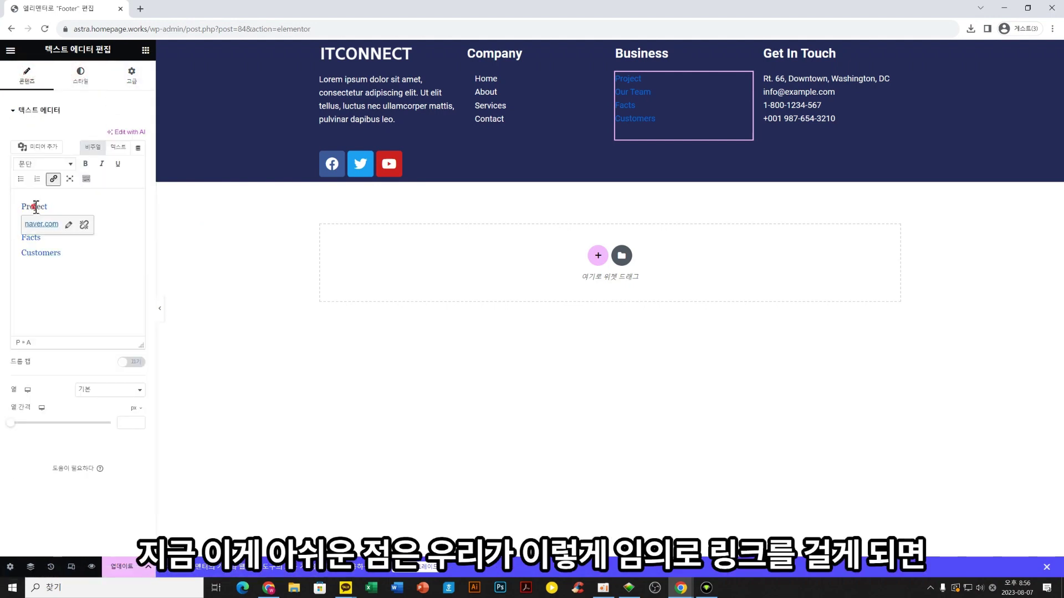
double_click(35, 206)
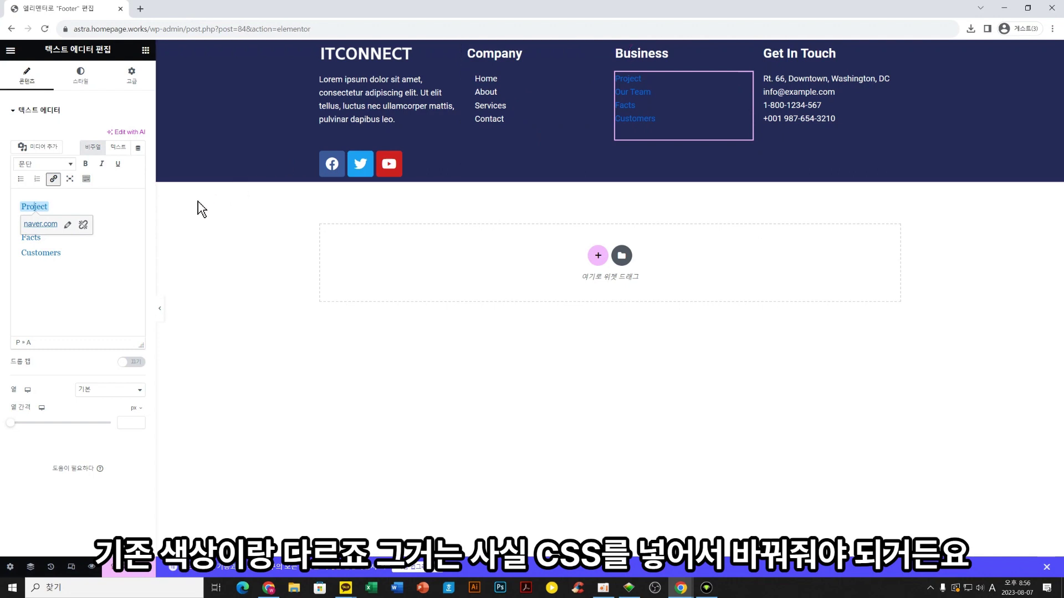
left_click(41, 253)
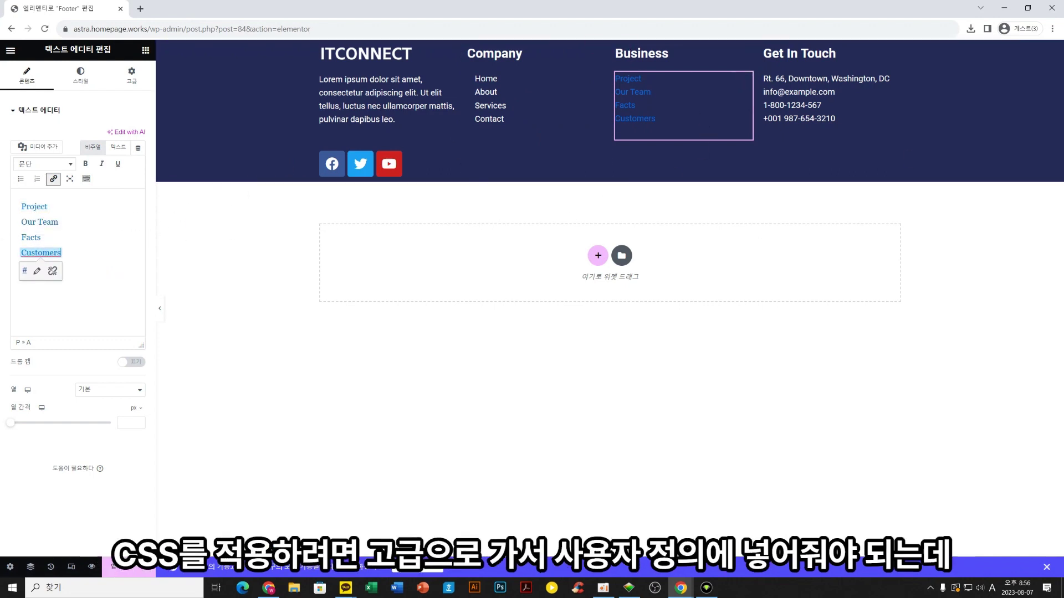
left_click(604, 587)
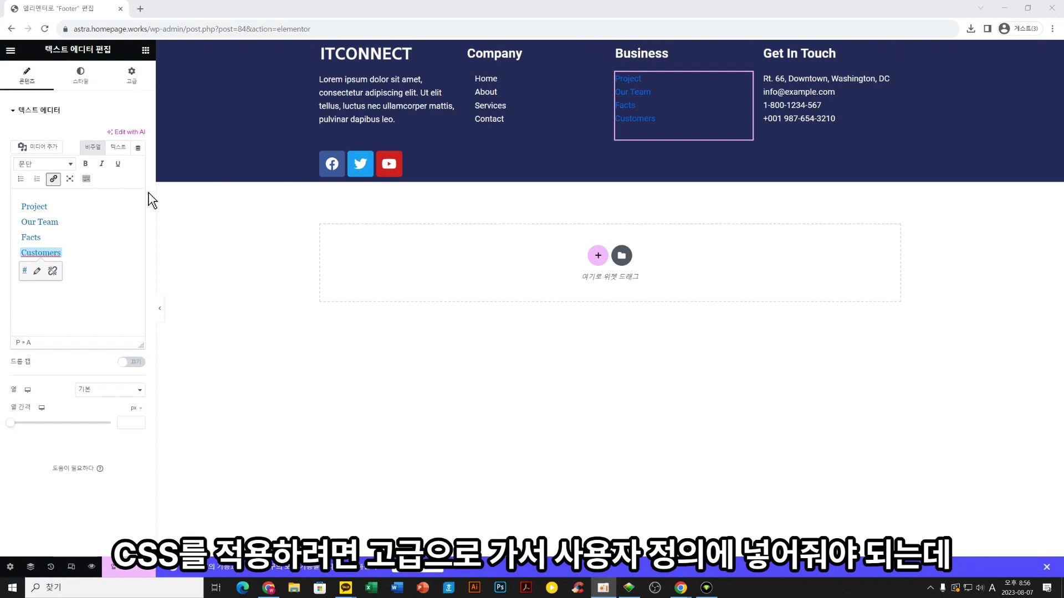
left_click(131, 76)
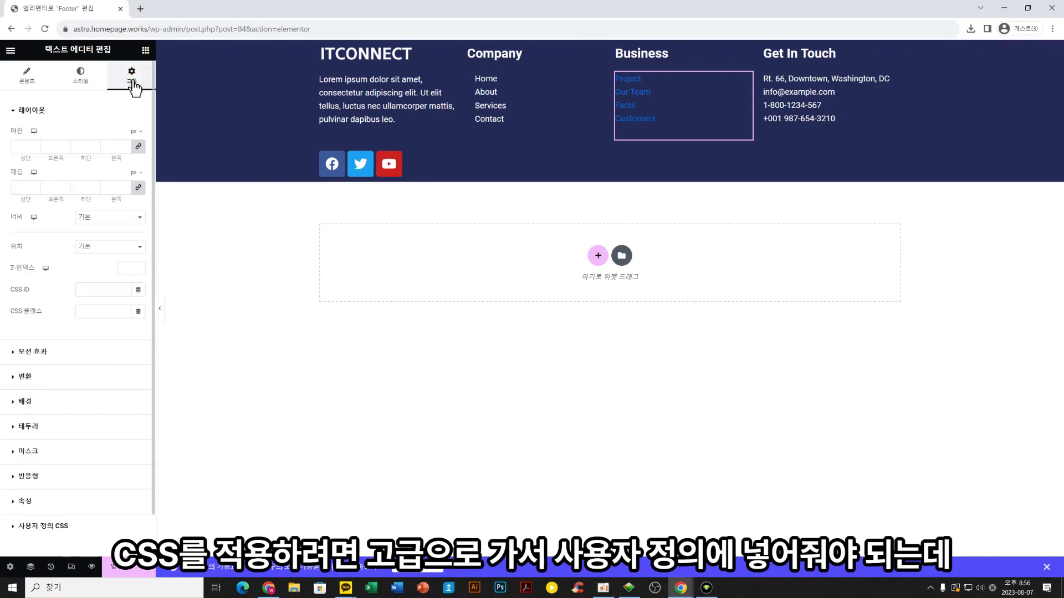
left_click(41, 526)
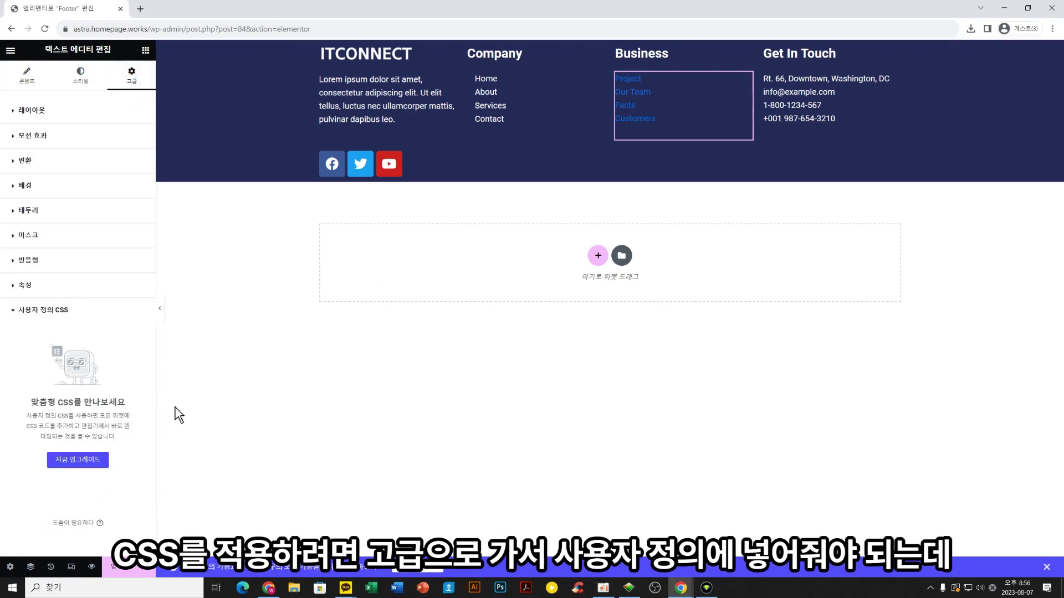
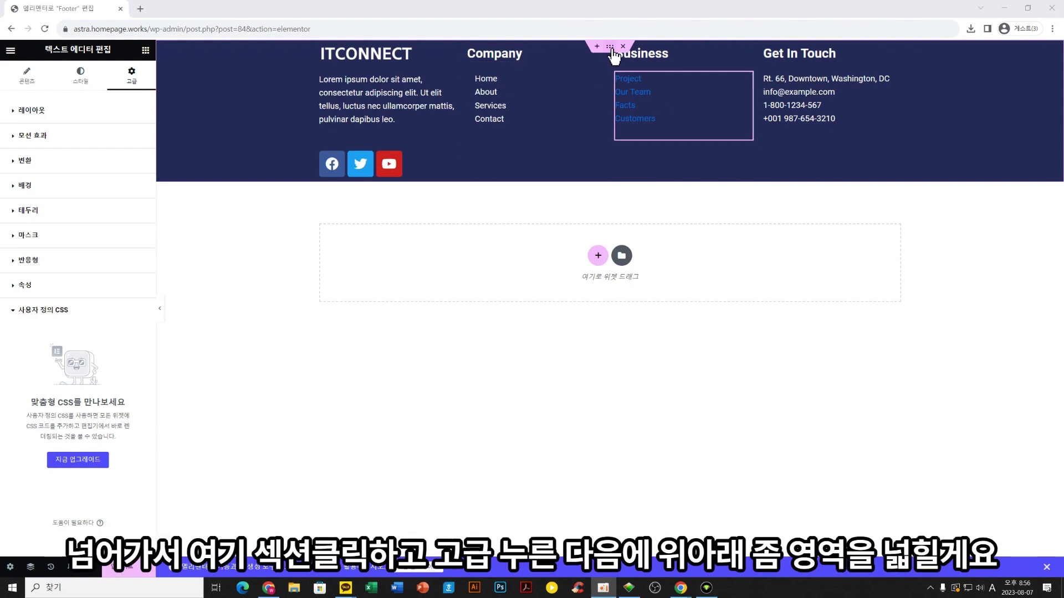
Unlink the padding values of the four-column footer section and set 60 px top and 70 px bottom padding
left_click(610, 47)
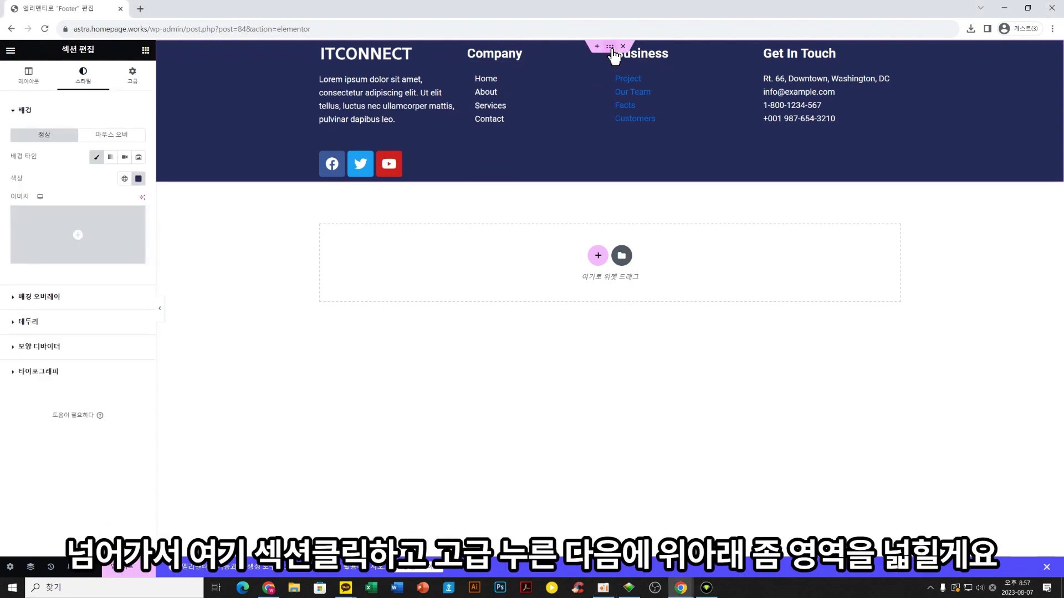
left_click(133, 75)
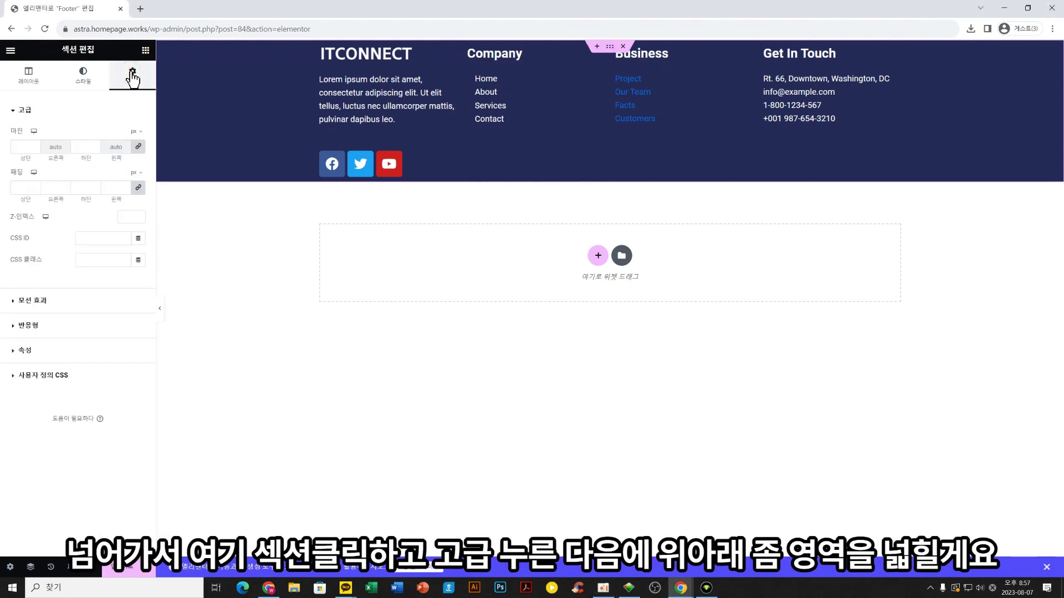
left_click(138, 188)
left_click(26, 188)
type("100")
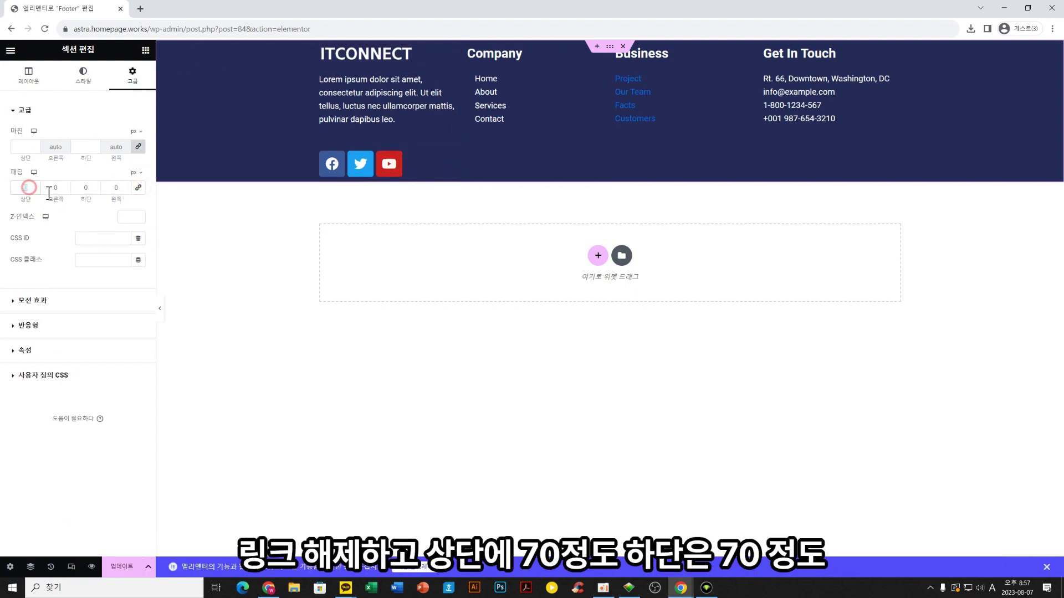
key("BackSpace")
key("BackSpace")
key("BackSpace")
type("70")
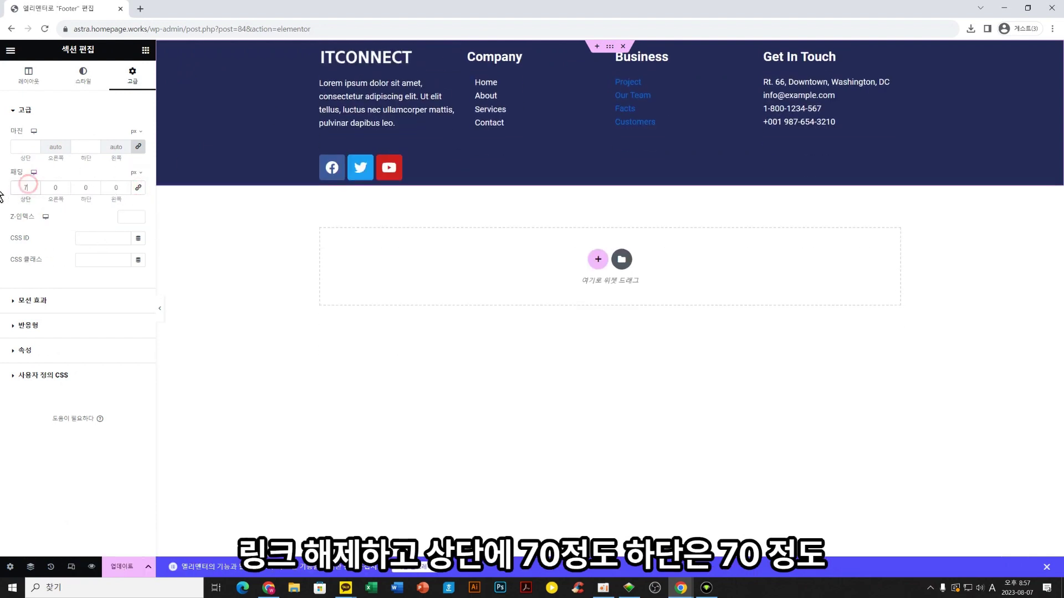
left_click(95, 184)
key("BackSpace")
type("70")
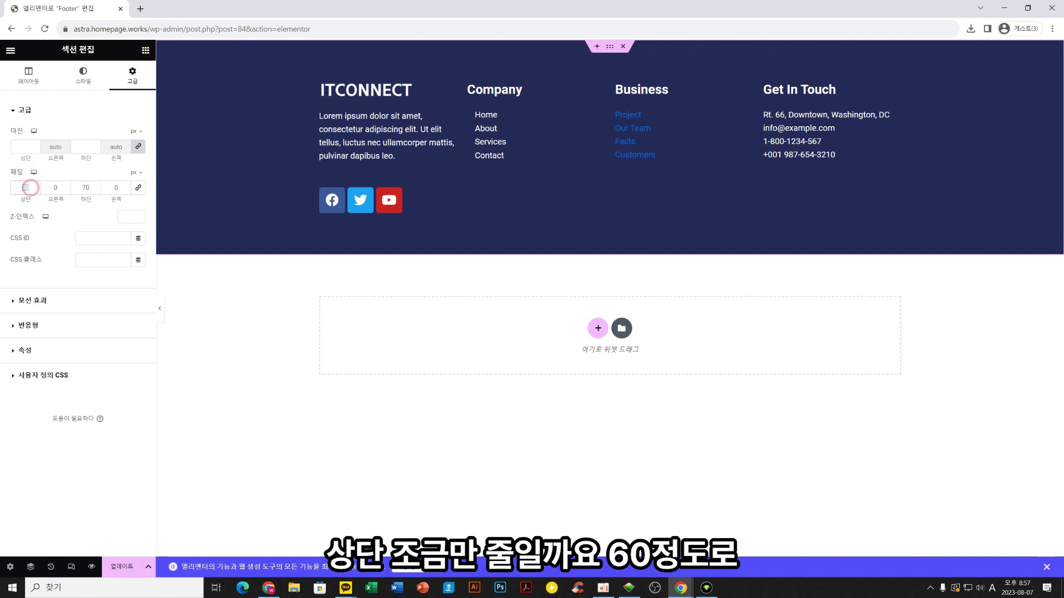
type("60")
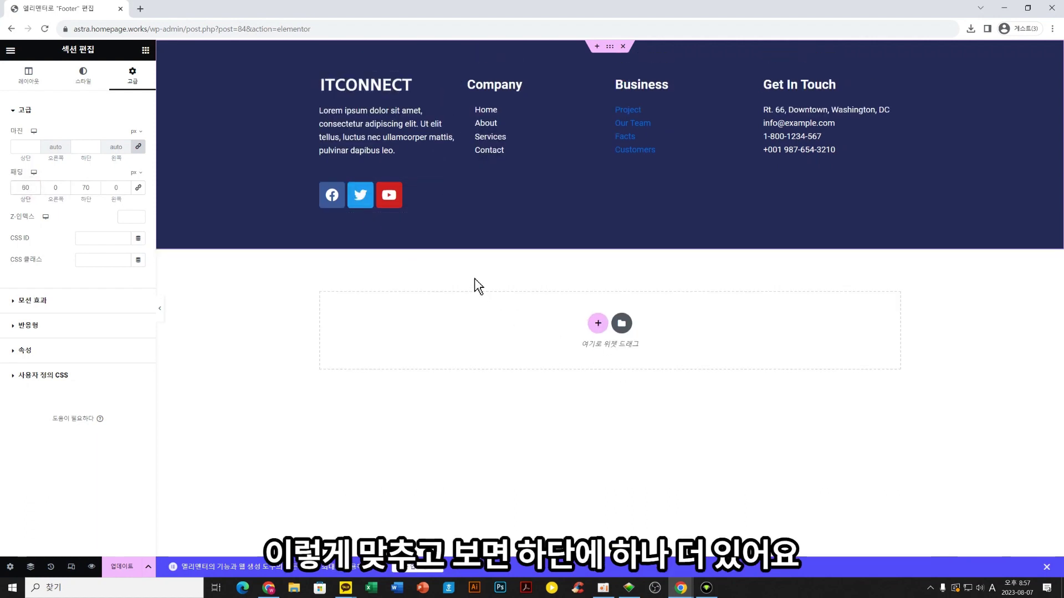
Add a single-column section below the four-column section and give it the same background color, copied from the section above
left_click(597, 324)
left_click(477, 342)
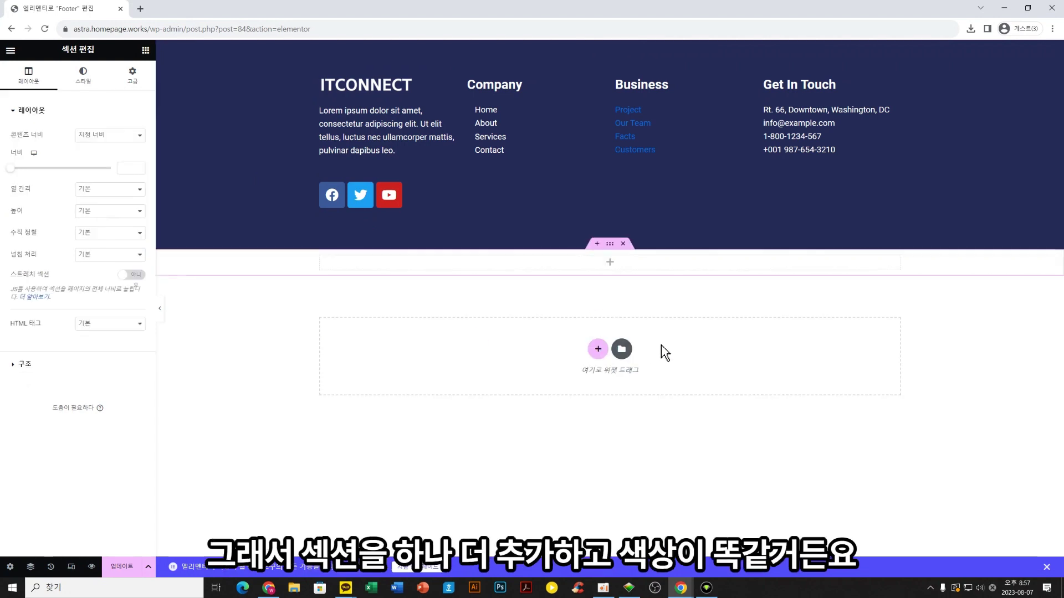
left_click(89, 72)
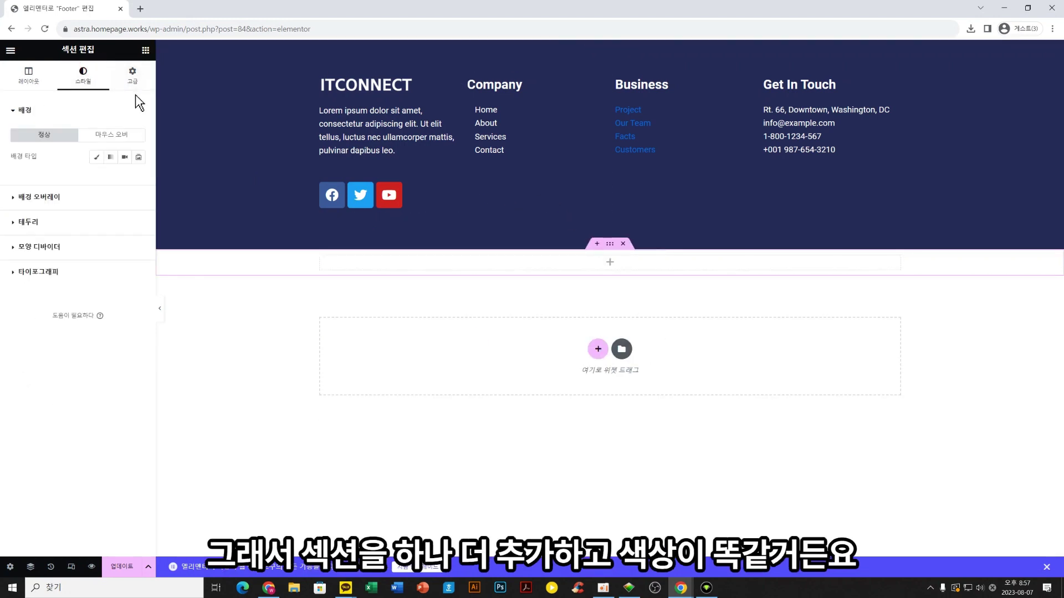
left_click(134, 88)
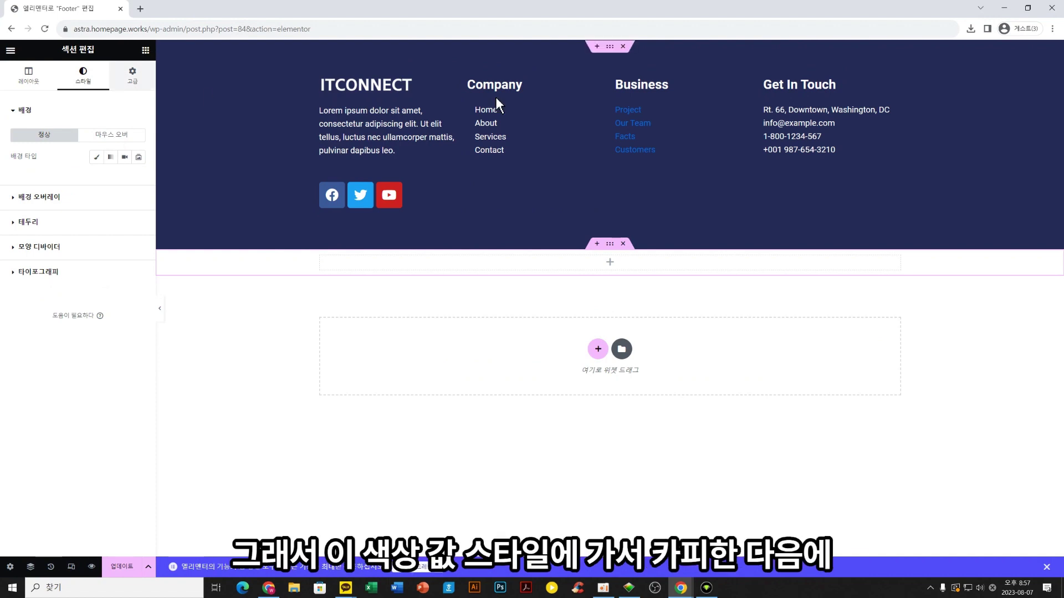
left_click(84, 72)
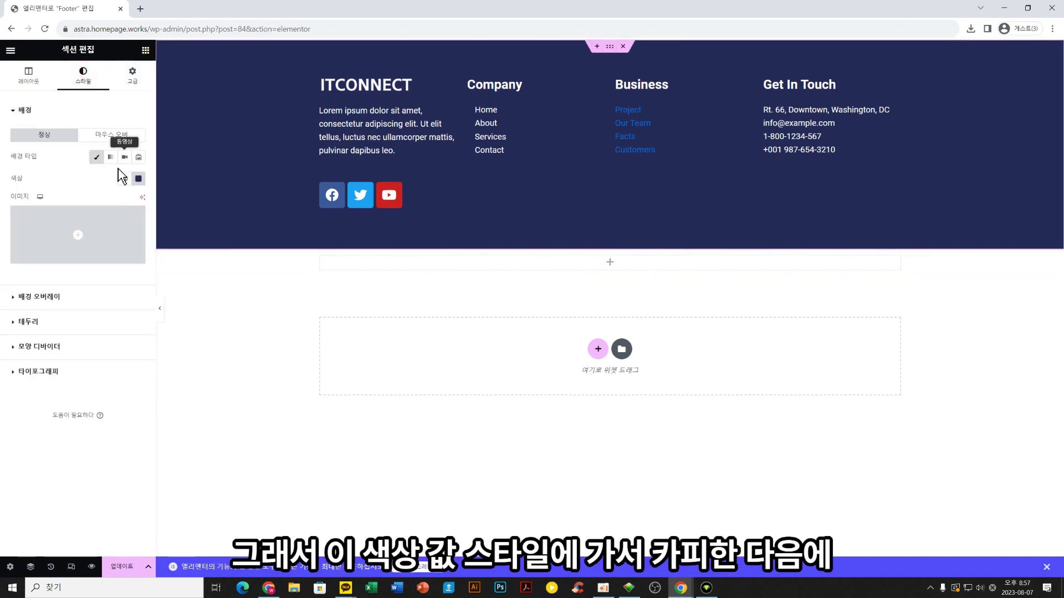
left_click(139, 178)
key("ctrl+c")
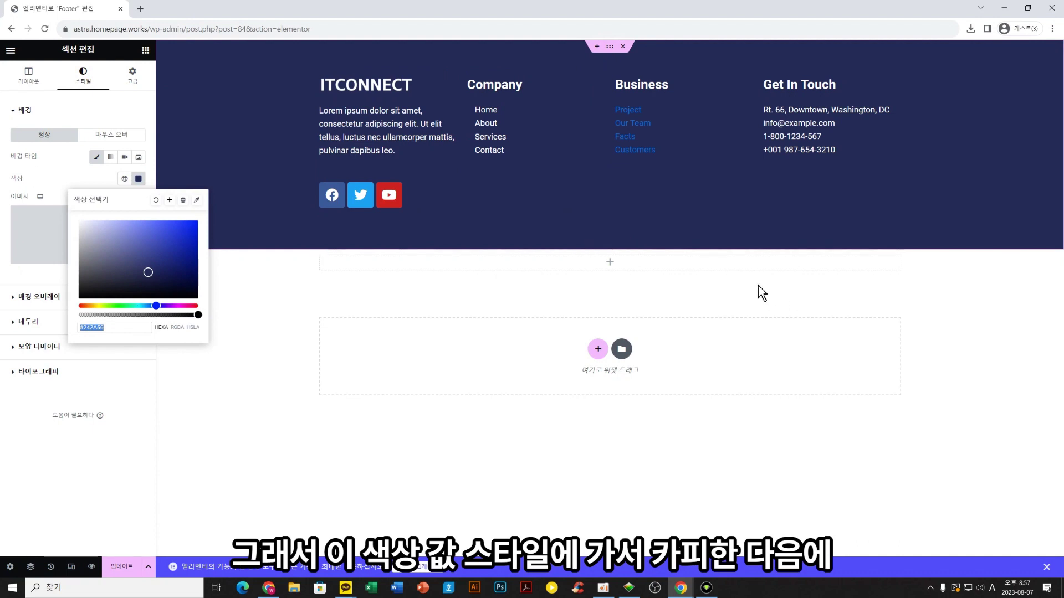
left_click(612, 256)
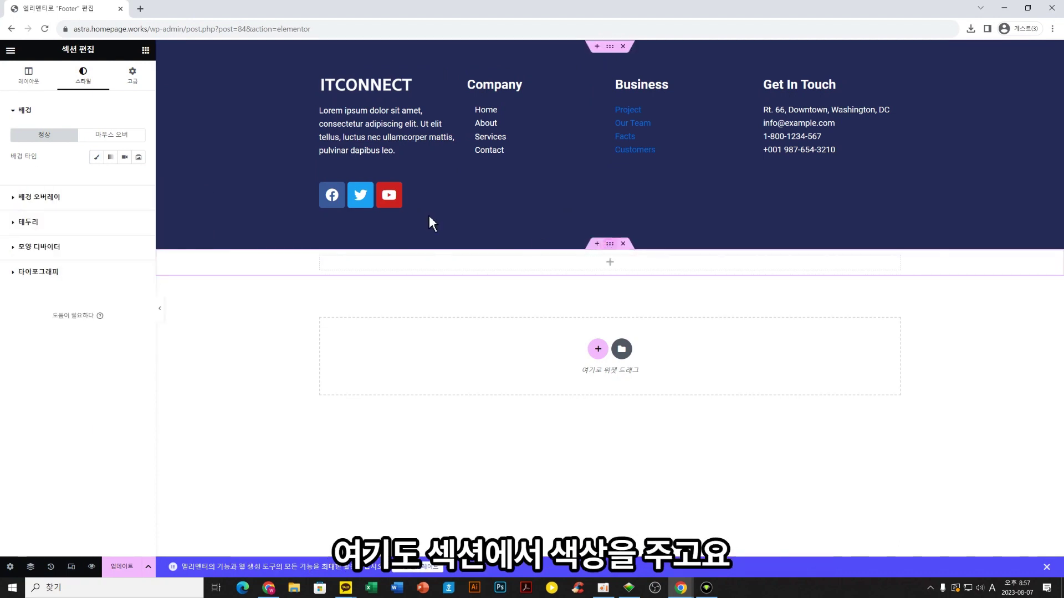
left_click(97, 157)
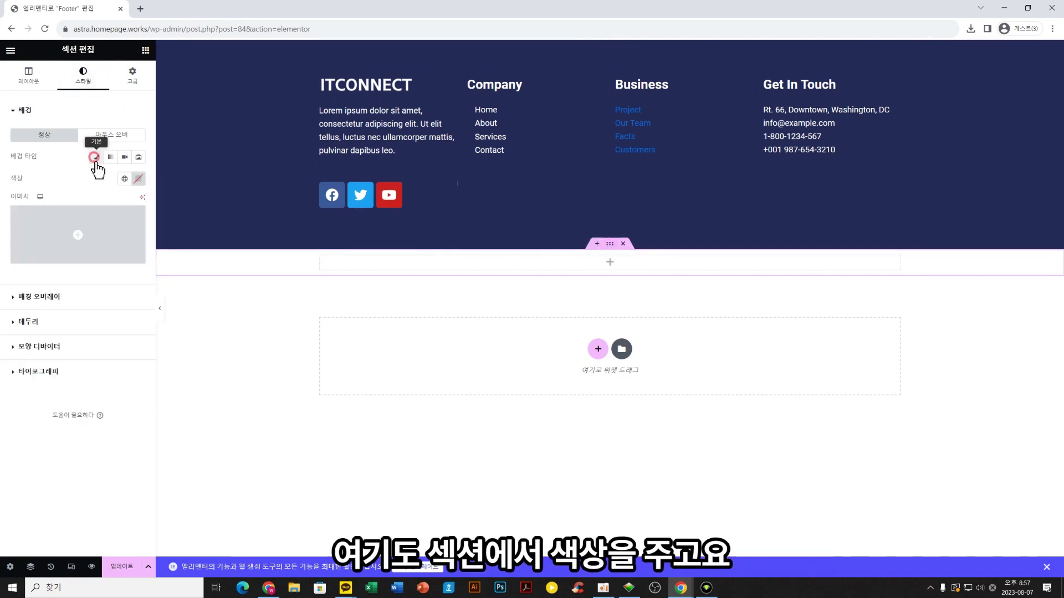
left_click(139, 178)
key("ctrl+v")
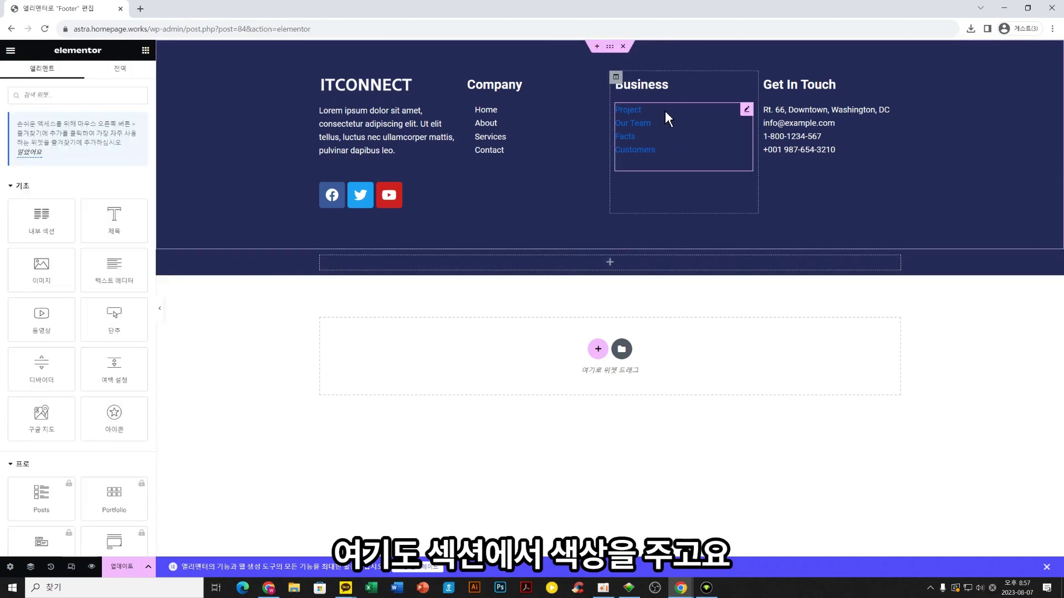
Give the lower section a solid border with unlinked widths, 1 px on the top side only
left_click(665, 114)
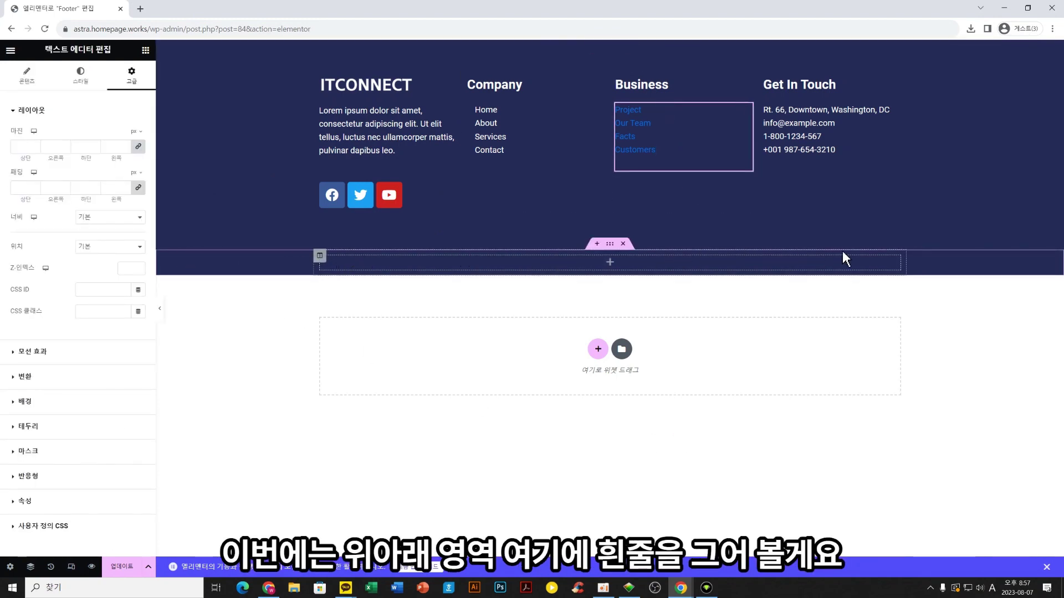
left_click(612, 251)
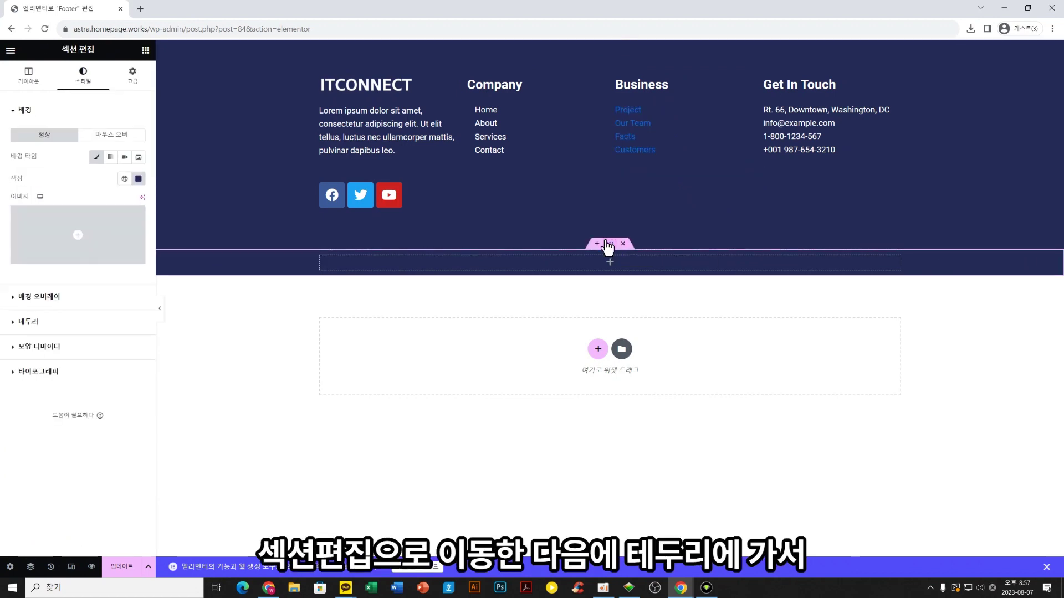
left_click(27, 323)
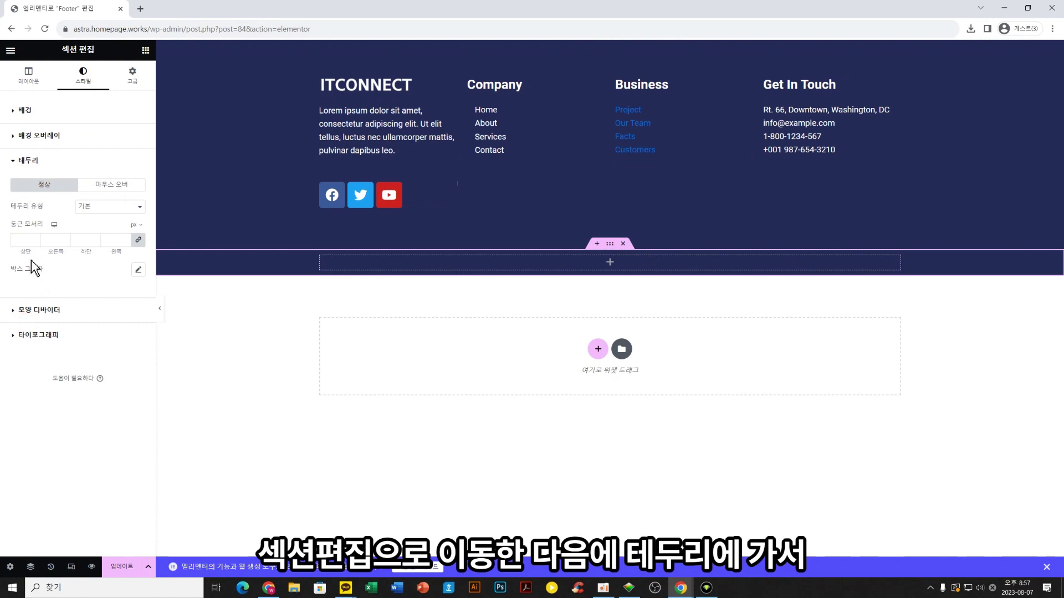
left_click(105, 208)
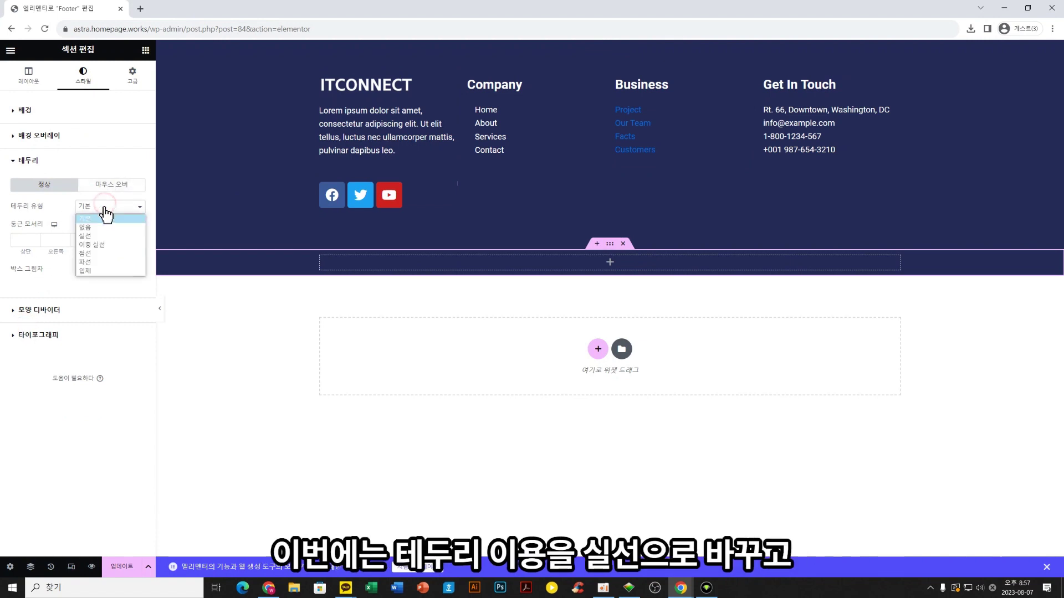
left_click(97, 235)
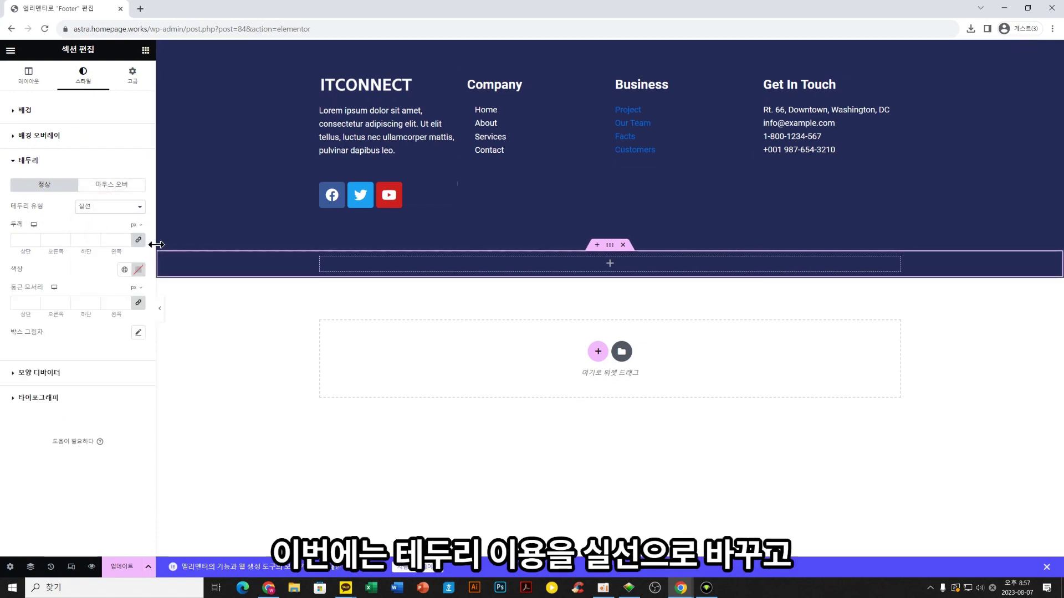
left_click(138, 240)
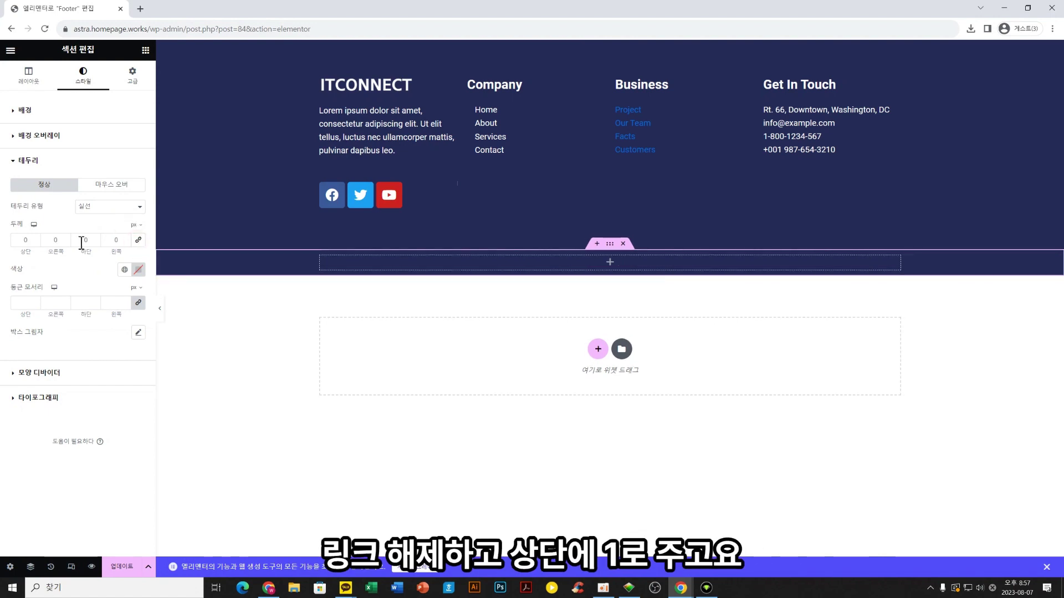
double_click(30, 240)
type("1")
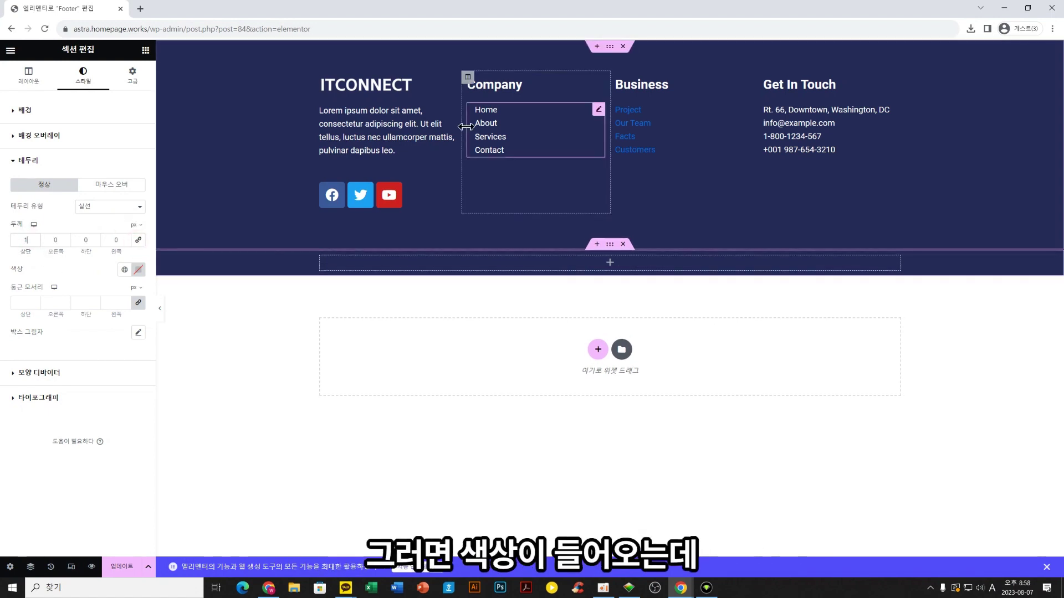
Add a text editor widget to the lower footer section with the text "Copyright © 2023 Digital Agency | Powered by Digital Agency"
left_click(486, 123)
left_click(387, 133)
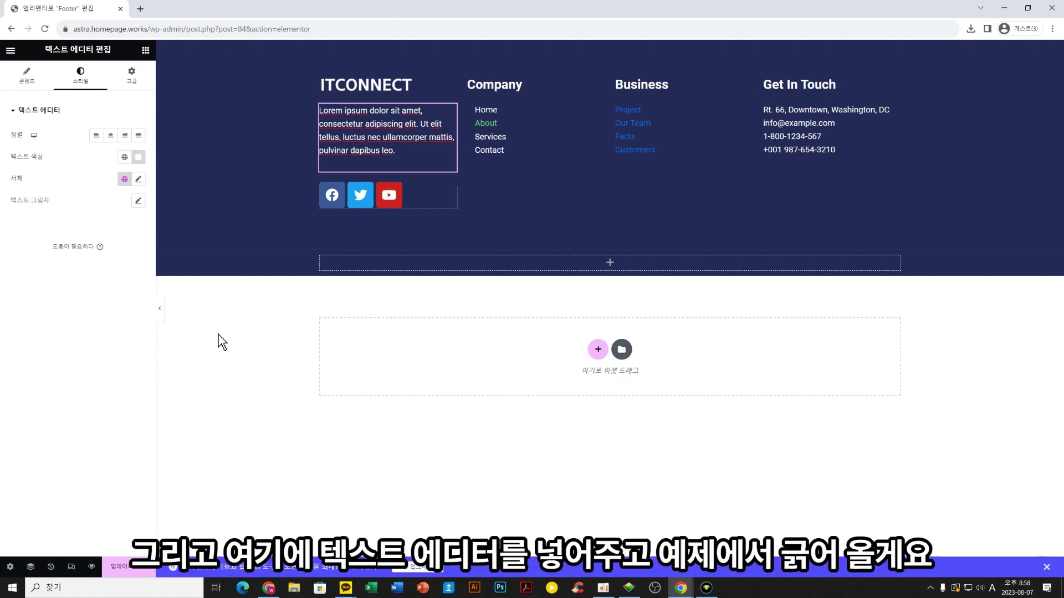
left_click(146, 49)
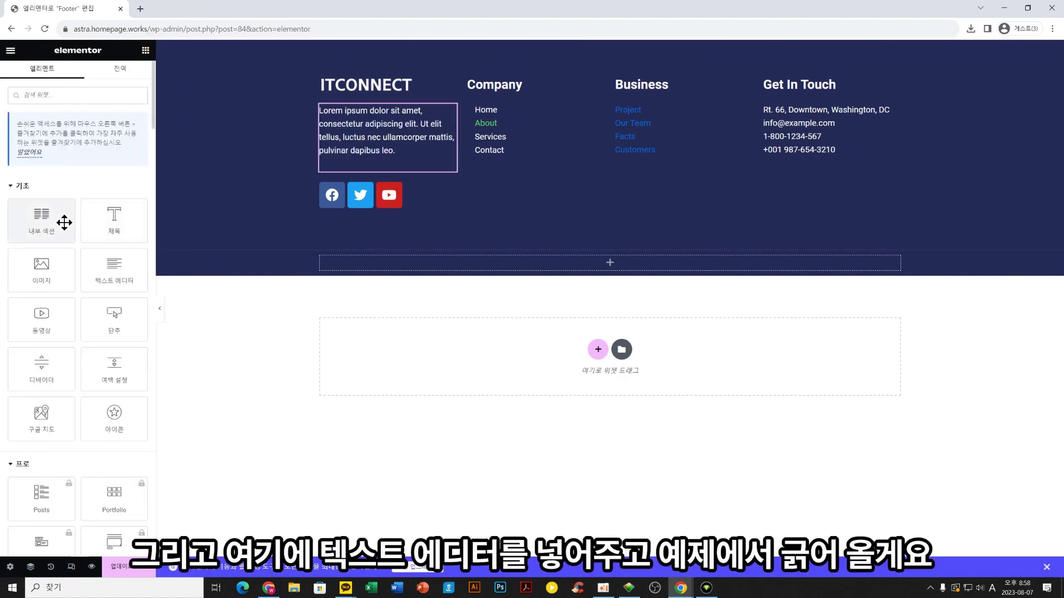
mouse_move(64, 221)
left_mouse_down()
mouse_move(574, 281)
mouse_move(55, 224)
left_mouse_up()
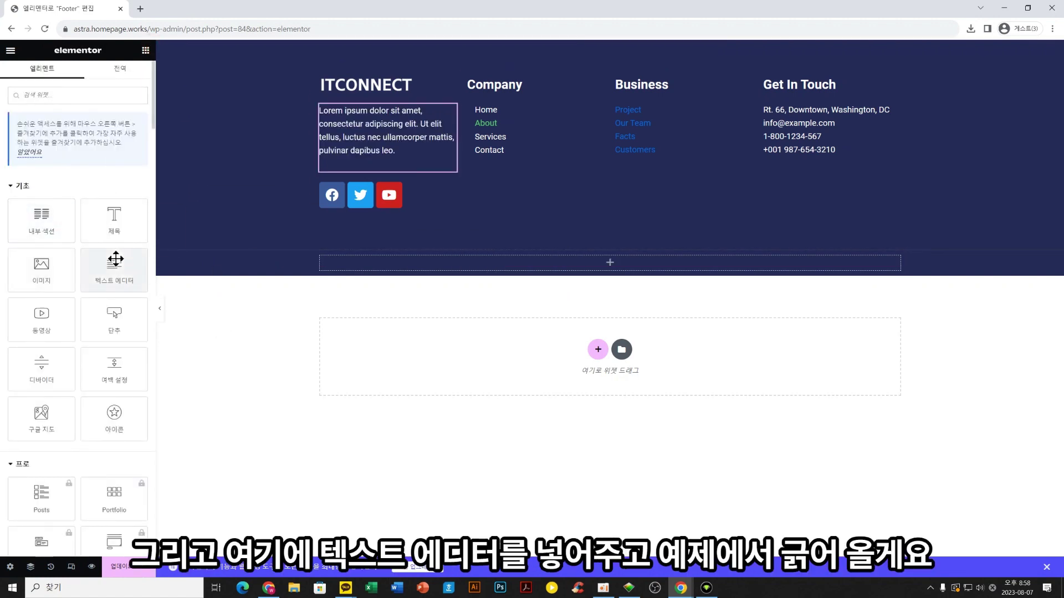
left_click_drag(113, 270, 560, 256)
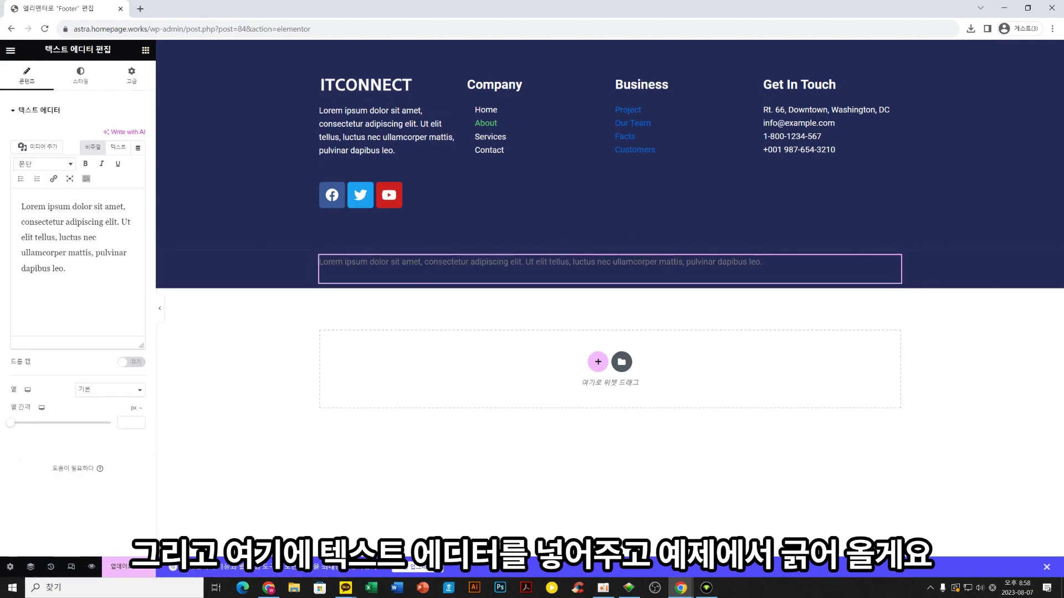
left_click(456, 266)
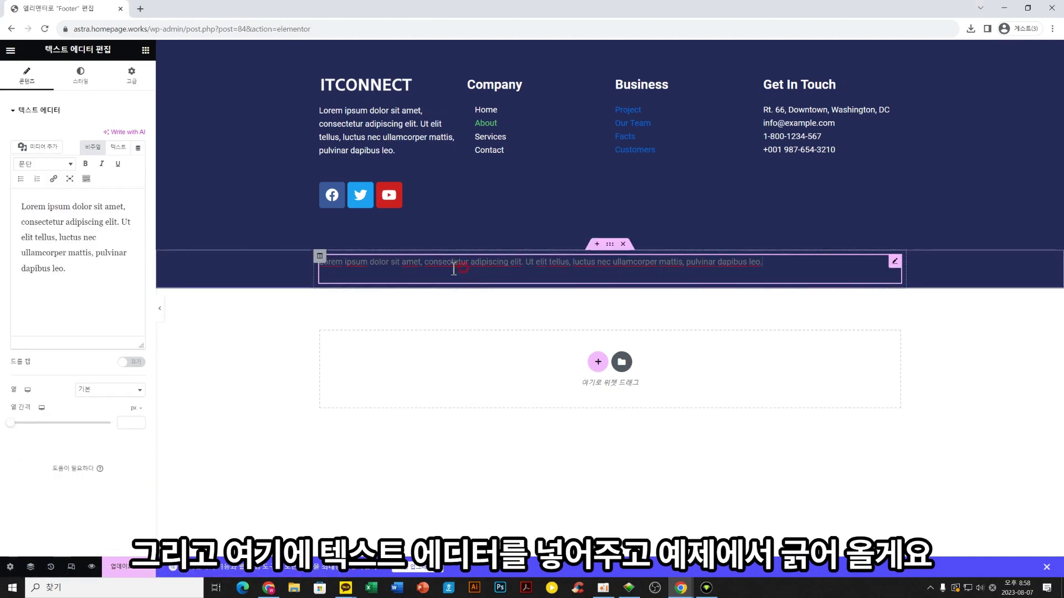
left_click_drag(72, 290, 11, 209)
type("Copyright © 2023 Digital Agency | Powered by Digital Agency")
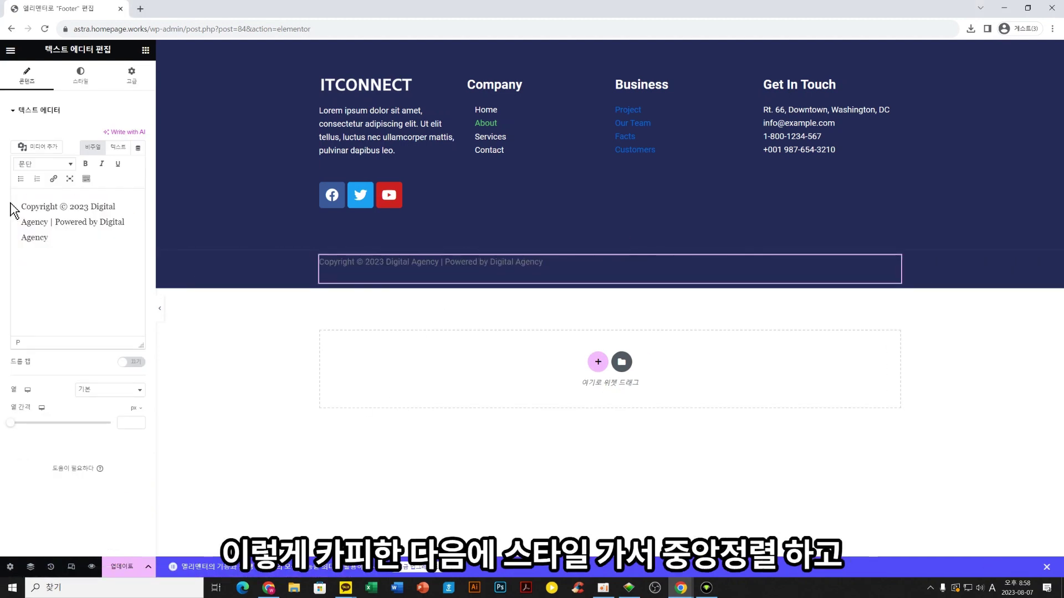
Center-align the copyright text and set its text color to white
left_click(81, 74)
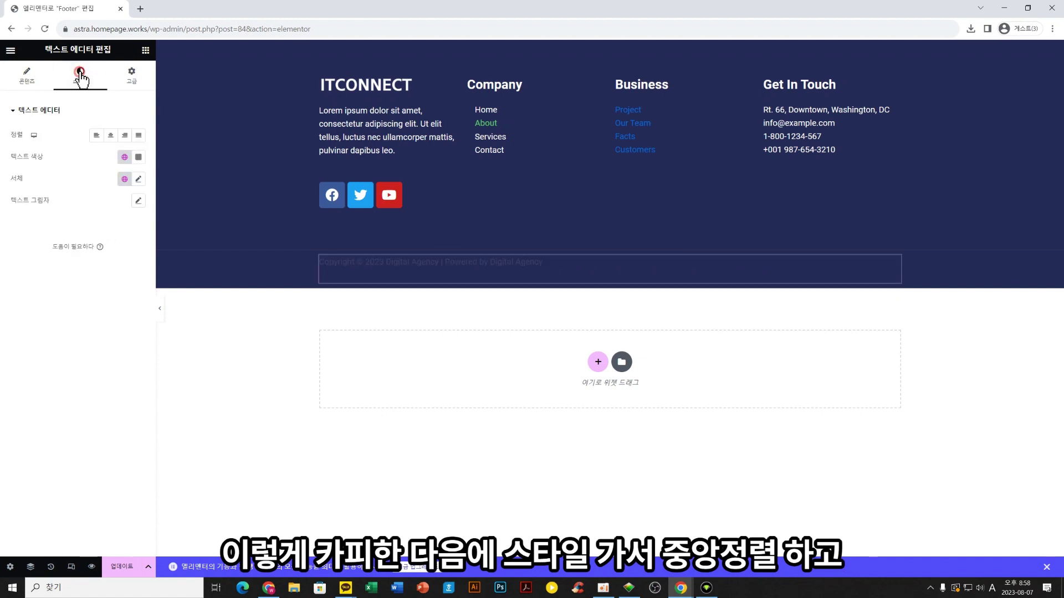
left_click(112, 137)
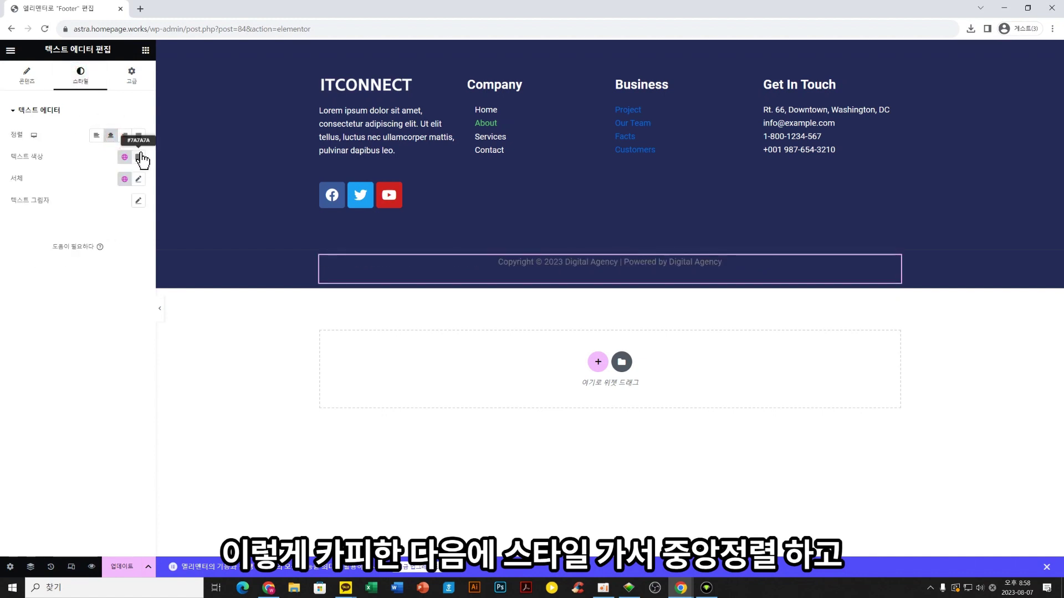
left_click(139, 157)
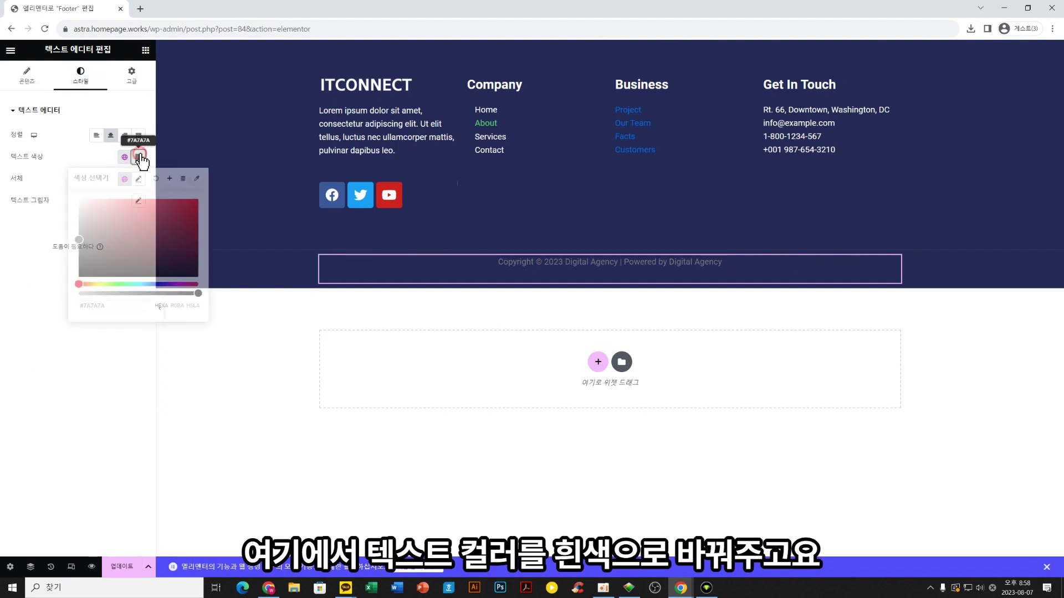
left_click(148, 237)
left_click_drag(148, 237, 17, 196)
left_click(136, 393)
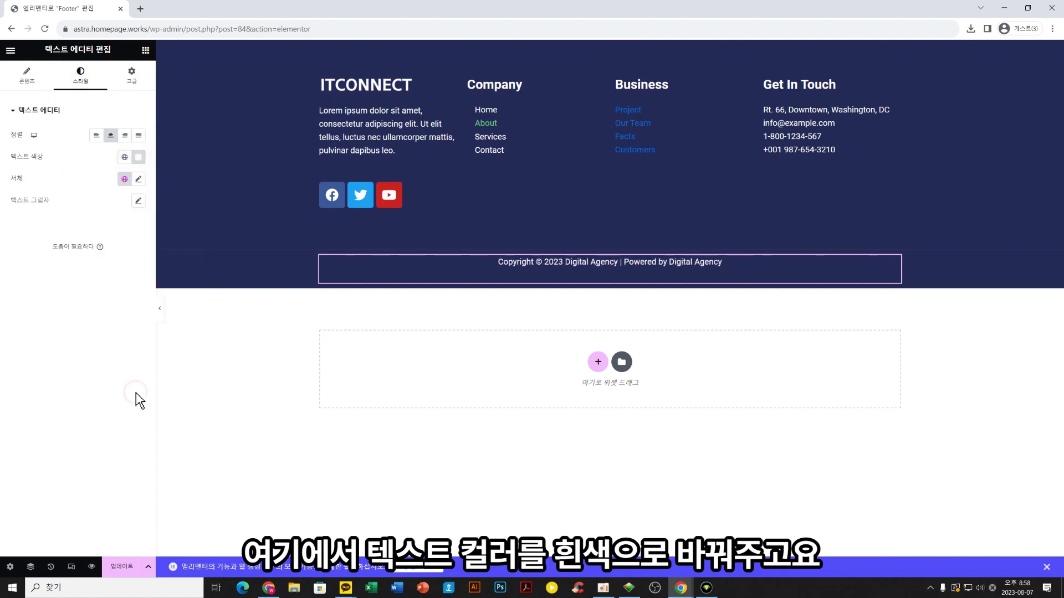
Unlink the copyright text's padding values and set 25 px on the top side only
left_click(120, 86)
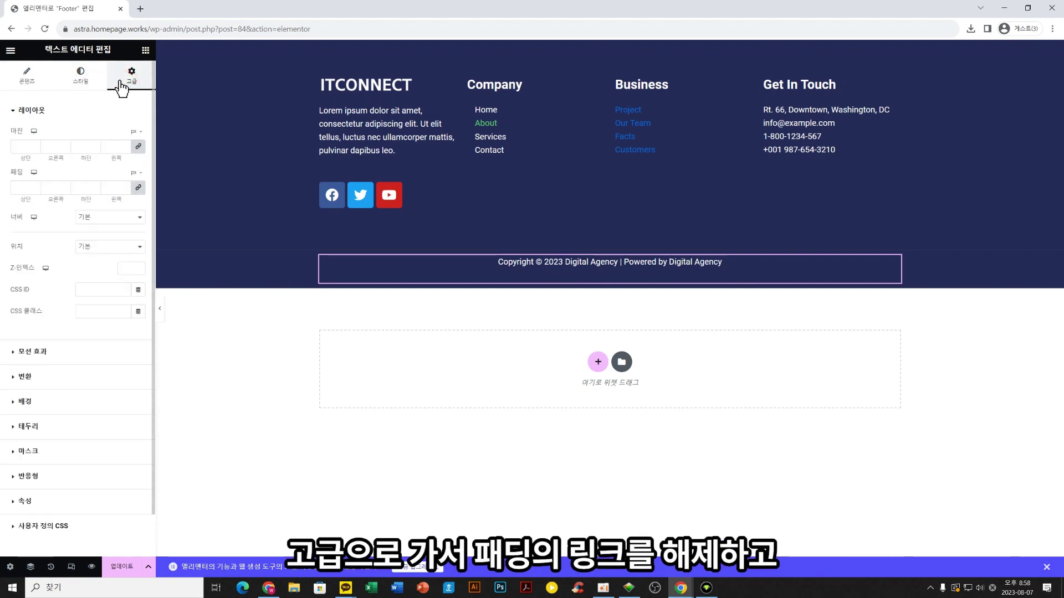
left_click(138, 189)
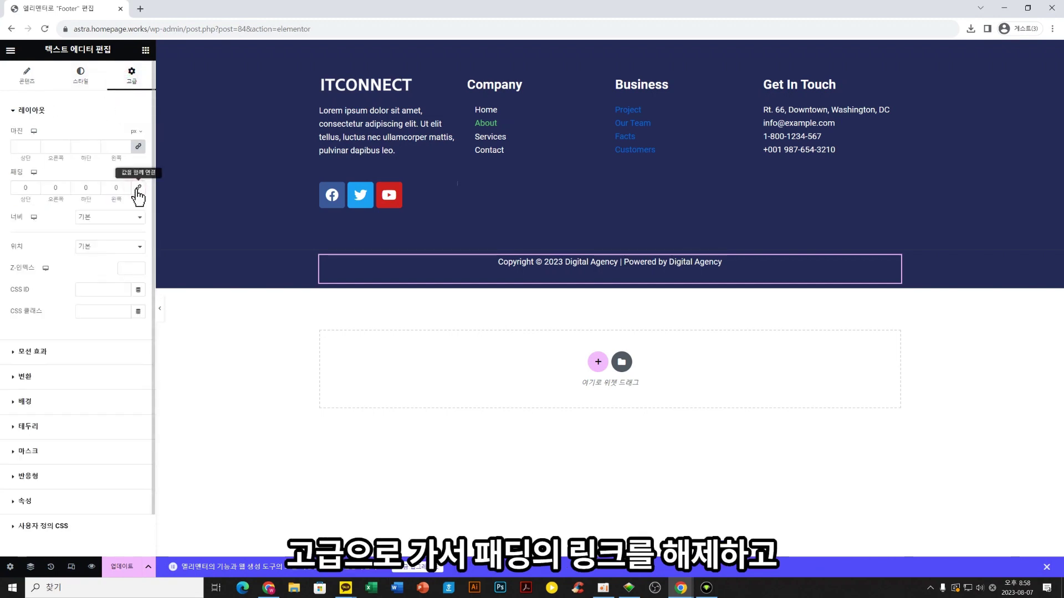
double_click(26, 187)
type("20")
double_click(86, 187)
type("20")
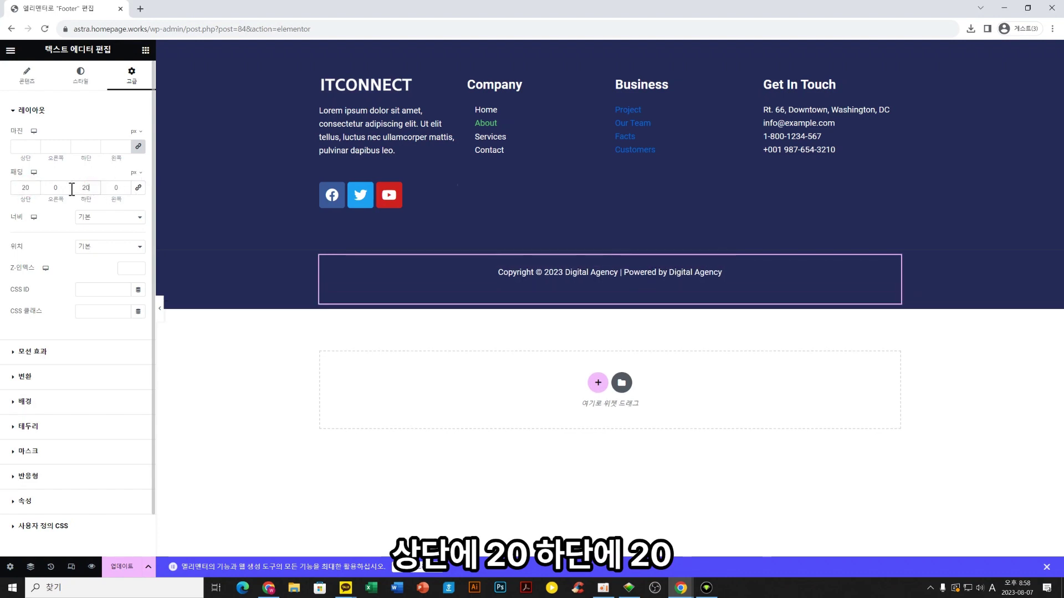
key("BackSpace")
key("BackSpace")
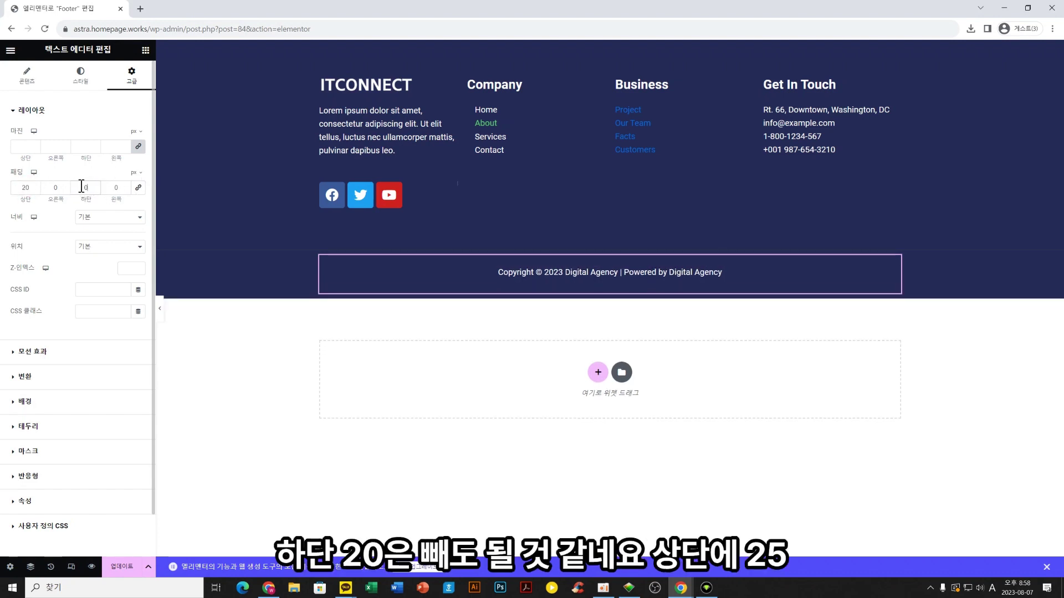
left_click_drag(33, 186, 14, 188)
type("25")
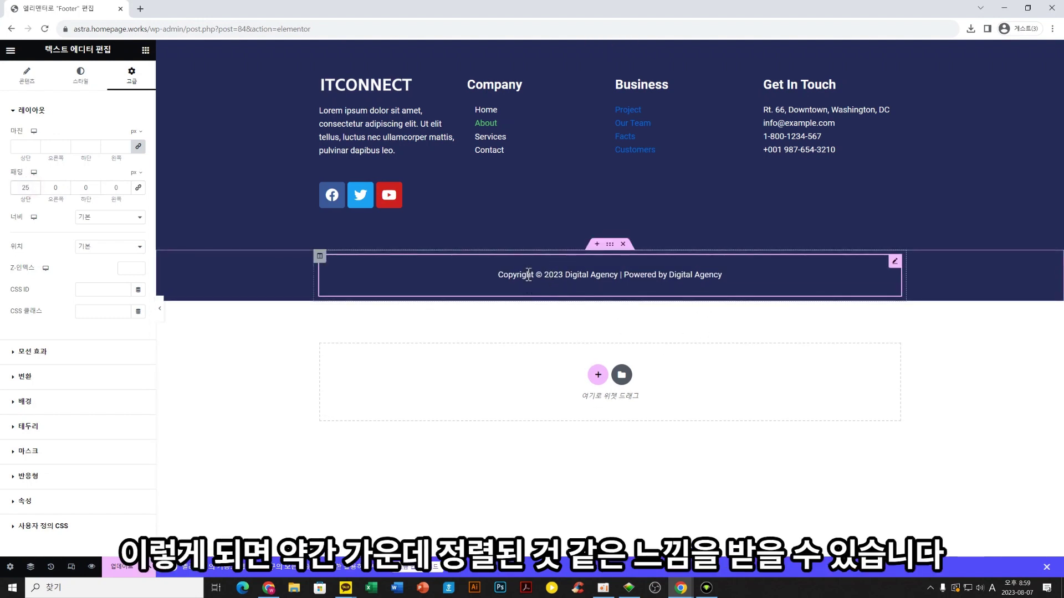
Save the footer changes and preview the footer page, then return to the editor
left_click(121, 567)
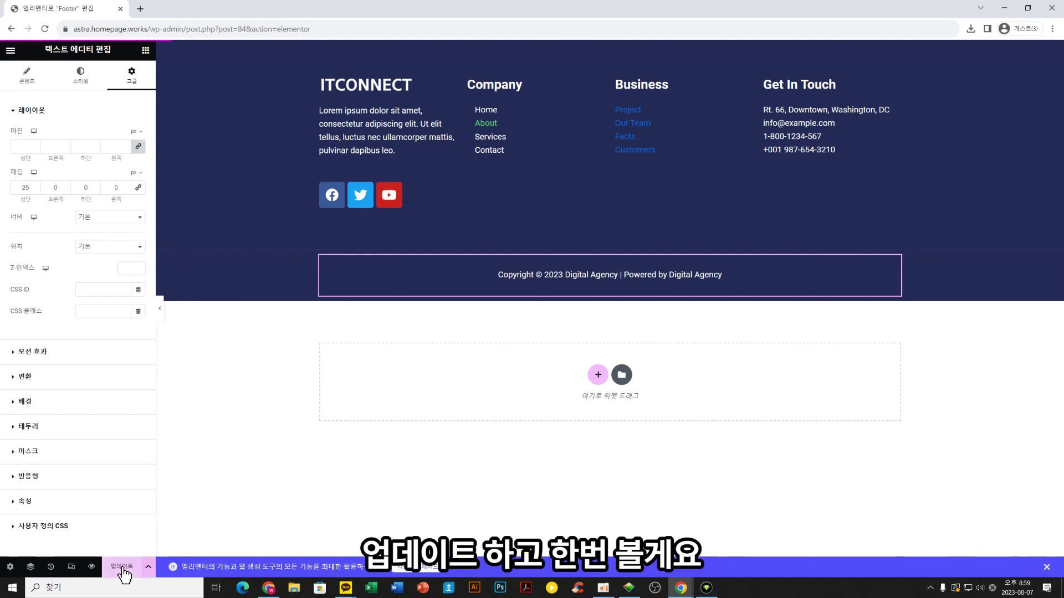
left_click(92, 566)
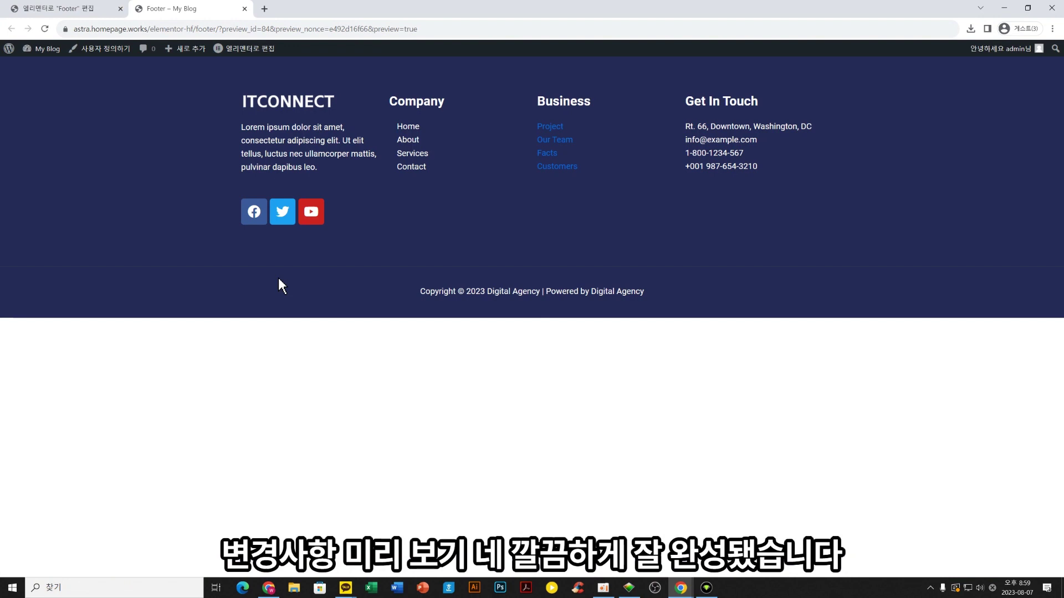
left_click(99, 8)
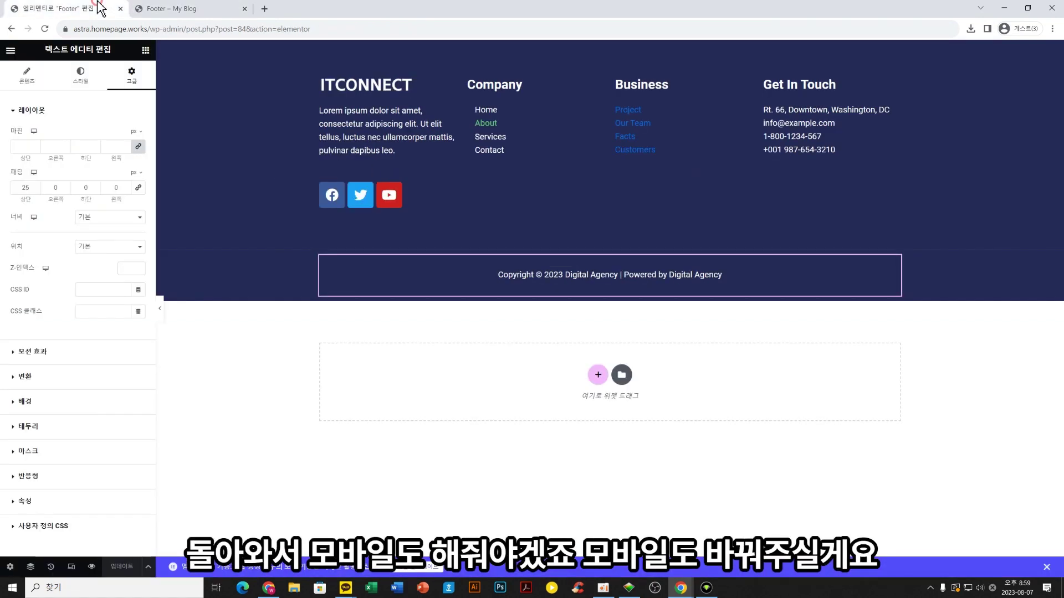
Switch the footer editor to the mobile view and place it side by side with the reference Digital Agency site
left_click(71, 567)
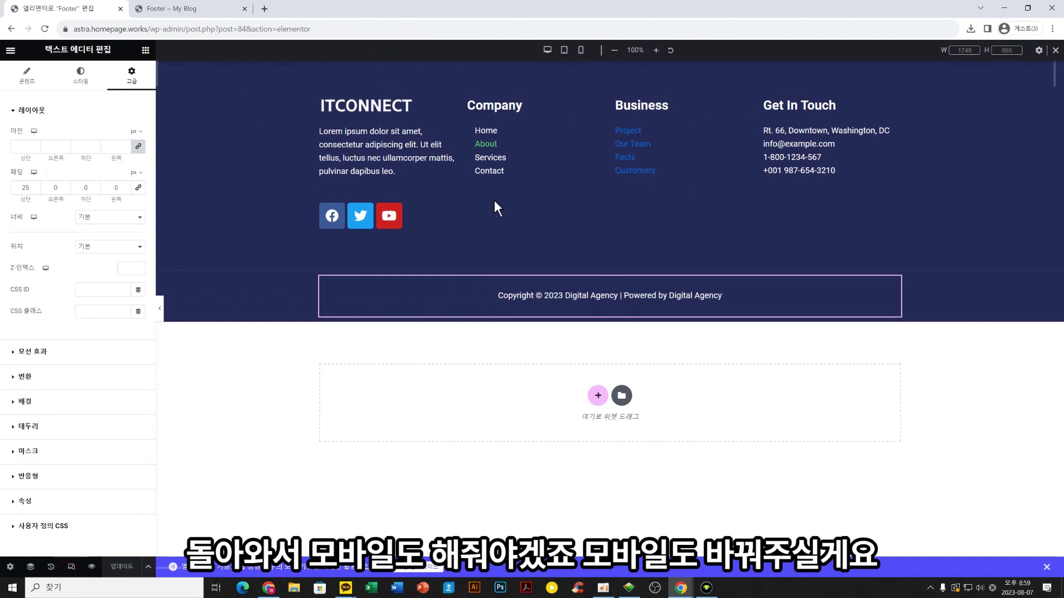
left_click(581, 50)
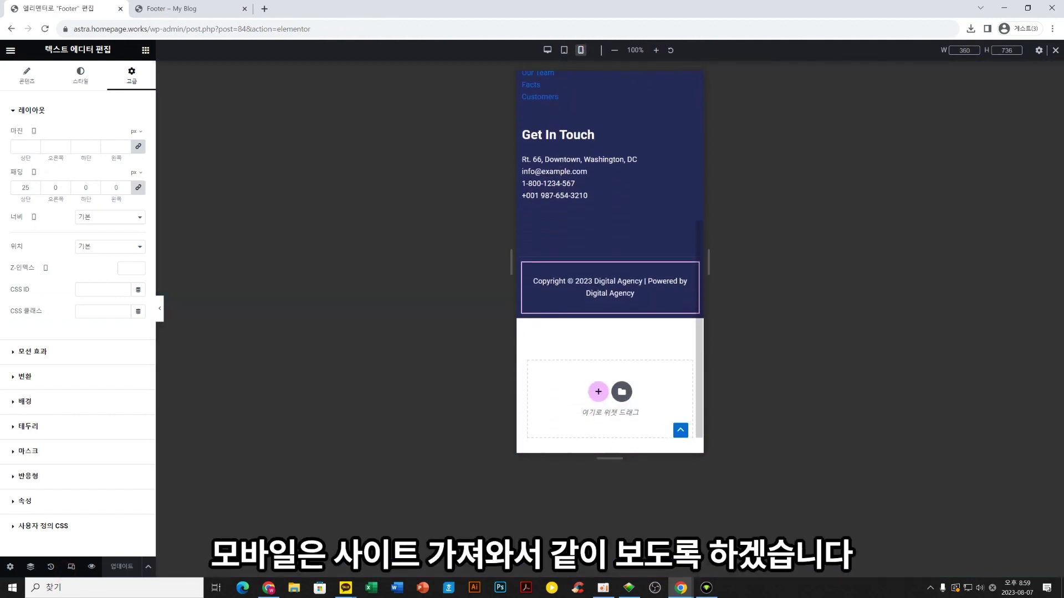
left_click_drag(1063, 166, 623, 145)
key("super+Right")
left_click(372, 243)
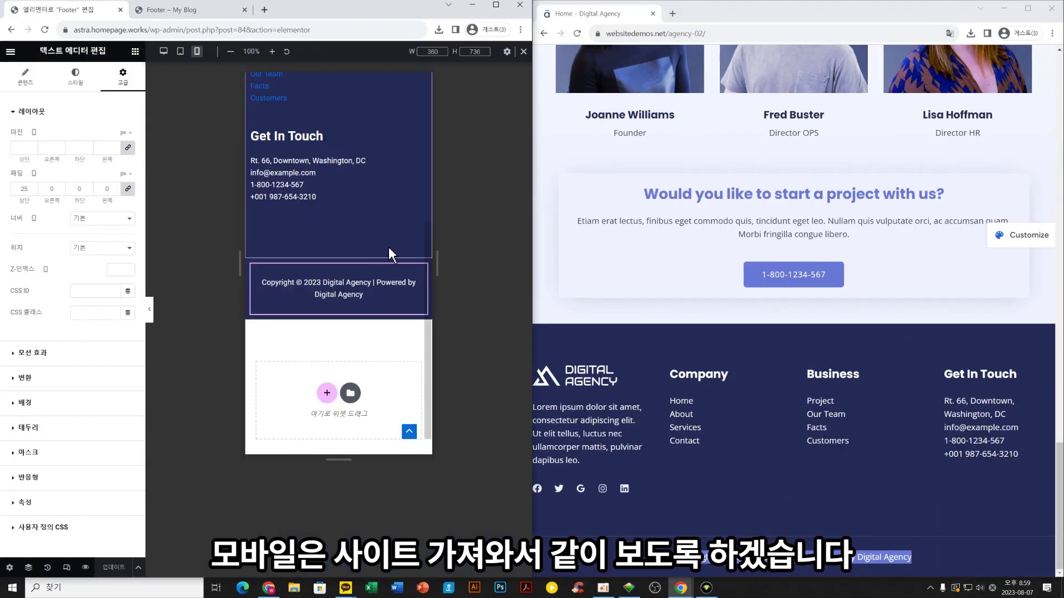
Show the reference site in mobile device emulation and compare its footer with the mobile layout of the edited footer
left_click(748, 8)
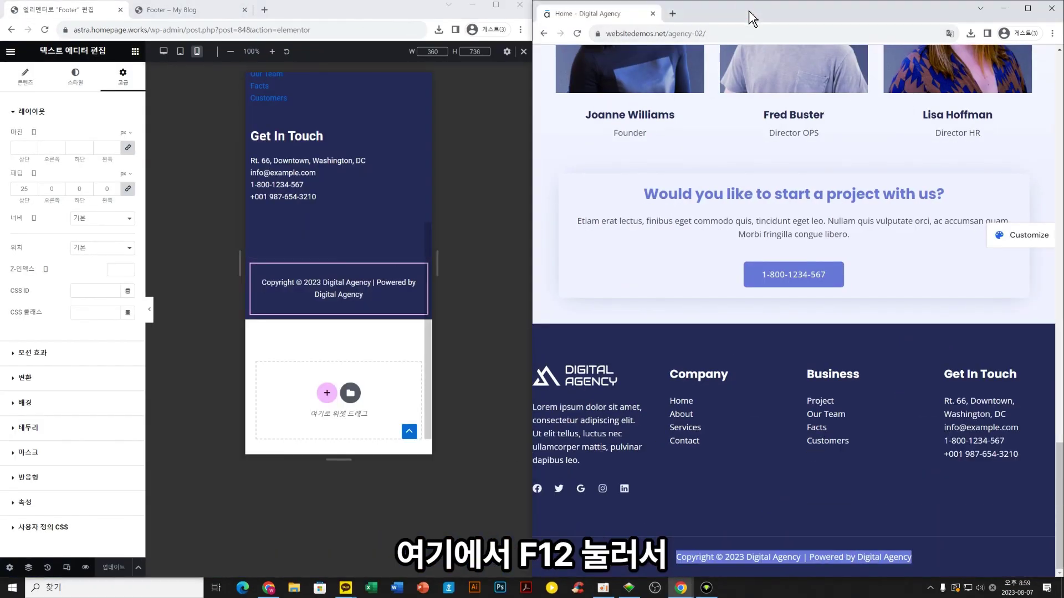
key("F12")
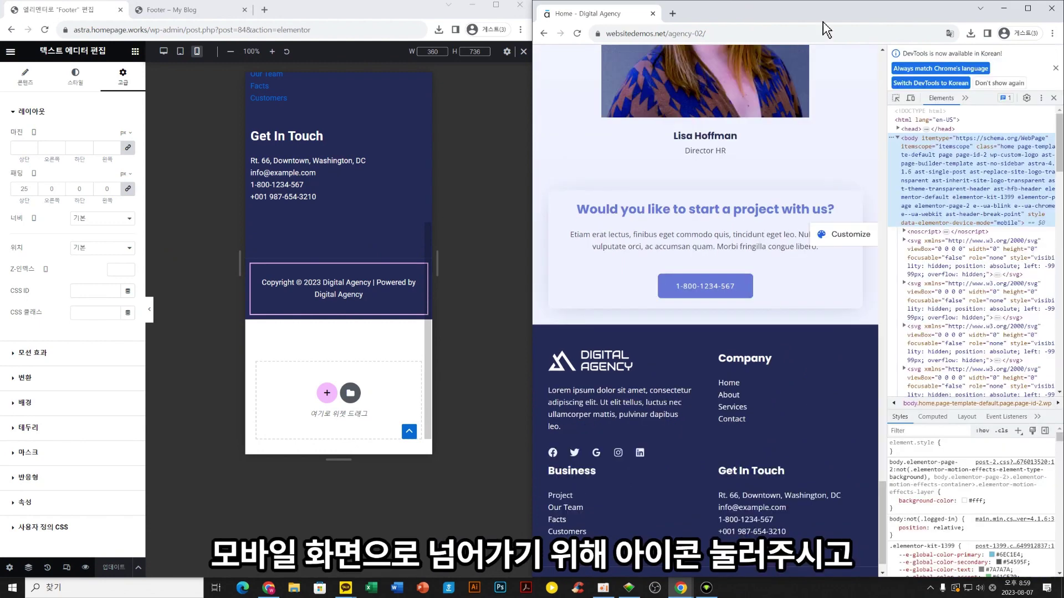
left_click(910, 99)
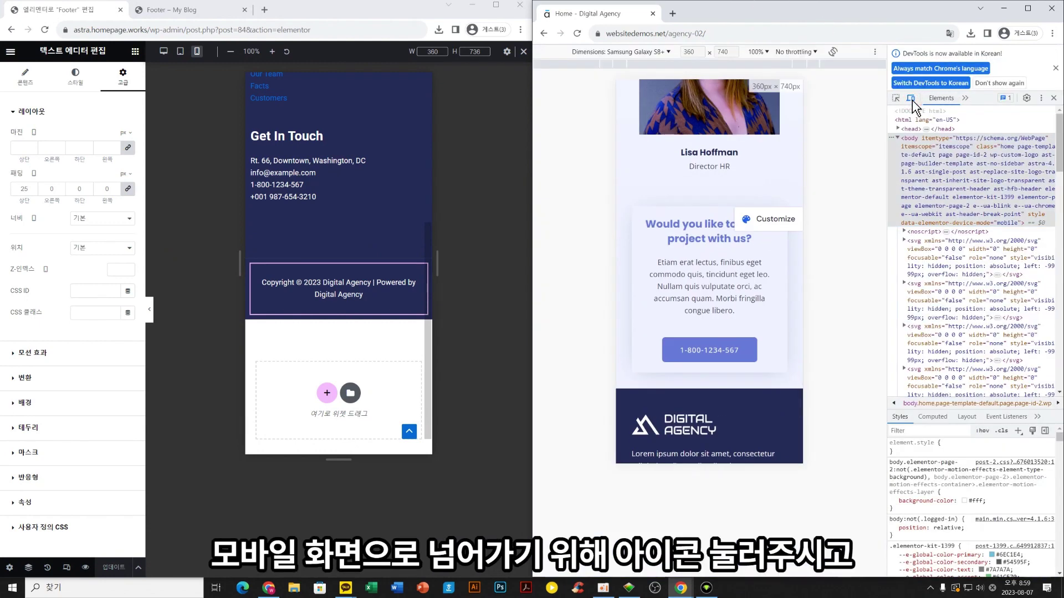
scroll(689, 308, "down", 6)
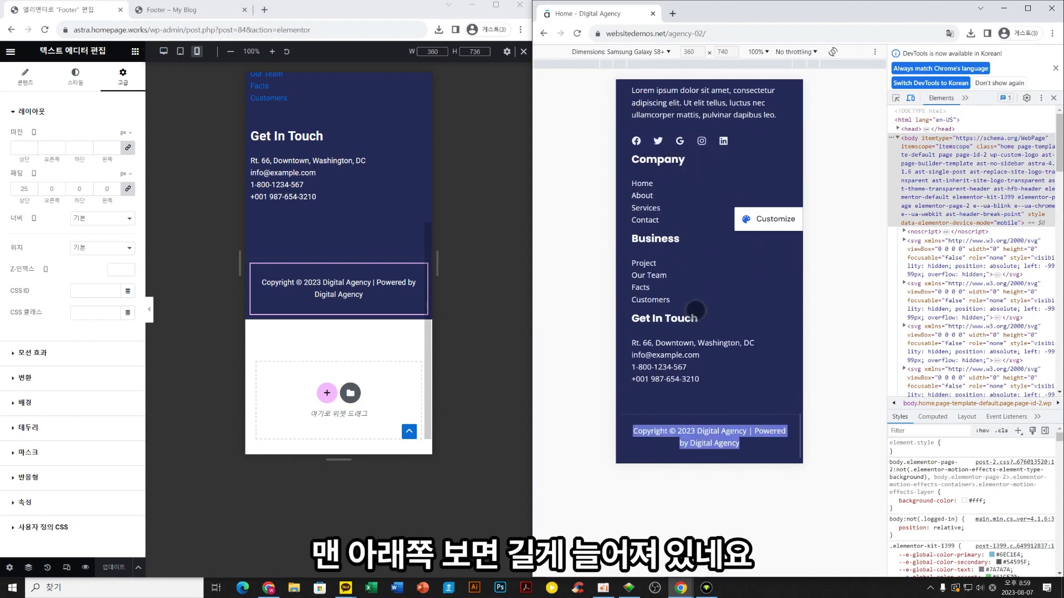
scroll(695, 310, "up", 2)
scroll(390, 194, "up", 5)
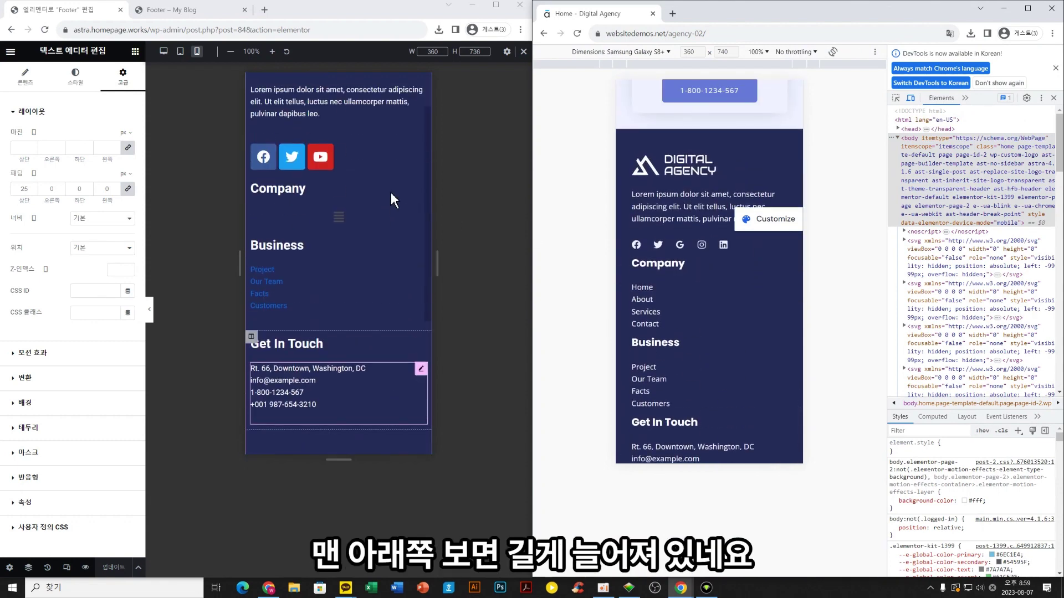
scroll(728, 277, "down", 2)
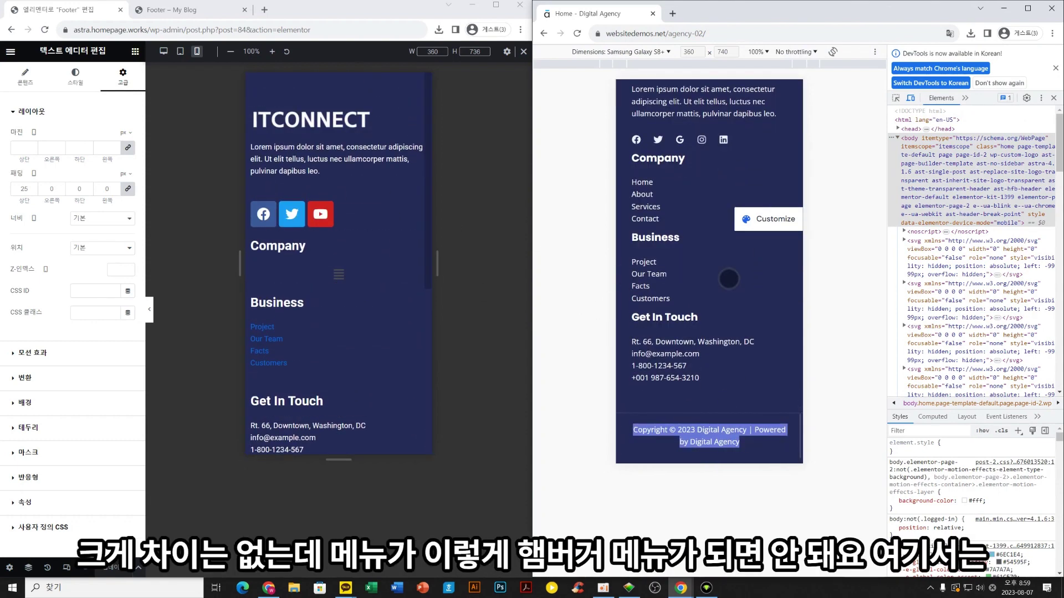
scroll(727, 272, "up", 3)
scroll(727, 271, "down", 1)
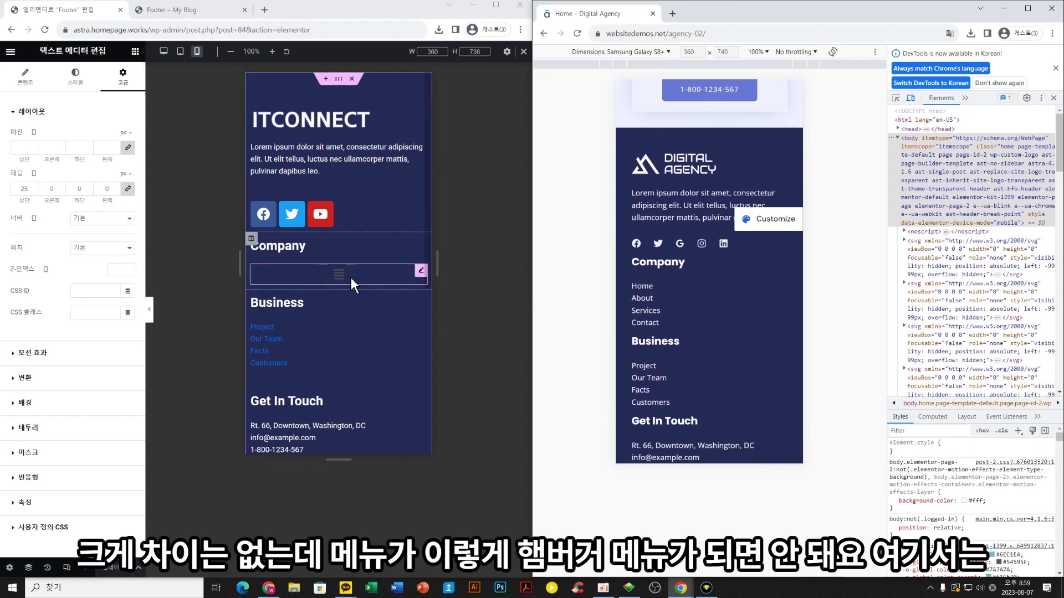
Set the Company navigation menu's responsive breakpoint to None and check the menu in desktop, tablet and mobile views
left_click(421, 272)
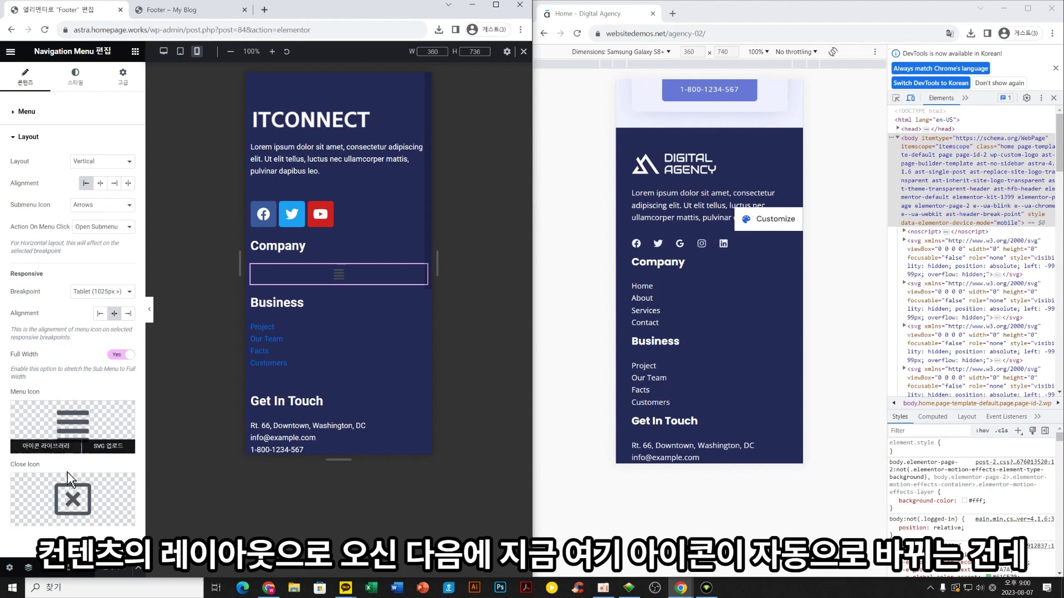
left_click(102, 291)
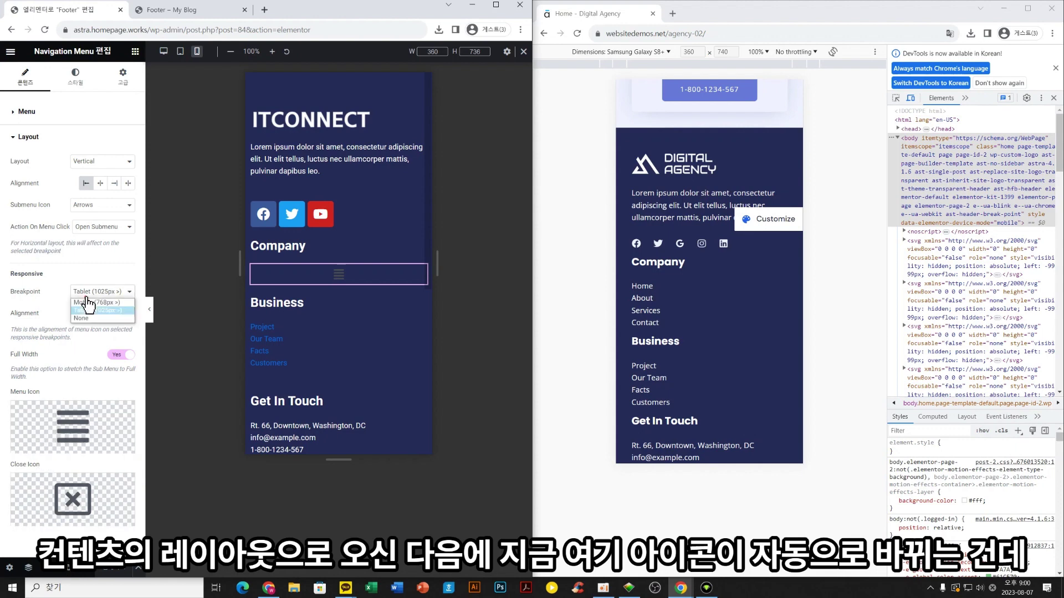
left_click(86, 320)
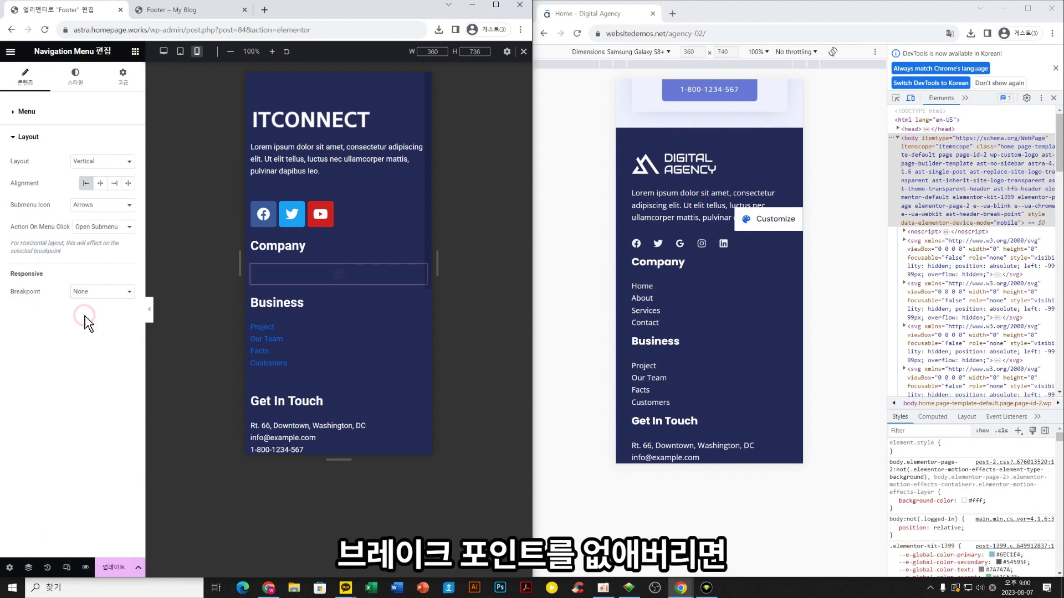
left_click(164, 51)
left_click(181, 51)
left_click(196, 51)
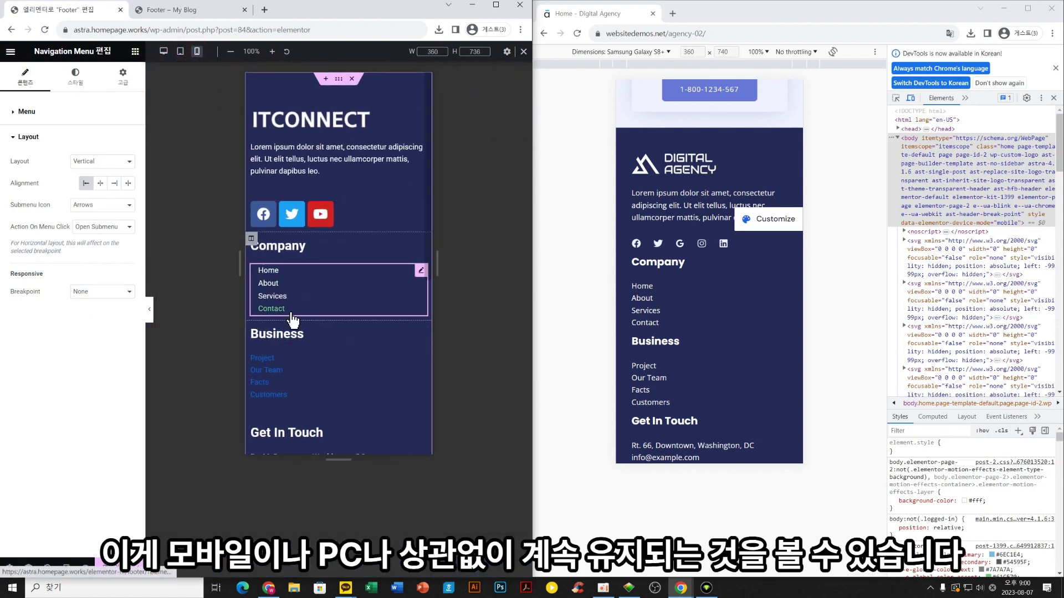
Compare the spacing of the remaining mobile footer blocks with the reference site's mobile footer
scroll(292, 316, "down", 4)
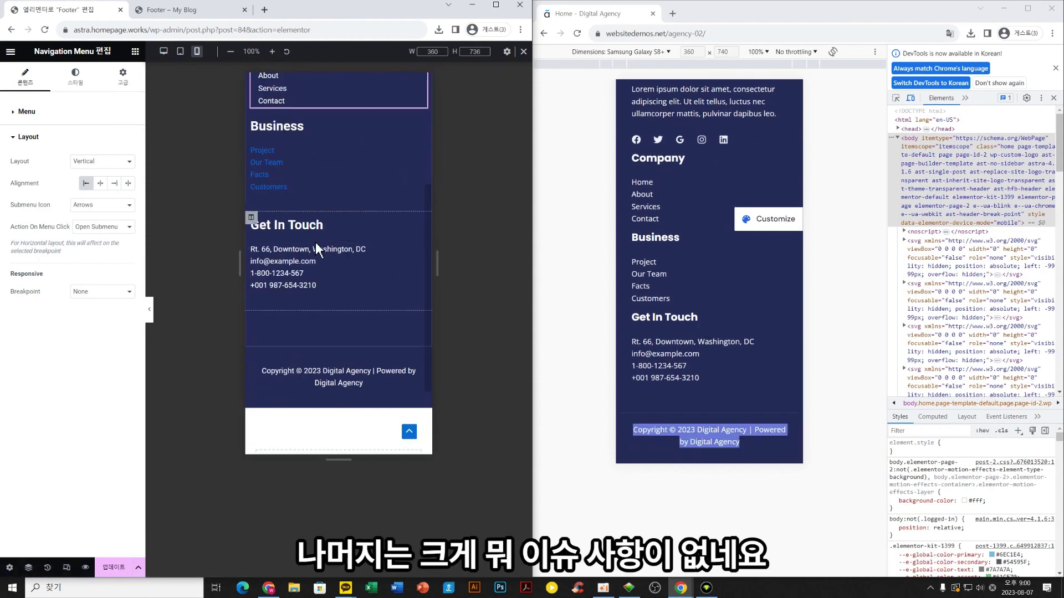
scroll(411, 260, "up", 4)
scroll(410, 261, "down", 2)
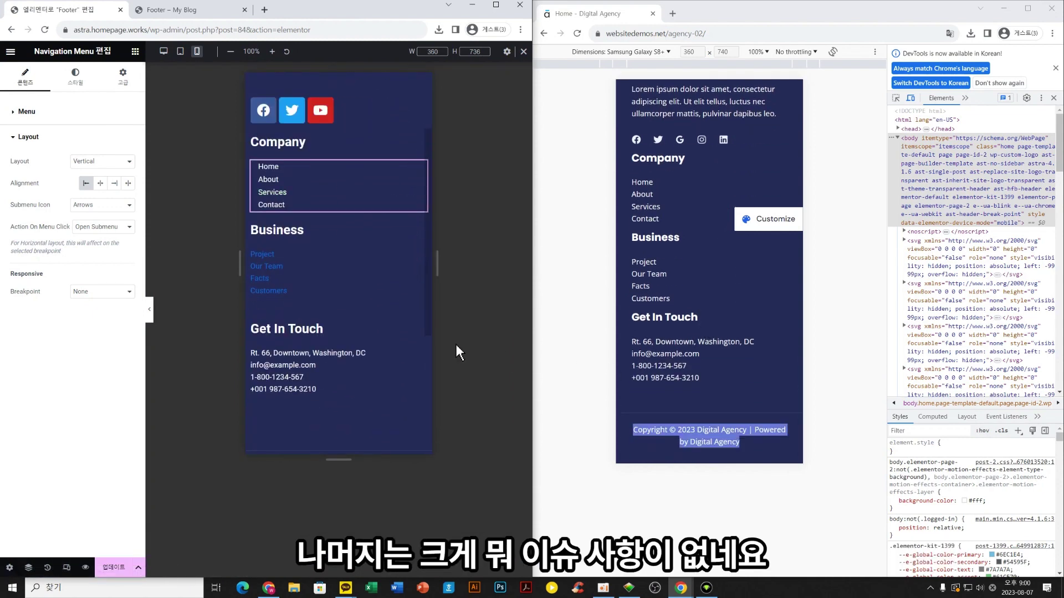
scroll(380, 337, "down", 3)
scroll(709, 335, "up", 1)
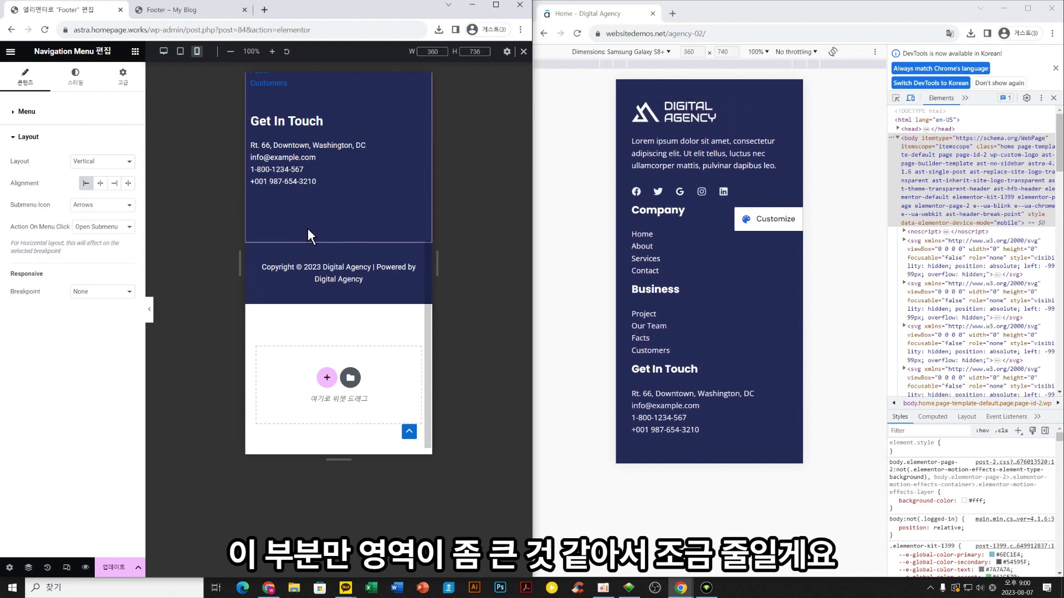
Unlink the padding sides of the footer's main section, set its mobile bottom padding to 0 px, and update the template
scroll(308, 228, "up", 5)
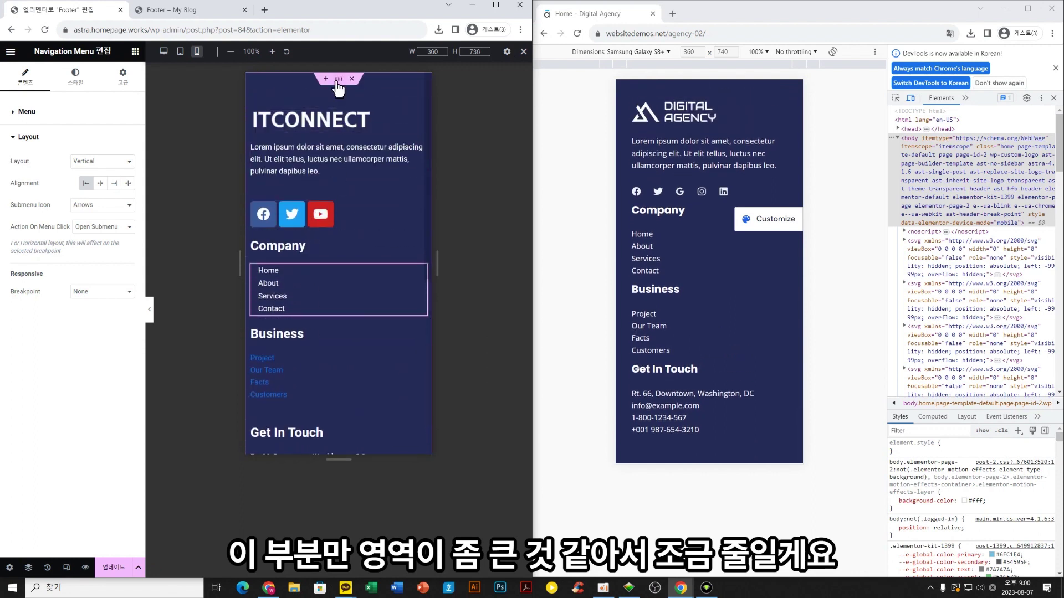
left_click(338, 81)
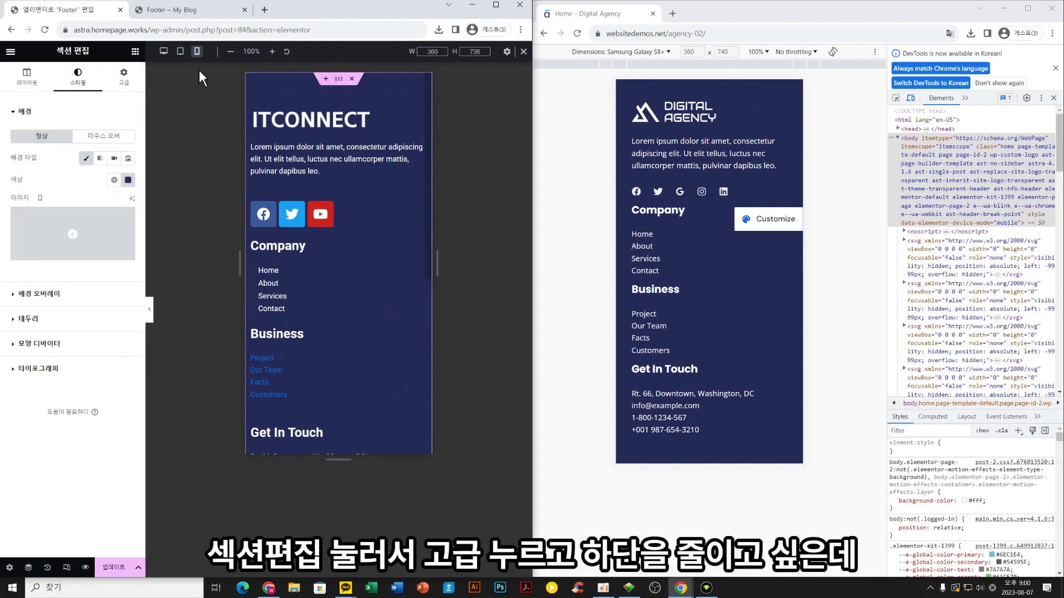
left_click(126, 76)
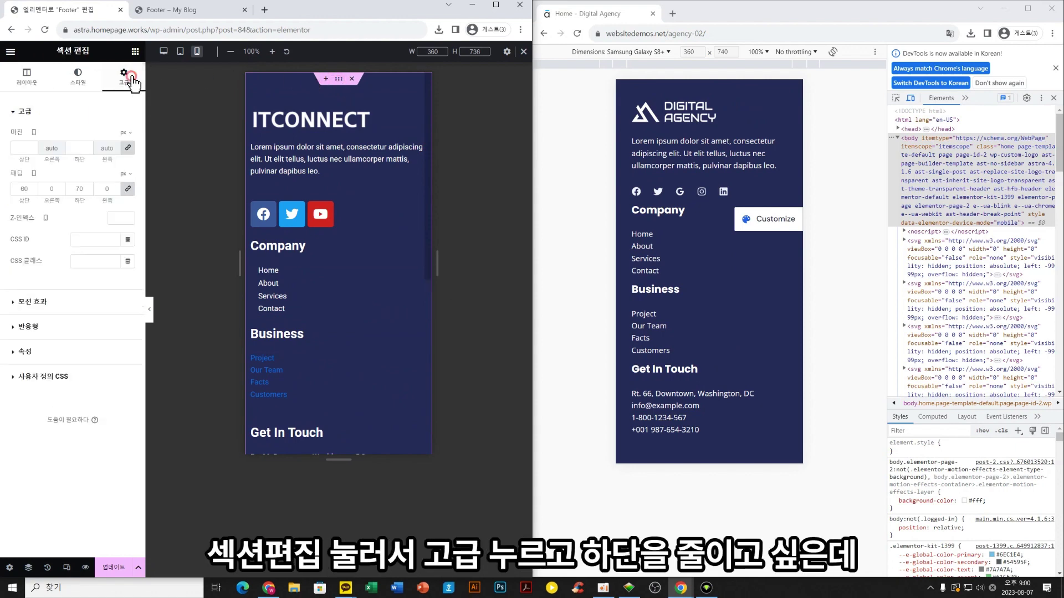
left_click(82, 187)
left_click(133, 191)
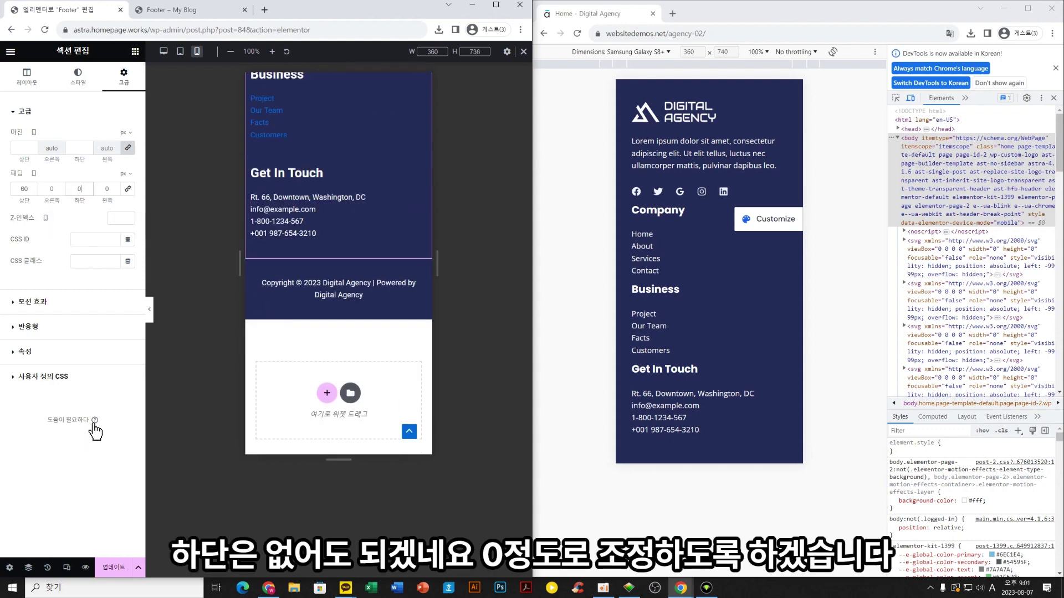
left_click(110, 567)
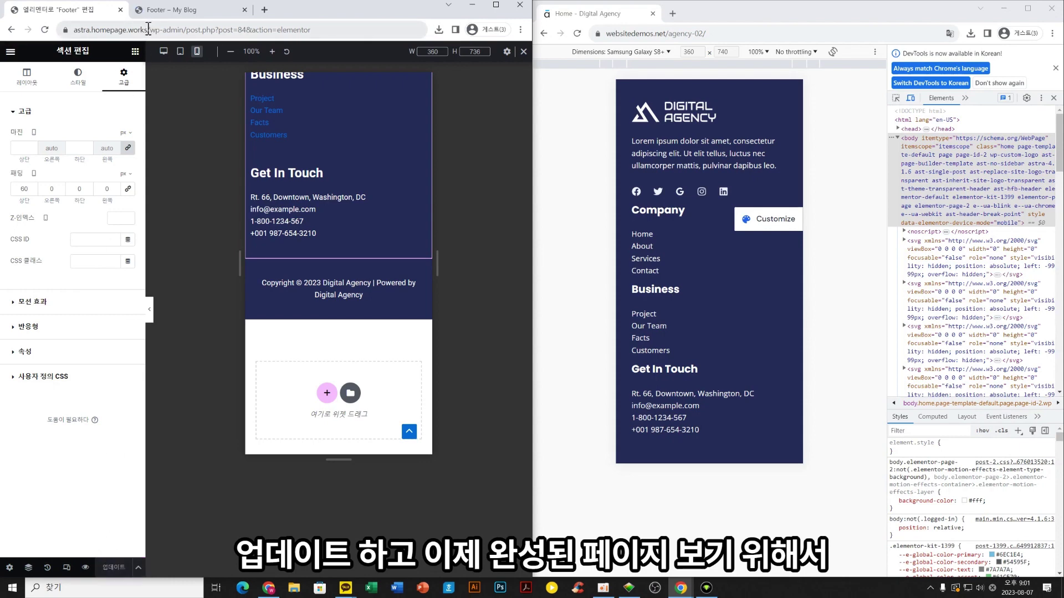
Open the site's root address astra.homepage.works in a new browser tab and view it in a maximized window
left_click_drag(148, 30, 49, 33)
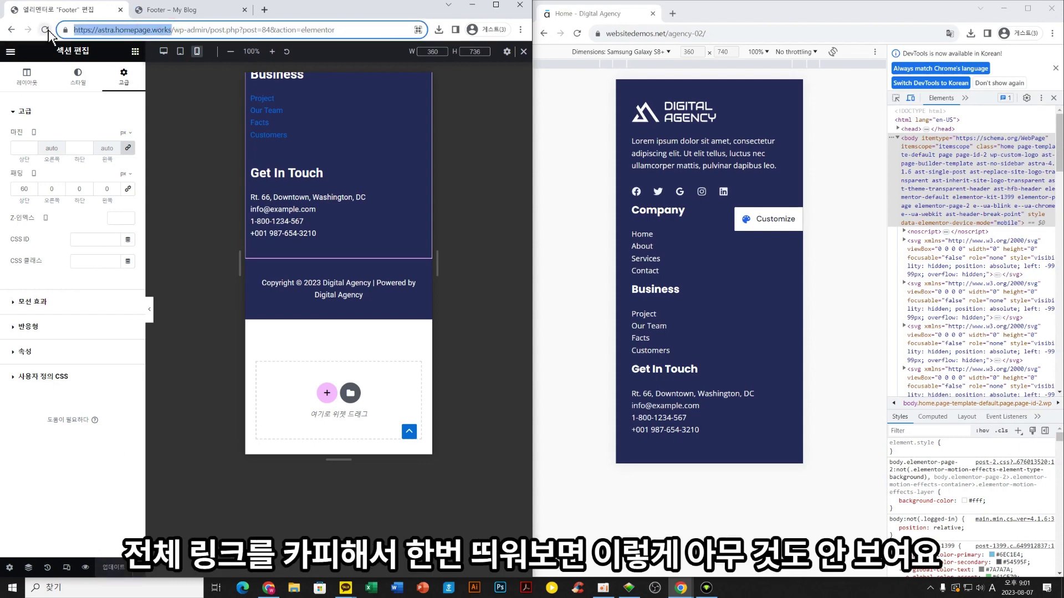
key("ctrl+c")
left_click(265, 9)
key("ctrl+v")
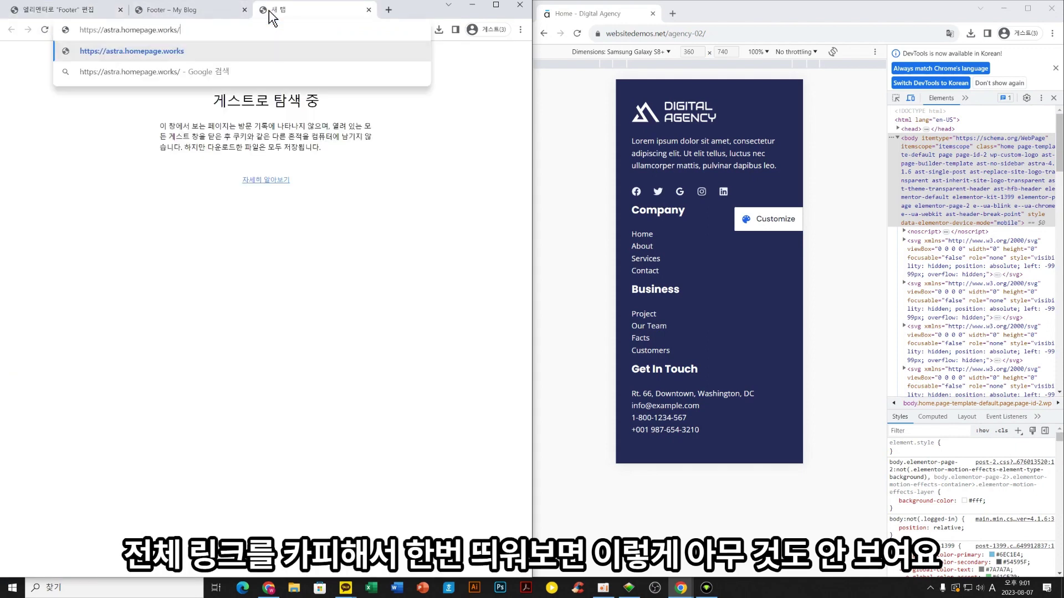
key("Return")
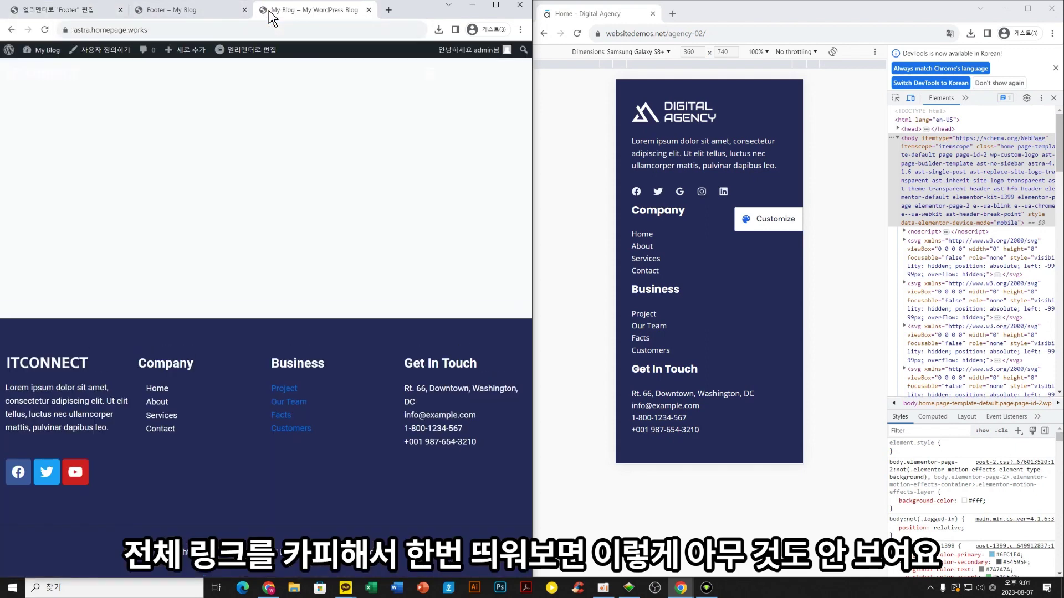
left_click(496, 4)
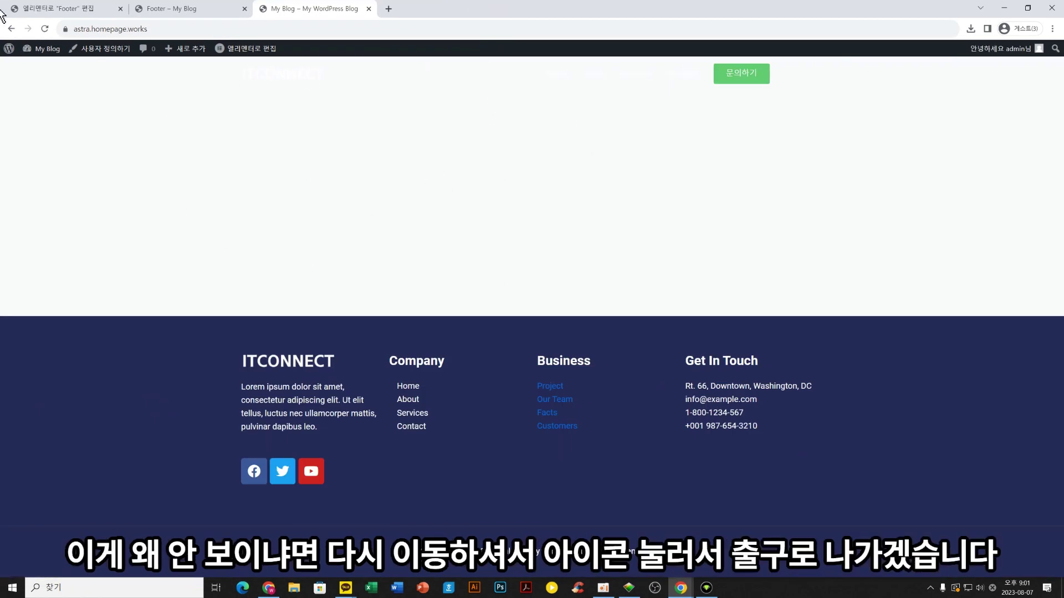
Return to the Elementor footer editor and exit it to the WordPress template edit screen
left_click(72, 8)
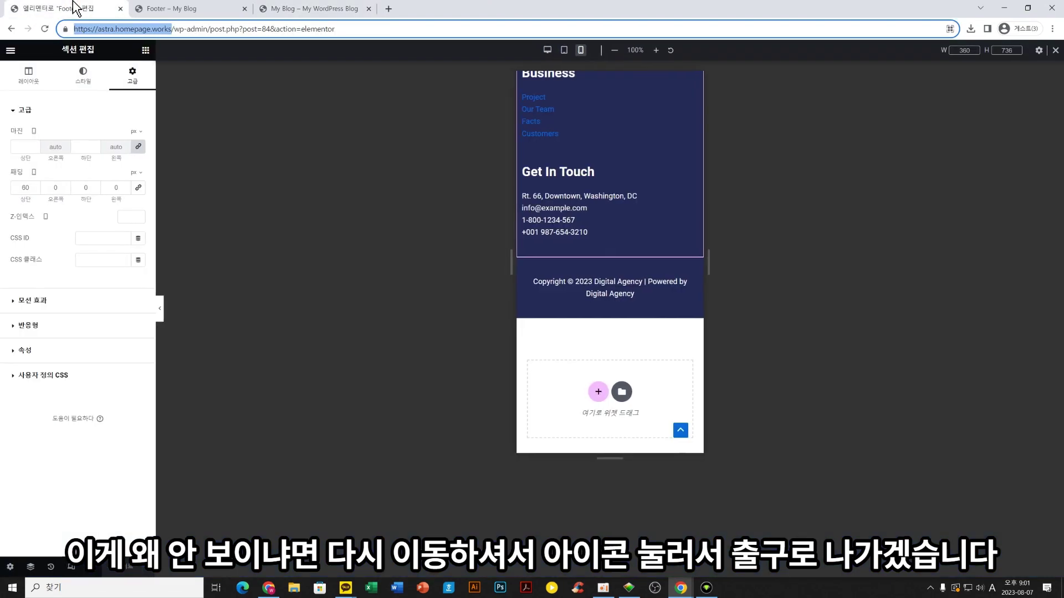
left_click(10, 51)
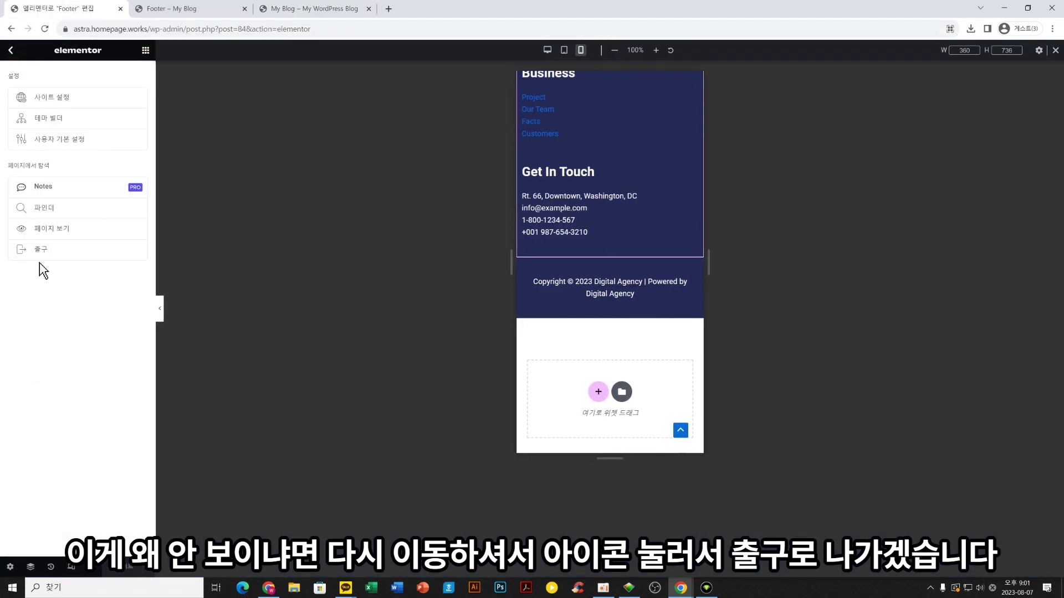
left_click(44, 250)
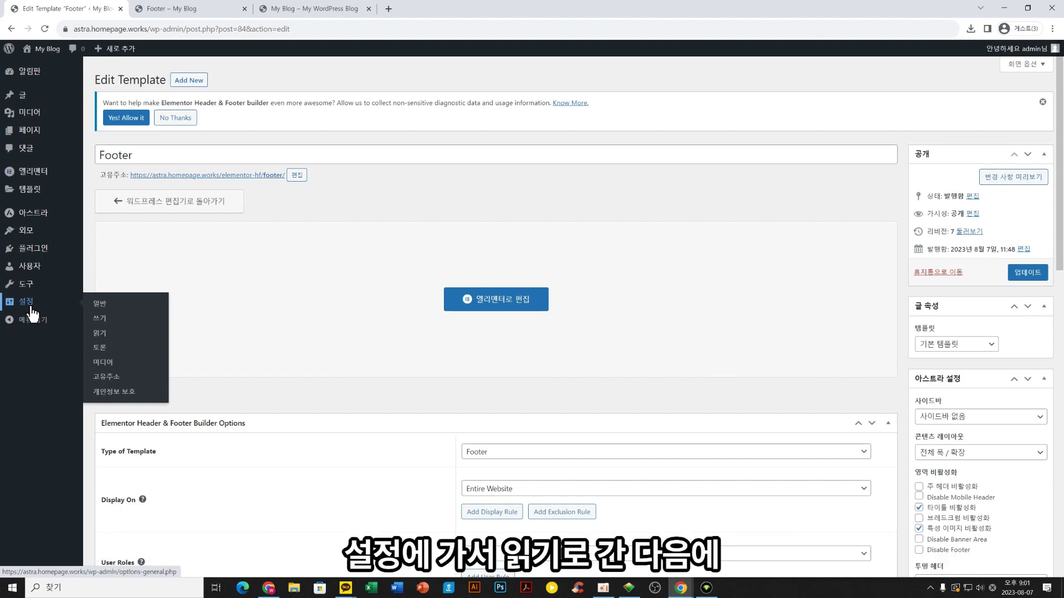
In the WordPress reading settings, set the homepage display to a static page with 메인 페이지 as the homepage and save the changes
left_click(99, 333)
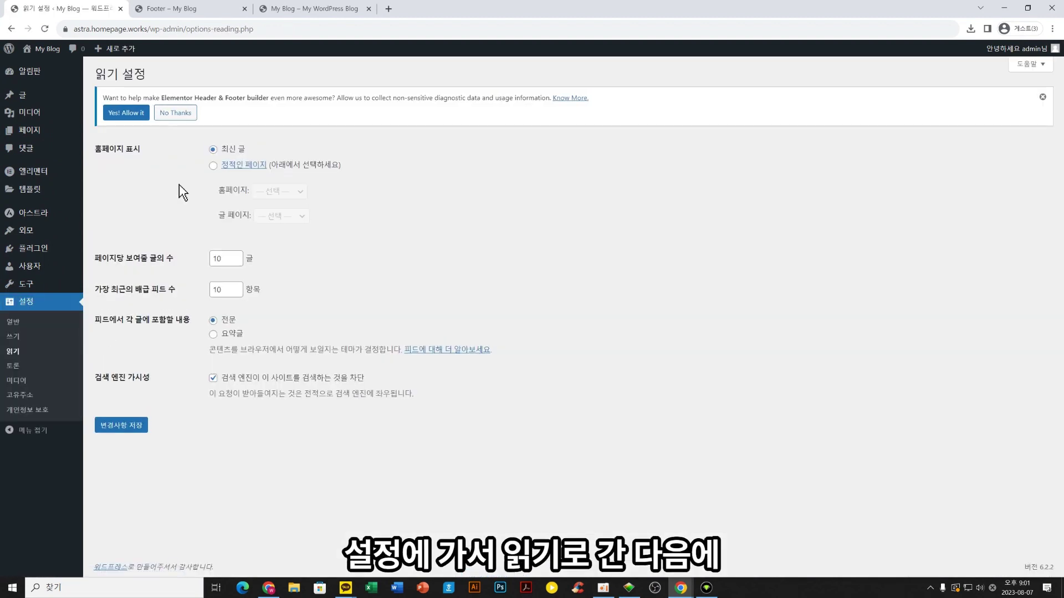
left_click(213, 166)
left_click(277, 191)
left_click(271, 217)
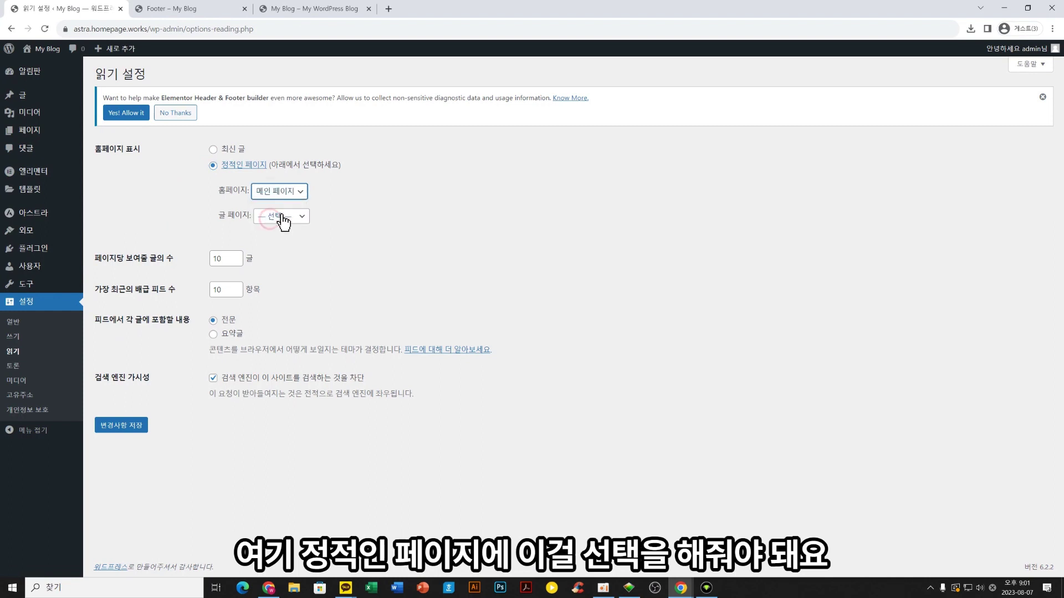
left_click(139, 428)
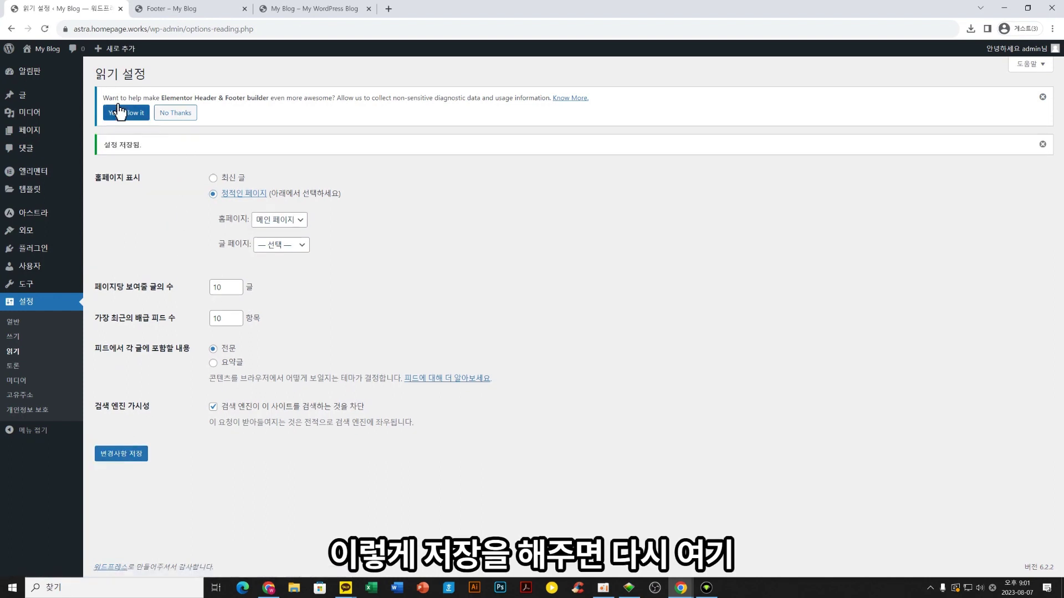
Open the My Blog site in a new tab and review its desktop layout from the hero section to the footer
mouse_move(32, 53)
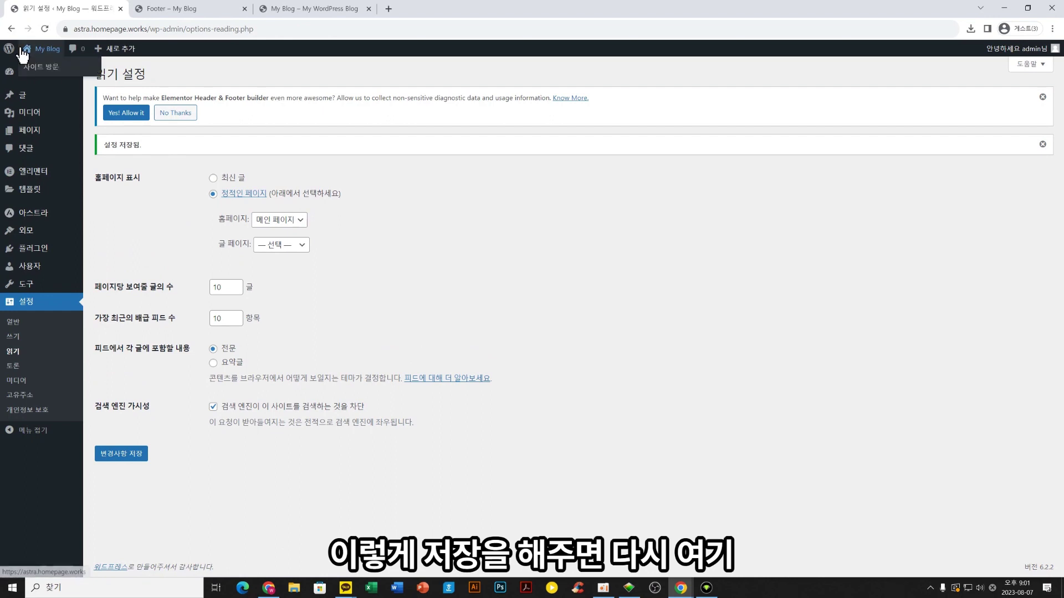
right_click(49, 54)
left_click(61, 60)
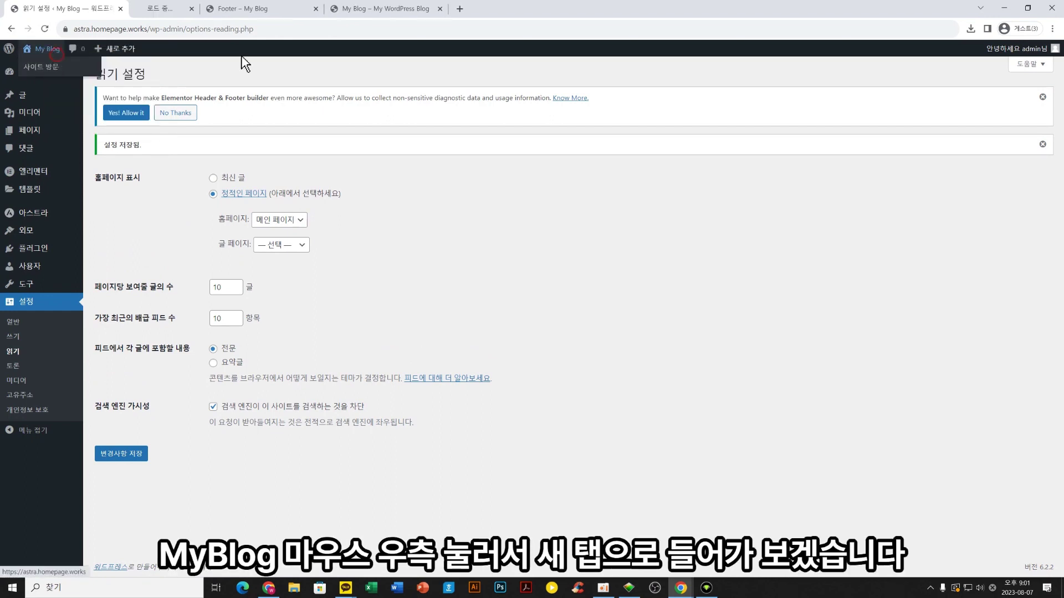
left_click(199, 9)
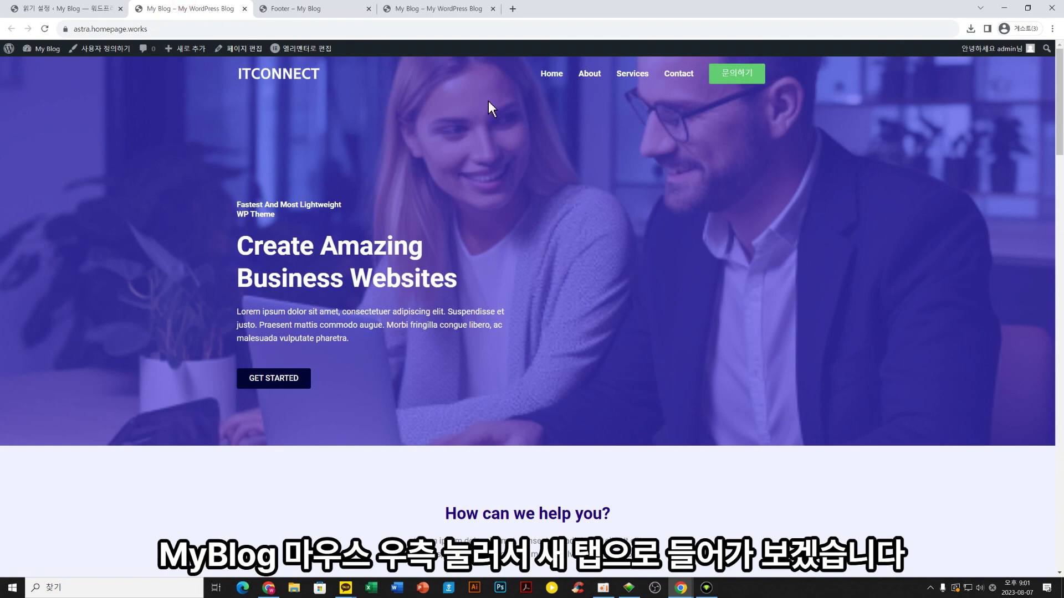
scroll(506, 288, "down", 5)
scroll(507, 288, "up", 4)
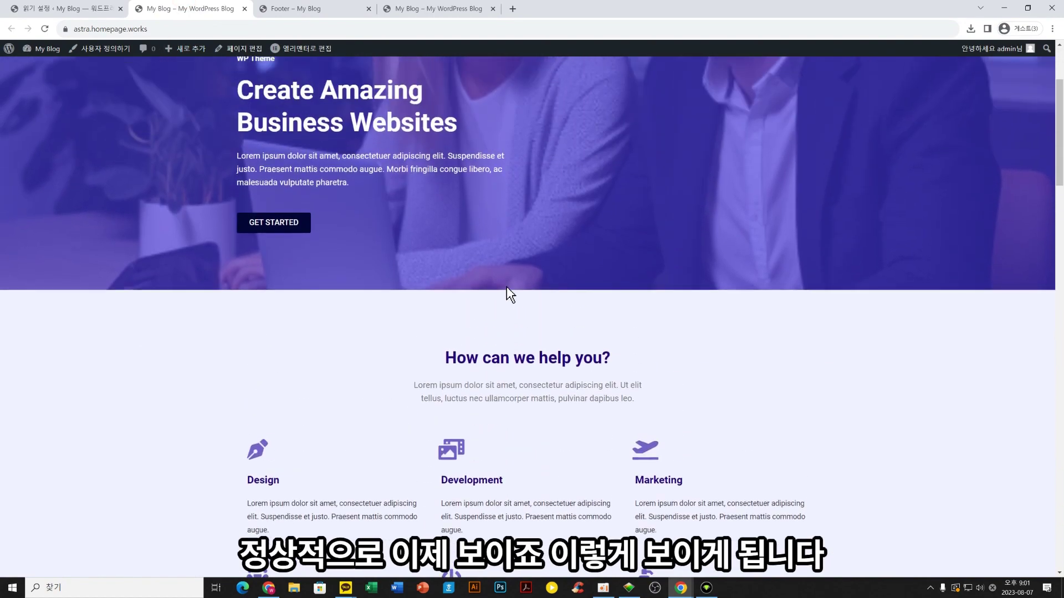
scroll(506, 287, "down", 20)
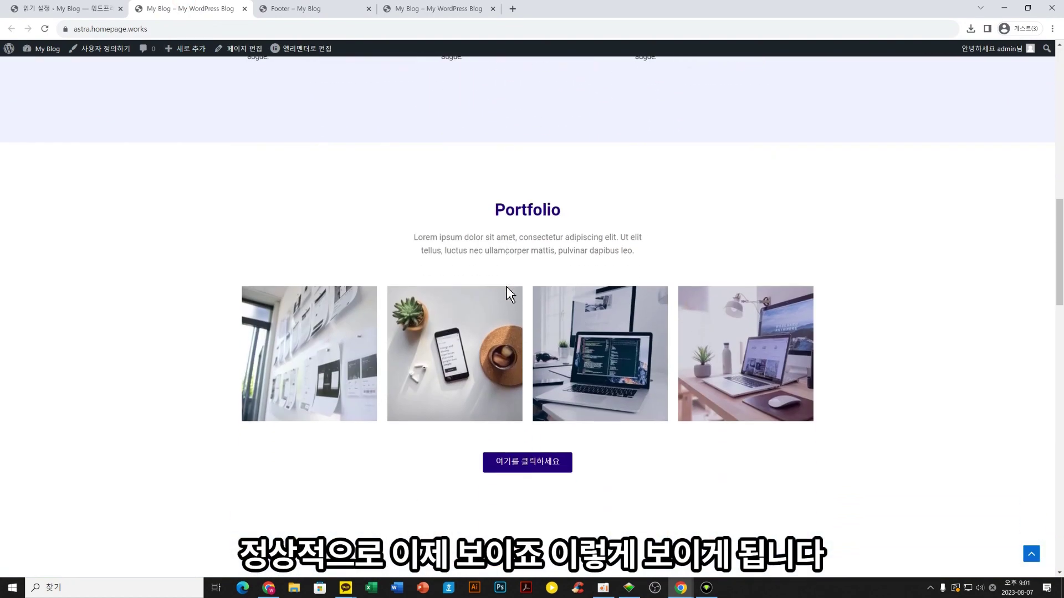
scroll(503, 287, "down", 14)
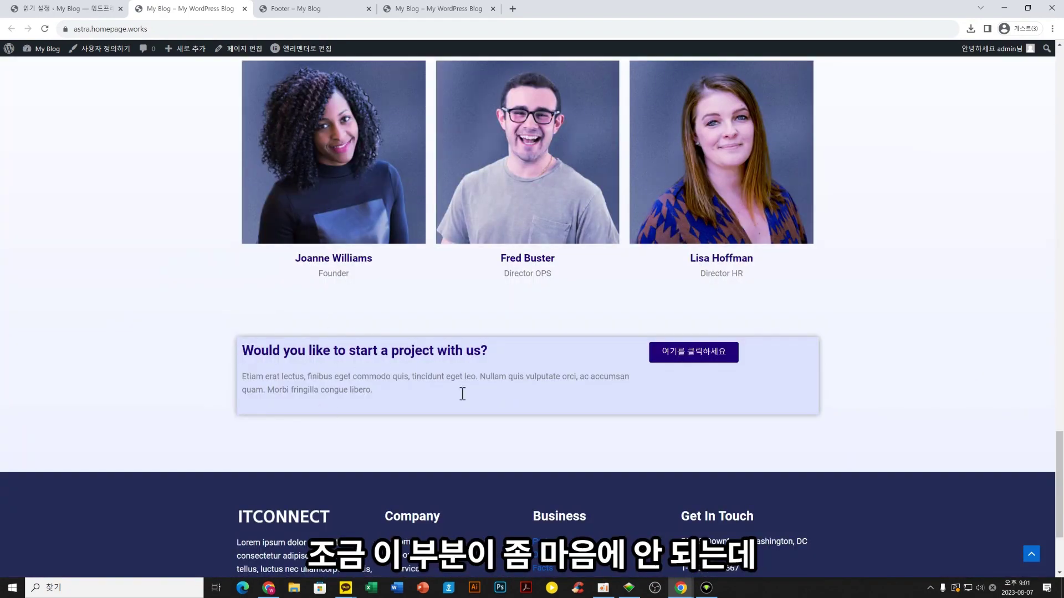
scroll(513, 395, "down", 3)
scroll(513, 392, "up", 14)
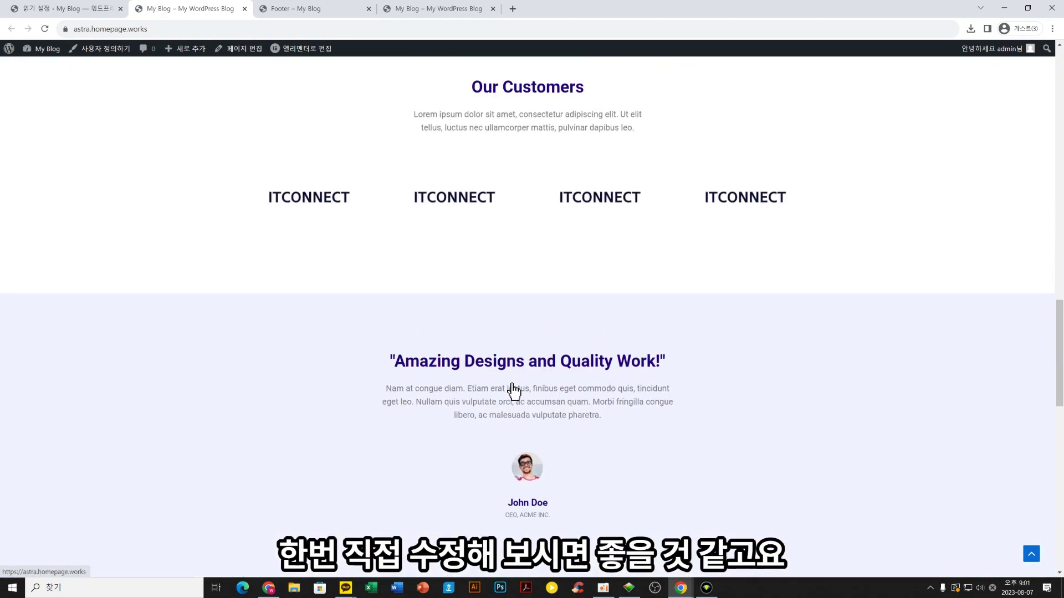
scroll(514, 392, "up", 10)
Review the whole home page down to the footer in mobile device emulation, and close the developer tools
key("F12")
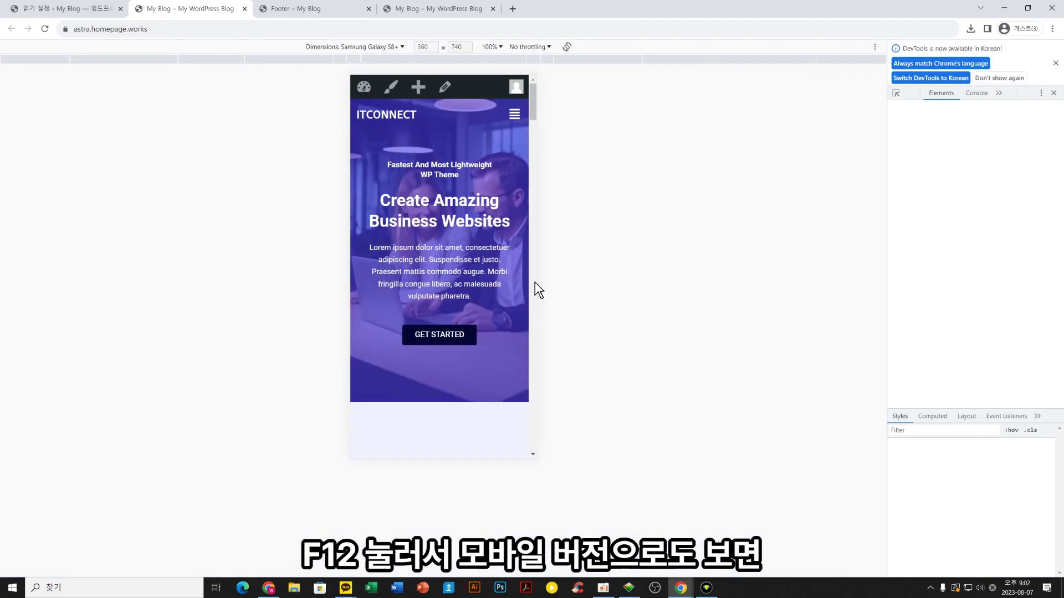
scroll(469, 233, "down", 9)
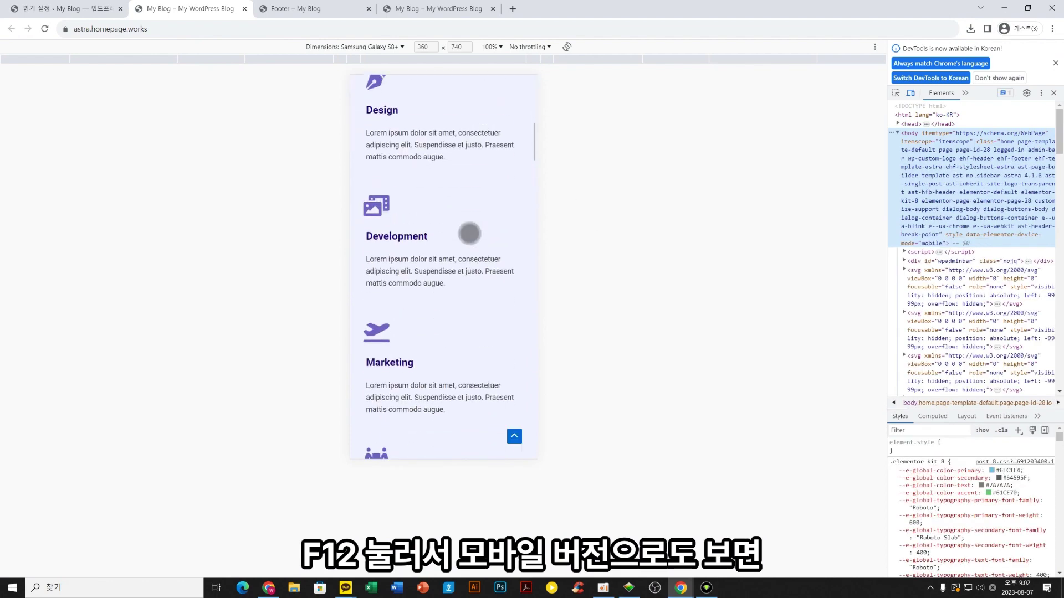
scroll(470, 234, "down", 15)
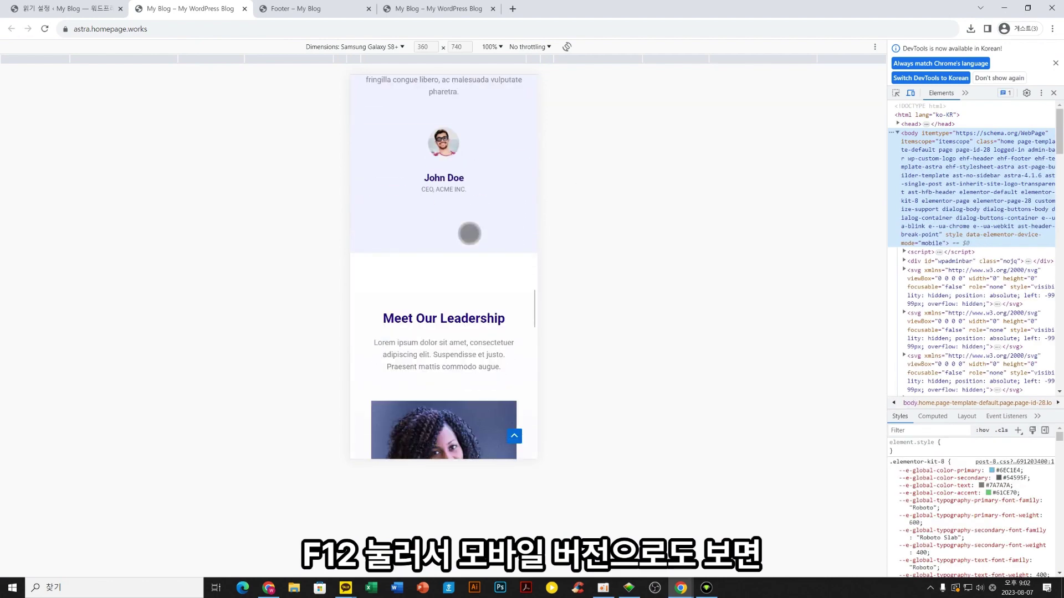
scroll(470, 234, "down", 15)
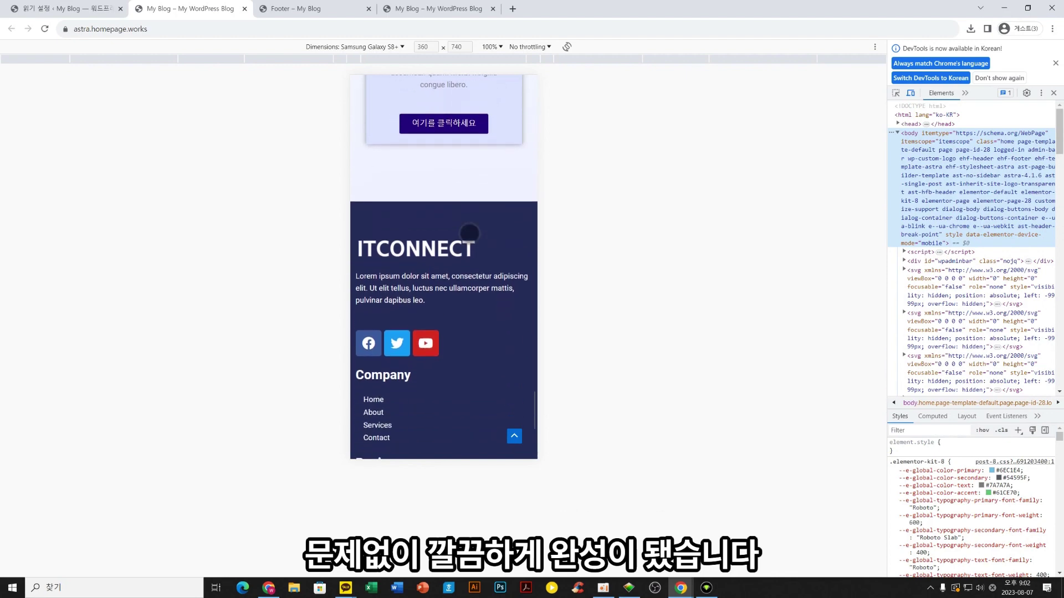
scroll(470, 234, "down", 4)
scroll(468, 230, "up", 12)
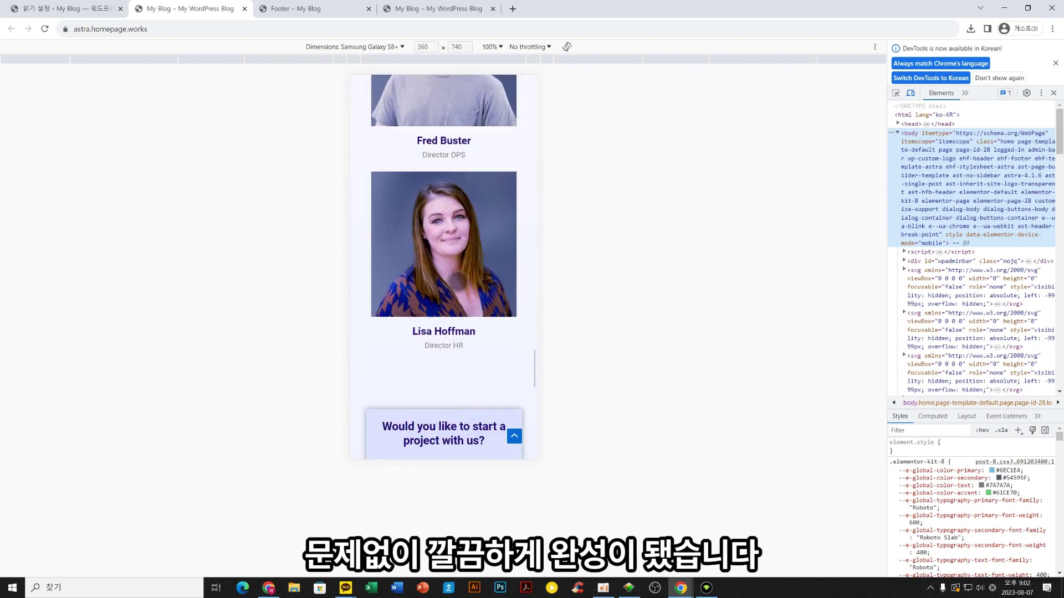
scroll(459, 281, "up", 20)
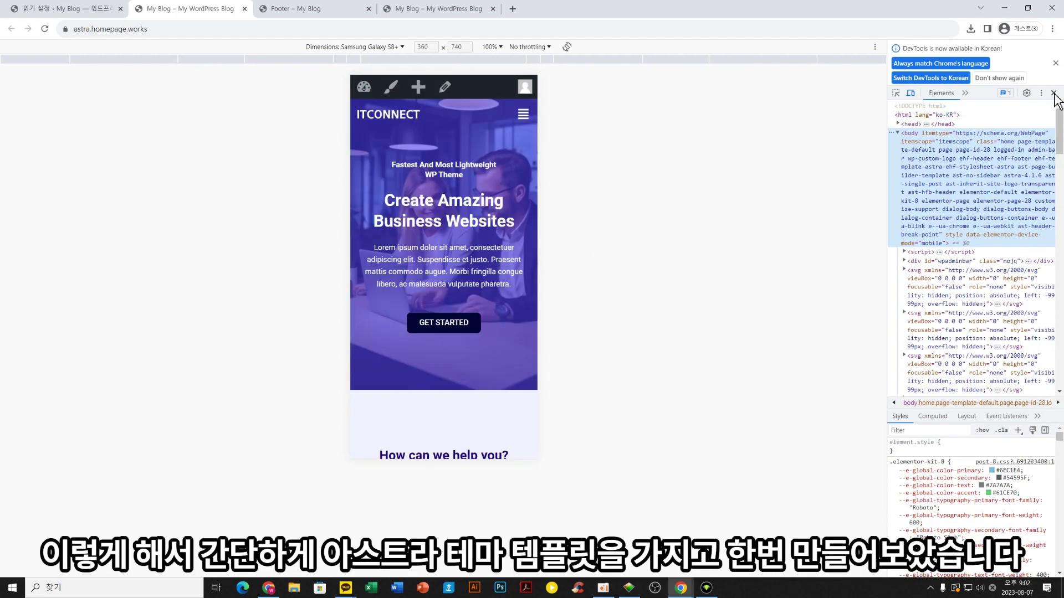
left_click(1054, 93)
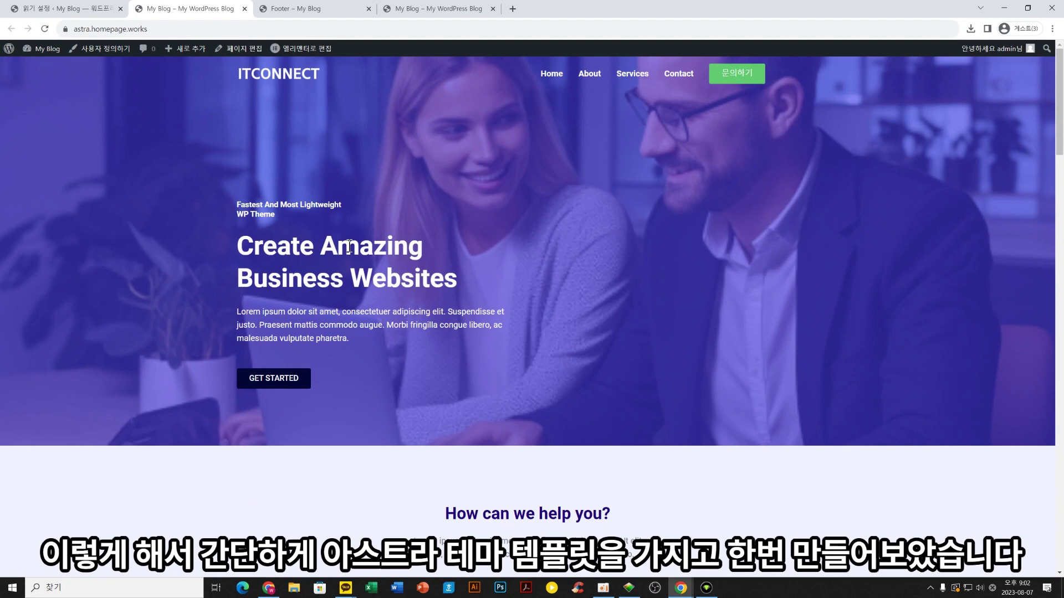